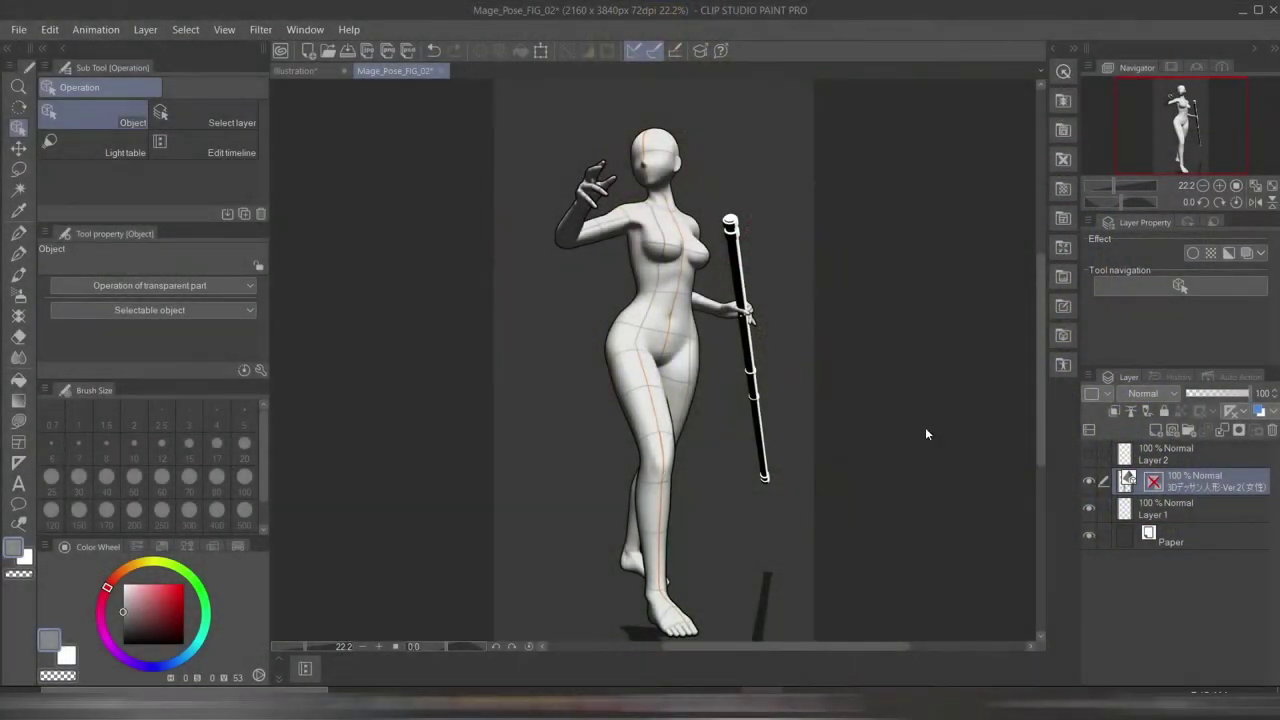
- Select the 3D mannequin layer and rotate the camera around the figure to a three-quarter front view with the staff
click(1128, 481)
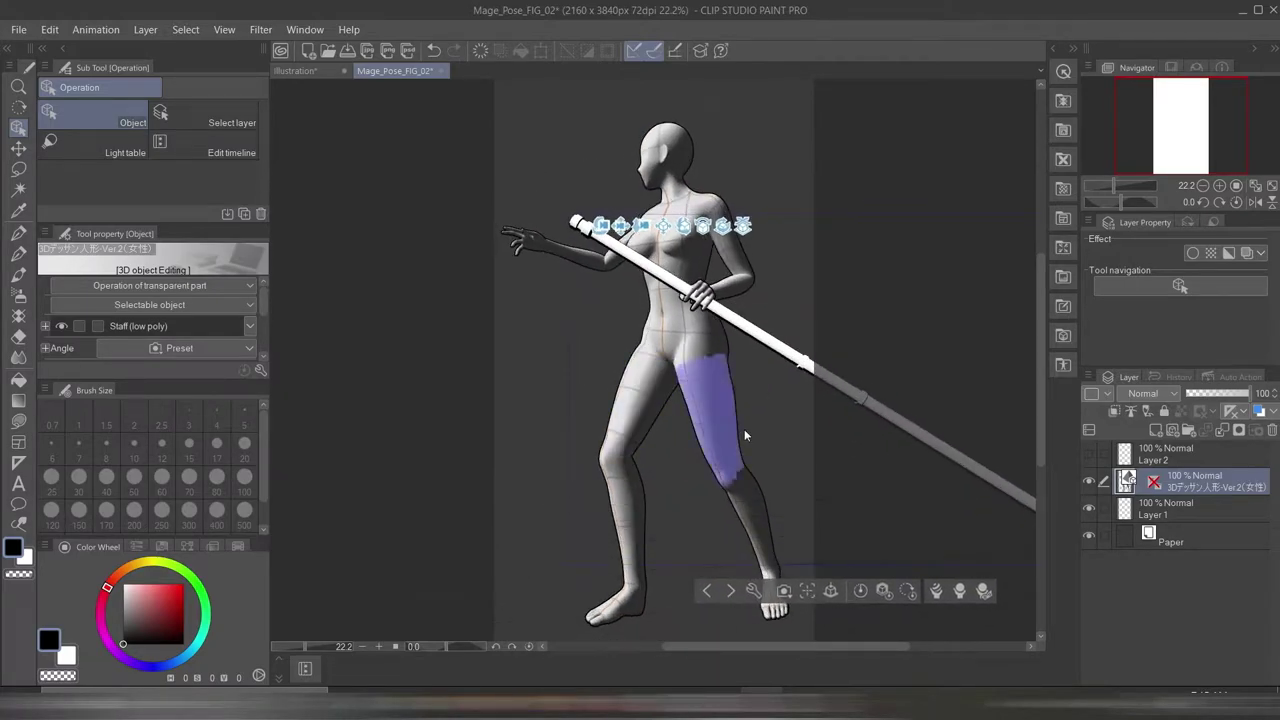
drag(766, 445, 508, 434)
drag(748, 423, 552, 425)
drag(760, 433, 508, 426)
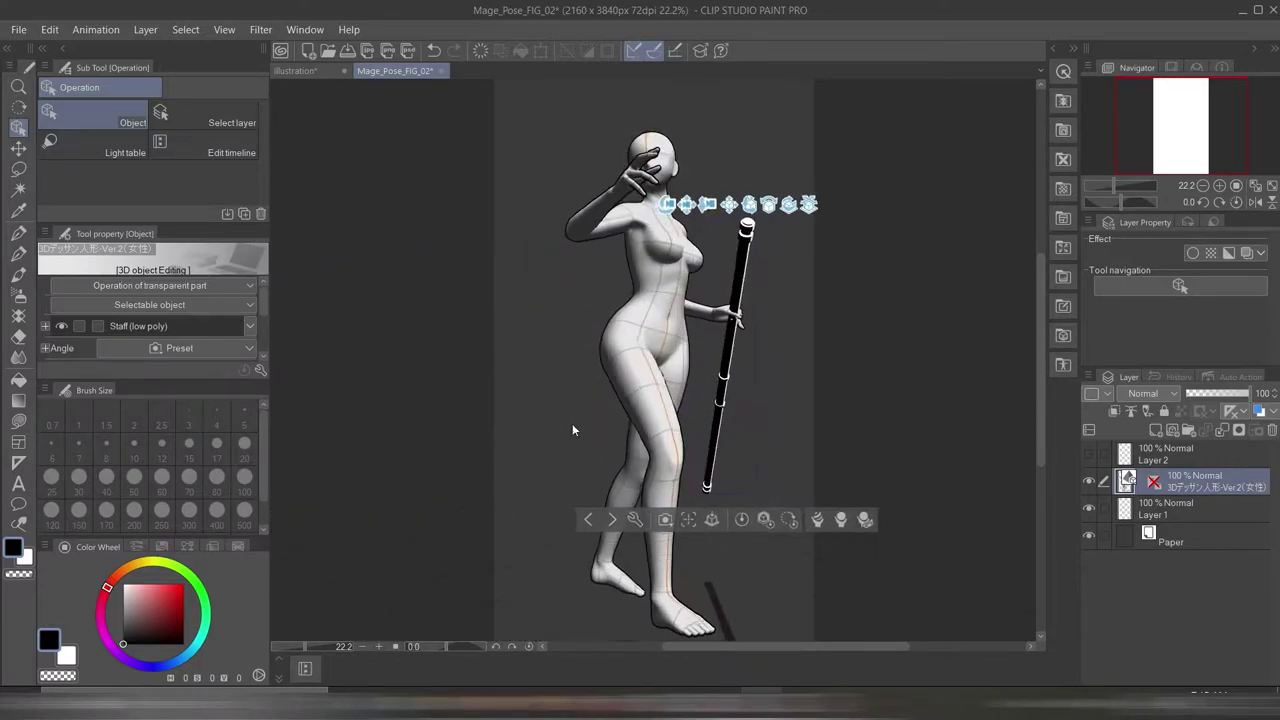
mouse_move(752, 412)
mouse_down()
mouse_move(704, 406)
mouse_move(748, 425)
mouse_move(740, 418)
mouse_up()
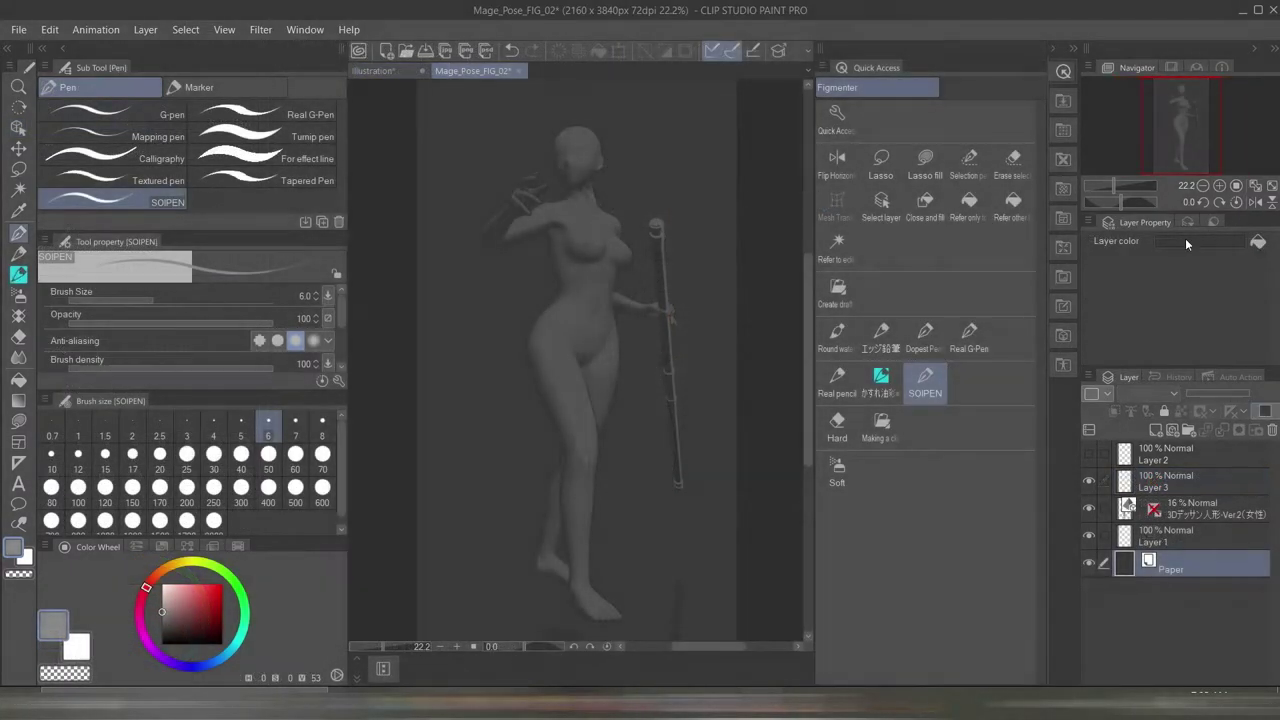
- Set the paper colour to light grey, HEX D0D0D0
click(1185, 241)
drag(519, 353, 409, 314)
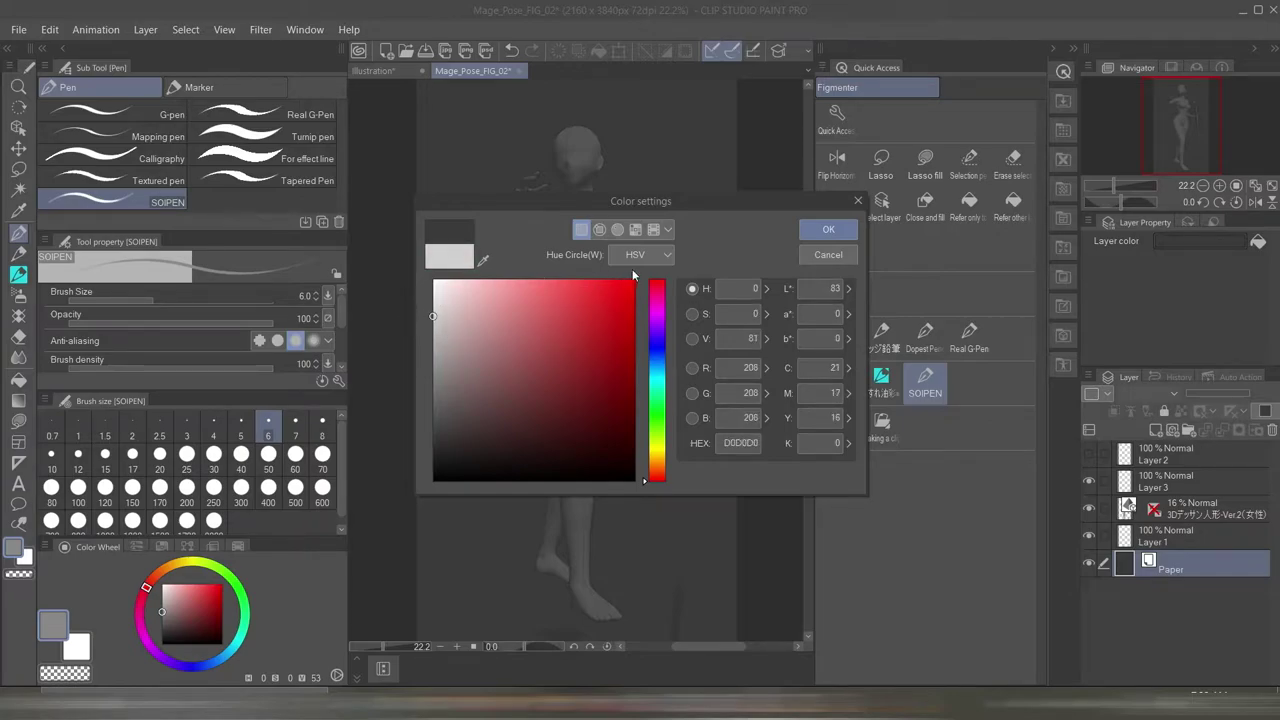
click(828, 229)
- Select Layer 3 and run the Create draft layer auto action to add a blue draft layer above it
click(1175, 487)
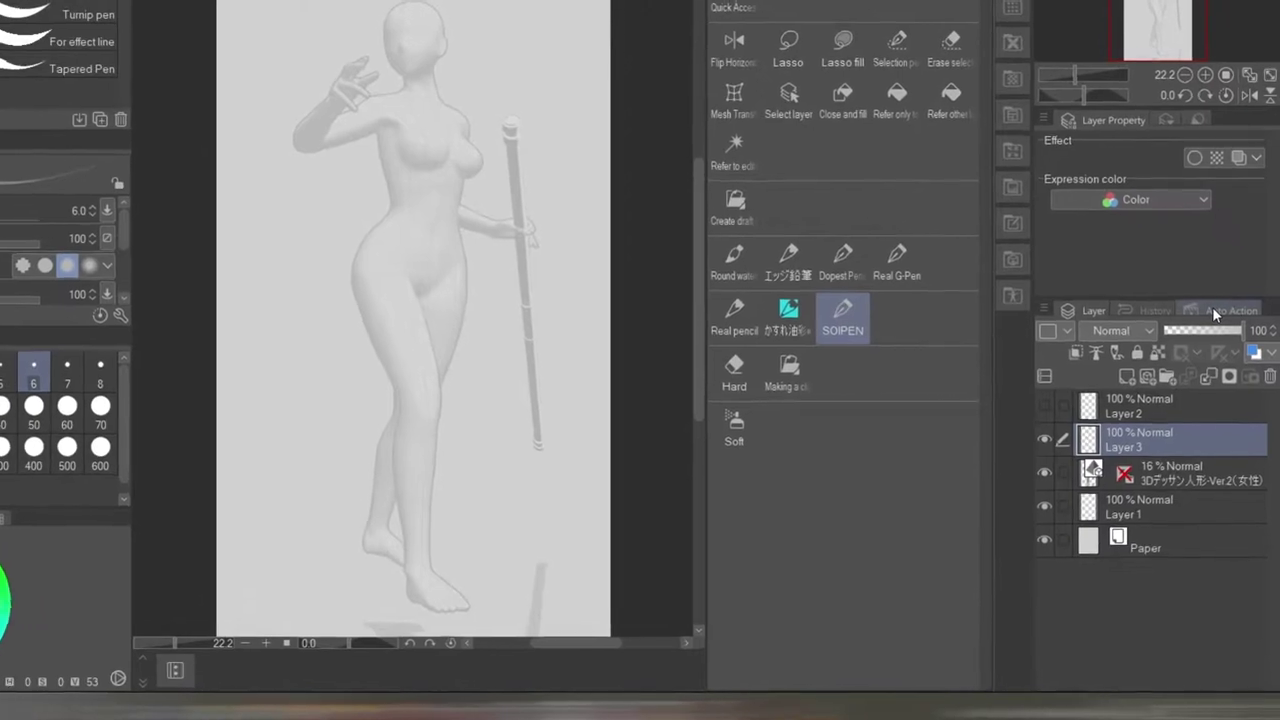
click(1212, 310)
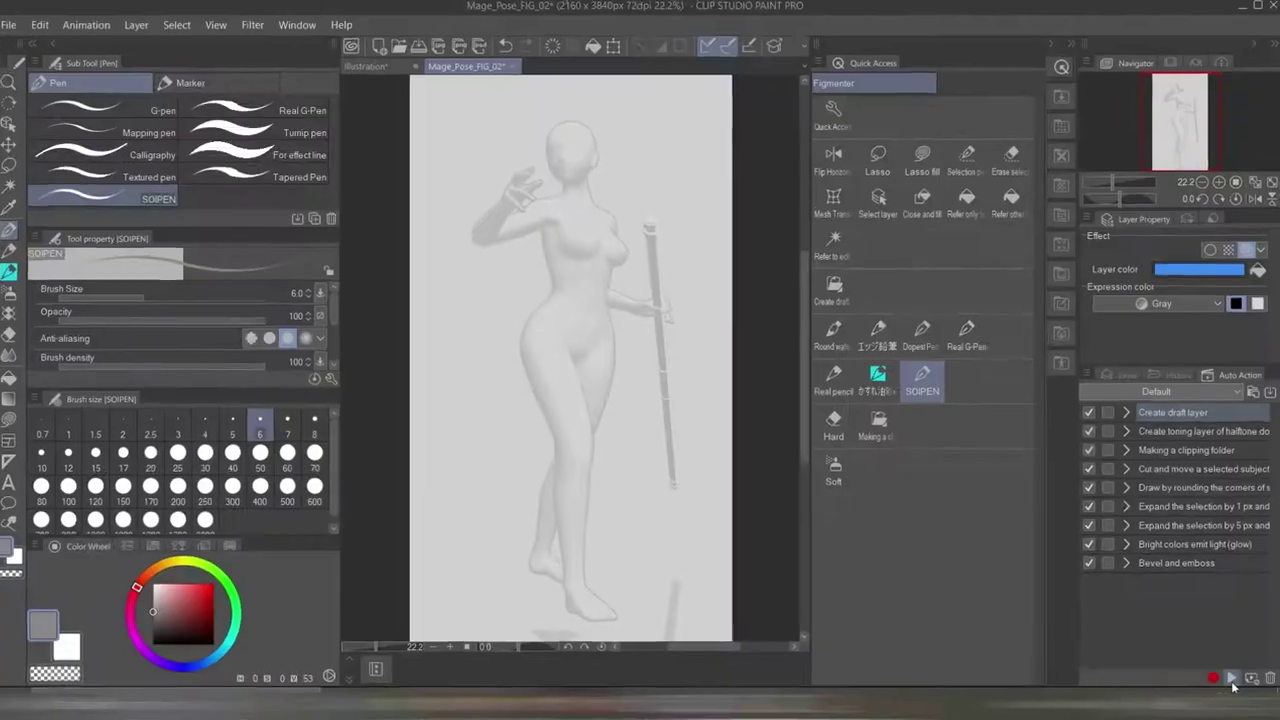
click(1232, 680)
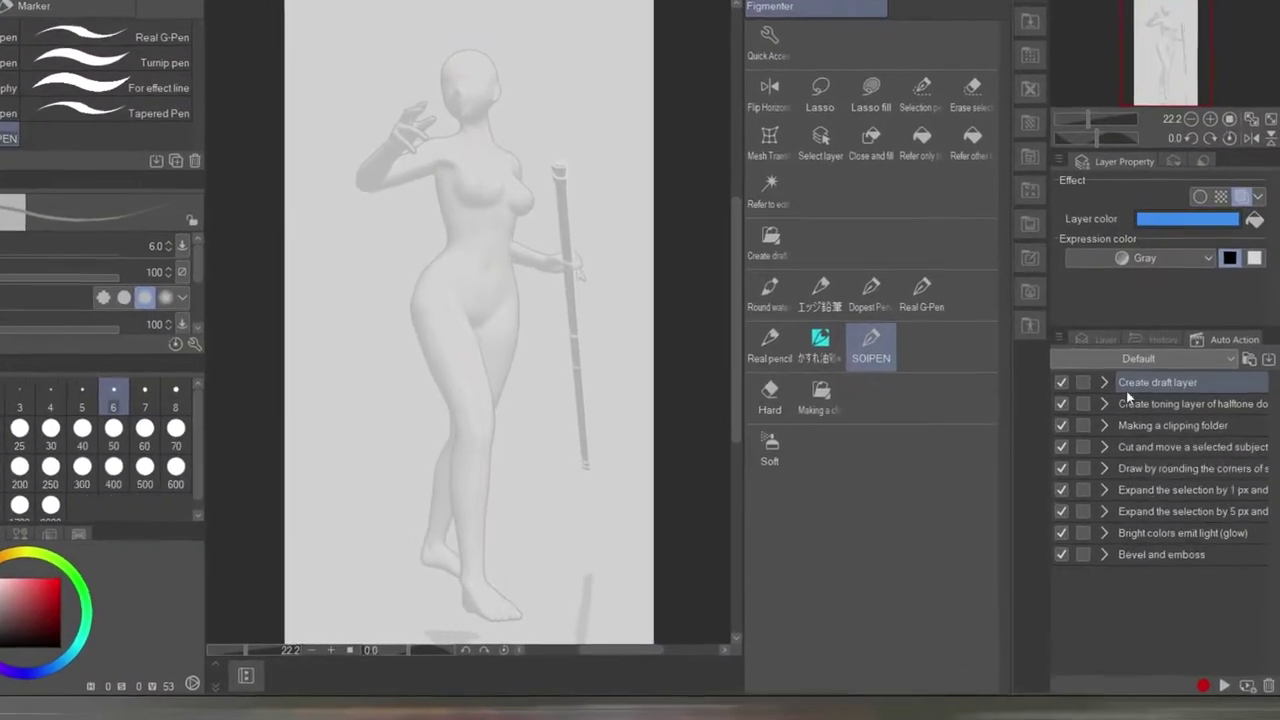
click(1127, 374)
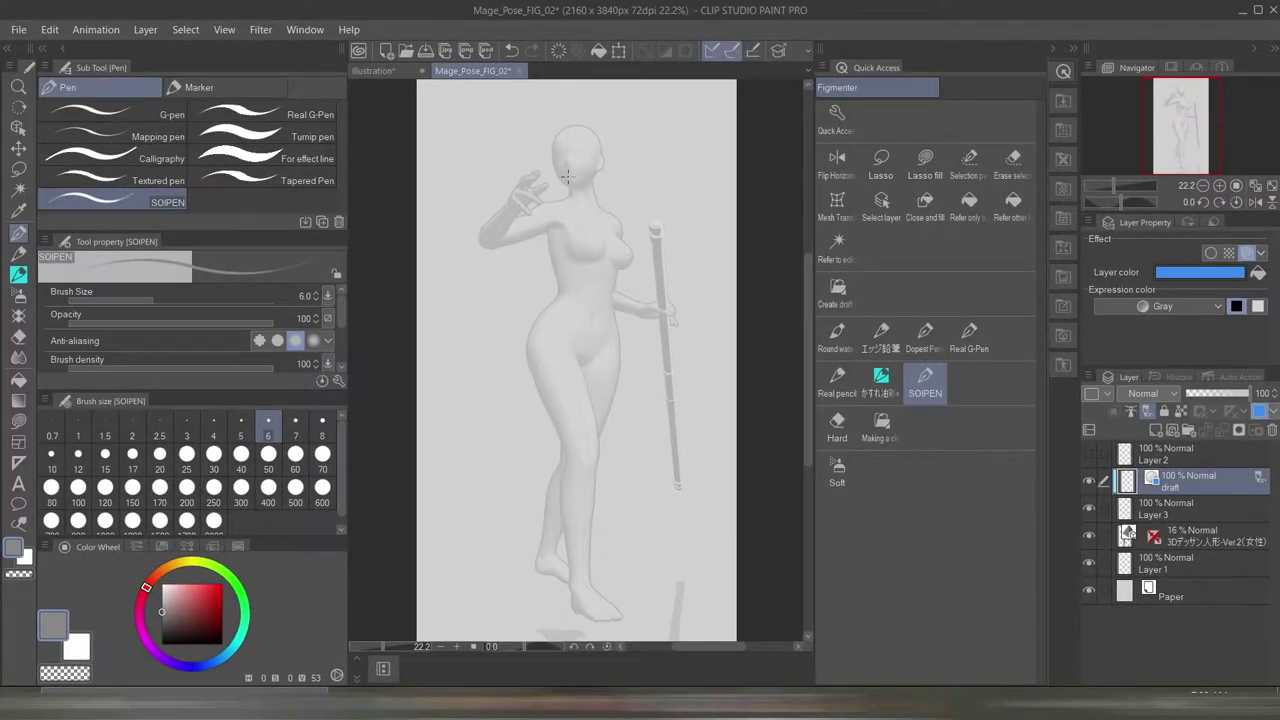
- Trace the mannequin's head in blue with the face contour and skull, adding eyebrows and a pointed ear
scroll(566, 176, up, 4)
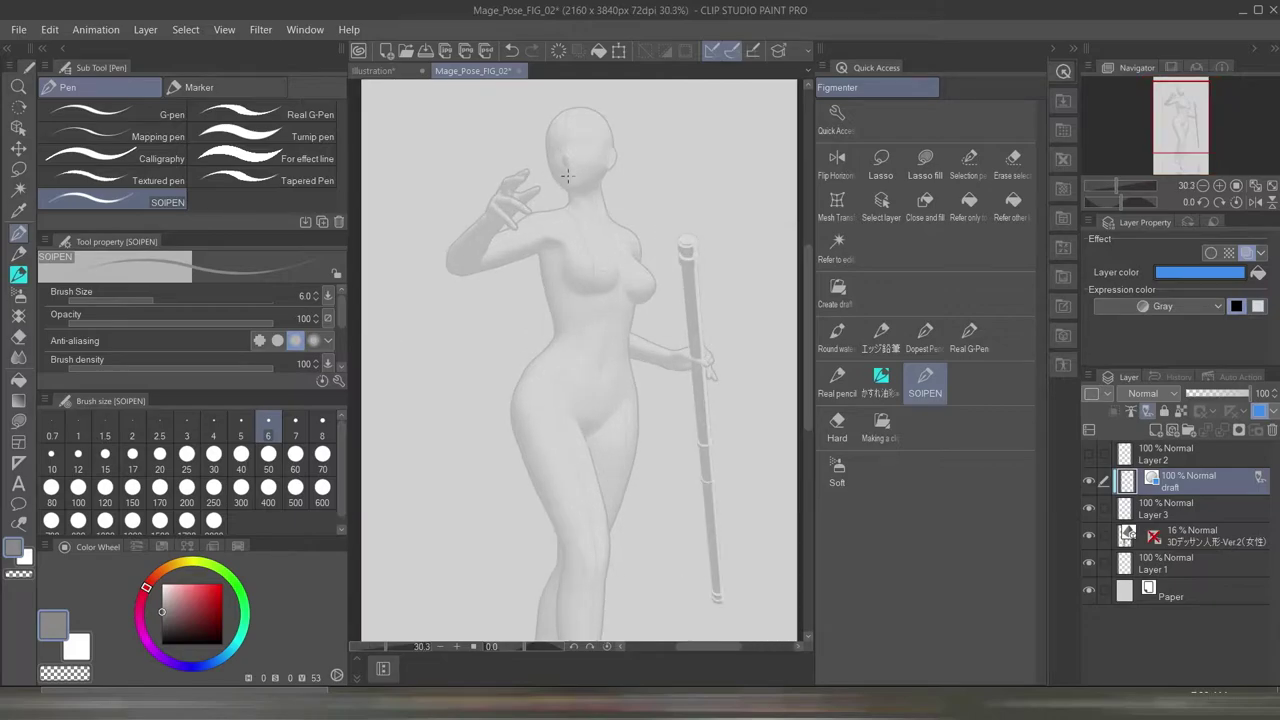
scroll(566, 176, up, 1)
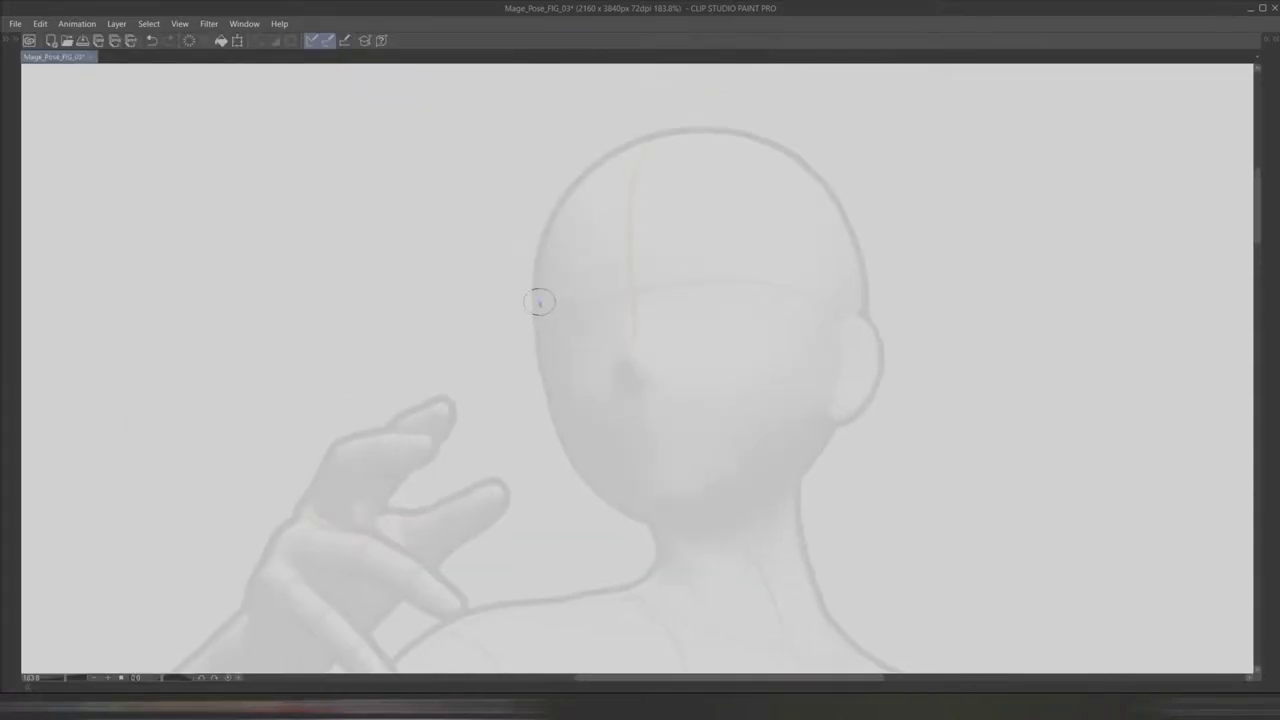
drag(637, 139, 543, 355)
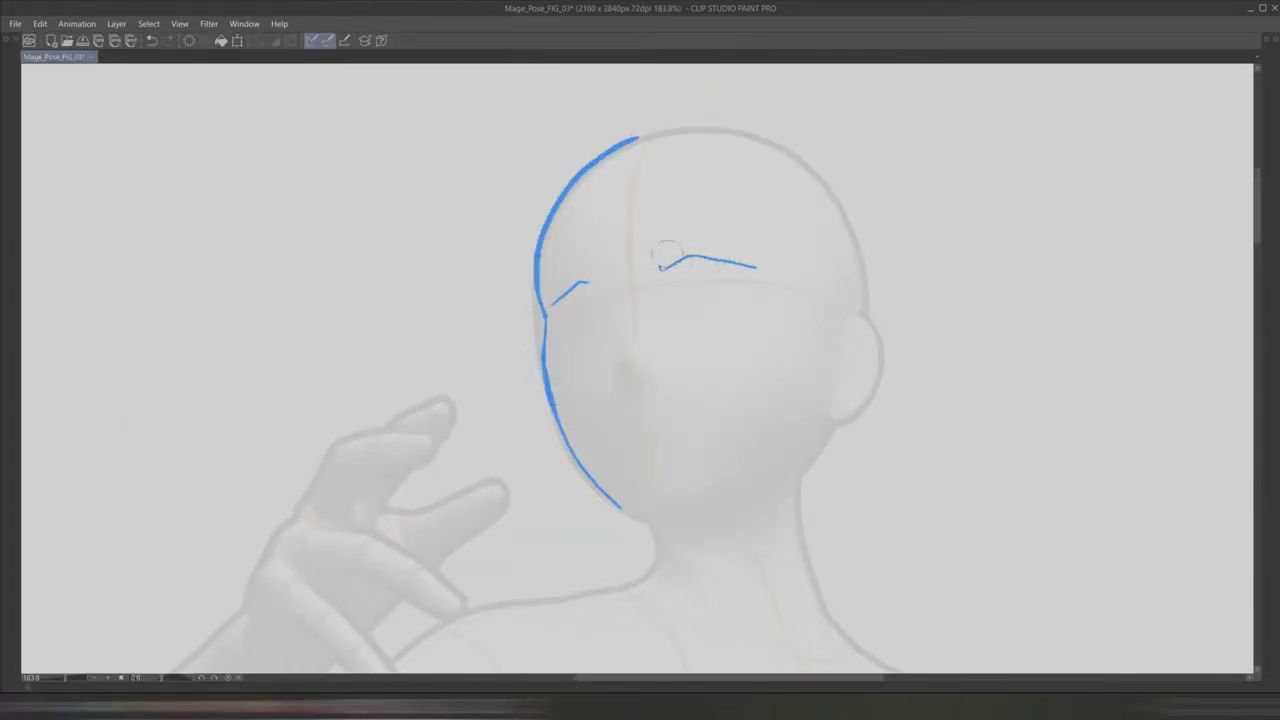
mouse_move(637, 139)
mouse_down()
mouse_move(865, 300)
mouse_move(845, 428)
mouse_up()
drag(840, 343, 872, 313)
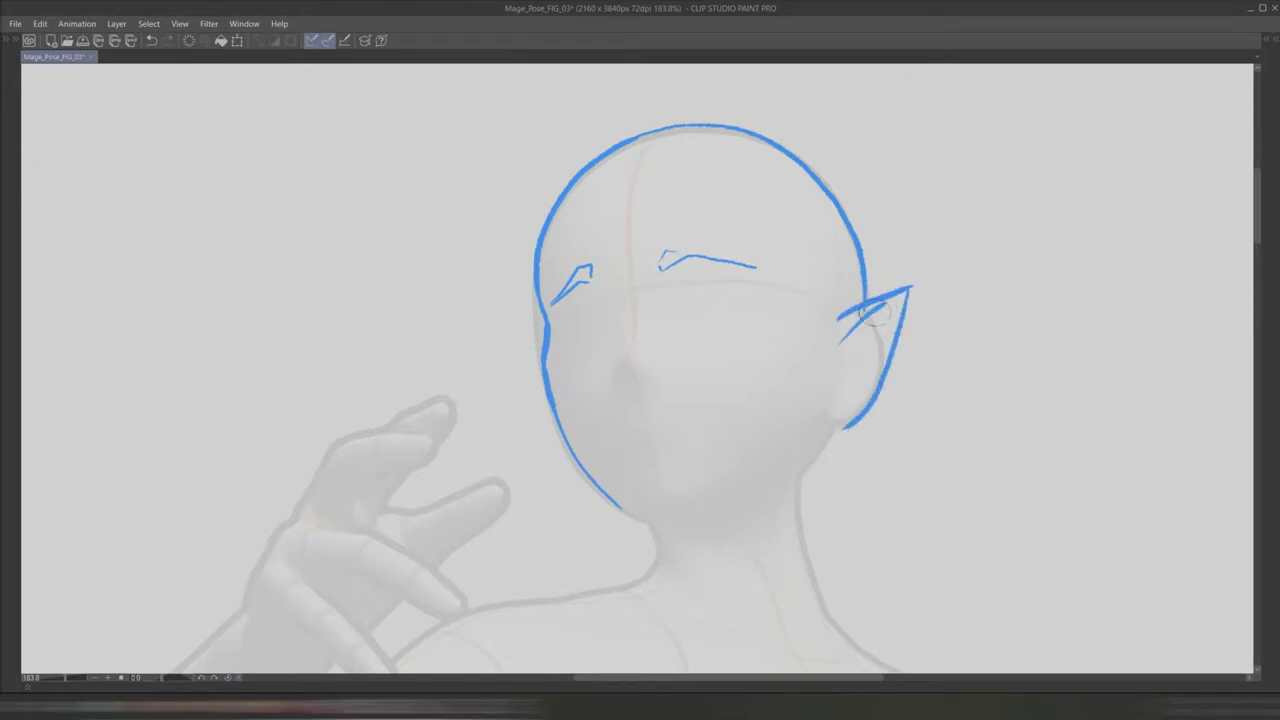
- Sketch the inner ear details, the jaw and chin, and the neck with its muscle lines
mouse_move(817, 428)
mouse_down()
mouse_move(760, 490)
mouse_move(797, 392)
mouse_move(817, 543)
mouse_up()
drag(764, 438, 790, 593)
mouse_move(667, 463)
mouse_down()
mouse_move(742, 561)
mouse_move(652, 525)
mouse_up()
drag(634, 501, 752, 408)
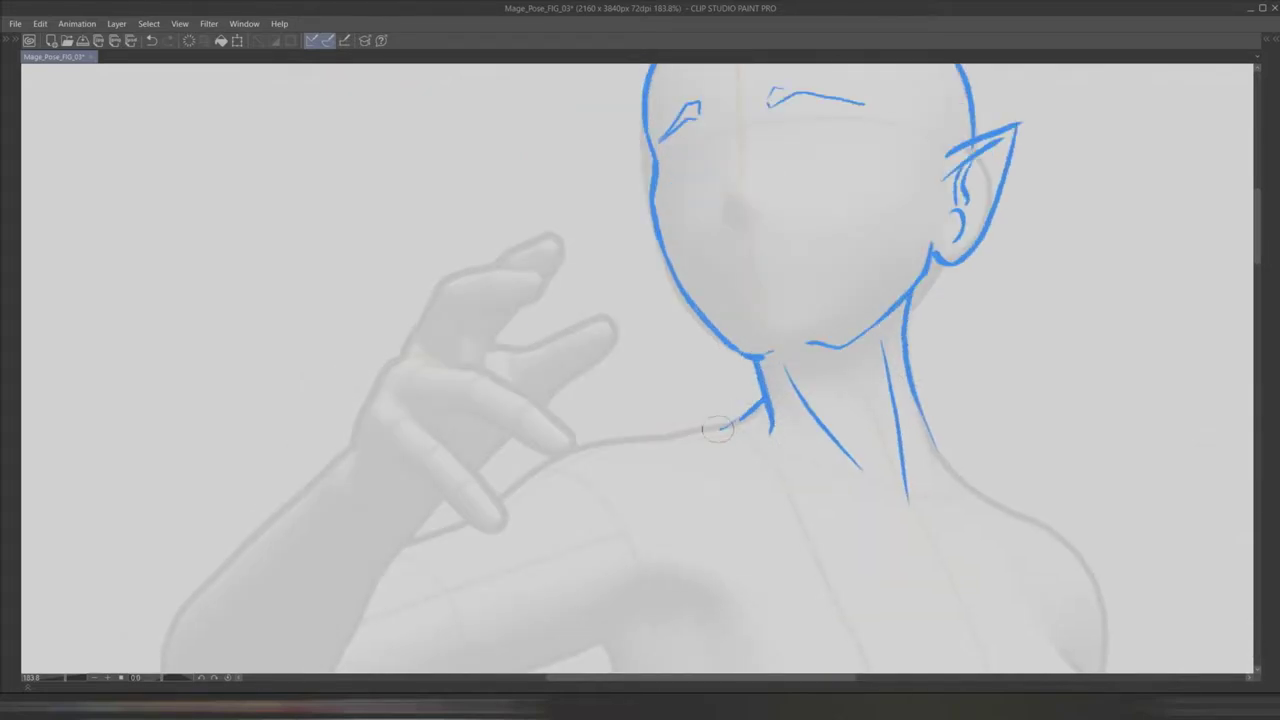
- Trace both shoulders and the outer contour of the breast on the staff side
drag(675, 441, 500, 490)
drag(966, 423, 832, 360)
mouse_move(785, 228)
mouse_down()
mouse_move(908, 477)
mouse_move(768, 417)
mouse_up()
mouse_move(700, 340)
mouse_down()
mouse_move(829, 429)
mouse_move(829, 380)
mouse_move(890, 458)
mouse_move(790, 598)
mouse_up()
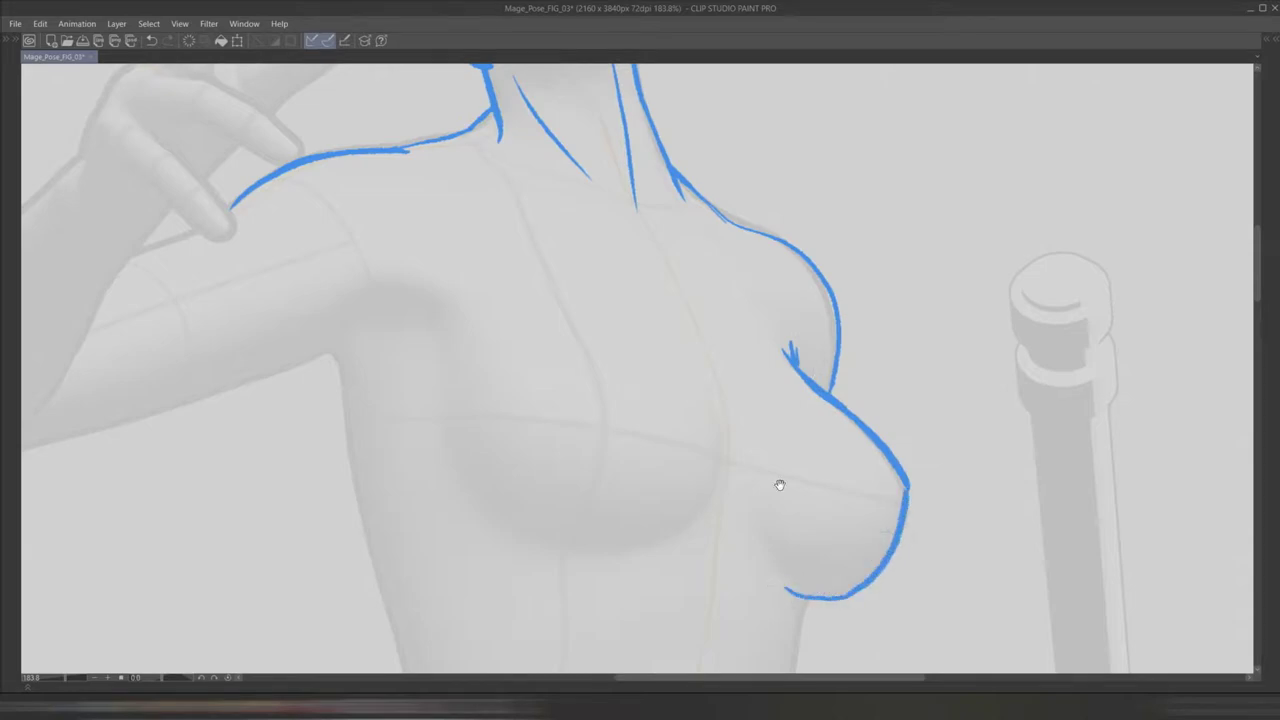
- Outline the raised hand with its curled fingers, pointed nails and wrist
drag(520, 330, 853, 526)
drag(567, 244, 690, 216)
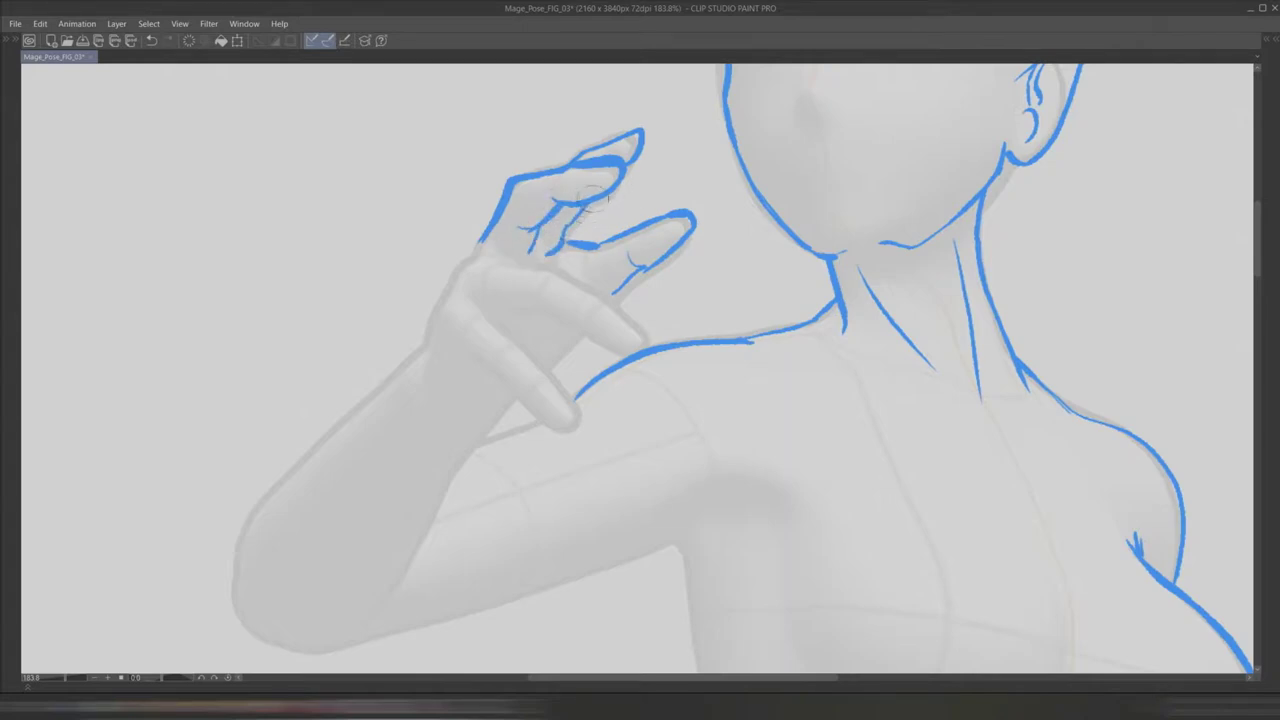
drag(498, 263, 648, 337)
drag(498, 311, 555, 311)
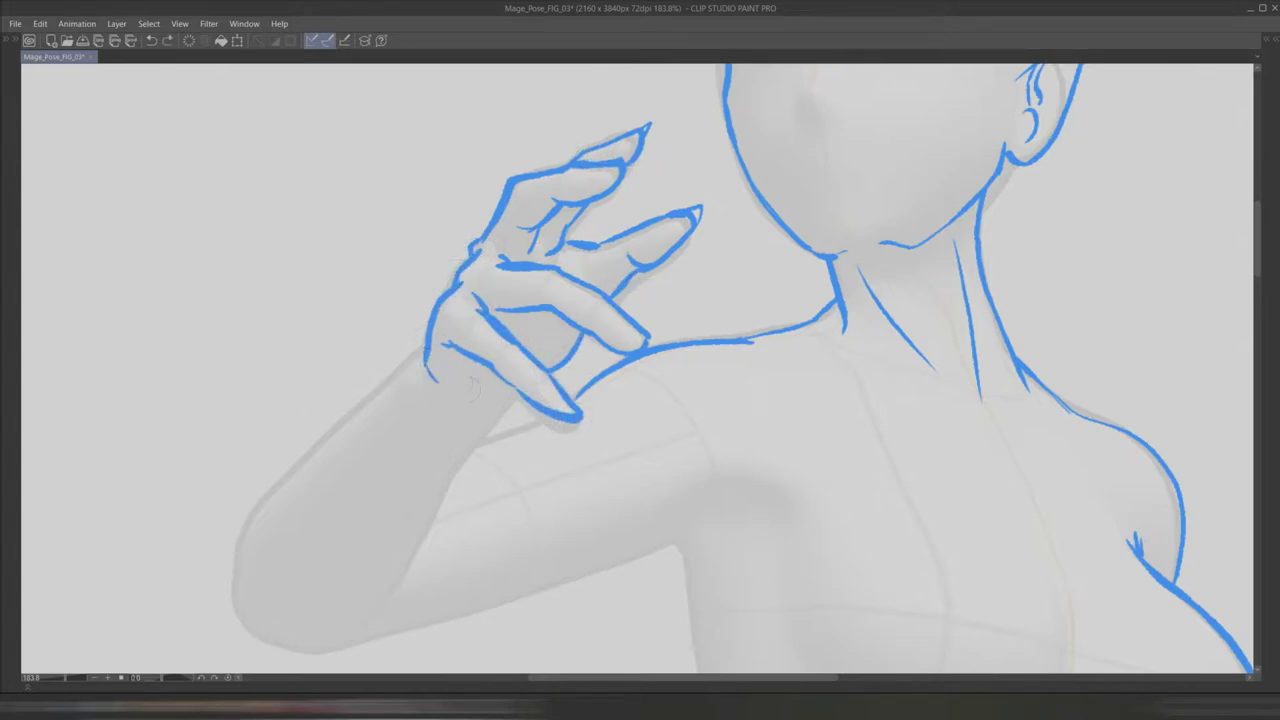
- Trace the raised arm's forearm, elbow and upper arm up to the armpit and chest
drag(510, 397, 437, 500)
drag(363, 623, 452, 474)
drag(413, 350, 235, 615)
mouse_move(255, 615)
mouse_down()
mouse_move(310, 475)
mouse_move(570, 447)
mouse_move(745, 401)
mouse_up()
drag(815, 340, 676, 346)
- Trace the undersides of the breasts and the torso's contour down the staff side to the hip
scroll(632, 285, down, 3)
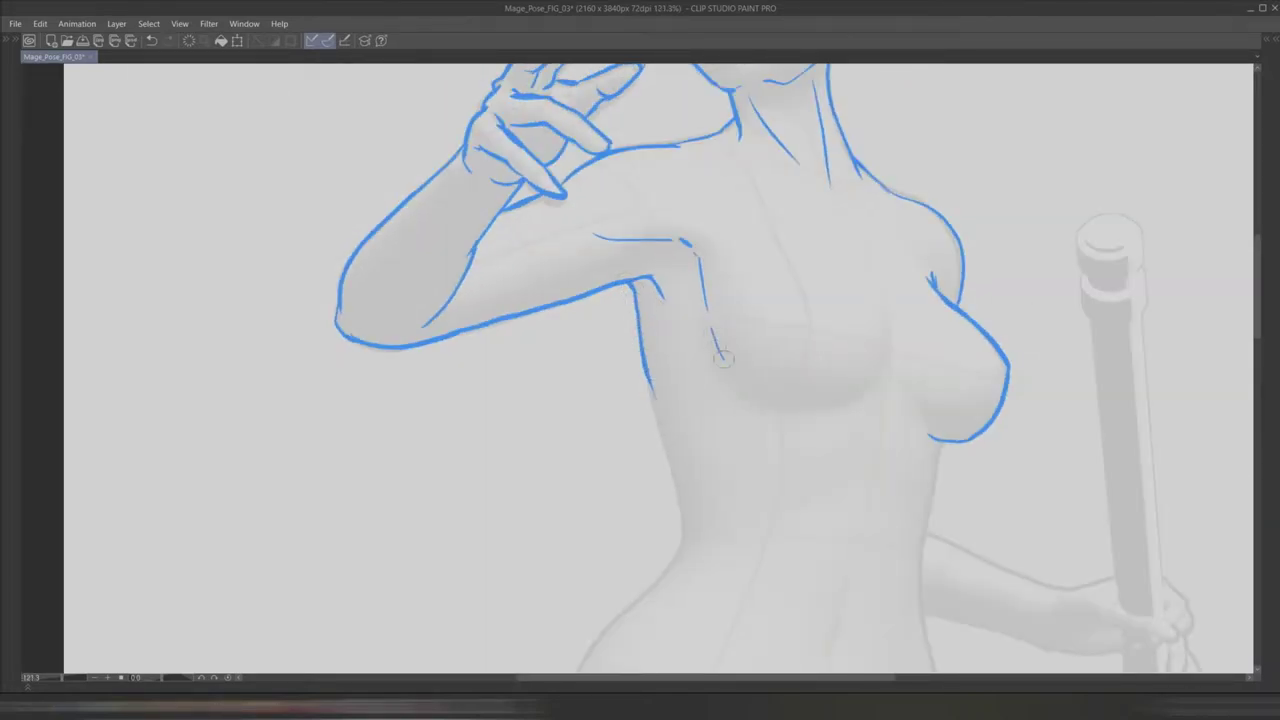
scroll(911, 494, down, 2)
scroll(742, 287, up, 4)
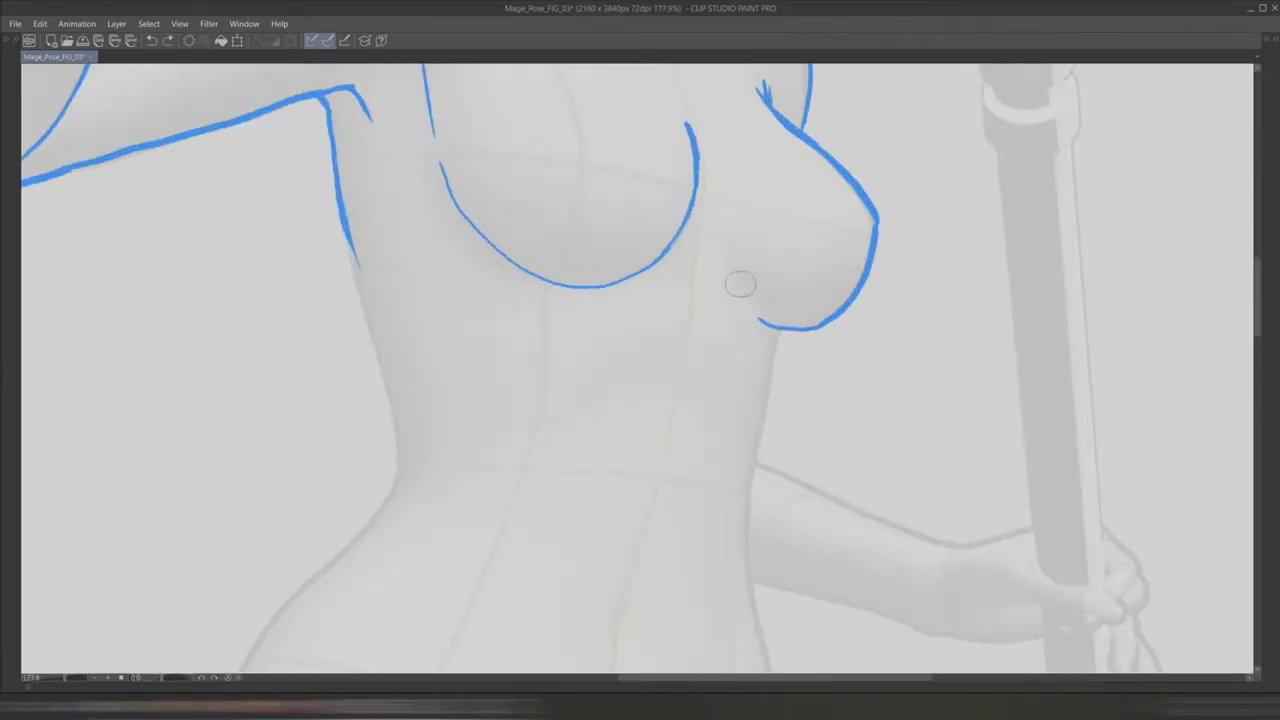
drag(766, 402, 750, 610)
scroll(771, 449, down, 2)
scroll(781, 470, down, 2)
scroll(846, 334, down, 3)
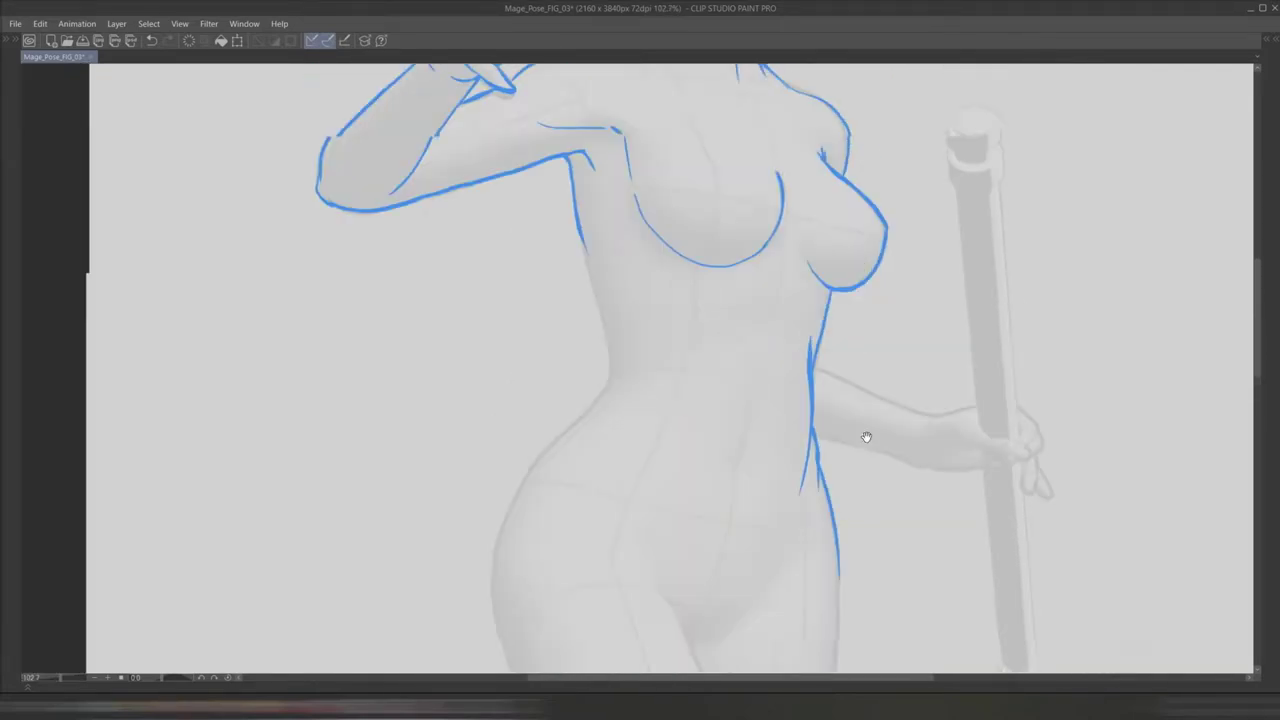
- Trace the waist and the curve of the hip on the raised-arm side
scroll(757, 300, left, 2)
scroll(763, 289, up, 3)
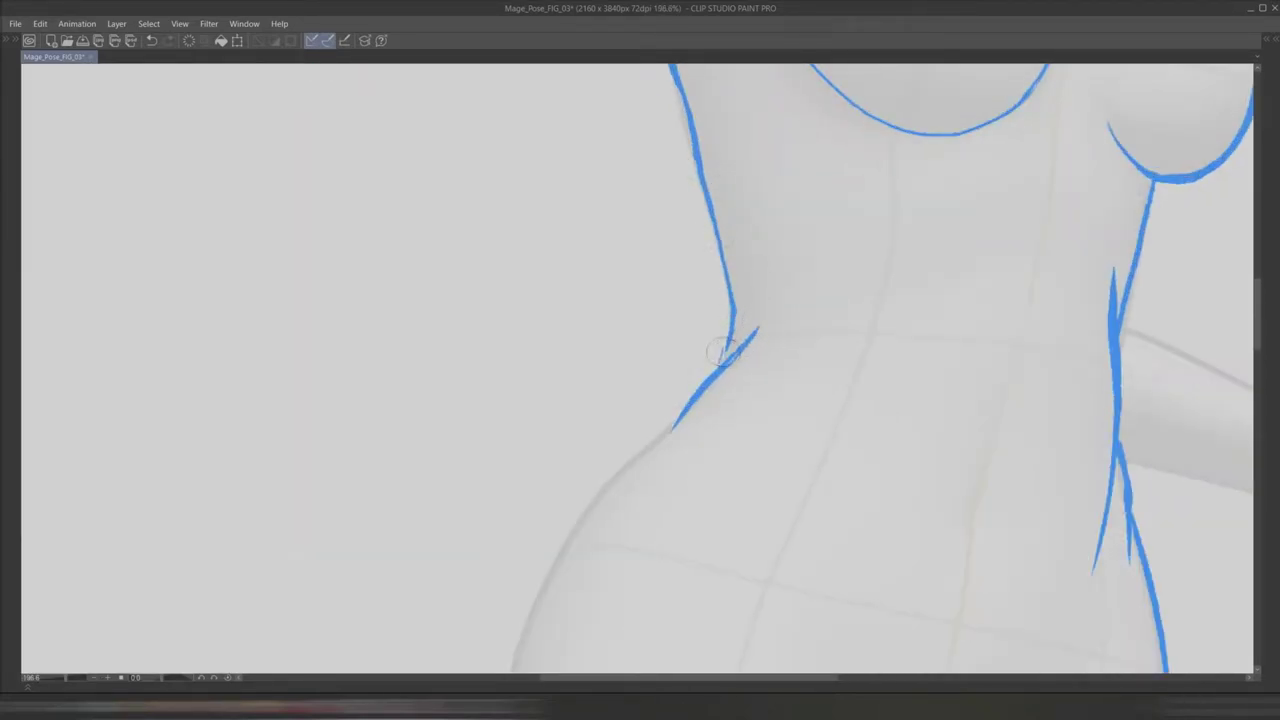
scroll(712, 436, down, 3)
drag(745, 333, 625, 495)
scroll(857, 466, down, 2)
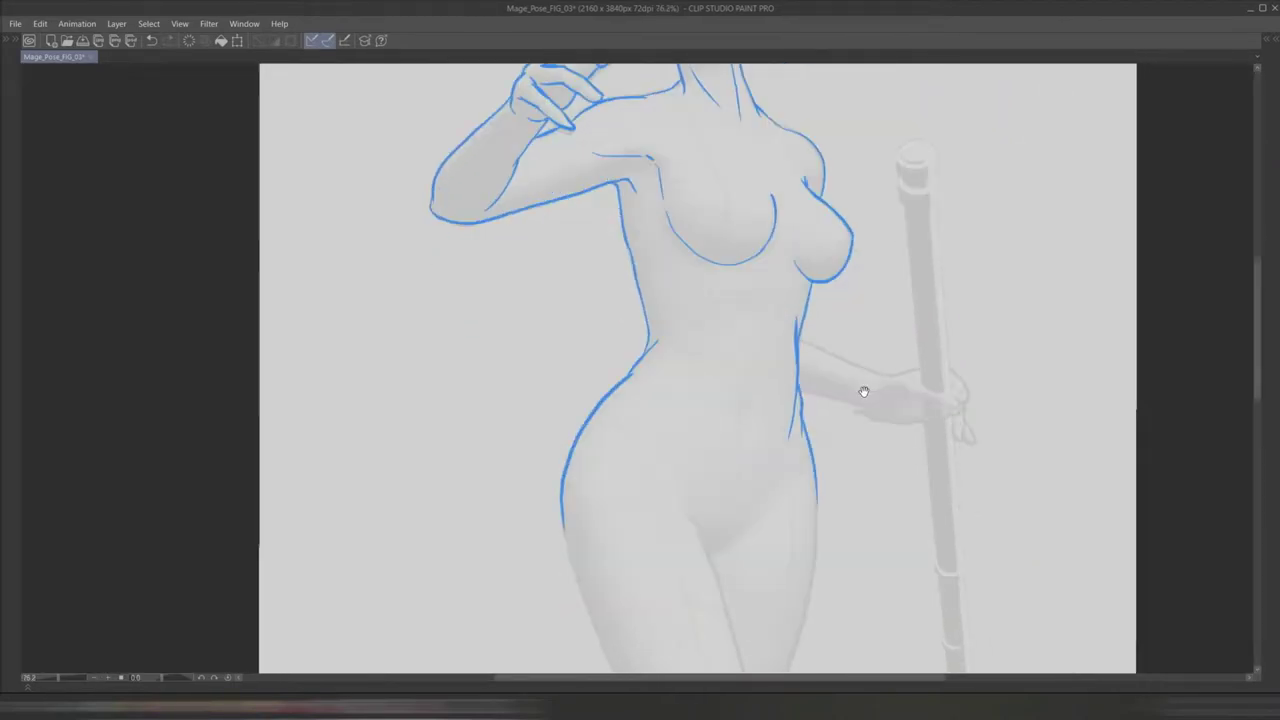
- Trace the outer contour of the rear leg's thigh from the hip down to the knee
scroll(868, 282, up, 3)
drag(888, 352, 896, 496)
scroll(794, 349, down, 2)
drag(800, 345, 736, 615)
scroll(736, 615, down, 2)
drag(716, 550, 704, 586)
scroll(660, 297, down, 2)
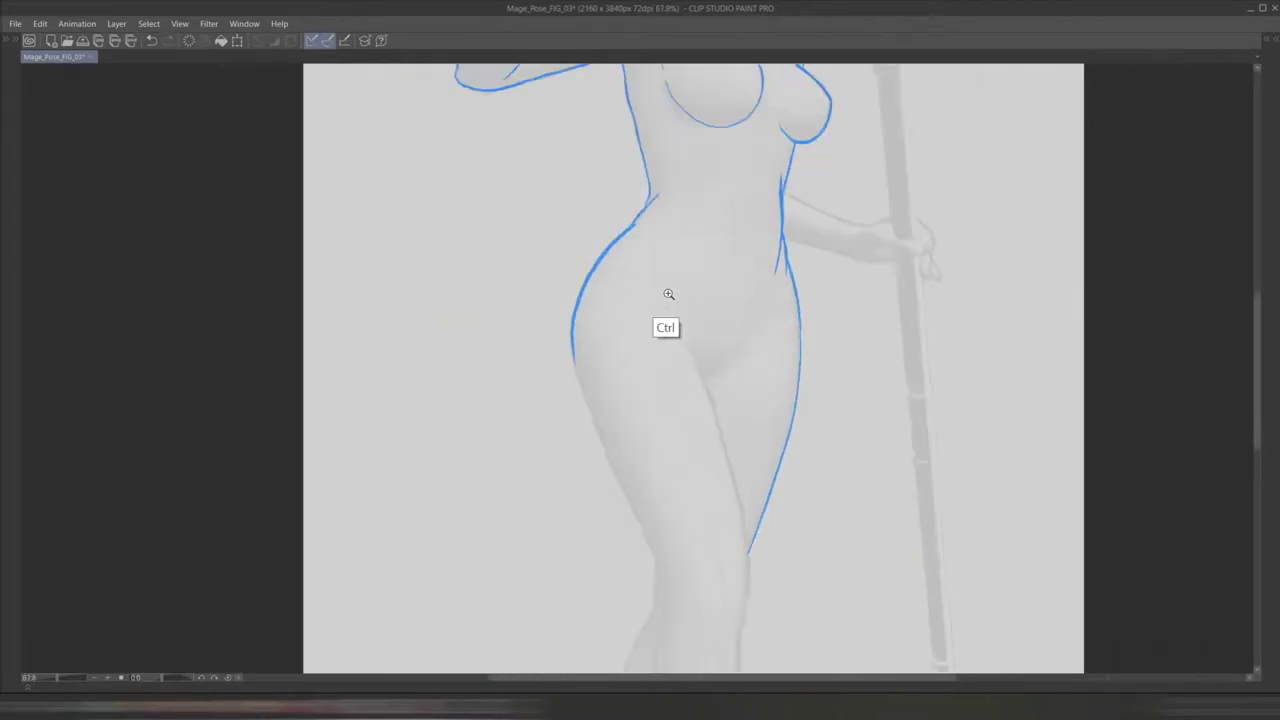
- Trace the front leg's inner thigh from the groin to the knee and add small kneecap marks
scroll(660, 297, up, 2)
drag(665, 335, 718, 410)
scroll(718, 410, down, 2)
mouse_move(720, 280)
mouse_down()
mouse_move(757, 555)
mouse_move(694, 584)
mouse_up()
scroll(765, 550, down, 2)
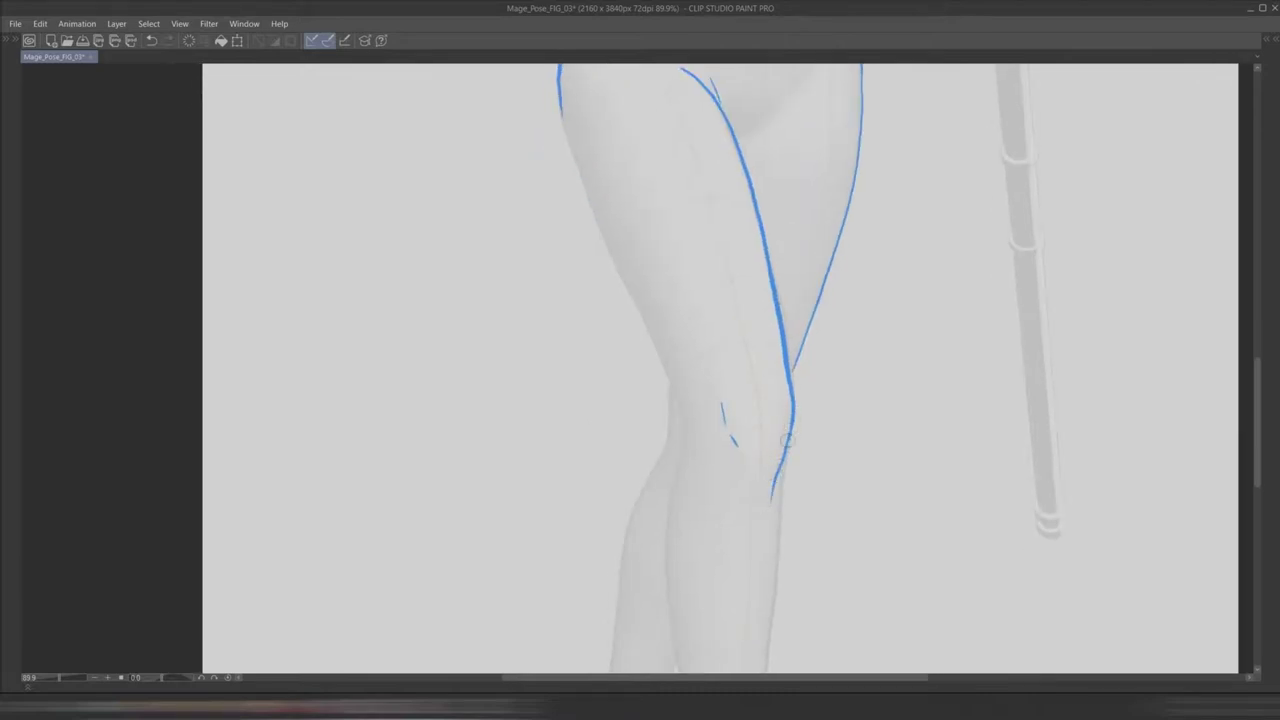
- Trace the front leg's shin below the knee and the top edge of its foot
drag(790, 420, 800, 526)
scroll(797, 432, down, 2)
scroll(797, 432, down, 2)
mouse_move(814, 298)
mouse_down()
mouse_move(806, 552)
mouse_move(748, 465)
mouse_up()
drag(743, 462, 814, 519)
- Outline the front leg's outer side through the thigh, calf and ankle
drag(698, 504, 678, 386)
drag(678, 386, 668, 497)
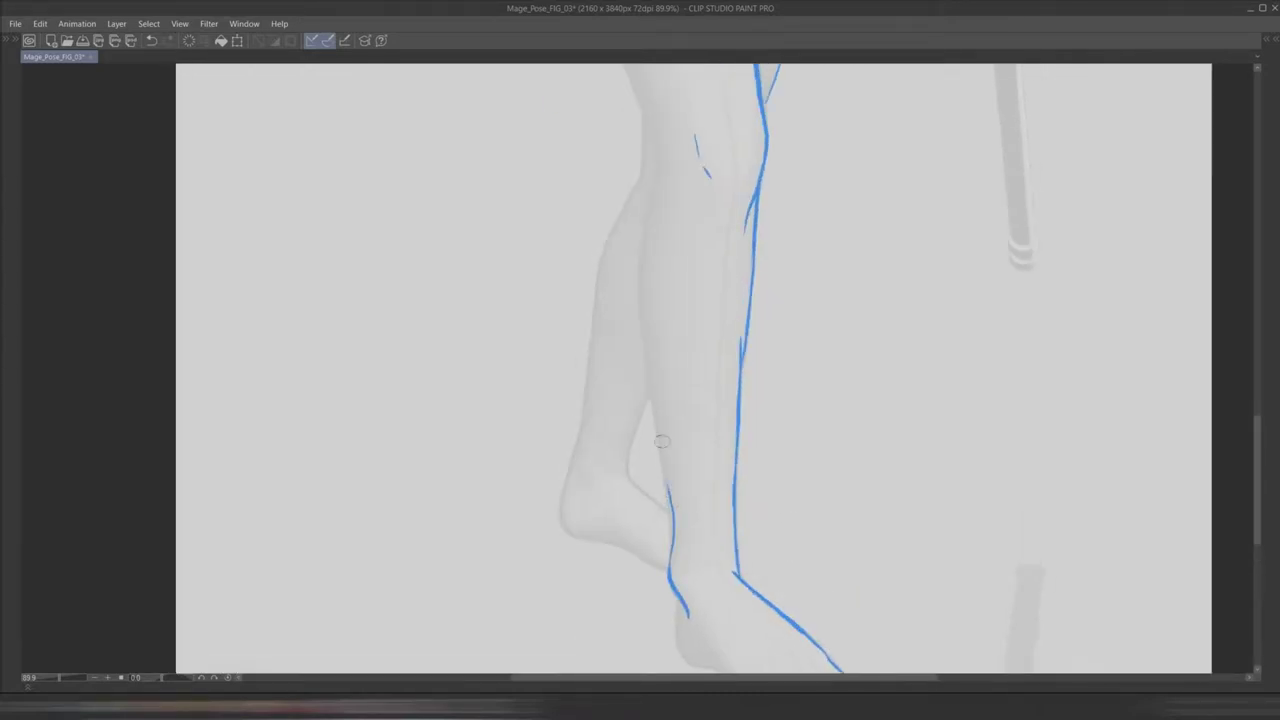
drag(655, 412, 696, 715)
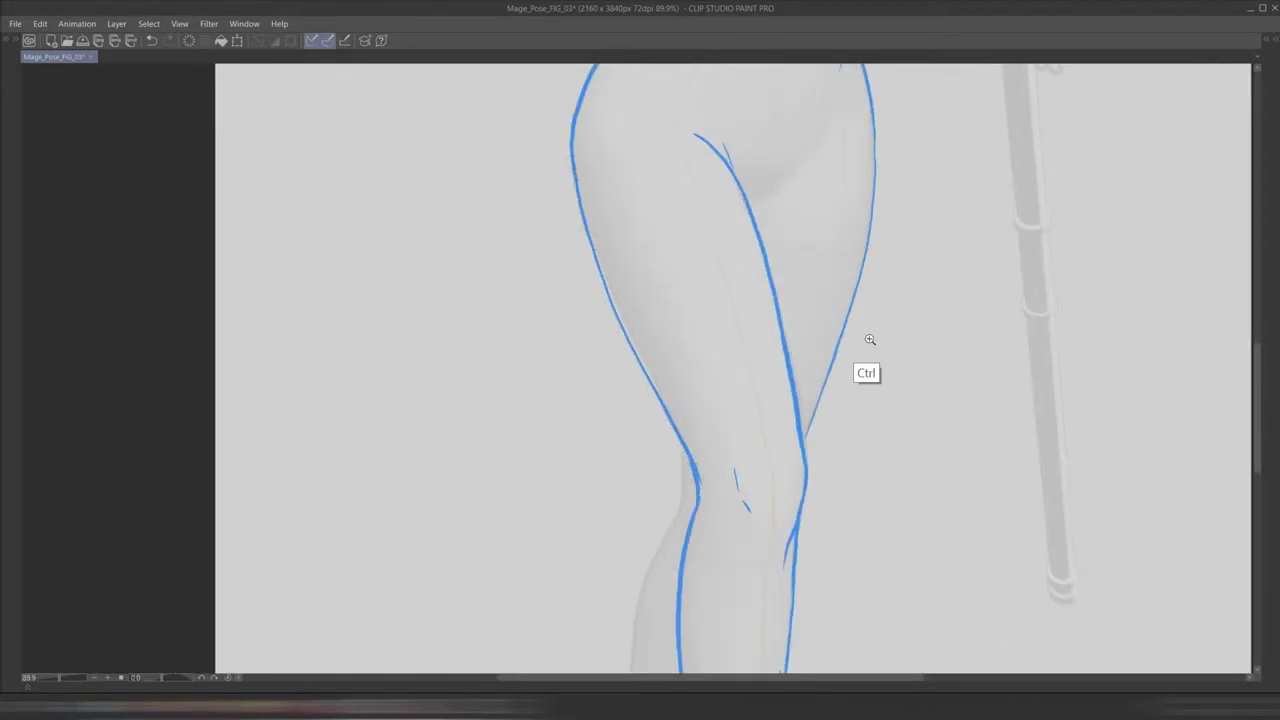
- Trace the rear leg behind the front knee, including its calf, ankle, heel and foot
scroll(825, 497, down, 3)
drag(825, 497, 817, 120)
scroll(700, 232, up, 3)
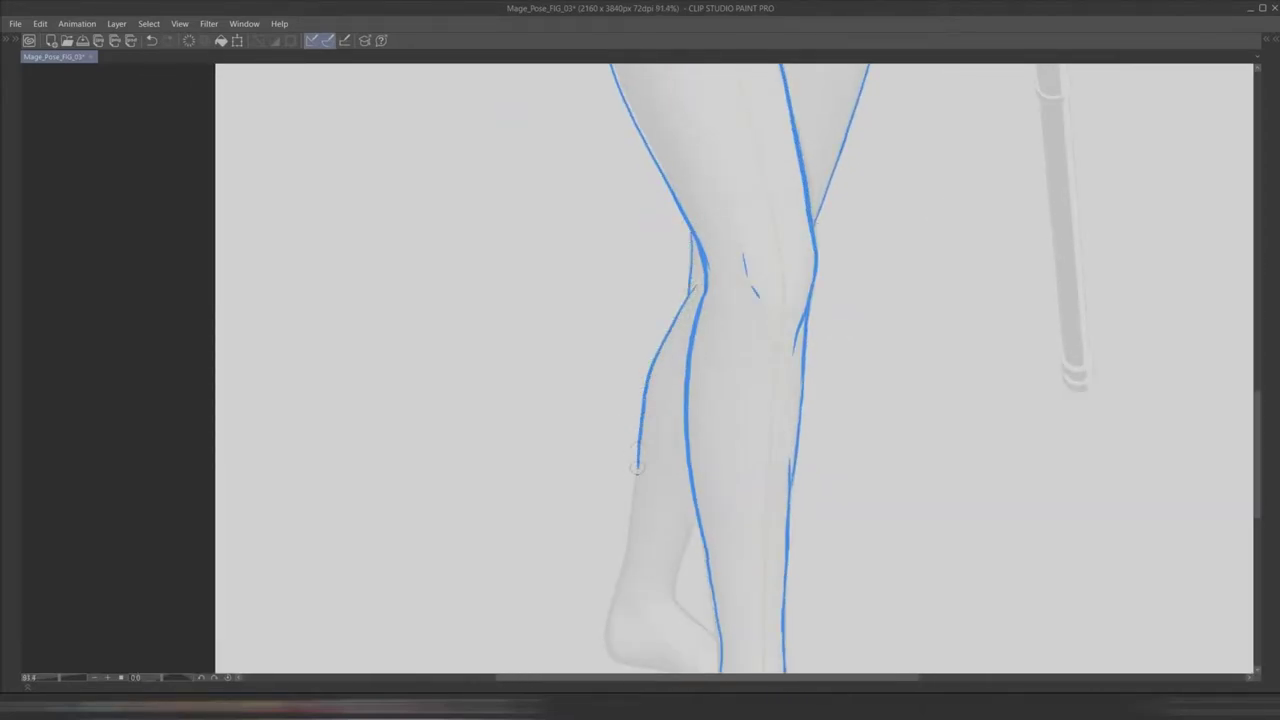
drag(638, 448, 610, 620)
drag(610, 620, 703, 381)
drag(634, 455, 630, 488)
mouse_move(613, 520)
mouse_down()
mouse_move(629, 474)
mouse_move(690, 538)
mouse_up()
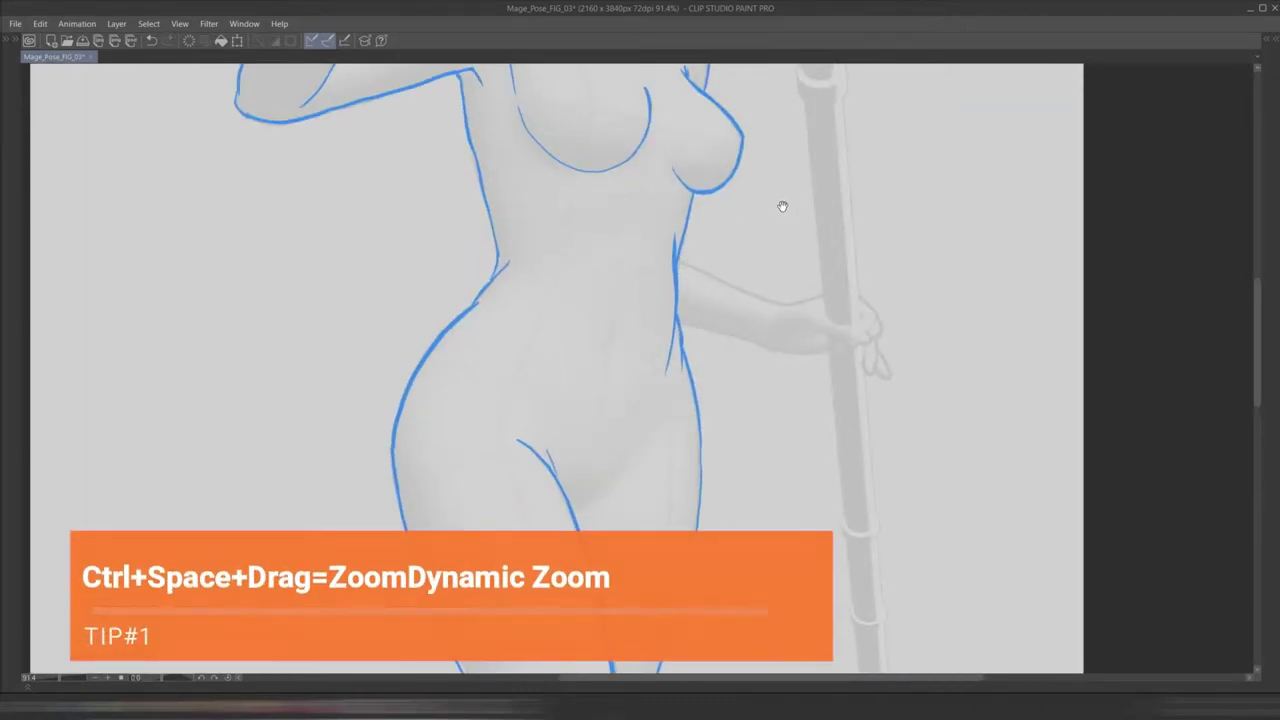
- Trace both edges of the forearm holding the staff, undoing and redrawing the strokes that miss the contour
drag(780, 206, 581, 477)
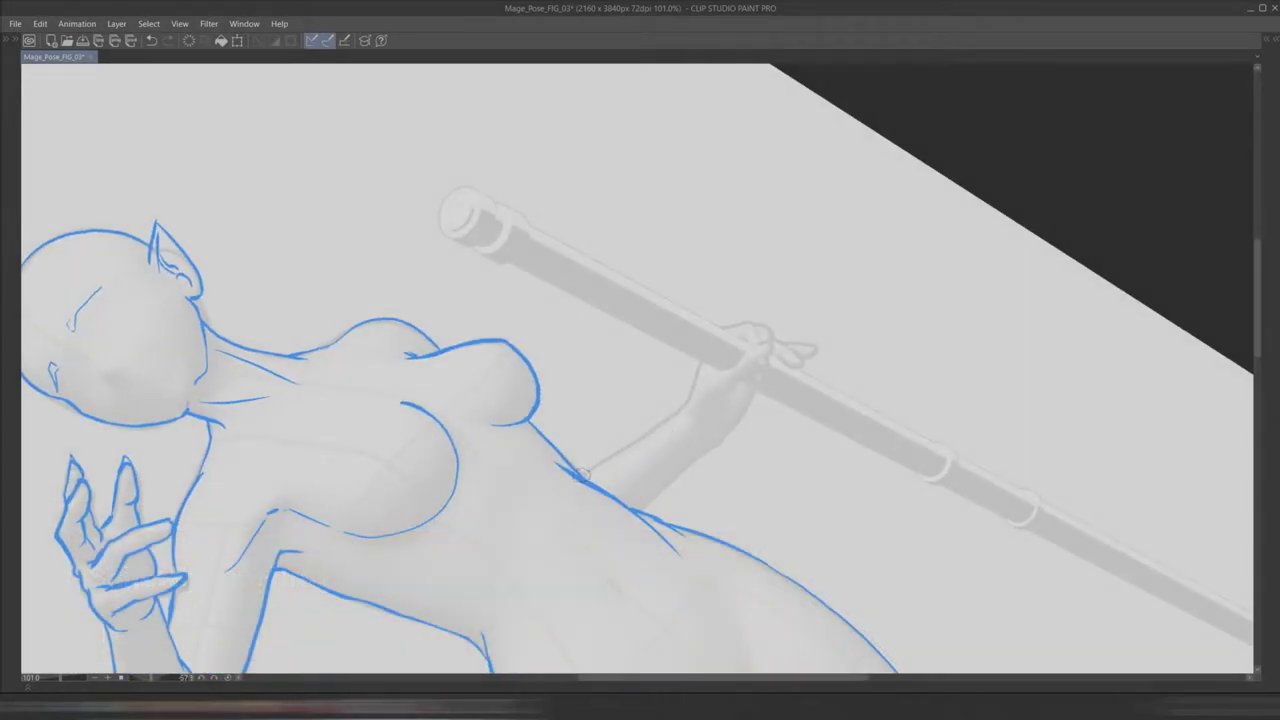
scroll(583, 470, up, 5)
drag(778, 307, 522, 474)
key(ctrl+z)
drag(870, 378, 662, 565)
drag(810, 198, 775, 318)
key(ctrl+z)
drag(522, 474, 772, 305)
- Outline the hand gripping the staff, including the wrist, thumb, knuckles and extended fingers
drag(866, 370, 946, 270)
drag(818, 315, 890, 262)
drag(858, 215, 990, 158)
drag(808, 200, 957, 150)
drag(918, 125, 921, 150)
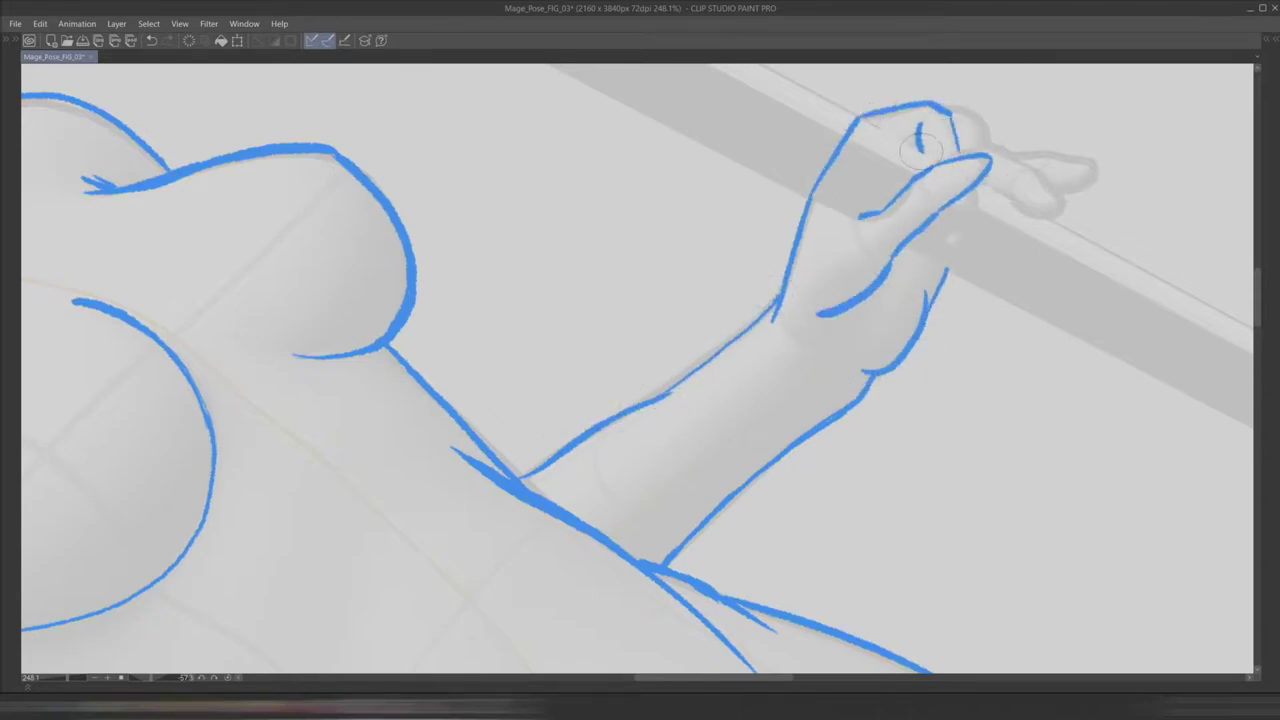
mouse_move(952, 110)
mouse_down()
mouse_move(1045, 160)
mouse_move(1066, 212)
mouse_up()
drag(1020, 155, 1082, 165)
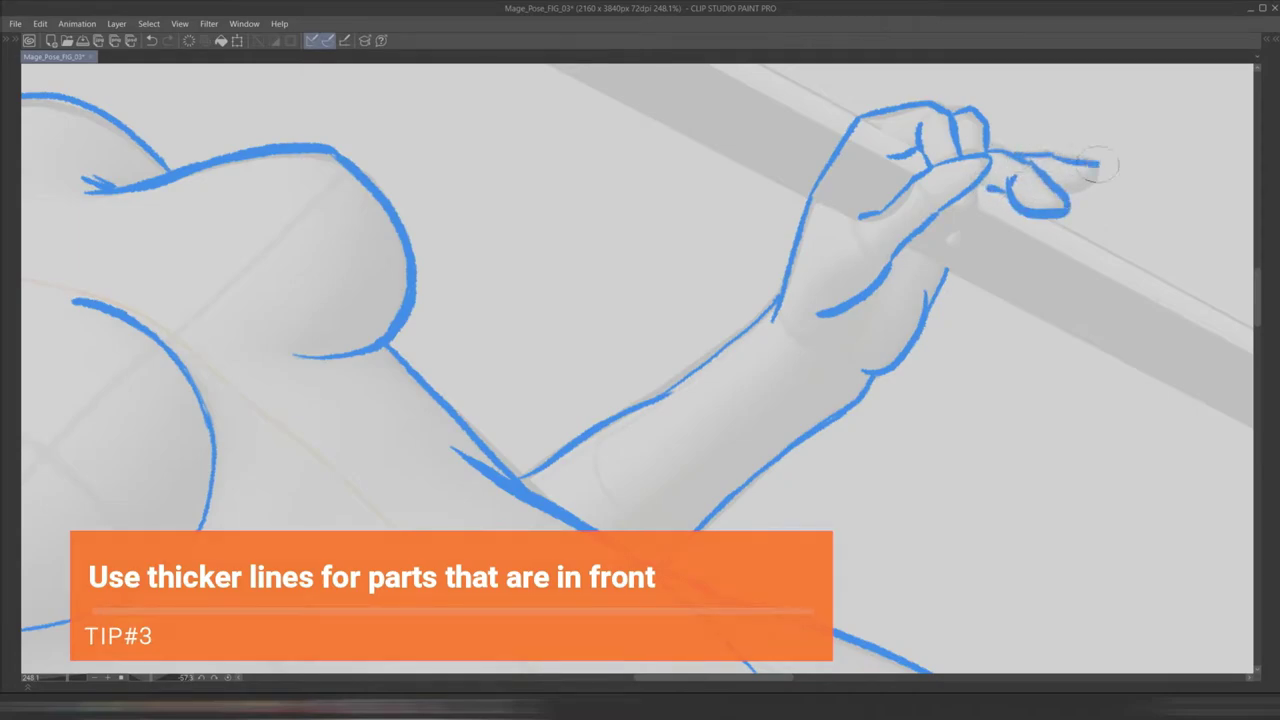
- Sketch the collarbone line below the neck and the lower curve of the pelvis between the thighs
key(ctrl+0)
scroll(808, 356, up, 4)
scroll(808, 356, down, 2)
scroll(600, 309, up, 4)
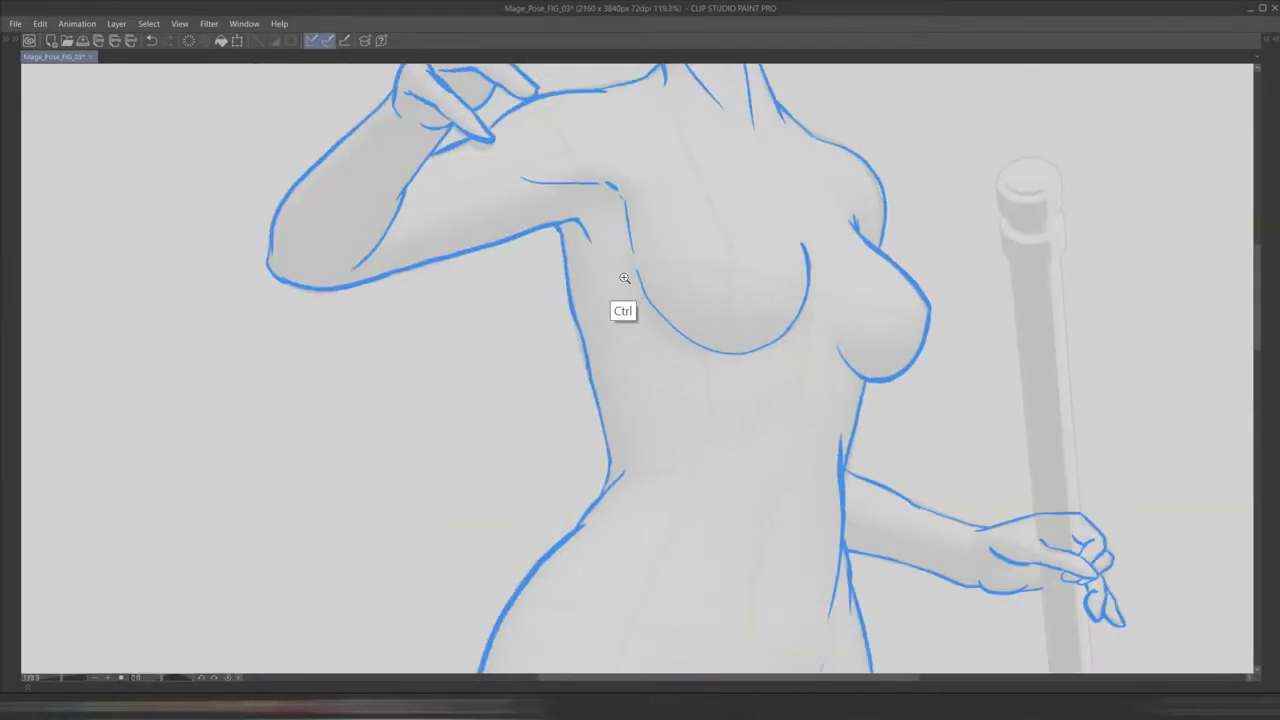
scroll(581, 434, up, 5)
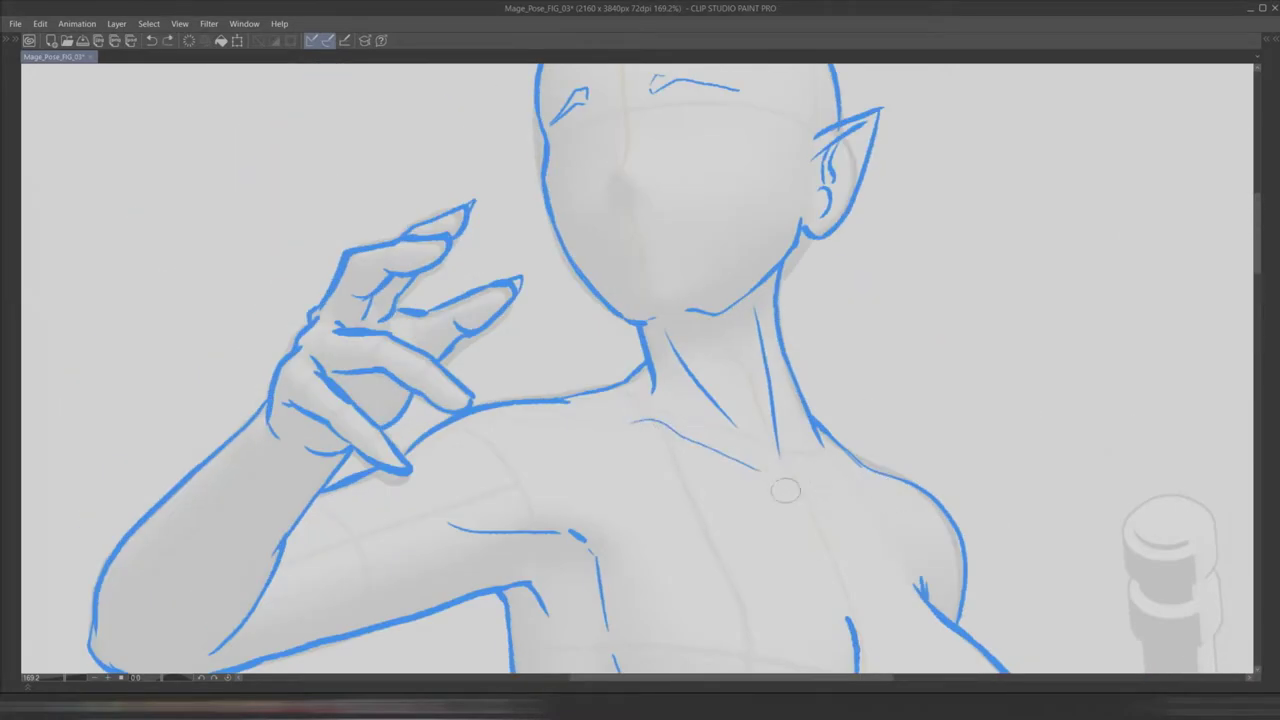
scroll(880, 330, down, 4)
scroll(897, 286, down, 3)
scroll(900, 275, up, 4)
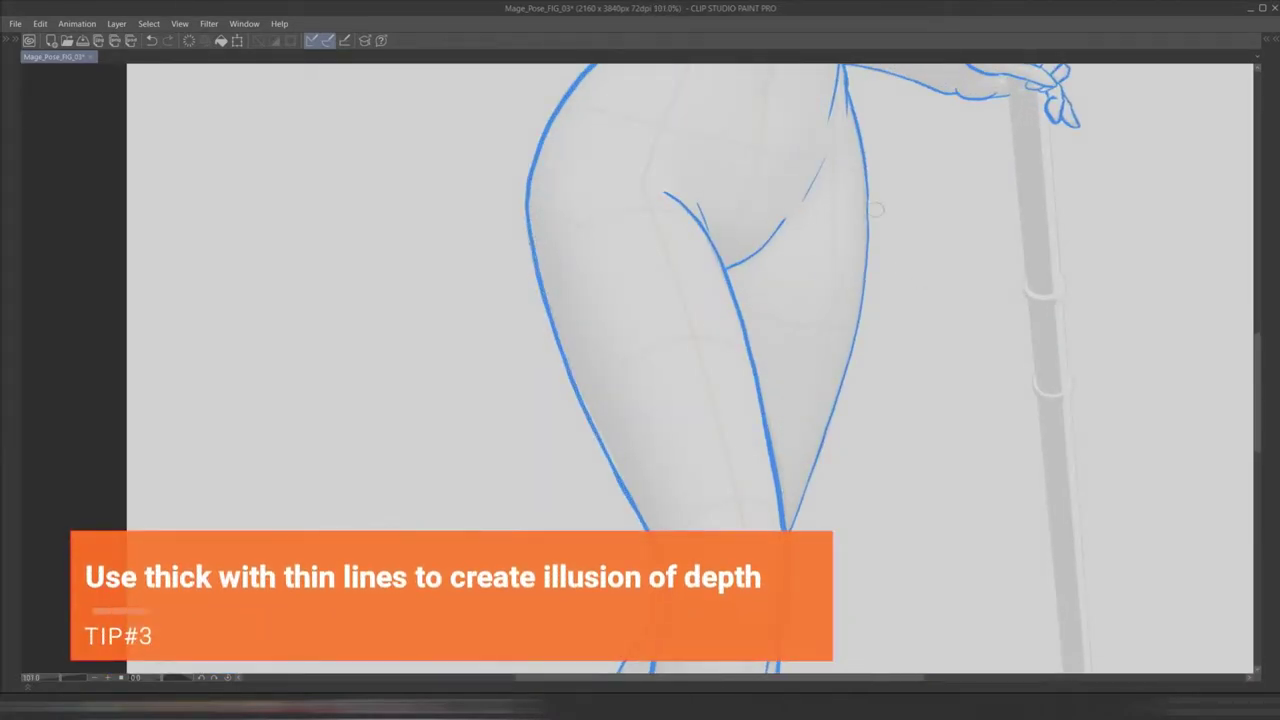
- Sketch the toes on the front foot
scroll(900, 300, down, 3)
scroll(897, 391, up, 3)
scroll(869, 422, down, 2)
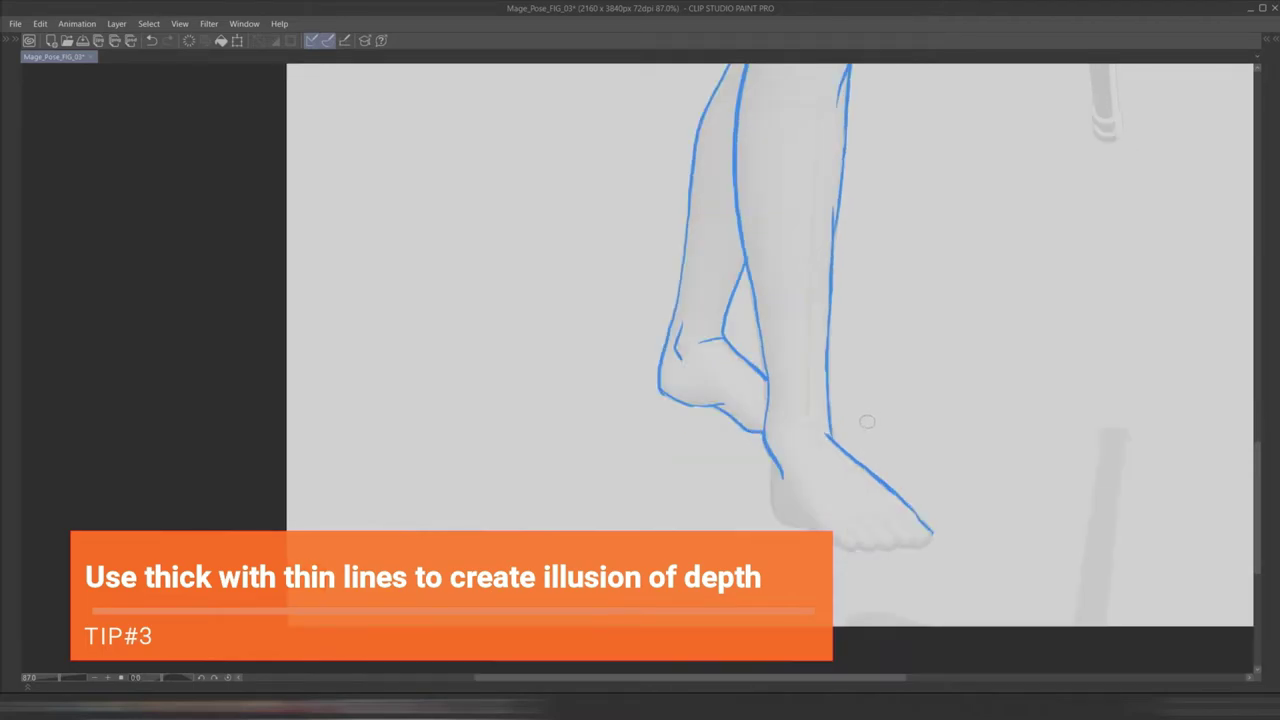
scroll(869, 422, up, 2)
drag(878, 552, 893, 576)
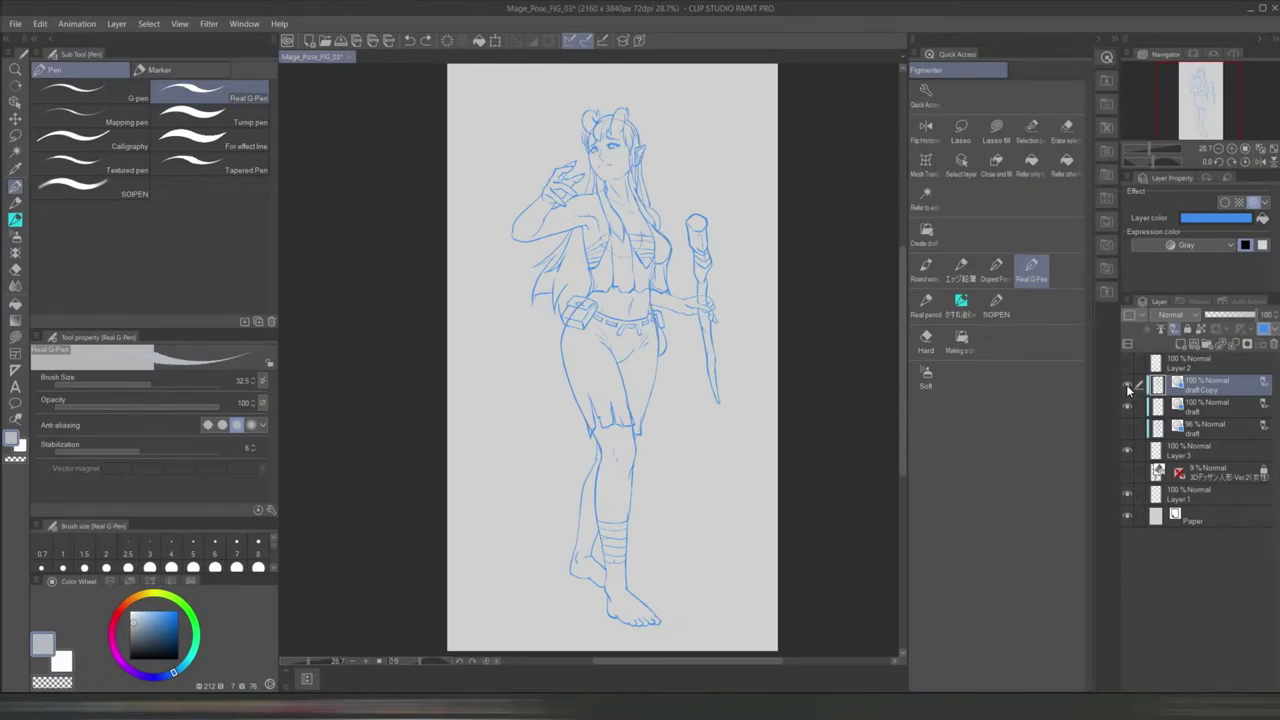
- Compare the sketch with and without the draft Copy layer, and hide the draft layer directly beneath it
click(1126, 384)
click(1126, 384)
click(1128, 406)
- Examine the whole sketch on the enlarged canvas, up close and flipped horizontally, to check the proportions for errors
key(Tab)
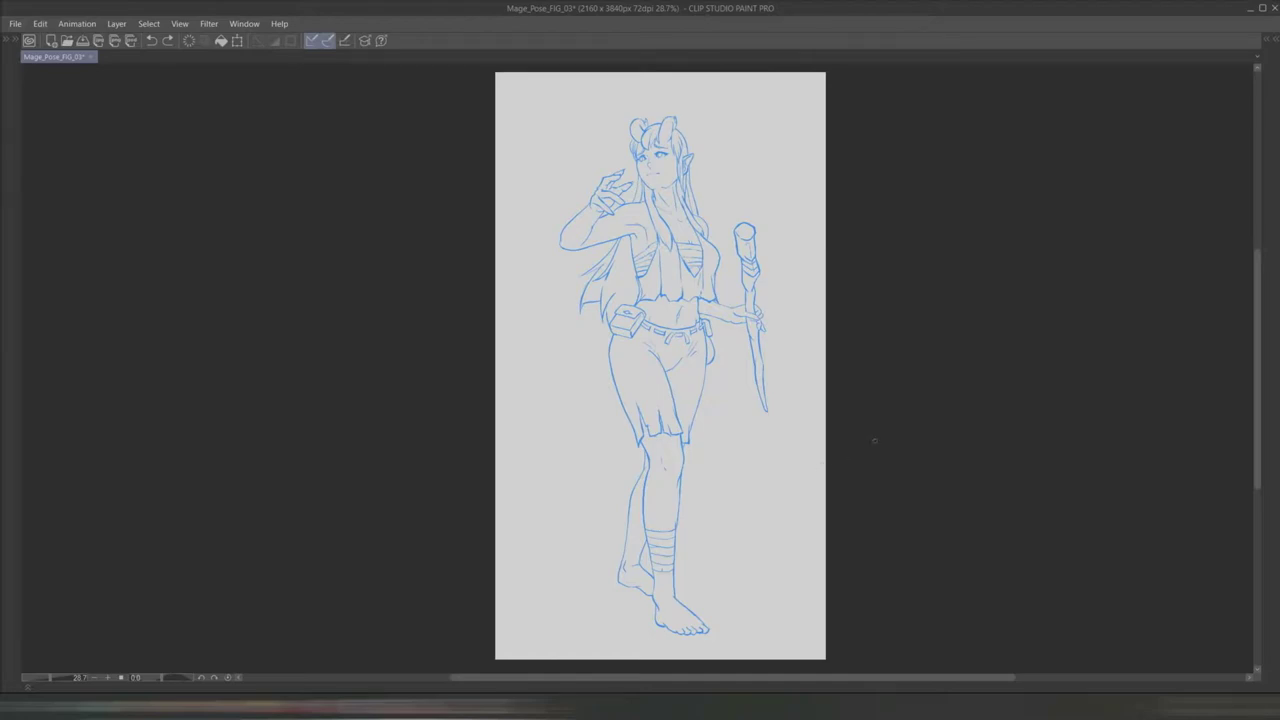
scroll(722, 186, up, 6)
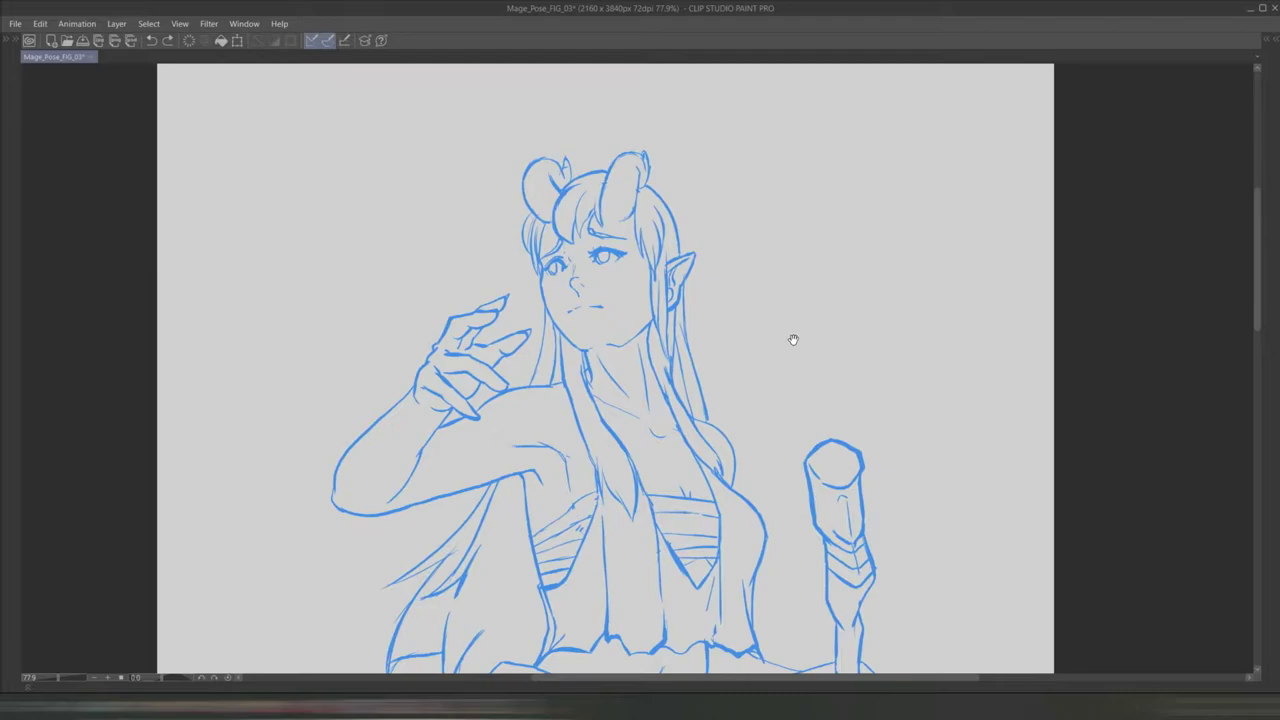
scroll(790, 342, down, 1)
scroll(828, 400, down, 3)
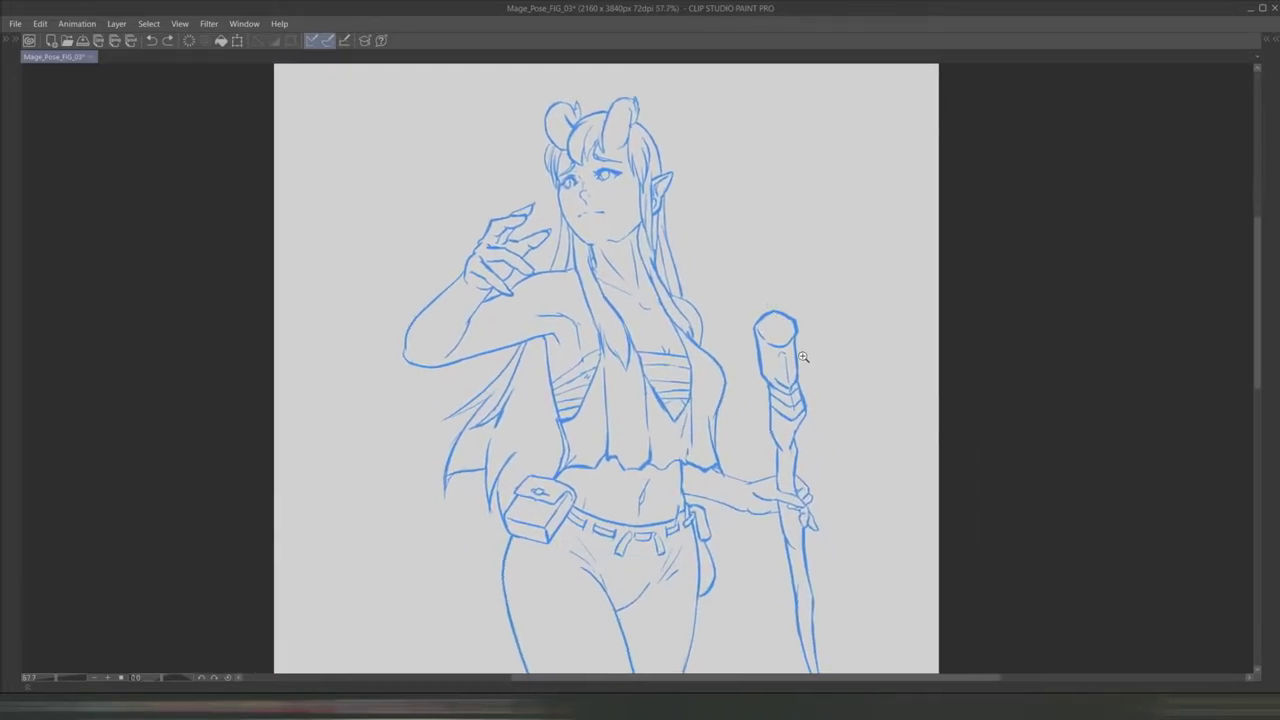
scroll(822, 430, down, 2)
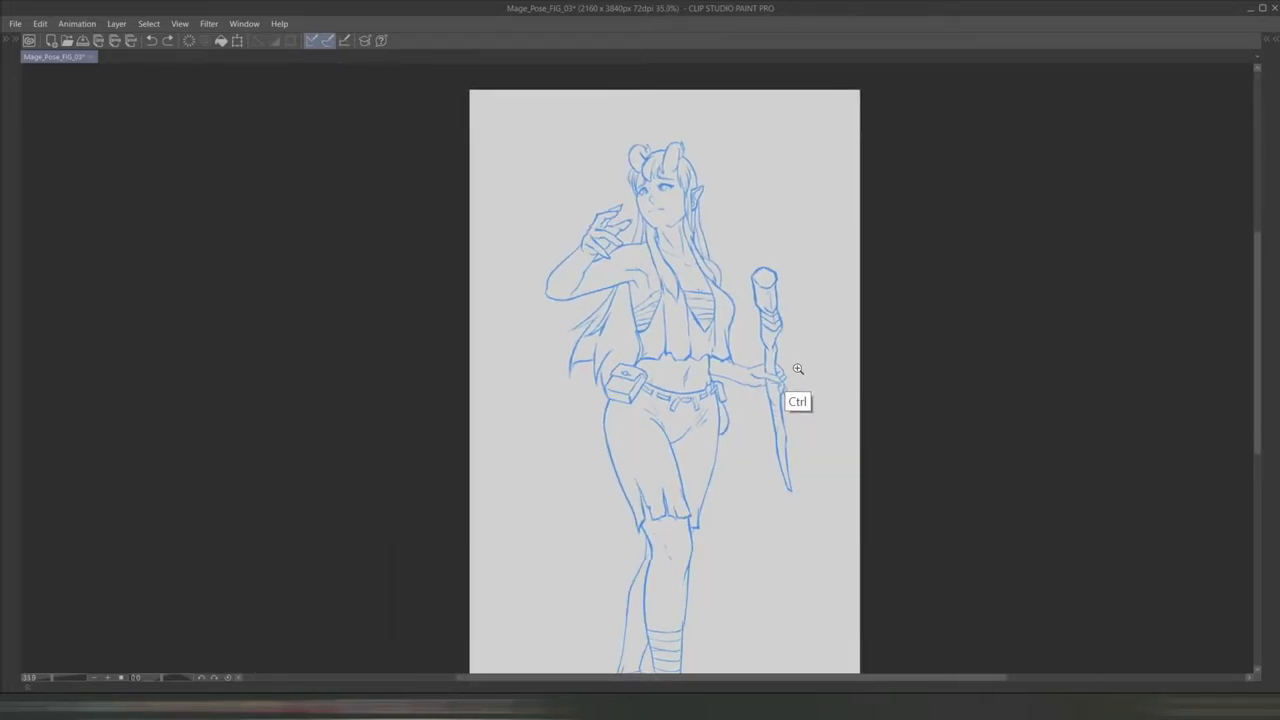
key(Tab)
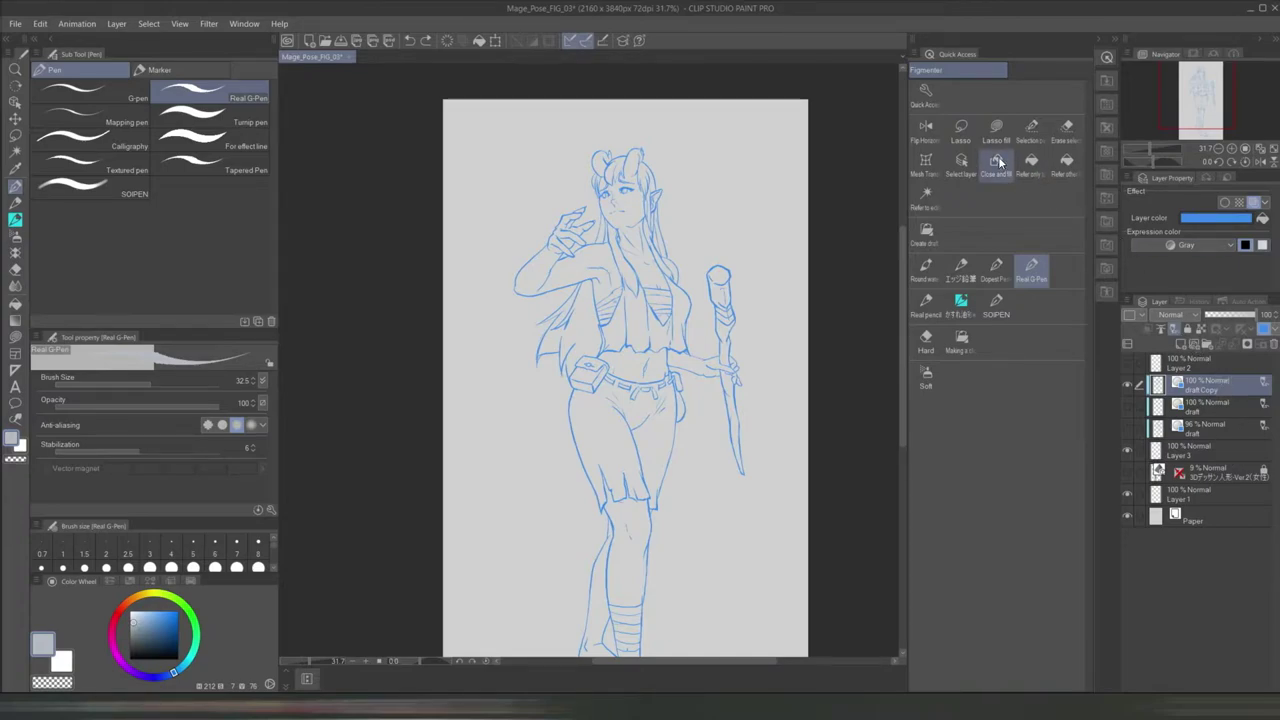
click(925, 128)
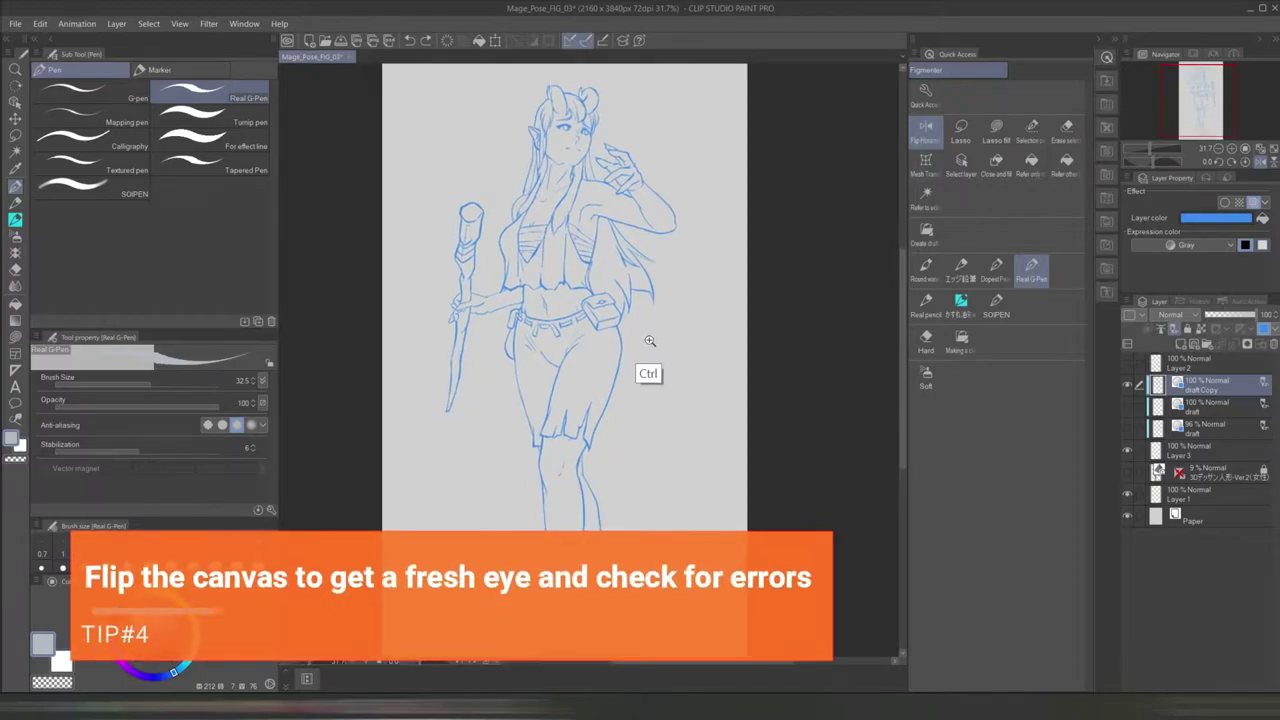
scroll(645, 370, down, 2)
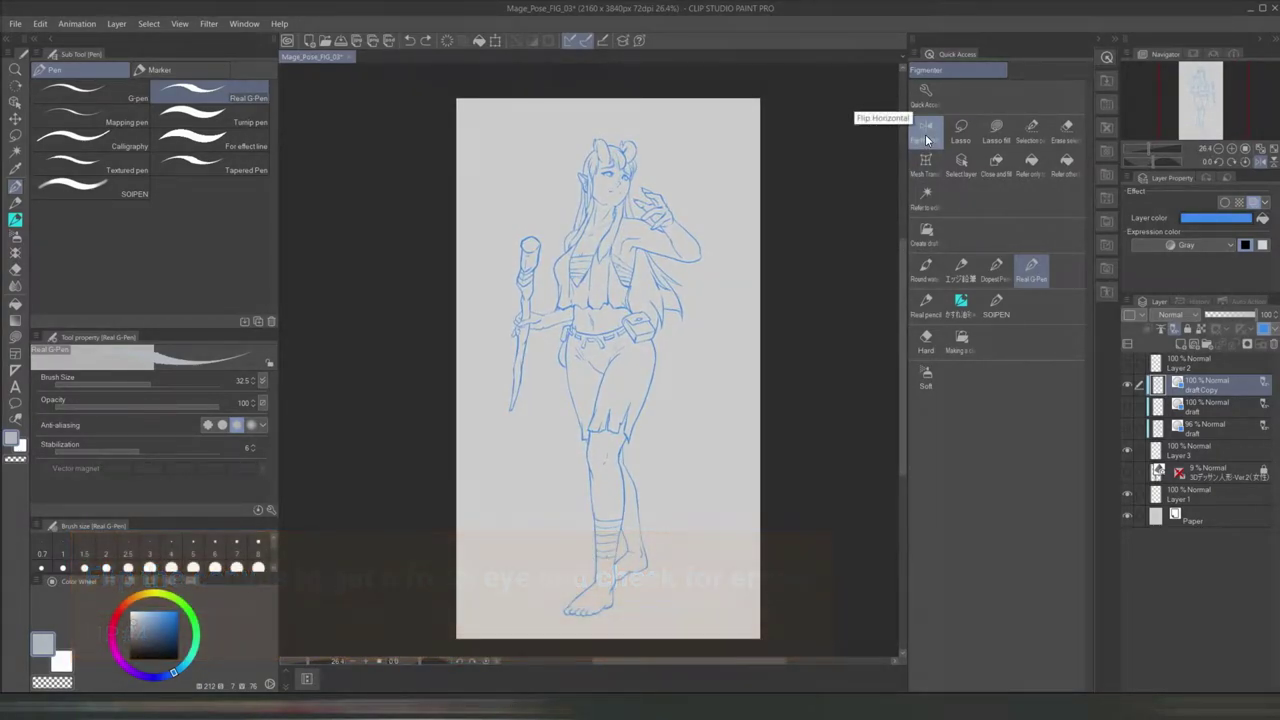
scroll(700, 238, up, 3)
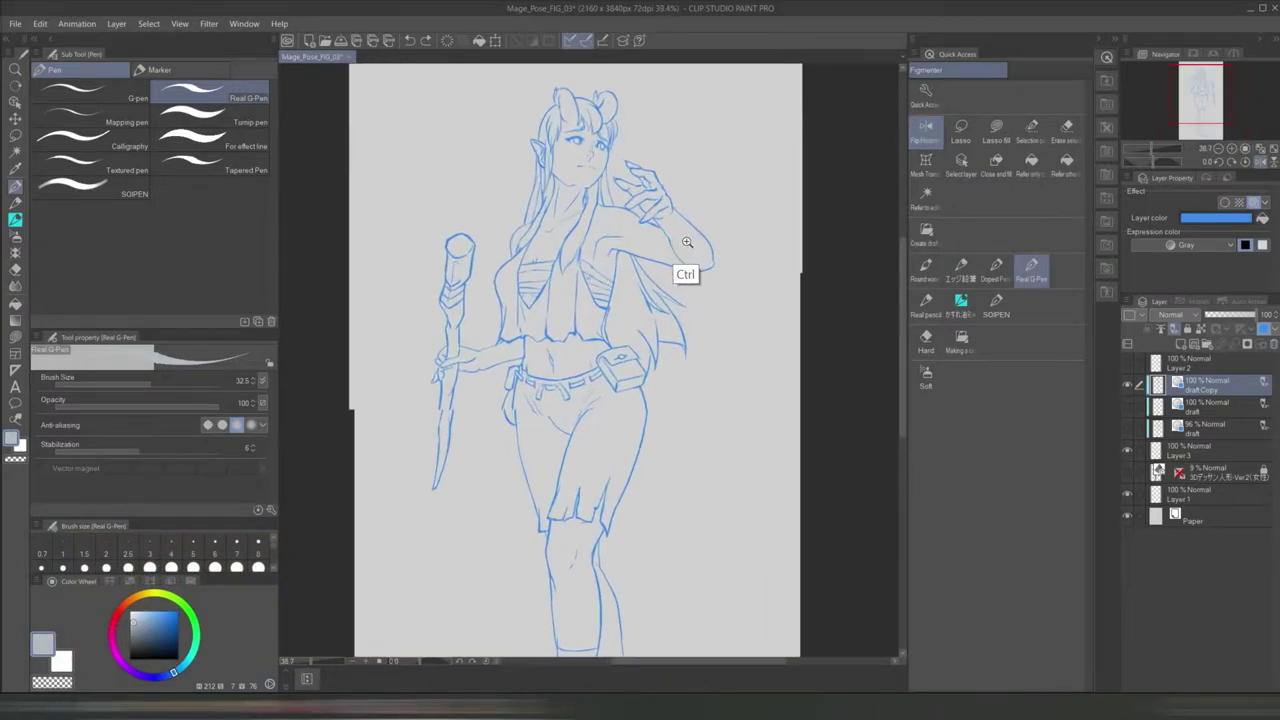
click(926, 140)
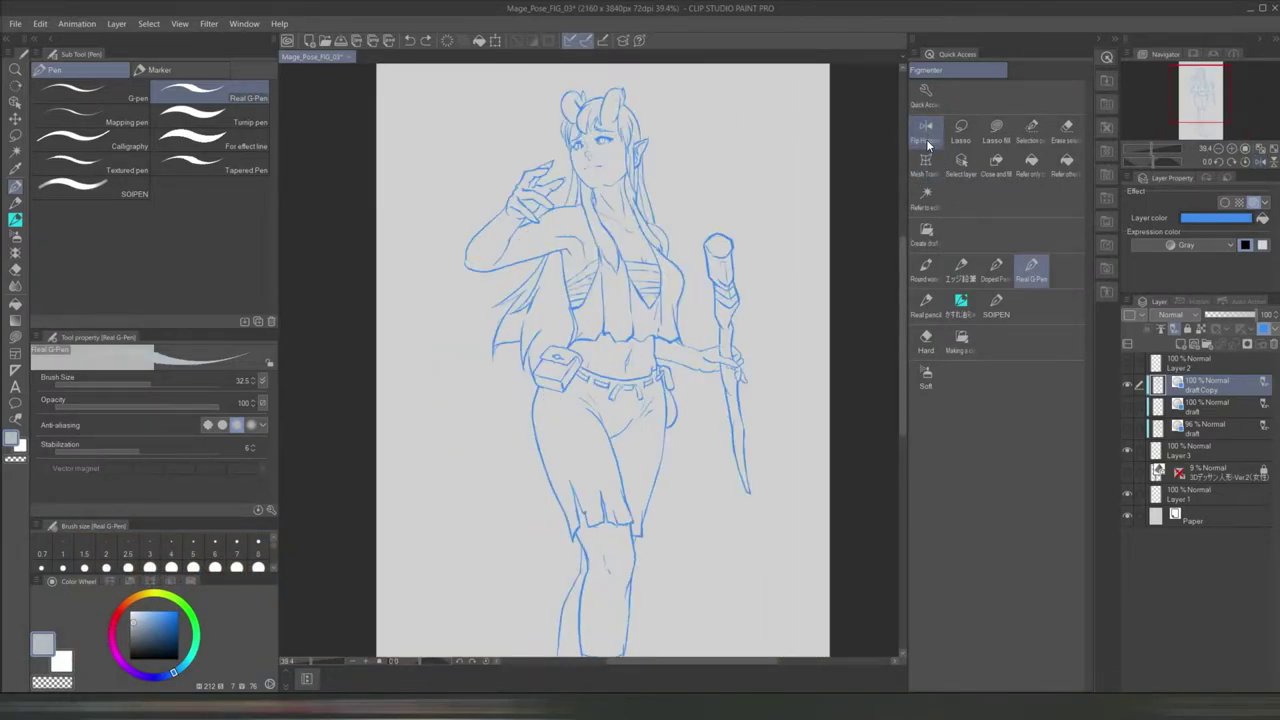
scroll(727, 339, down, 3)
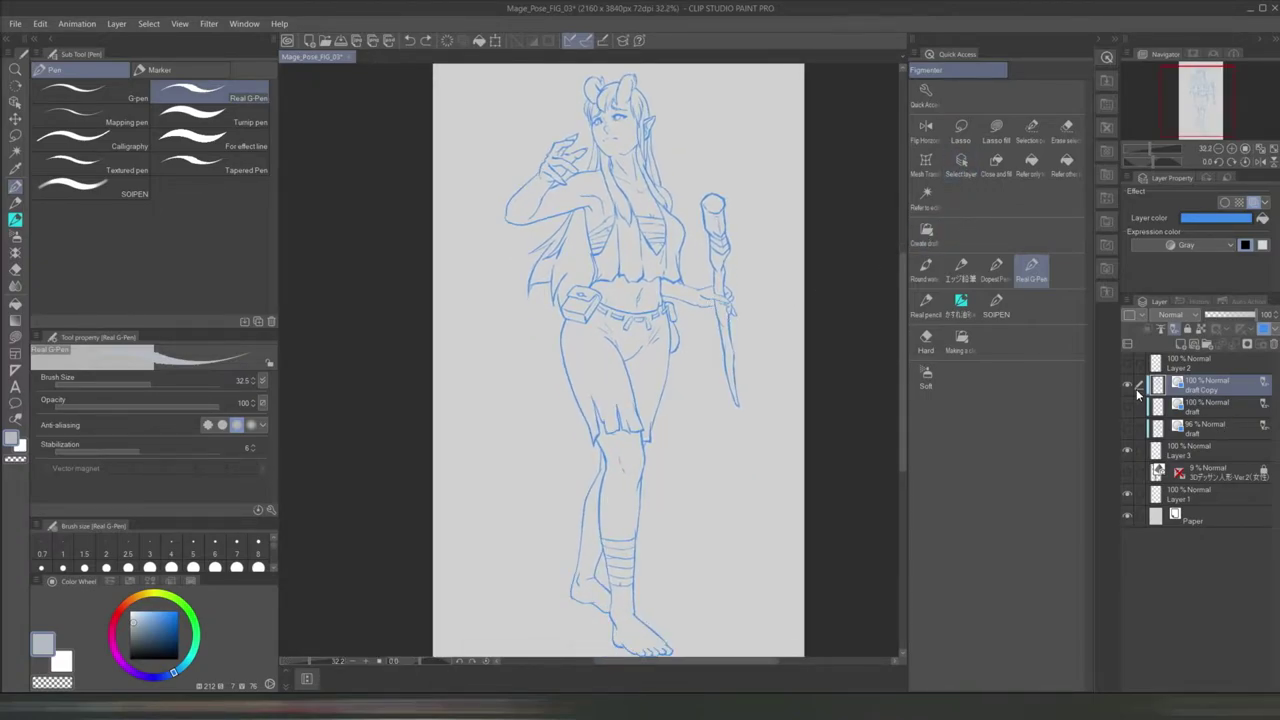
- Add a new raster layer above draft Copy and lower the draft Copy layer's opacity to 19%
scroll(700, 380, up, 10)
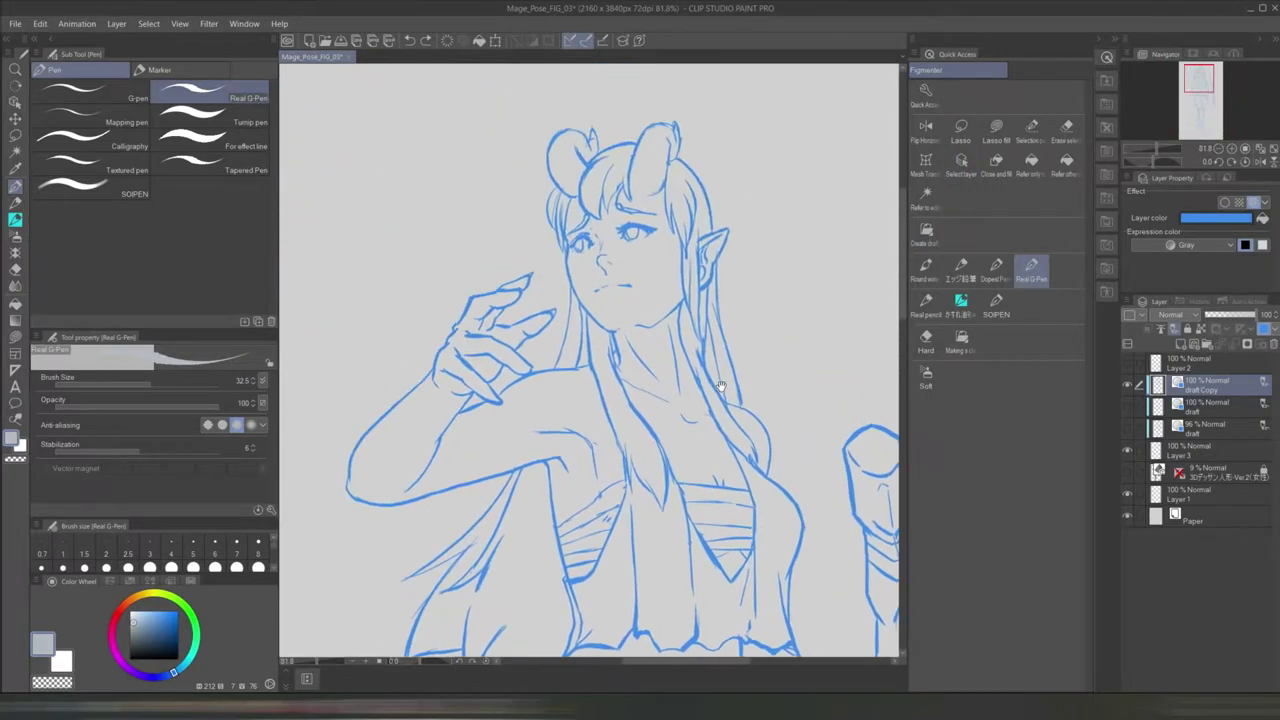
scroll(760, 450, down, 2)
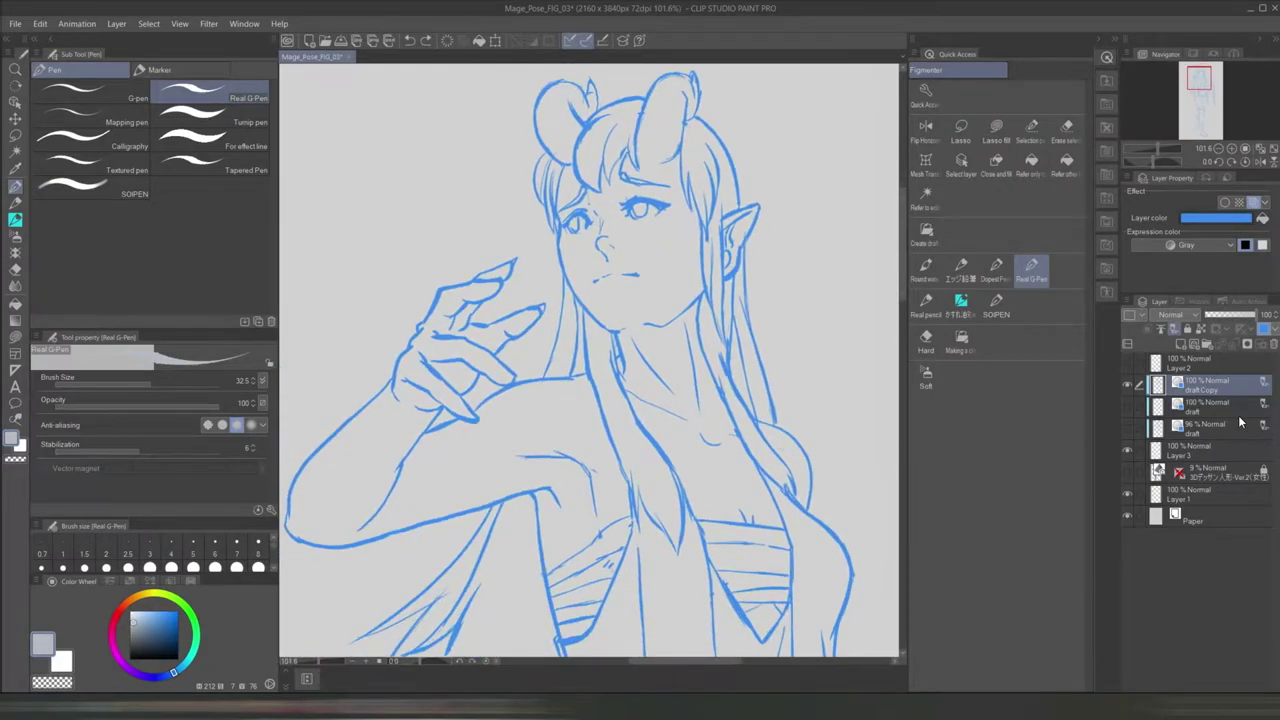
click(1182, 347)
click(1203, 404)
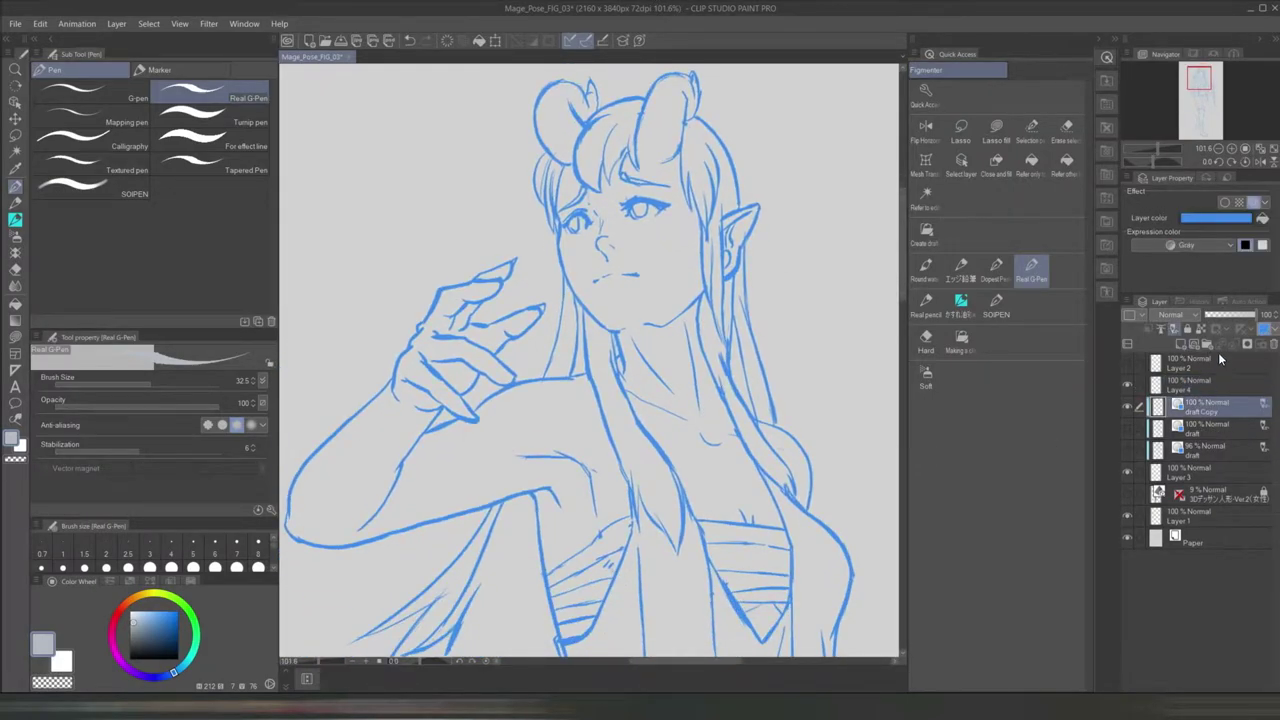
click(1214, 316)
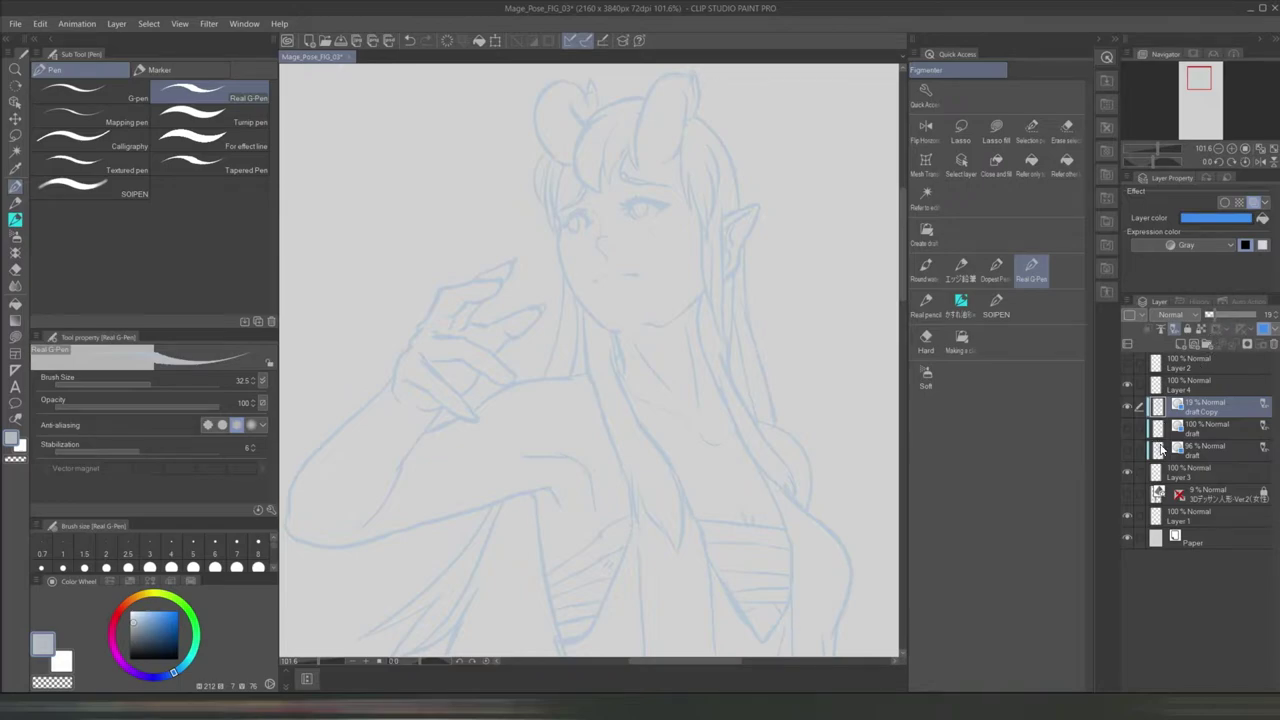
- Undo the addition of the empty raster layer above draft Copy
click(1196, 386)
scroll(687, 397, up, 6)
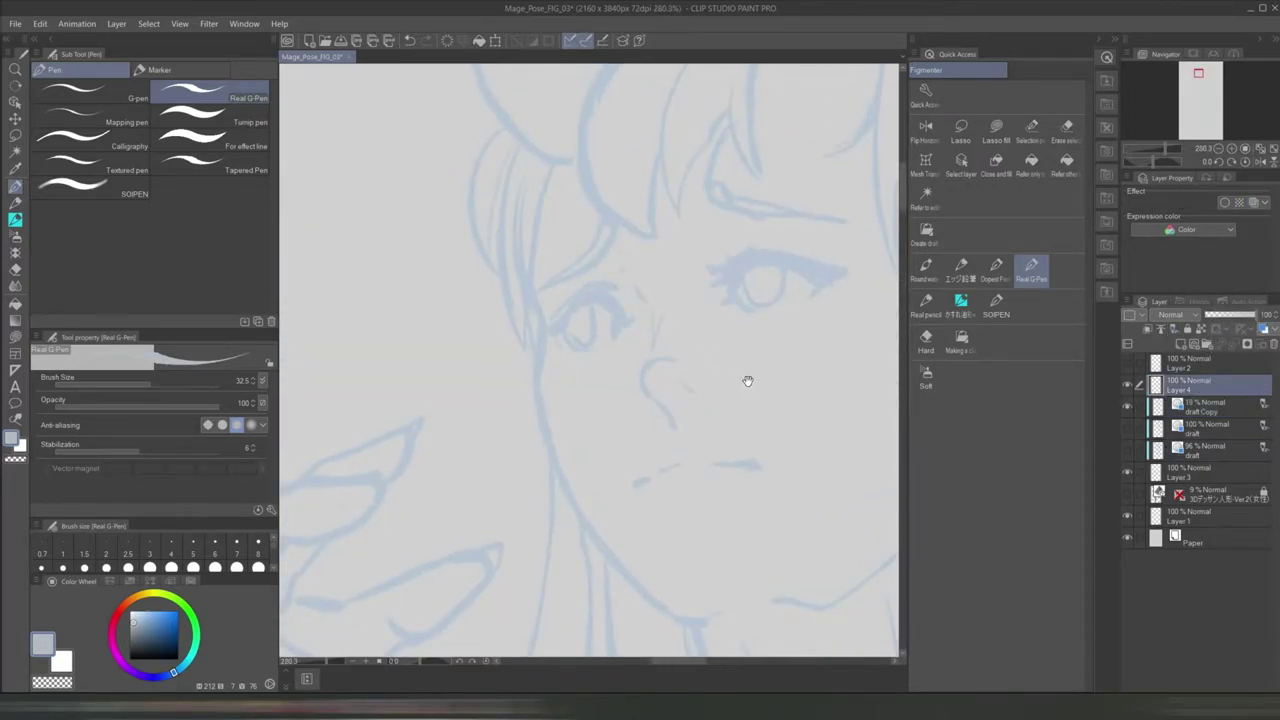
scroll(761, 378, down, 8)
drag(766, 374, 783, 384)
scroll(783, 388, up, 6)
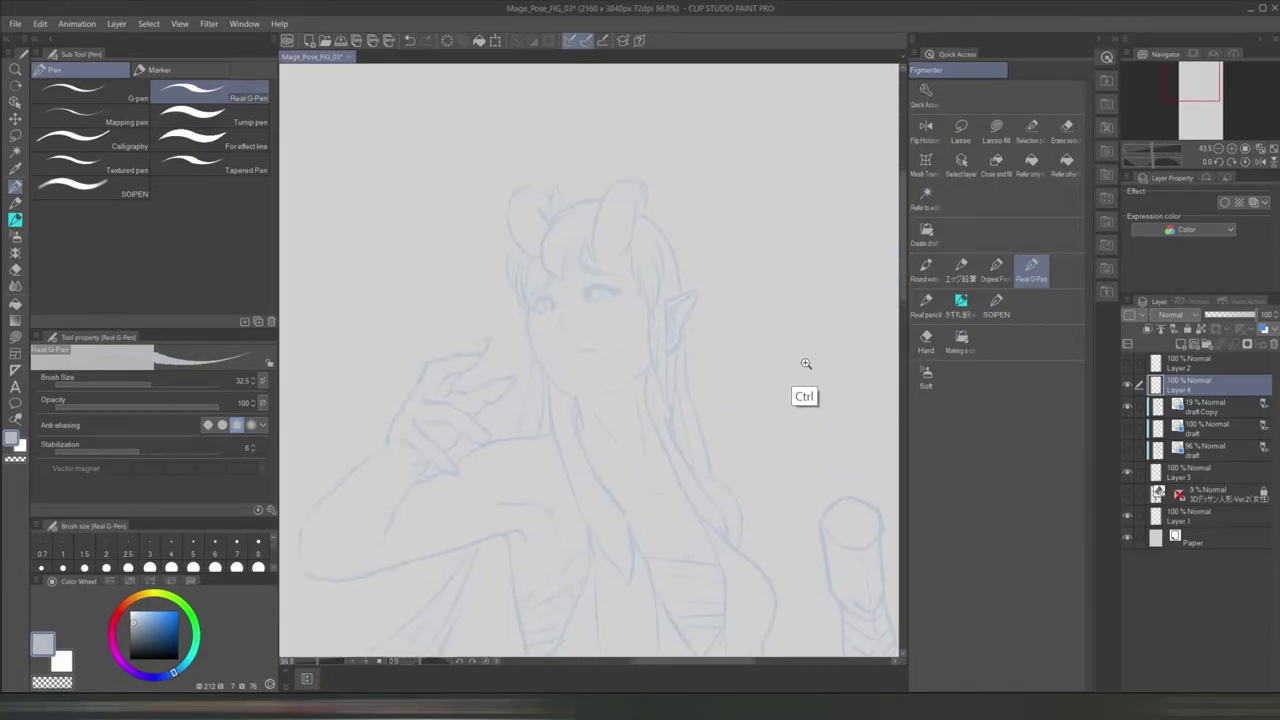
key(ctrl+z)
- Change the image resolution by scaling the canvas up to 6480 x 11520 px
click(40, 23)
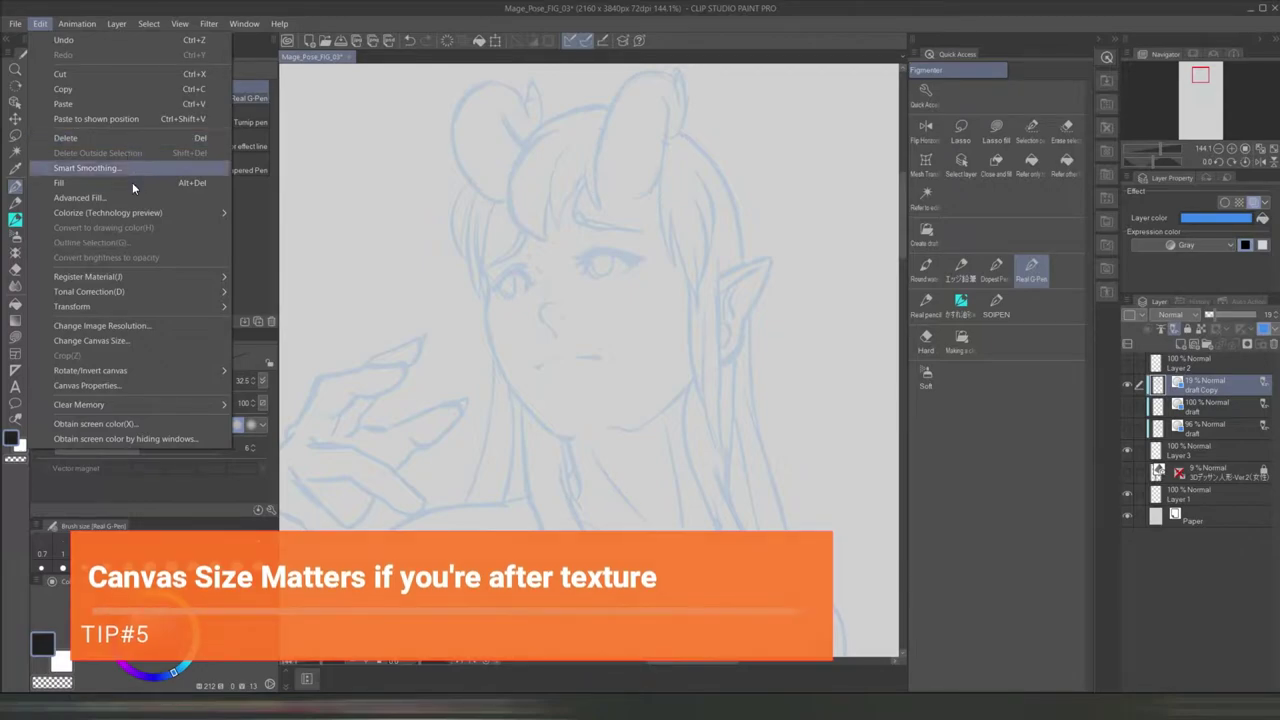
click(140, 326)
drag(646, 334, 650, 333)
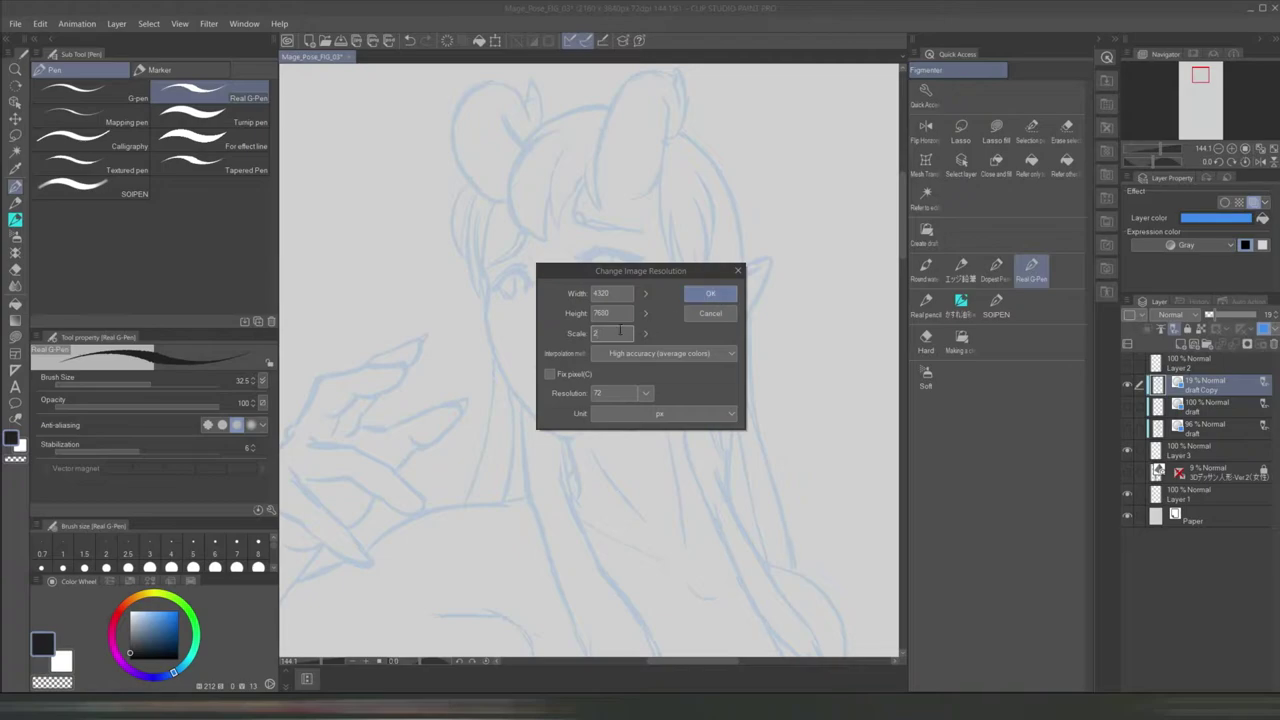
click(707, 297)
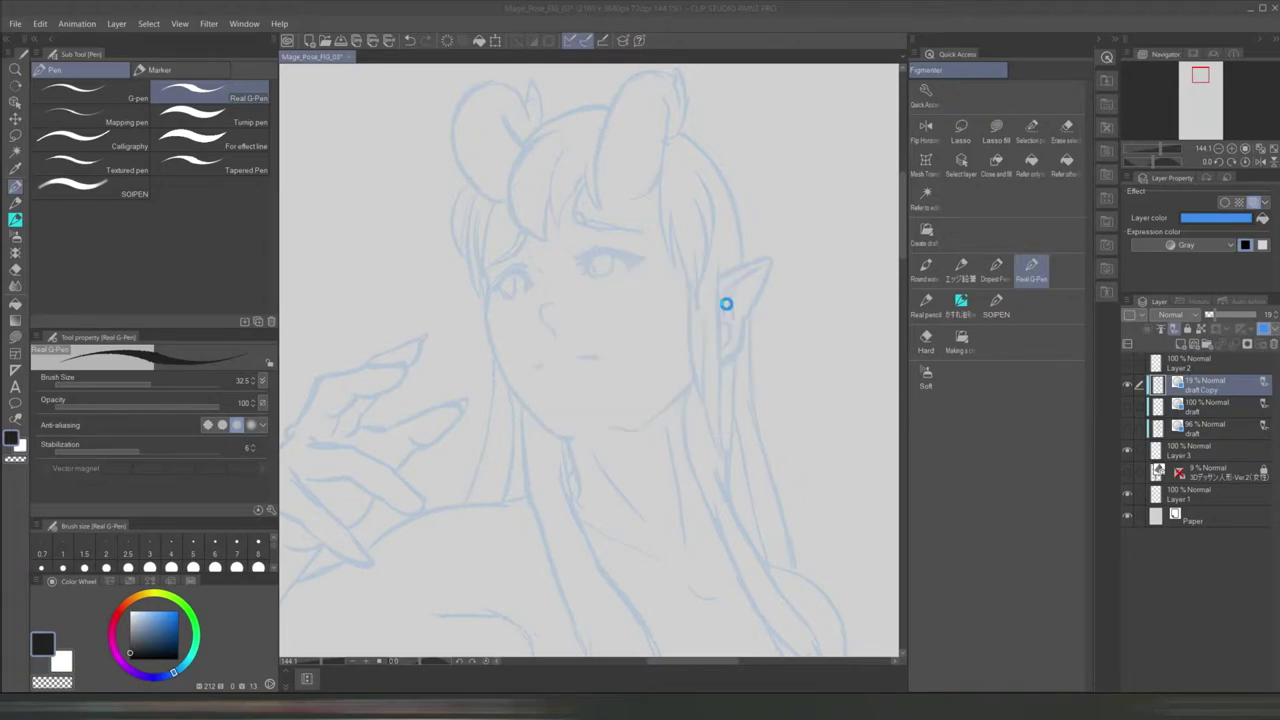
- Add a new vector layer above draft Copy for the line art
scroll(663, 471, down, 5)
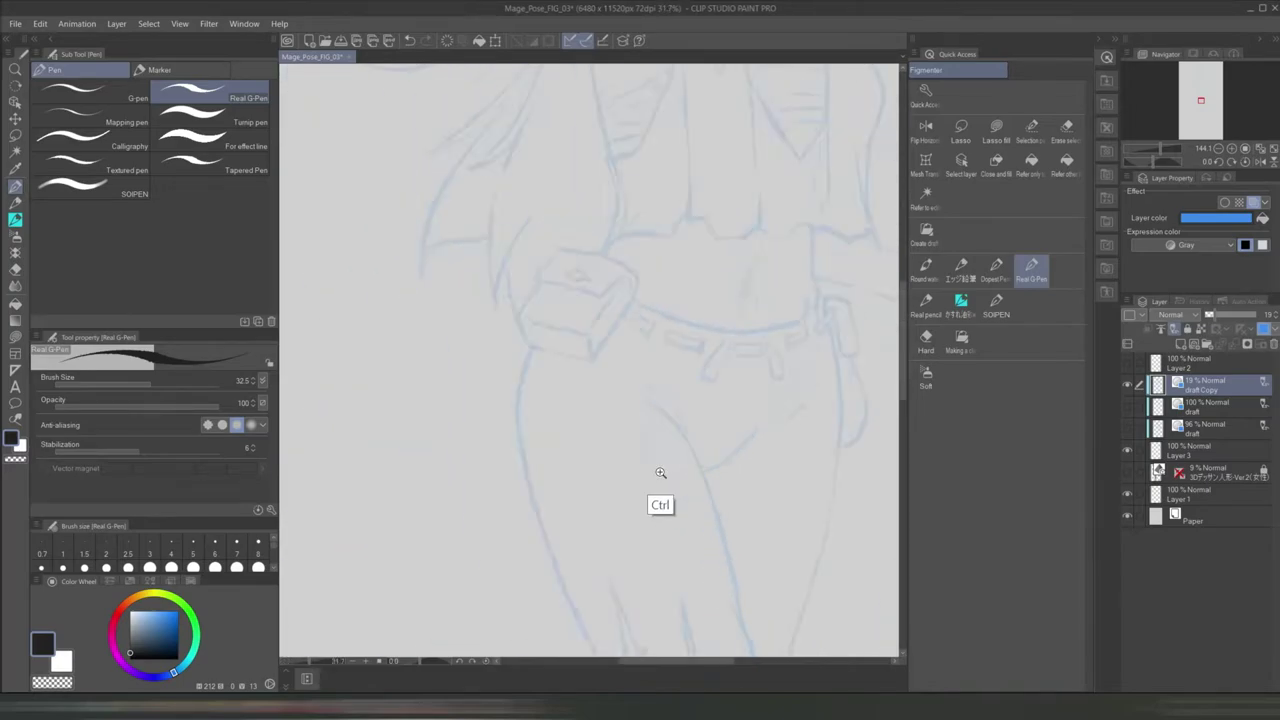
scroll(709, 314, up, 2)
scroll(711, 369, up, 4)
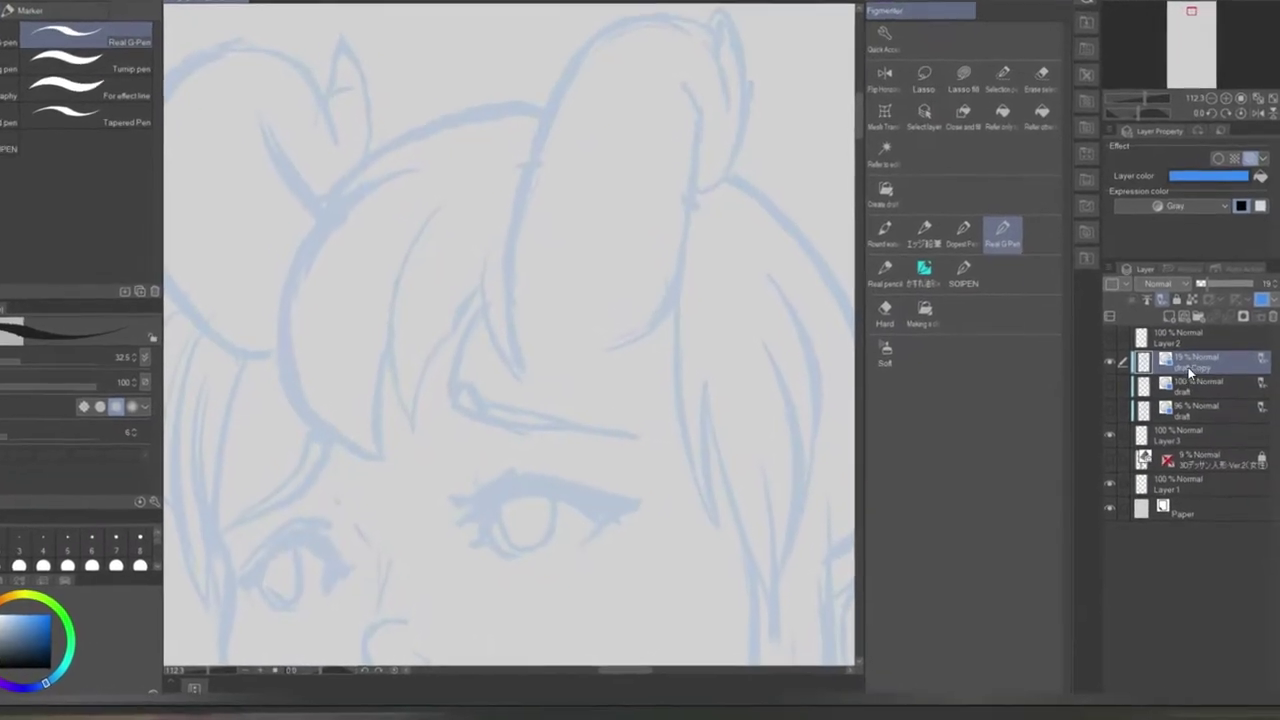
click(1168, 277)
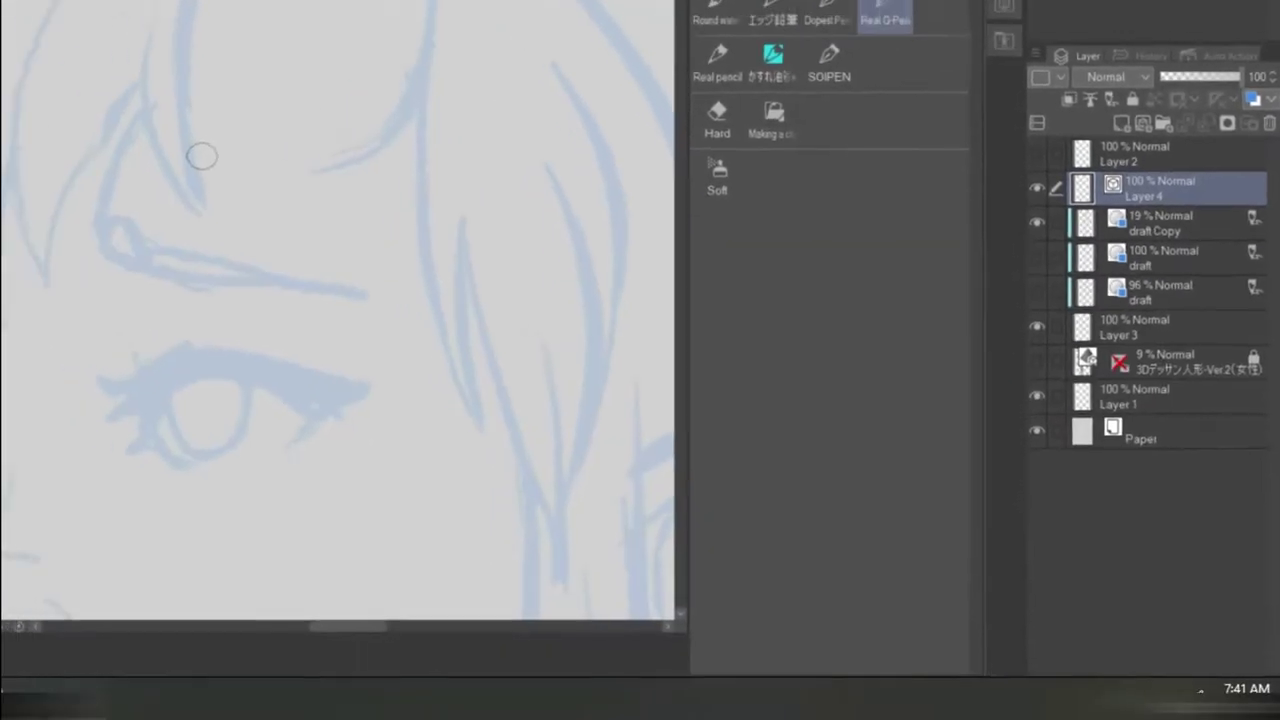
- Ink the bangs and both eyebrows in near-black with the Real G-Pen, undoing and redrawing the first strand
drag(64, 0, 46, 199)
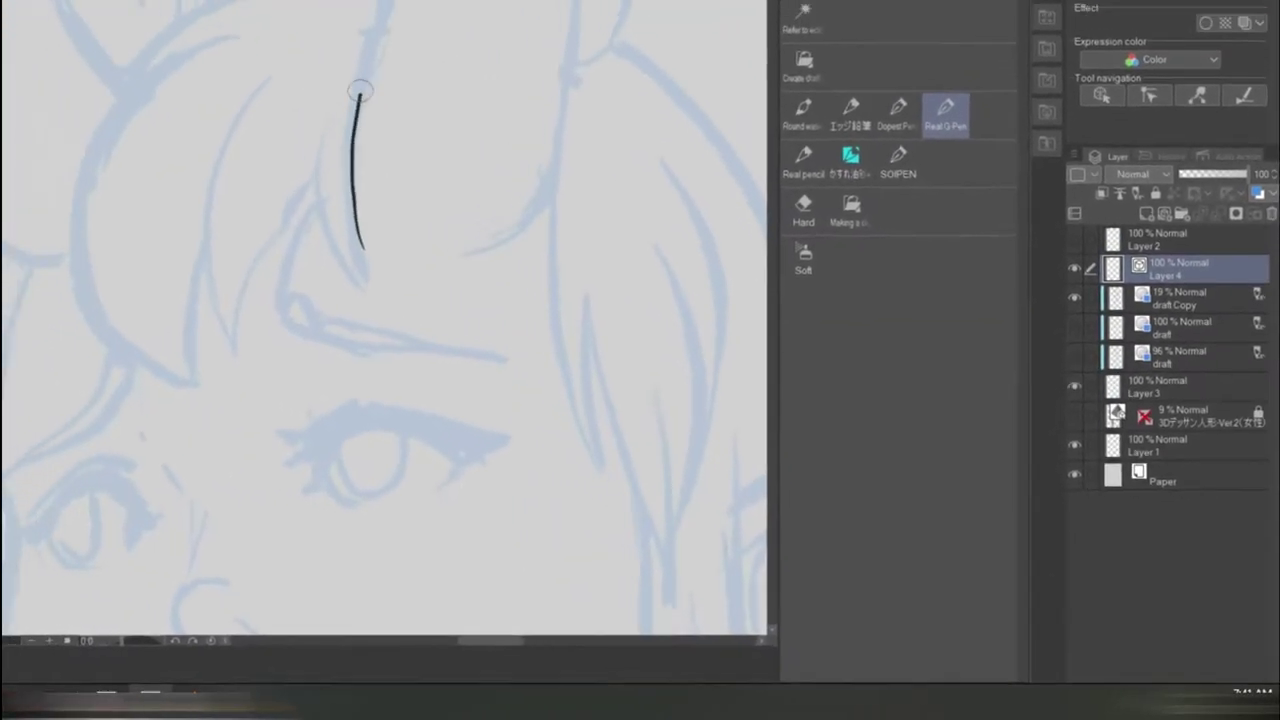
key(ctrl+z)
mouse_move(545, 231)
mouse_down()
mouse_move(560, 378)
mouse_move(503, 410)
mouse_up()
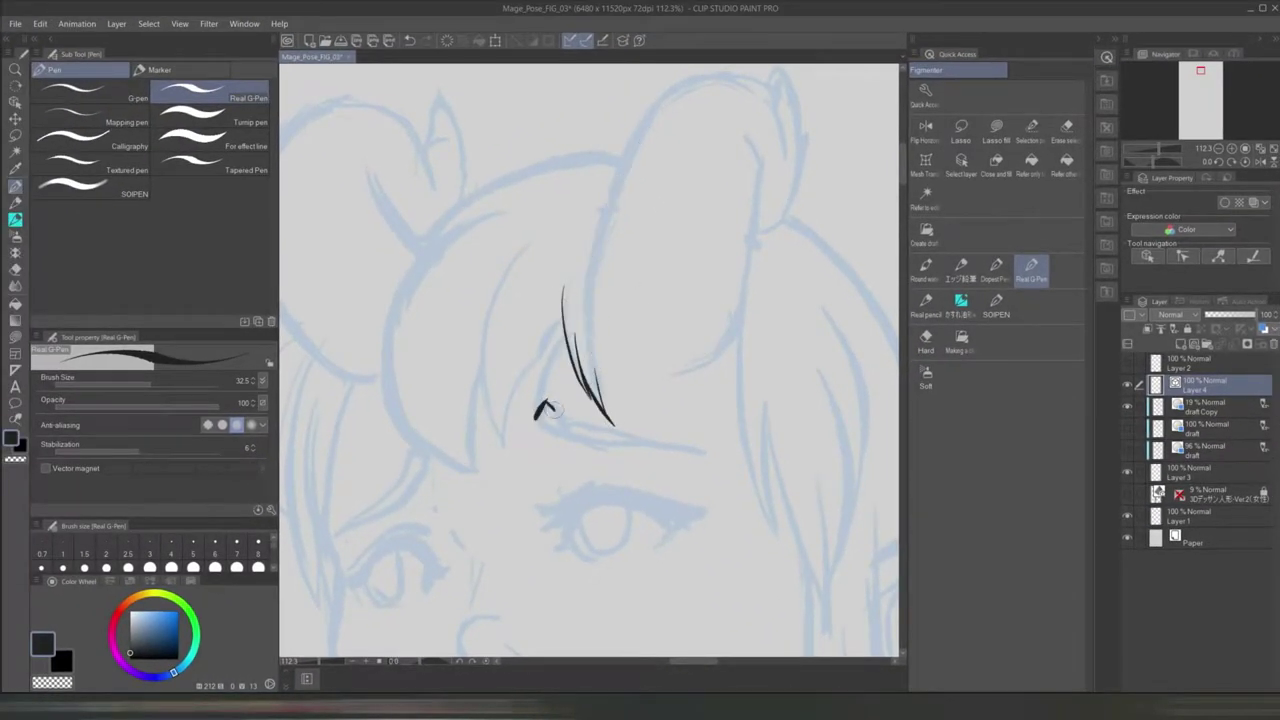
key(Tab)
drag(566, 298, 742, 340)
mouse_move(845, 231)
mouse_down()
mouse_move(605, 320)
mouse_move(535, 410)
mouse_up()
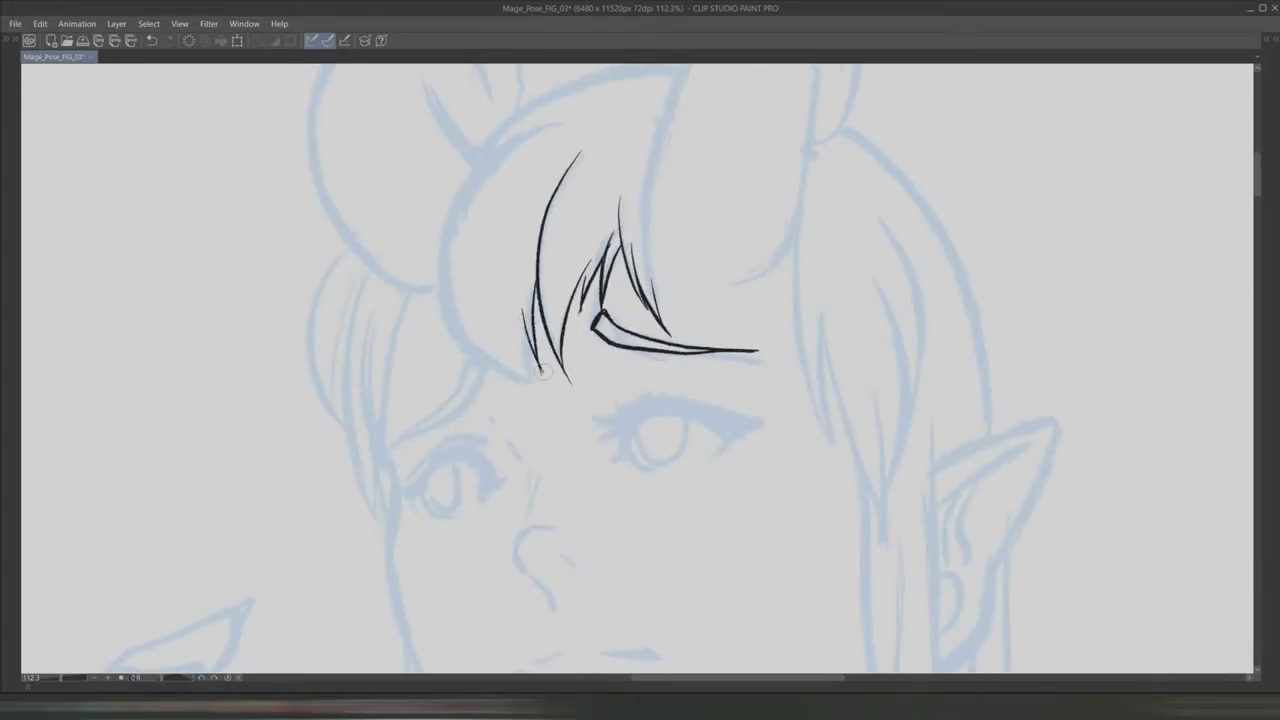
drag(537, 119, 548, 408)
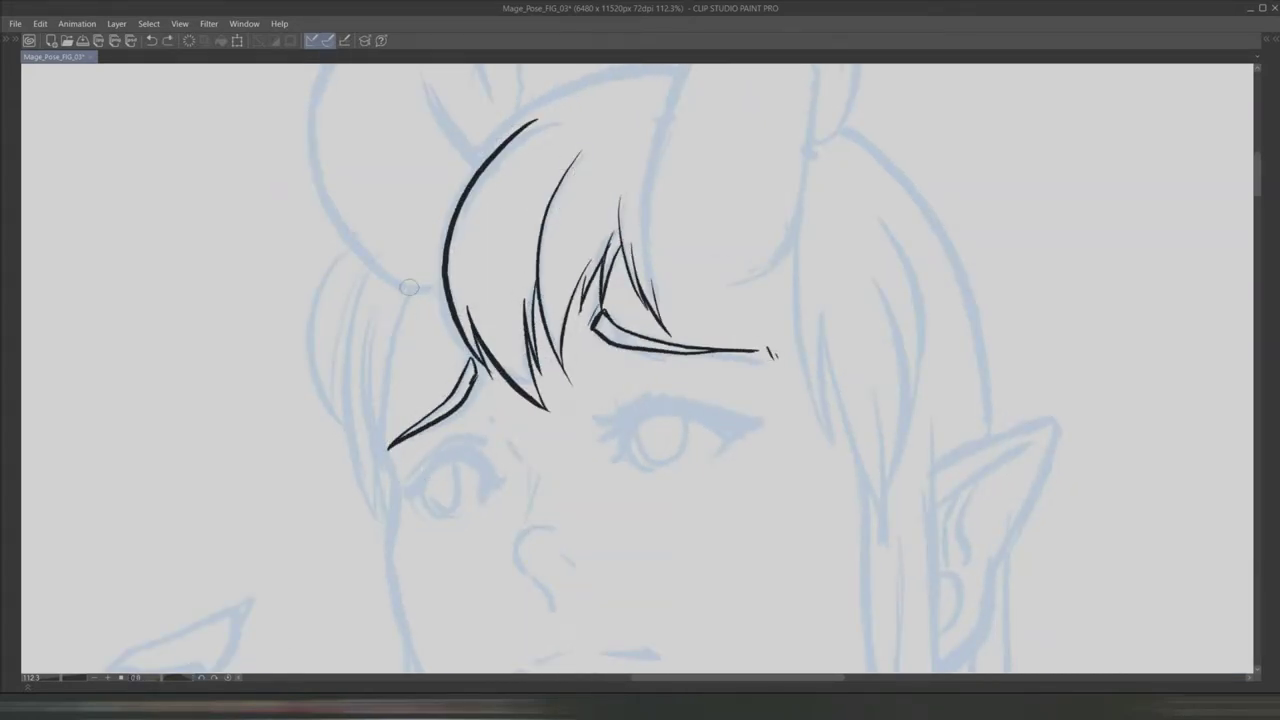
- Ink the hair lock at the far temple and the far-side face contour down toward the chin
mouse_move(360, 440)
mouse_down()
mouse_move(417, 283)
mouse_move(545, 608)
mouse_up()
scroll(809, 332, down, 3)
scroll(809, 332, up, 3)
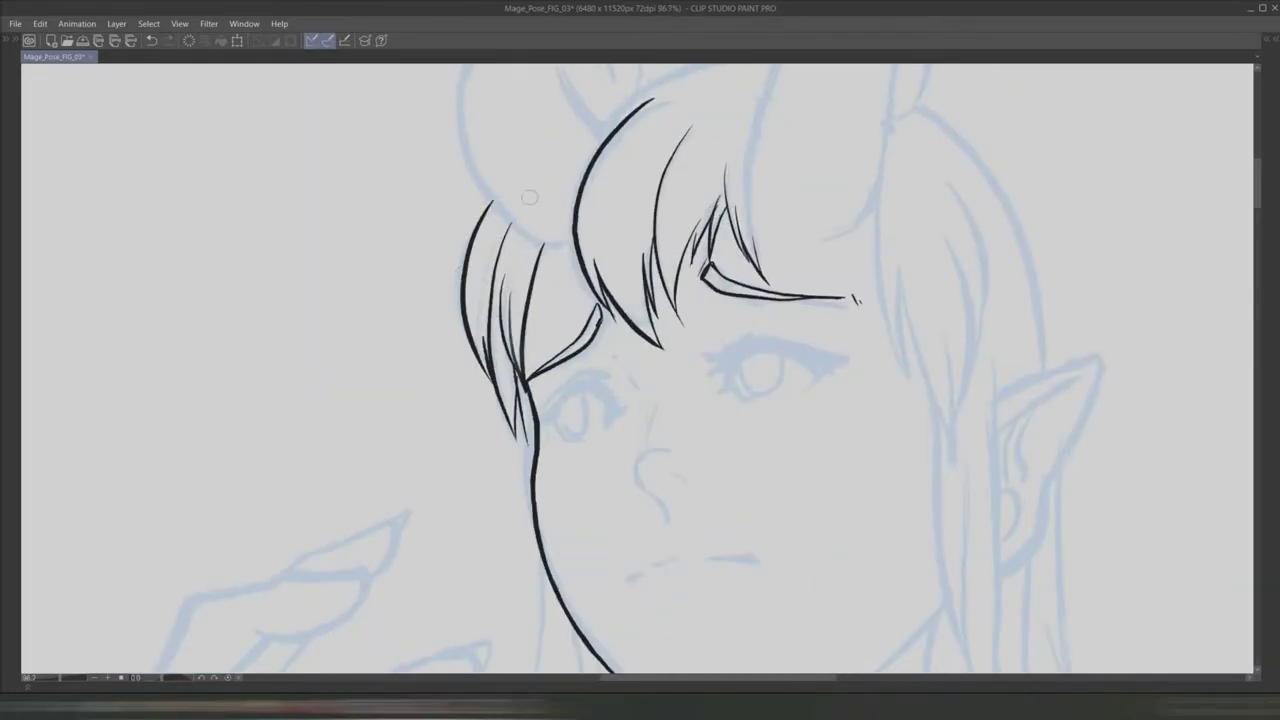
- Ink the eyes, nose and mouth along with the jaw, neck, near-side hair and lower horn contours
drag(809, 332, 850, 512)
drag(655, 200, 600, 371)
key(ctrl+z)
drag(550, 200, 610, 428)
drag(870, 172, 805, 415)
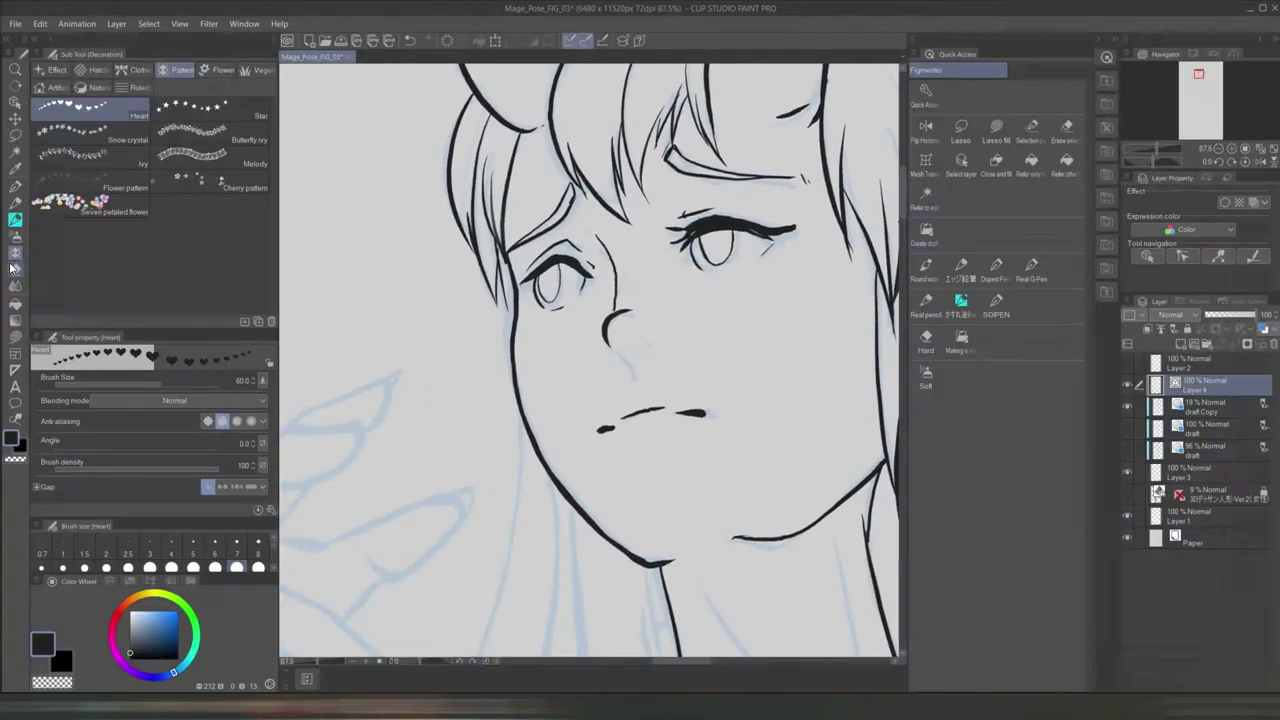
- Ink the pointed ear's outline and inner folds, trimming crossing strokes with the Vector eraser
click(15, 270)
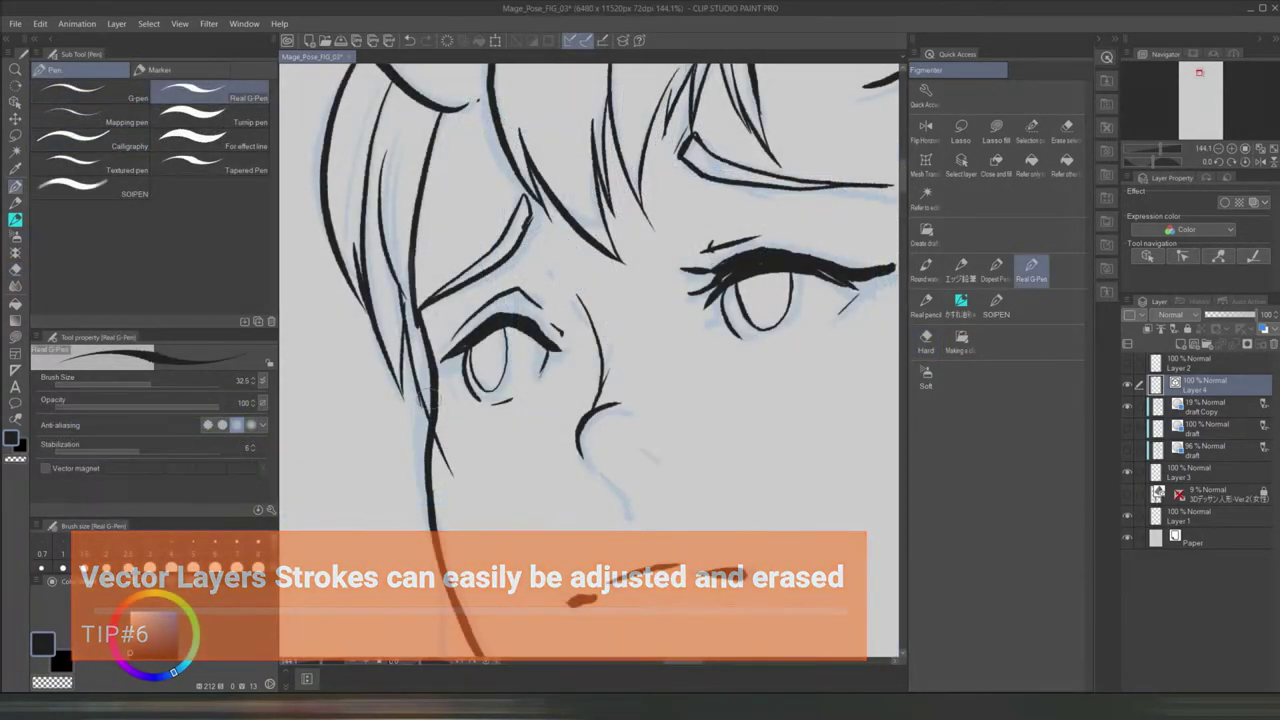
key(e)
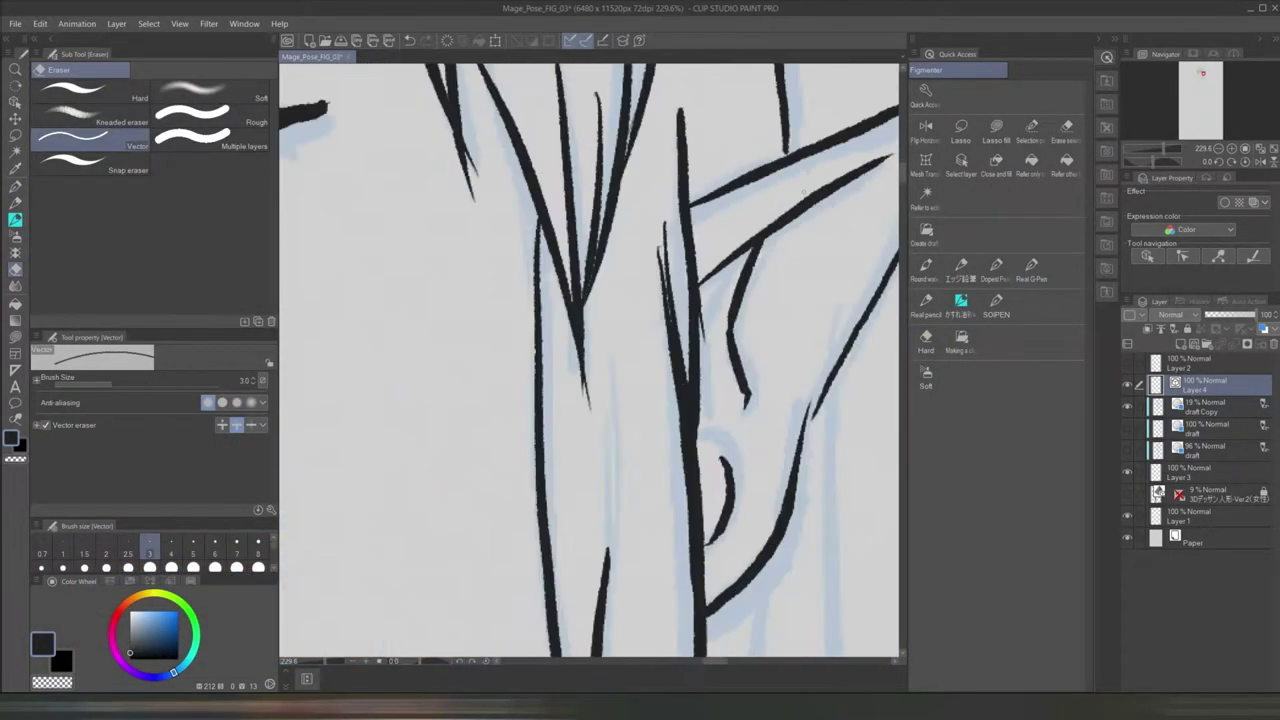
key(p)
ctrl+click(753, 479)
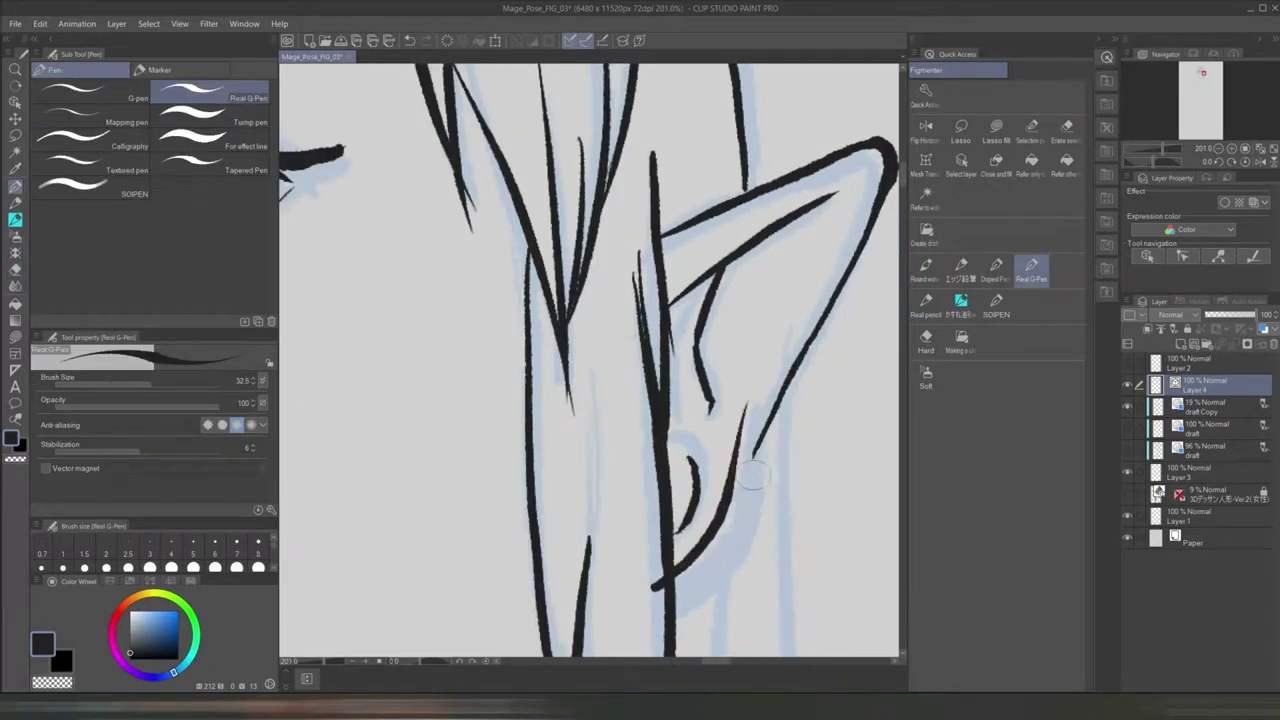
- Ink the back contour of the hair down to the ear and erase the part overlapping the ear with the Vector eraser
scroll(760, 420, down, 3)
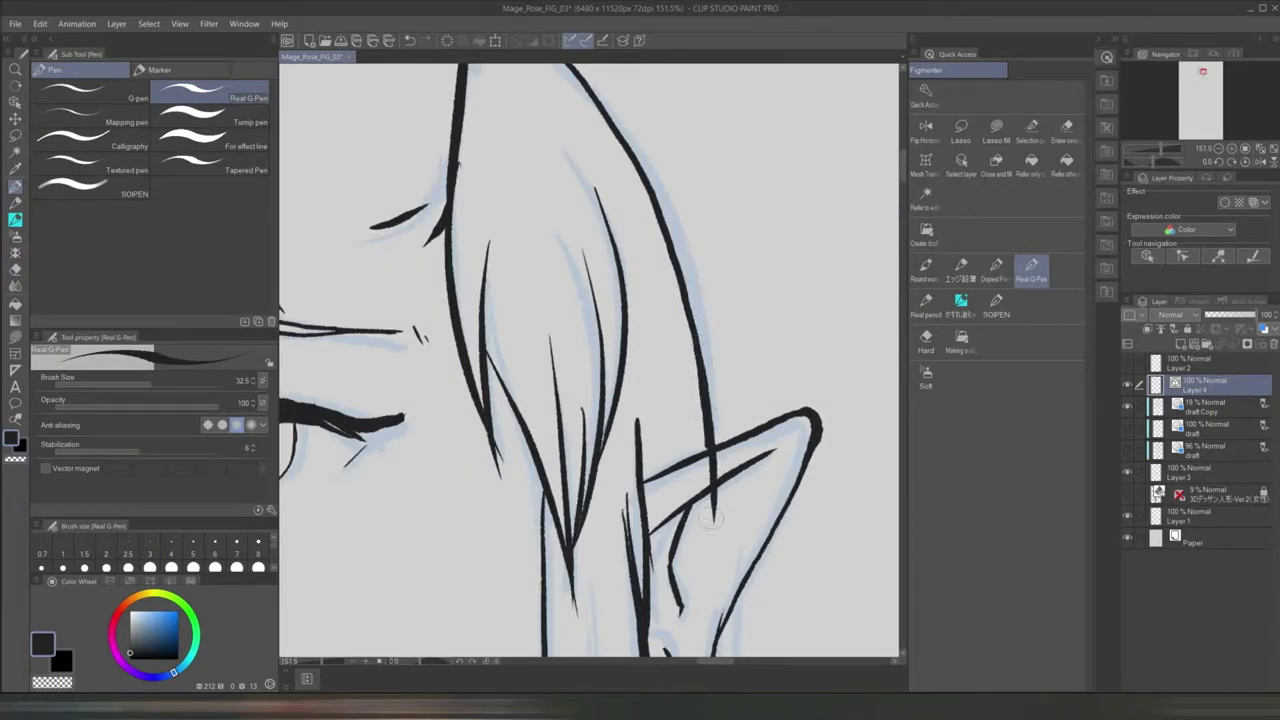
key(e)
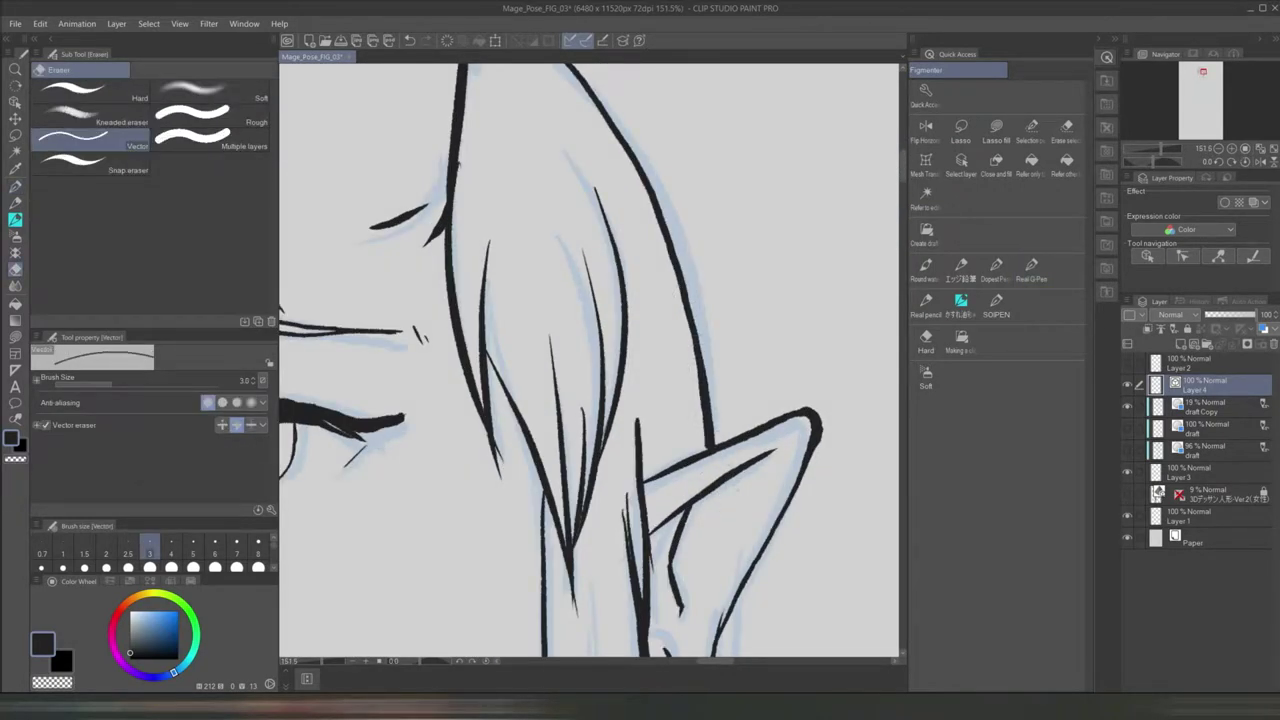
scroll(737, 517, down, 4)
drag(698, 604, 738, 414)
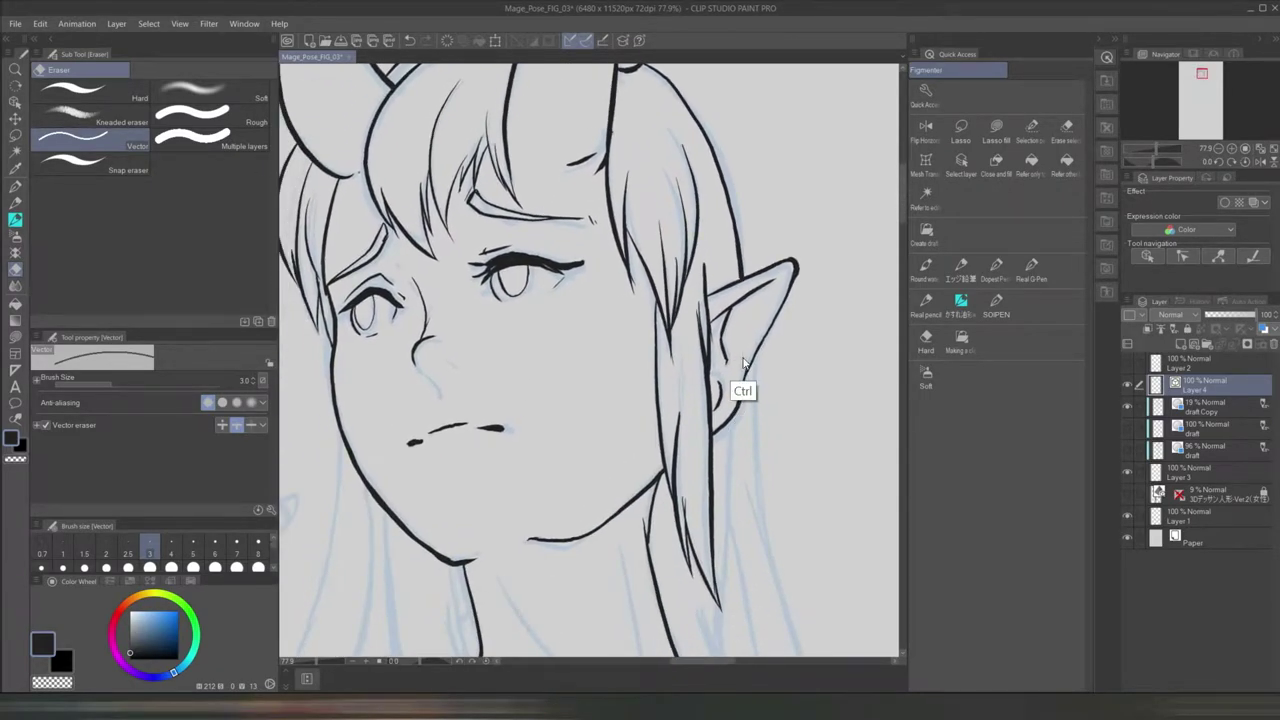
- Ink the pointed hair lock that falls from the far side of the neck over the chest with the Real G-Pen
key(p)
scroll(662, 473, down, 1)
drag(600, 420, 662, 473)
scroll(662, 473, down, 3)
drag(500, 650, 718, 231)
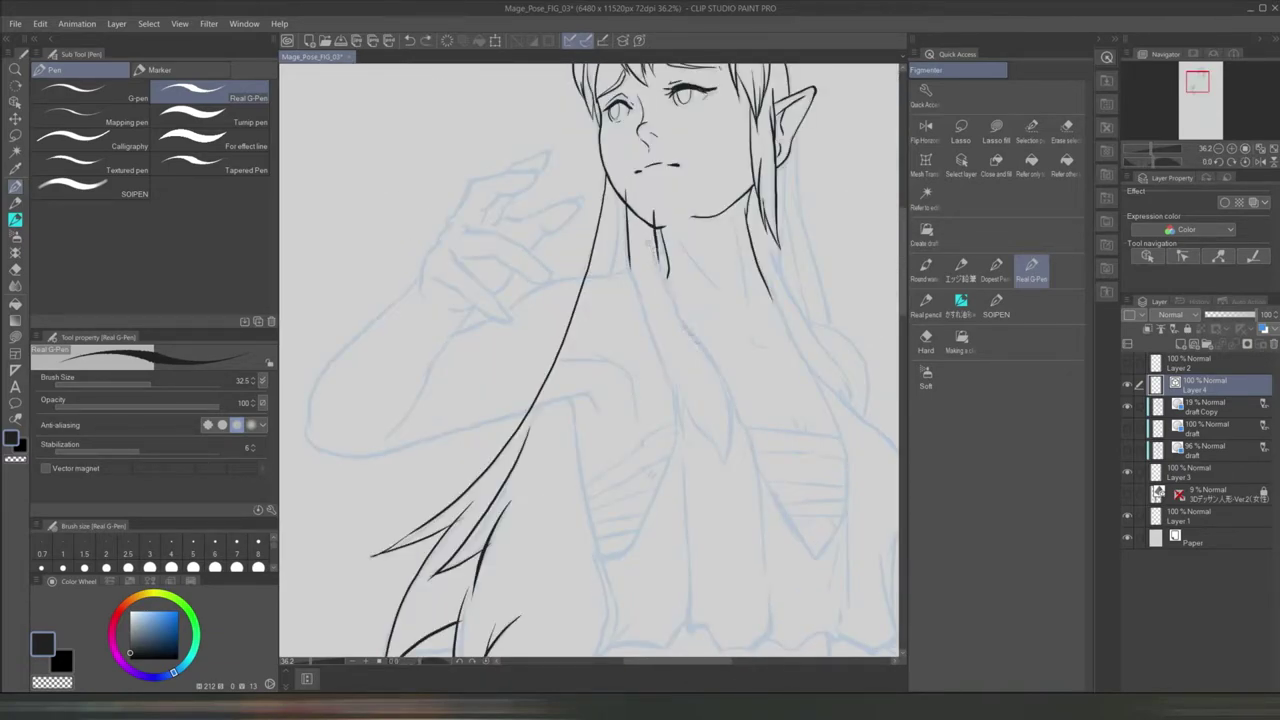
drag(700, 420, 623, 250)
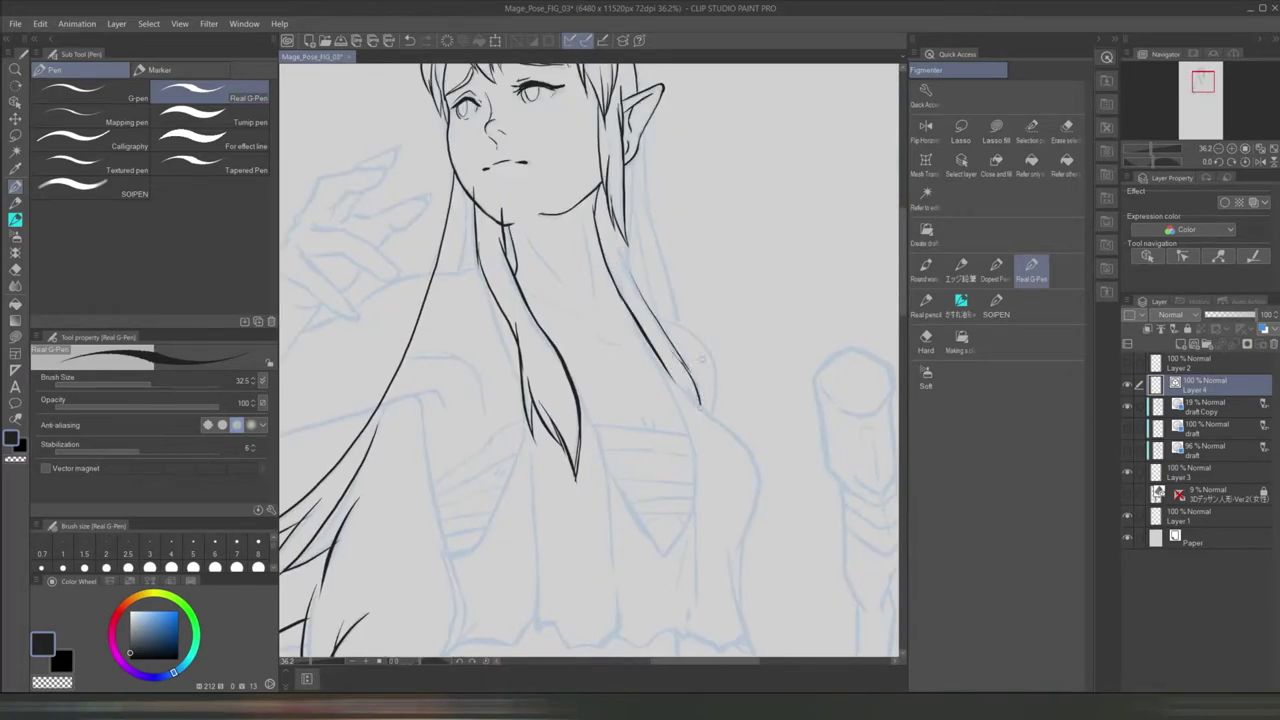
- Ink the near-side hair lock, the garment's outer shoulder edge and the front opening over the chest
scroll(590, 400, up, 2)
drag(600, 500, 640, 430)
drag(632, 225, 728, 550)
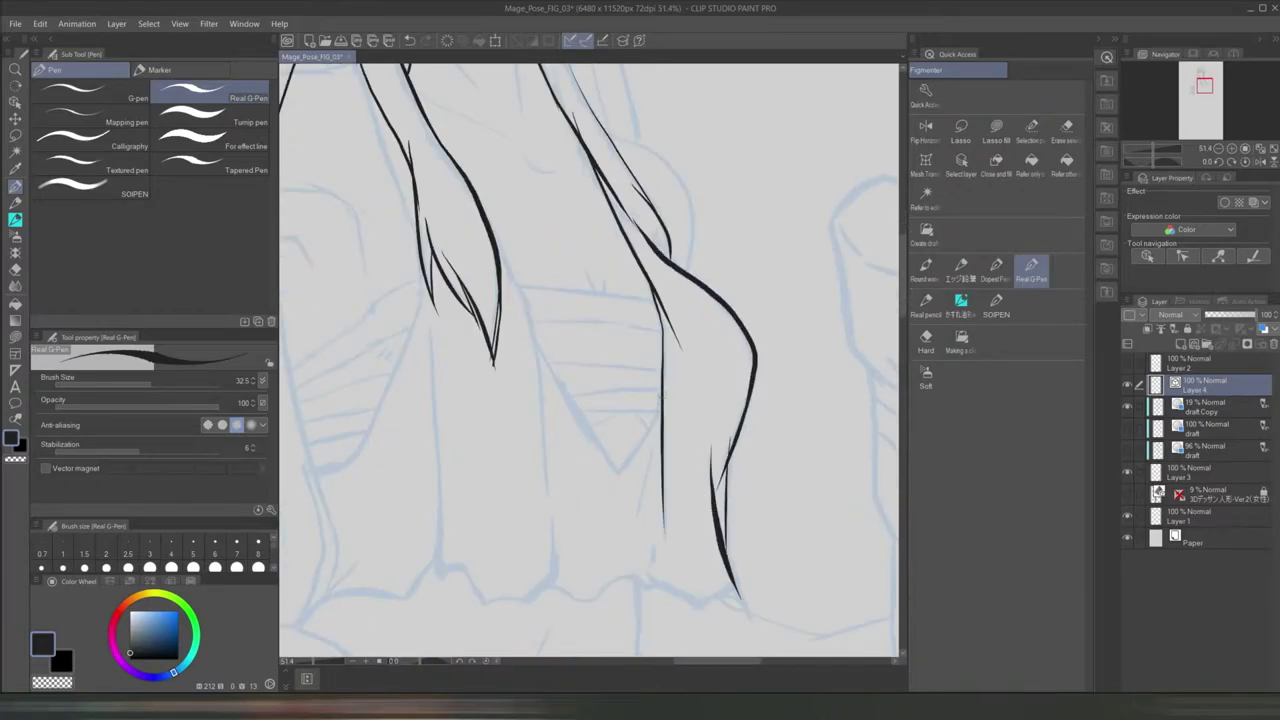
drag(497, 240, 620, 476)
- Trim excess strokes with the eraser, and ink the neck lines, far shoulder and hair strands behind the ear
key(e)
drag(720, 100, 737, 277)
scroll(737, 277, up, 3)
key(p)
scroll(668, 470, down, 3)
scroll(668, 470, up, 3)
scroll(654, 432, down, 3)
drag(654, 432, 534, 537)
scroll(674, 374, up, 3)
scroll(660, 375, down, 3)
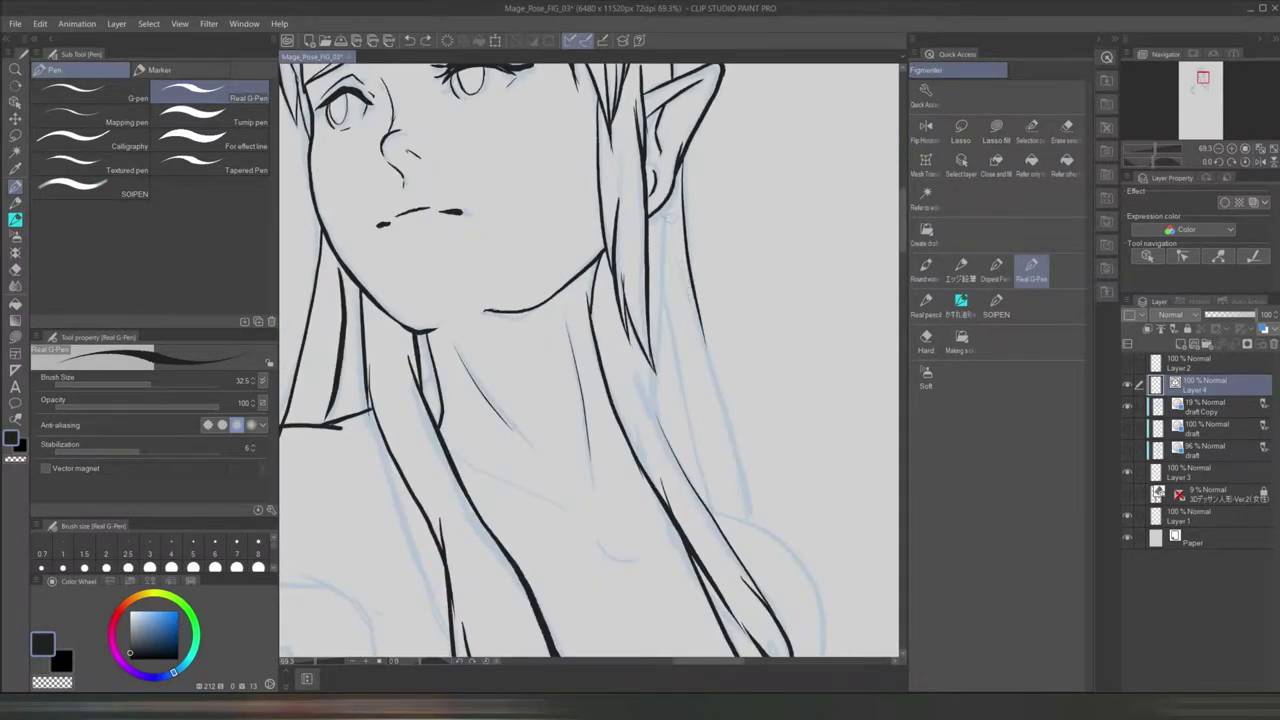
- Ink the small details between the neck and the hair lock beneath the chin with the Real G-Pen
scroll(655, 375, up, 3)
scroll(686, 586, down, 3)
scroll(640, 228, up, 2)
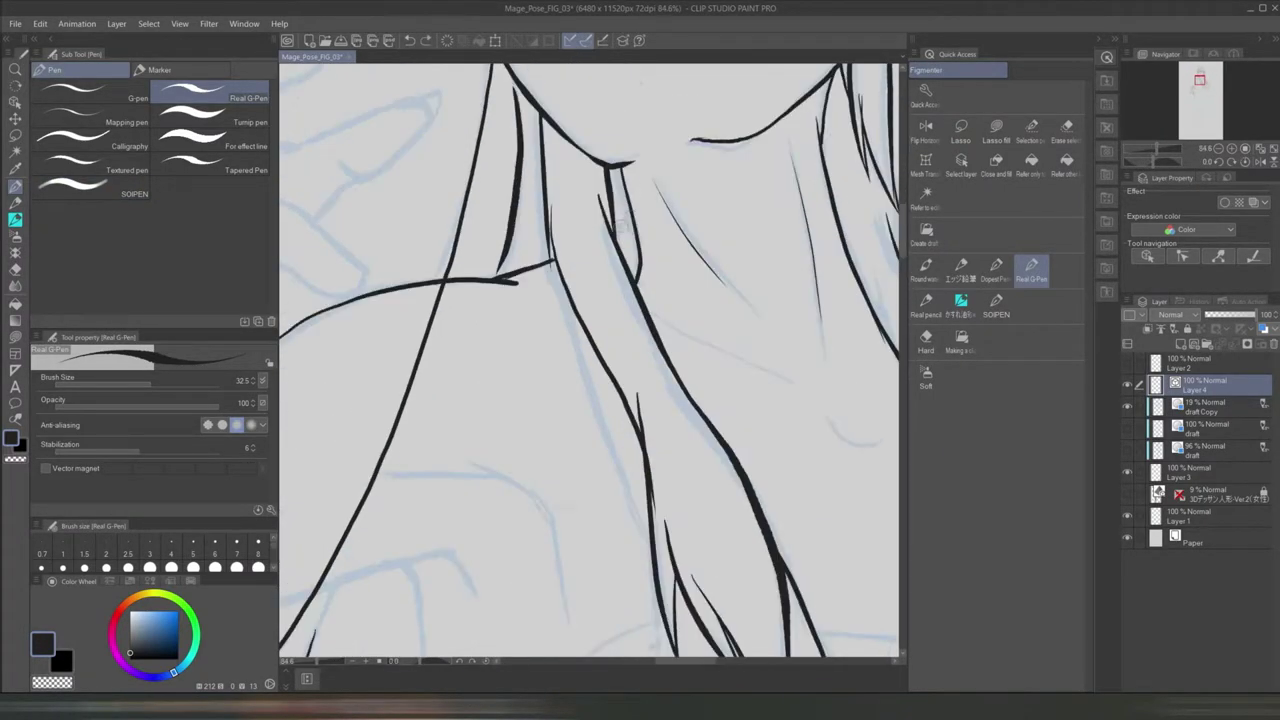
scroll(617, 224, down, 2)
drag(632, 212, 650, 204)
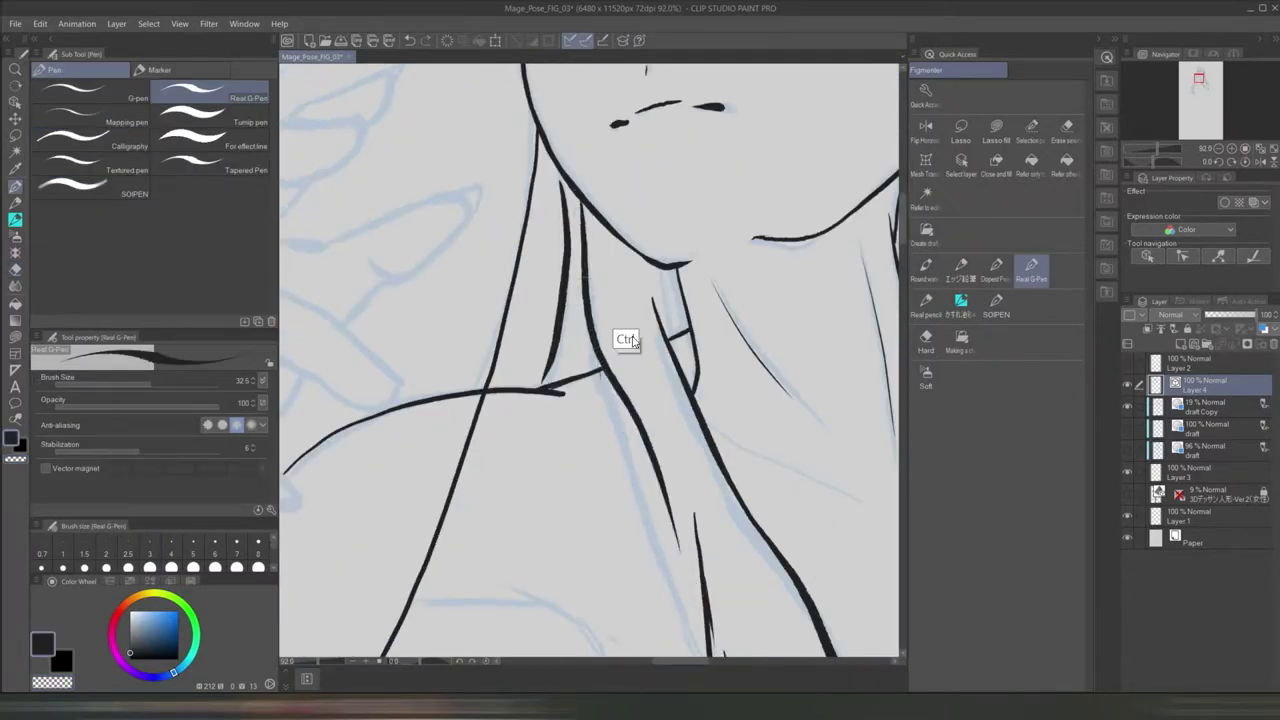
scroll(640, 215, up, 2)
click(100, 122)
click(210, 98)
- Ink the raised hand's fingers, nails, knuckles and palm contour
scroll(708, 490, down, 3)
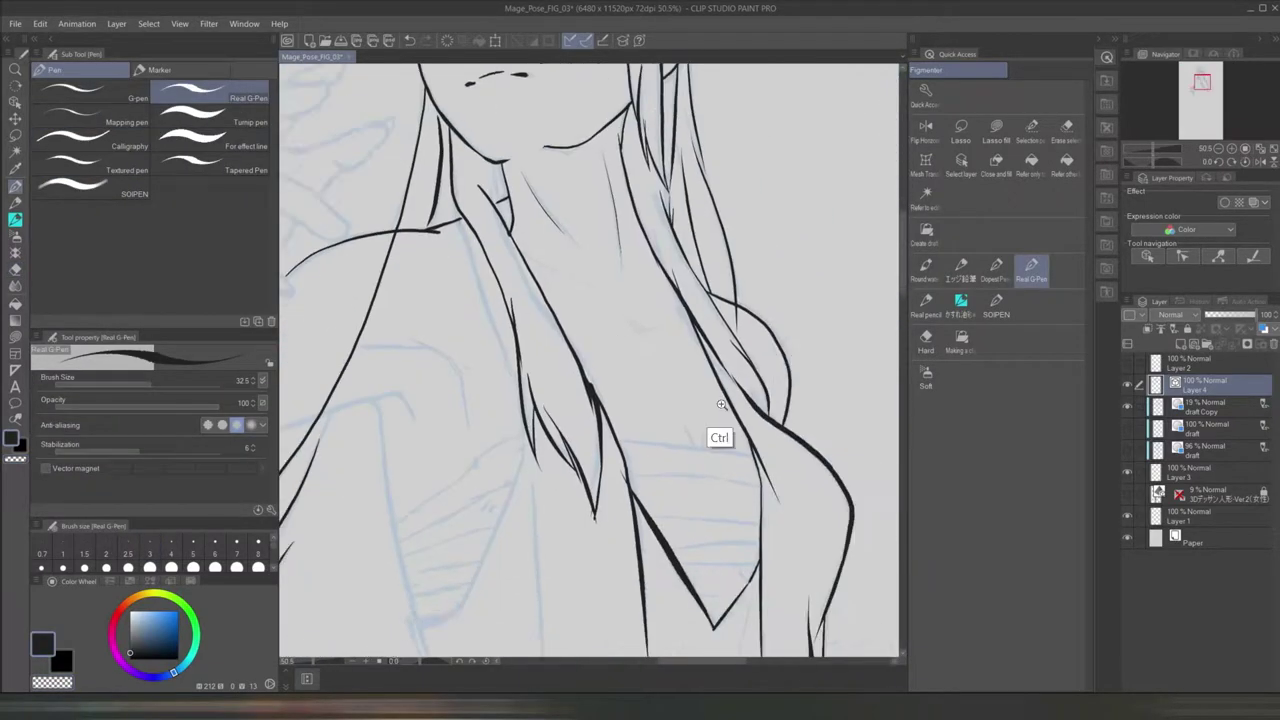
scroll(708, 490, up, 2)
mouse_move(668, 326)
mouse_down()
mouse_move(708, 366)
mouse_move(642, 366)
mouse_up()
drag(705, 293, 672, 263)
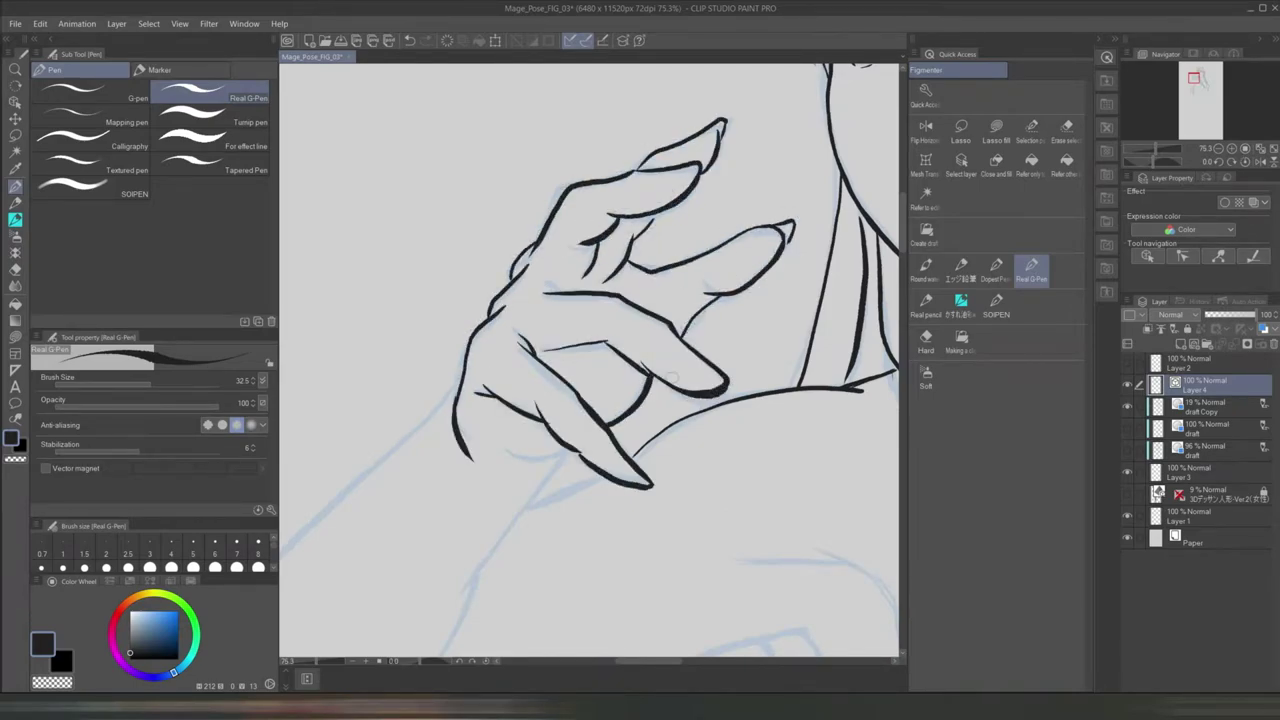
scroll(600, 350, down, 1)
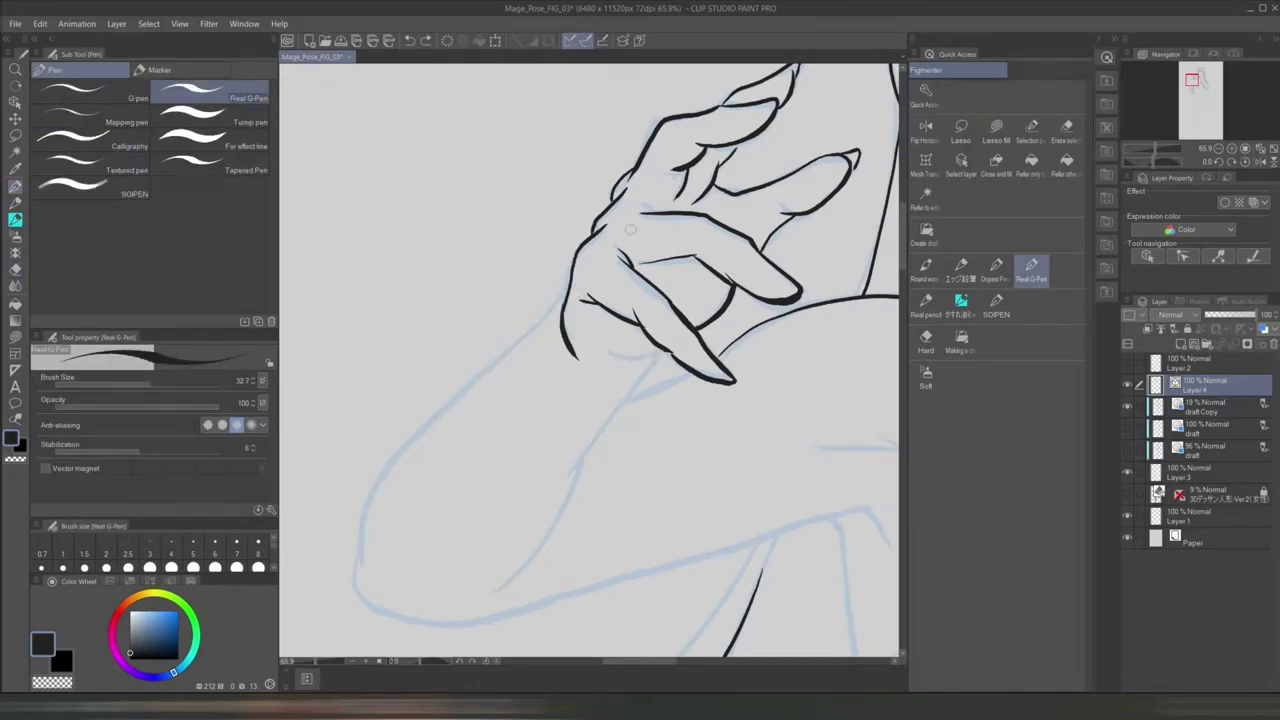
scroll(654, 300, up, 2)
- Touch up the raised hand's lines down to the wrist, erasing excess strokes
scroll(634, 371, down, 2)
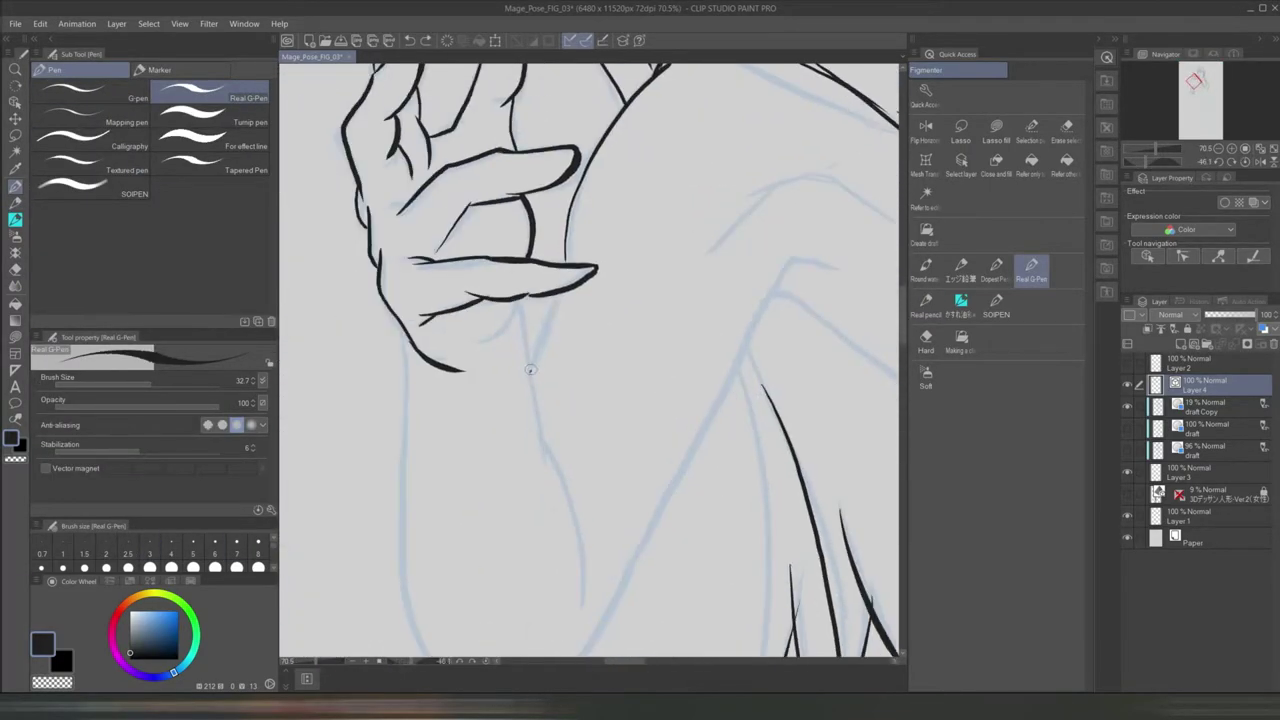
scroll(530, 368, up, 1)
scroll(714, 377, down, 2)
scroll(632, 292, up, 2)
key(e)
scroll(632, 292, down, 2)
scroll(700, 463, up, 3)
key(p)
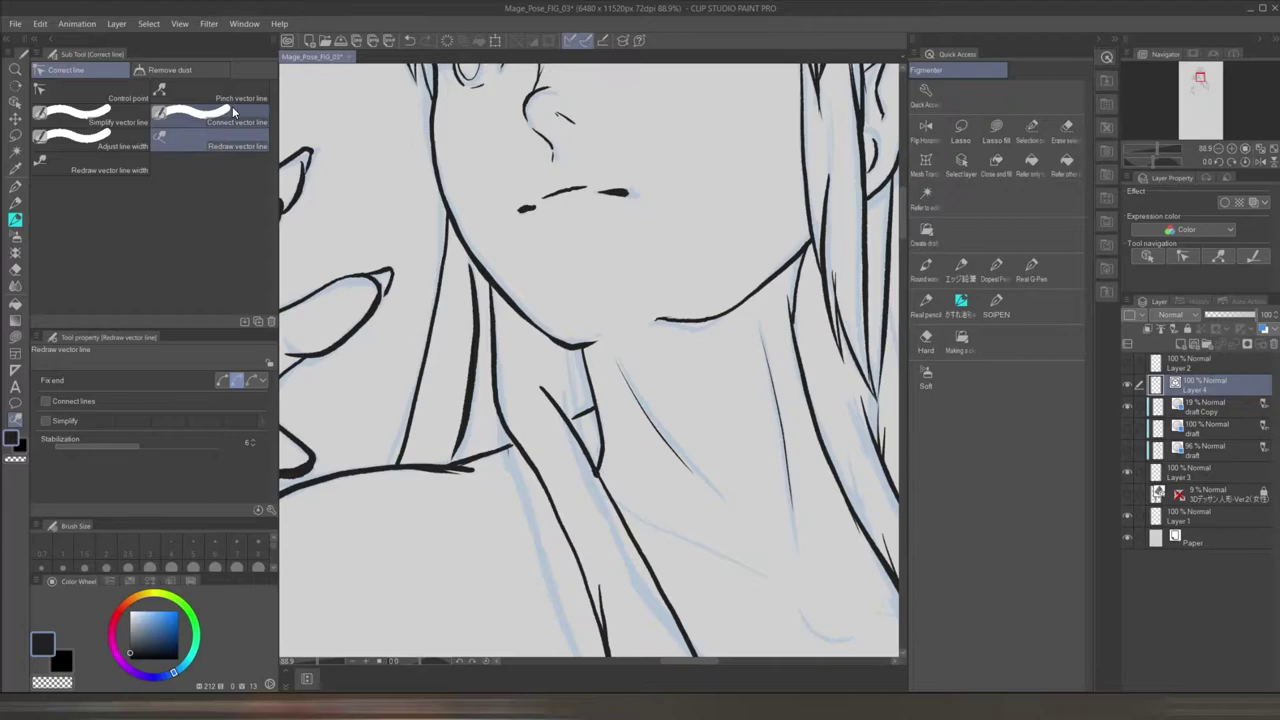
- Thicken the far cheek and jaw contour using Adjust line width with Thicken at 1.3 and brush size 52.7
click(128, 141)
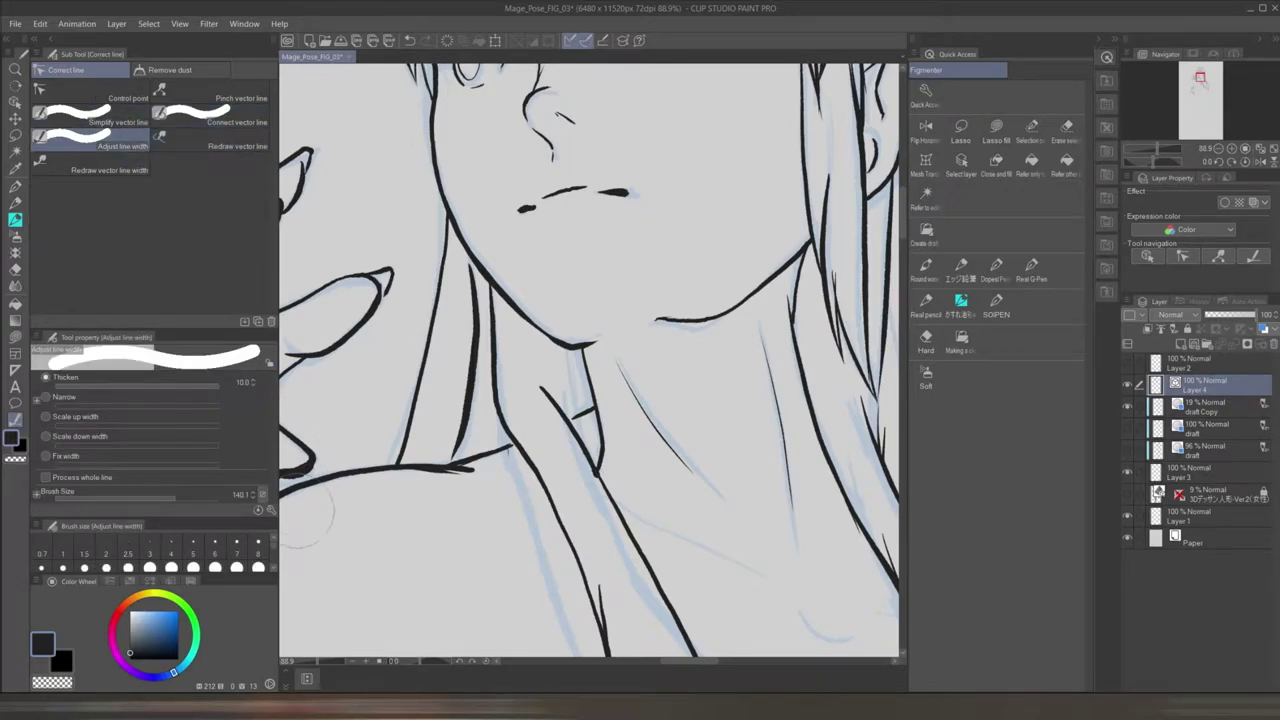
drag(627, 298, 683, 424)
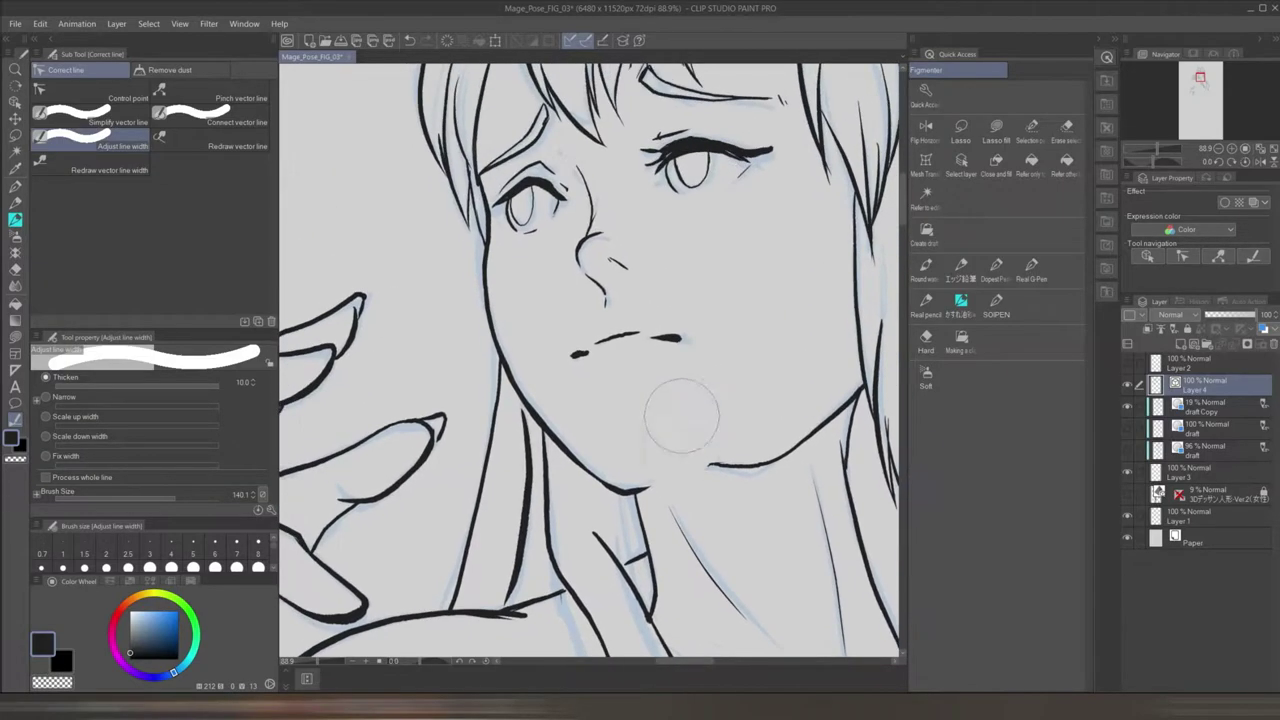
drag(482, 260, 514, 420)
drag(566, 309, 557, 315)
drag(491, 253, 516, 284)
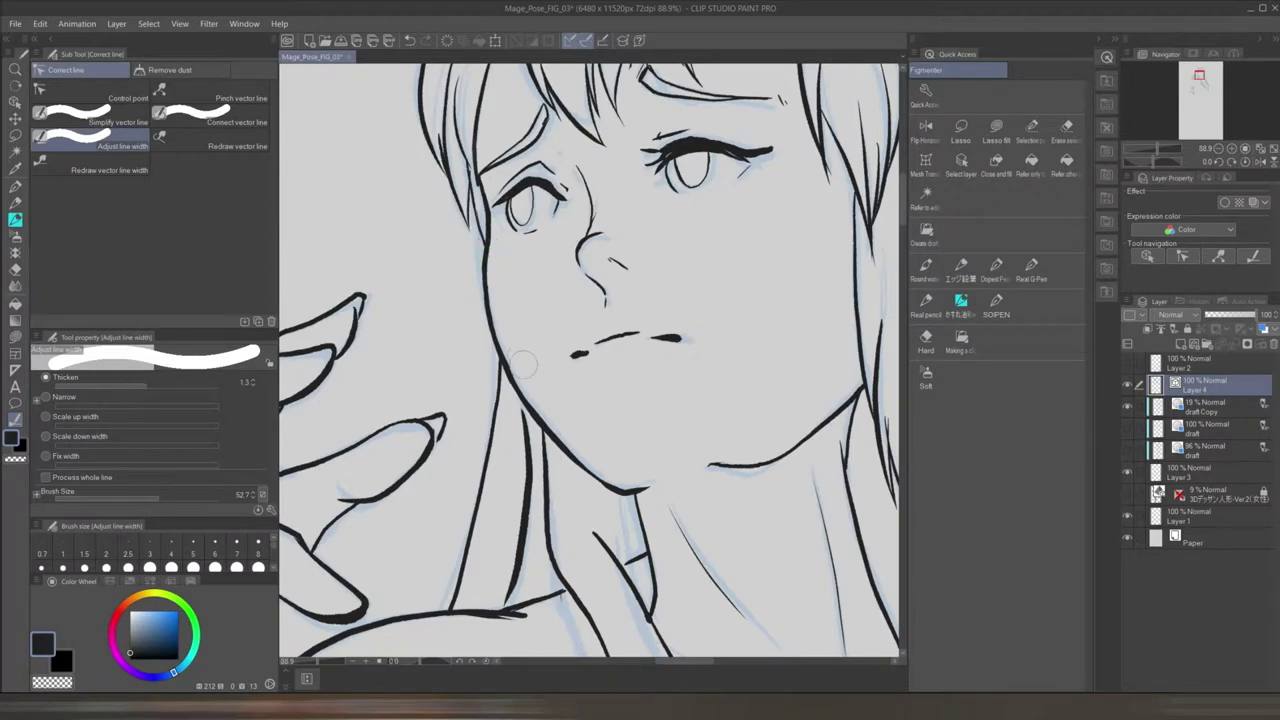
scroll(677, 457, down, 3)
drag(540, 253, 545, 312)
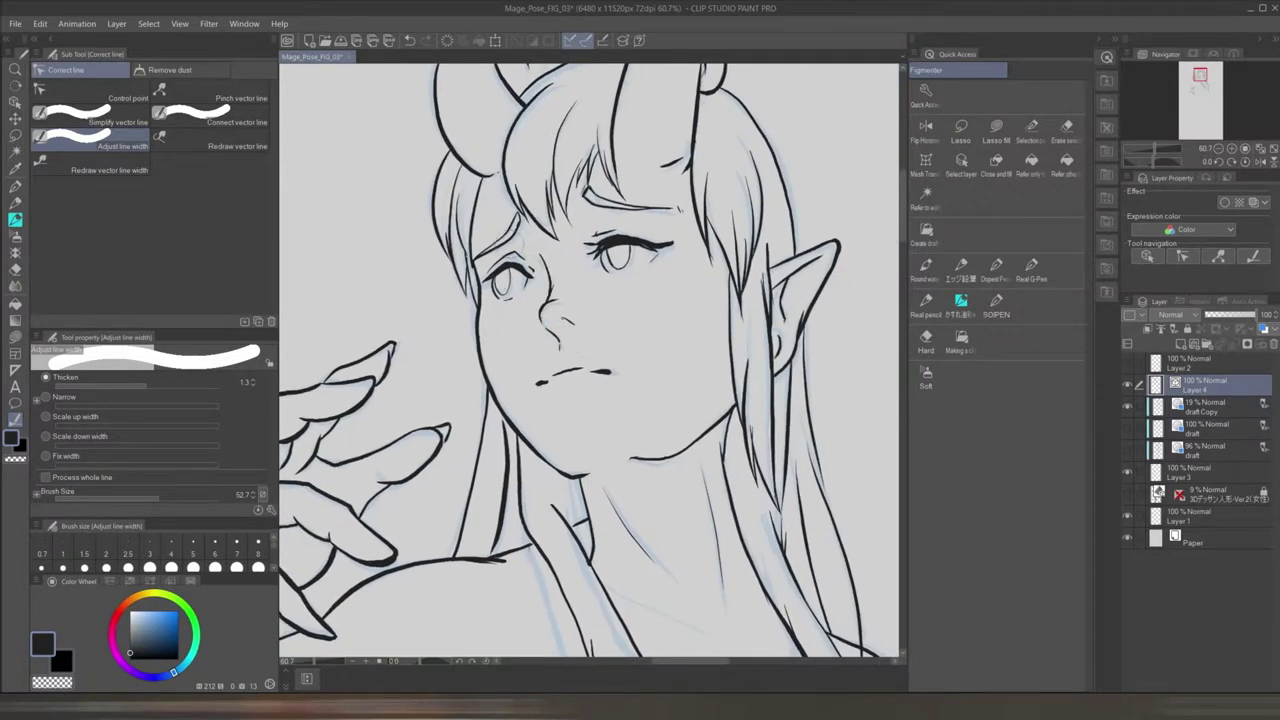
drag(588, 540, 582, 488)
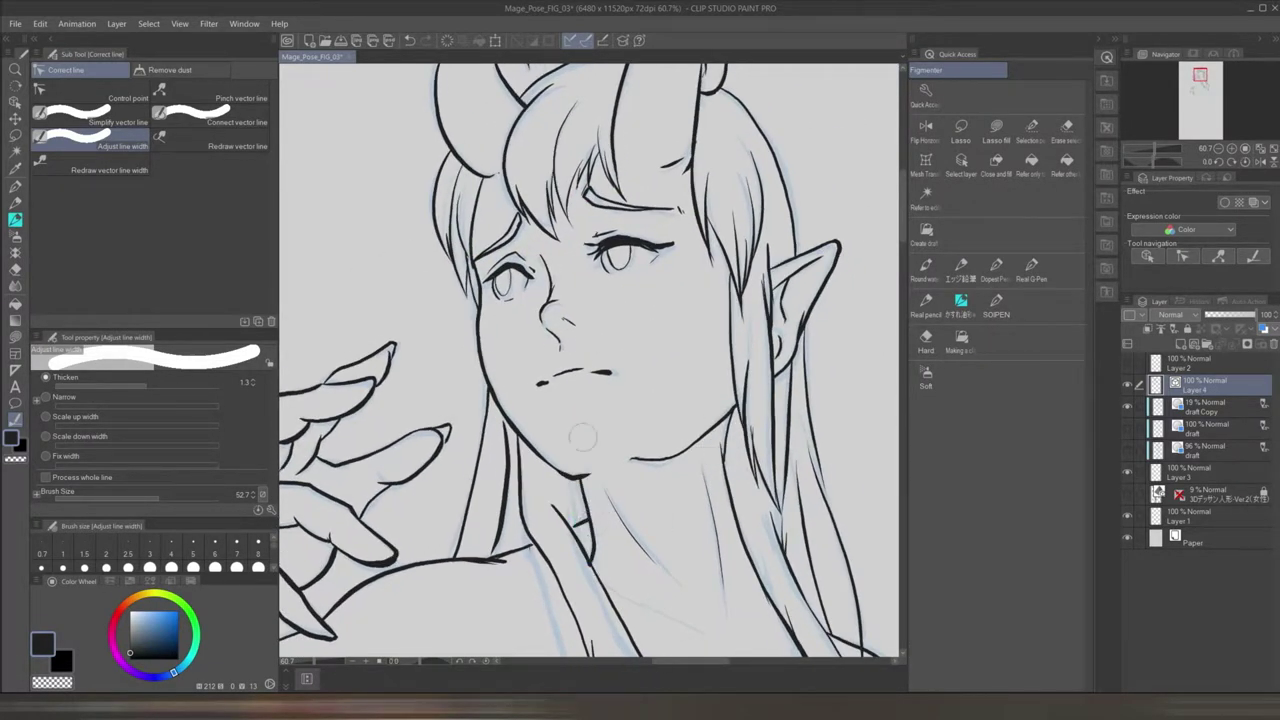
- Raise Thicken to 3.2 and strengthen the outlines of the raised hand, hair, ear and horns
scroll(690, 430, down, 2)
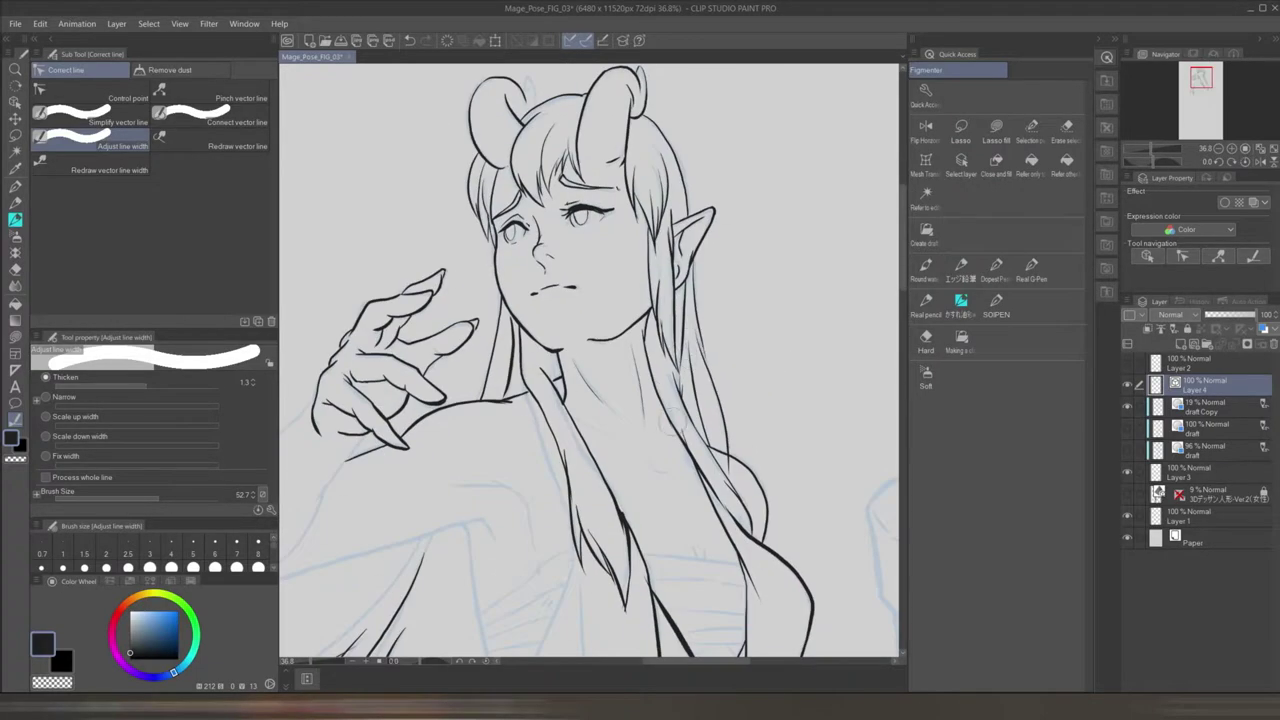
drag(352, 340, 318, 438)
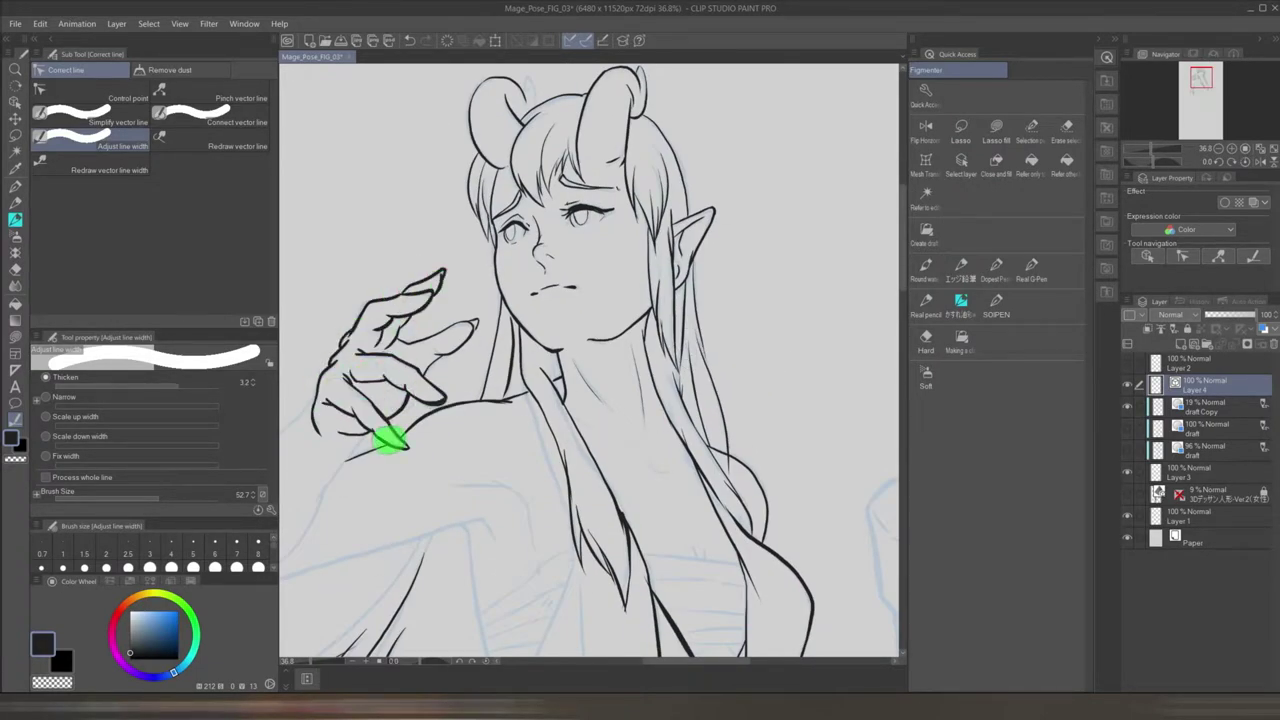
drag(700, 402, 780, 420)
drag(555, 343, 460, 350)
drag(662, 232, 688, 284)
drag(590, 92, 562, 198)
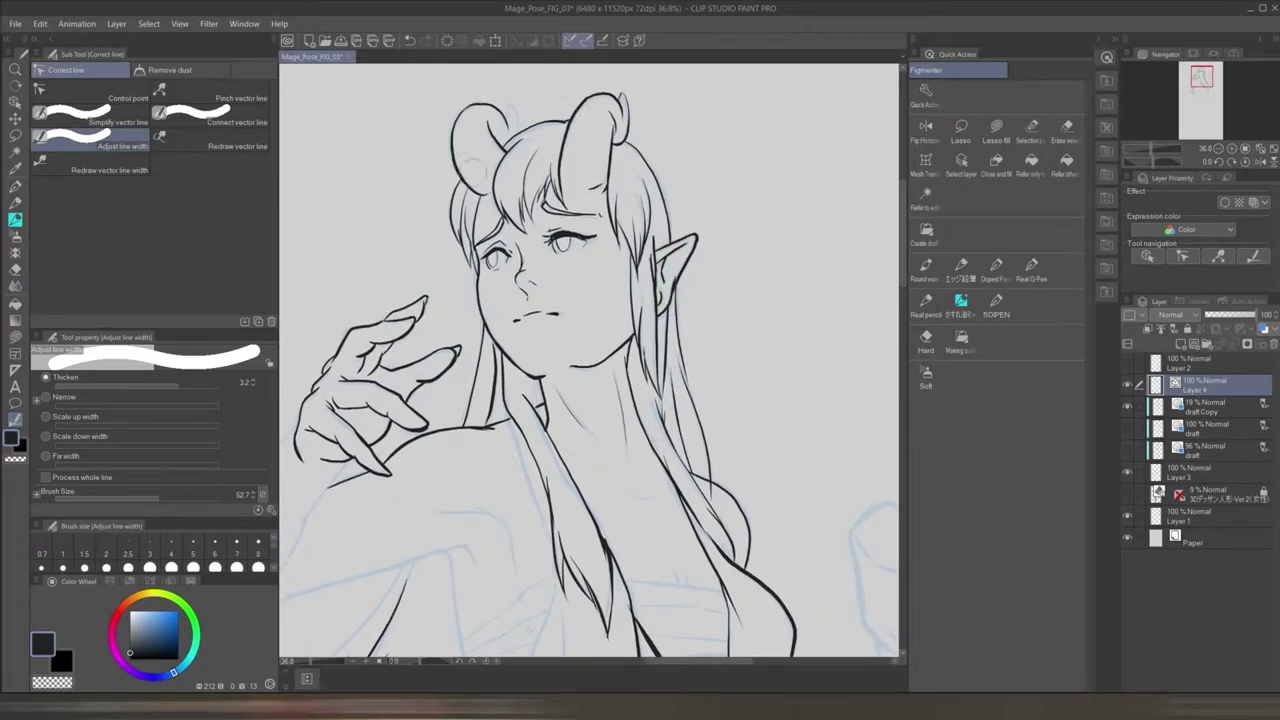
- Hide the side palettes, then ink the raised forearm with the Real G-Pen and adjust its line width
drag(755, 568, 790, 230)
click(1031, 264)
key(Tab)
drag(970, 258, 954, 248)
drag(520, 335, 415, 500)
click(1077, 414)
drag(590, 310, 510, 350)
- Ink the elbow and the underside of the raised upper arm up to the armpit
click(1183, 270)
drag(330, 520, 580, 466)
key(ctrl+z)
key(minus)
mouse_move(590, 628)
mouse_down()
mouse_move(640, 446)
mouse_move(668, 226)
mouse_up()
key(asciicircum)
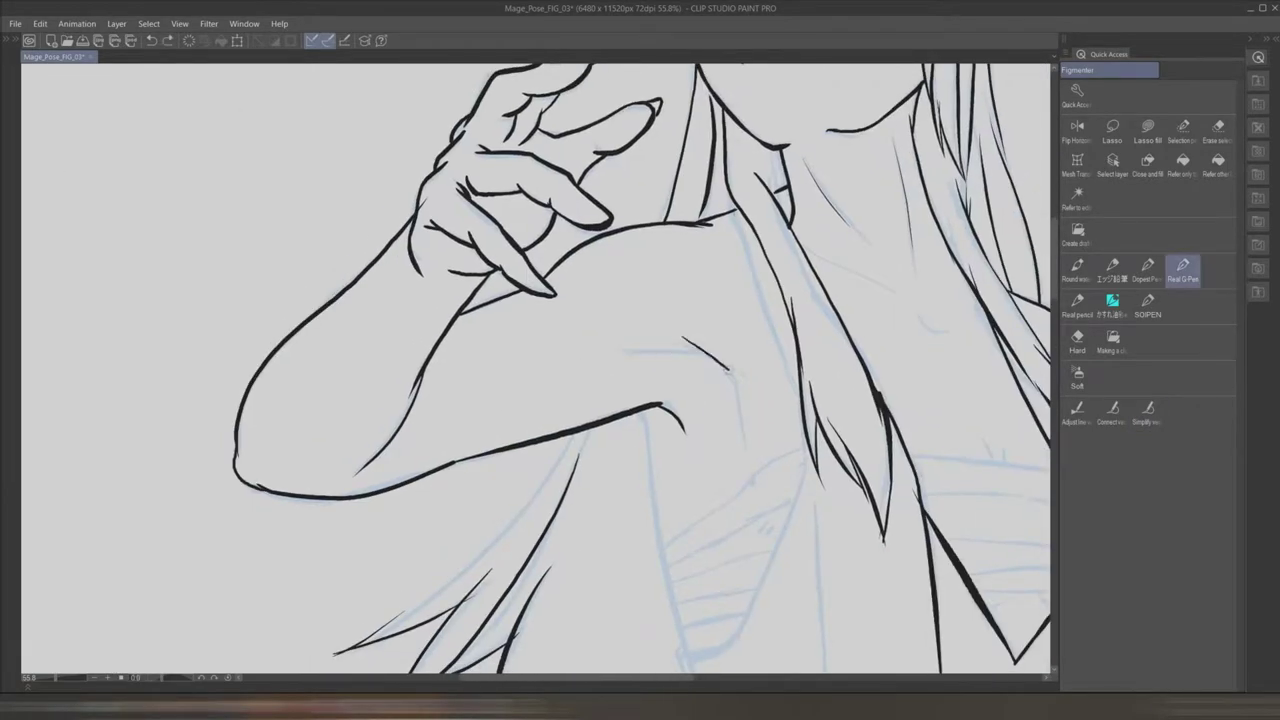
- Ink the armpit fold, the torso's side and the far-side edges of the garment's front opening
drag(700, 348, 745, 468)
drag(737, 294, 672, 139)
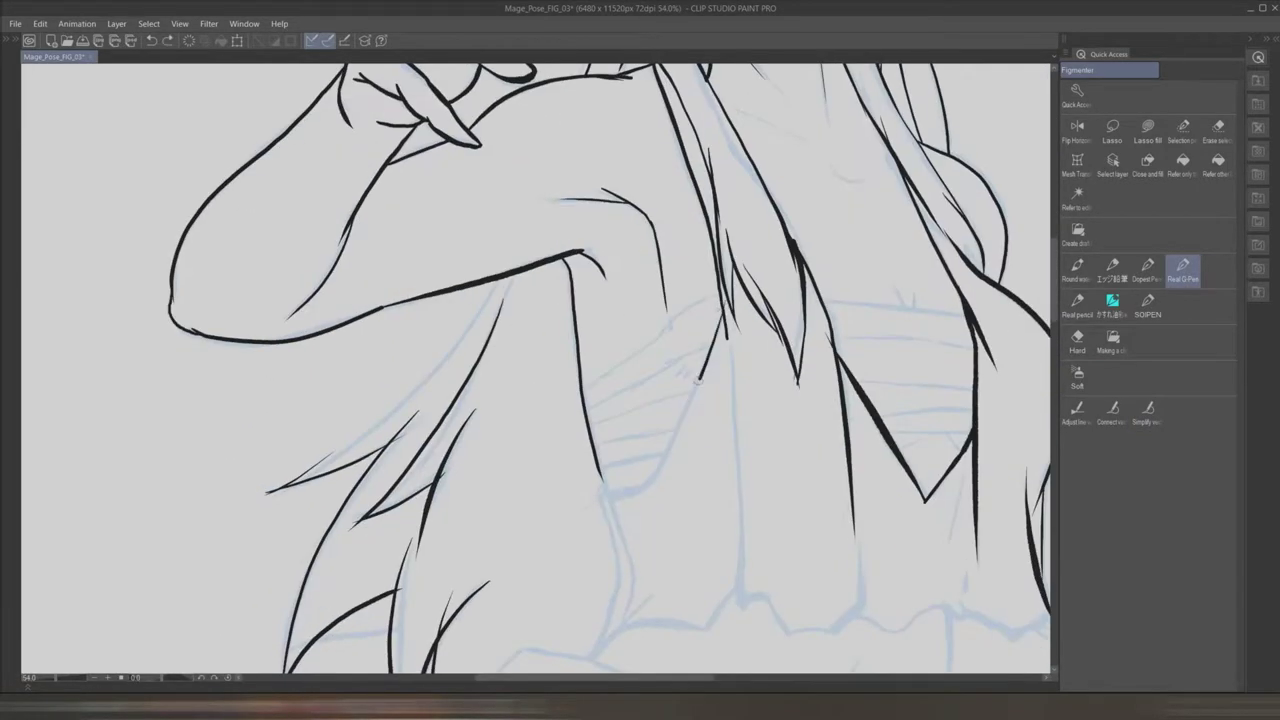
drag(700, 384, 600, 498)
drag(620, 500, 620, 385)
- Ink the garment's wavy bottom hem and the vertical folds leading down to it
drag(750, 522, 870, 545)
drag(600, 585, 664, 555)
drag(700, 450, 570, 380)
mouse_move(666, 530)
mouse_down()
mouse_move(794, 555)
mouse_move(874, 530)
mouse_up()
scroll(813, 428, down, 3)
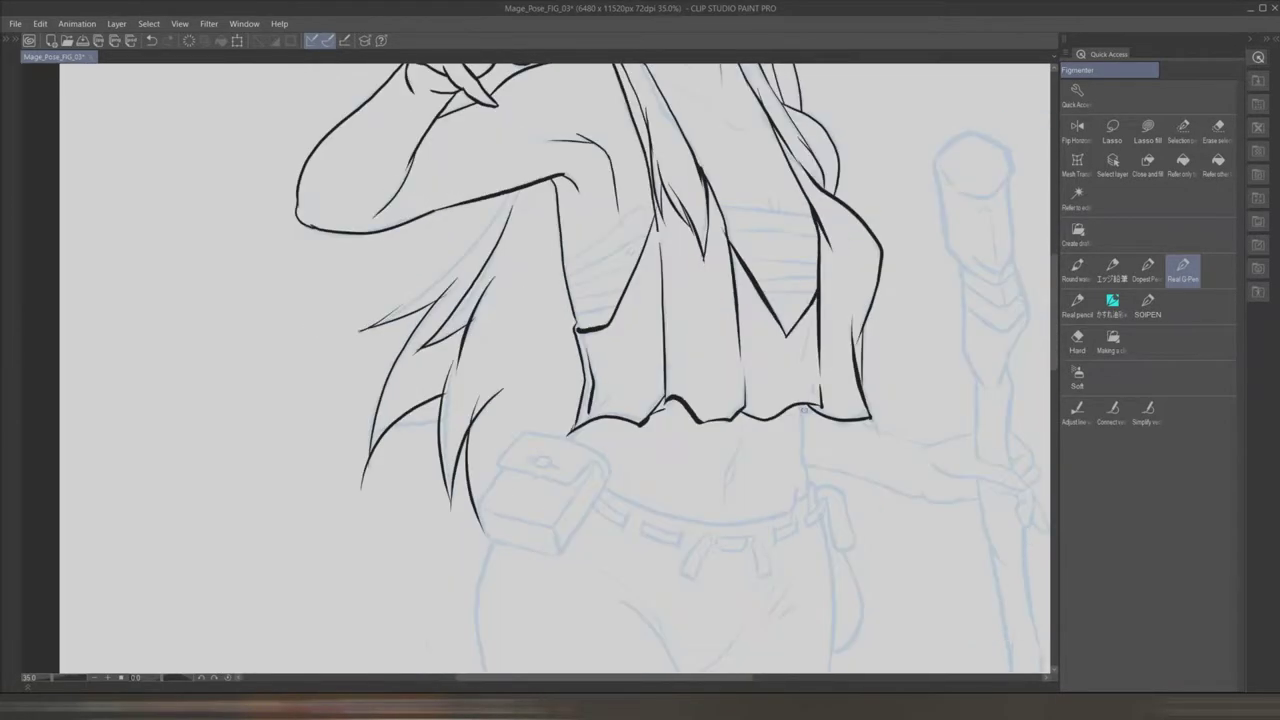
- Adjust the line width of the shoulder and garment contours on the rotated canvas
key(minus)
scroll(540, 360, up, 5)
click(1077, 408)
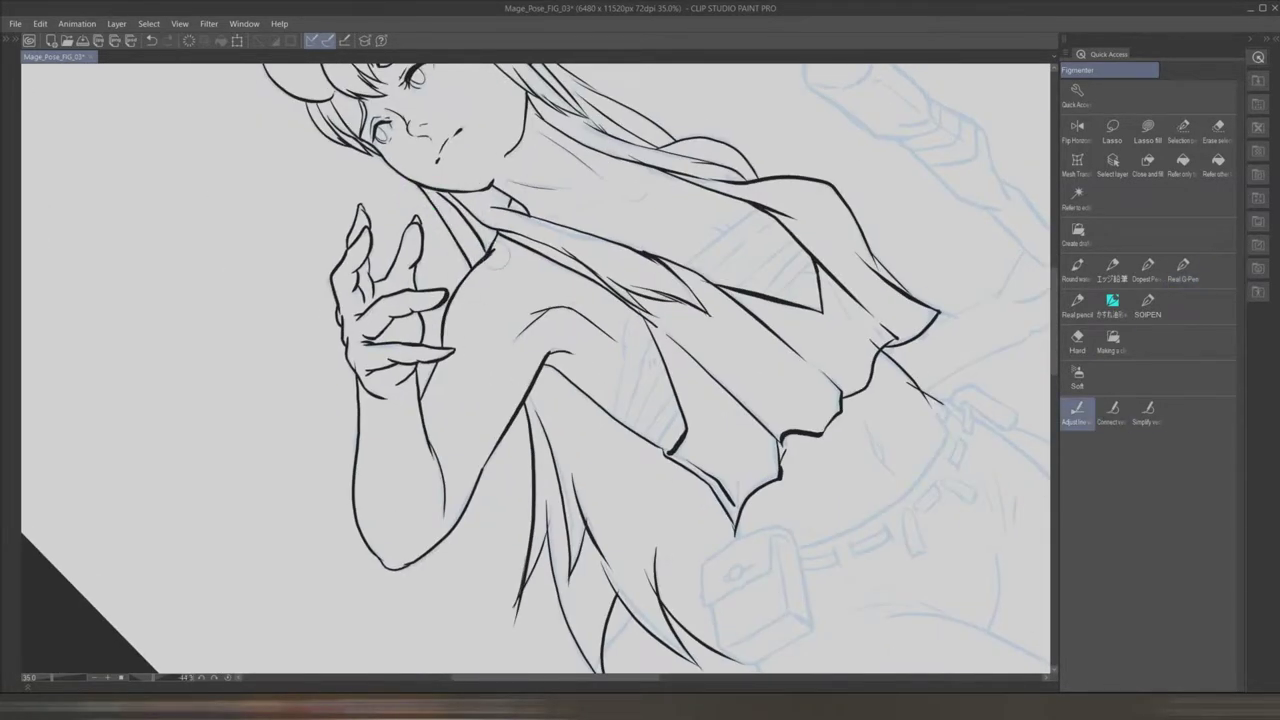
key(asciicircum)
- Refine the waist contour and the long hair strands below the raised arm, and simplify the torso's side line
key(p)
drag(760, 600, 760, 150)
scroll(929, 409, down, 2)
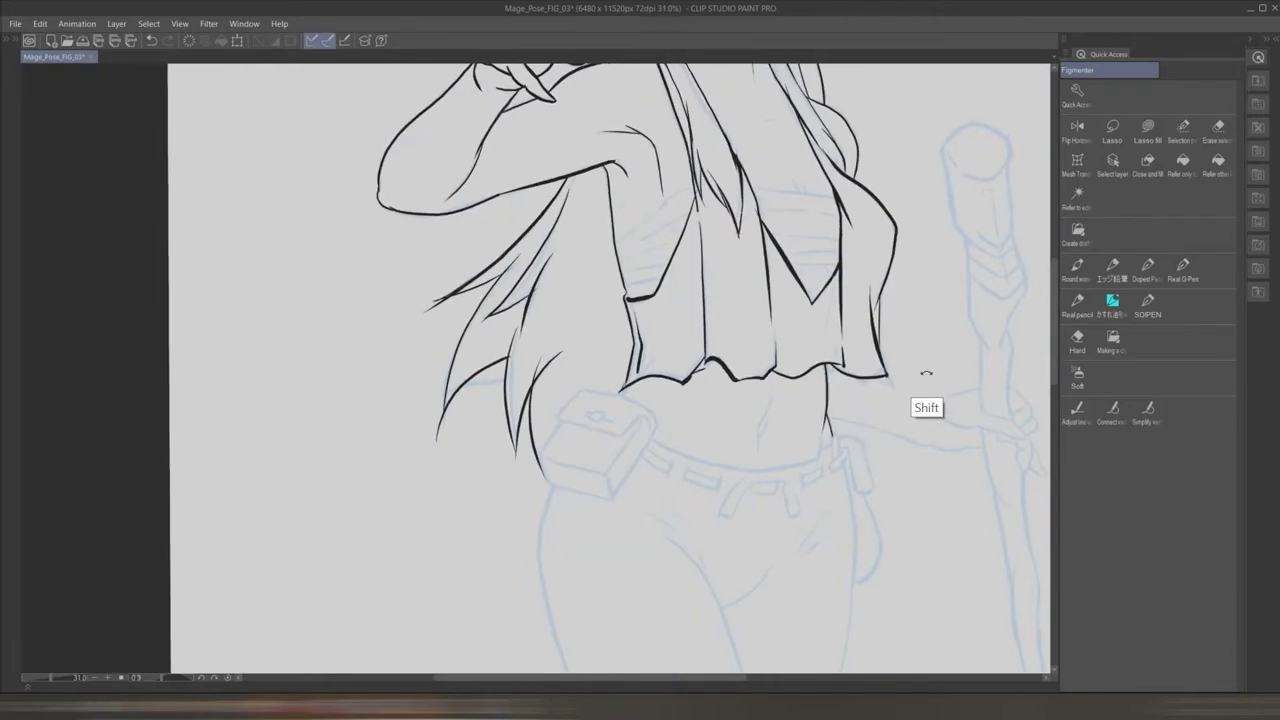
scroll(655, 303, up, 4)
ctrl+click(655, 303)
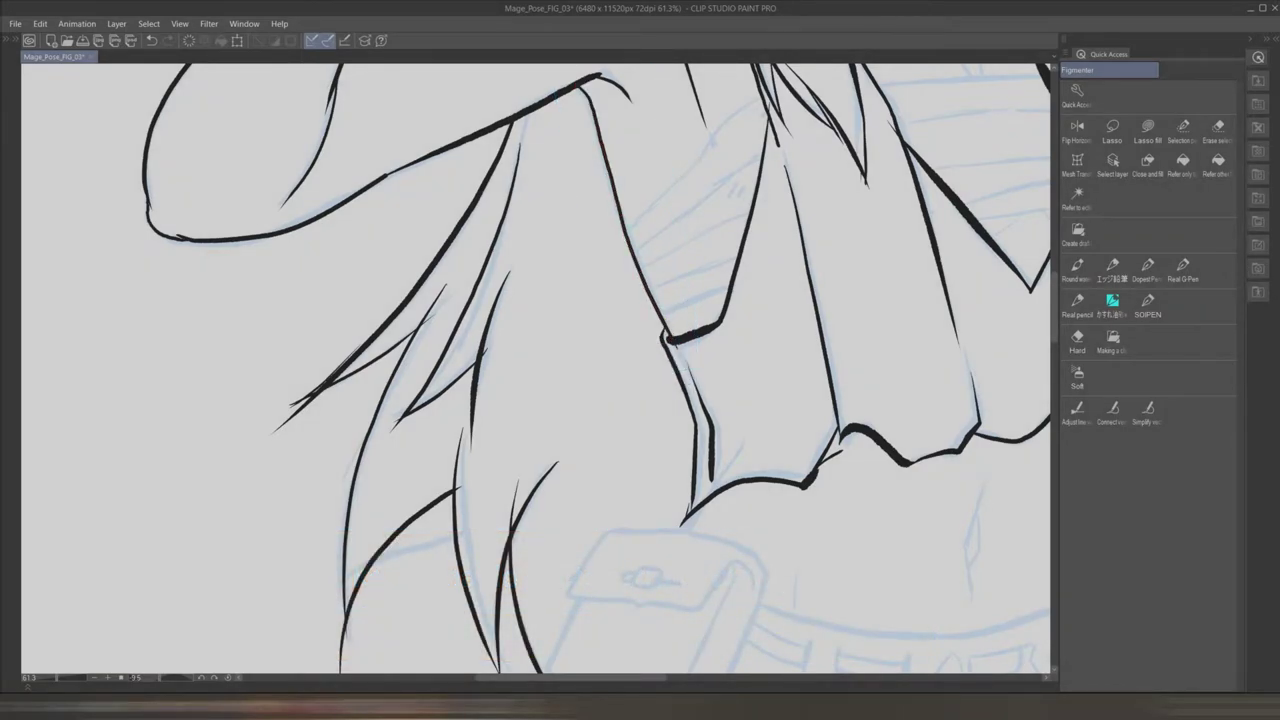
scroll(793, 441, down, 3)
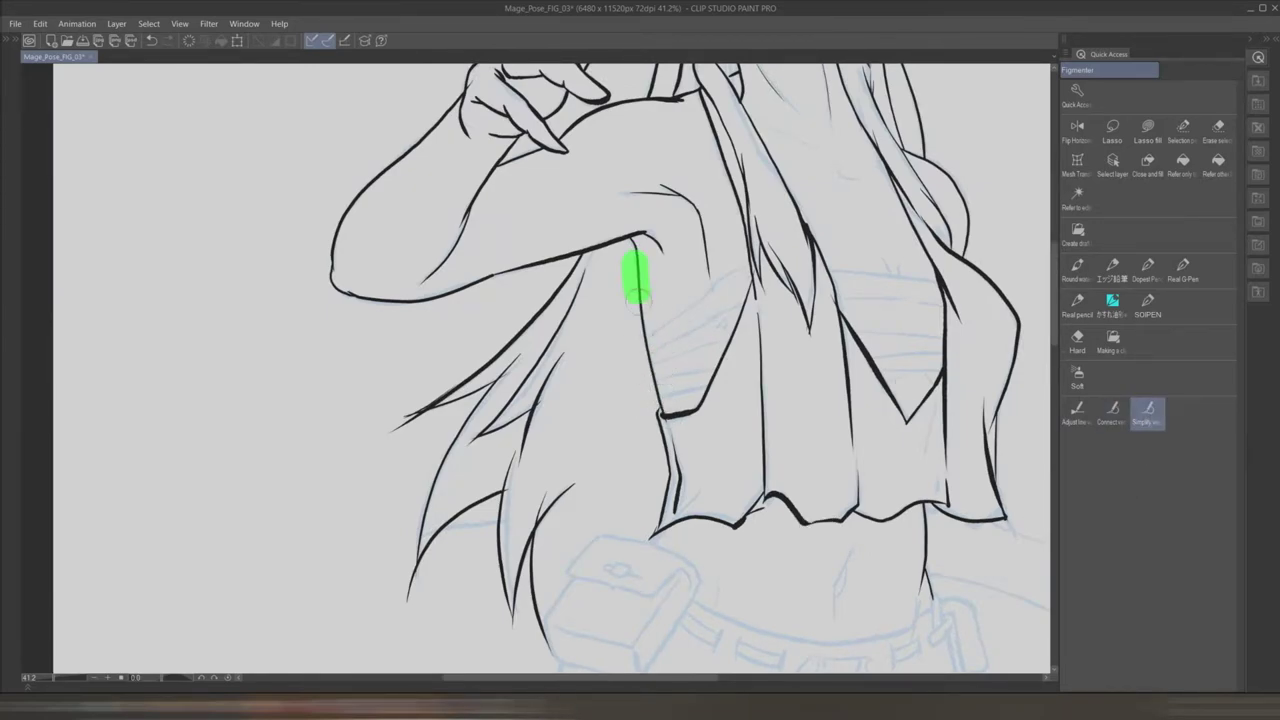
- Erase and redraw the hair lock's inner edge and the small neck strands beneath the chin
scroll(784, 303, up, 5)
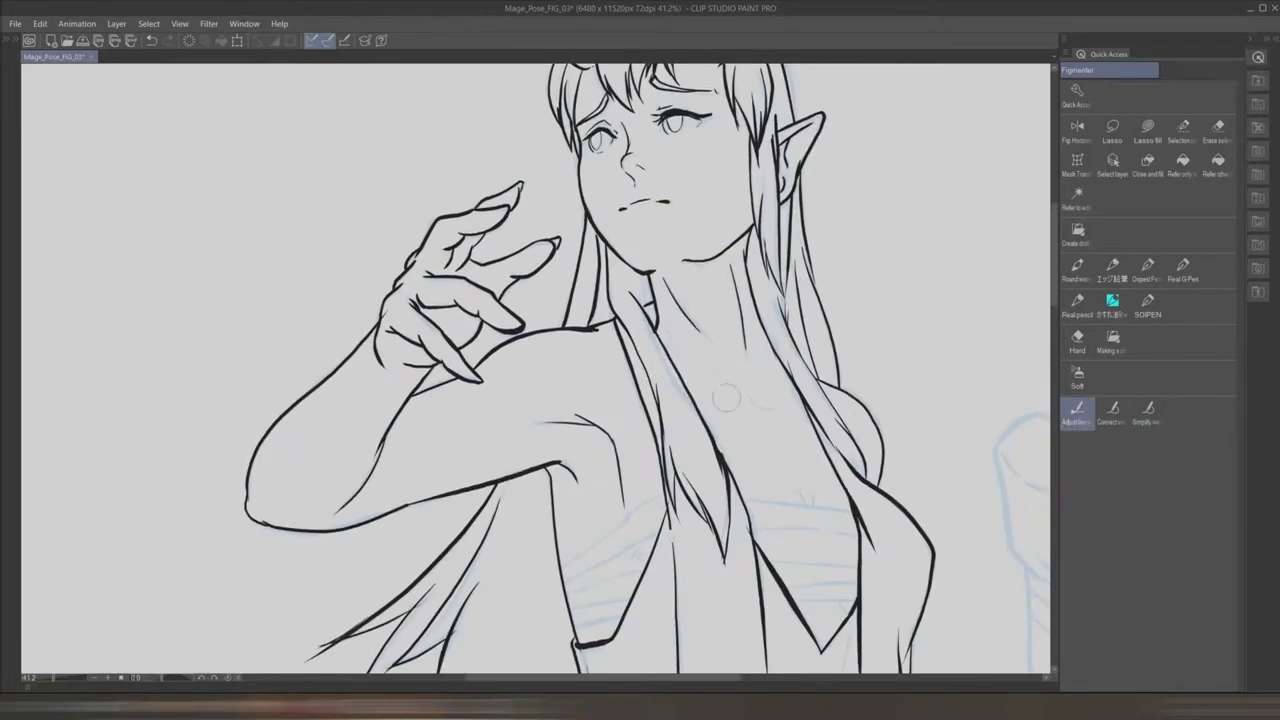
click(642, 275)
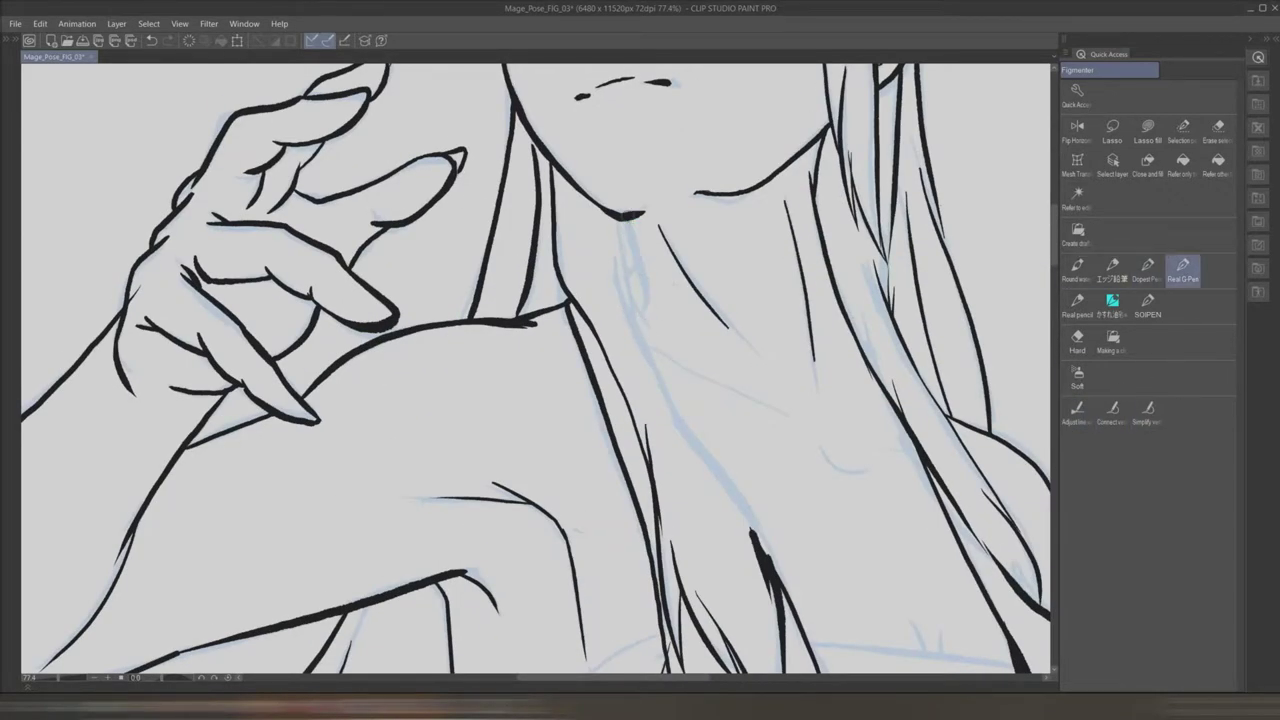
scroll(775, 440, down, 3)
scroll(781, 467, up, 3)
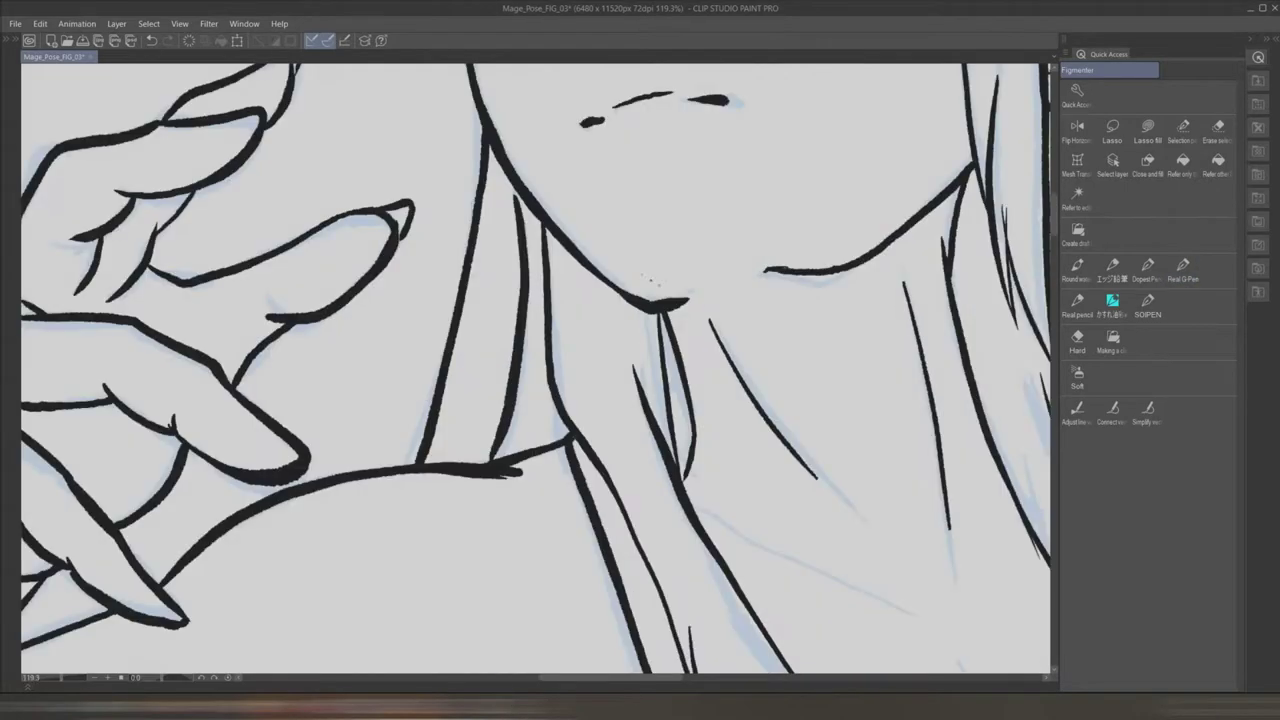
- Ink the waist, the navel line and the belt's curved upper edge
scroll(737, 437, down, 5)
scroll(823, 494, up, 4)
drag(833, 461, 880, 310)
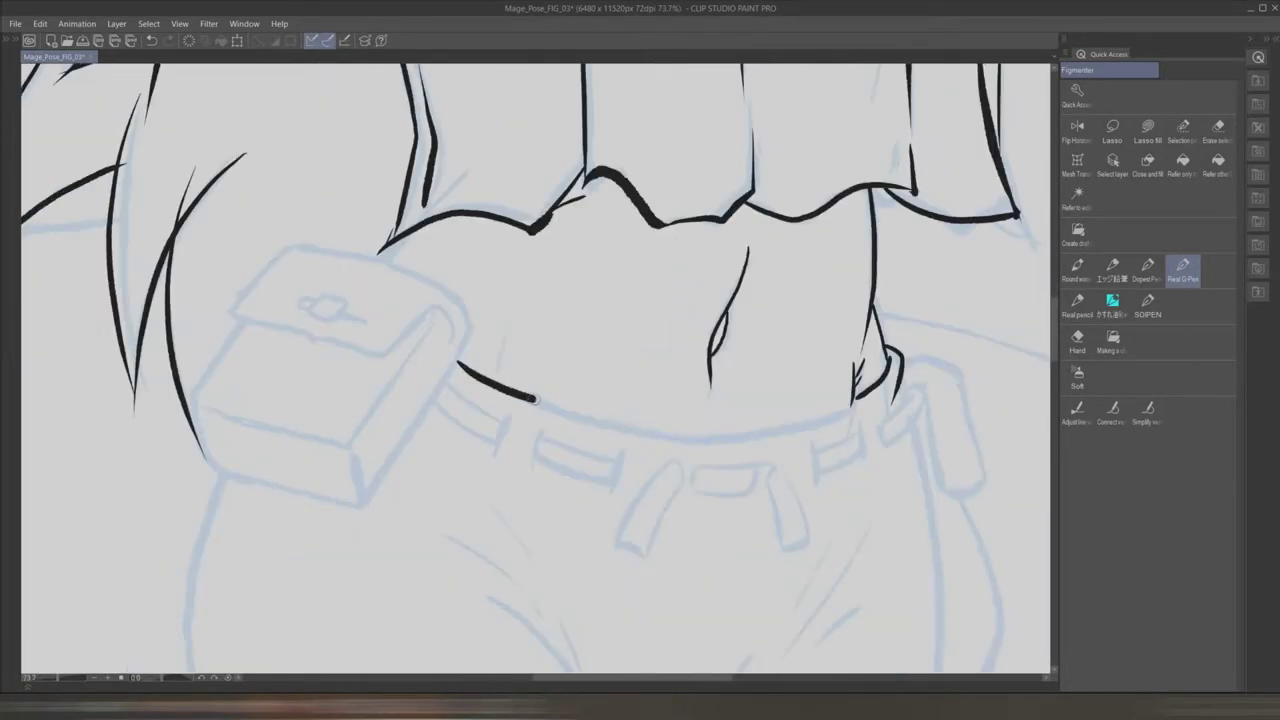
drag(450, 355, 880, 430)
- Ink the belt pouch's flap, clasp, box edges and side panel
scroll(600, 420, up, 2)
drag(400, 365, 610, 360)
mouse_move(455, 300)
mouse_down()
mouse_move(630, 395)
mouse_move(520, 560)
mouse_up()
drag(365, 458, 496, 498)
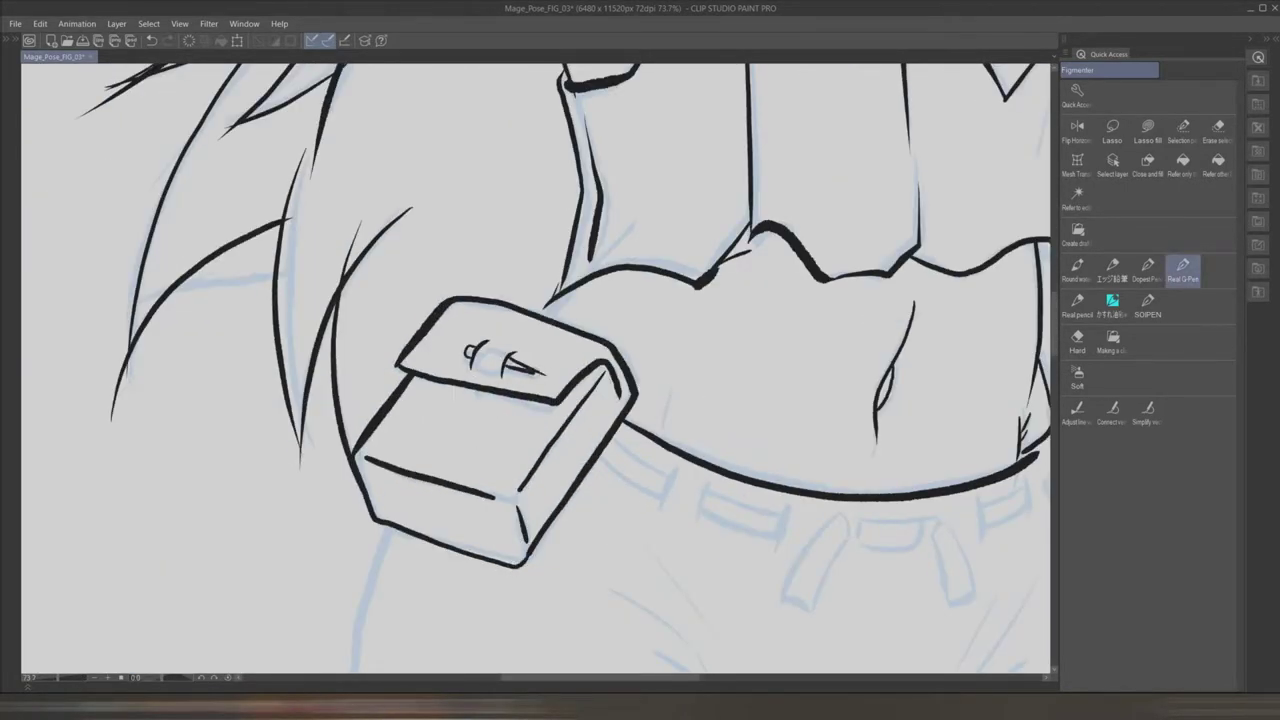
- Touch up the garment's near-side hem, undo the last stroke and ink the collarbone lines
scroll(646, 391, down, 2)
scroll(646, 391, down, 2)
drag(646, 391, 586, 334)
scroll(586, 334, up, 4)
key(ctrl+z)
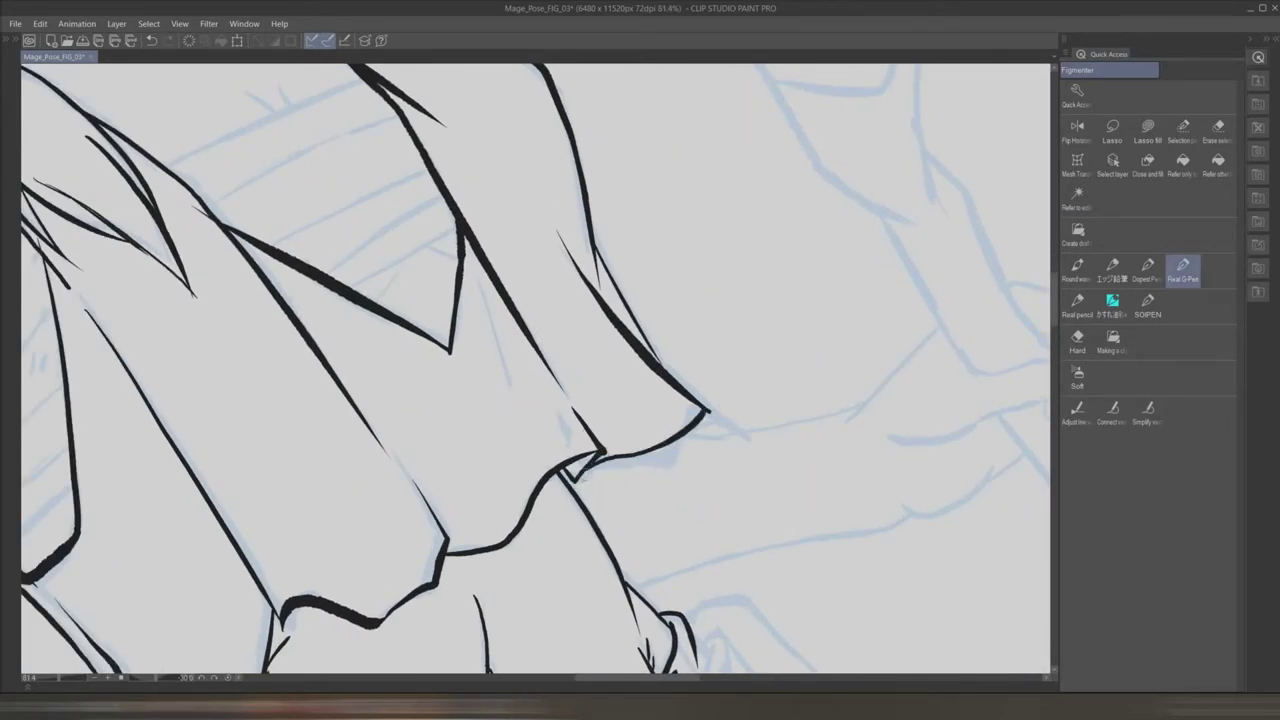
scroll(685, 461, down, 3)
key(y)
scroll(727, 307, up, 3)
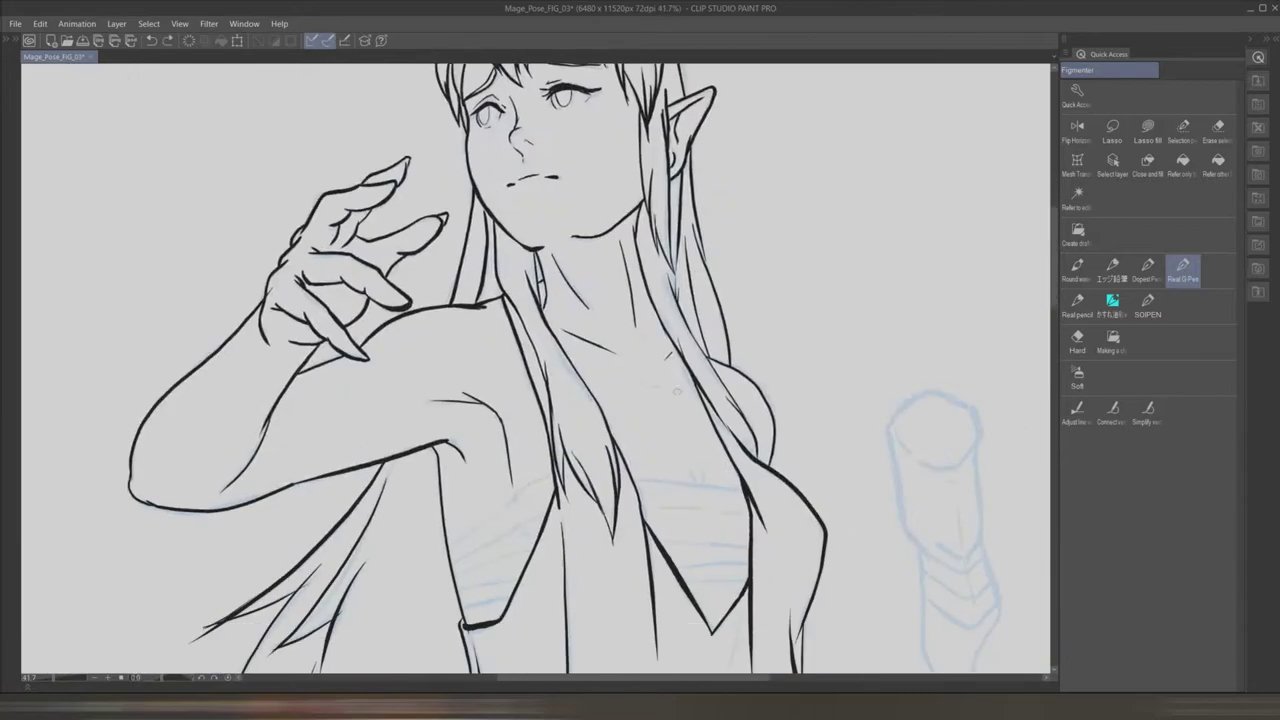
- Ink the bandage wraps across both sides of the chest inside the garment's openings
drag(558, 312, 367, 443)
drag(525, 450, 376, 495)
drag(758, 440, 926, 444)
drag(782, 476, 896, 480)
drag(752, 370, 926, 396)
drag(708, 322, 916, 352)
ctrl+click(586, 340)
- Ink the belt's loops, central knot and two hanging tie ends
scroll(923, 413, up, 2)
mouse_move(923, 413)
mouse_down()
mouse_move(900, 310)
mouse_move(880, 60)
mouse_up()
drag(880, 300, 765, 300)
drag(700, 455, 600, 600)
scroll(838, 558, up, 1)
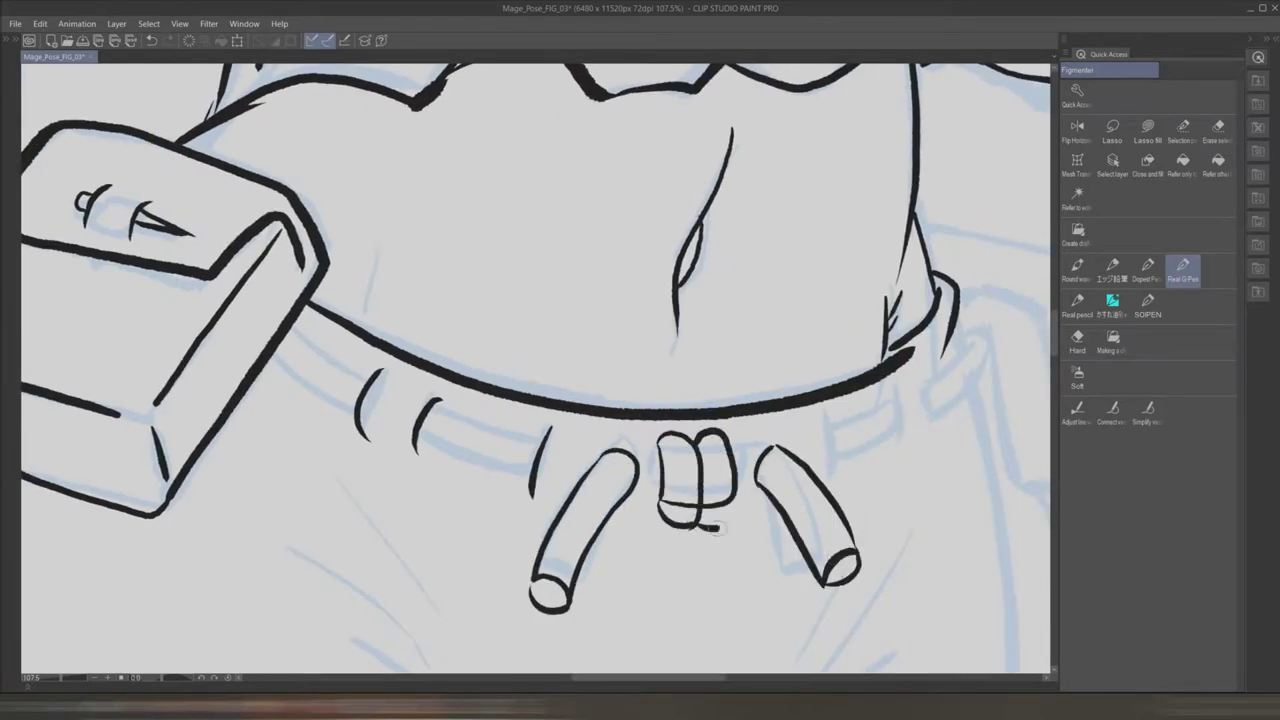
scroll(710, 335, up, 1)
scroll(958, 383, down, 5)
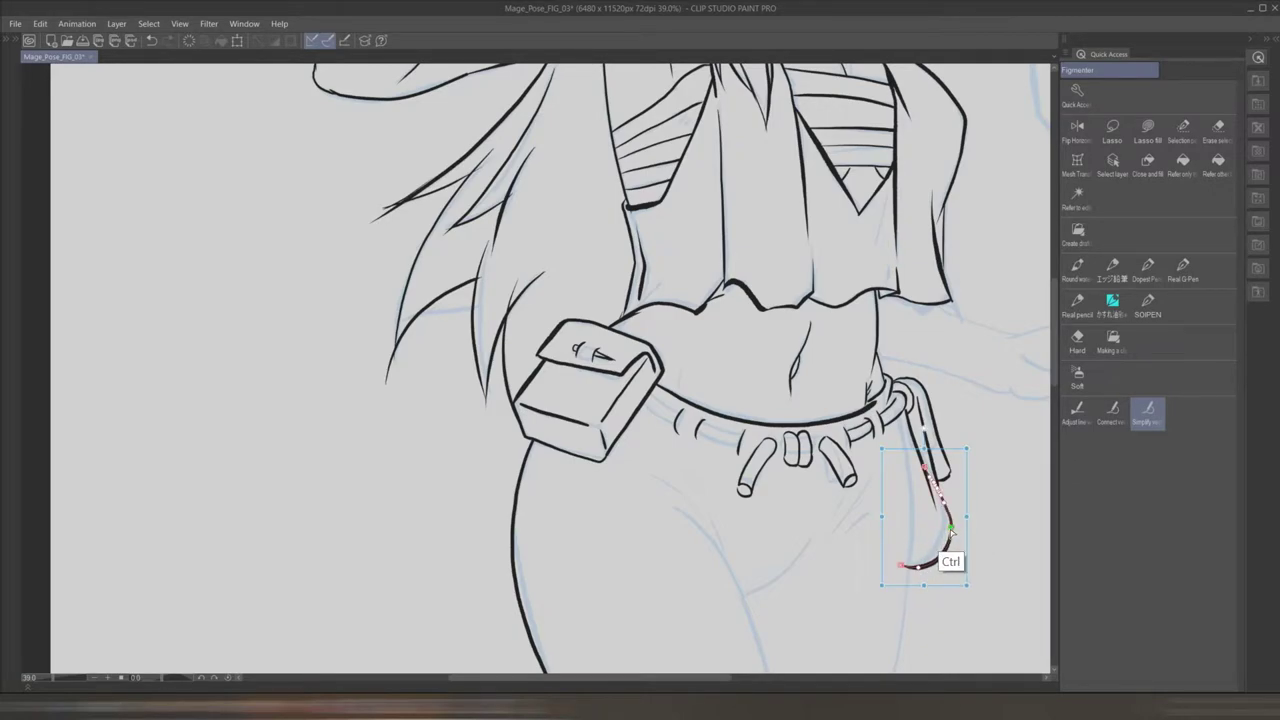
- Ink the outer contour of the trousers' far-side leg and adjust the vector stroke beside the hanging pouch
scroll(908, 580, down, 5)
mouse_move(895, 197)
mouse_down()
mouse_move(884, 512)
mouse_move(830, 648)
mouse_up()
ctrl+click(897, 465)
scroll(671, 287, down, 3)
- Ink the near leg's inner contour from hip to knee and the trousers' torn hem
key(Tab)
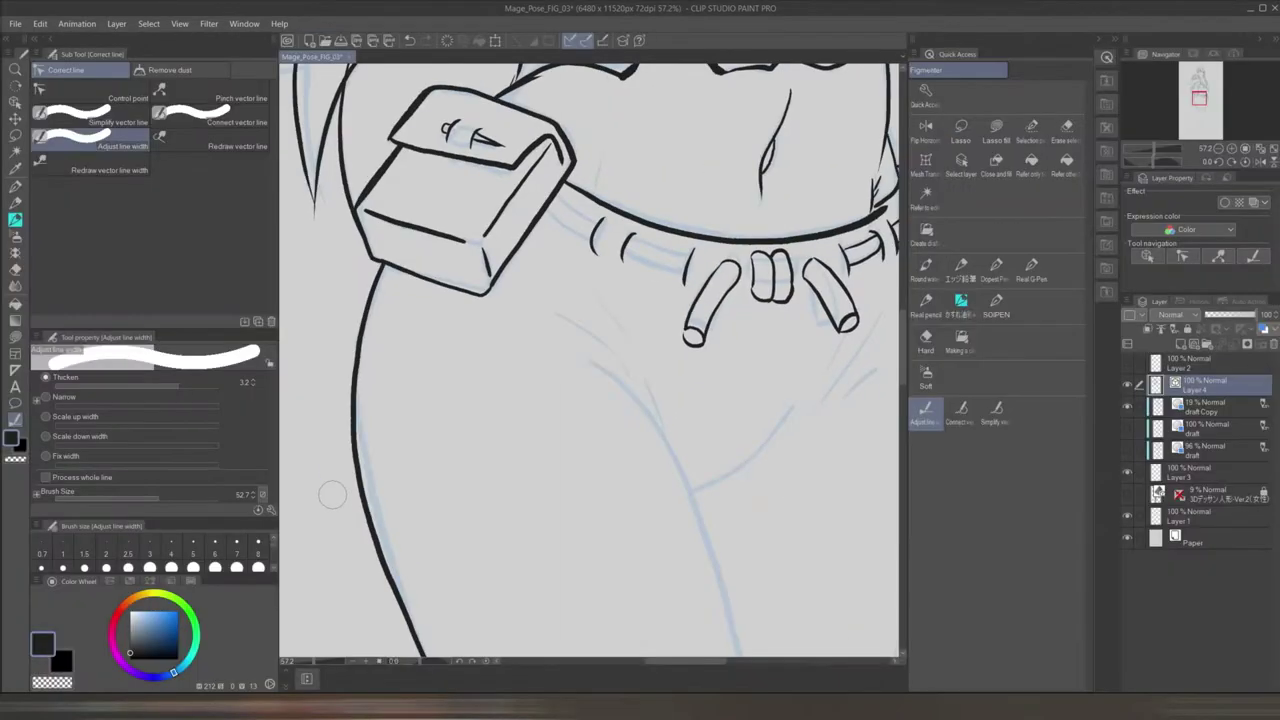
key(Tab)
scroll(671, 287, up, 2)
drag(640, 258, 757, 550)
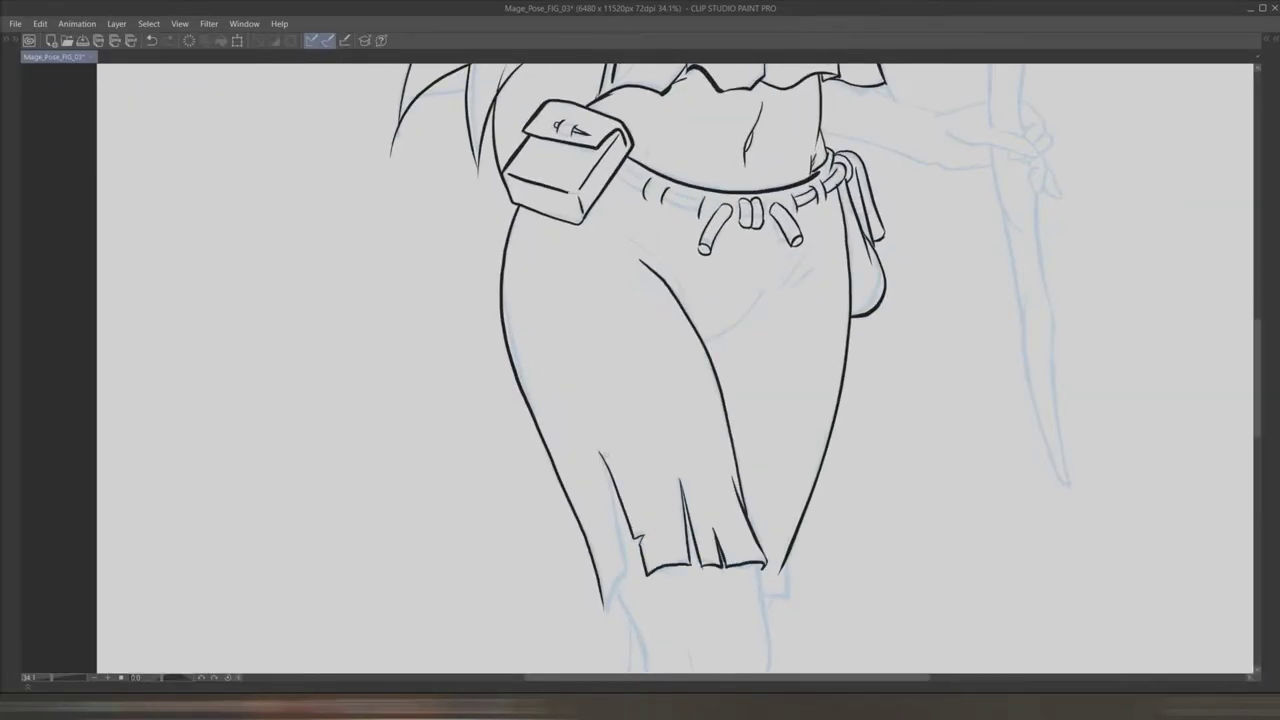
- Ink the staff's blunt head, angular upper shaft and the two bands around it
scroll(641, 497, down, 3)
key(minus)
scroll(766, 371, up, 3)
drag(684, 314, 766, 480)
key(Tab)
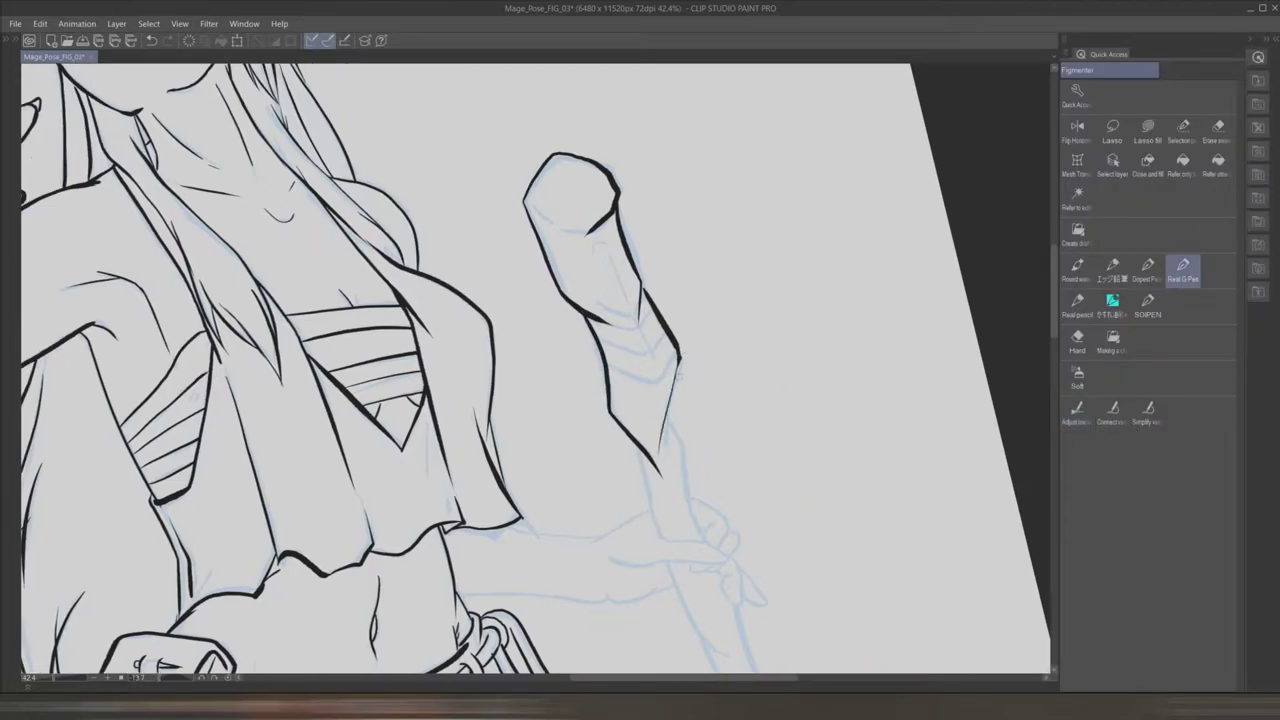
drag(570, 395, 657, 366)
drag(565, 482, 631, 447)
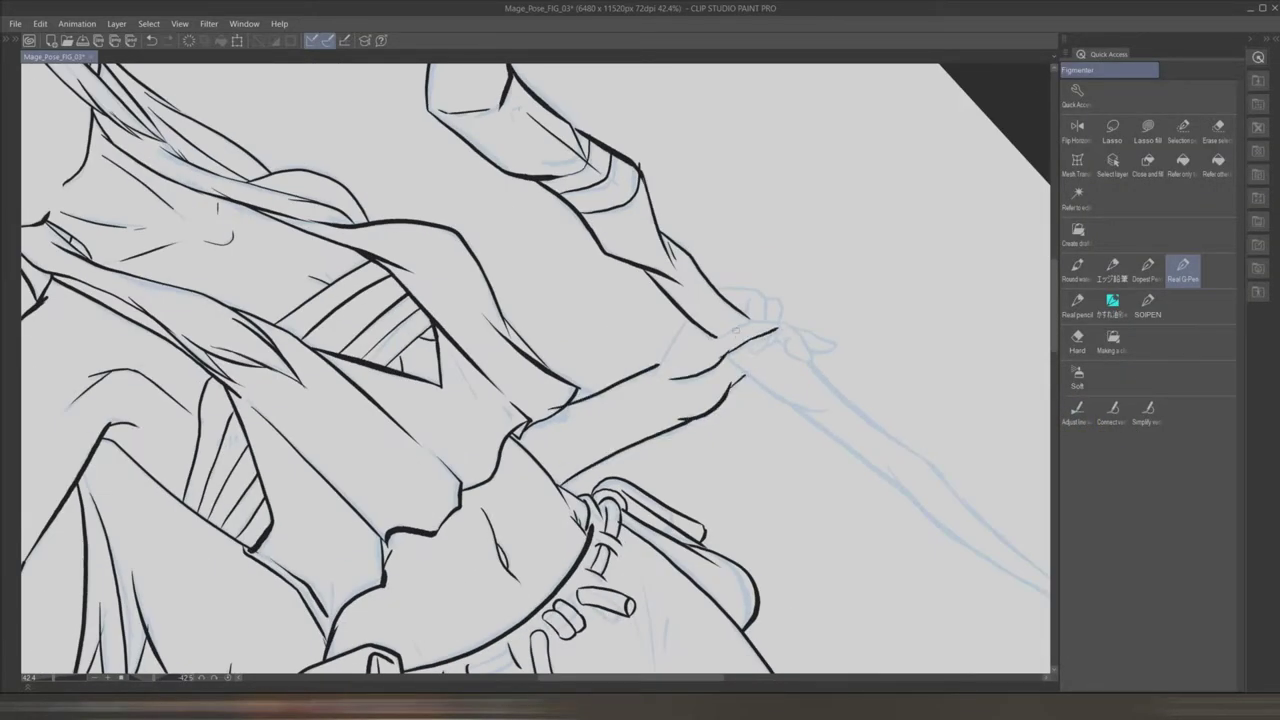
- Ink the hand gripping the staff and the staff's tapering lower shaft with the Real G-Pen
scroll(778, 322, up, 4)
scroll(536, 368, down, 3)
drag(536, 368, 971, 423)
scroll(883, 517, down, 3)
scroll(883, 517, up, 4)
click(1183, 266)
mouse_move(640, 174)
mouse_down()
mouse_move(710, 490)
mouse_move(736, 417)
mouse_move(766, 542)
mouse_up()
- Ink the two curled horns on top of the head and adjust their line widths
scroll(981, 392, down, 2)
scroll(726, 401, down, 6)
scroll(726, 401, up, 8)
key(y)
key(y)
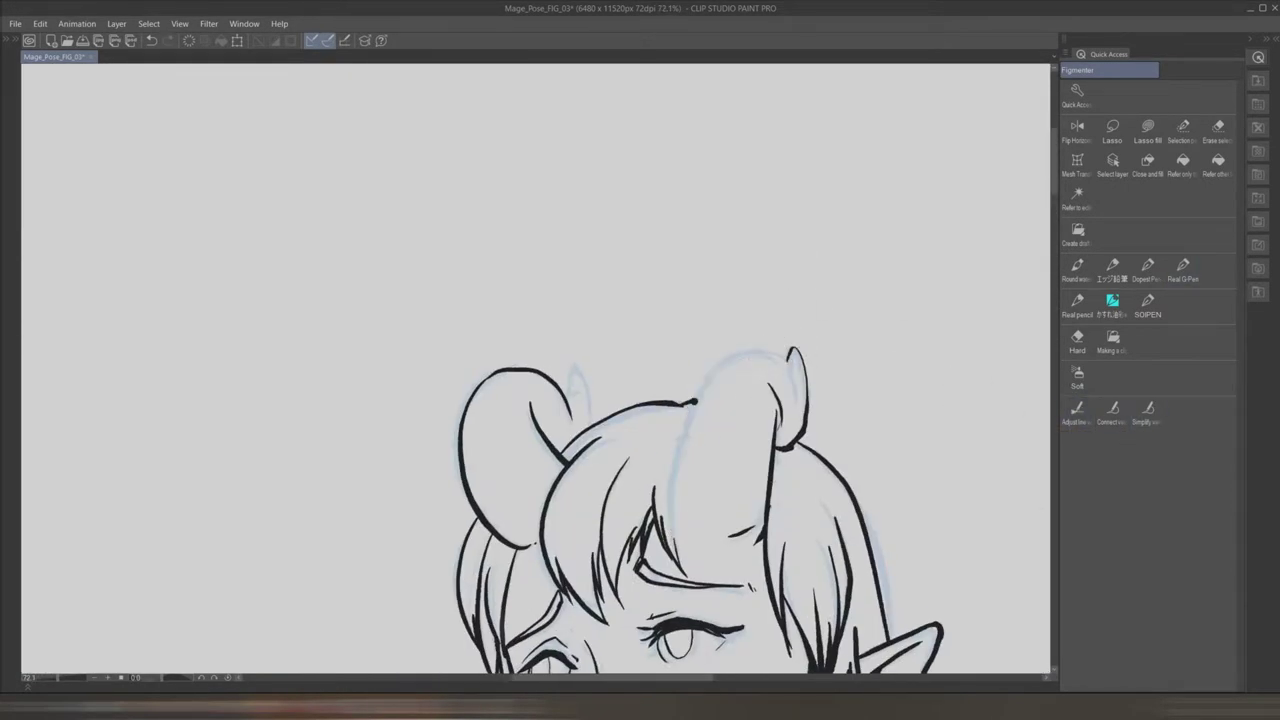
scroll(772, 398, down, 5)
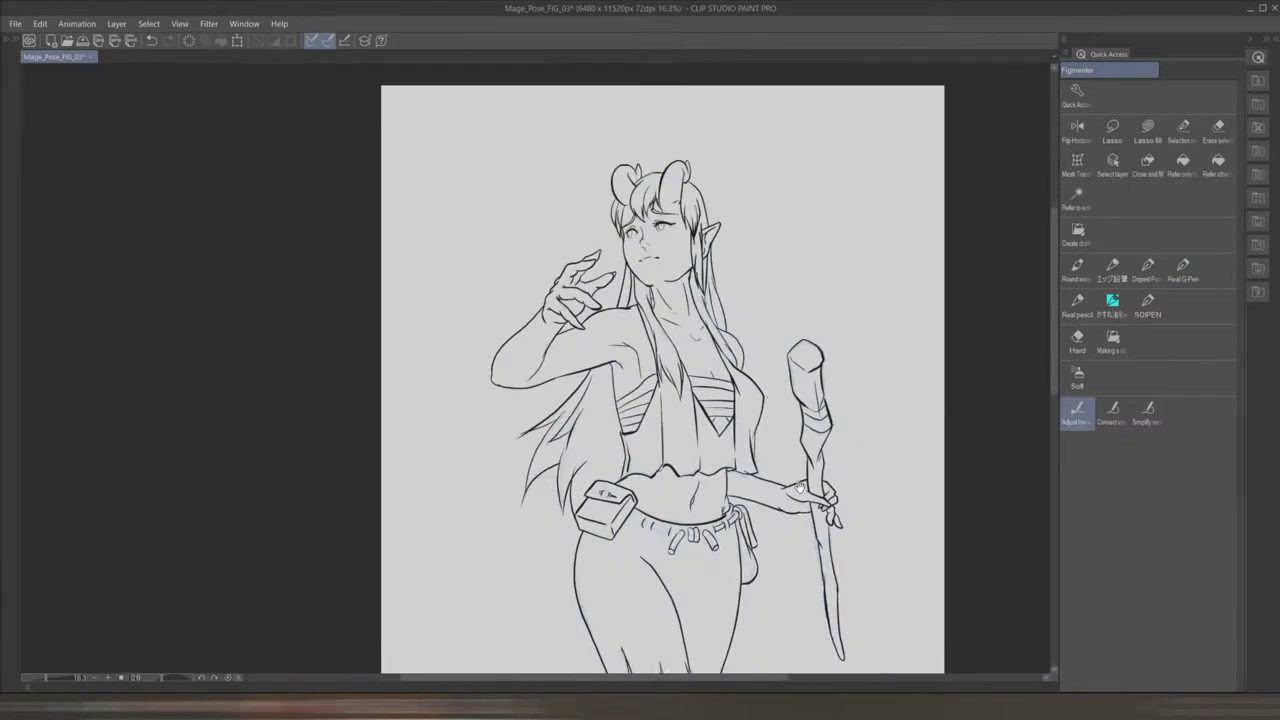
- Ink the belt's strap segments between the loops around the waist
scroll(674, 588, up, 5)
key(p)
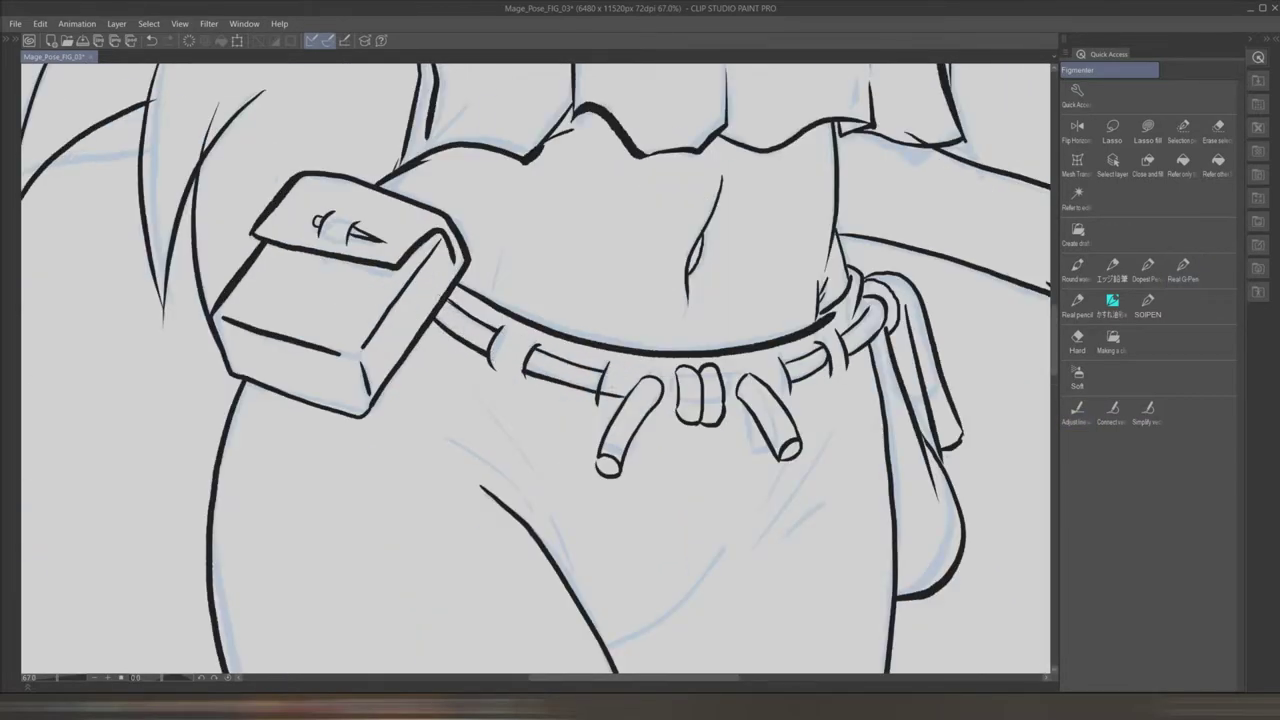
scroll(560, 330, down, 2)
- Ink the standing leg's knee, shin and calf contours and clean up its lines with the Simplify vector line tool
scroll(672, 500, down, 10)
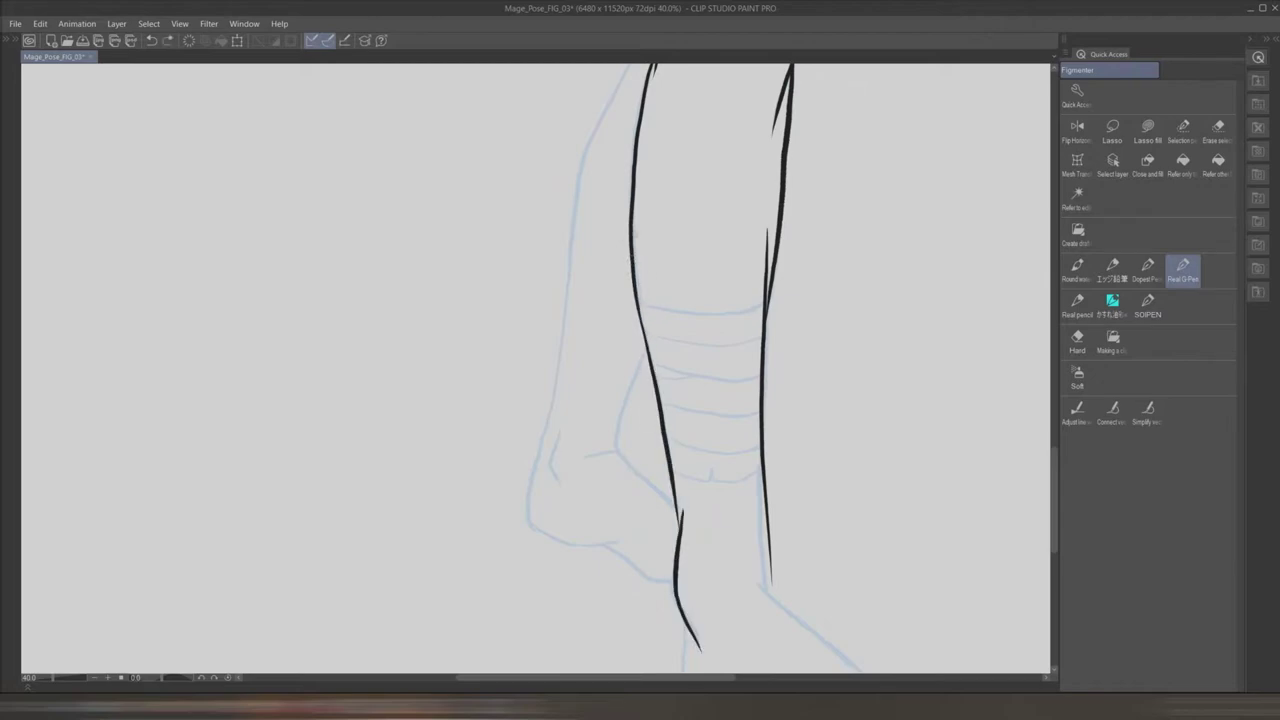
scroll(644, 276, up, 2)
scroll(680, 437, down, 3)
scroll(680, 437, up, 3)
click(1148, 407)
drag(829, 345, 829, 423)
scroll(760, 400, down, 1)
drag(700, 400, 729, 360)
click(1183, 268)
drag(731, 316, 766, 246)
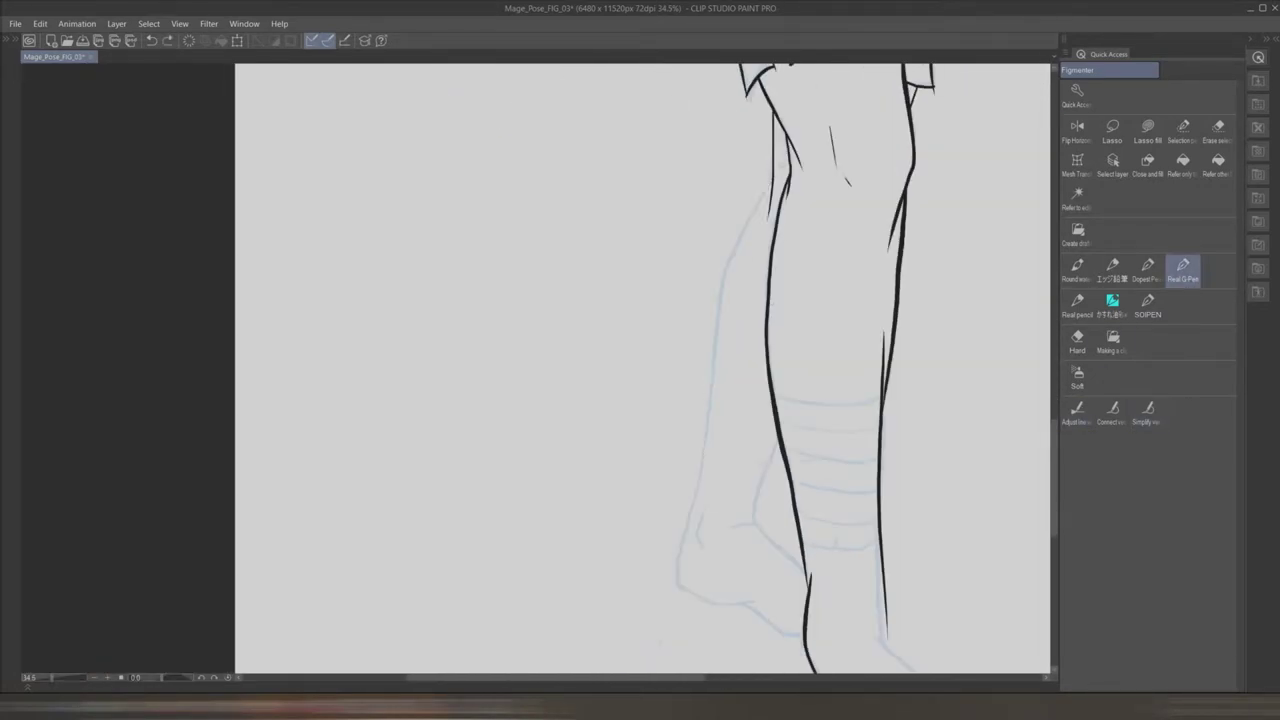
- Ink the rear leg with its raised foot, then the standing foot's outer side and toes
drag(760, 450, 685, 245)
drag(738, 445, 812, 562)
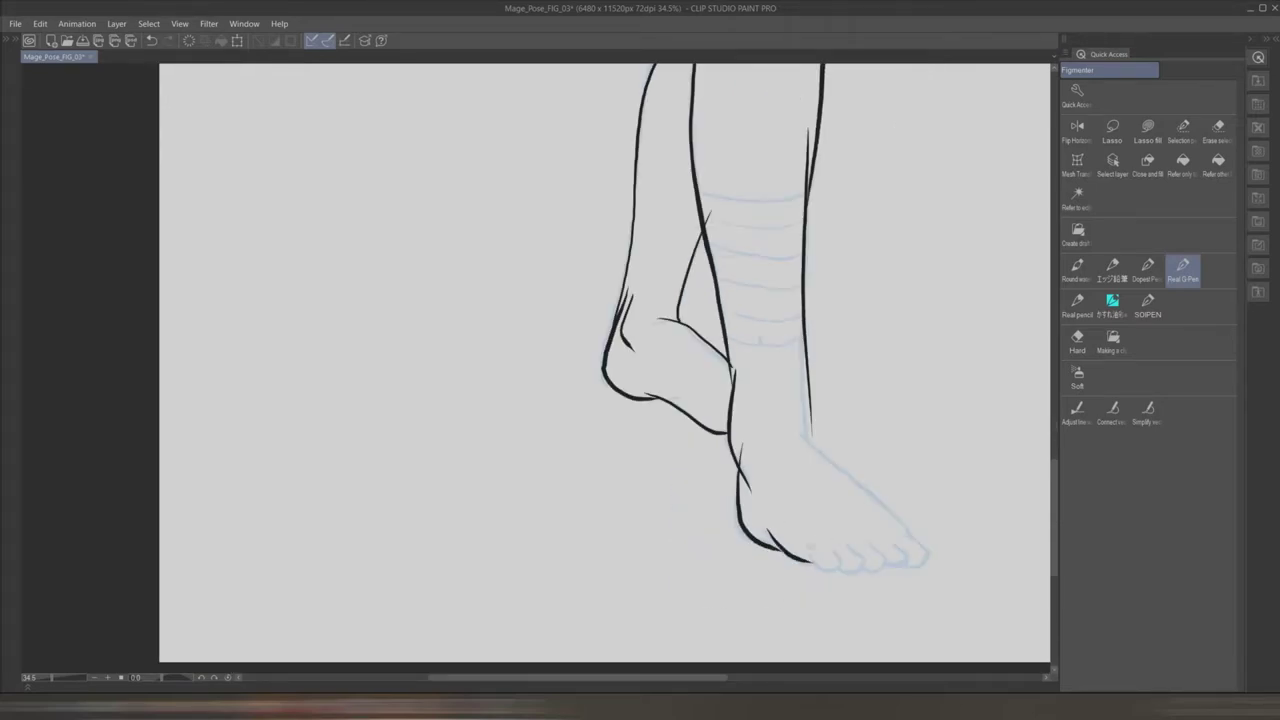
drag(905, 527, 906, 568)
- Reshape the standing leg's shin line and ink the ankle and instep so they join the foot
drag(828, 110, 814, 400)
ctrl+click(808, 418)
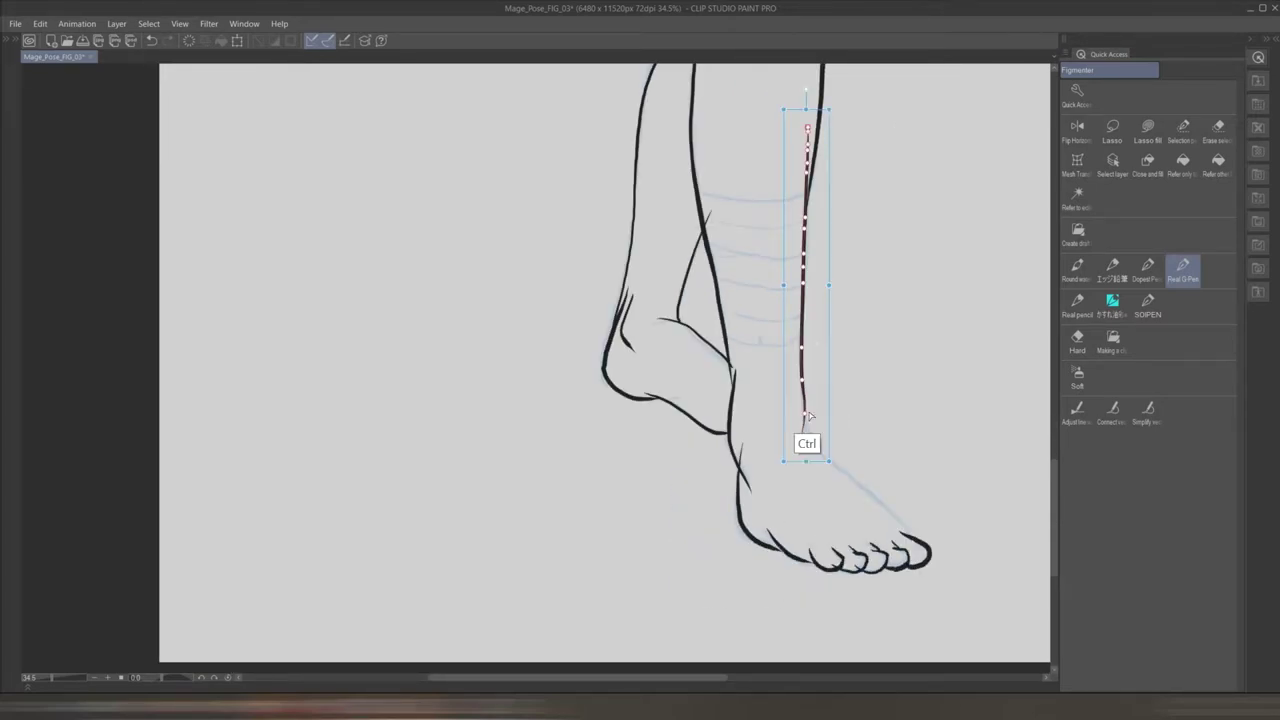
key(ctrl)
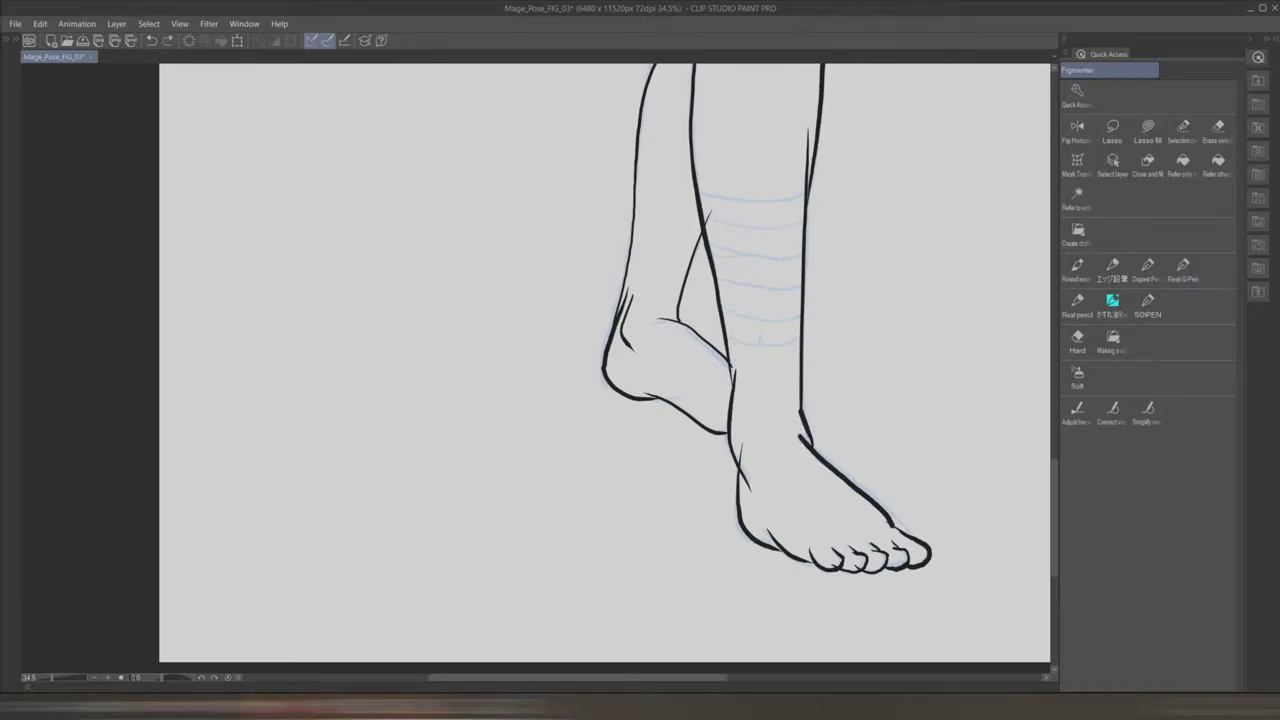
scroll(950, 497, up, 1)
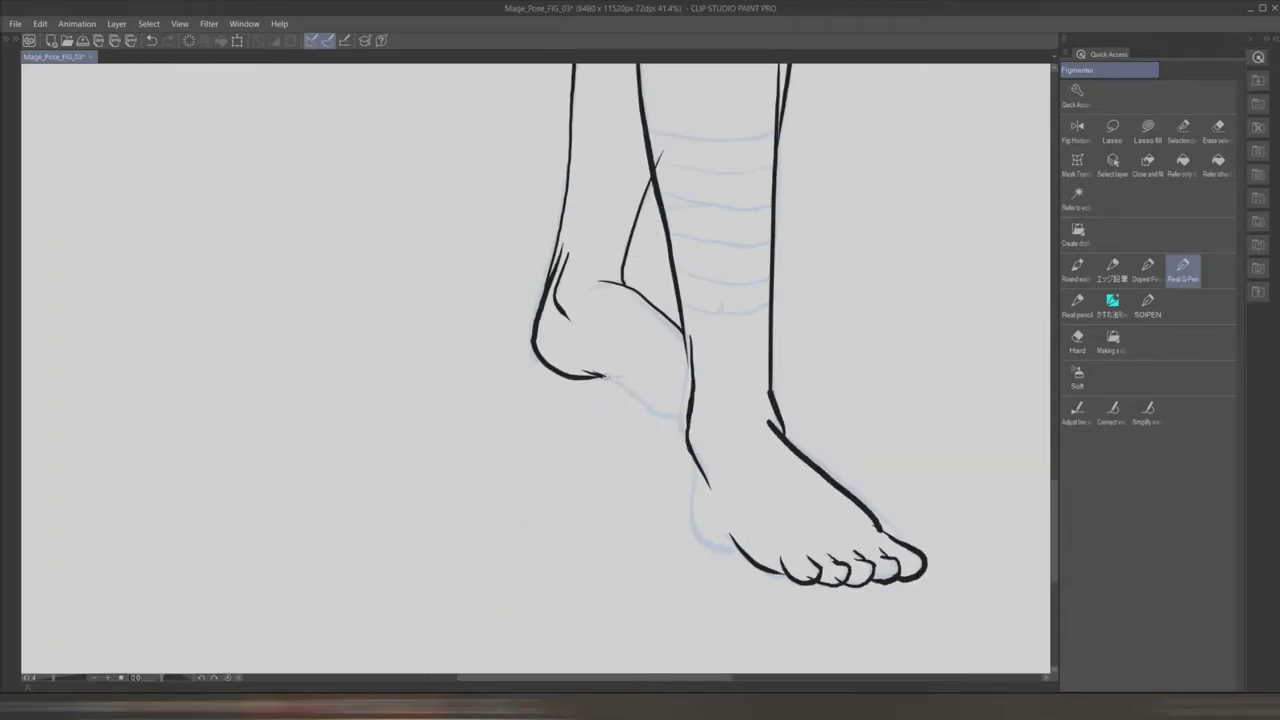
scroll(854, 366, up, 2)
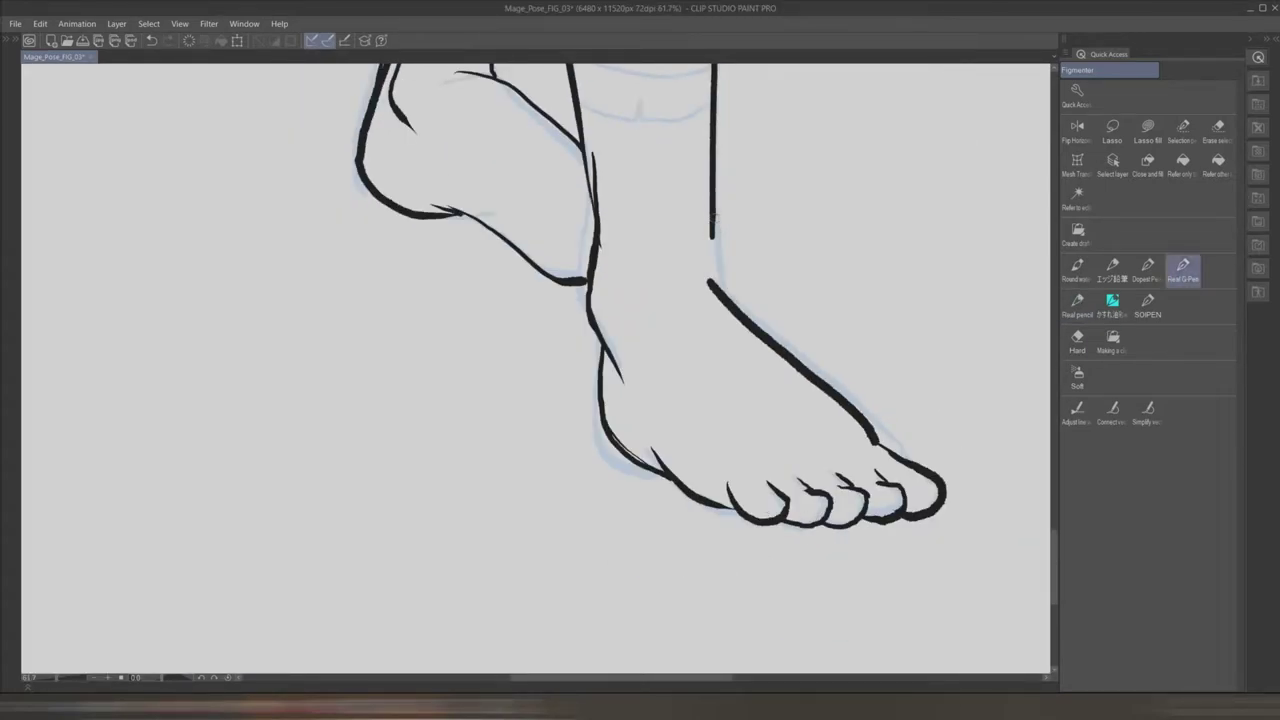
drag(712, 237, 725, 300)
drag(800, 341, 830, 370)
- Ink the bandage wraps across the standing leg's lower shin
scroll(716, 283, down, 1)
key(-)
drag(598, 332, 722, 265)
drag(618, 358, 738, 300)
drag(640, 386, 760, 340)
- Thicken the garment's edge lines, switch Adjust line width to Narrow at 8.4 and hide the draft copy layer
key(ctrl+0)
scroll(640, 350, up, 3)
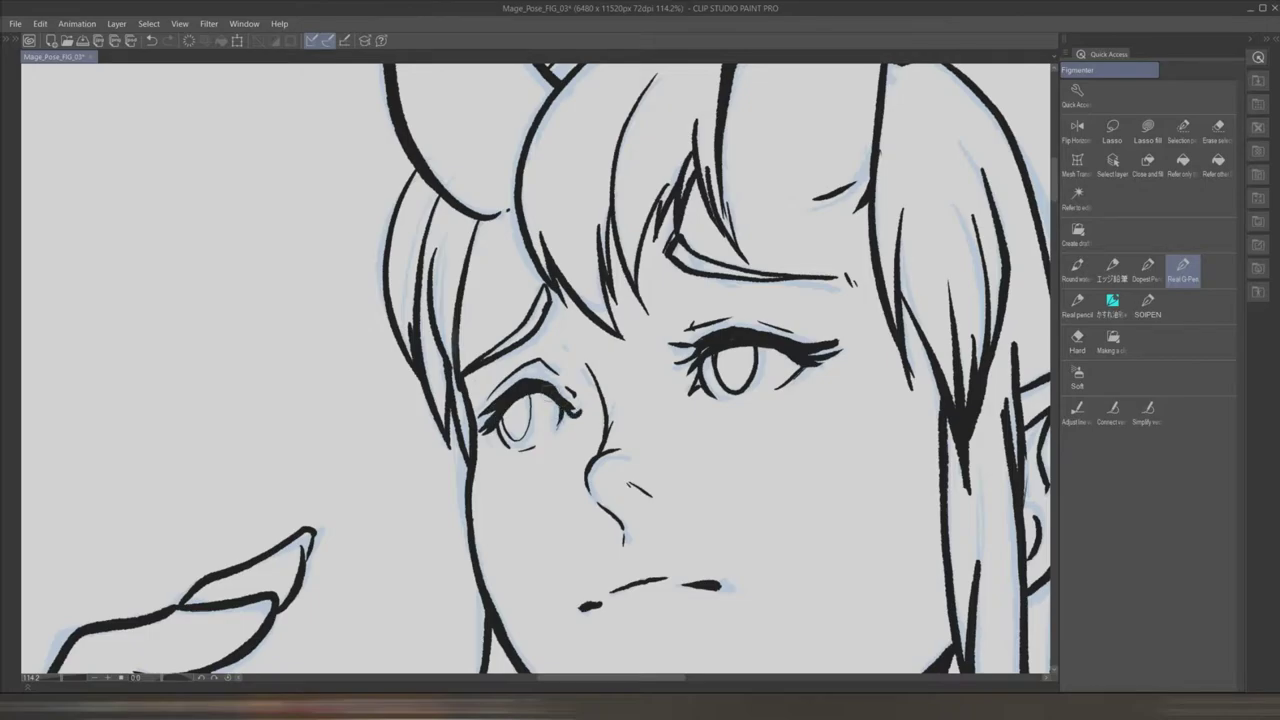
scroll(720, 386, down, 3)
key(ctrl+0)
scroll(697, 372, up, 3)
key(y)
drag(697, 372, 690, 470)
key(Tab)
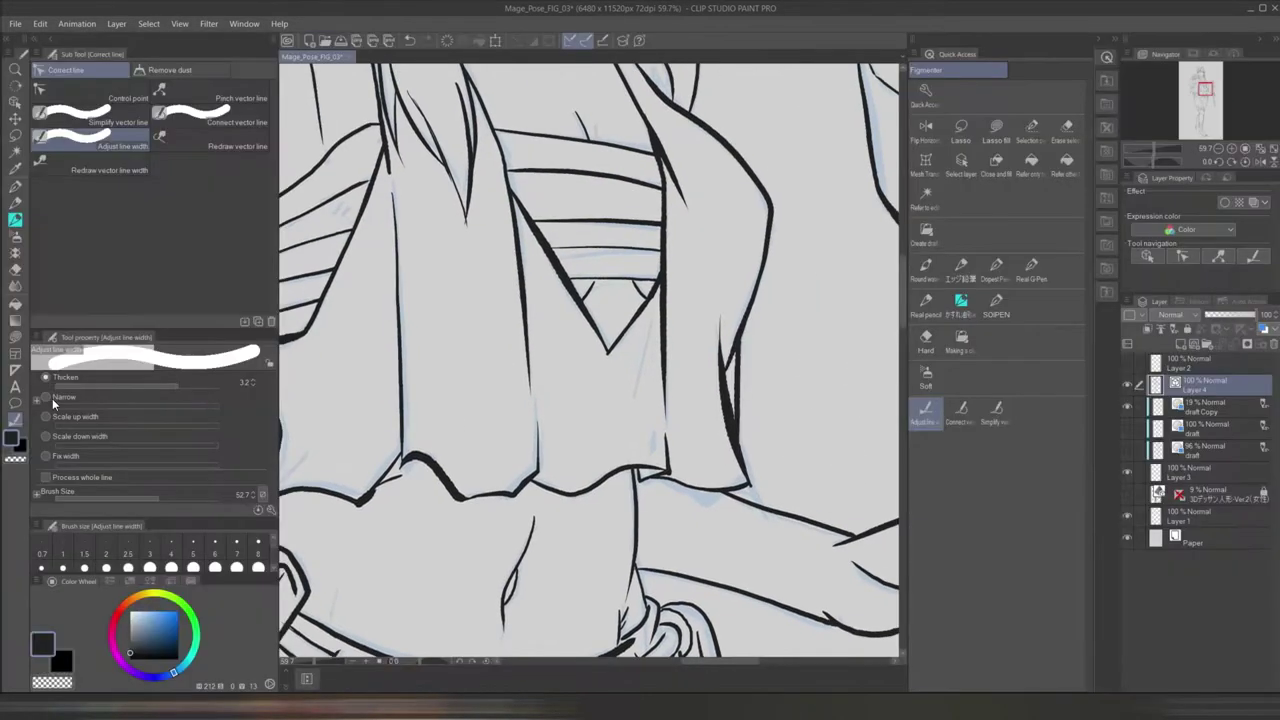
key(ctrl+0)
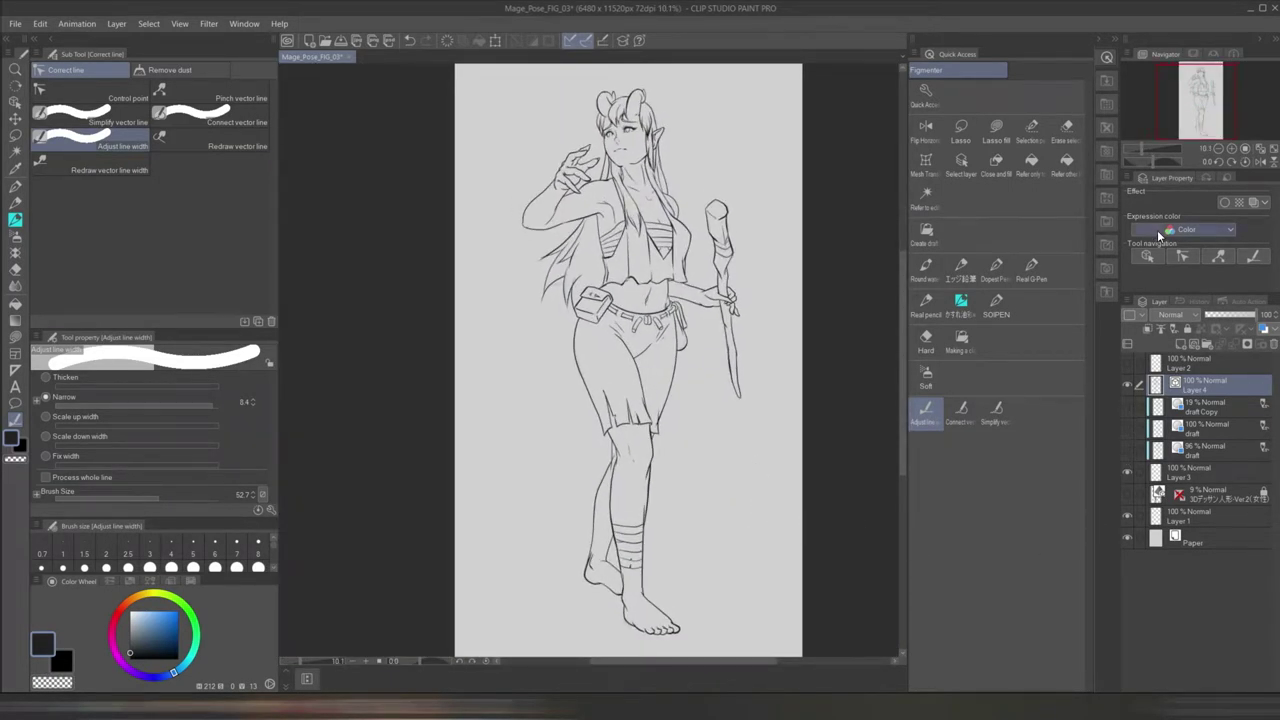
- Choose a plum drawing colour and set the Fill tool to refer other layers, limited to the reference layer
key(e)
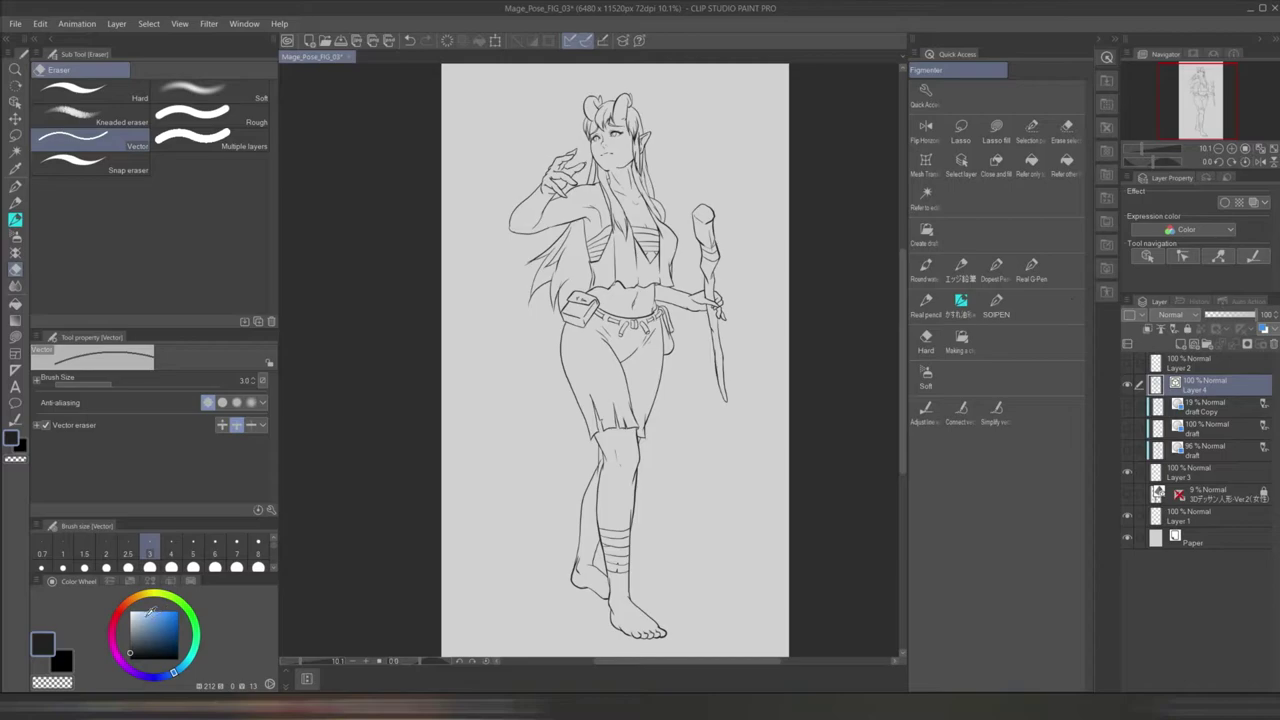
drag(120, 609, 112, 631)
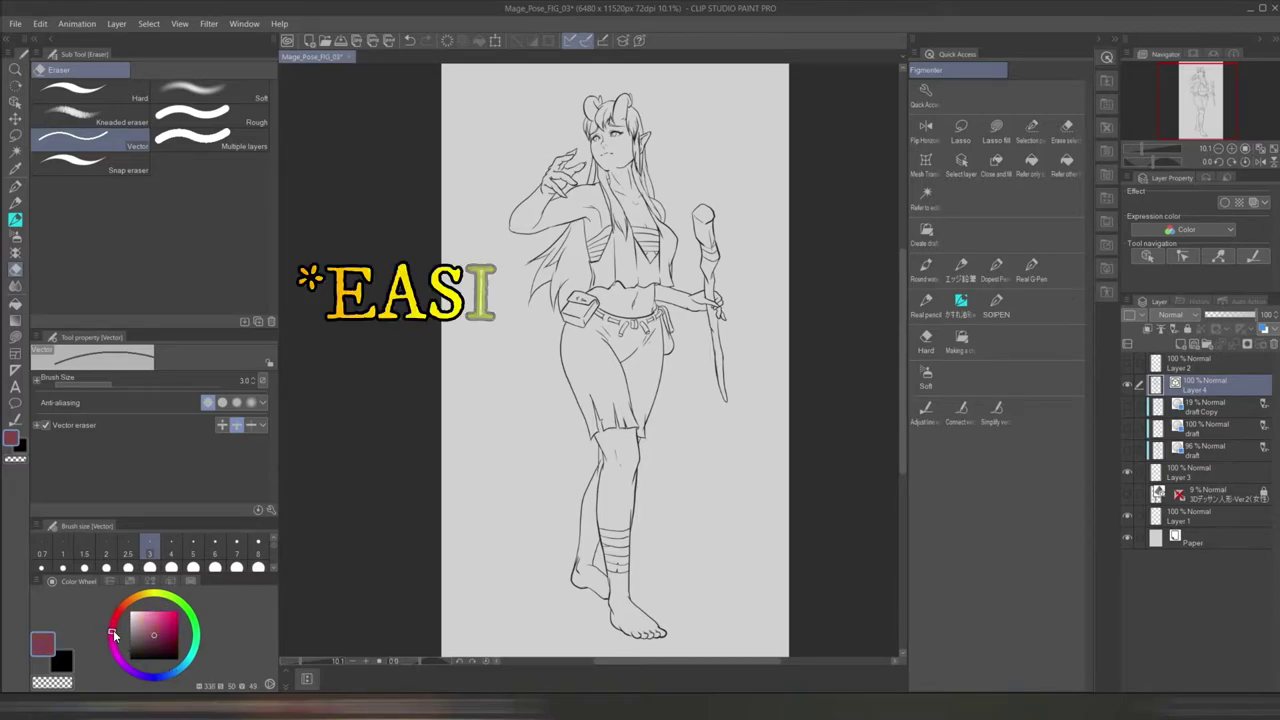
click(16, 302)
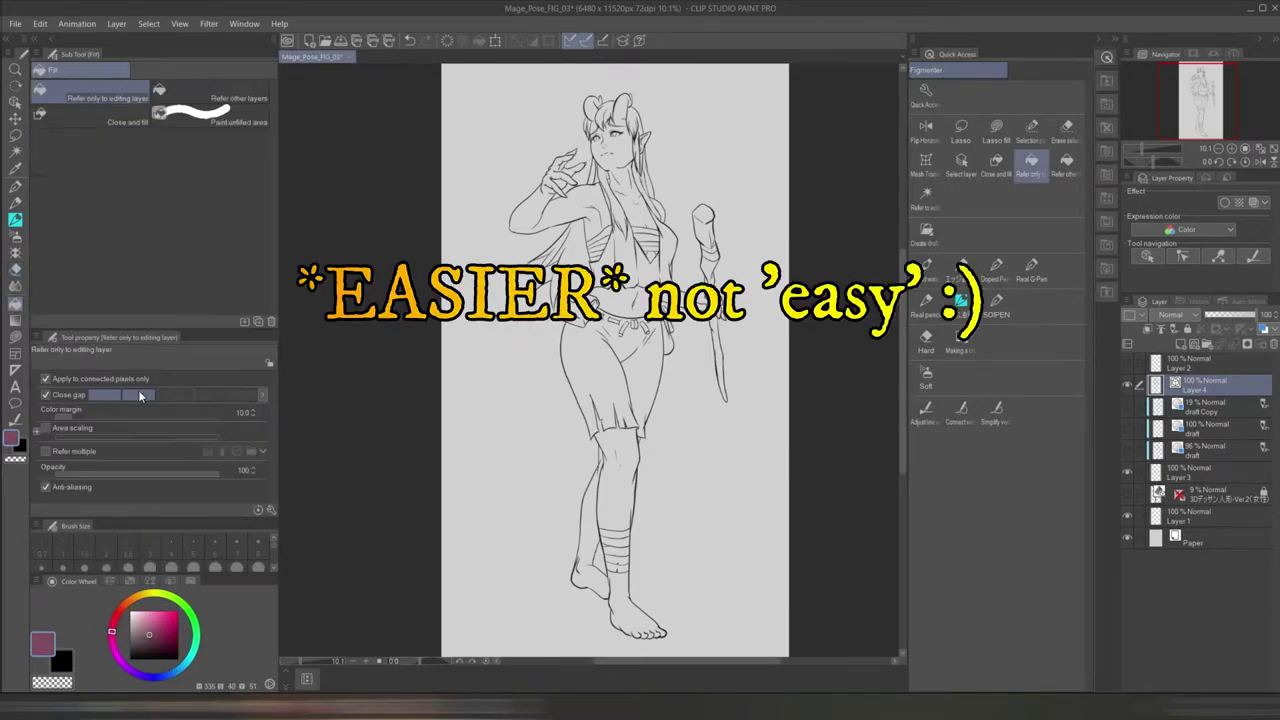
click(259, 99)
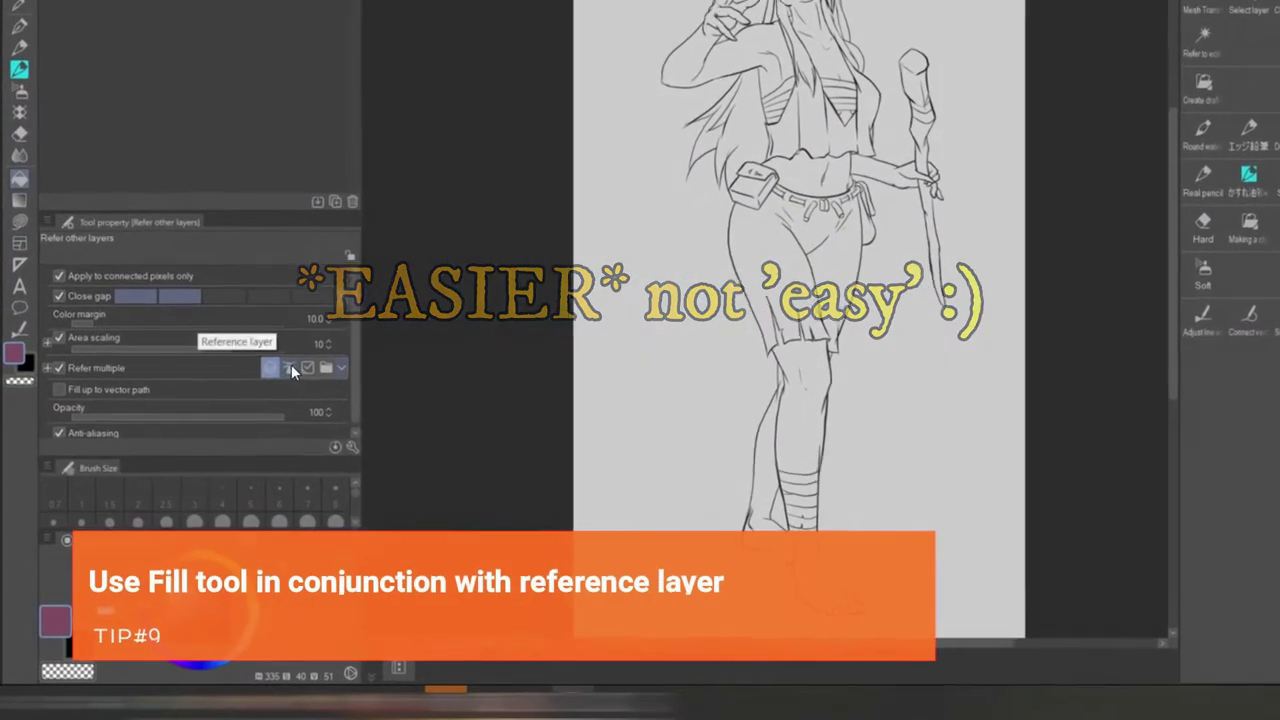
click(291, 368)
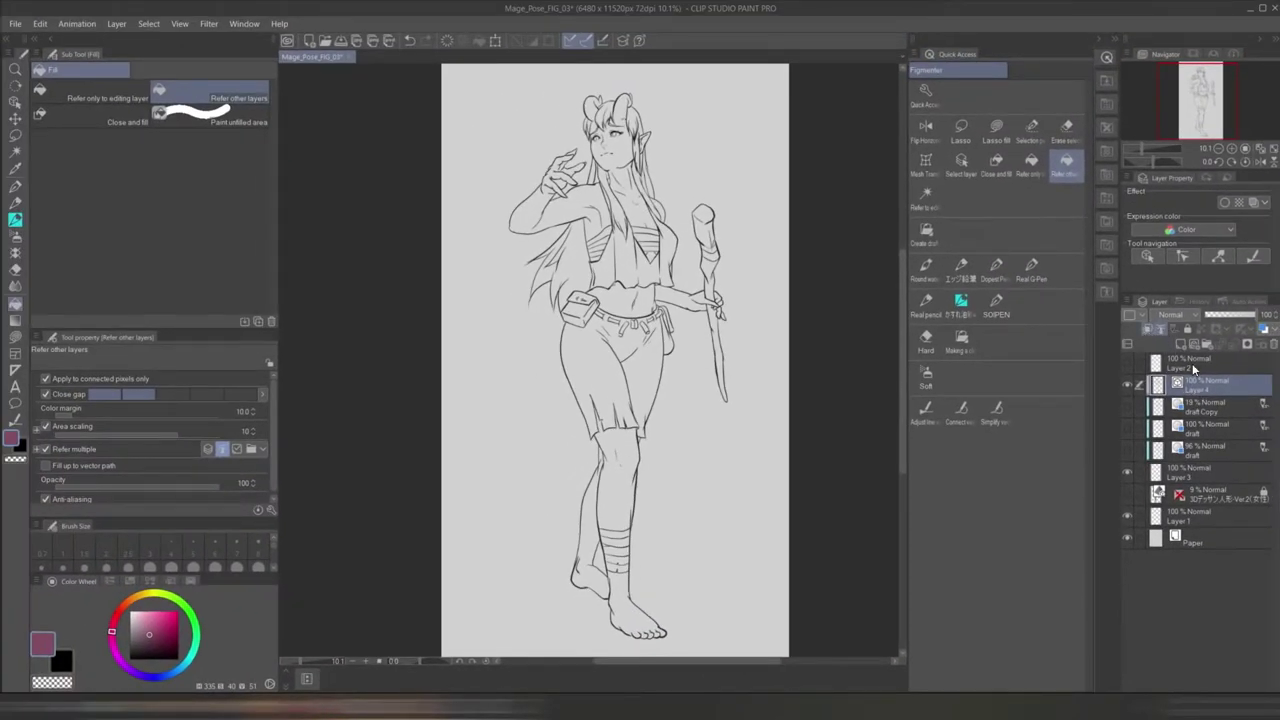
- Make the line art the reference layer, add a new layer beneath it and fill the skin and horns plum
key(ctrl+shift+n)
drag(1200, 381, 1203, 413)
mouse_move(622, 449)
mouse_down()
mouse_move(640, 197)
mouse_move(598, 103)
mouse_up()
scroll(687, 242, up, 5)
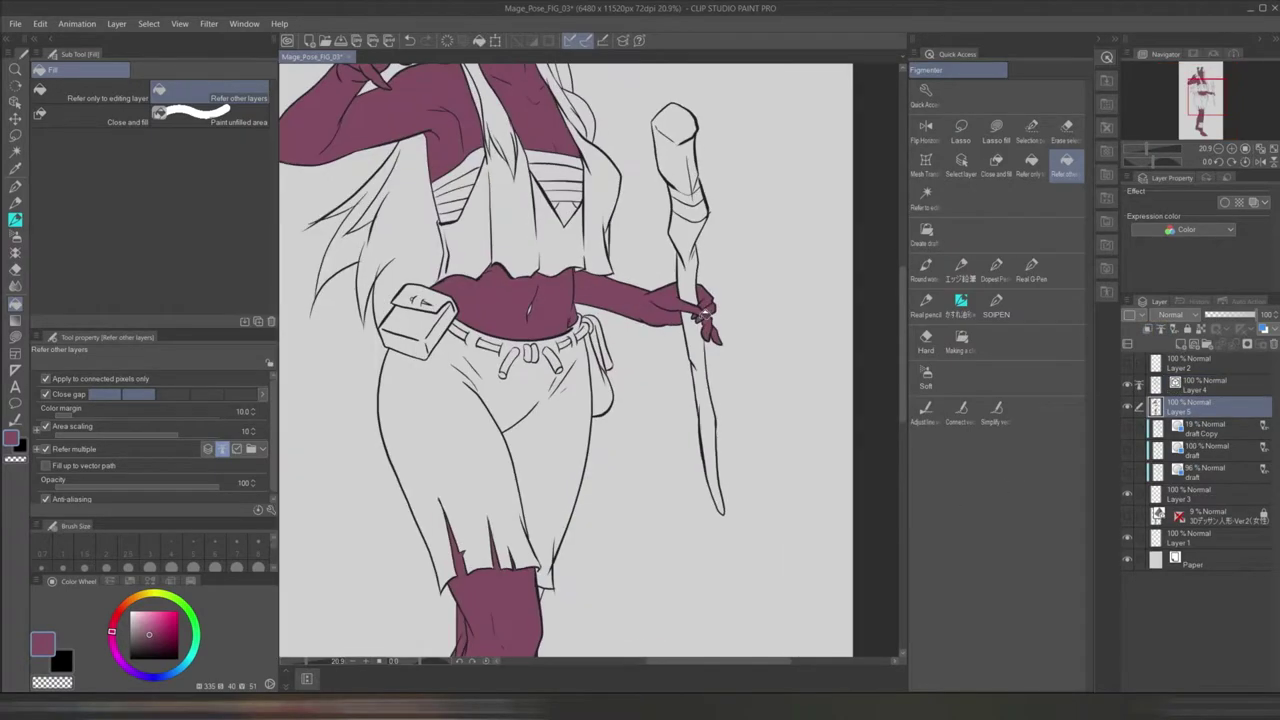
scroll(620, 335, down, 2)
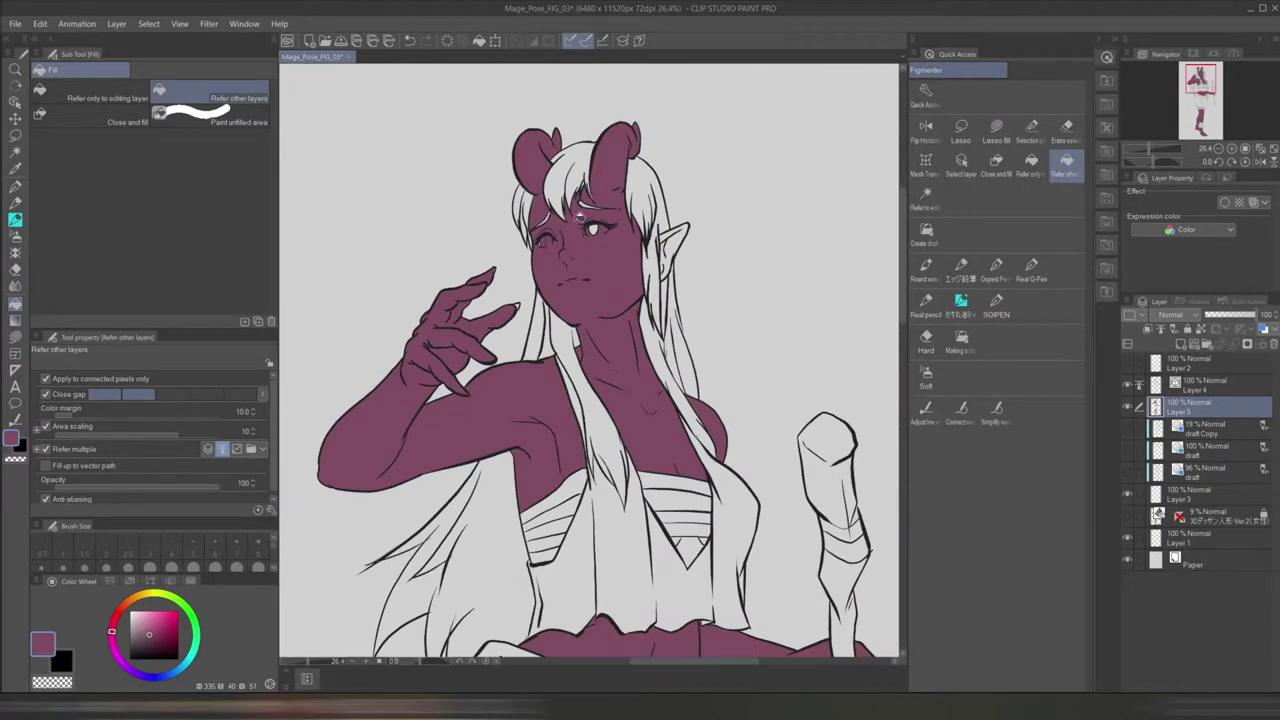
- Fill the remaining eye areas of the face with the plum skin colour
scroll(550, 235, up, 6)
scroll(660, 230, down, 4)
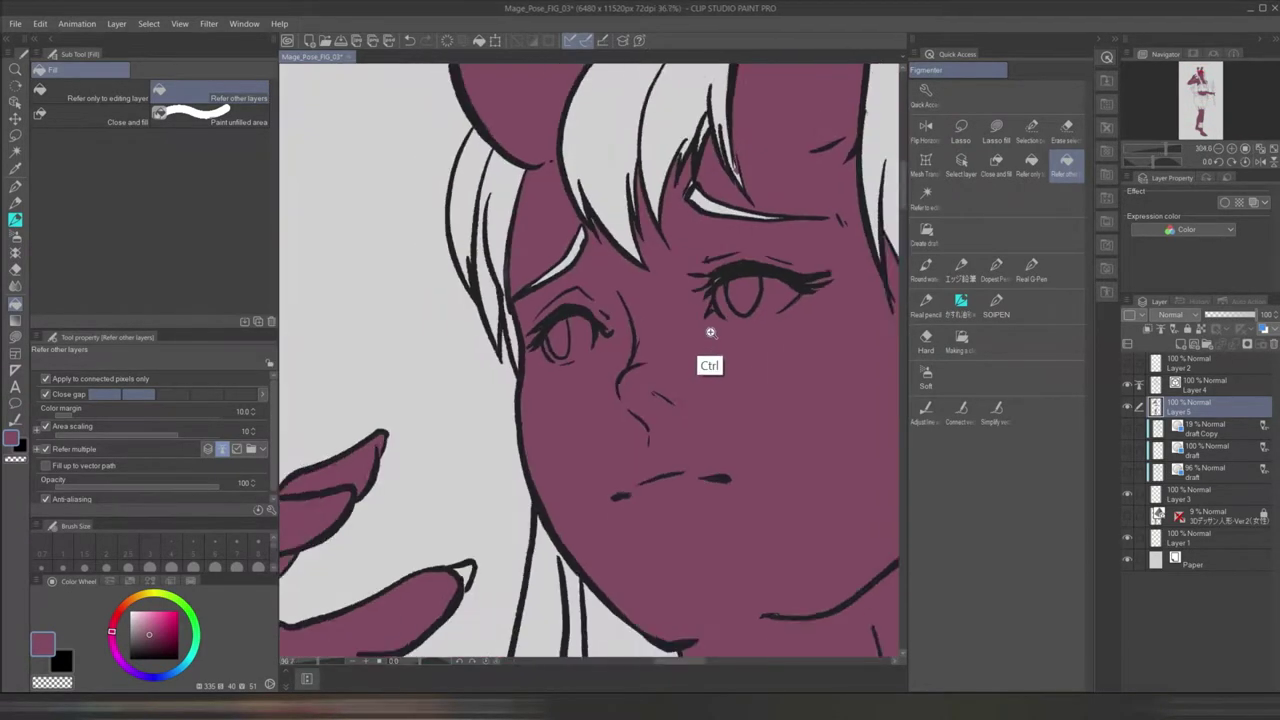
key(p)
scroll(685, 357, down, 4)
scroll(685, 357, down, 2)
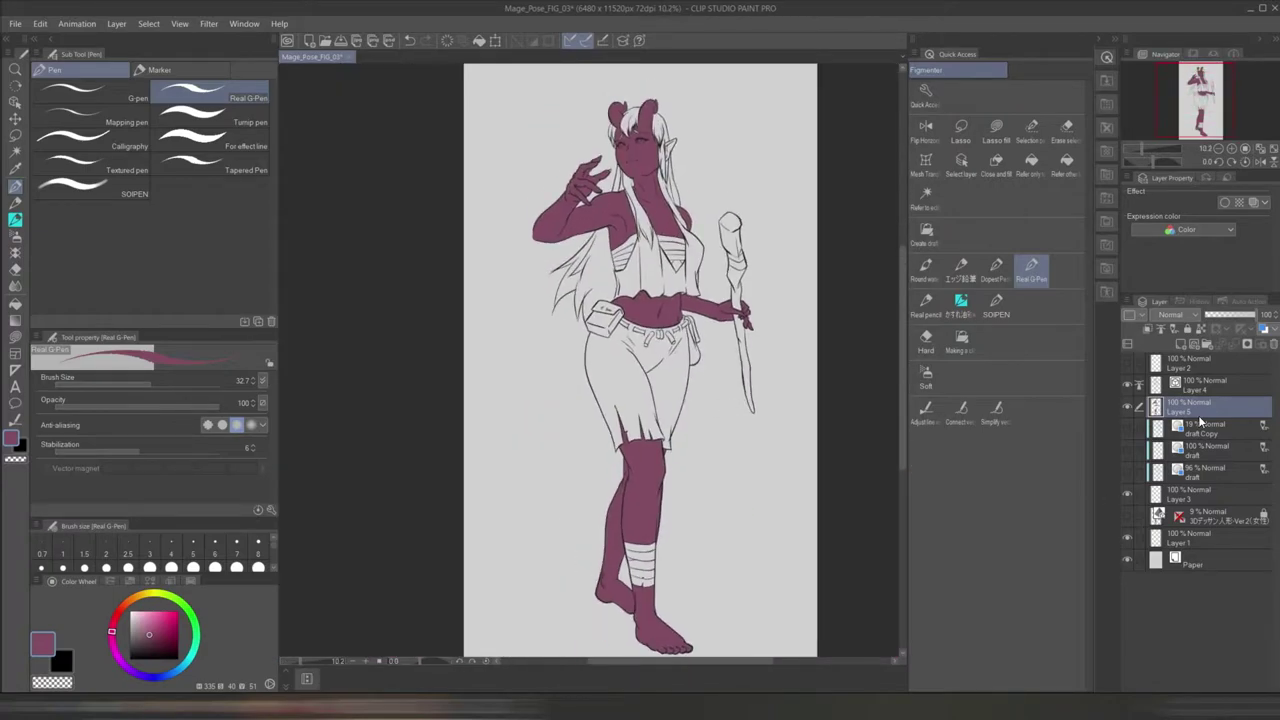
- Add a layer above the skin and fill the top green, trousers dark olive, belt pouch brown and hanging pouch khaki
click(1180, 346)
scroll(640, 360, up, 2)
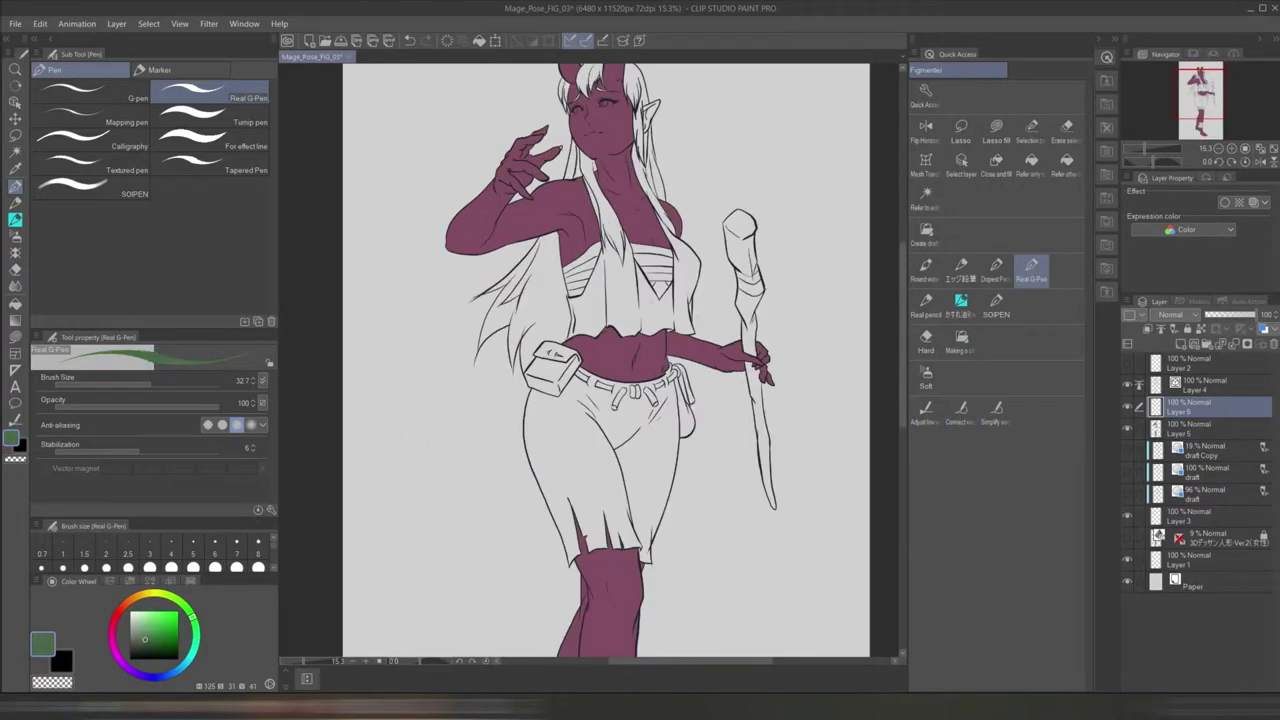
click(1066, 165)
click(630, 280)
click(590, 460)
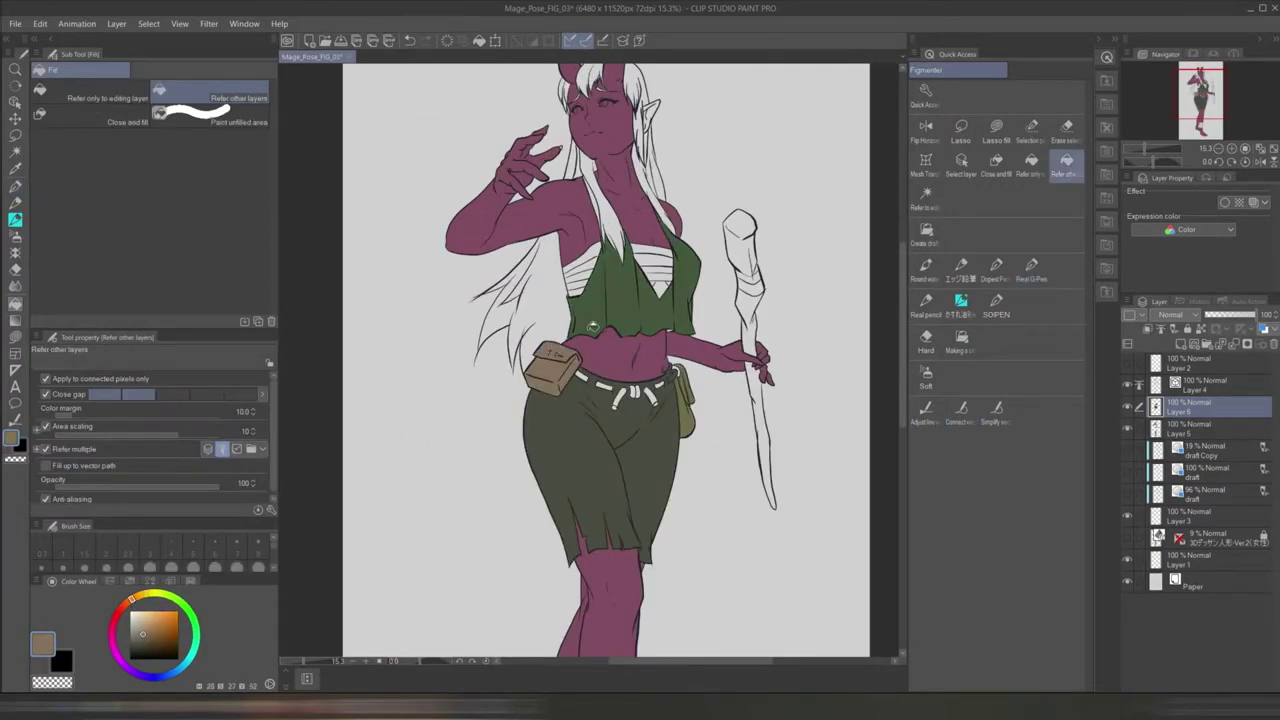
- Pick the dark line colour and patch the line art around the belt with the Real G-Pen
scroll(700, 470, up, 6)
key(p)
alt+click(710, 478)
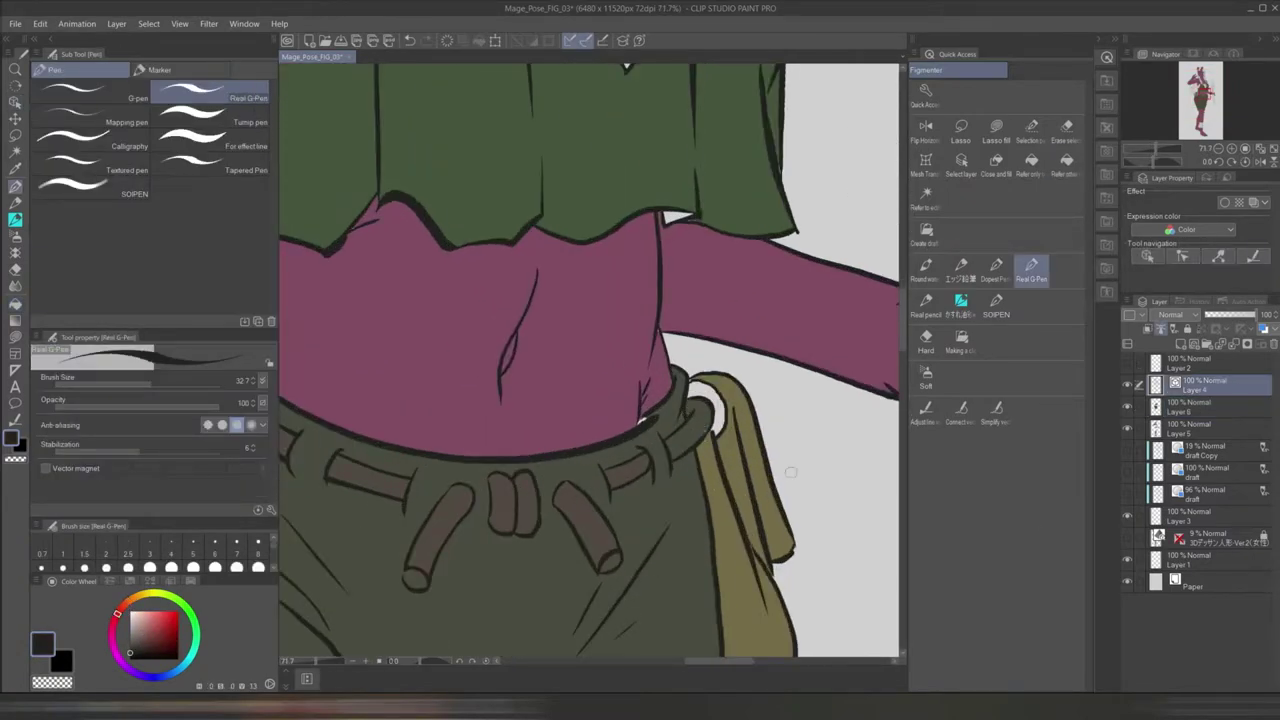
scroll(700, 470, down, 2)
- Refill the belt, box pouch, hanging pouch and its straps with the trousers' dark olive on the clothing layer
click(1200, 406)
key(g)
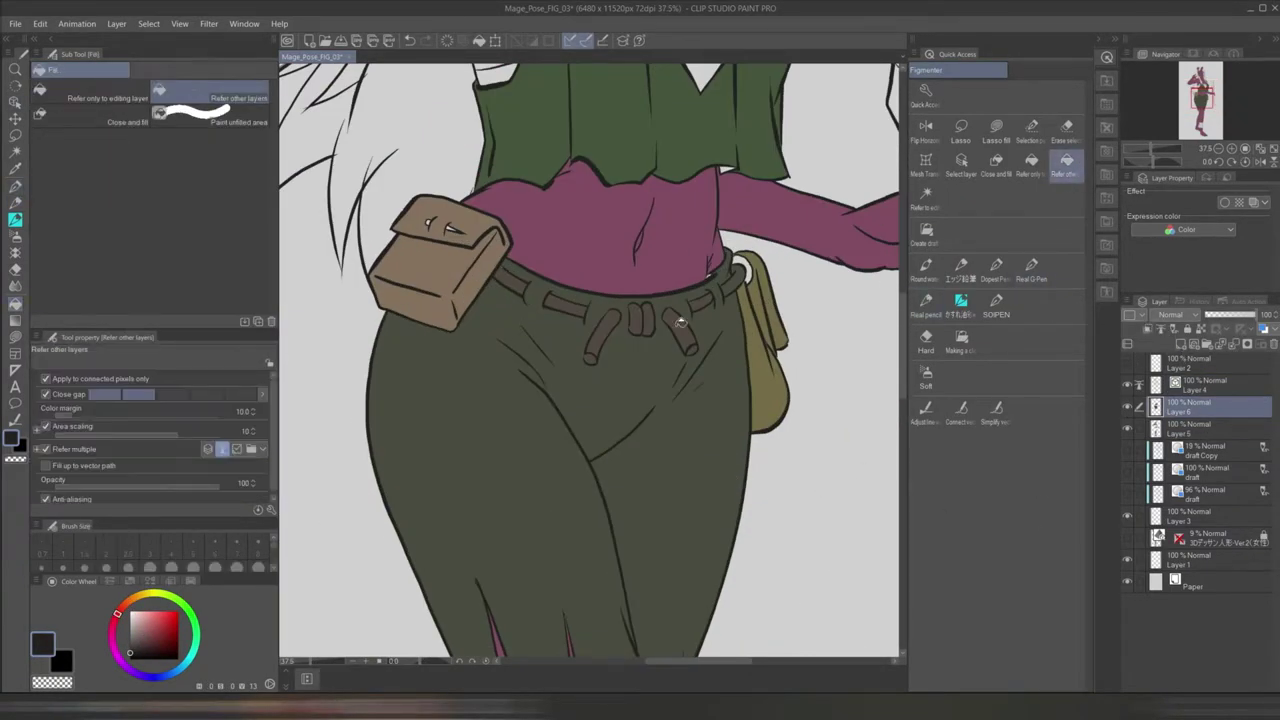
drag(445, 222, 485, 277)
click(485, 277)
click(800, 420)
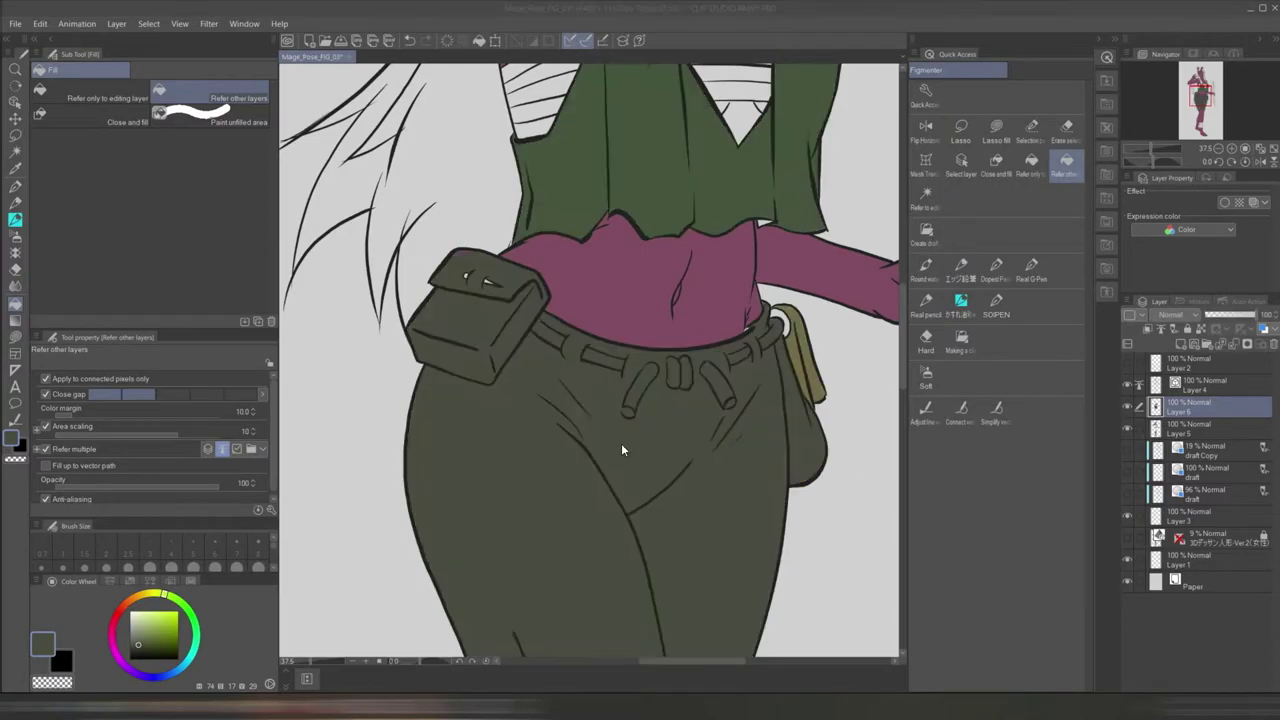
scroll(730, 430, down, 3)
drag(730, 385, 730, 565)
- Add a new layer beneath the skin layer and fill the hair with a near-black violet
key(ctrl+shift+n)
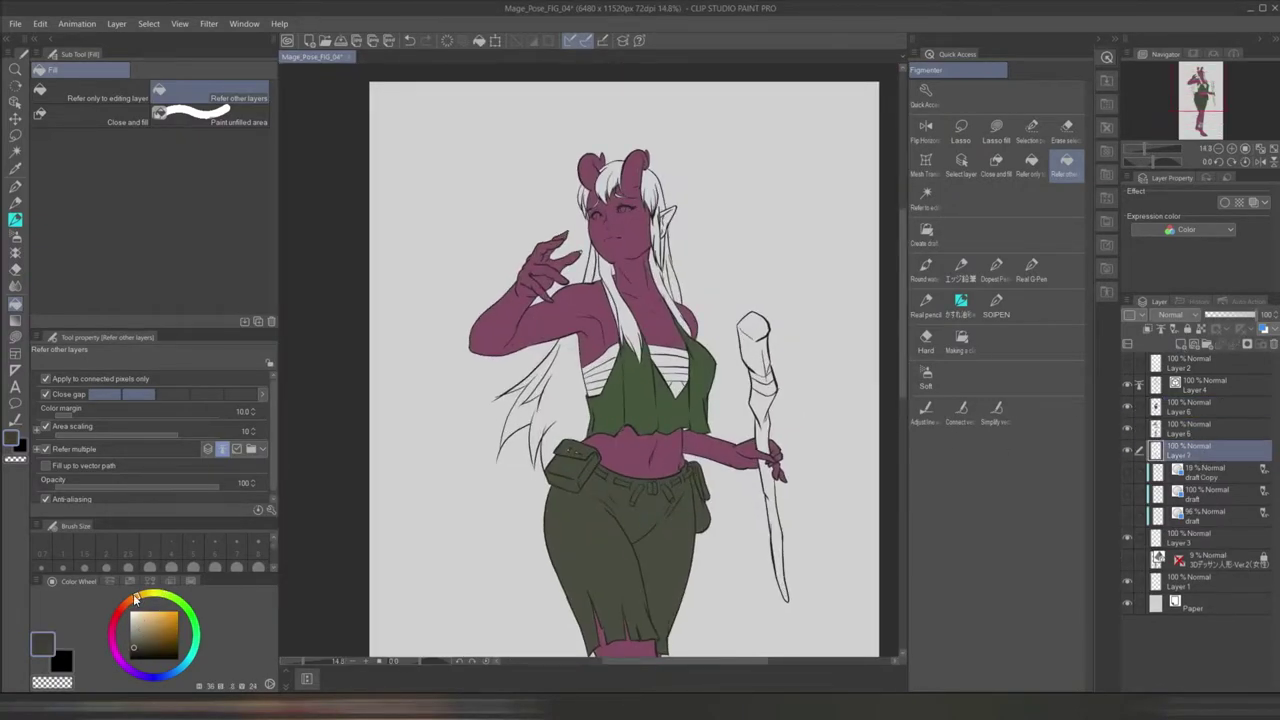
click(545, 400)
click(615, 300)
- Use the Paint unfilled area tool to fill the missed gap in the bangs with plum
scroll(738, 338, up, 6)
scroll(738, 338, down, 3)
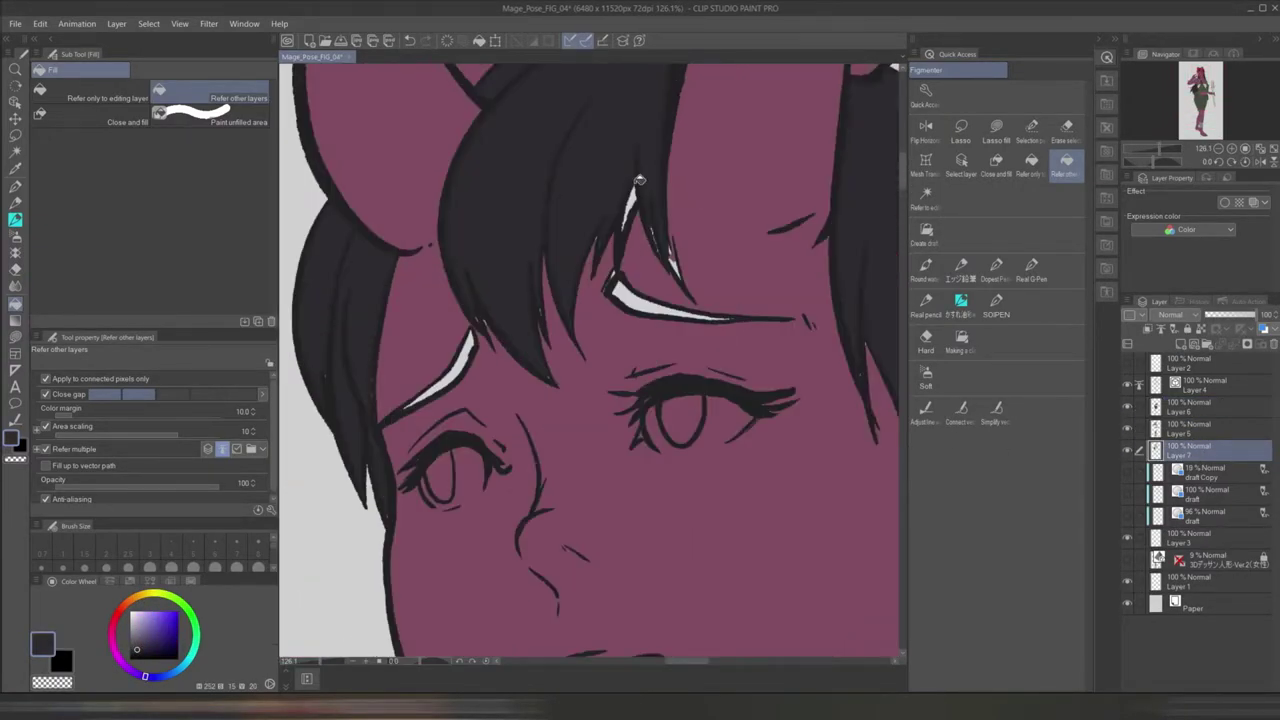
click(253, 122)
drag(700, 345, 670, 287)
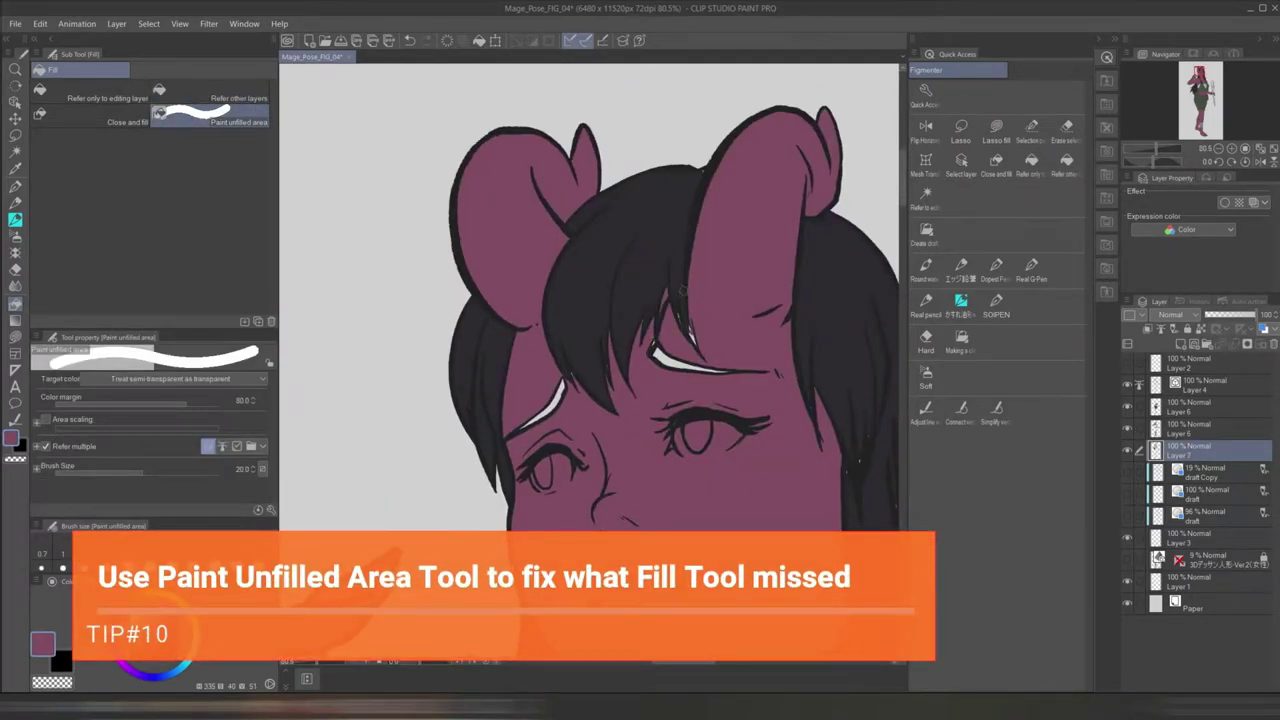
alt+click(697, 312)
scroll(680, 300, up, 2)
- Paint the unfilled eyebrows and leftover slivers in the bangs and side hair near-black with Paint unfilled area
drag(663, 286, 668, 293)
drag(545, 410, 548, 405)
mouse_move(640, 395)
mouse_down()
mouse_move(658, 357)
mouse_move(690, 340)
mouse_up()
mouse_move(690, 340)
mouse_down()
mouse_move(746, 309)
mouse_move(770, 415)
mouse_up()
drag(770, 415, 735, 480)
drag(718, 425, 731, 540)
drag(634, 337, 674, 524)
drag(538, 412, 550, 488)
drag(508, 229, 510, 232)
drag(594, 250, 625, 435)
drag(668, 285, 692, 400)
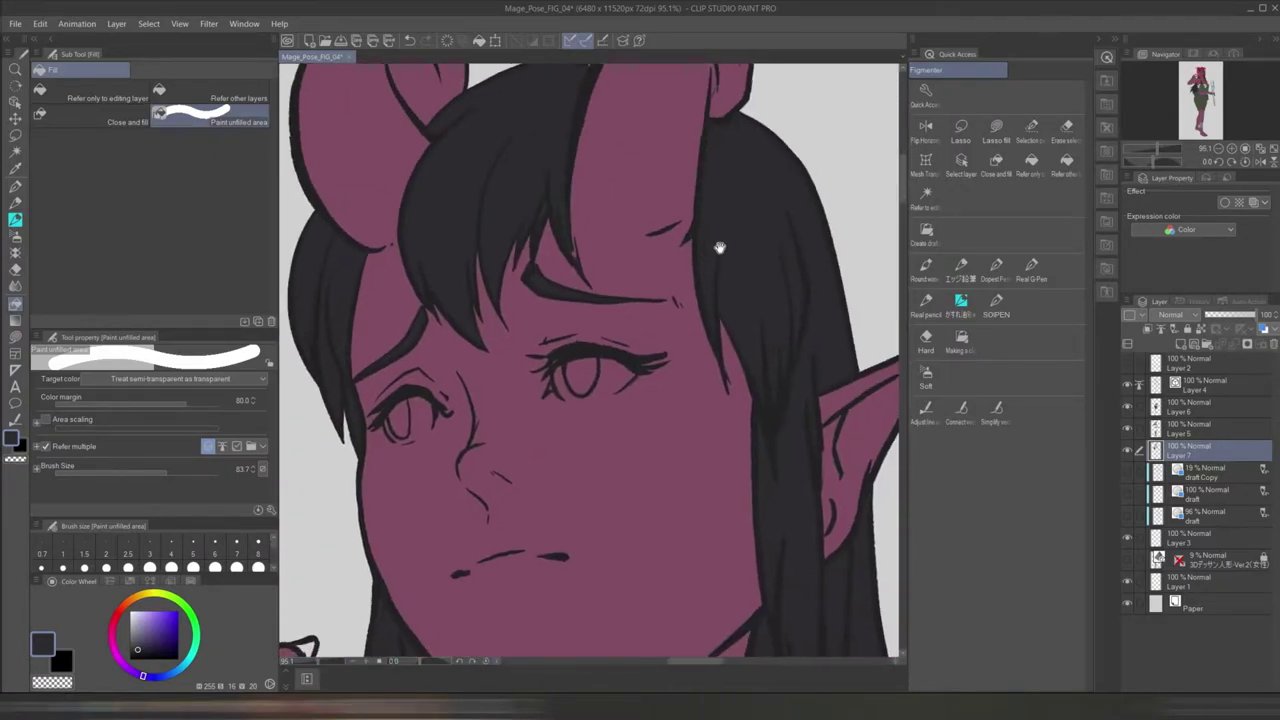
- Trim the stray outline ends around the hair tips on the line-art layer with the vector eraser
drag(452, 268, 557, 217)
key(e)
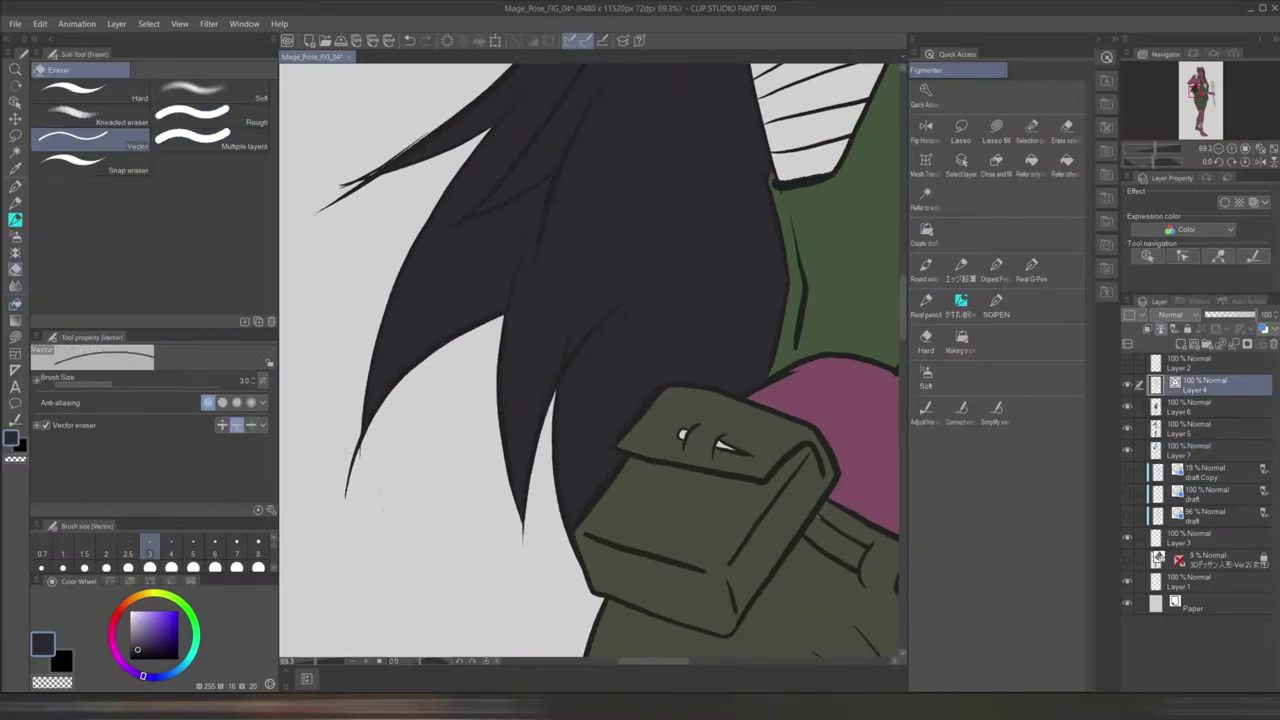
drag(376, 432, 528, 537)
scroll(528, 537, down, 5)
- Fill missed gaps around the torn hem of the green top with the sampled skin and clothing colours
click(1200, 405)
click(1067, 128)
click(1067, 160)
scroll(700, 450, up, 3)
drag(770, 545, 766, 491)
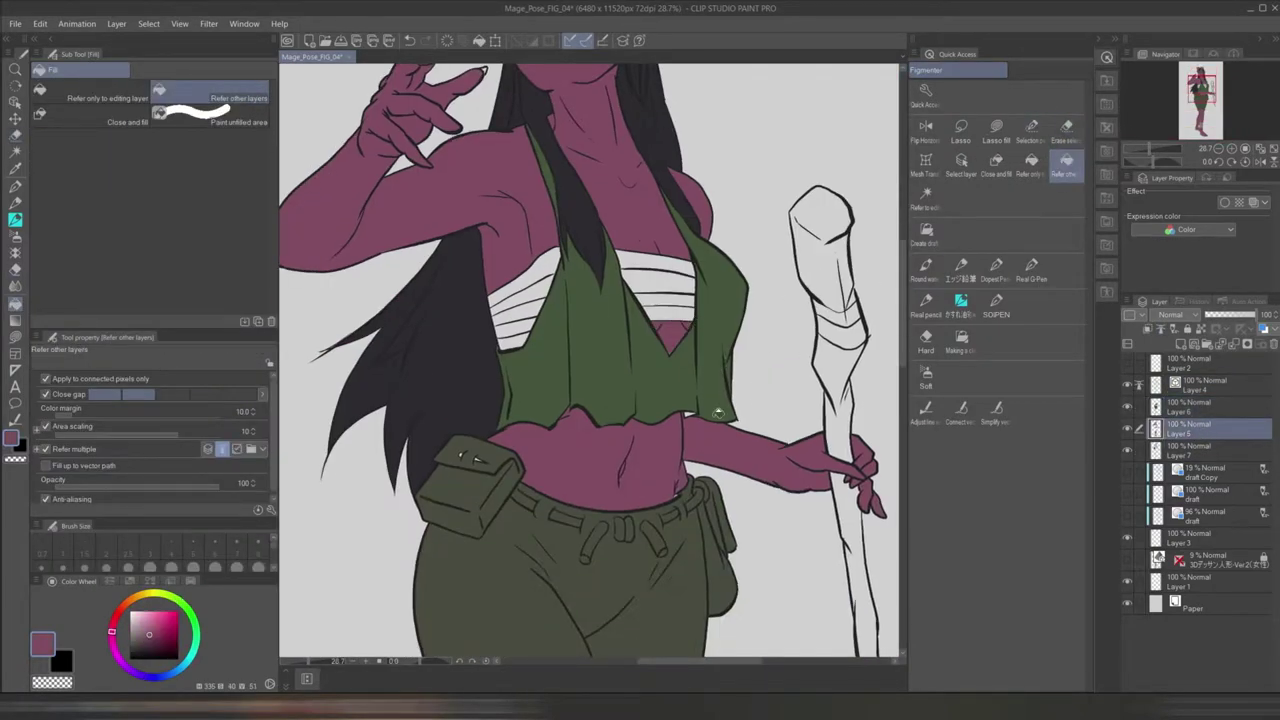
scroll(766, 491, up, 4)
scroll(806, 466, down, 6)
key(e)
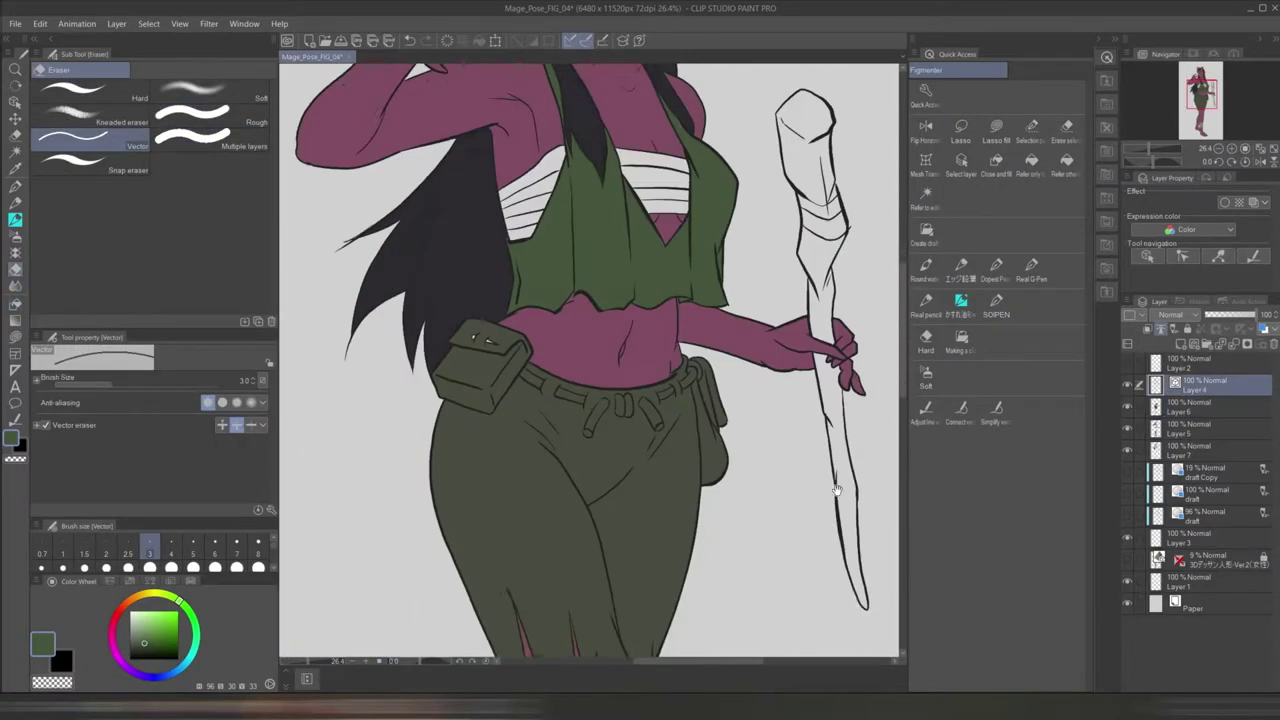
- Add a new layer between the clothing and skin layers and set a muted tan as the bandage colour
key(ctrl+shift+n)
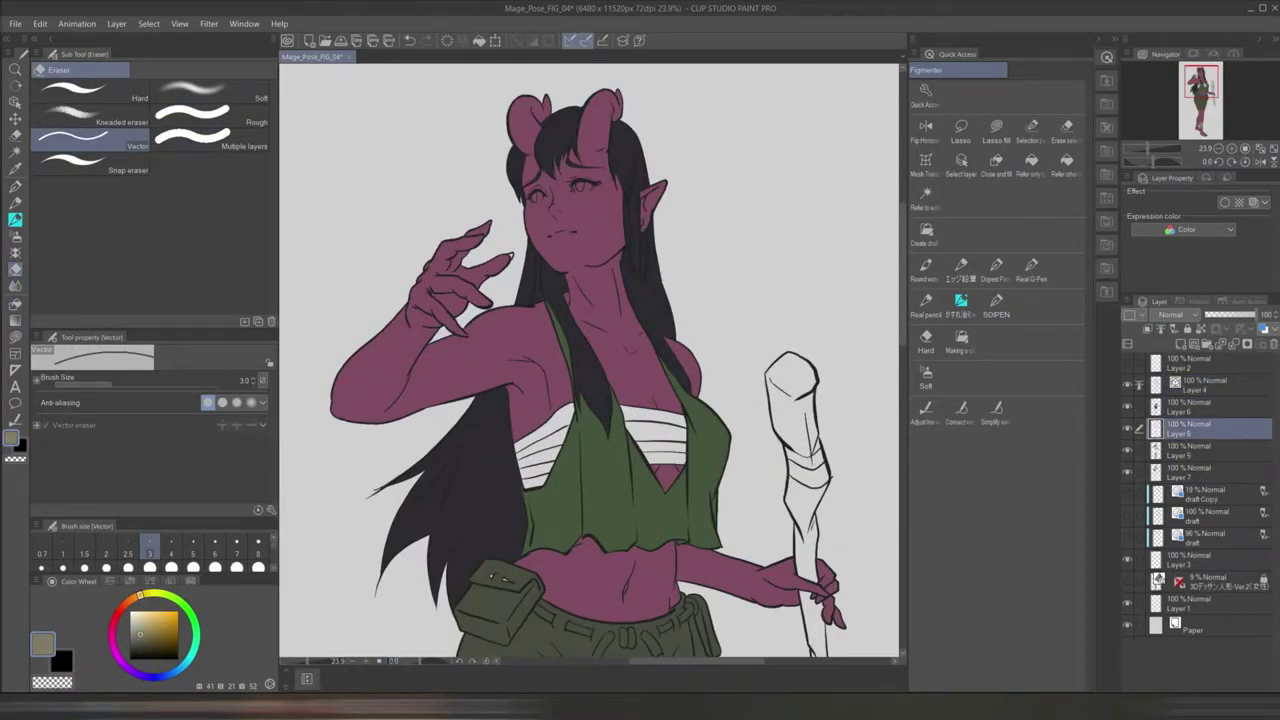
click(1067, 160)
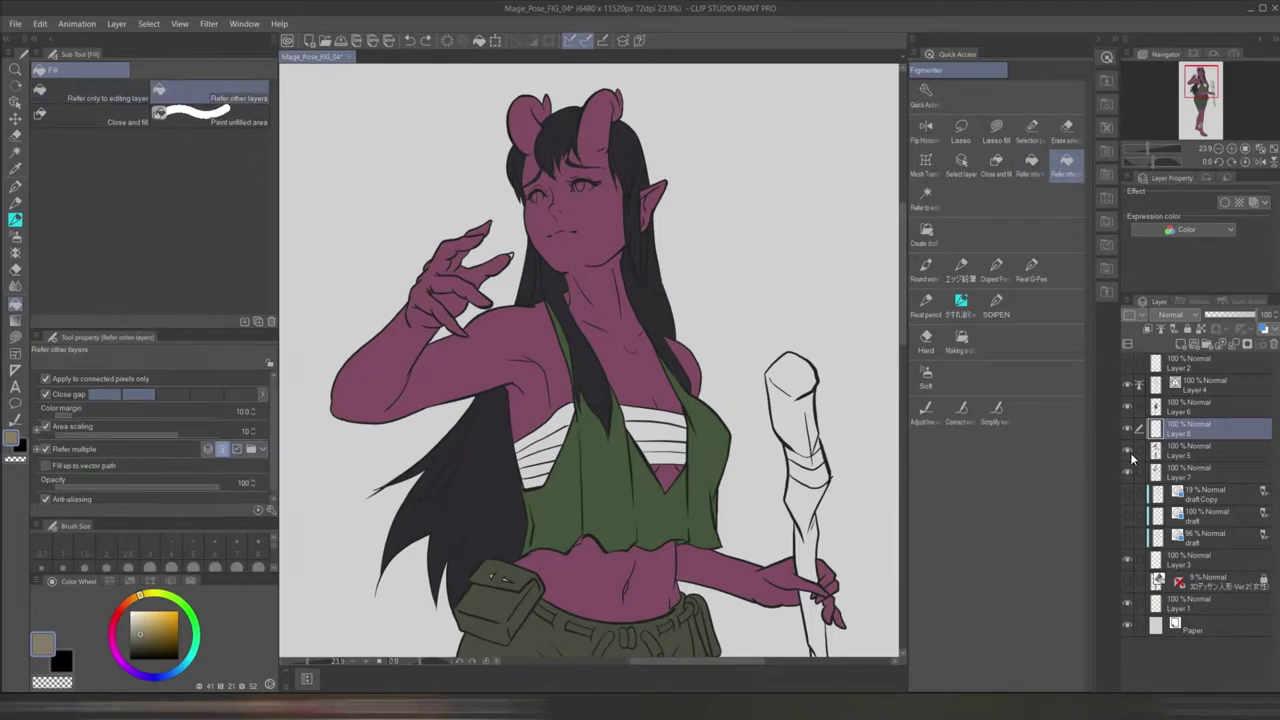
scroll(765, 495, up, 2)
click(1212, 388)
click(1150, 466)
scroll(777, 566, up, 3)
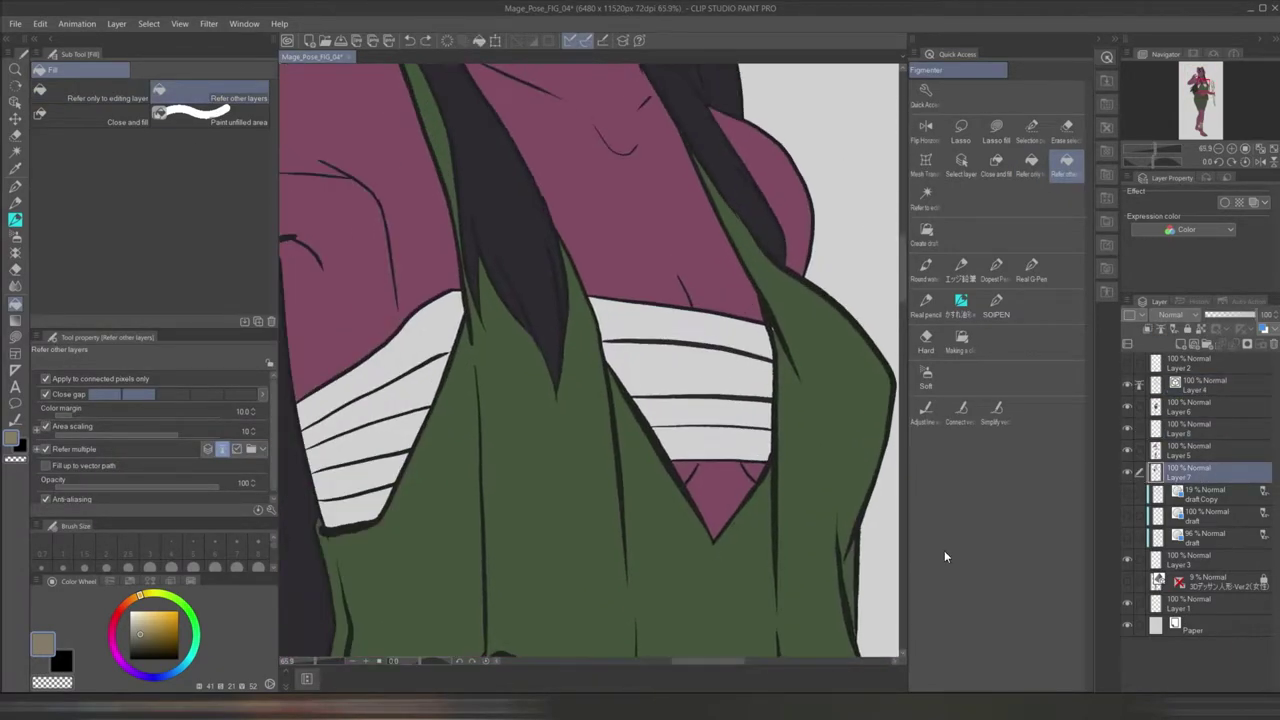
- Redraw the chest wrap's bands with the Real G-Pen and fill the strip below the wrap with plum on the skin layer
key(e)
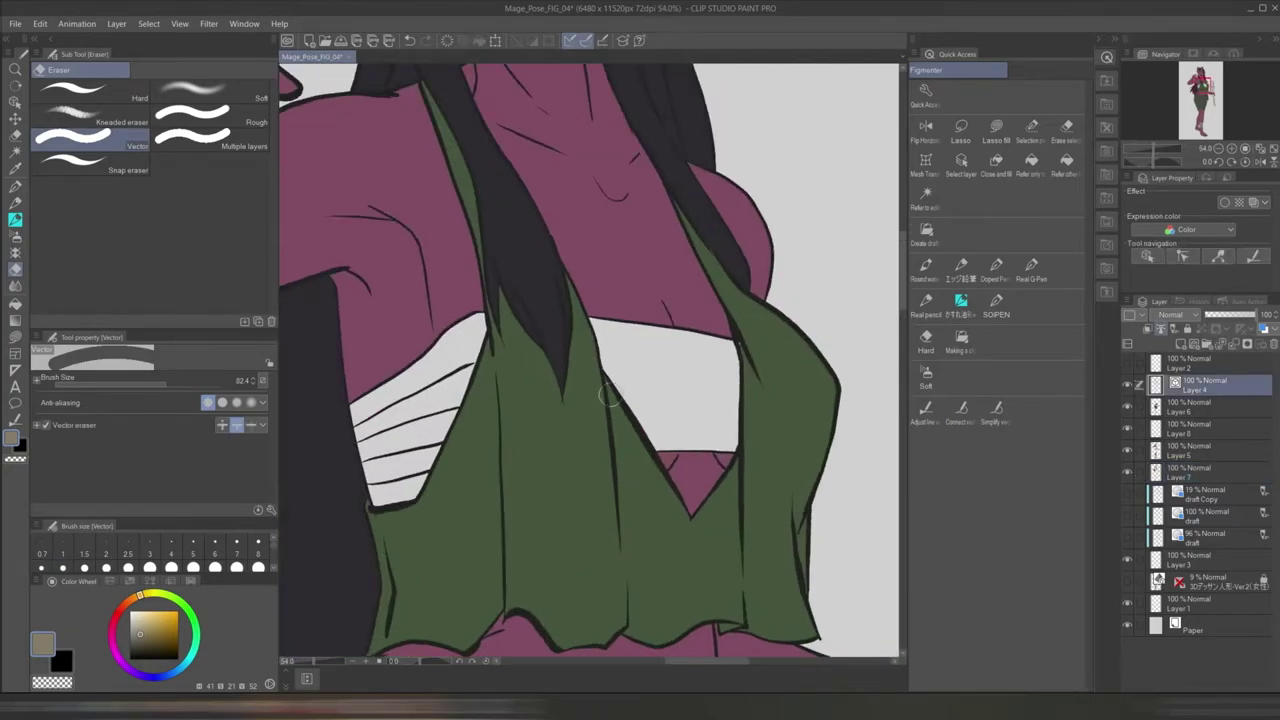
key(p)
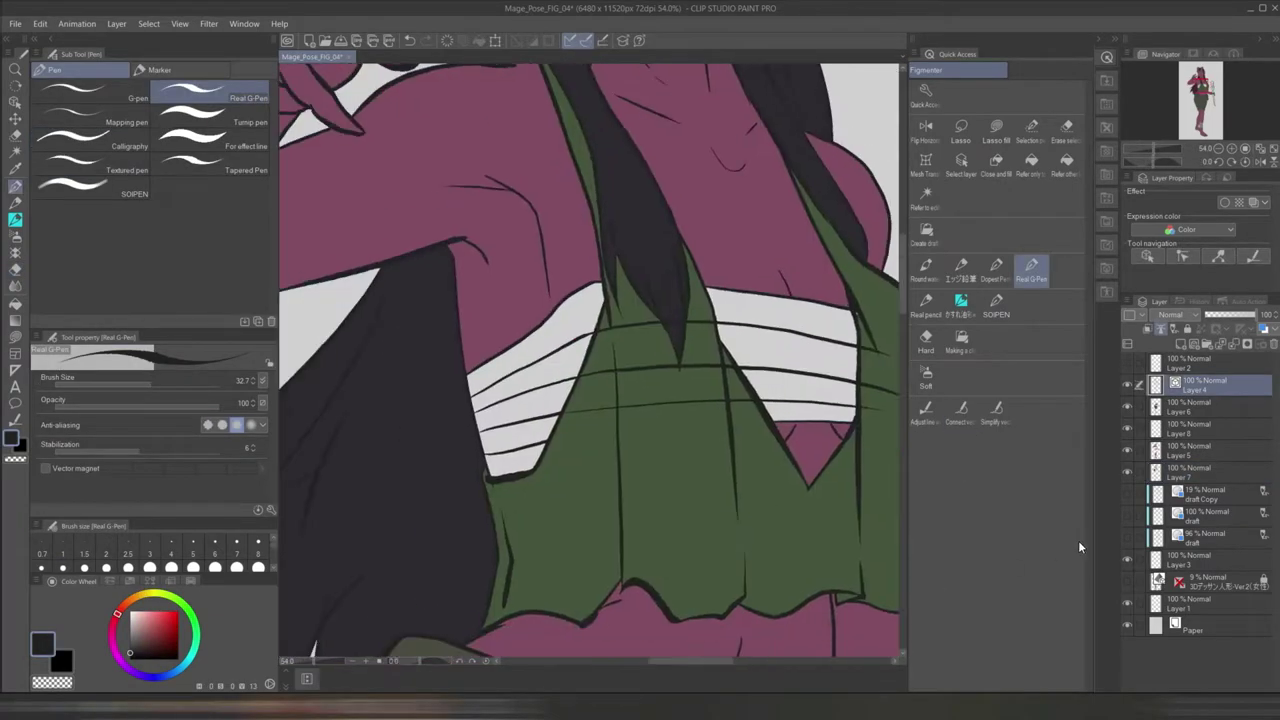
click(1190, 451)
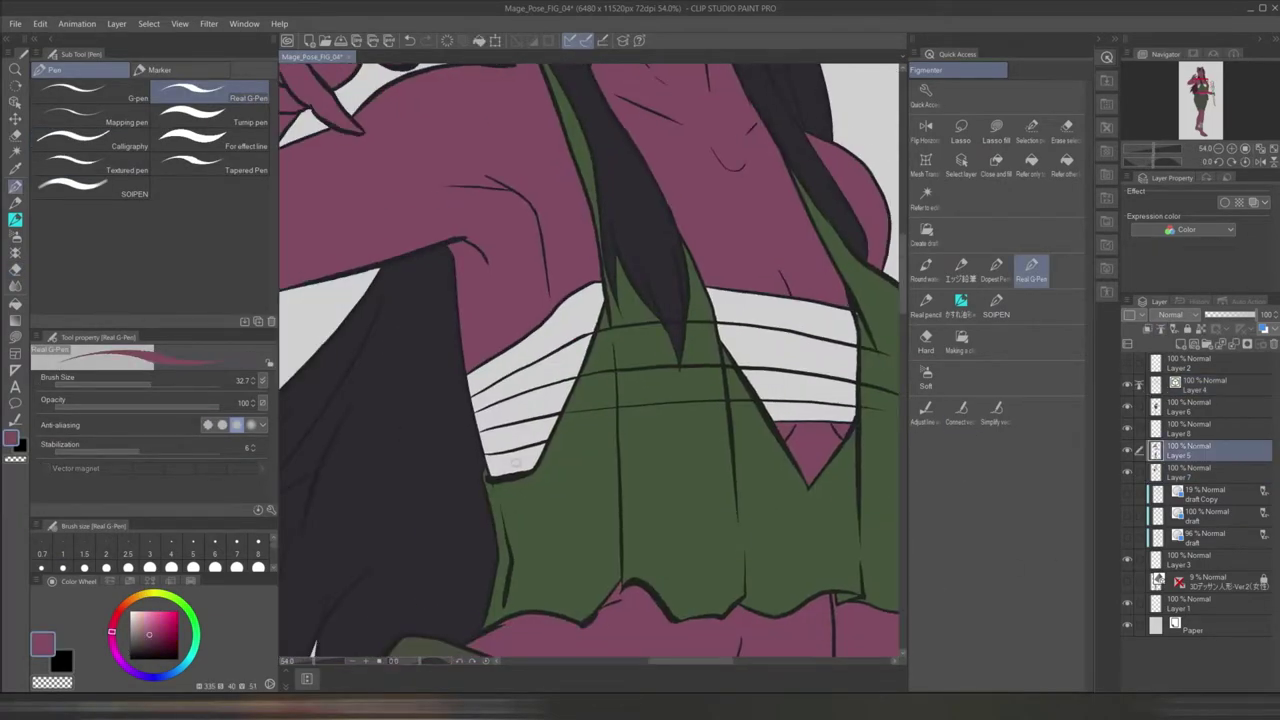
click(1031, 160)
click(610, 463)
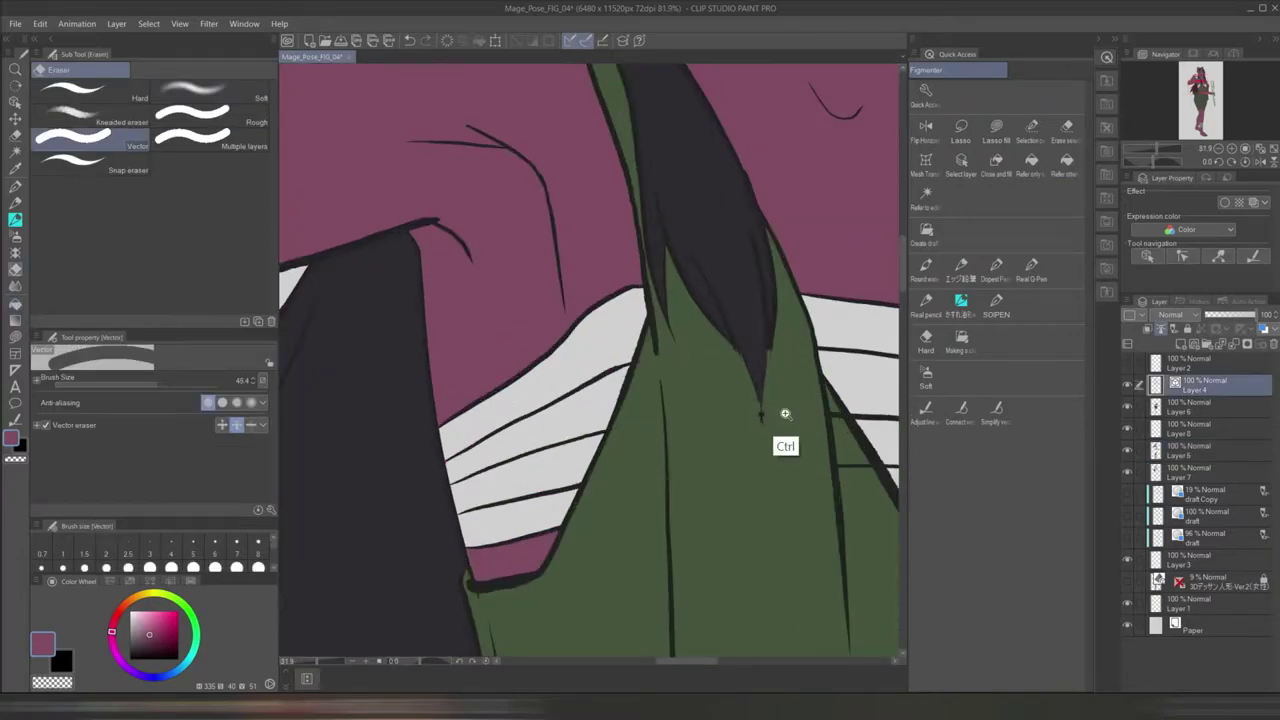
- Erase the band lines crossing the green top and touch up the hanging hair strand's tip in near-black violet
scroll(785, 413, up, 3)
ctrl+click(702, 317)
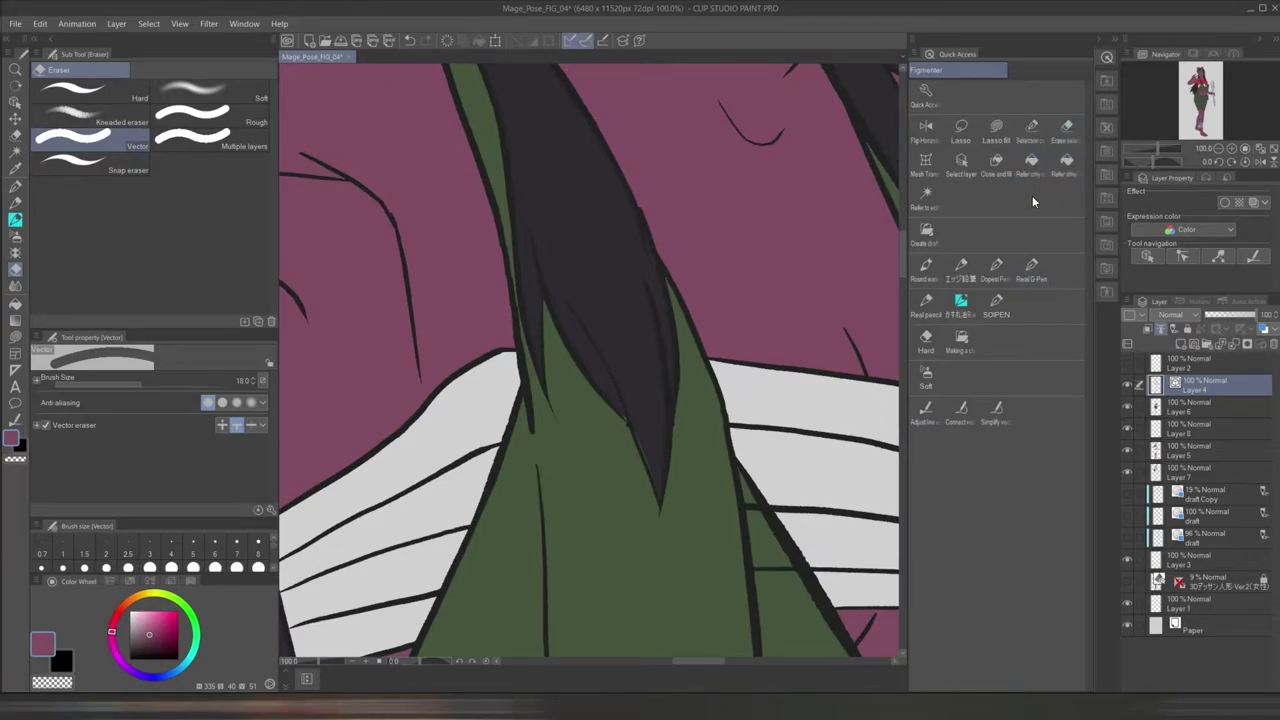
click(1032, 265)
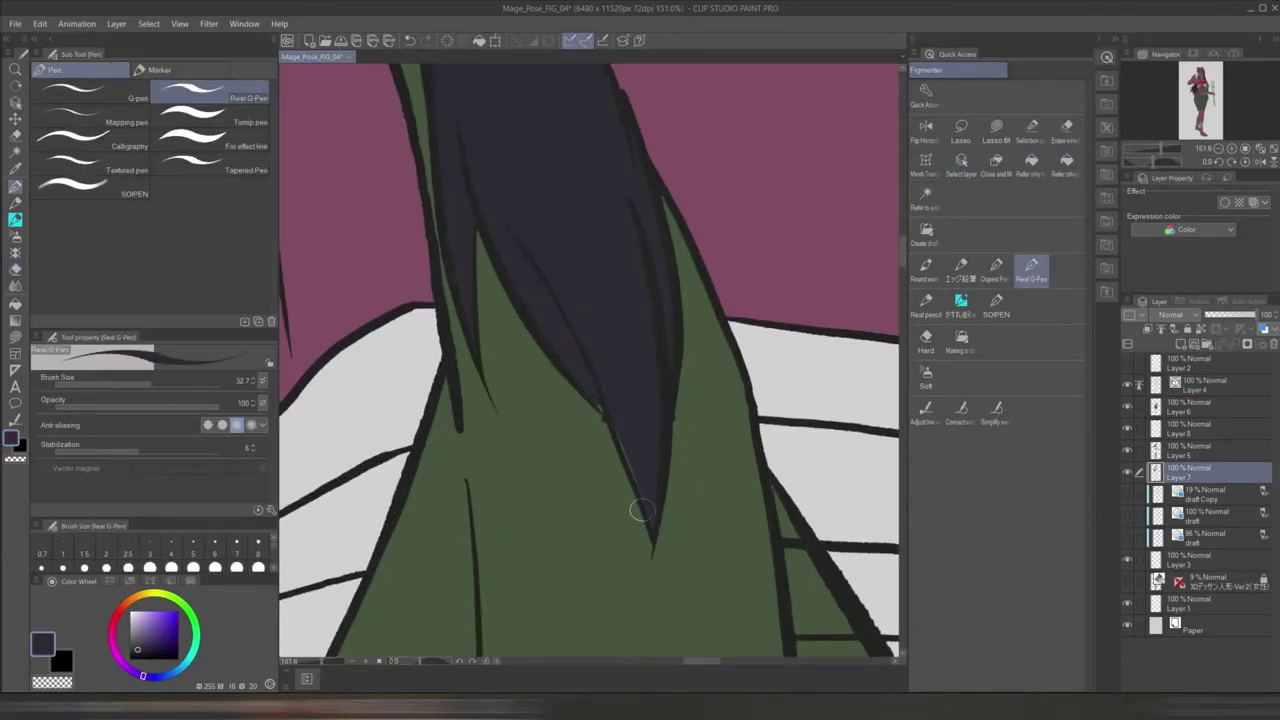
click(1205, 384)
key(e)
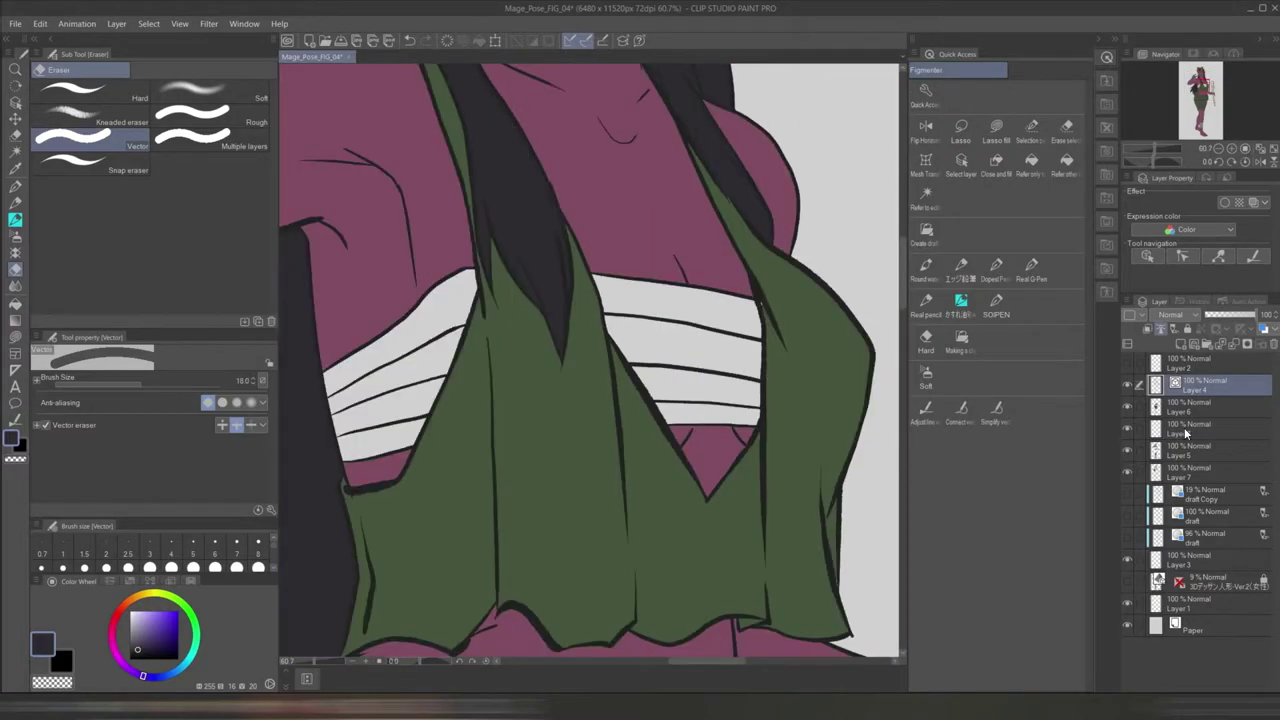
- Fill the chest wraps with muted tan on the new bandage layer
click(1180, 406)
scroll(786, 360, down, 5)
click(1190, 428)
key(g)
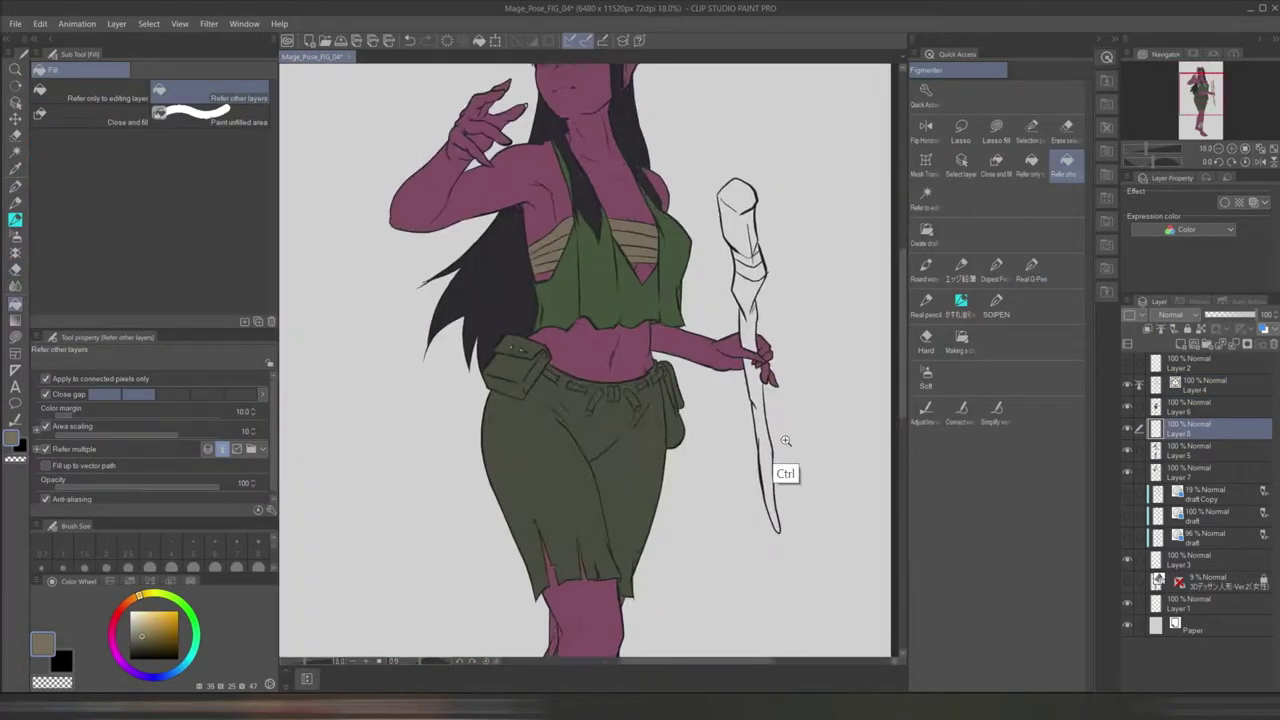
- Fill the staff's wood with dark brown on the clothing layer
scroll(786, 441, up, 2)
drag(653, 300, 678, 580)
scroll(668, 412, up, 3)
key(alt+bracketright)
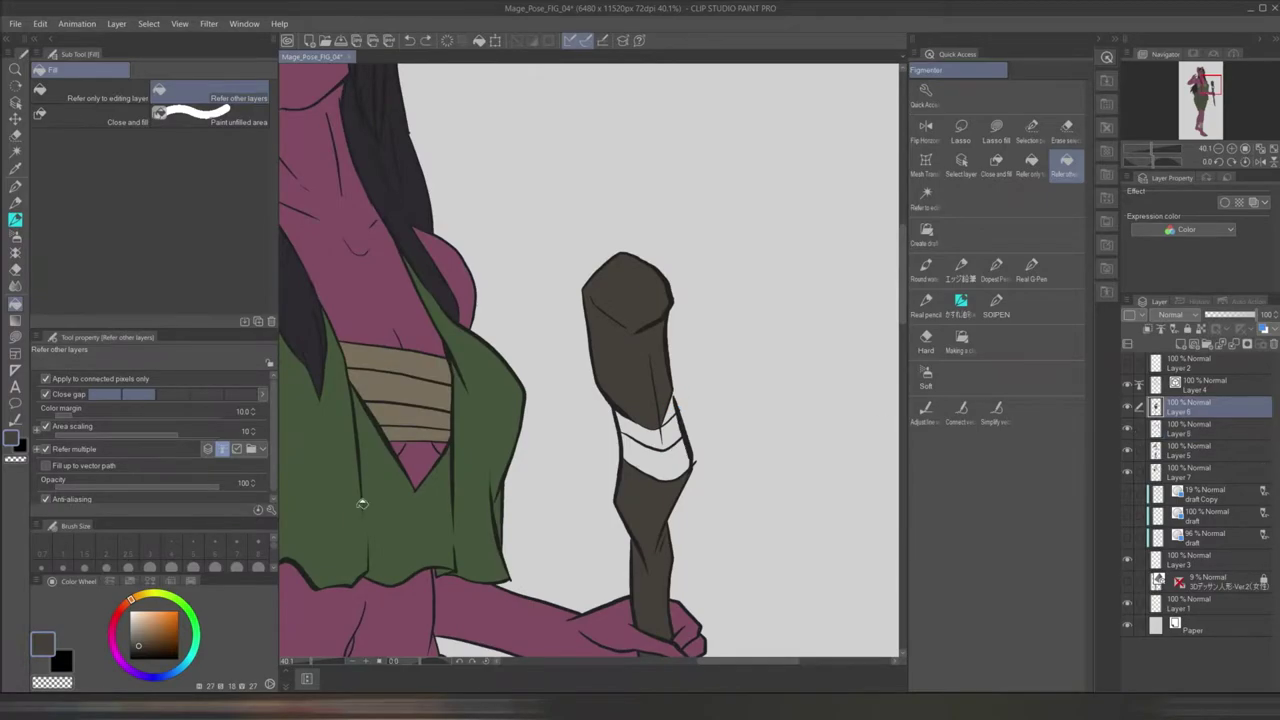
scroll(673, 405, down, 5)
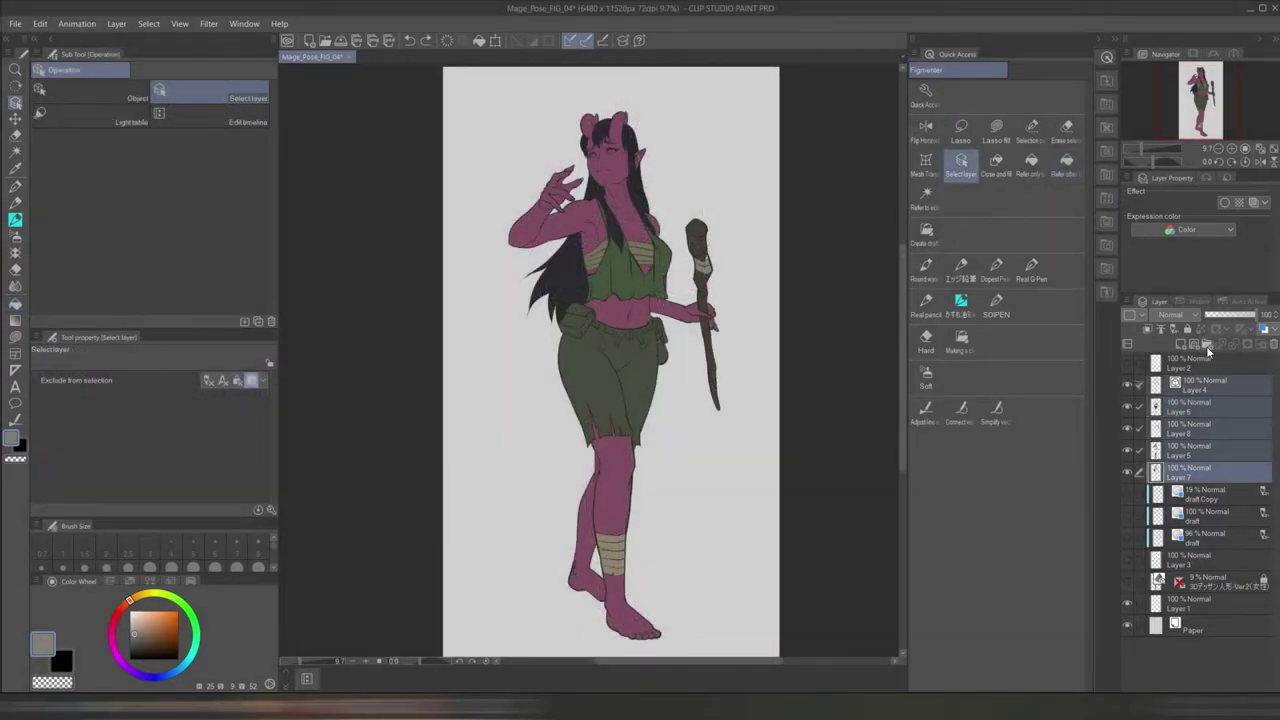
- Group the line-art and colour layers in one folder and the three draft layers in a second, and collapse both
click(1207, 344)
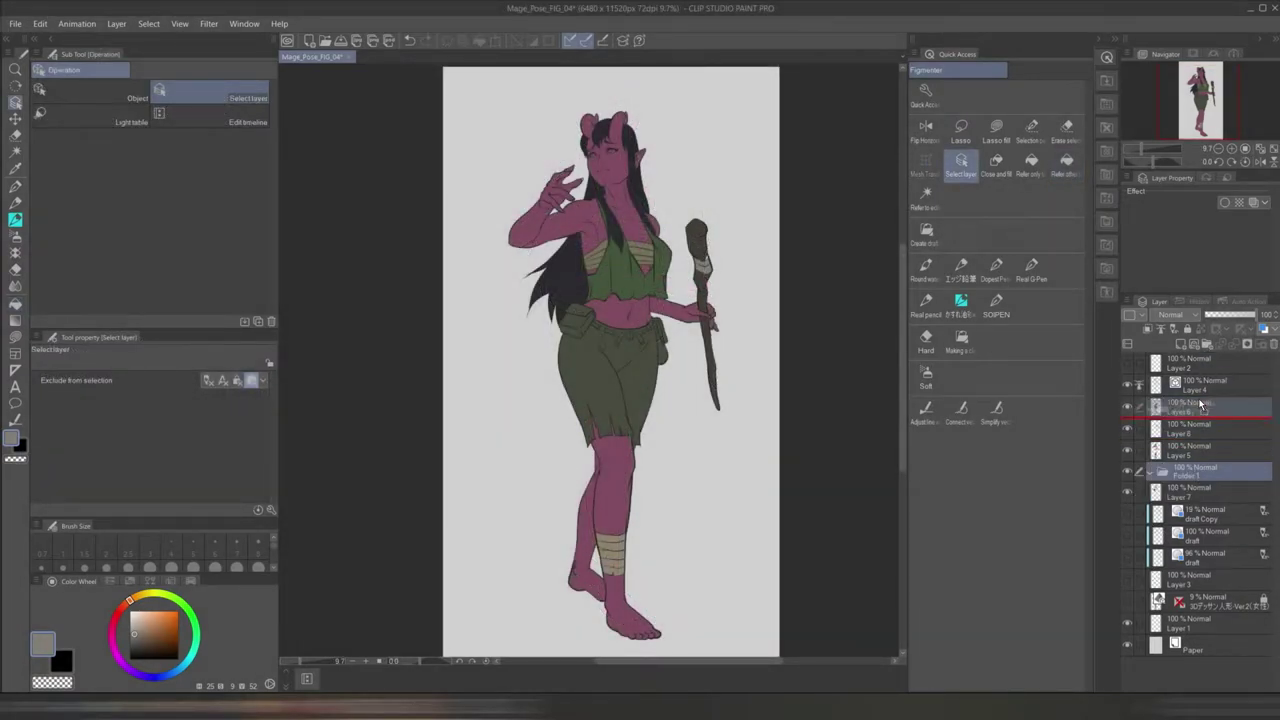
click(1152, 385)
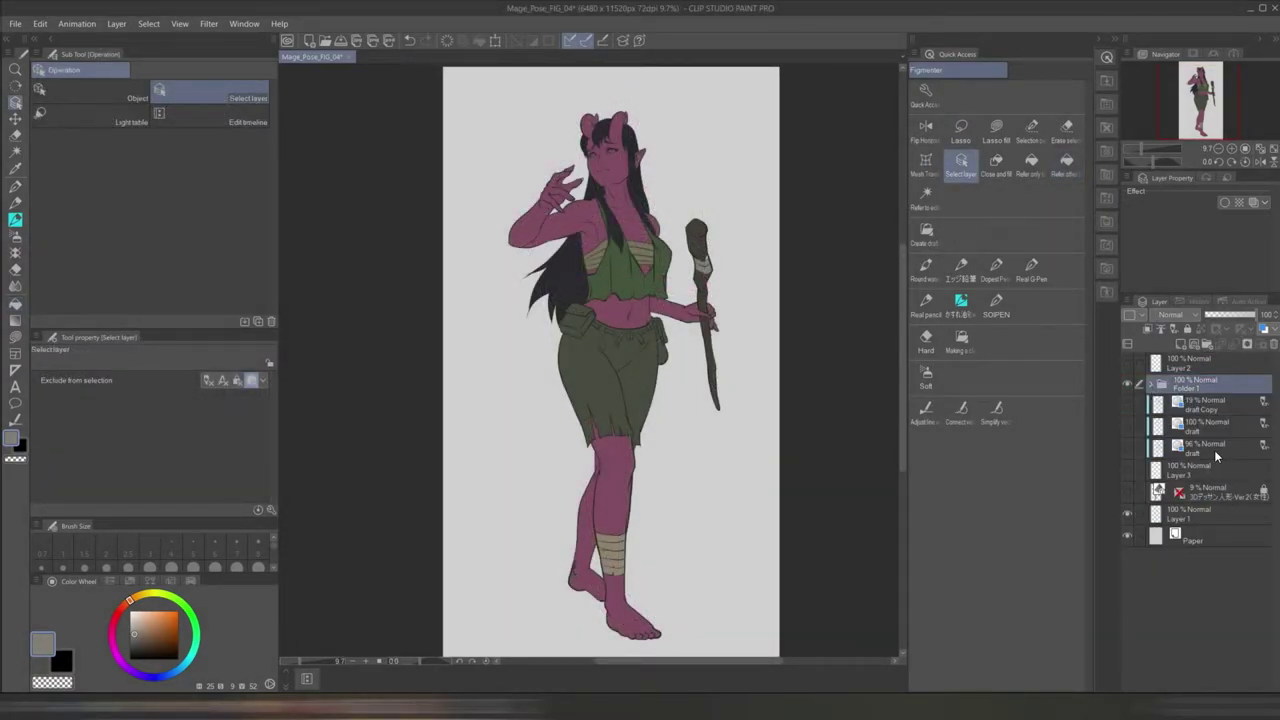
click(1214, 450)
click(1207, 344)
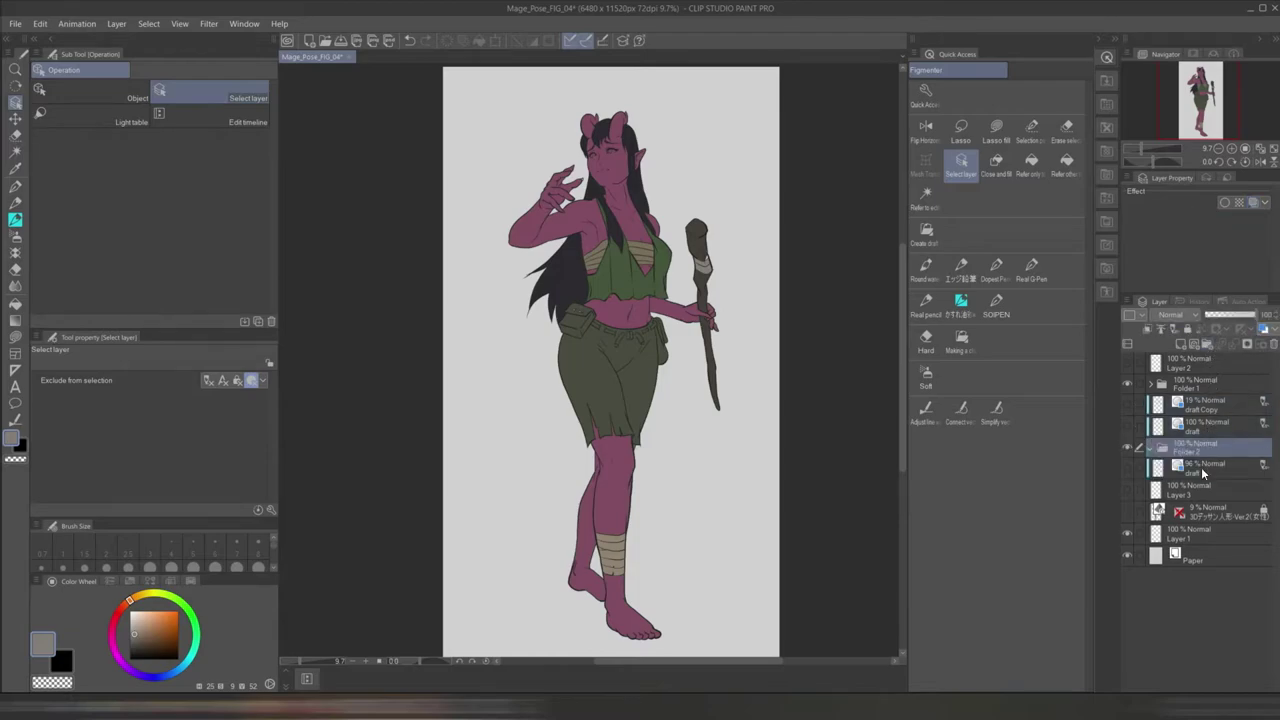
click(1151, 385)
click(1153, 401)
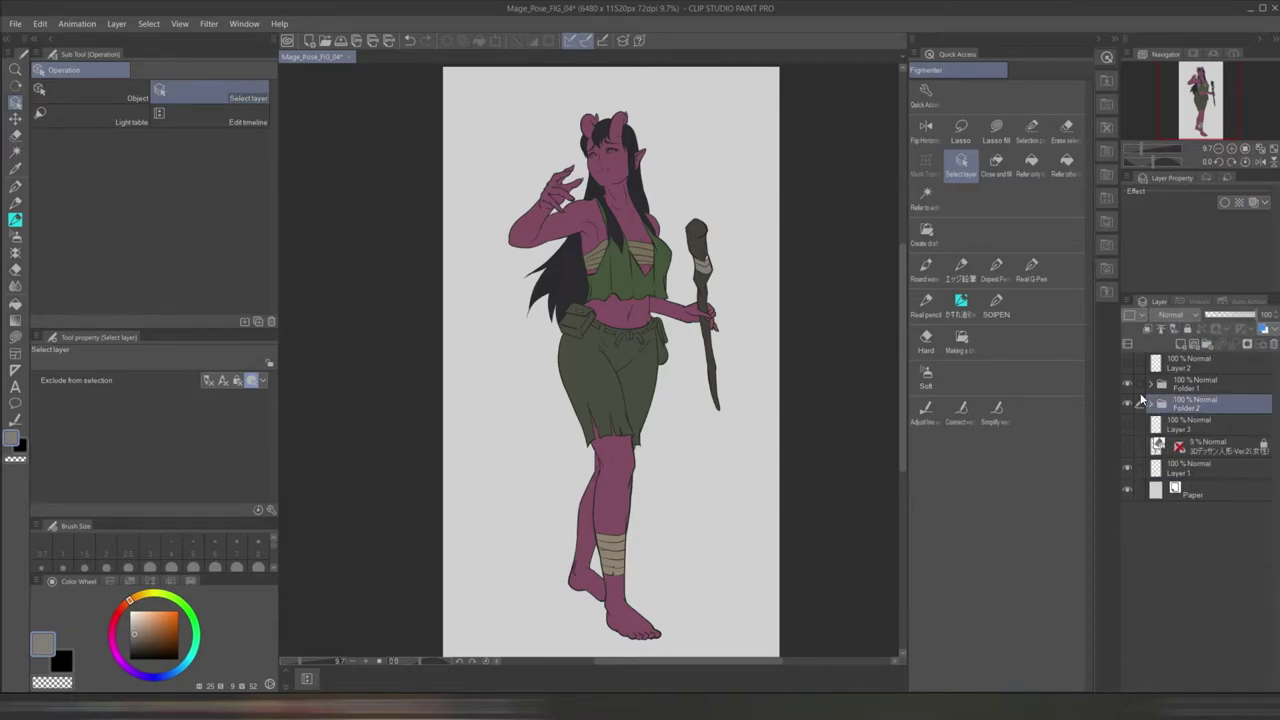
- Compare the 3D mannequin with the artwork by showing the mannequin layer and toggling the artwork folder's visibility
click(1190, 424)
click(1127, 385)
click(1127, 445)
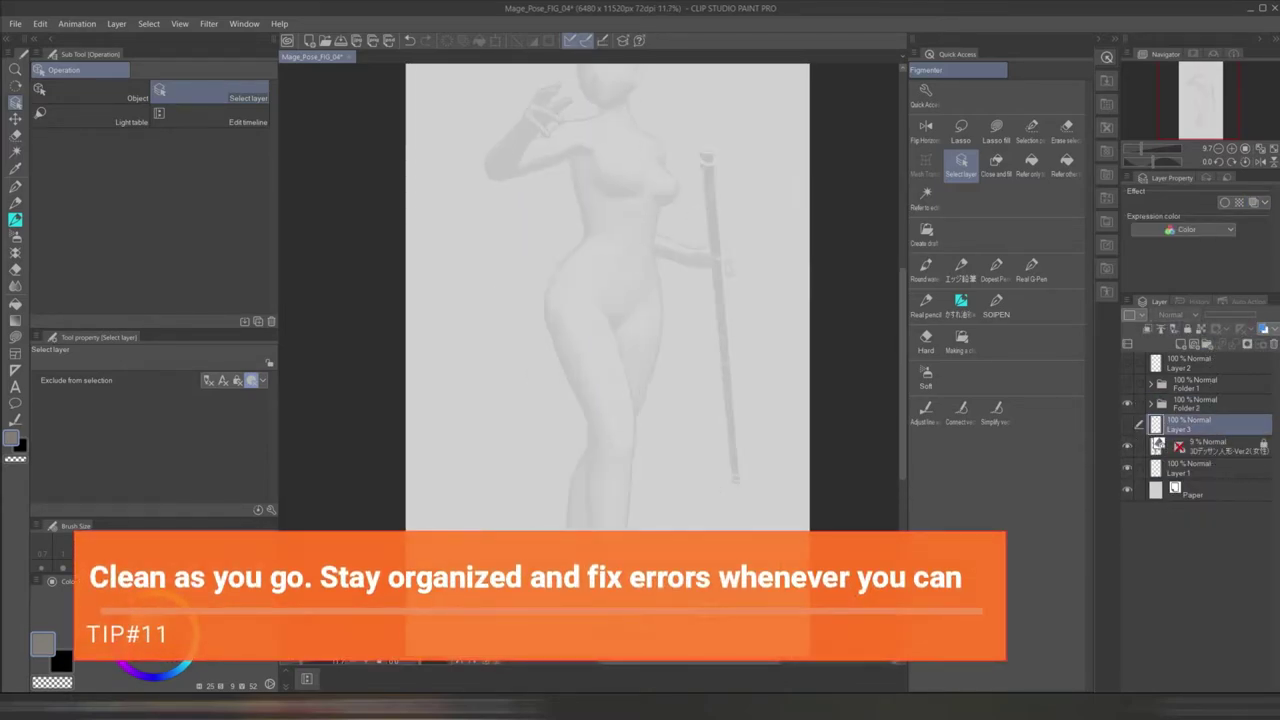
scroll(760, 300, up, 3)
click(1127, 385)
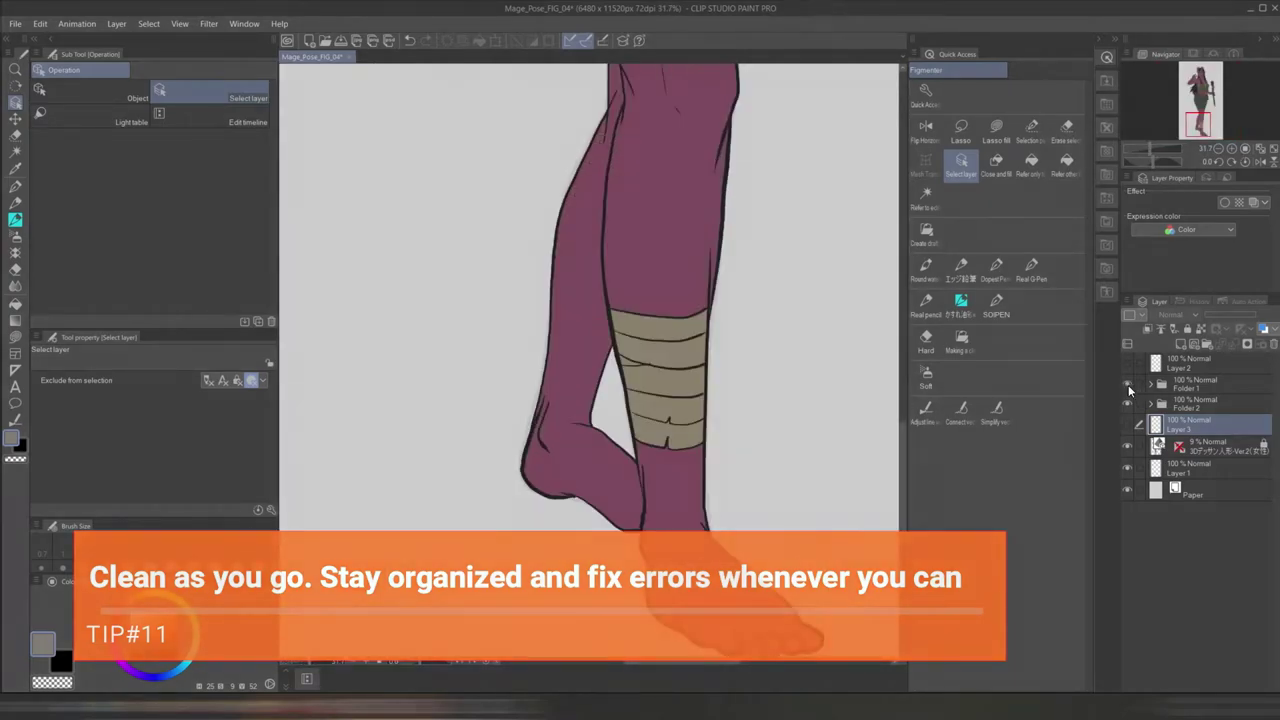
- Erase the rear foot's instep outline and redraw it lower with the Real G-Pen on the vector line-art layer
ctrl+click(628, 395)
scroll(630, 405, up, 2)
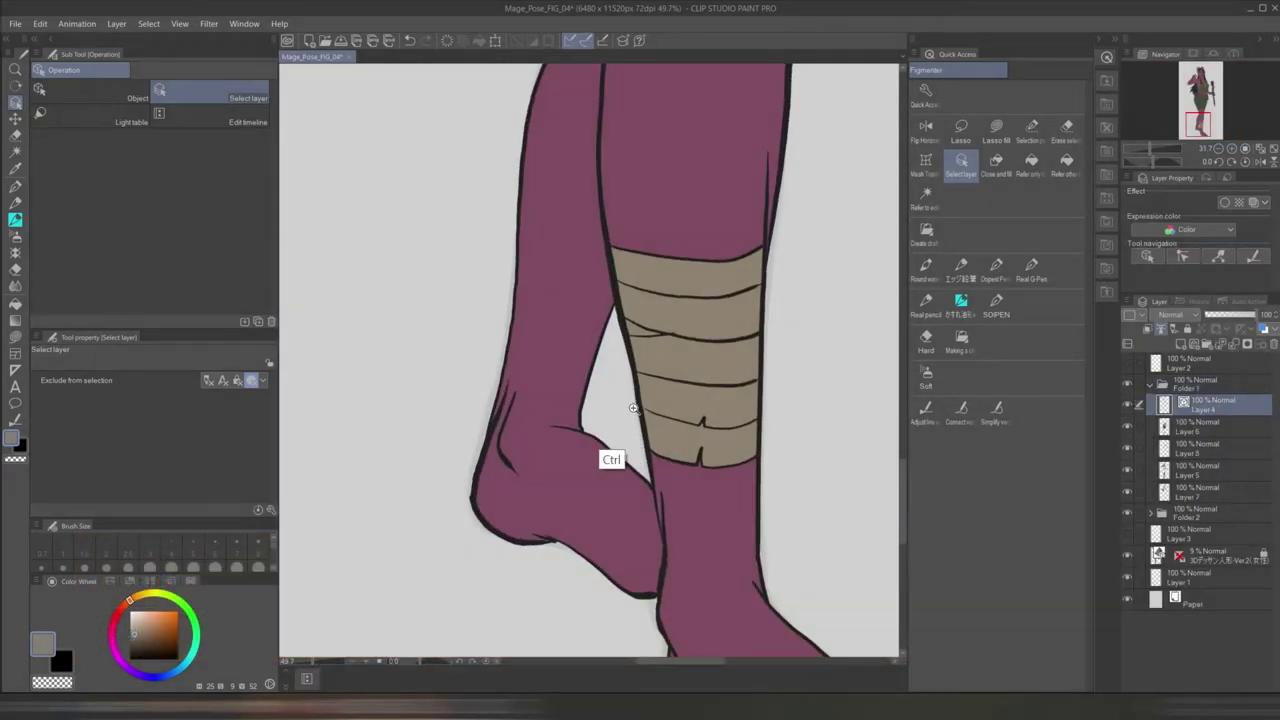
ctrl+click(633, 408)
key(p)
key(e)
mouse_move(668, 508)
mouse_down()
mouse_move(532, 430)
mouse_move(618, 258)
mouse_up()
key(p)
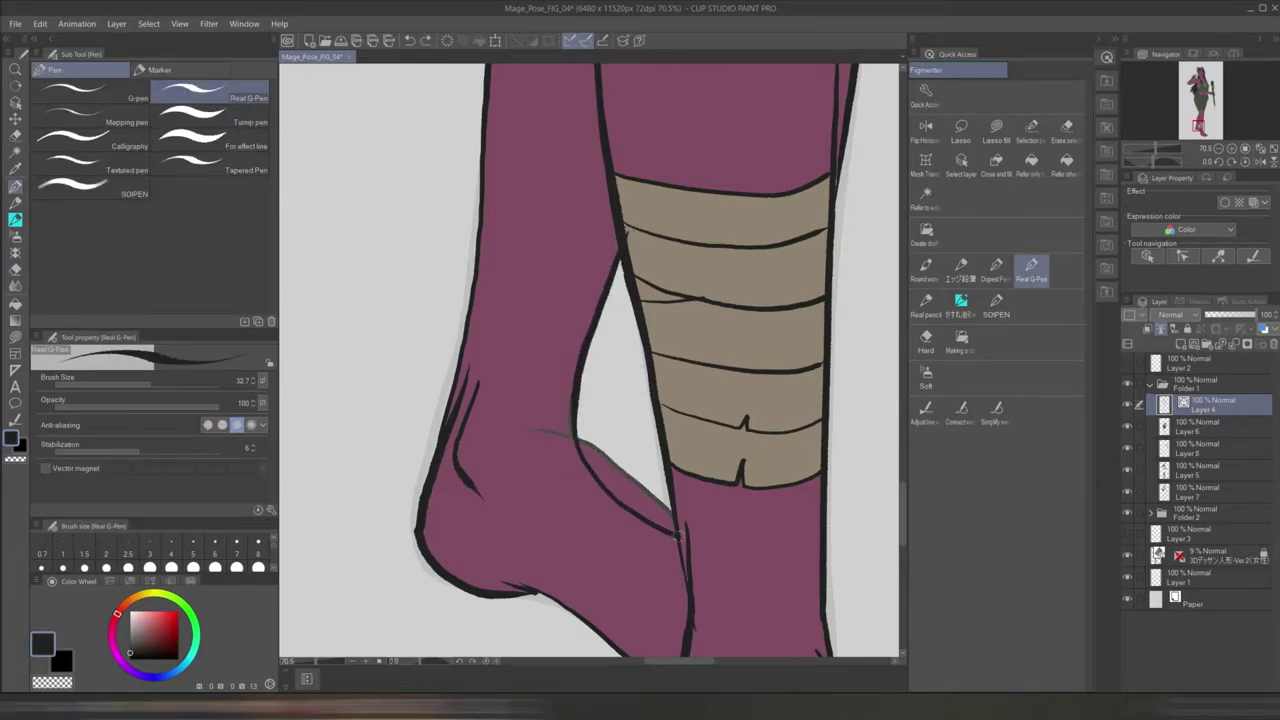
scroll(647, 502, down, 1)
scroll(605, 556, down, 1)
click(1196, 384)
mouse_move(1255, 316)
mouse_down()
mouse_move(1236, 318)
mouse_move(1262, 316)
mouse_up()
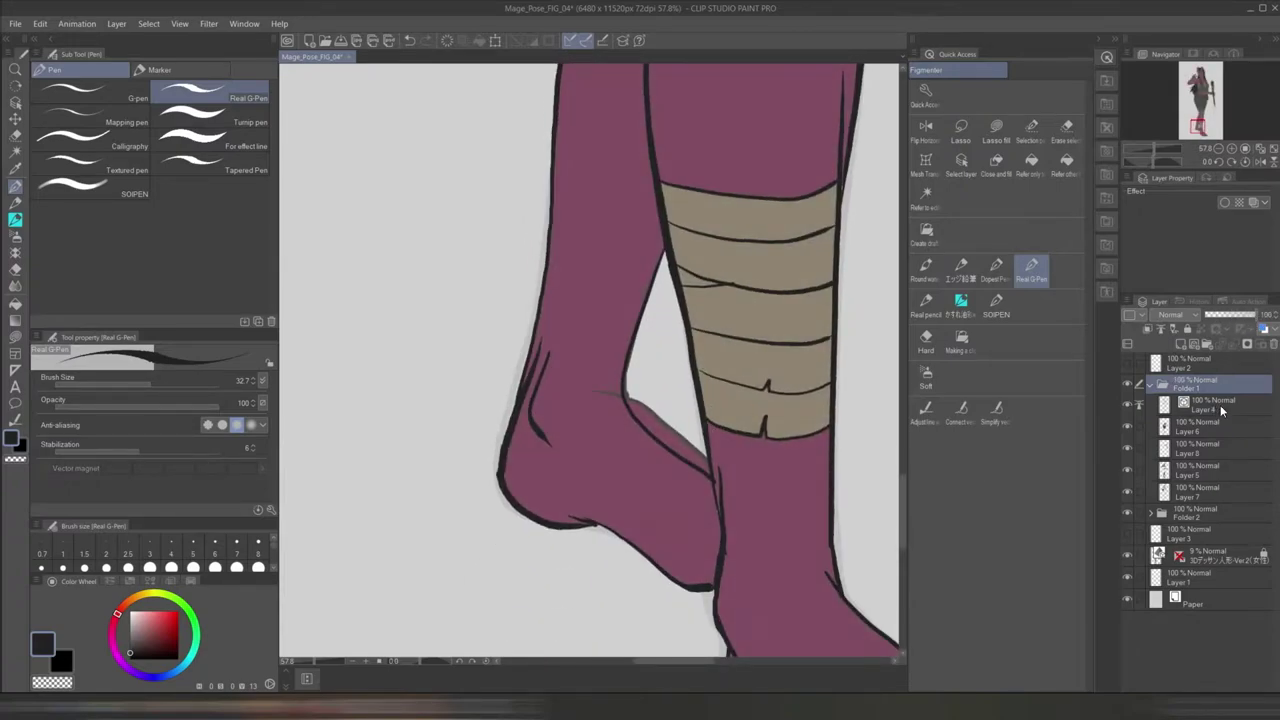
- Erase the excess plum above the redrawn instep line on the skin layer
click(1196, 468)
key(e)
scroll(690, 470, up, 5)
drag(632, 412, 737, 509)
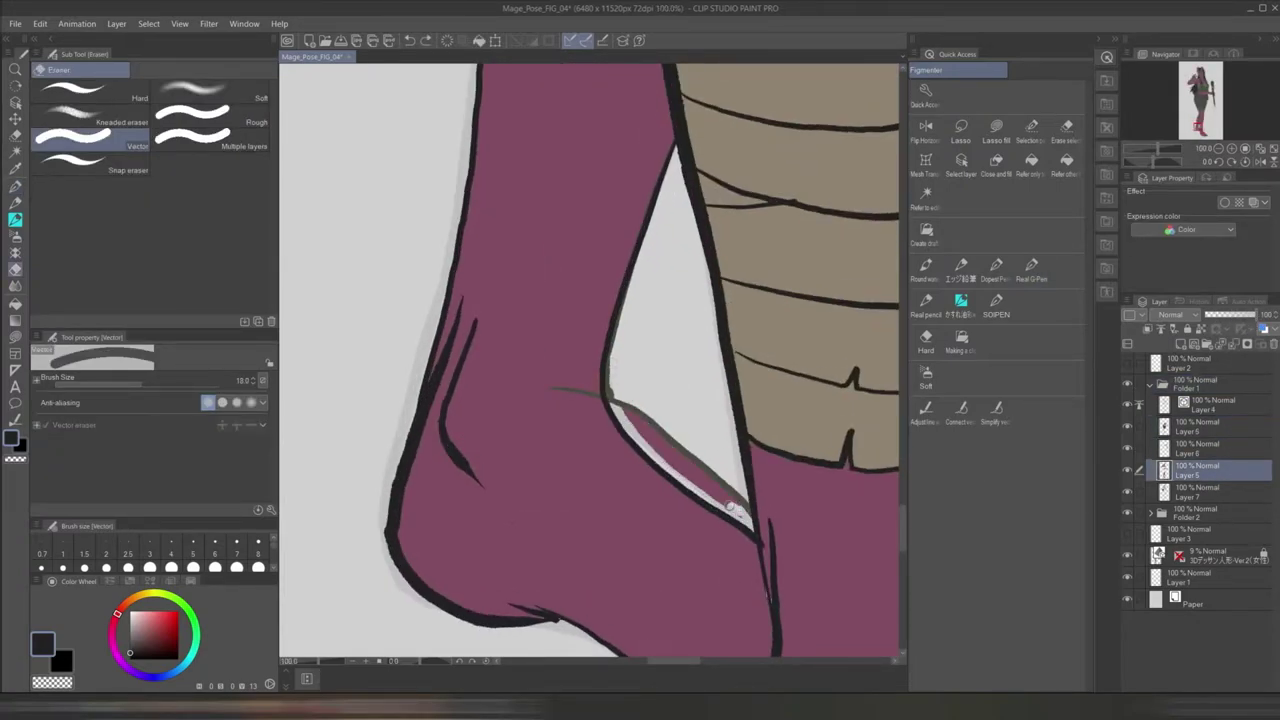
- Erase the remnants of the old instep line from the clothing and hair colour layers
key(alt+])
key(alt+])
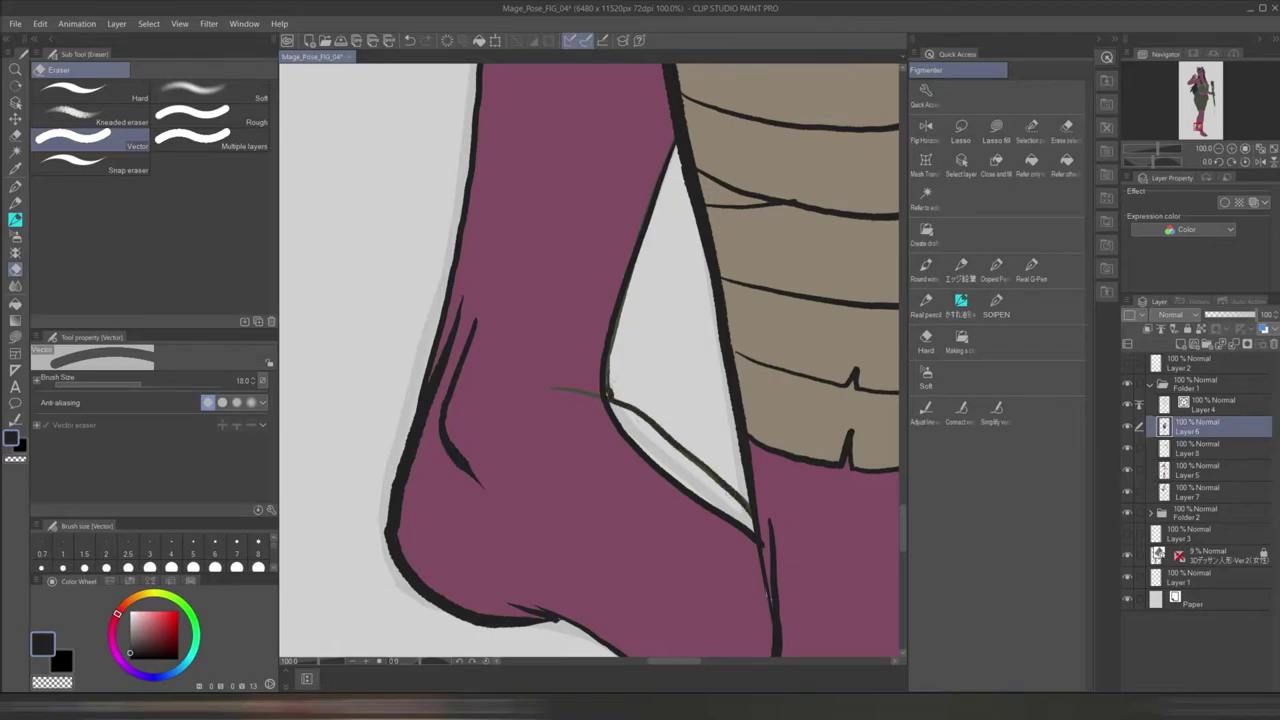
click(1197, 455)
click(1126, 470)
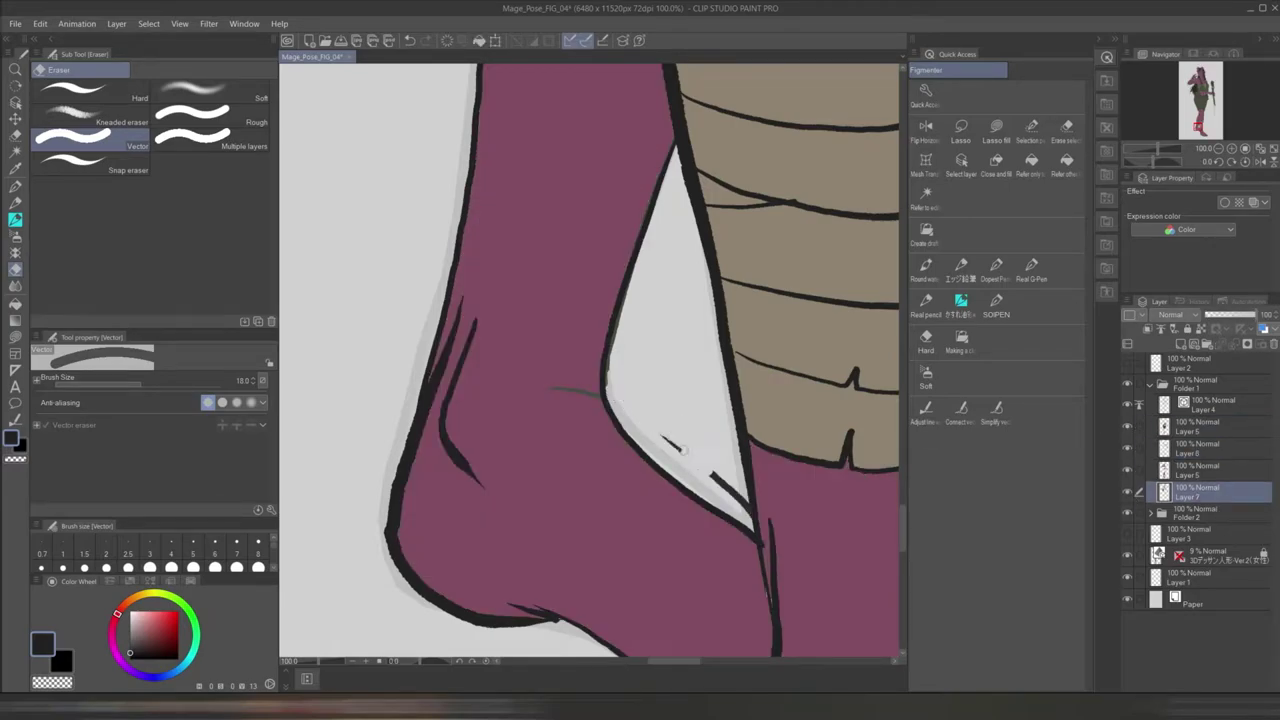
click(1229, 408)
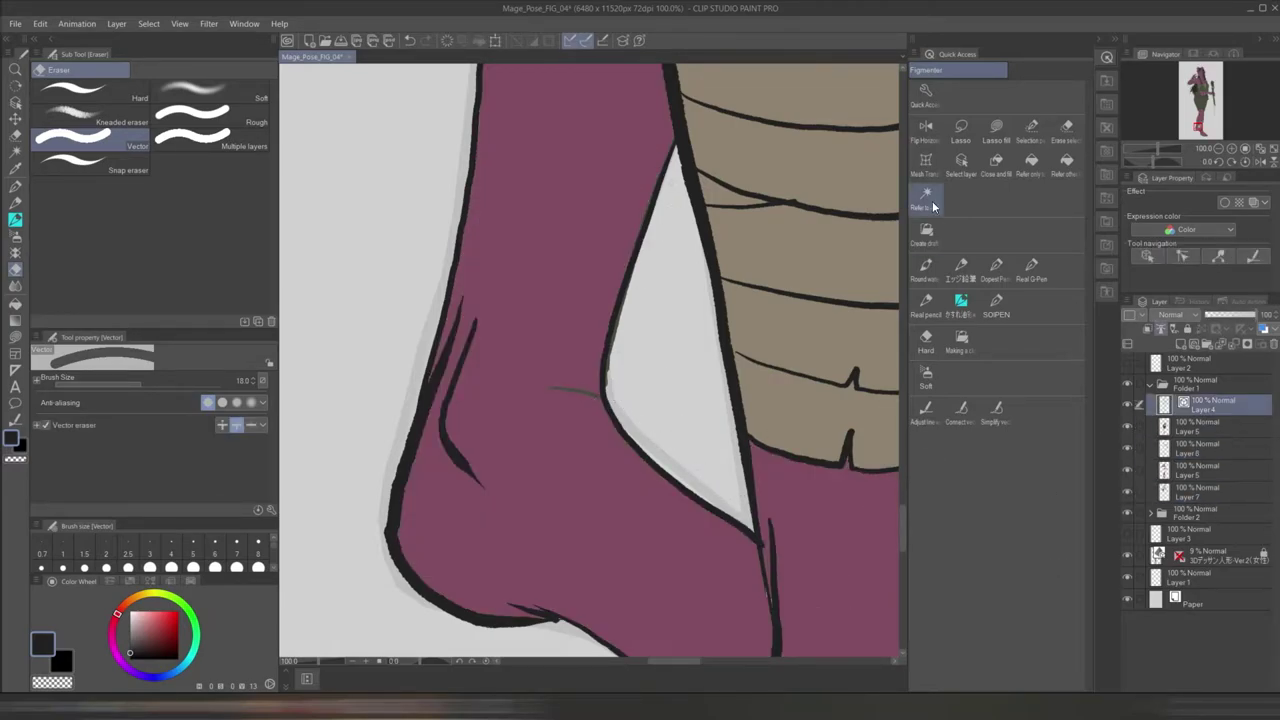
- Clear leftover colour from the gap between the lower legs on all four colour layers using Auto Select
key(w)
click(1217, 438)
shift+click(1205, 492)
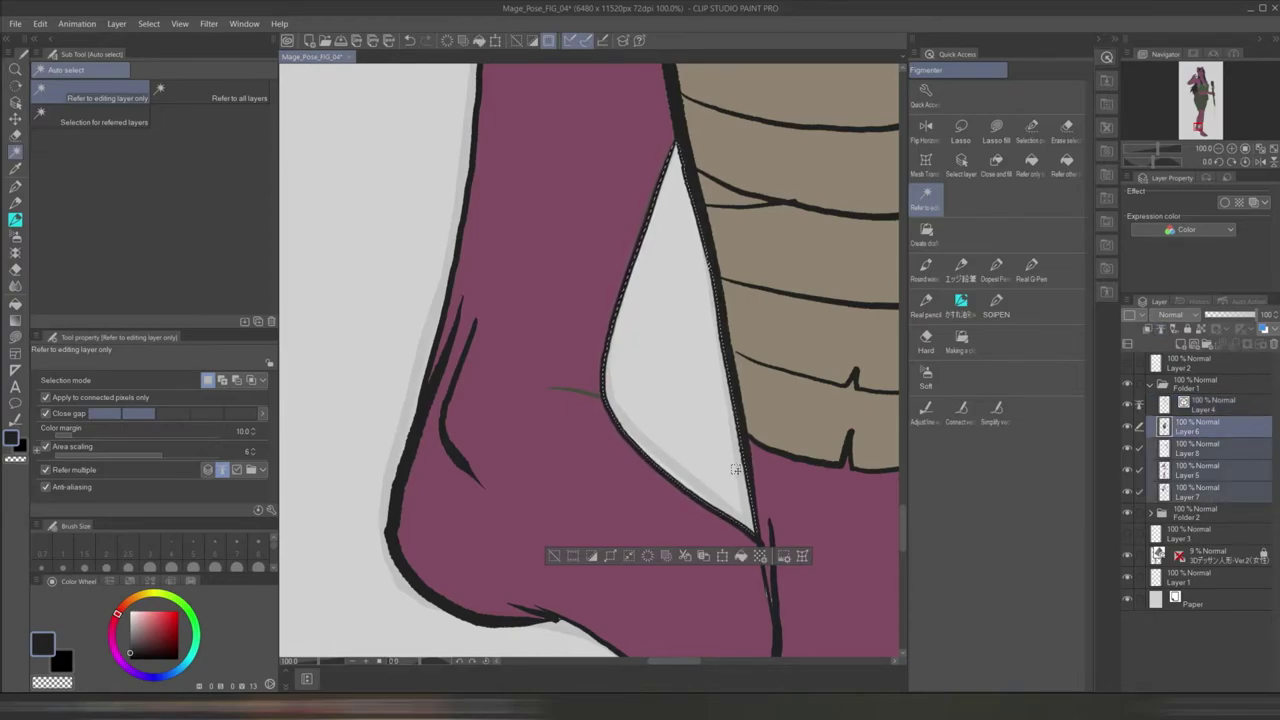
key(ctrl+d)
- Erase the leftover dark stroke beside the rear ankle on the clothing layer
scroll(737, 490, down, 5)
scroll(600, 450, up, 5)
key(g)
alt+click(521, 428)
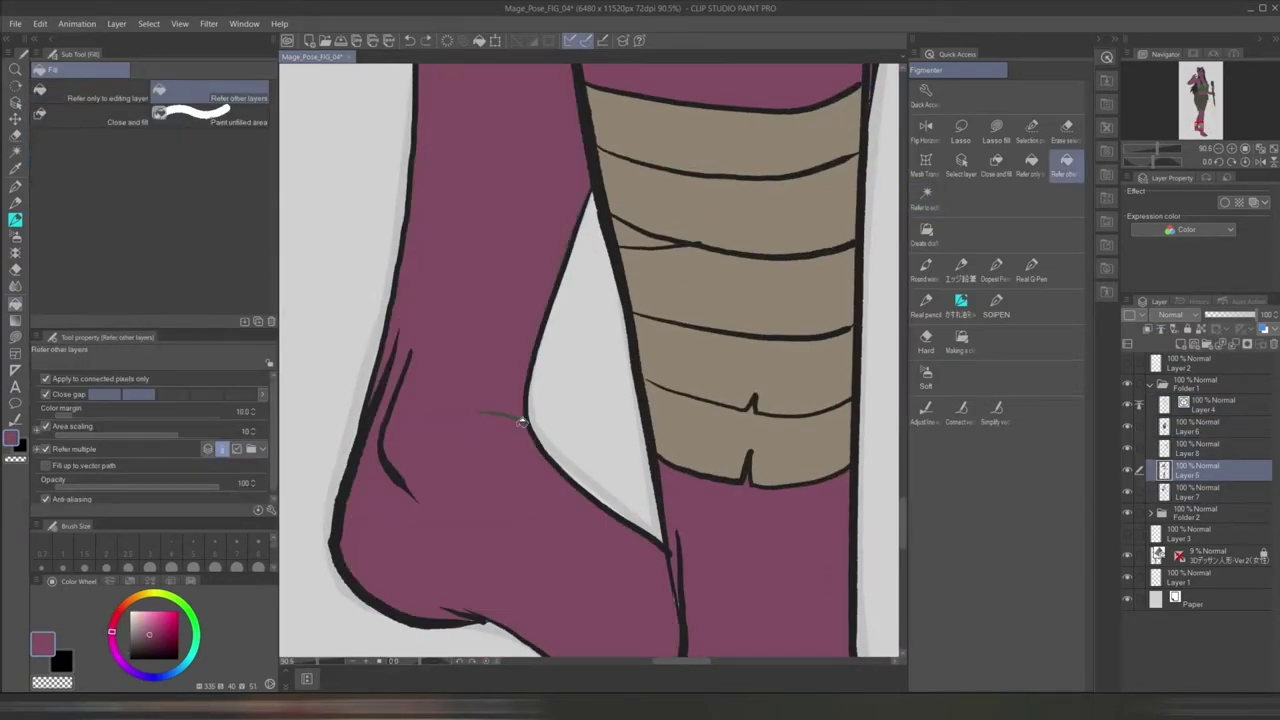
click(1165, 428)
key(e)
scroll(735, 405, down, 6)
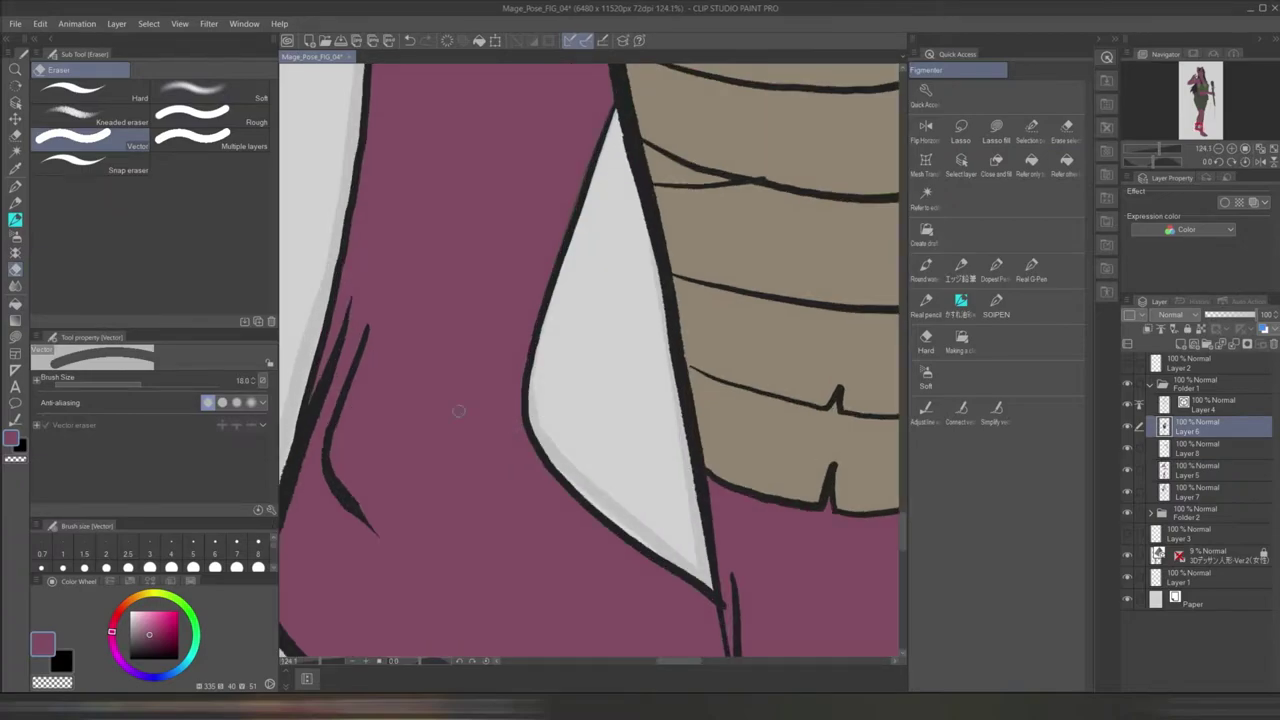
scroll(735, 405, down, 2)
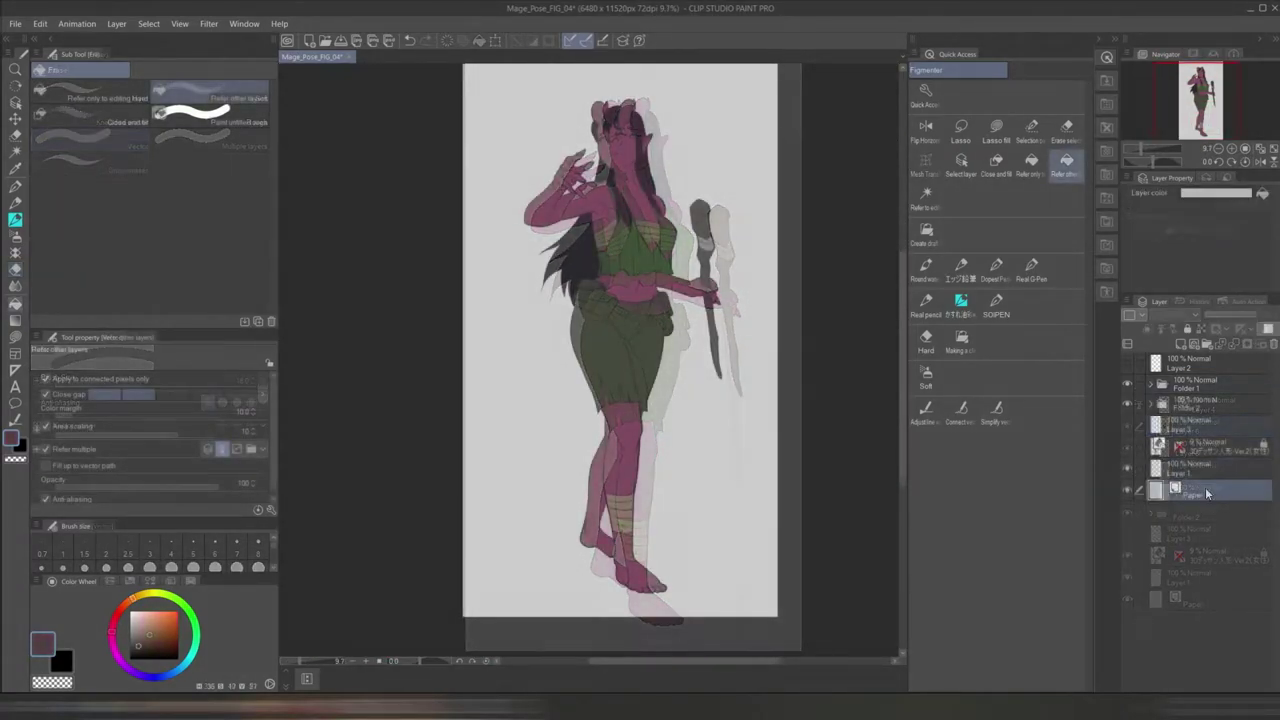
- Collapse the artwork folder and change the paper colour to a dark blue-grey
key(g)
click(1150, 384)
click(1200, 490)
click(1215, 193)
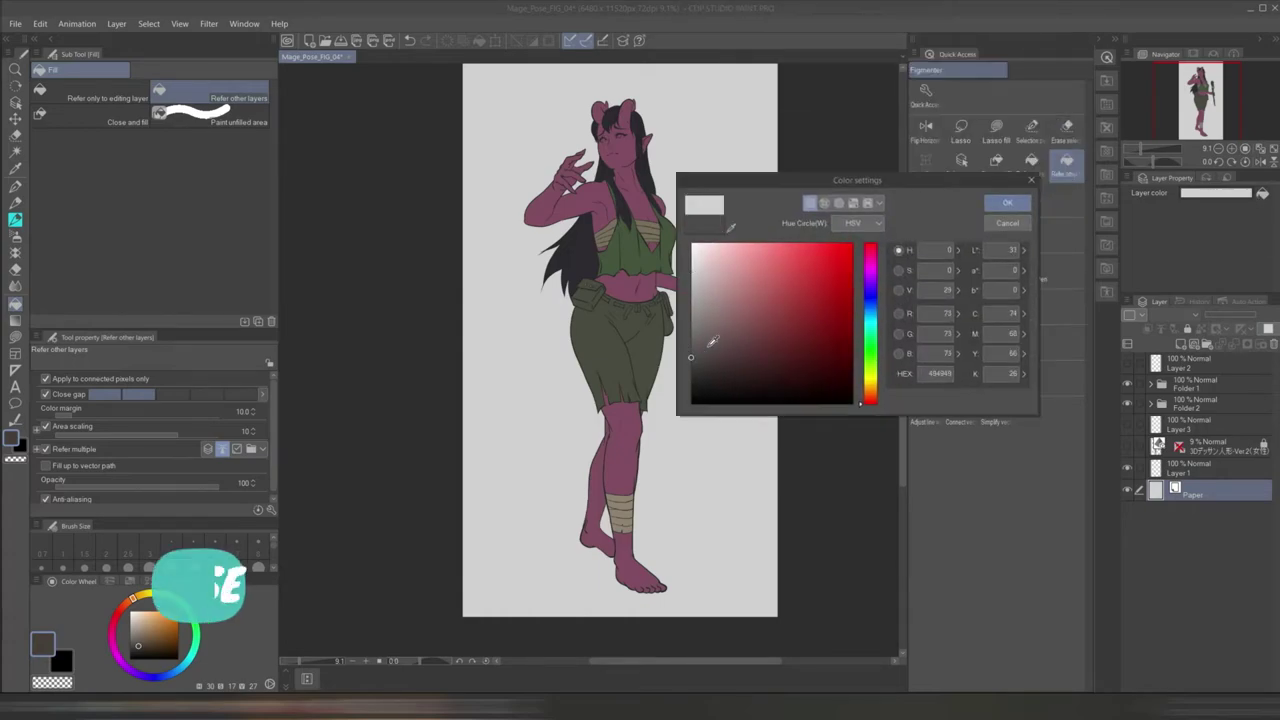
click(1007, 205)
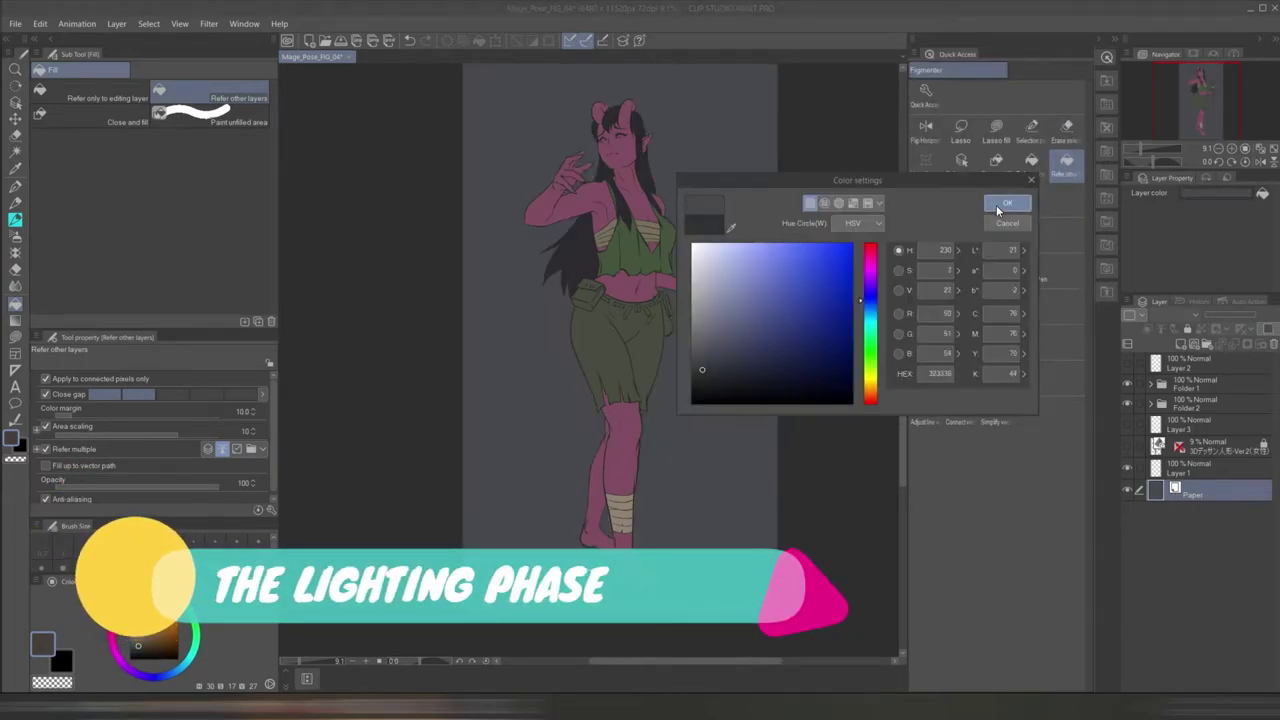
- Add a layer above the paper, lay muted purple gradients fading to transparent on it, and lower its opacity to 33%
key(ctrl+shift+n)
key(g)
click(90, 88)
drag(674, 98, 674, 555)
click(142, 675)
drag(701, 110, 711, 590)
click(1222, 314)
scroll(688, 445, up, 5)
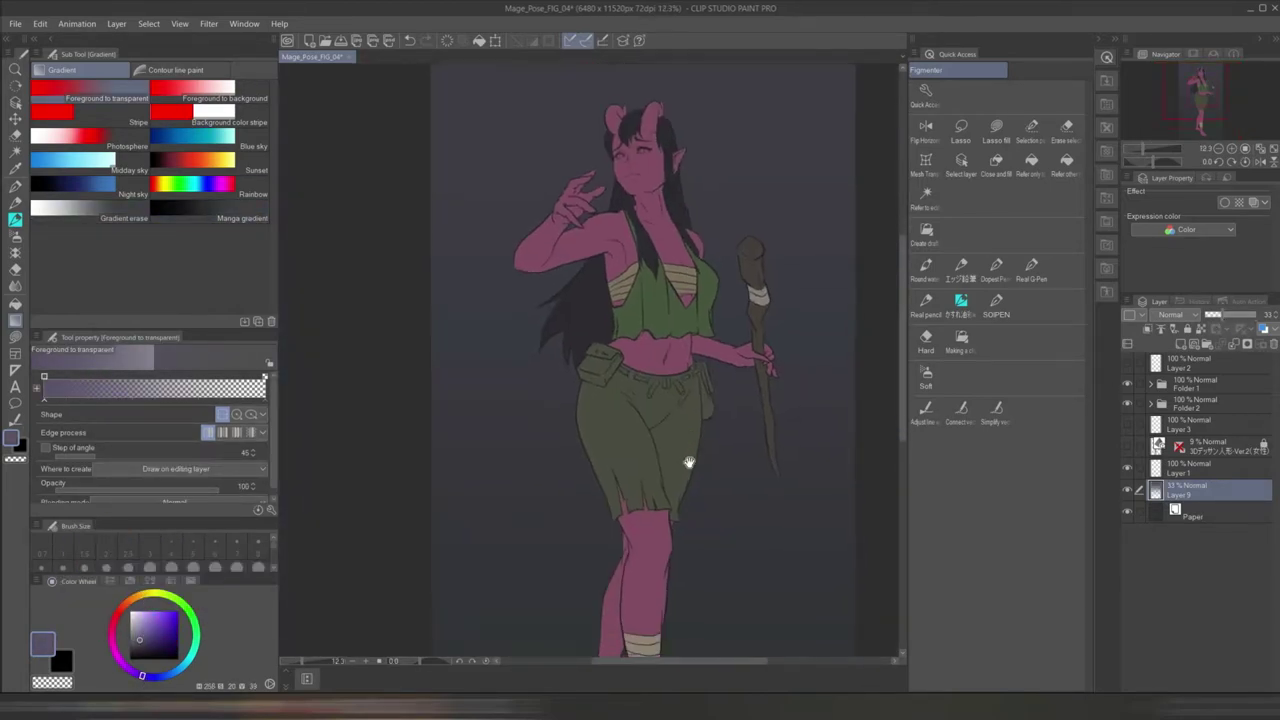
scroll(690, 420, down, 5)
scroll(737, 337, up, 6)
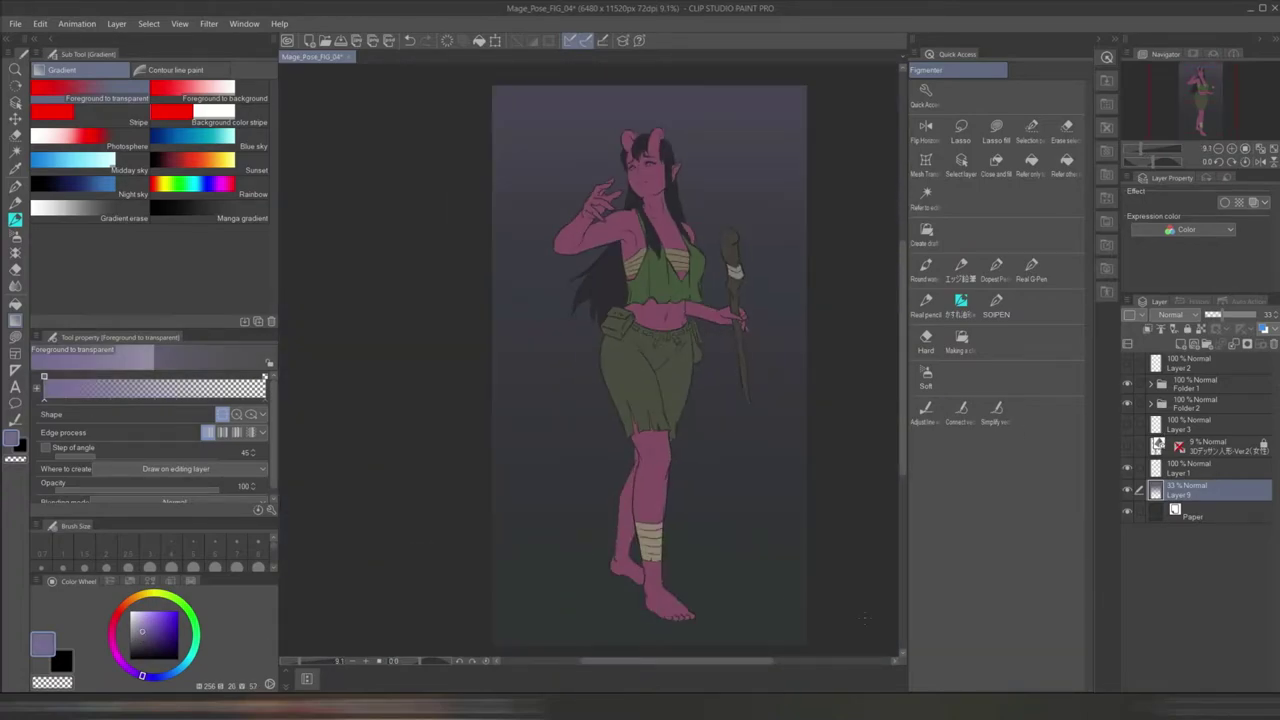
- Draw a large outlined circle beside the staff head with the Ellipse tool on a new layer above Folder 1
click(1151, 404)
click(1155, 405)
scroll(600, 400, down, 3)
click(1195, 384)
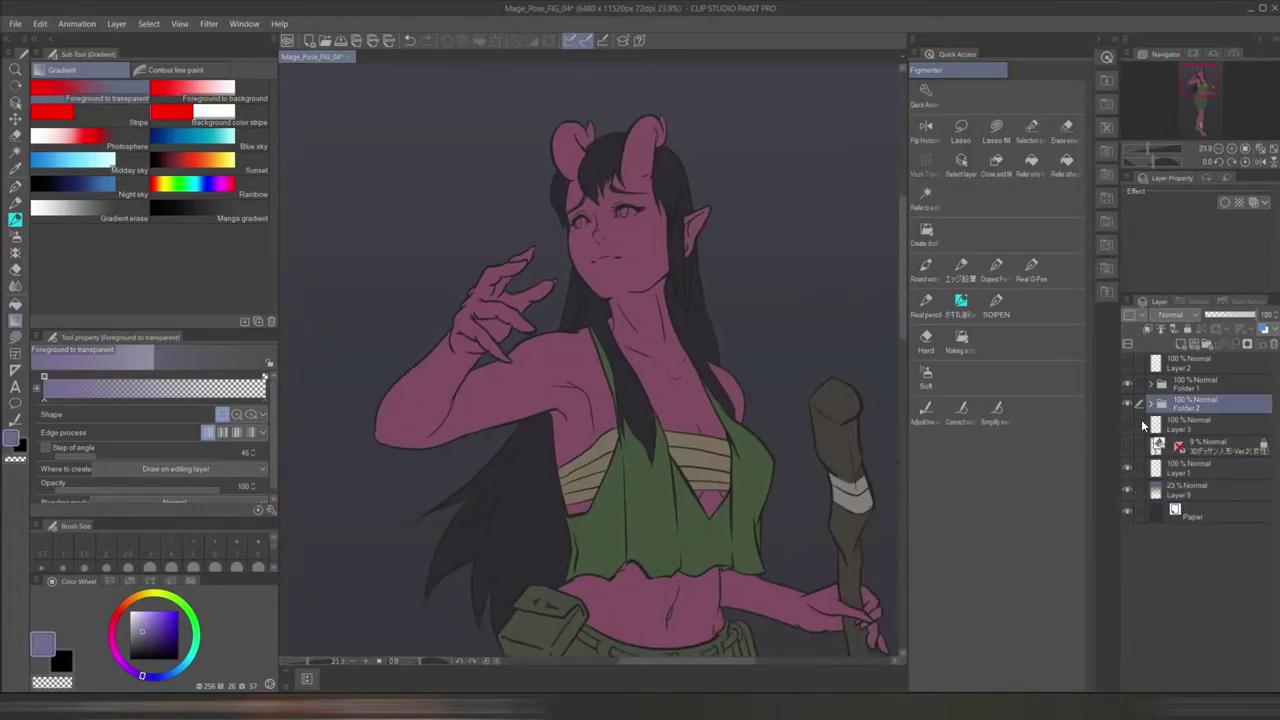
scroll(600, 400, up, 1)
click(1149, 338)
key(u)
click(72, 160)
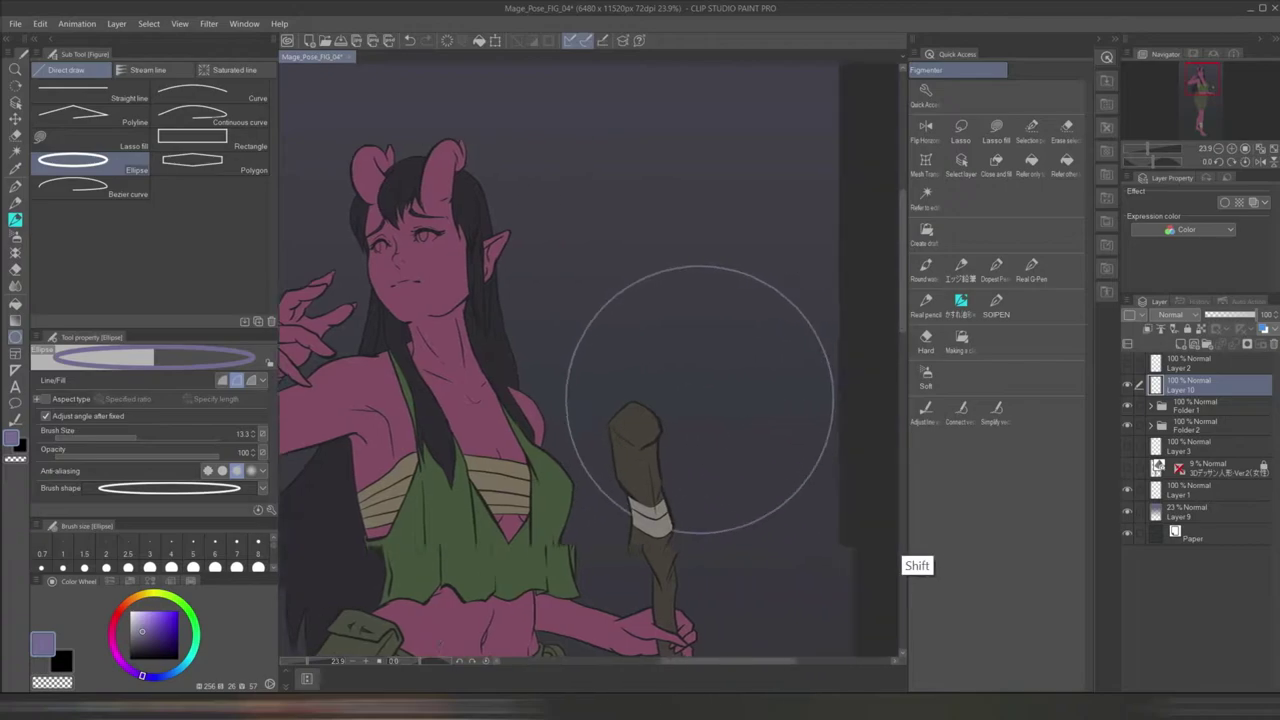
mouse_move(410, 230)
mouse_down()
mouse_move(659, 476)
mouse_move(560, 380)
mouse_move(586, 400)
mouse_up()
key(Return)
- Give the circle layer a border effect with an orange edge colour and an edge thickness of 3.0
scroll(740, 545, down, 2)
click(1169, 229)
click(1006, 200)
scroll(600, 400, up, 1)
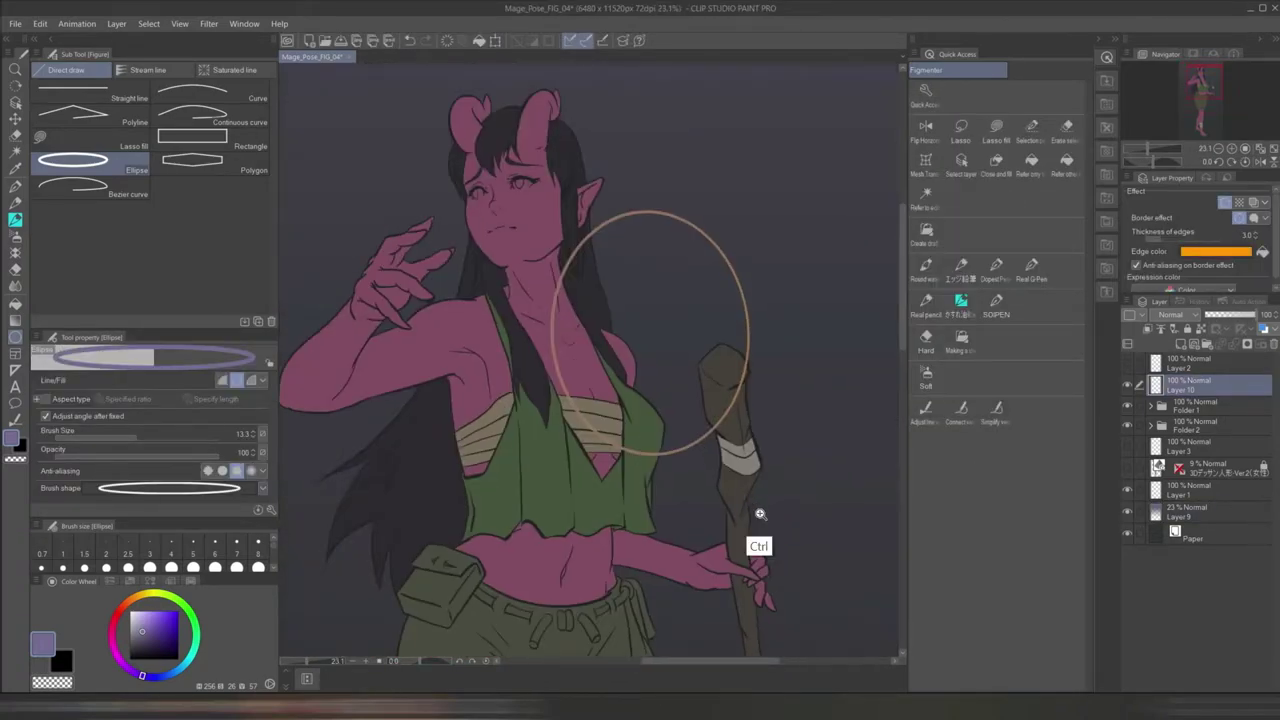
- Expand Folder 1 and run the "Making a clipping folder" auto action on the skin layer, Layer 5
click(1149, 405)
click(1210, 491)
click(1247, 301)
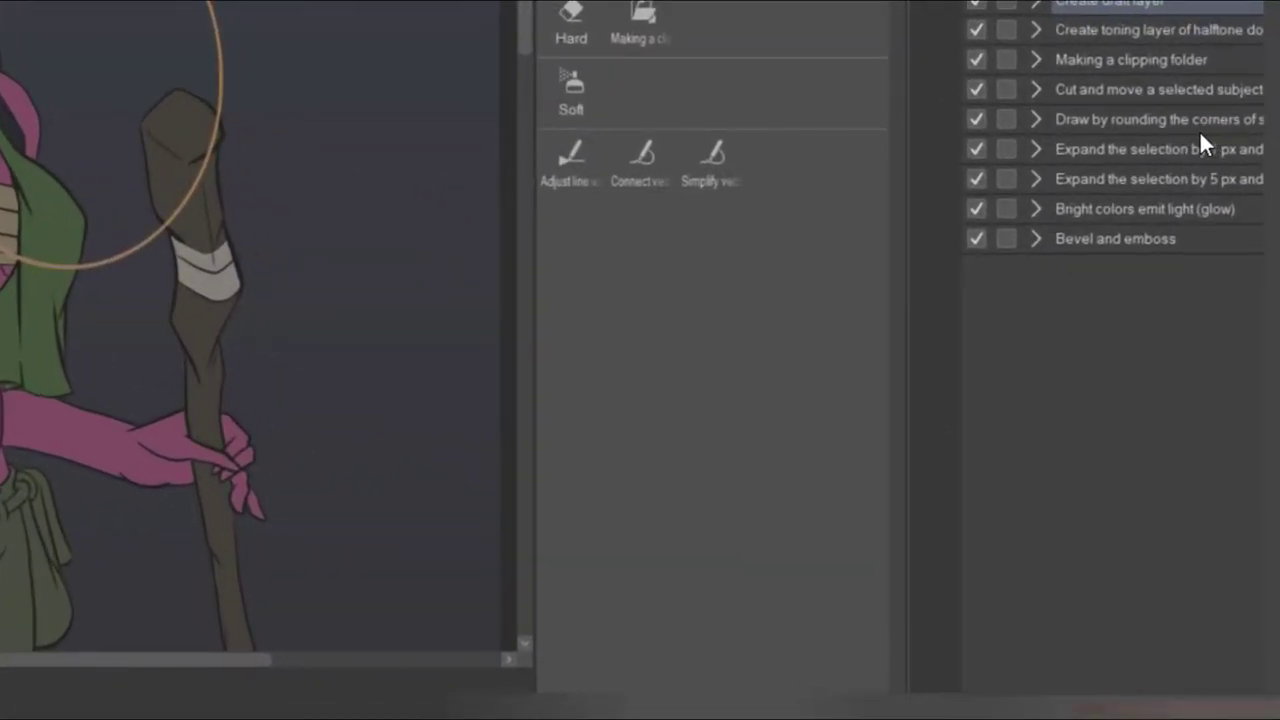
click(1180, 63)
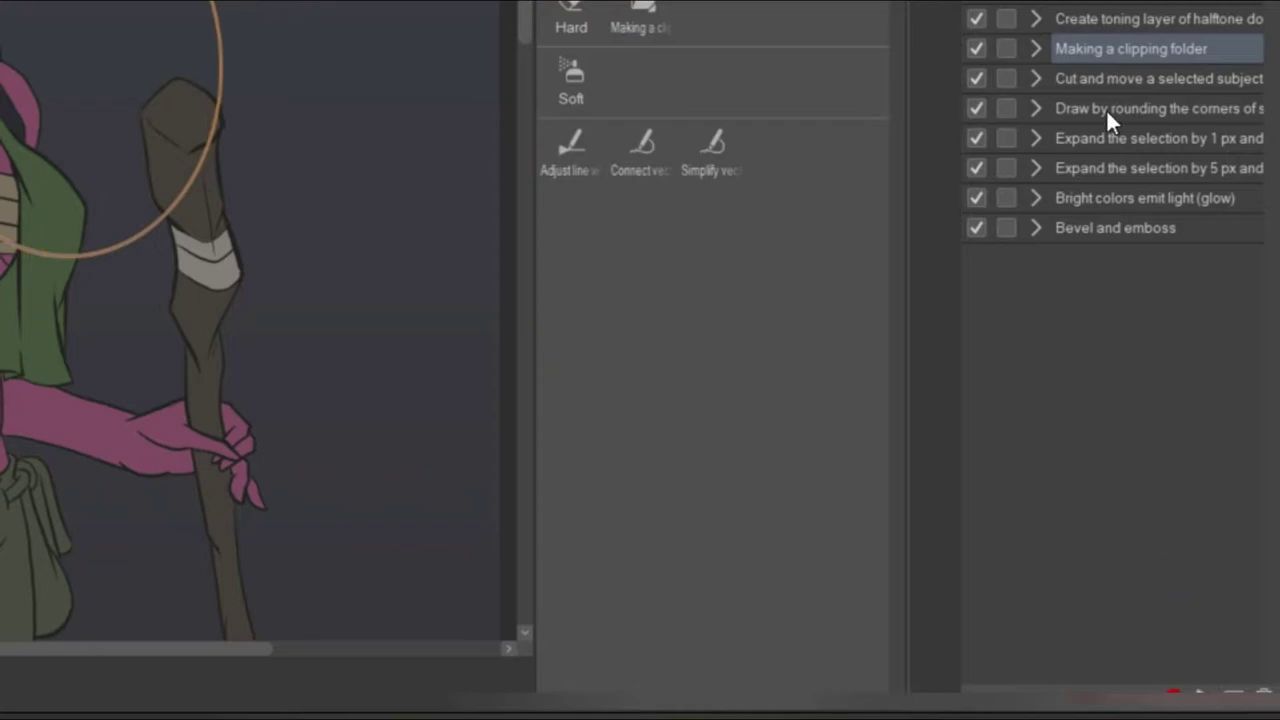
click(1037, 305)
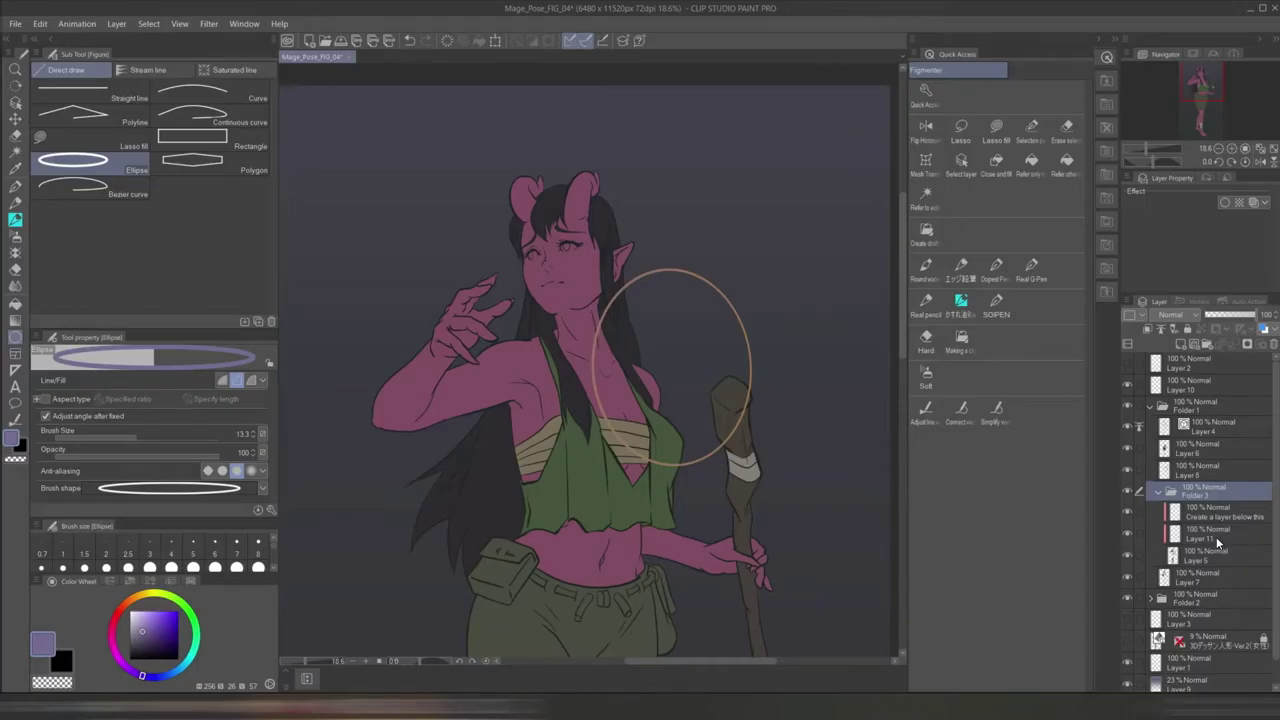
- Paint dark shadows on clipped Layer 11 over the horns, face, raised arm, armpit and waist with the SOIPEN pen
click(1216, 535)
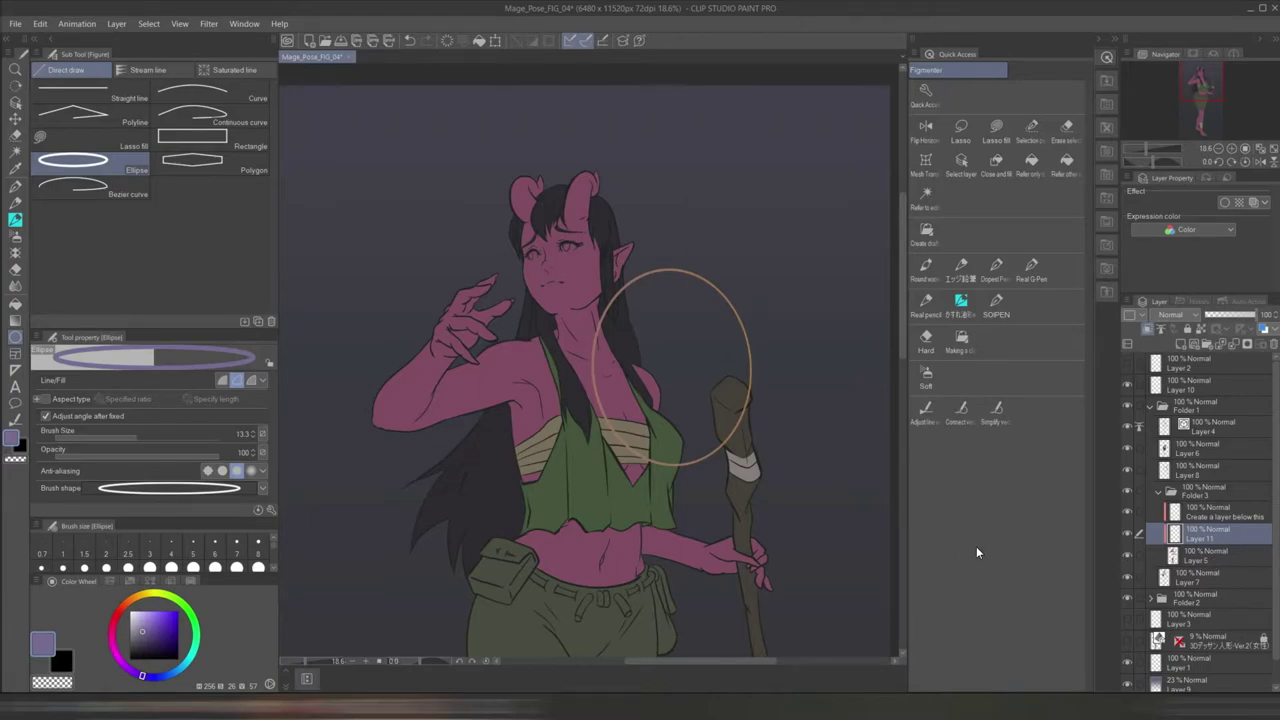
key(p)
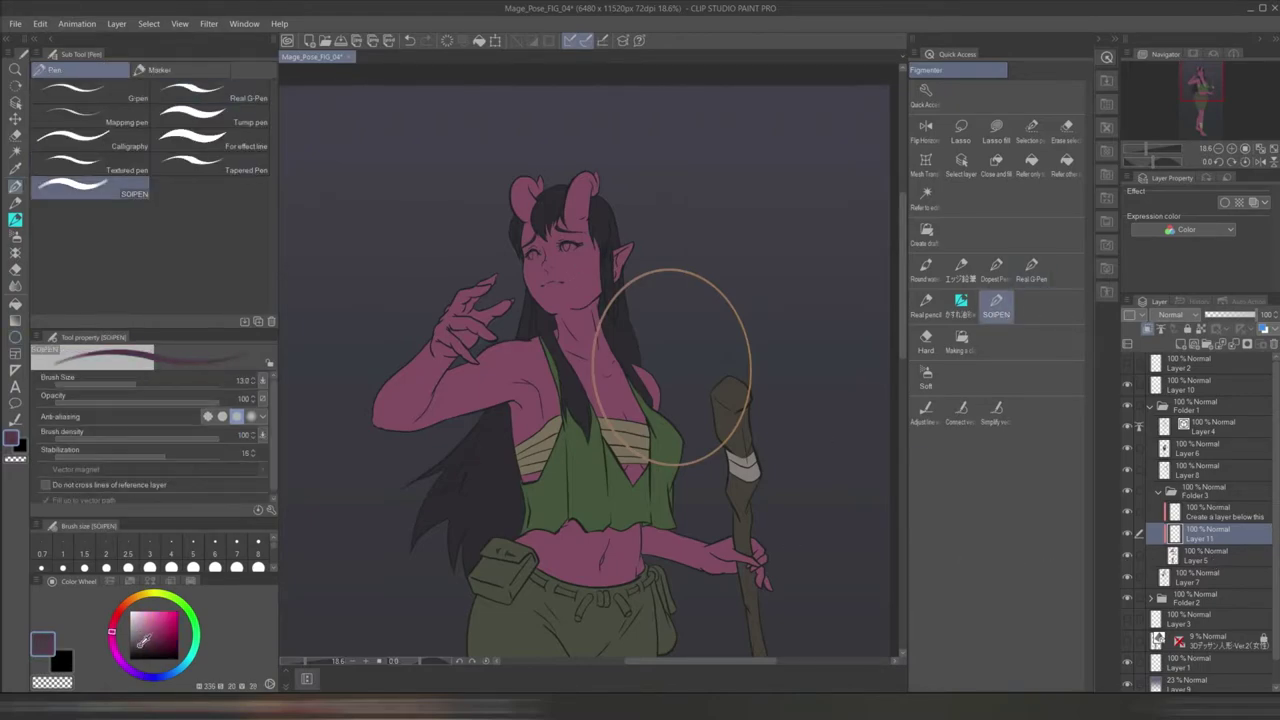
scroll(586, 273, up, 3)
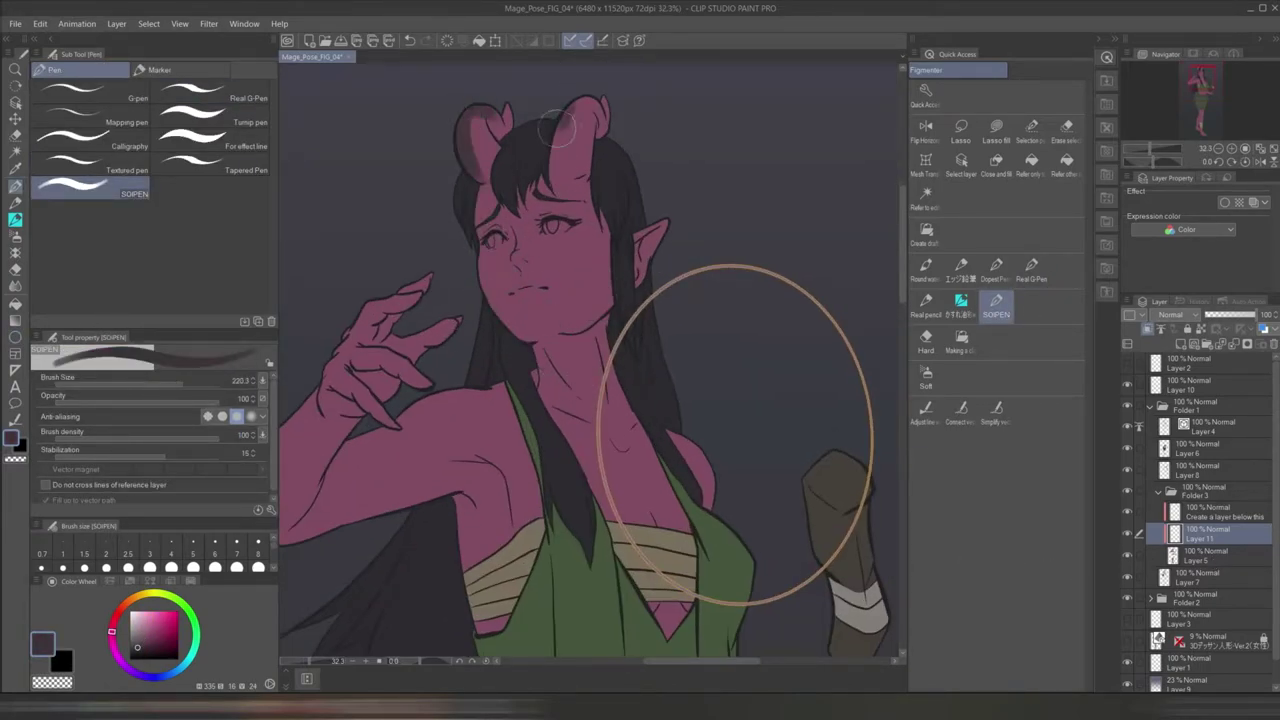
drag(504, 241, 496, 250)
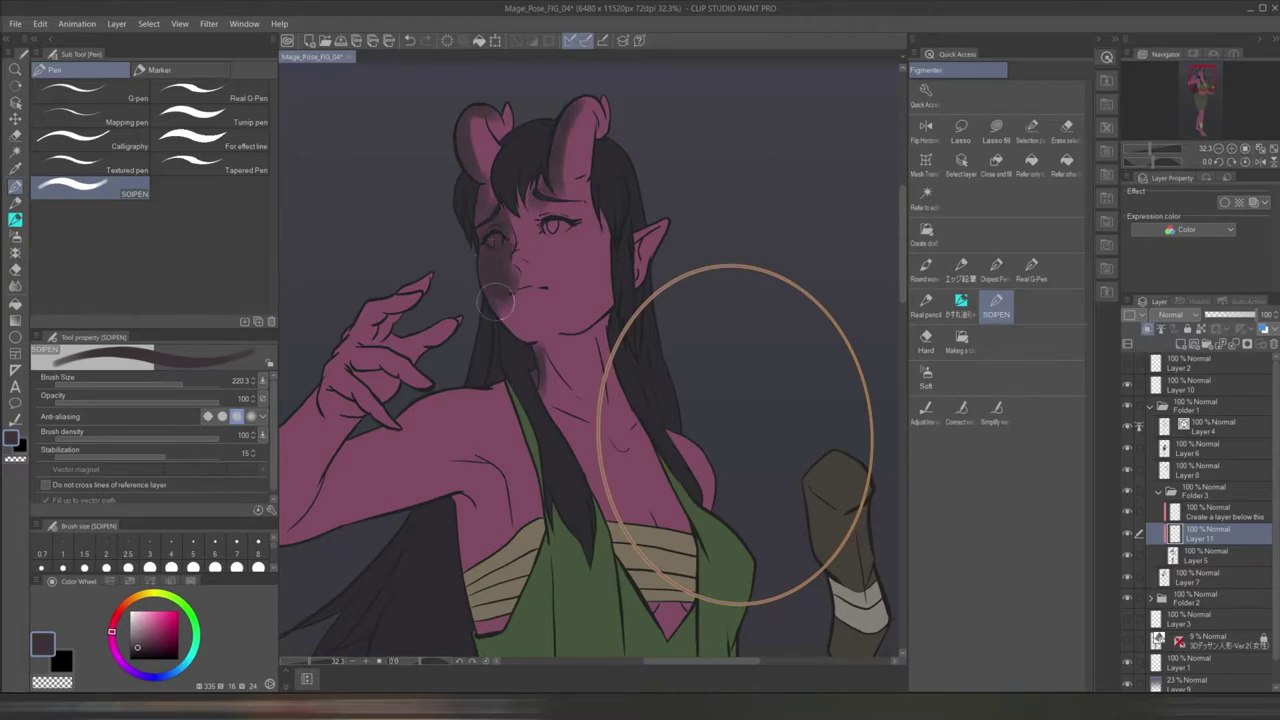
drag(510, 180, 610, 123)
mouse_move(340, 470)
mouse_down()
mouse_move(440, 385)
mouse_move(575, 345)
mouse_up()
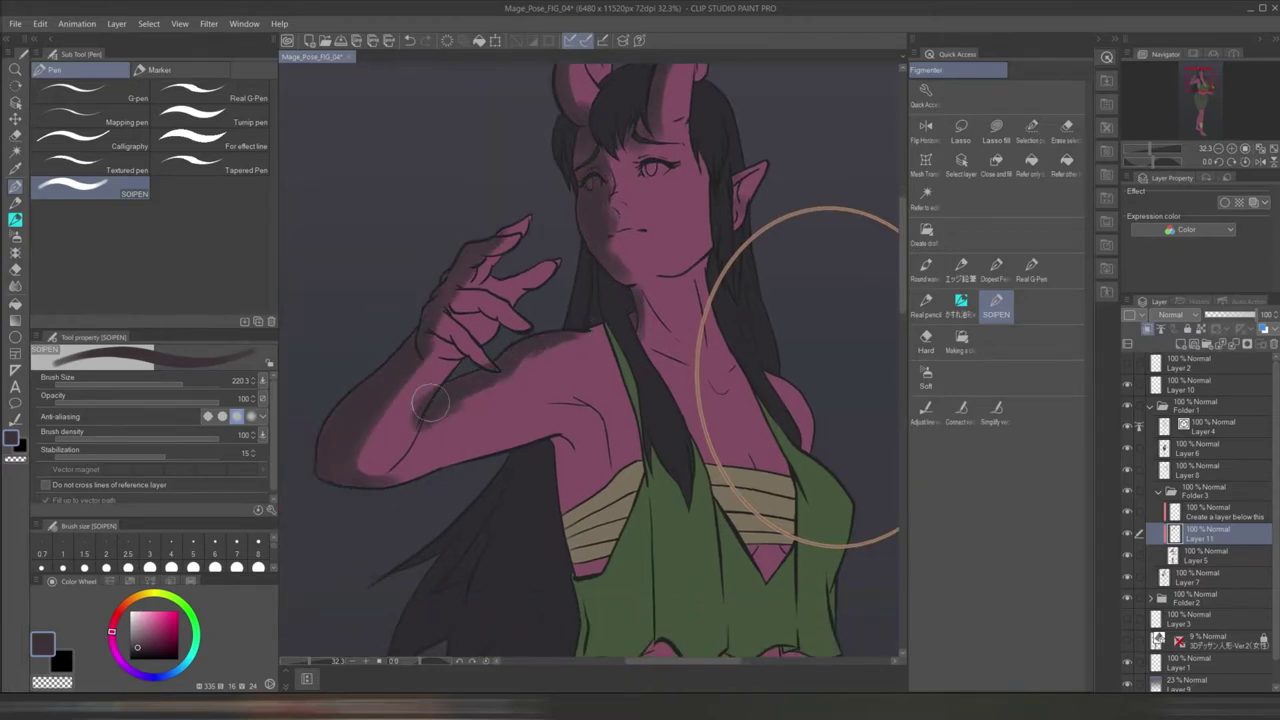
drag(560, 440, 565, 520)
mouse_move(585, 400)
mouse_down()
mouse_move(590, 495)
mouse_move(550, 300)
mouse_up()
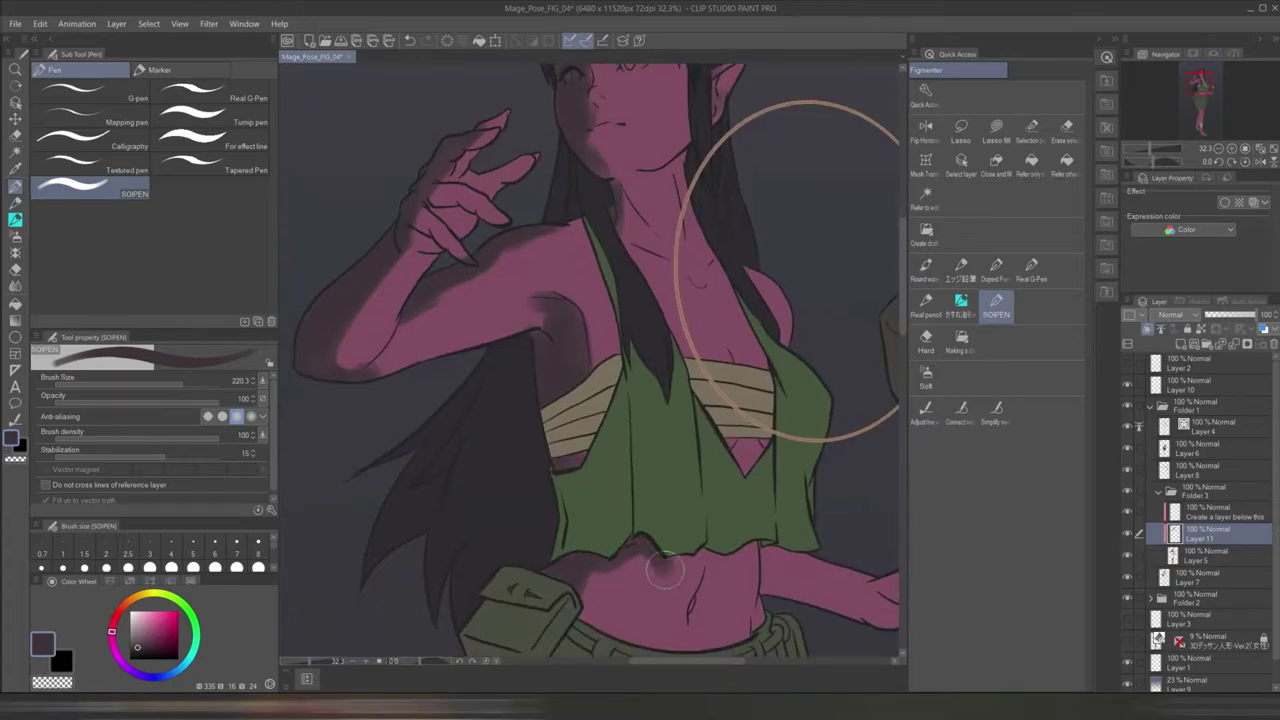
- Extend the dark skin shadows to the staff arm and hand, the far horn, the legs and the feet
scroll(781, 302, down, 2)
drag(807, 405, 771, 251)
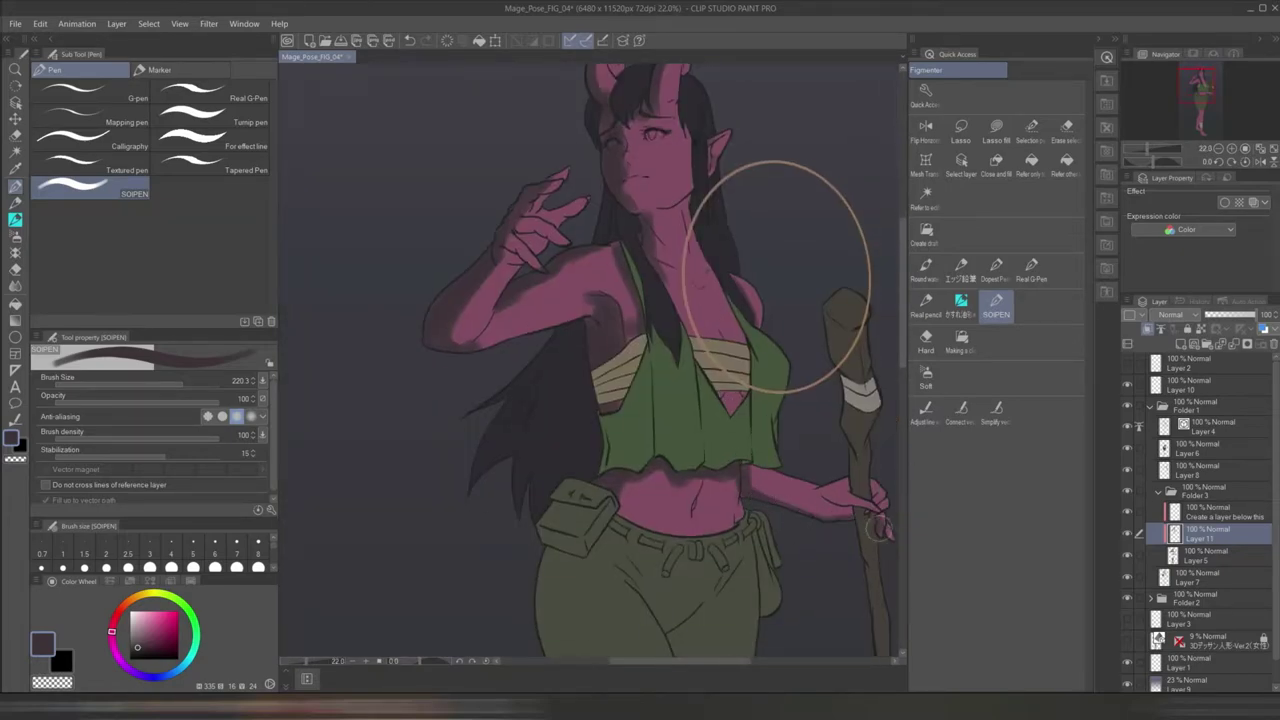
scroll(817, 511, down, 5)
scroll(761, 313, up, 5)
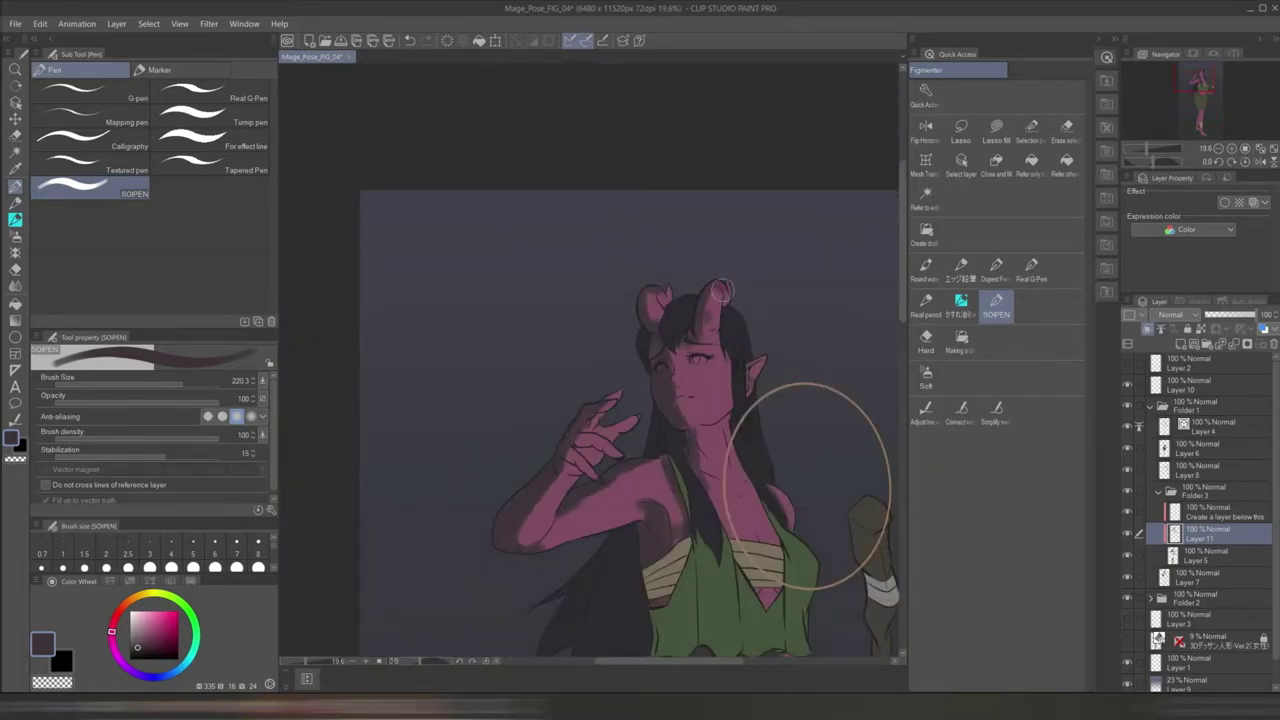
drag(807, 487, 802, 240)
scroll(752, 340, down, 8)
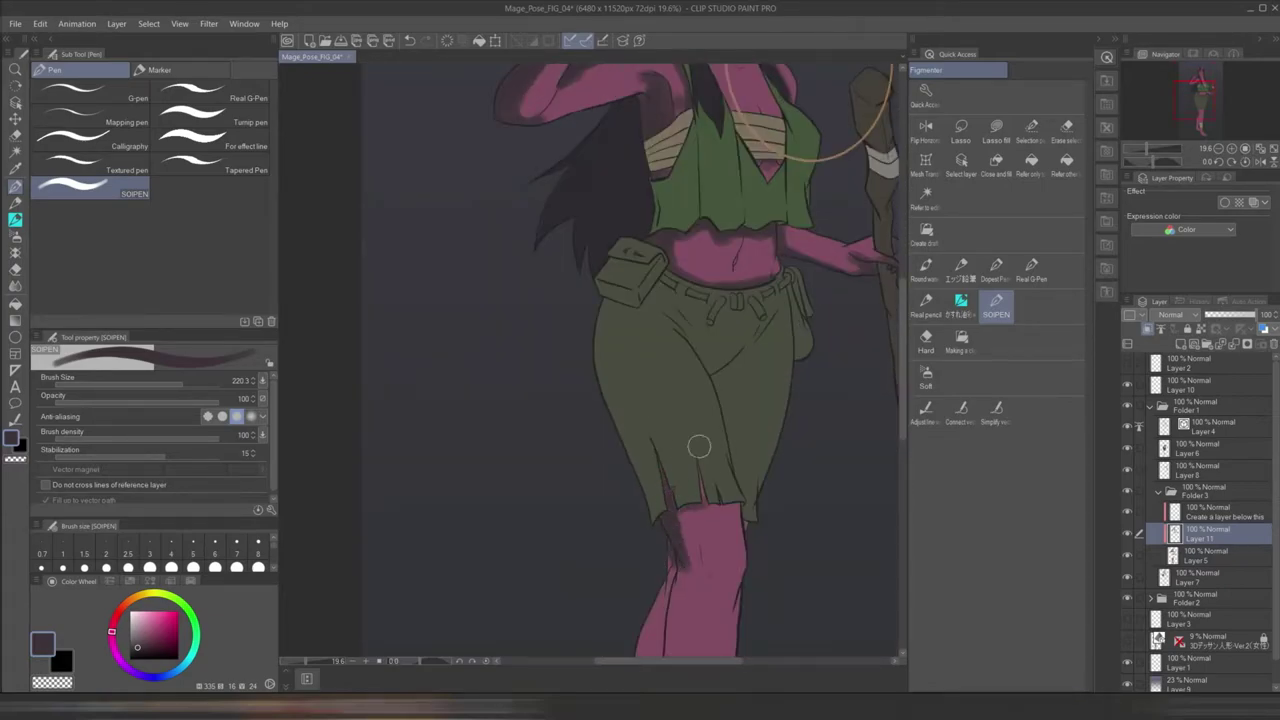
scroll(686, 569, down, 1)
scroll(757, 534, down, 4)
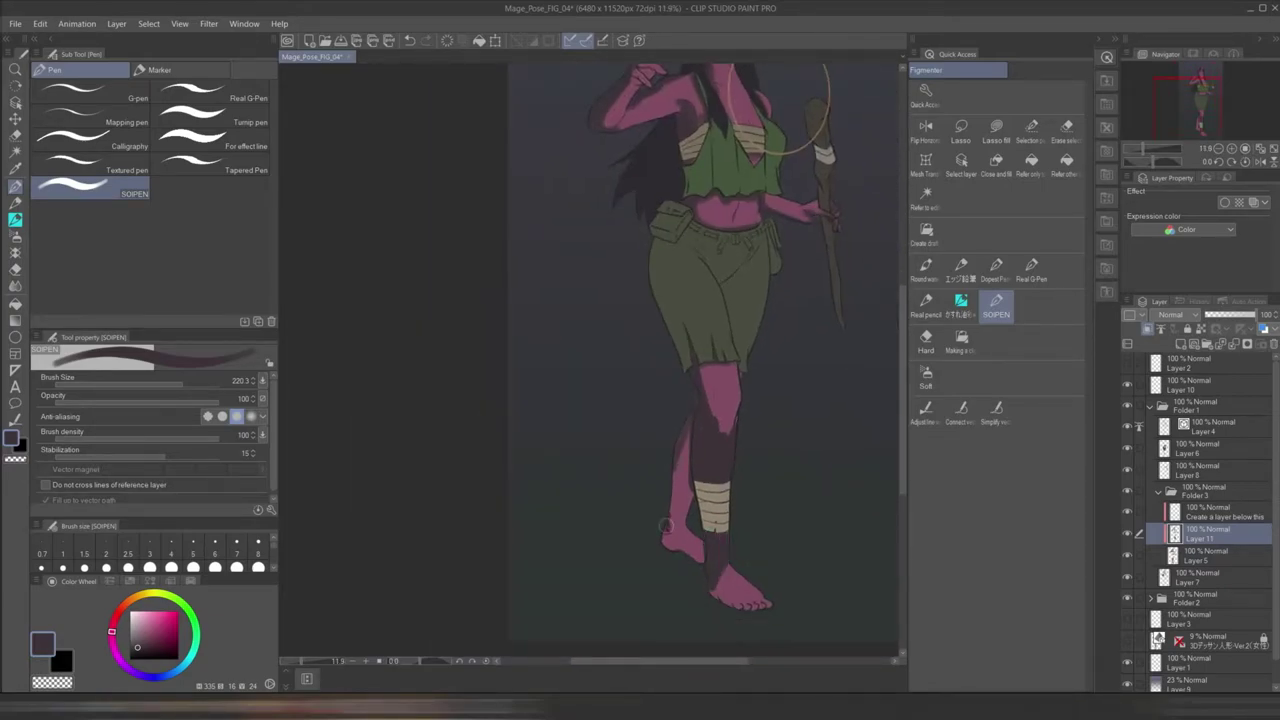
- Soften the shadow edges on the arm, torso, face and legs with the watercolor blending brush, reducing it to size 101.3
scroll(827, 416, up, 4)
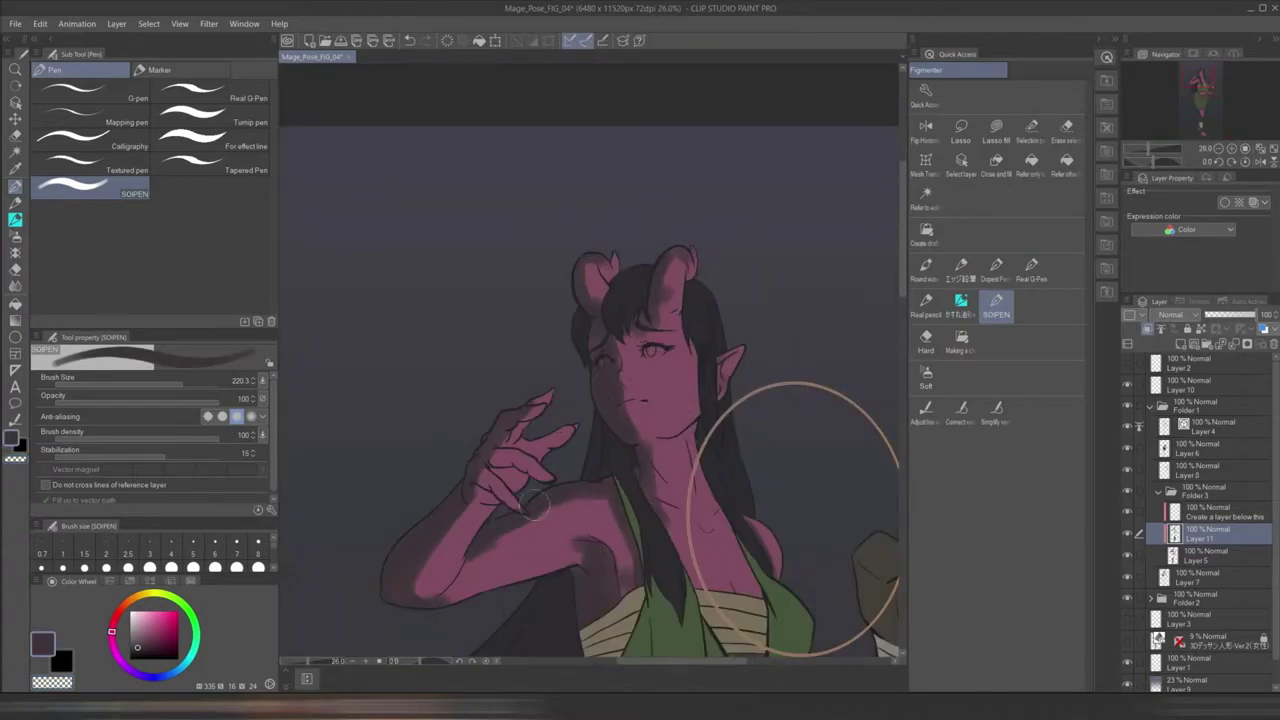
key(b)
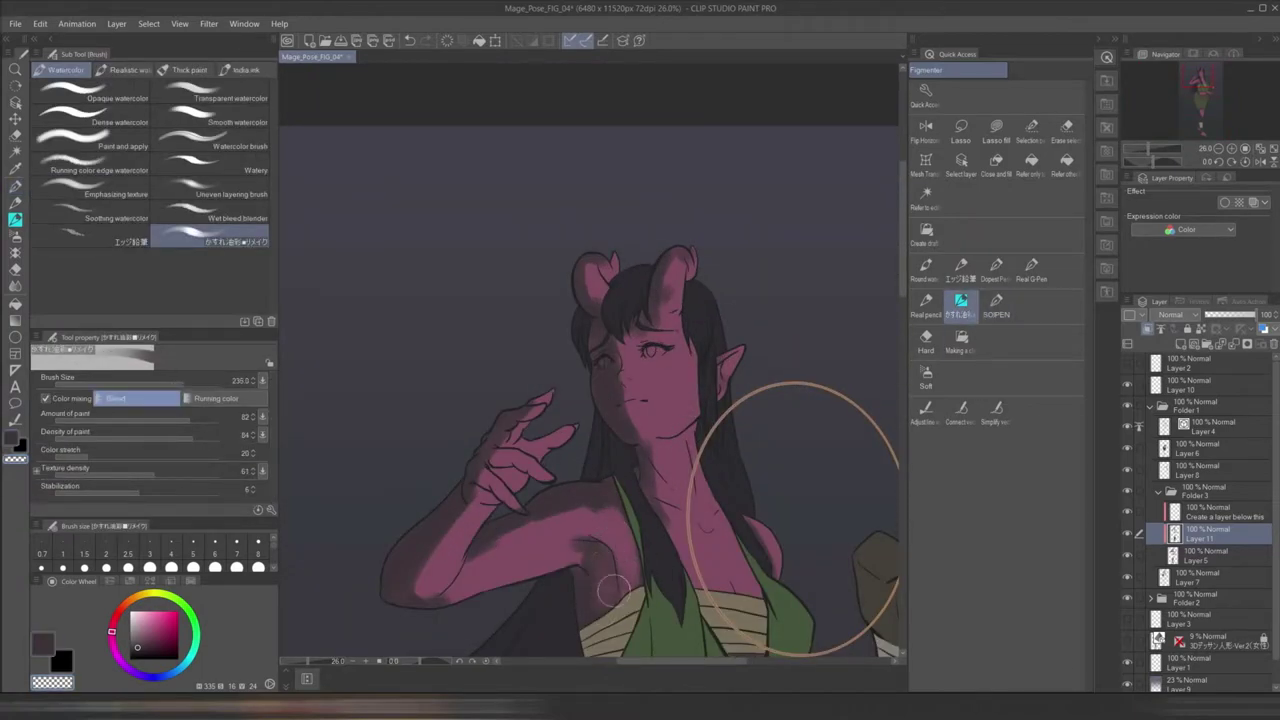
drag(545, 523, 600, 383)
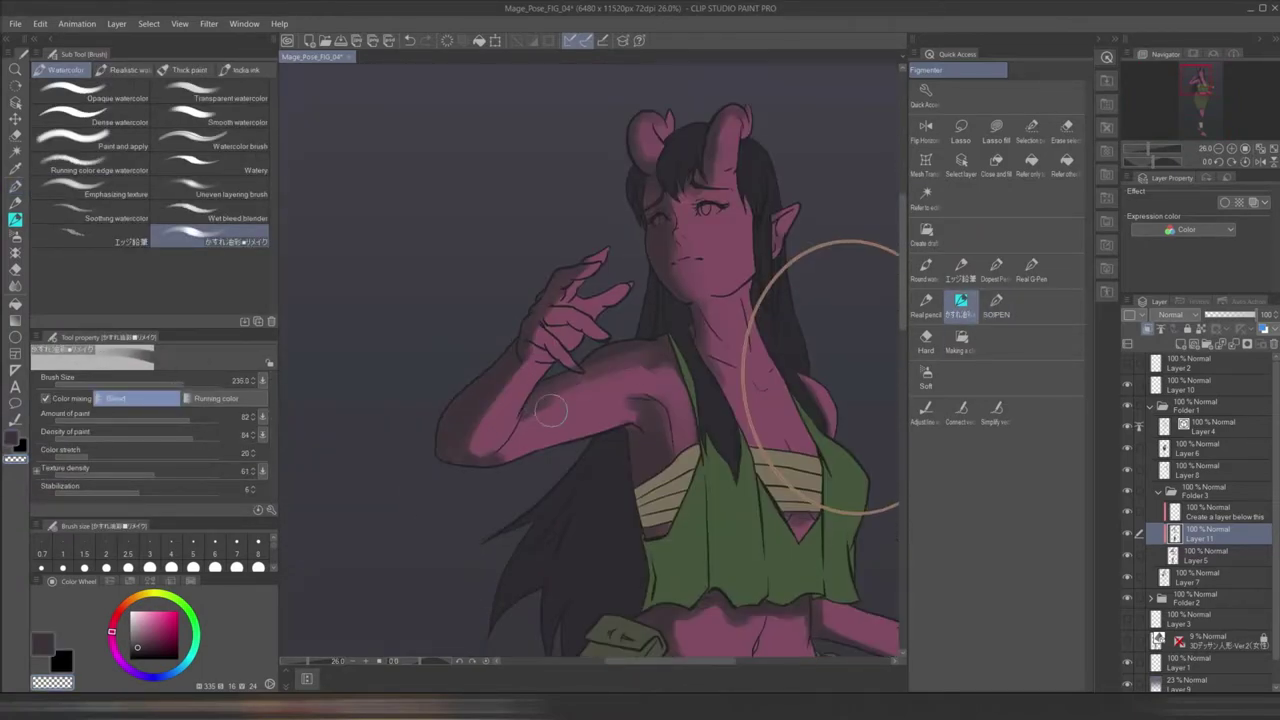
scroll(636, 470, down, 4)
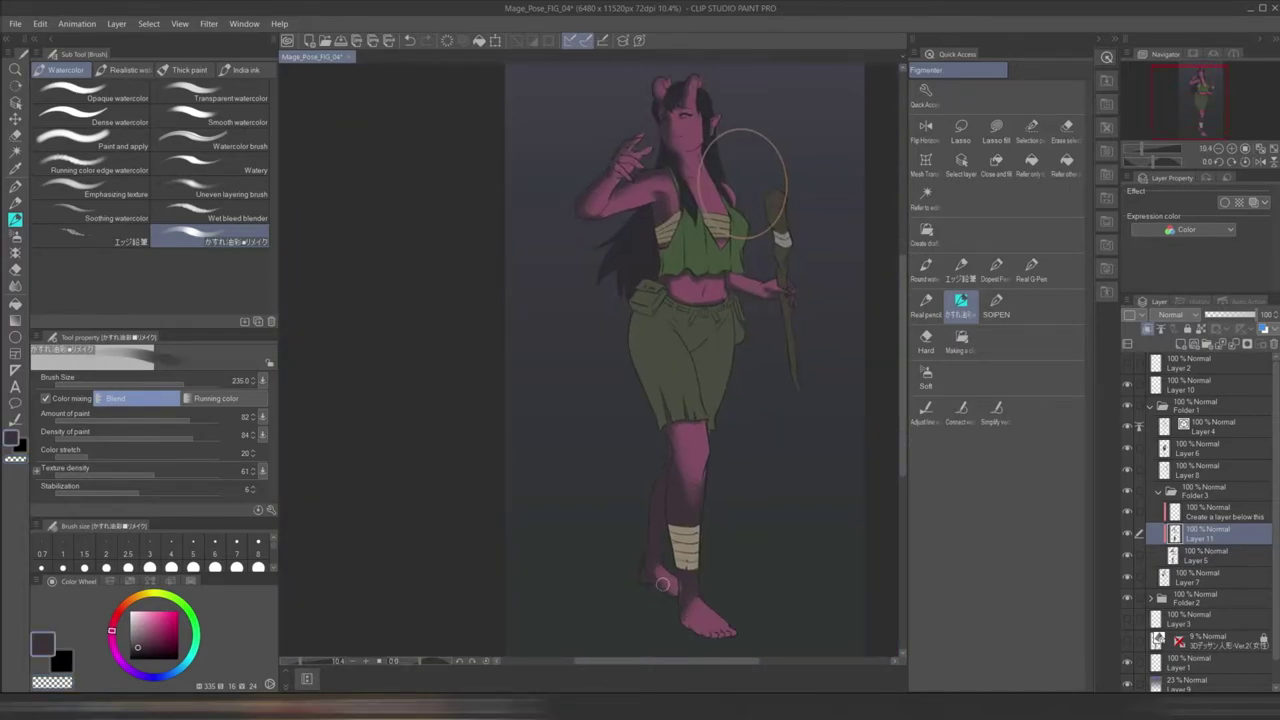
ctrl+click(803, 340)
scroll(780, 335, up, 5)
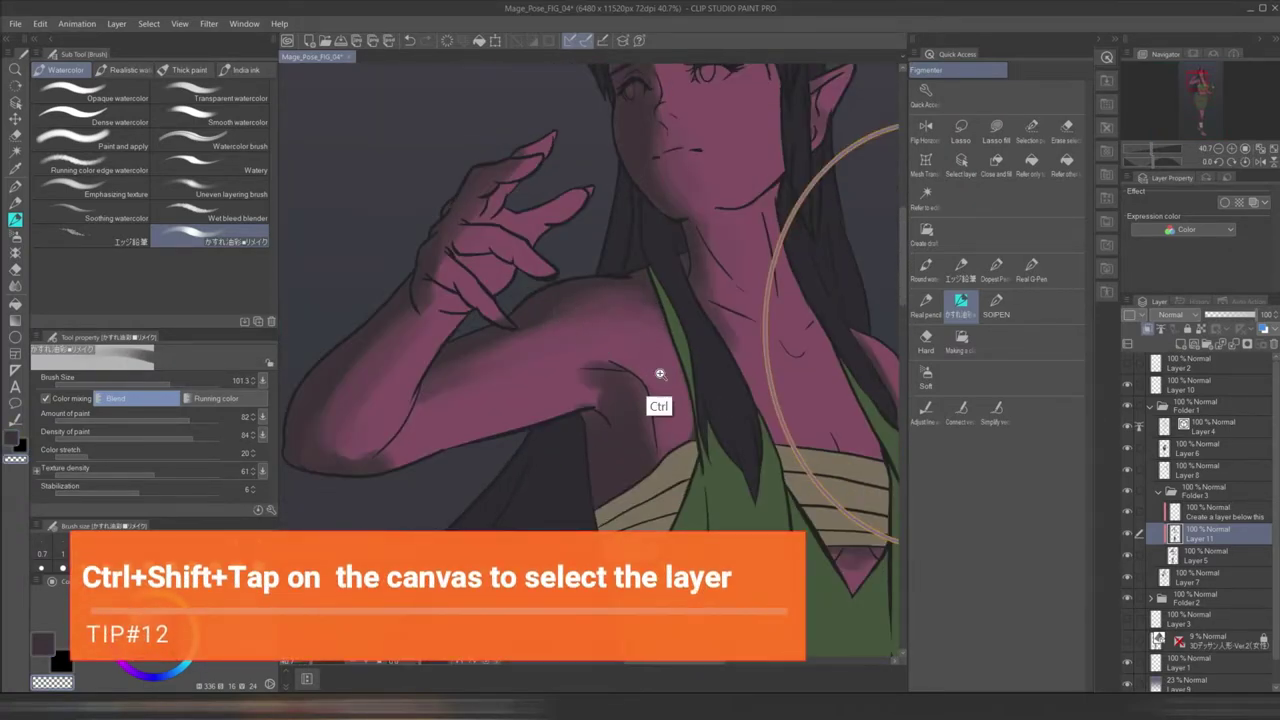
scroll(660, 373, down, 2)
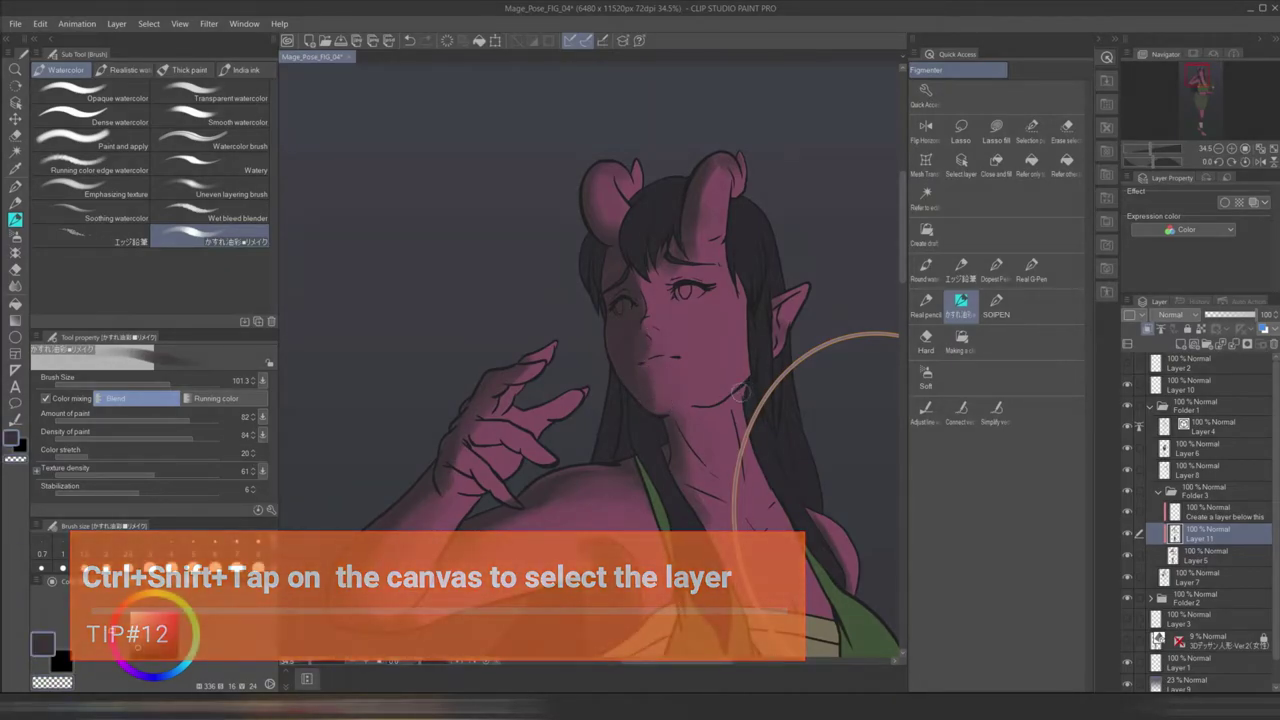
drag(545, 508, 569, 378)
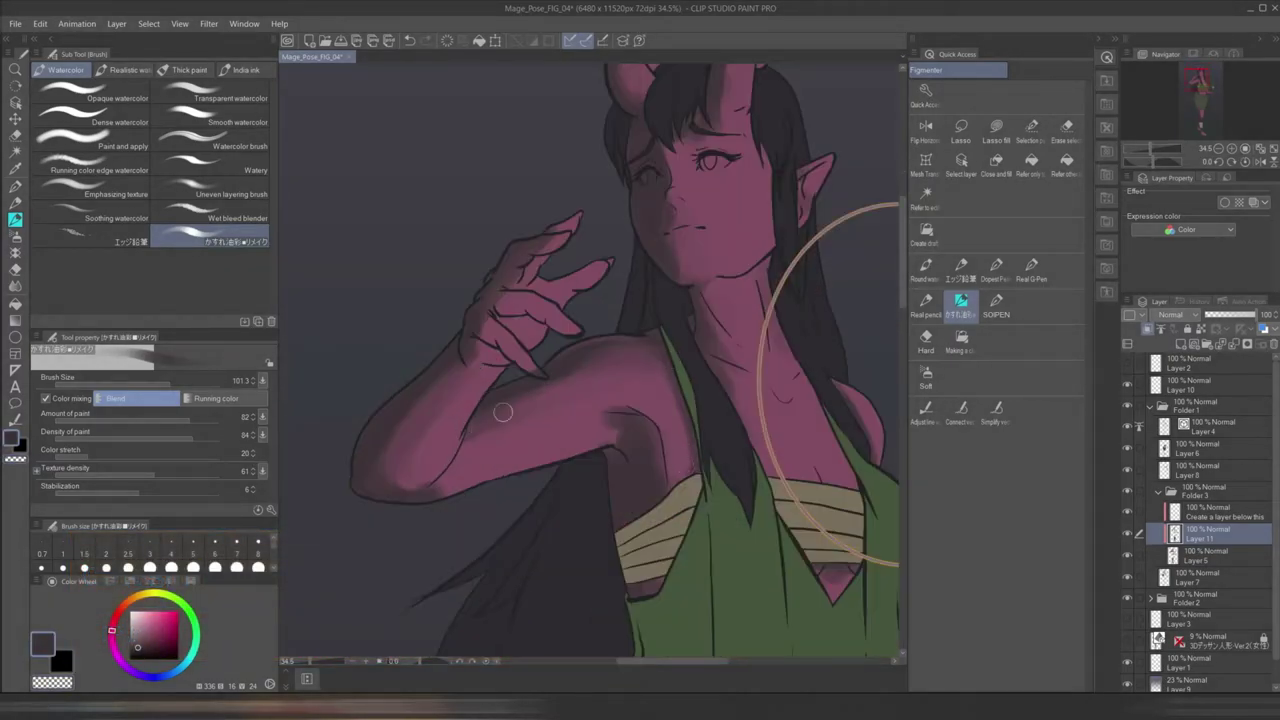
- Add finer SOIPEN shadows to the raised hand and around the brow and eyes, and blend the face and horns
key(p)
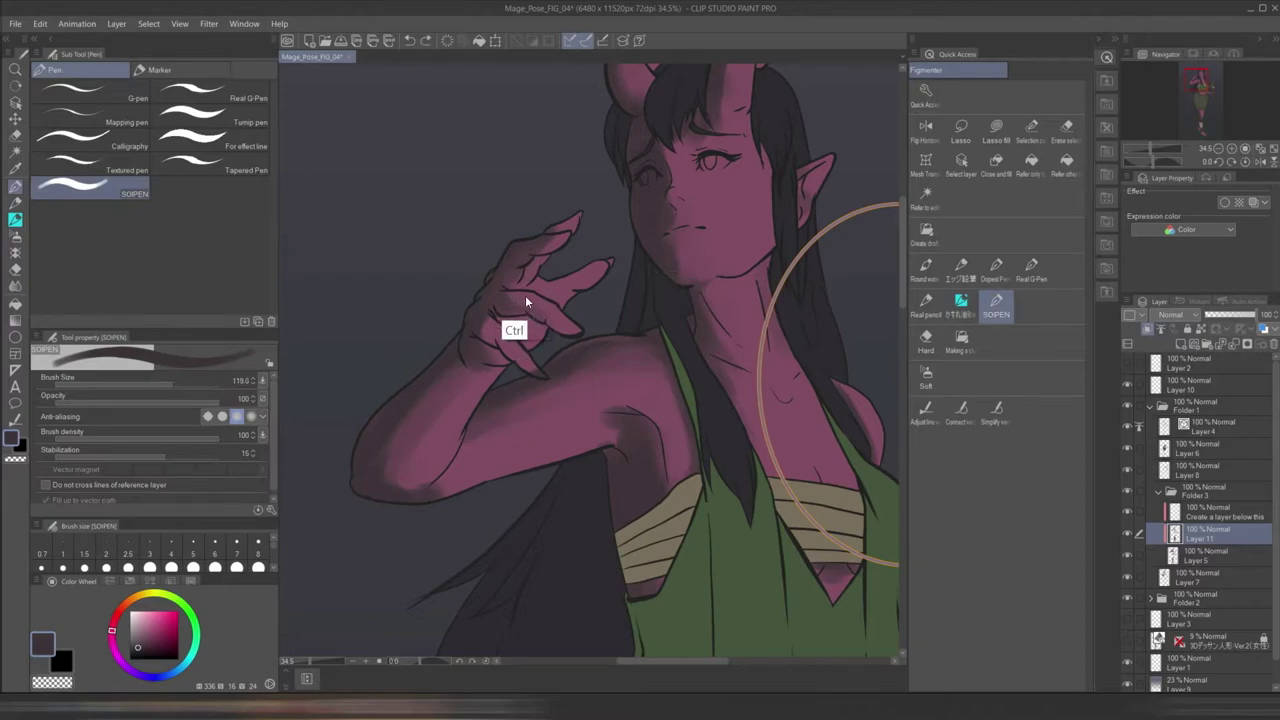
scroll(643, 458, up, 2)
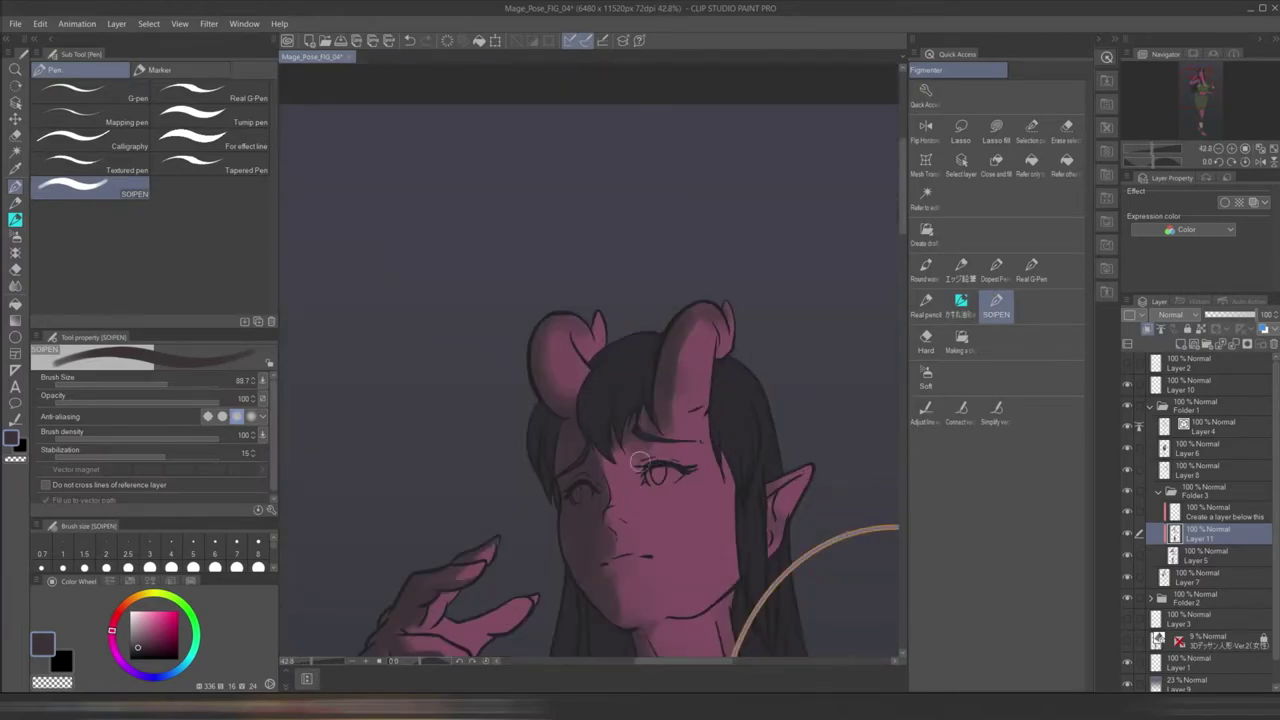
scroll(672, 428, up, 2)
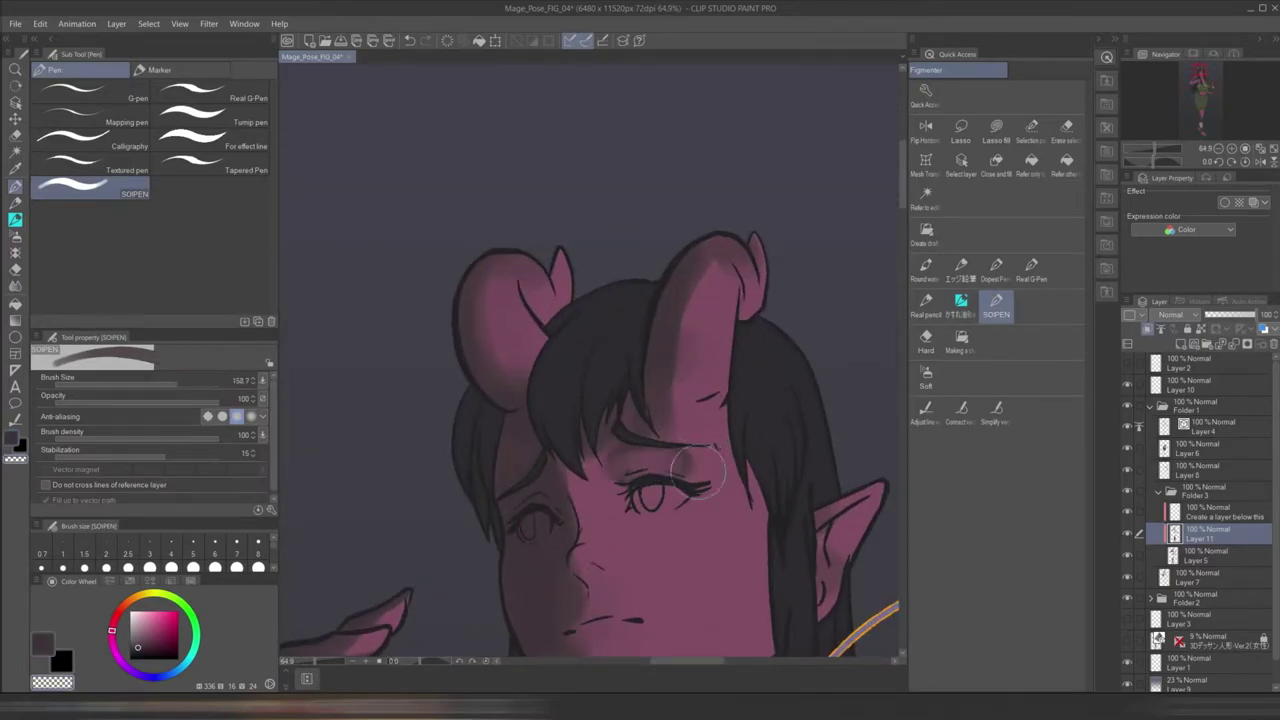
key(b)
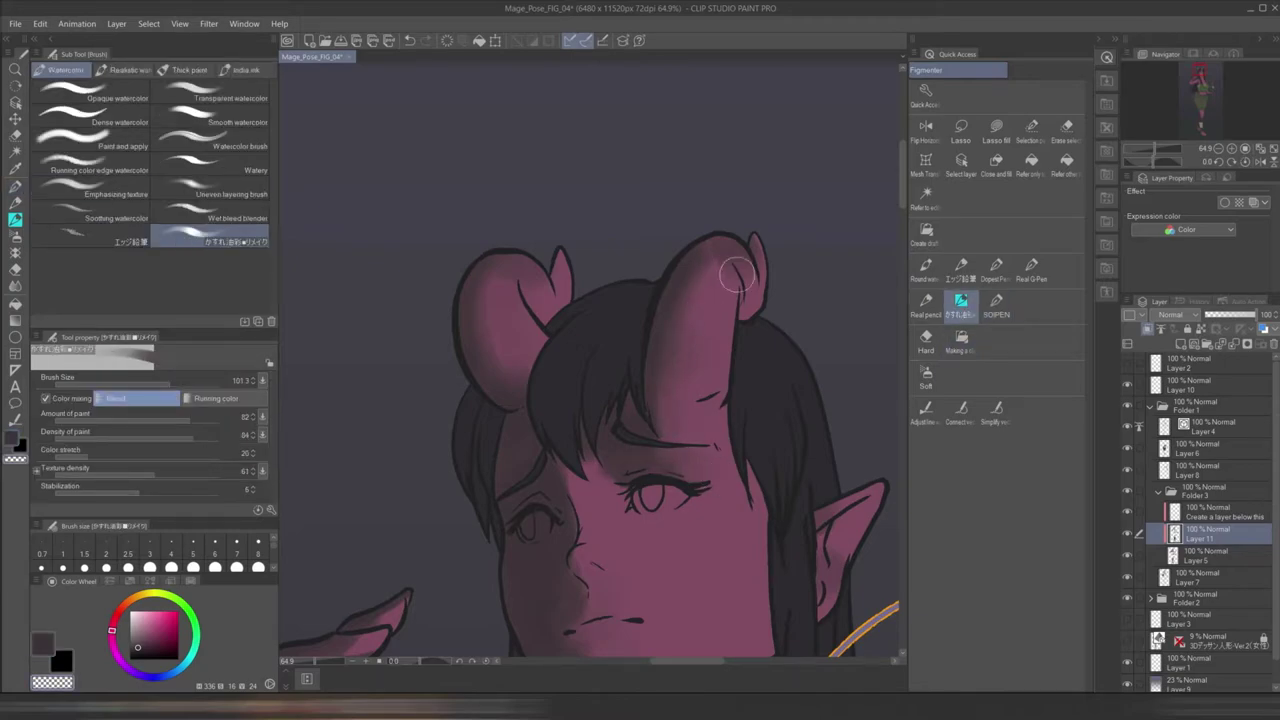
scroll(716, 268, down, 3)
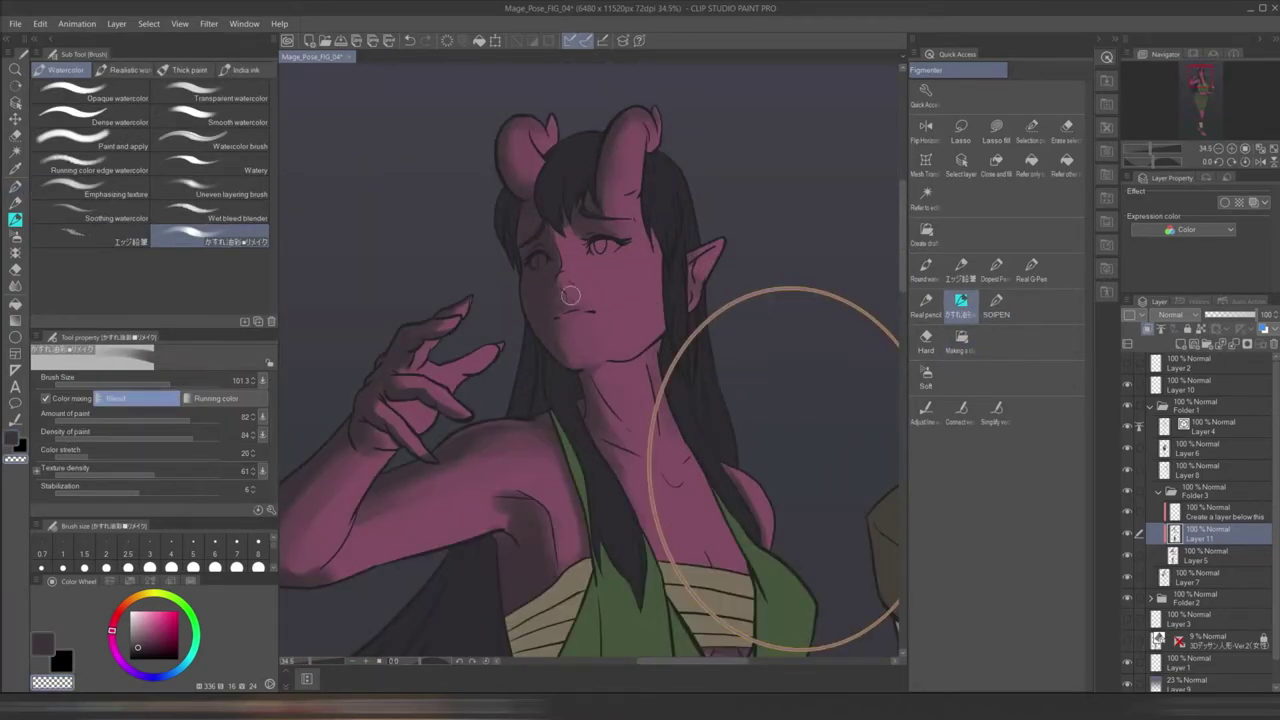
alt+click(542, 238)
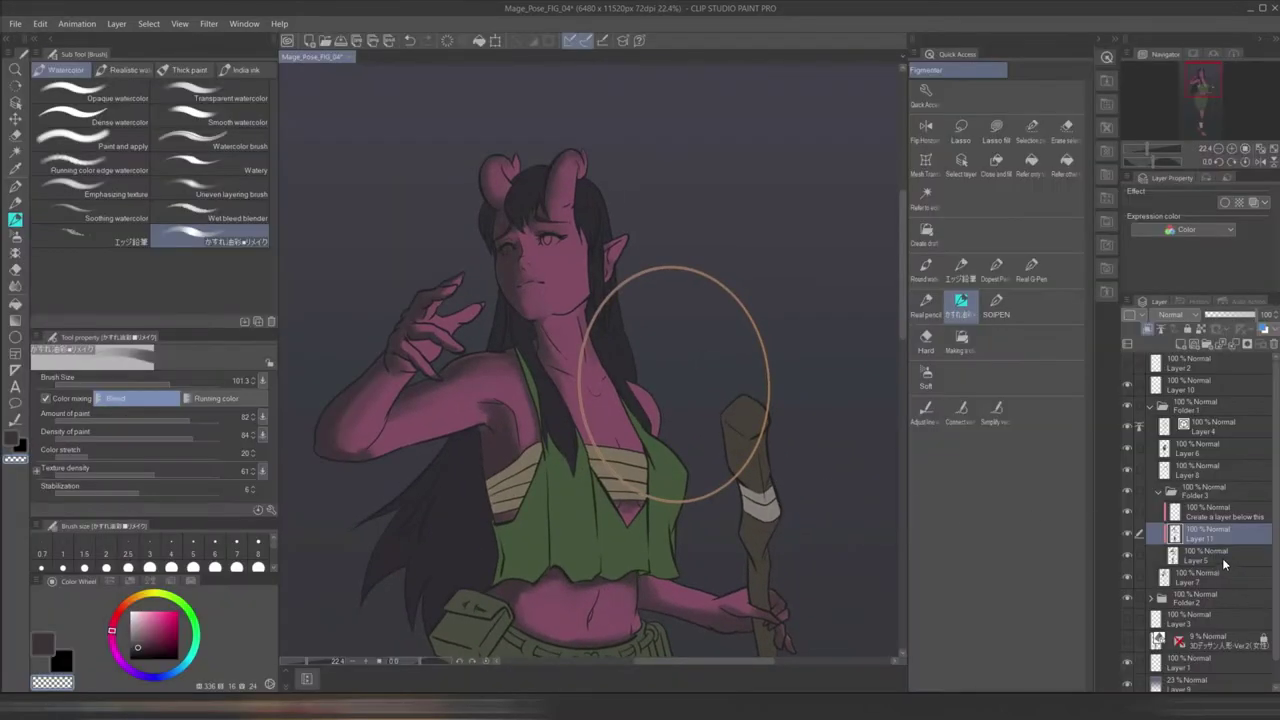
- Put hair Layer 7 in a clipping folder and paint muted lavender highlights on the bangs and long strands
click(1171, 492)
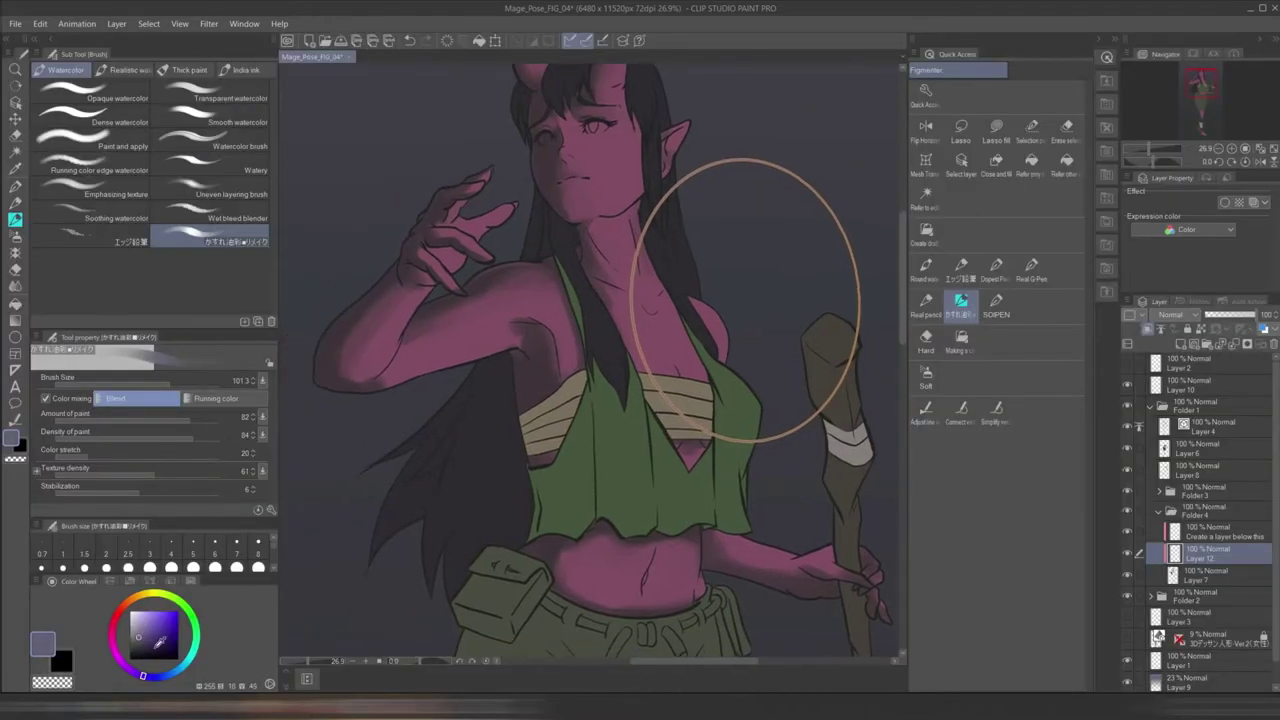
alt+click(745, 300)
drag(745, 300, 787, 347)
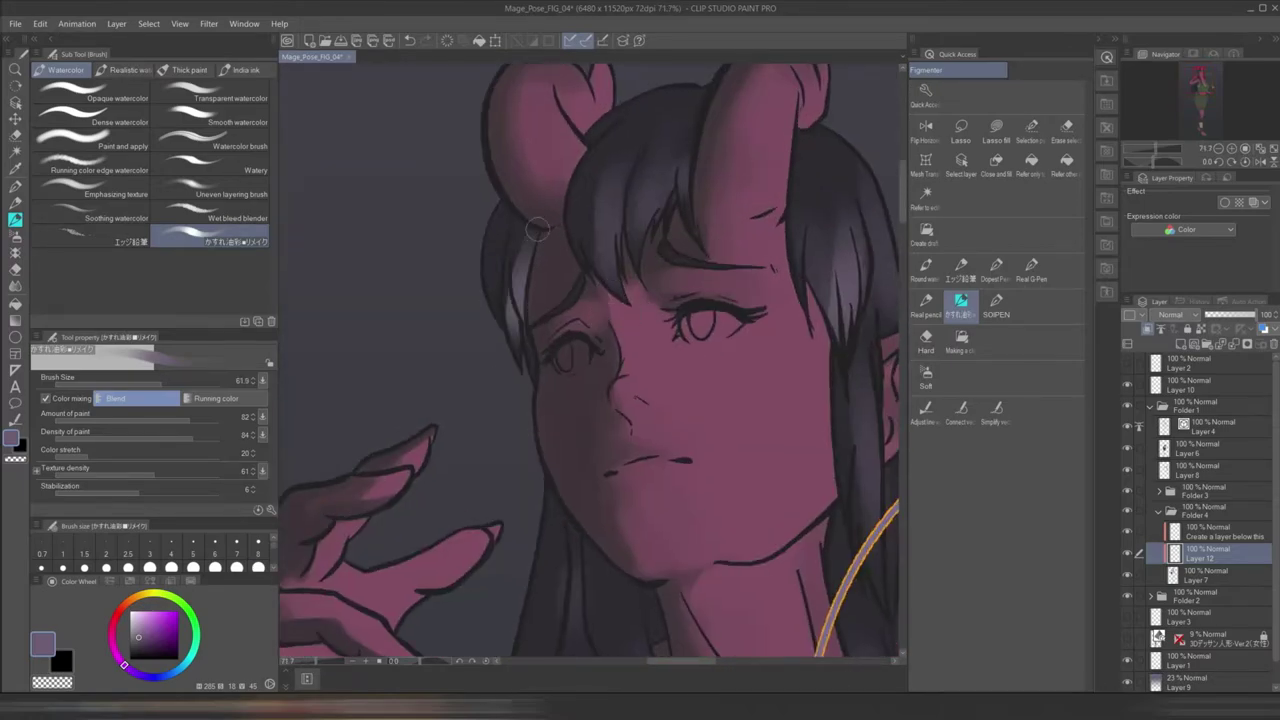
scroll(829, 285, down, 5)
drag(890, 540, 795, 434)
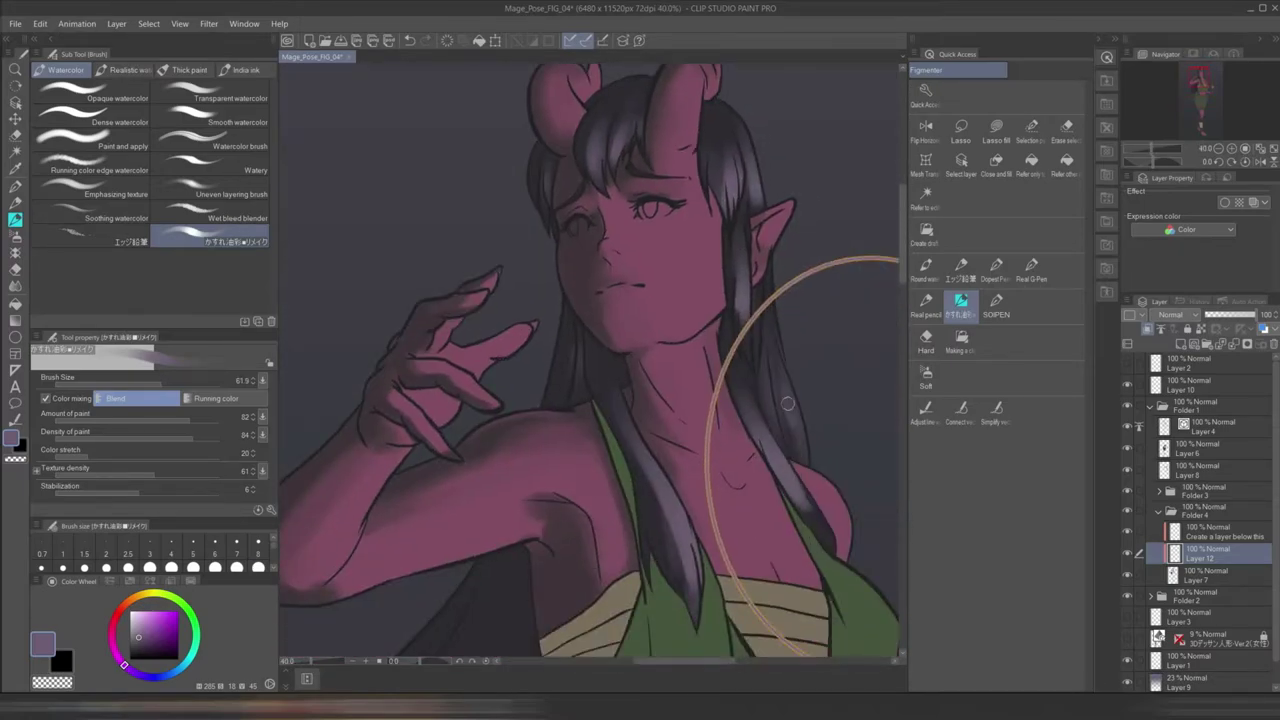
alt+click(652, 474)
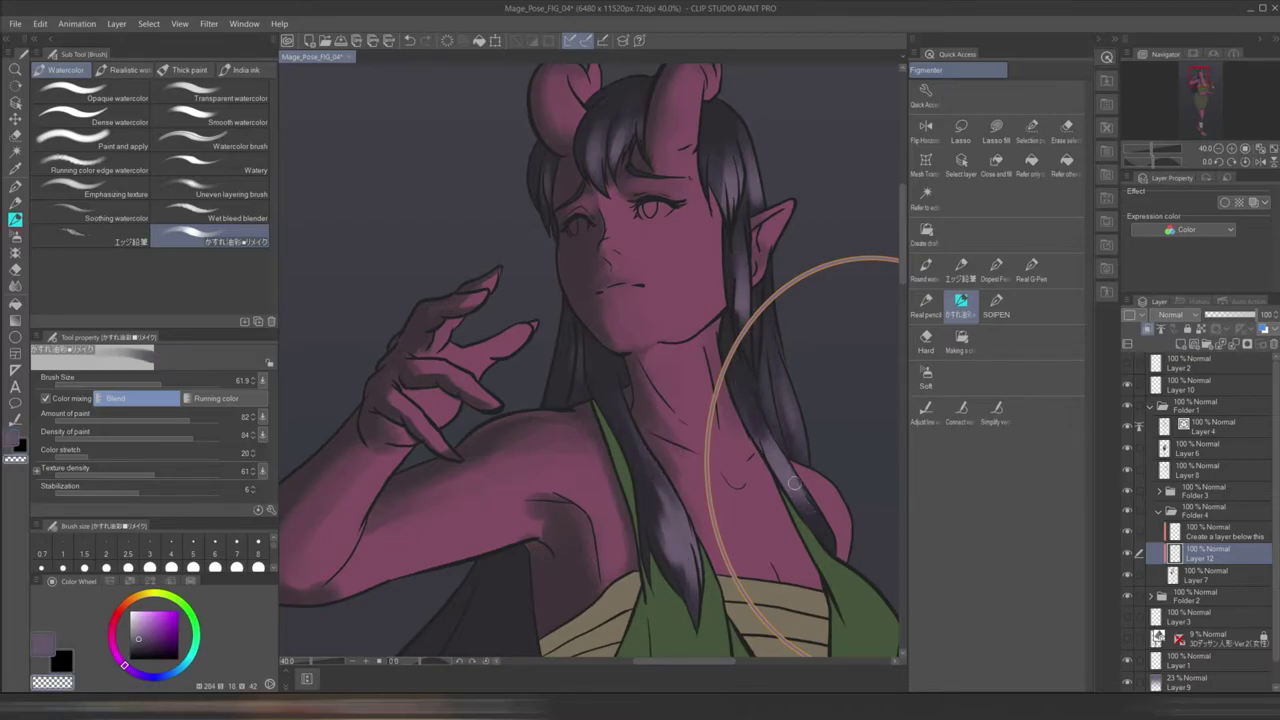
- Add a clipped layer beneath the hair highlights and paint dark shadows through the hair with the brush at size 229.4
scroll(765, 355, down, 2)
key(alt+bracketleft)
click(1180, 345)
mouse_move(755, 350)
mouse_down()
mouse_move(815, 270)
mouse_move(785, 430)
mouse_up()
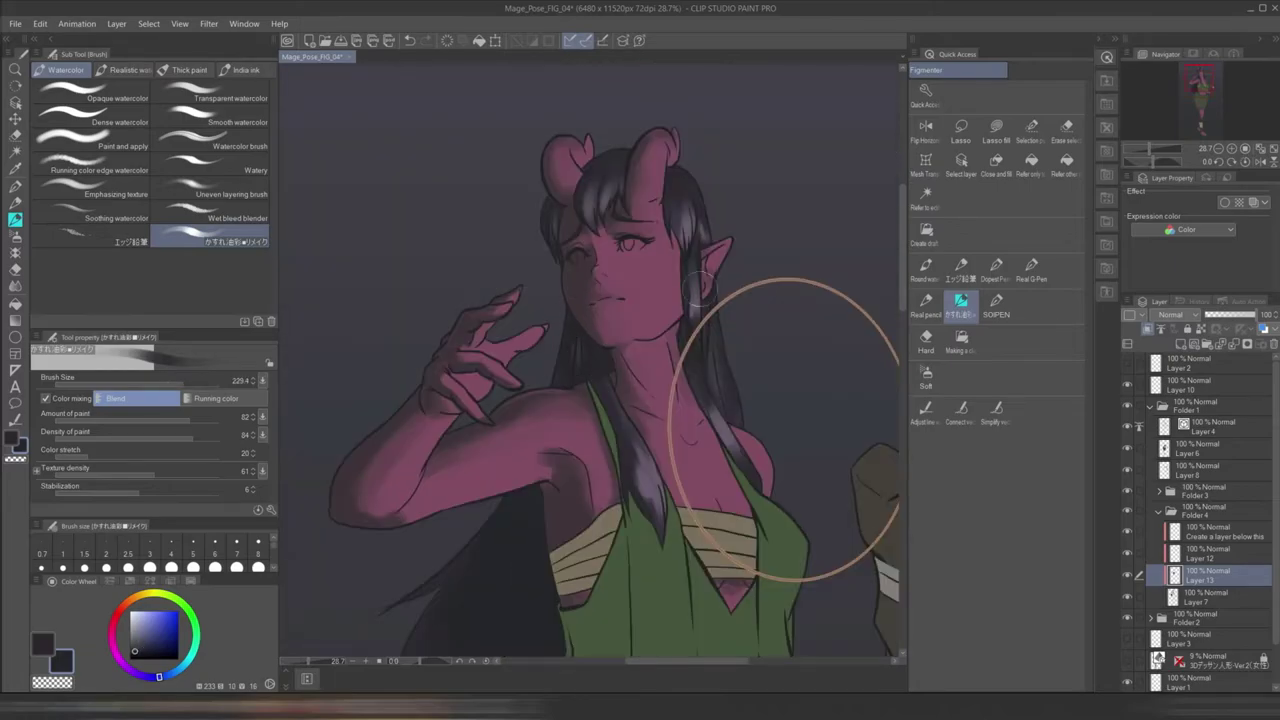
scroll(697, 252, down, 2)
scroll(728, 266, up, 3)
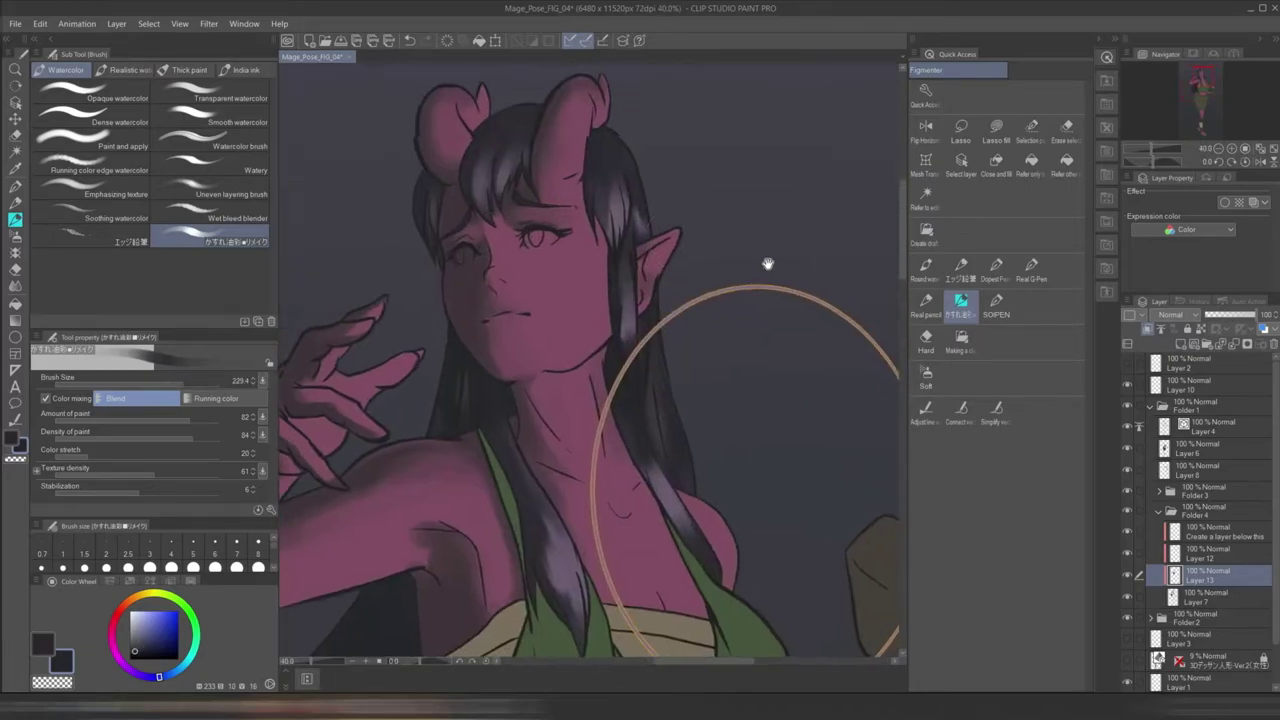
- Add more greyish lavender highlights on Layer 12 to the top of the head and the hair strands
alt+click(740, 245)
drag(740, 245, 765, 310)
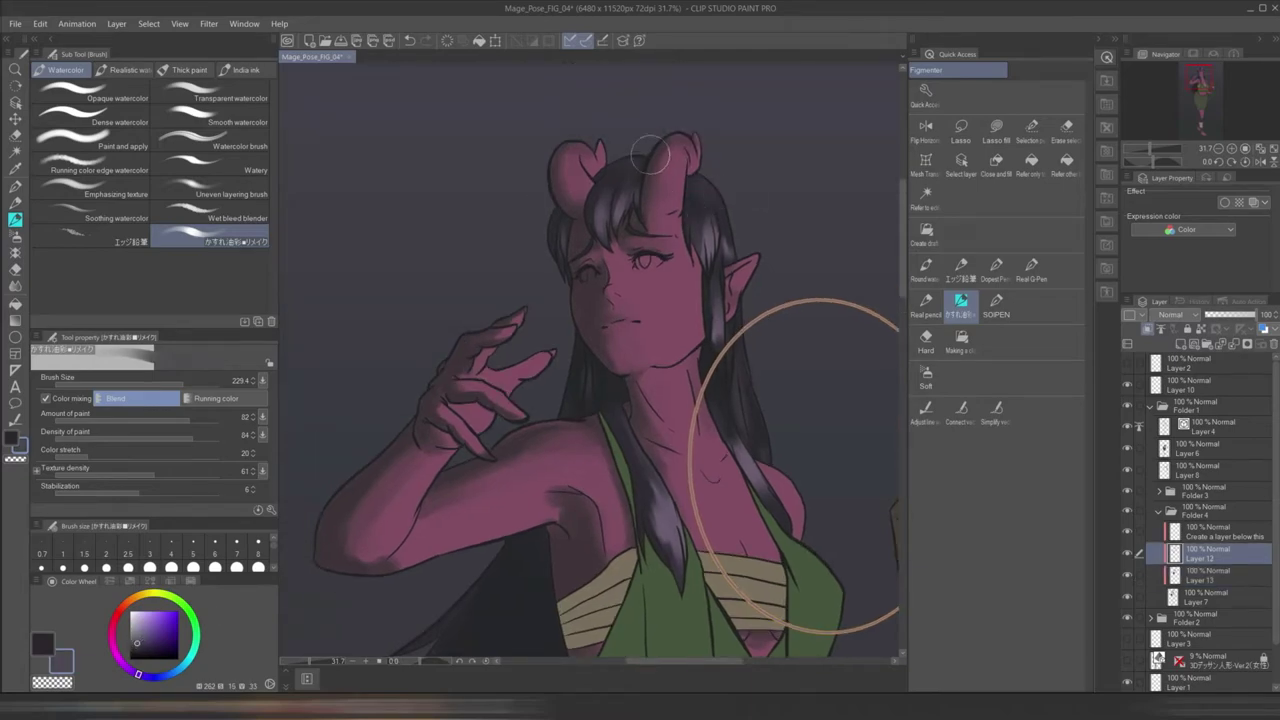
scroll(538, 437, down, 4)
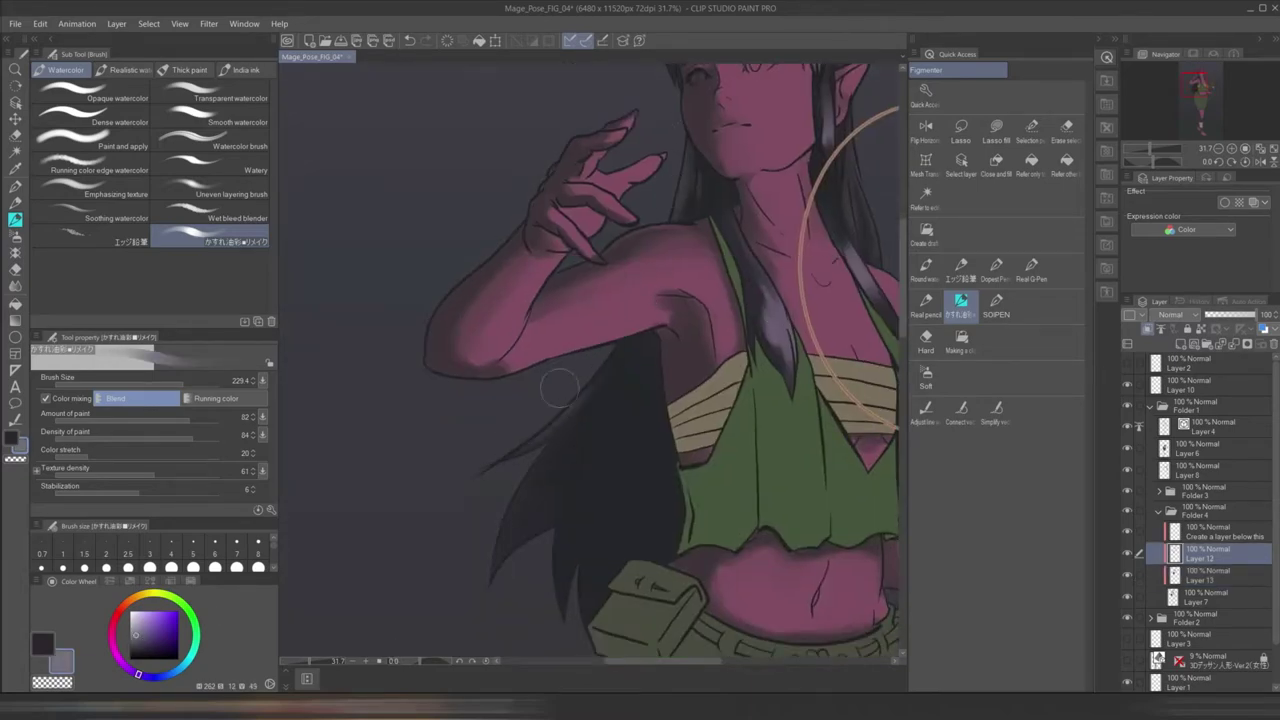
scroll(585, 578, down, 3)
scroll(583, 330, up, 5)
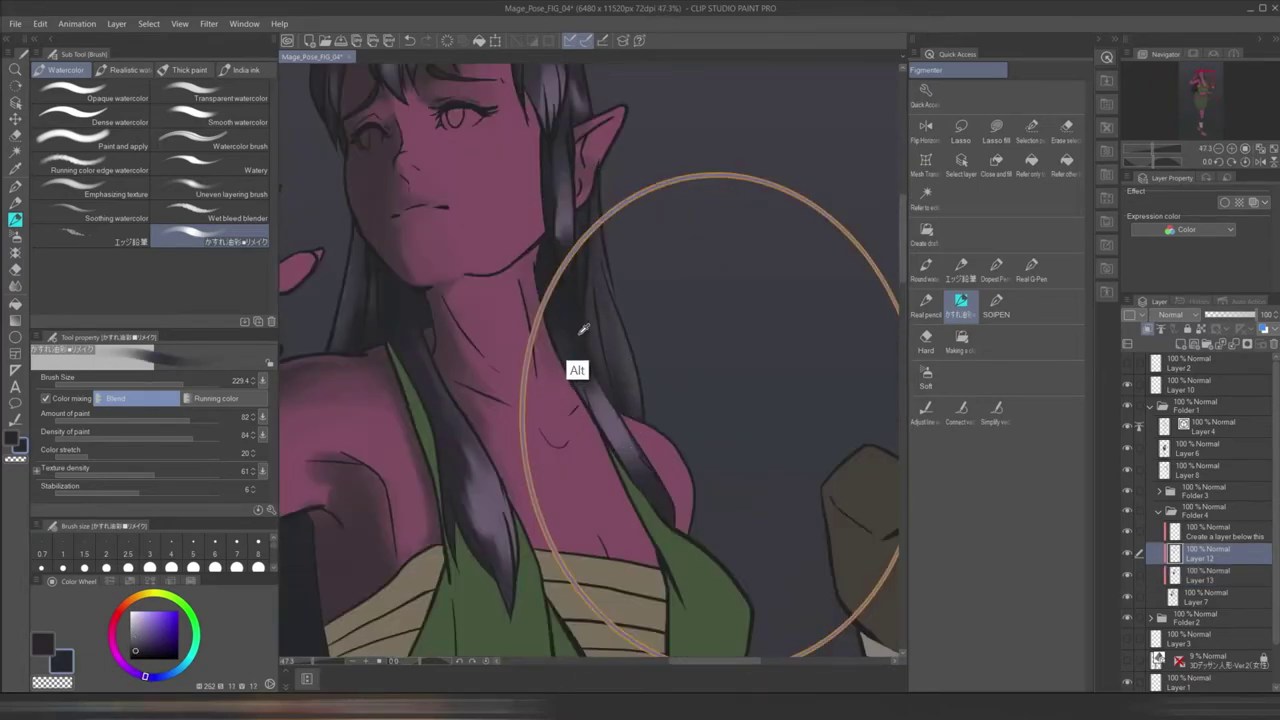
- Deepen the dark hair shadows on Layer 13 around the neck and along the chest strands
click(1208, 580)
scroll(700, 380, up, 3)
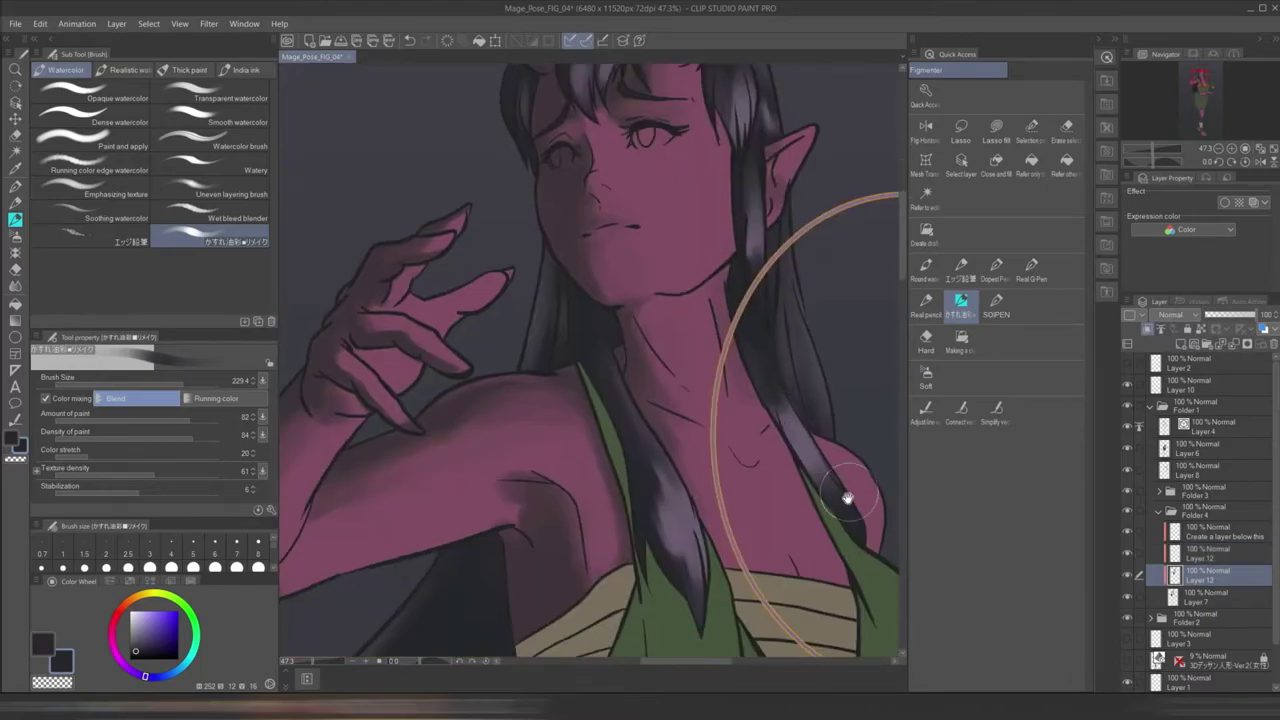
scroll(700, 420, down, 6)
scroll(562, 568, down, 5)
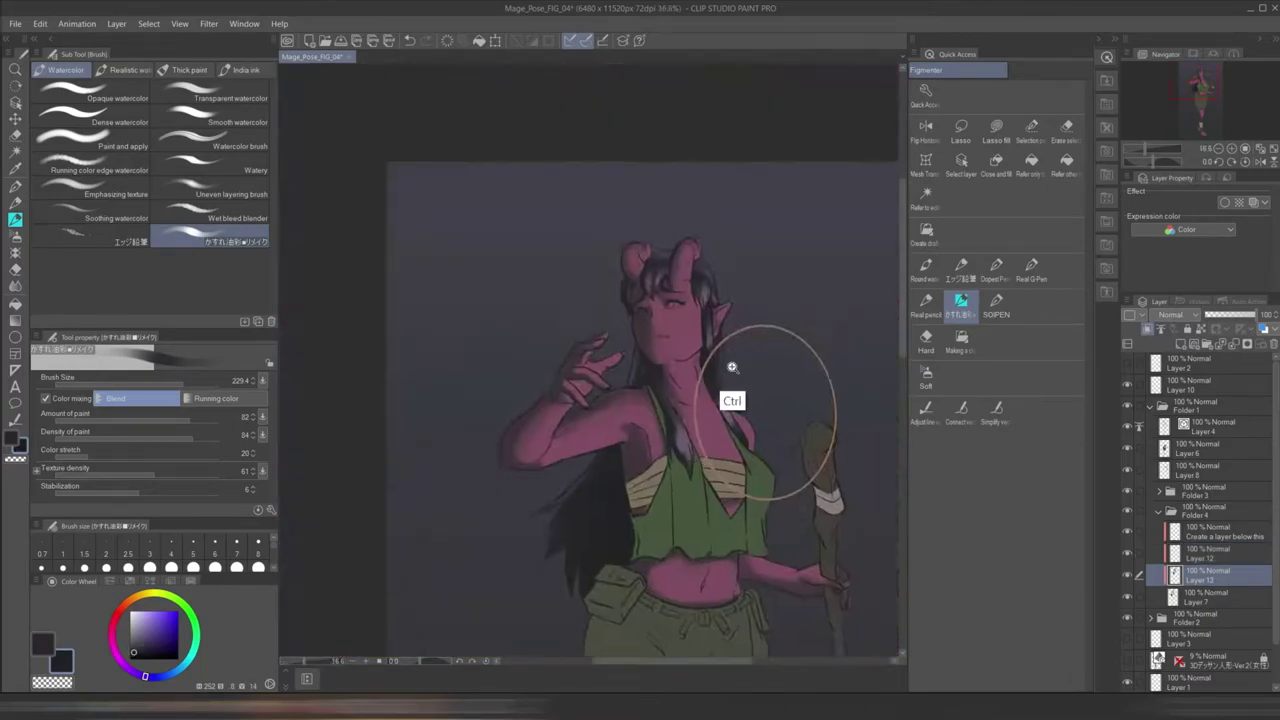
scroll(757, 414, up, 3)
scroll(757, 400, down, 1)
- Collapse Folder 4 and run the Making a clipping folder action on Layer 8
click(1159, 512)
click(1190, 470)
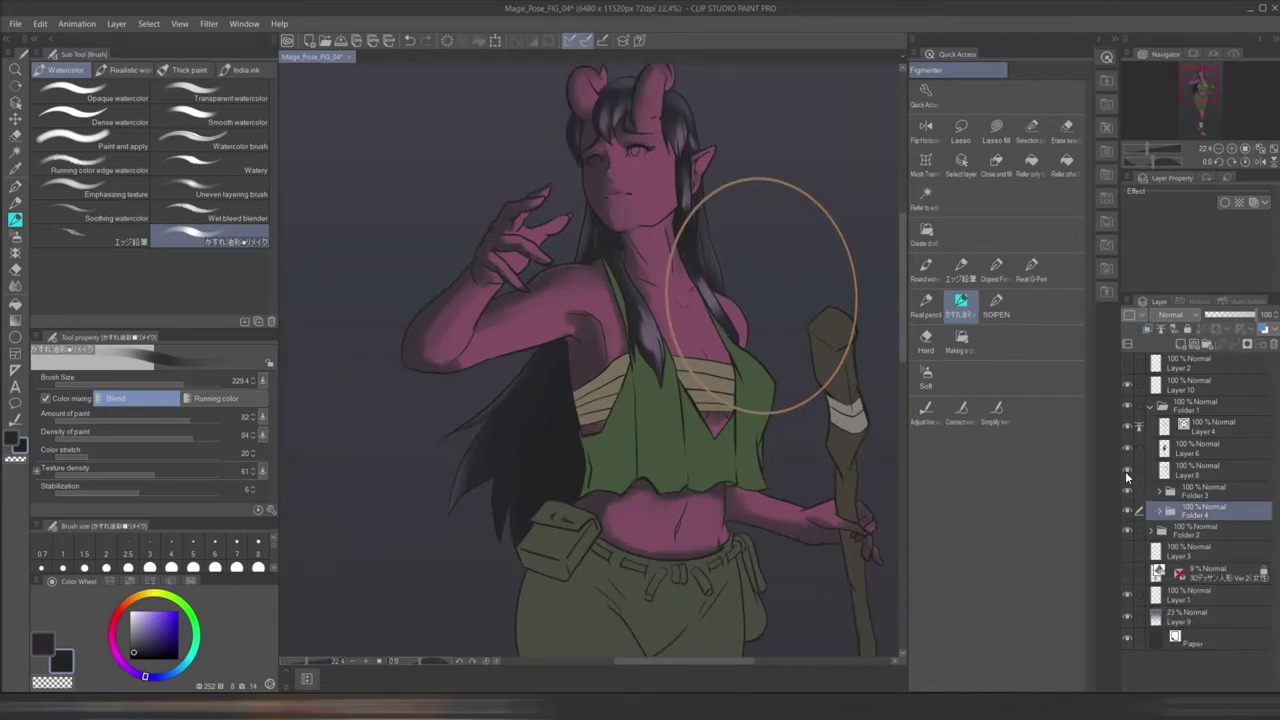
click(1237, 303)
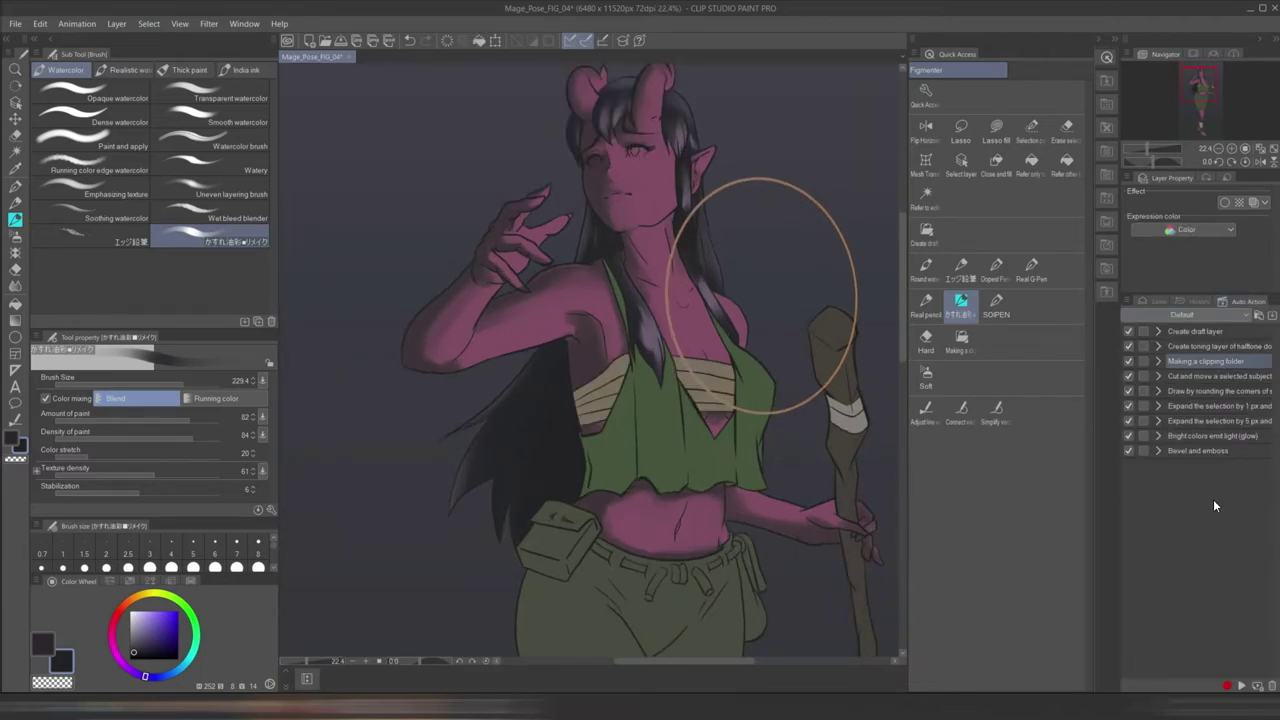
click(1241, 686)
click(1158, 301)
- Paint dark yellowish shadows on clipped Layer 14 over the chest wraps, using the blending brush at size 132.4
click(183, 603)
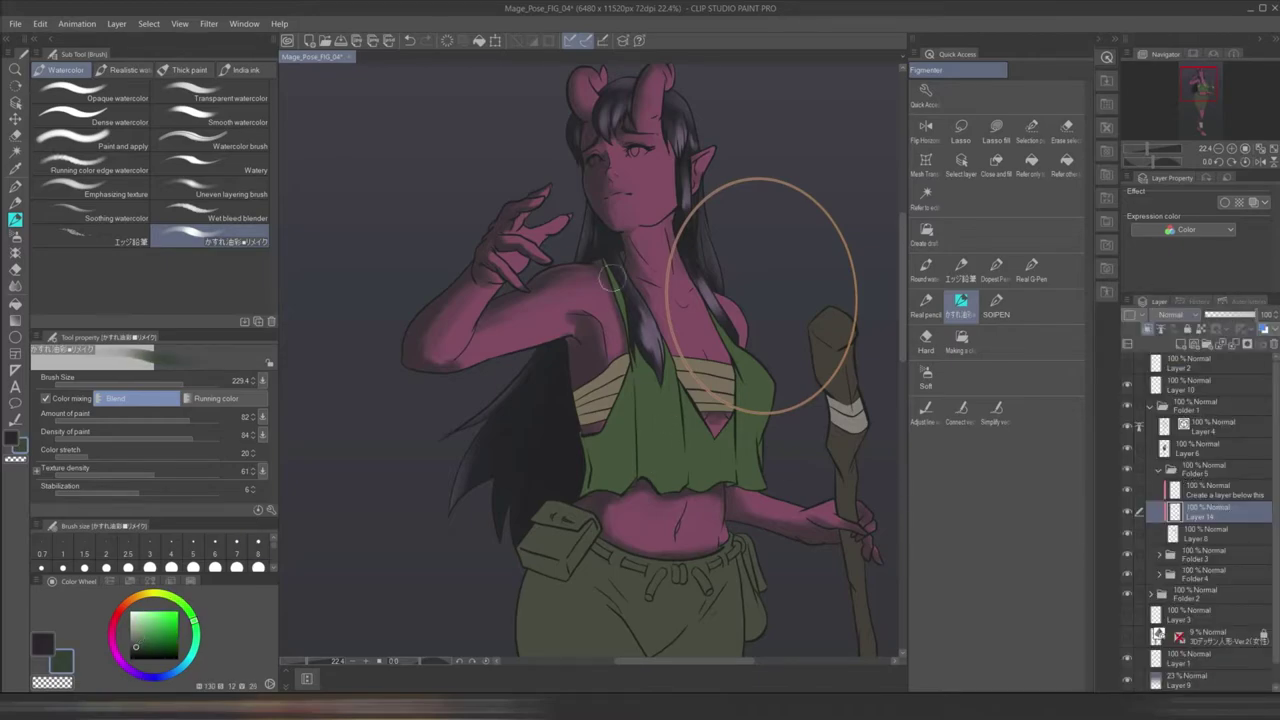
click(152, 596)
click(140, 640)
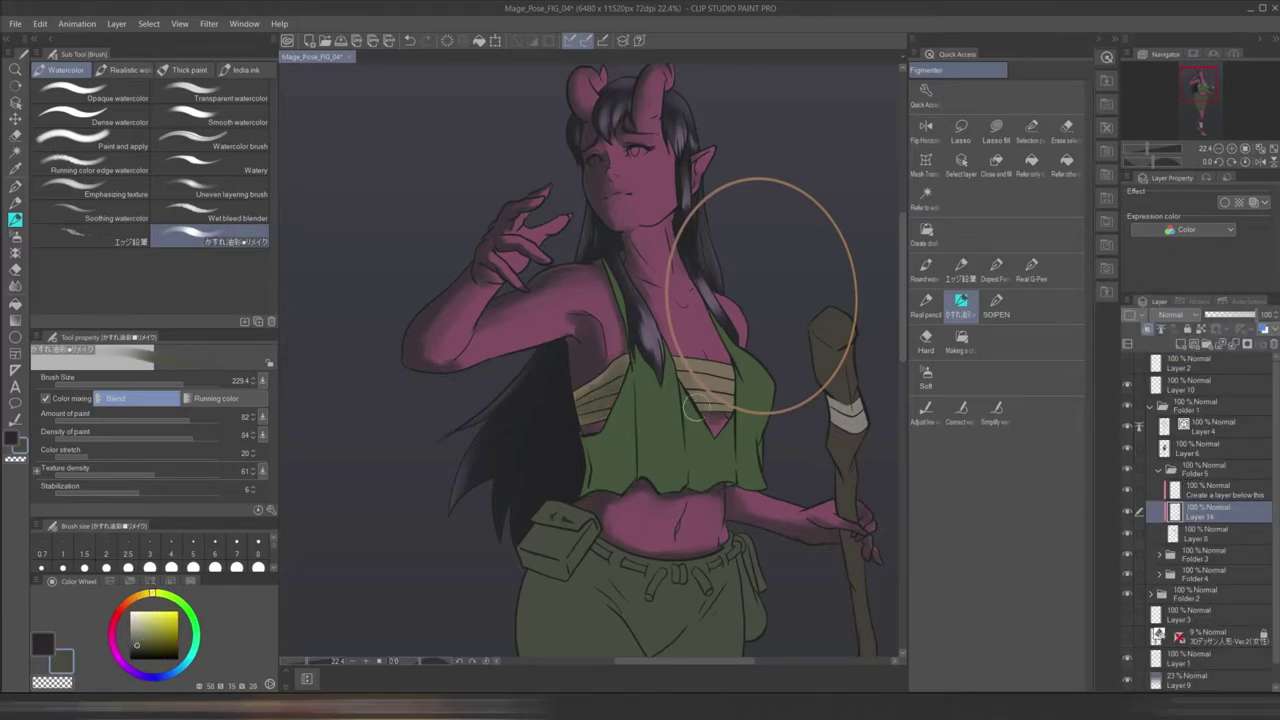
scroll(710, 420, up, 4)
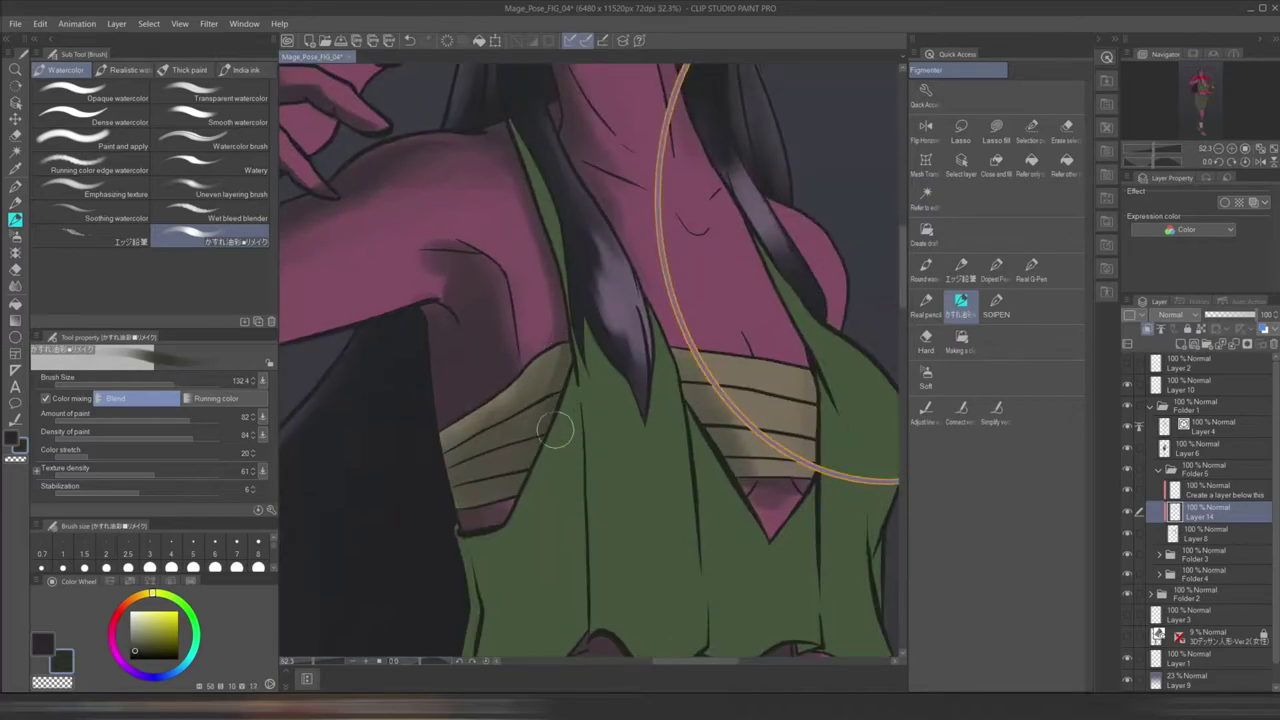
mouse_move(500, 400)
mouse_down()
mouse_move(458, 448)
mouse_move(480, 500)
mouse_up()
drag(715, 440, 828, 470)
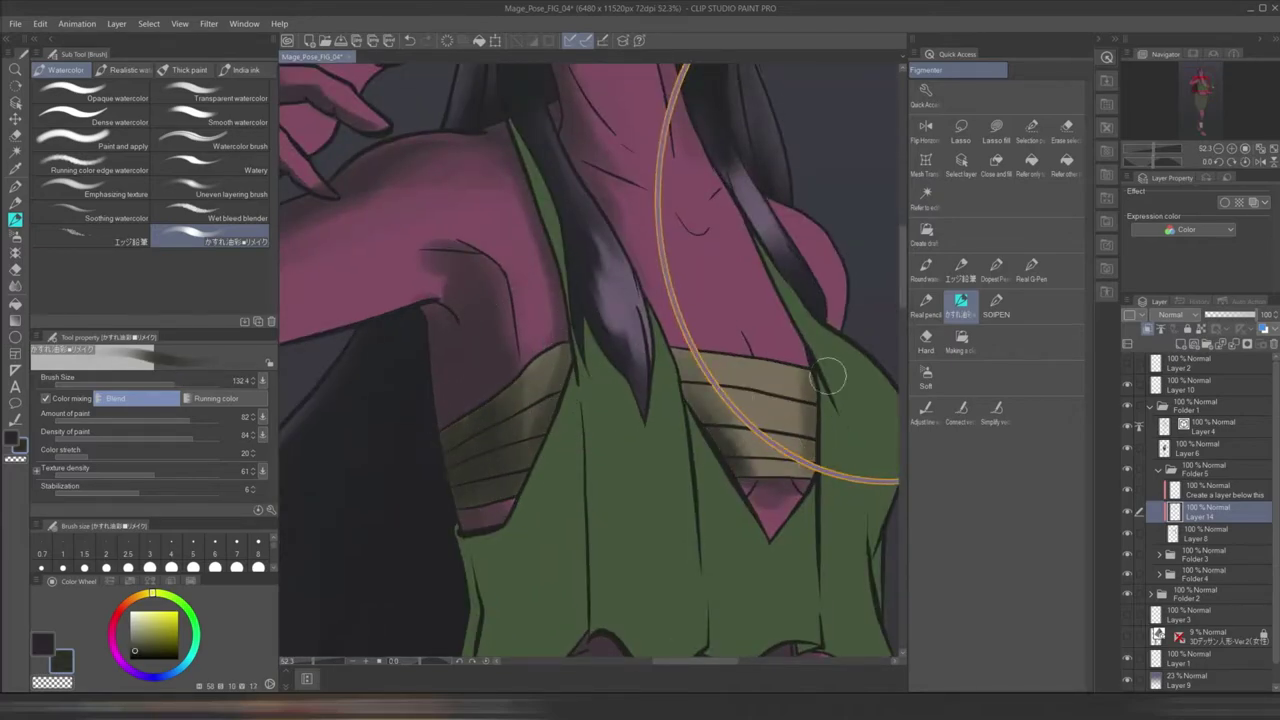
key(ctrl)
- Put clothing Layer 6 in a clipping folder and lay dark green shadows on the crop top with Layer 15
scroll(723, 440, down, 4)
click(1136, 449)
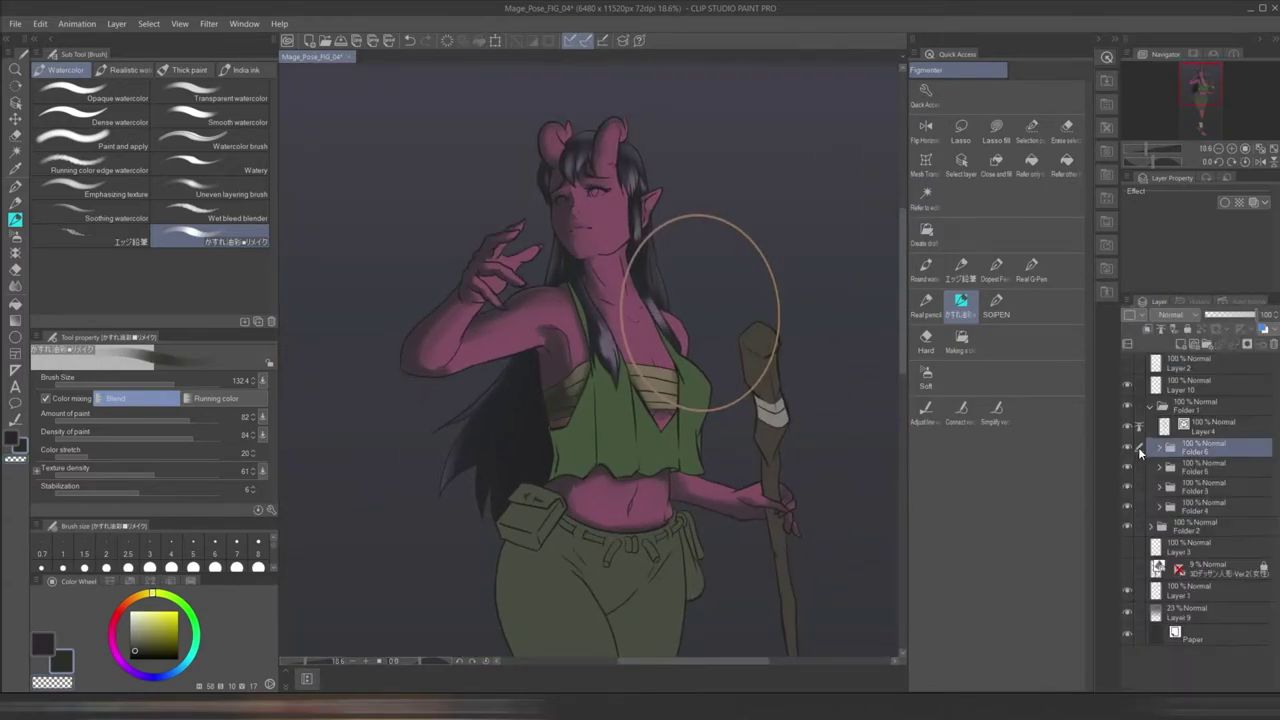
click(1220, 486)
mouse_move(588, 381)
mouse_down()
mouse_move(570, 450)
mouse_move(592, 466)
mouse_up()
drag(676, 414, 688, 485)
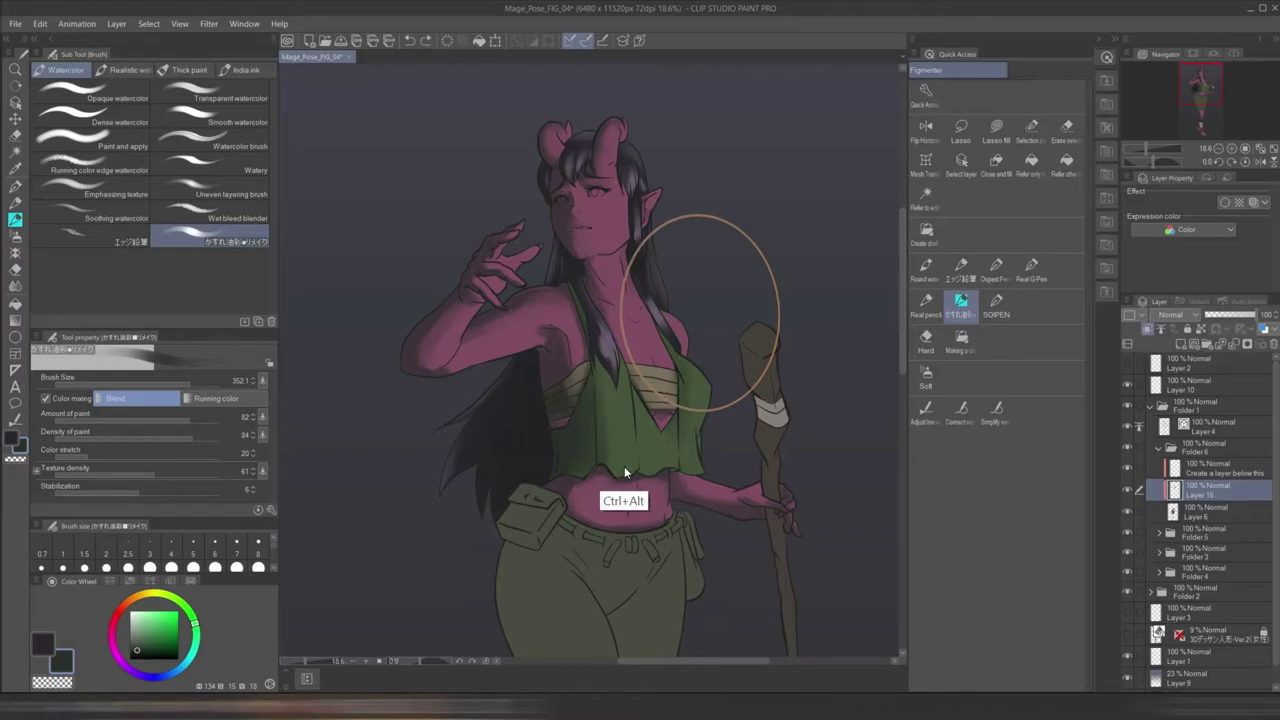
- Sample greens from the crop top and blend its shaded areas and staff-side folds at brush size 230.3
alt+click(616, 394)
alt+click(662, 449)
scroll(662, 449, up, 3)
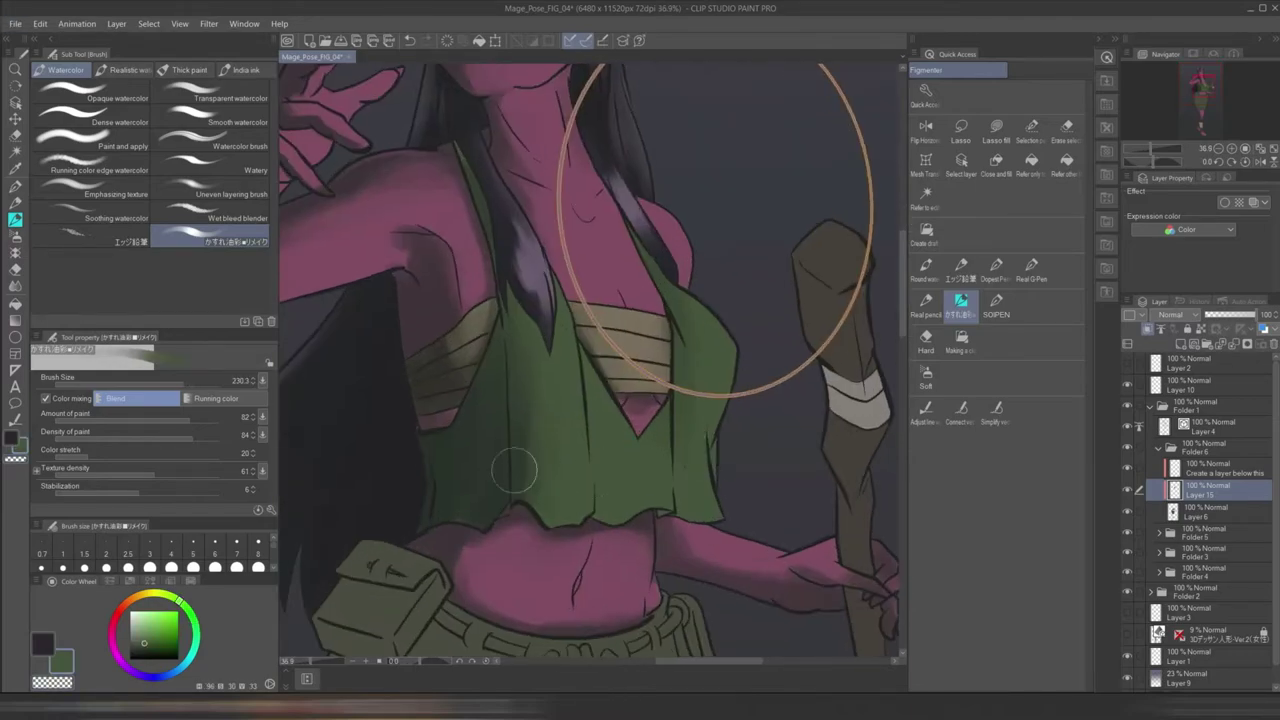
drag(681, 341, 690, 480)
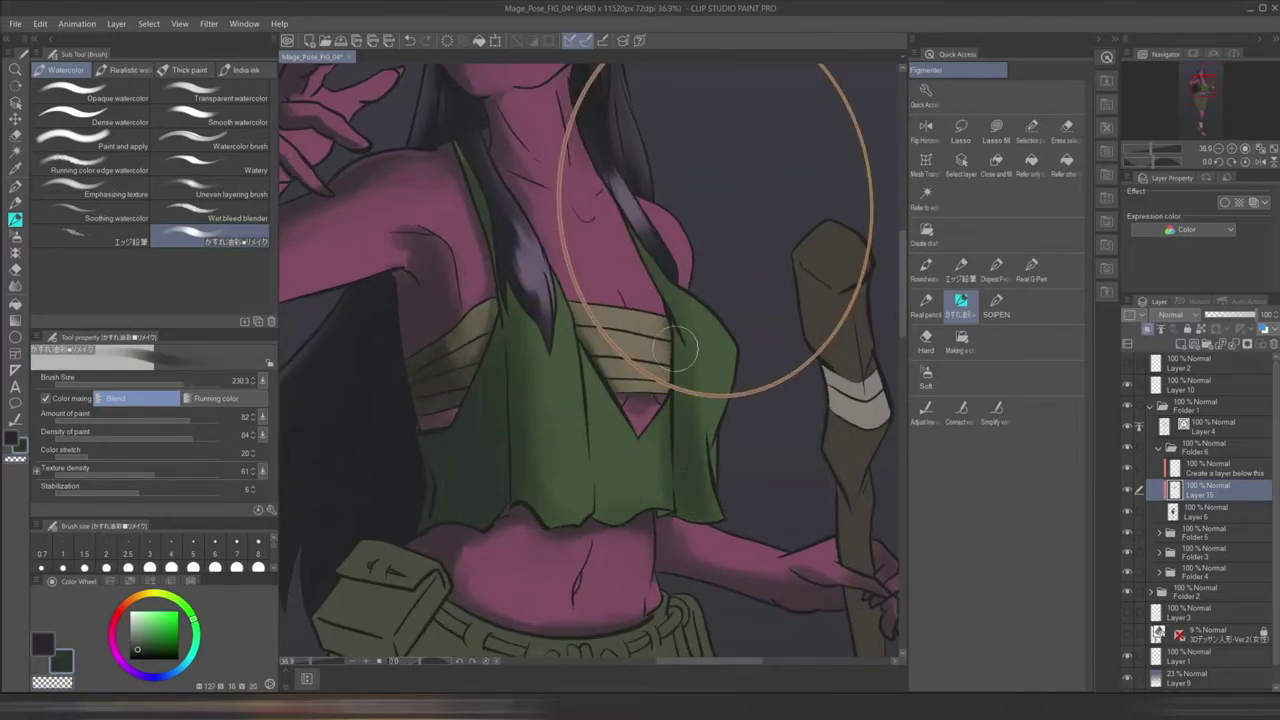
drag(680, 400, 700, 500)
- Paint narrow fold shadows along the crop top's neckline and side, and soften them toward the hem
drag(595, 385, 583, 346)
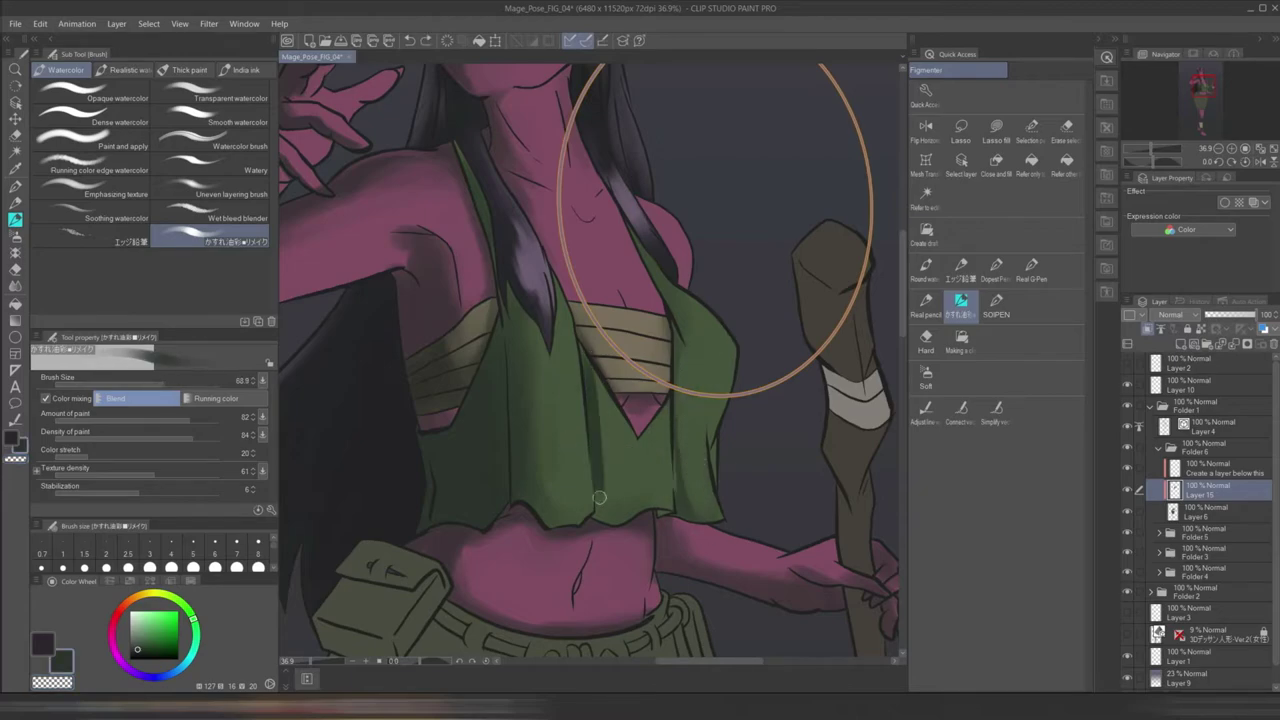
mouse_move(488, 355)
mouse_down()
mouse_move(475, 511)
mouse_move(465, 470)
mouse_move(478, 498)
mouse_up()
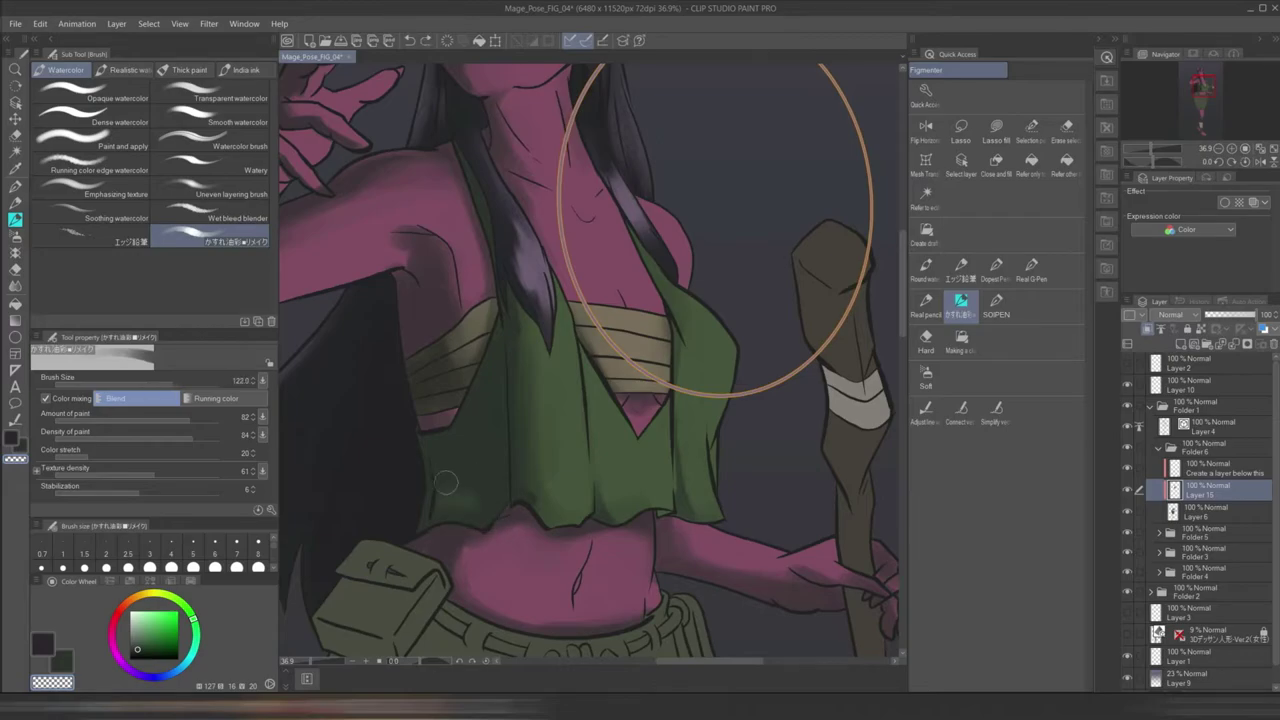
scroll(600, 485, down, 3)
mouse_move(642, 442)
mouse_down()
mouse_move(635, 490)
mouse_move(581, 445)
mouse_up()
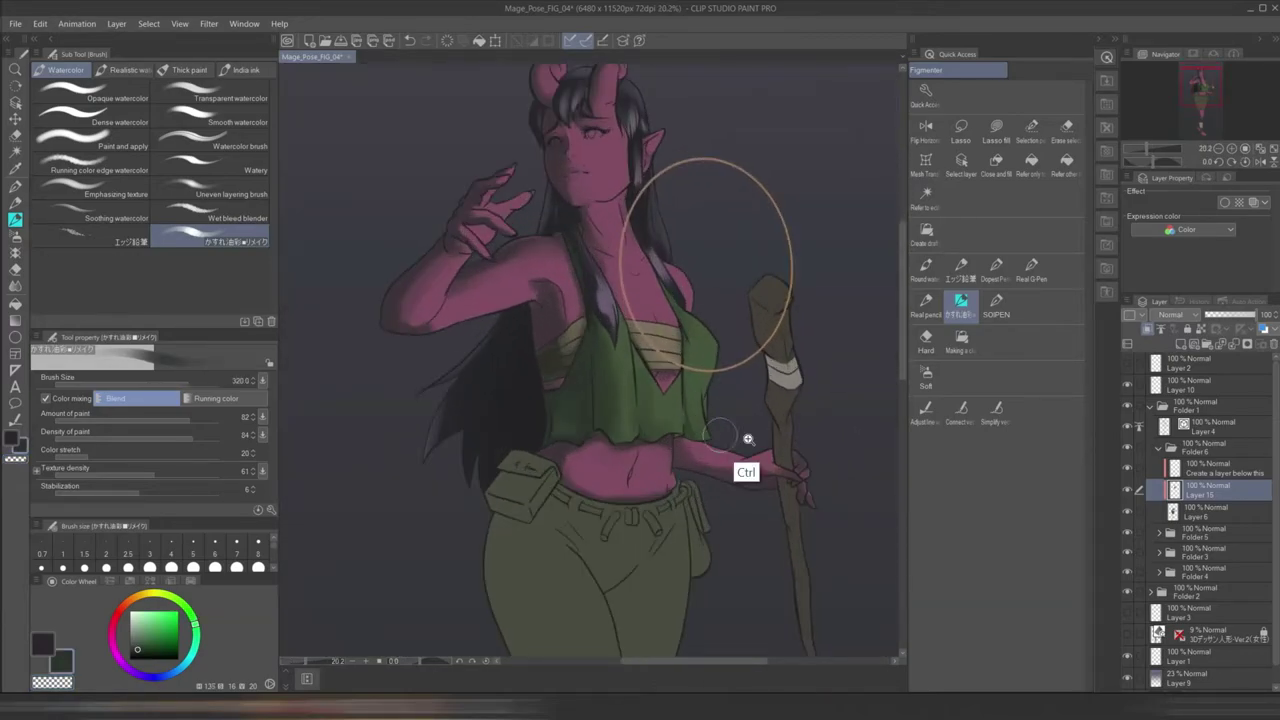
- Shade the trousers' outer thigh, crotch and far leg in dark green with the brush at size 320
scroll(710, 432, down, 1)
mouse_move(533, 488)
mouse_down()
mouse_move(570, 554)
mouse_move(644, 484)
mouse_move(655, 594)
mouse_move(680, 467)
mouse_move(667, 580)
mouse_up()
drag(610, 488, 650, 468)
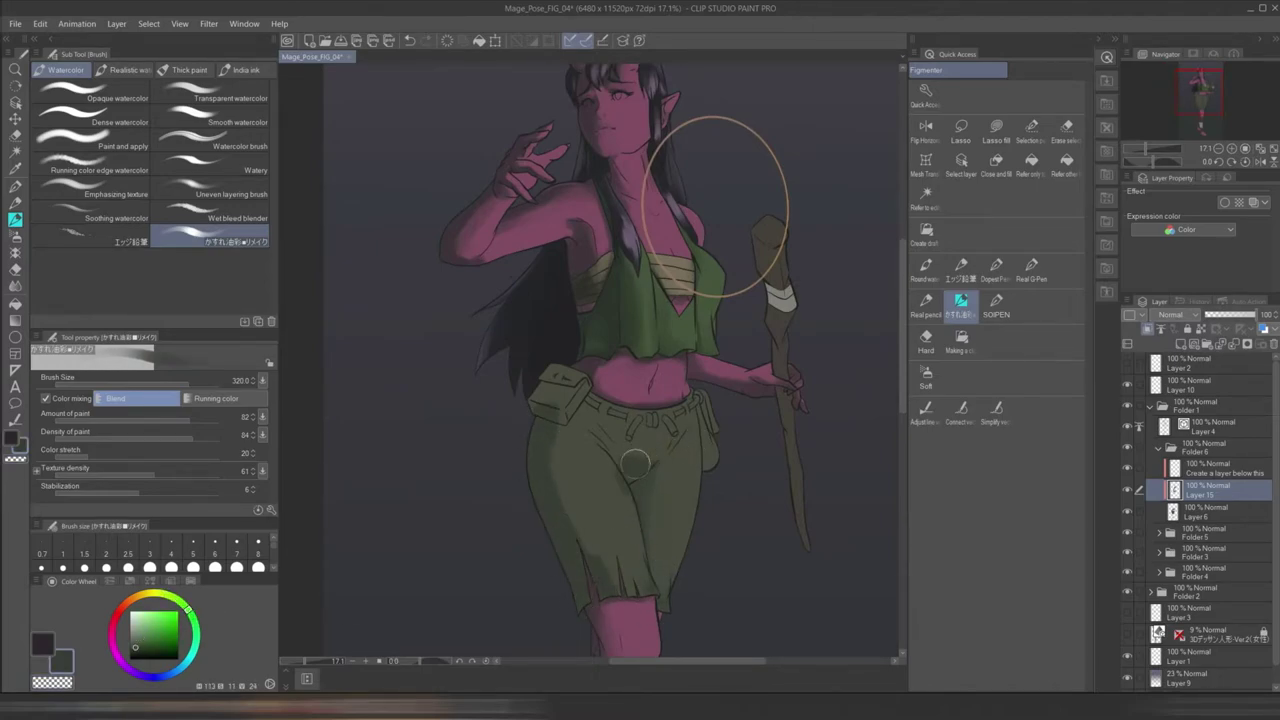
drag(540, 468, 565, 558)
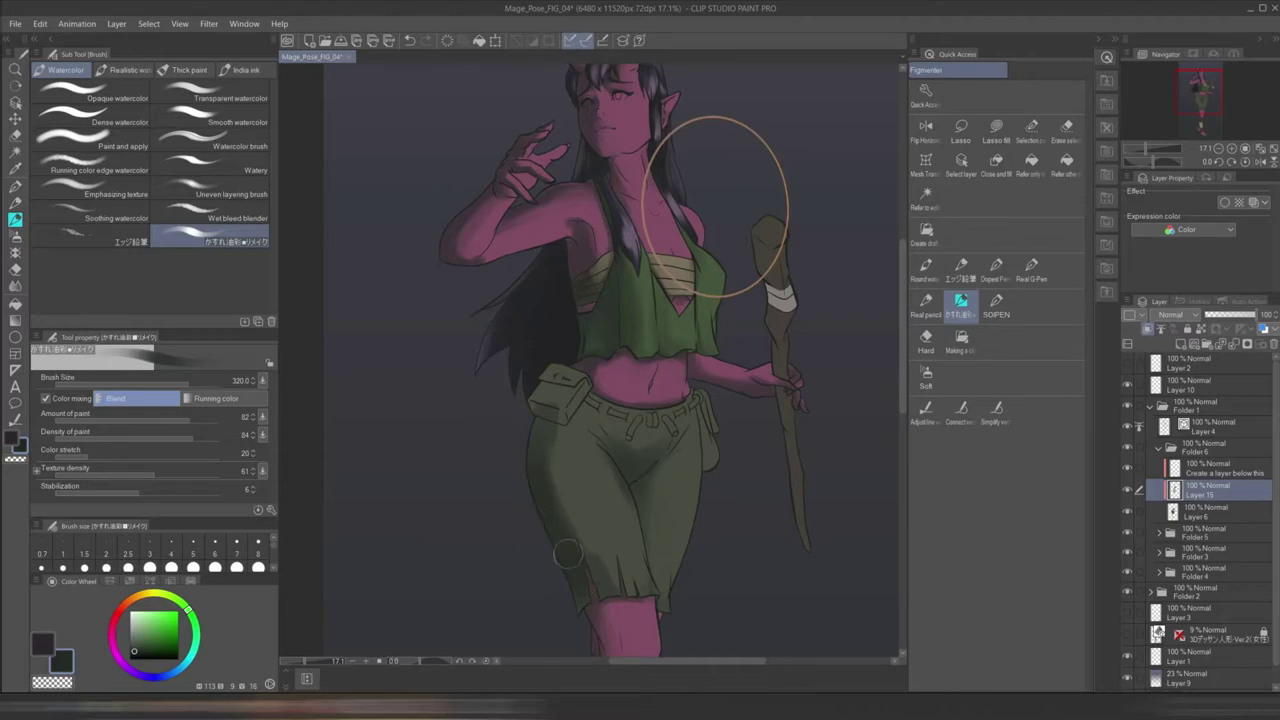
- Deepen the trouser shadows along the outer hip and torn hems, varying the brush size down to 96.2
scroll(553, 440, down, 3)
scroll(597, 424, up, 2)
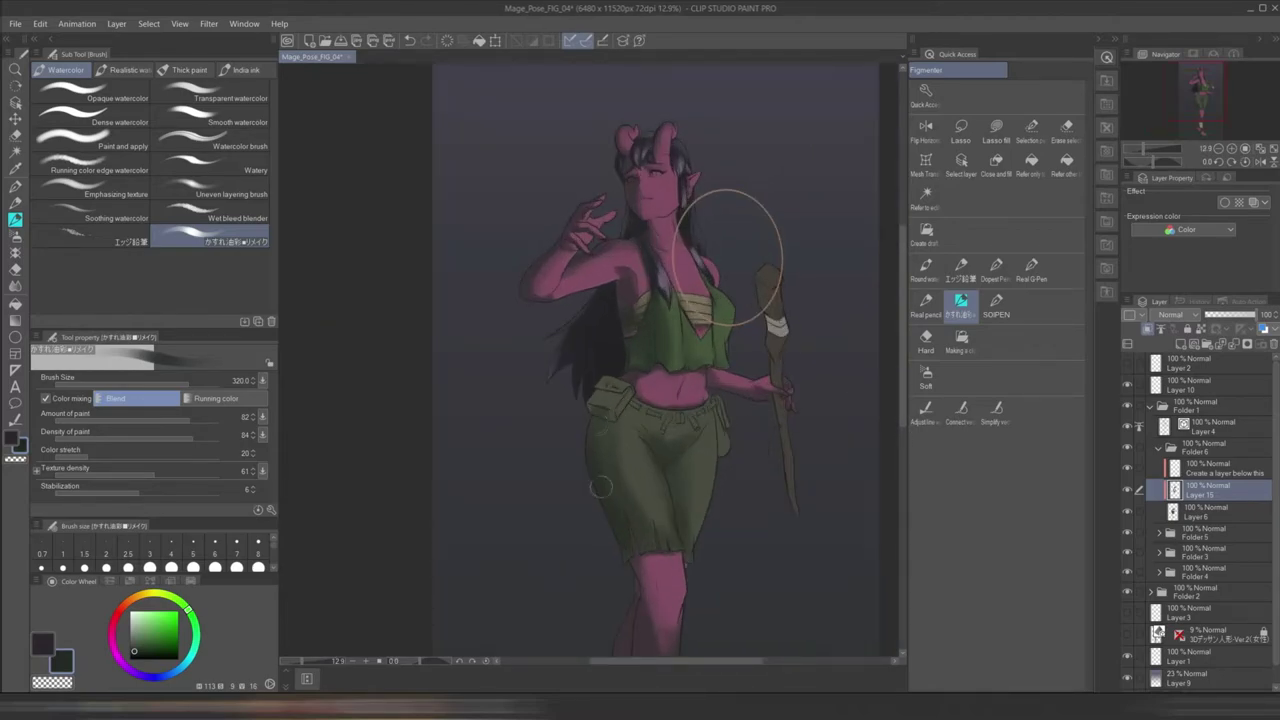
scroll(677, 508, up, 3)
scroll(622, 610, down, 3)
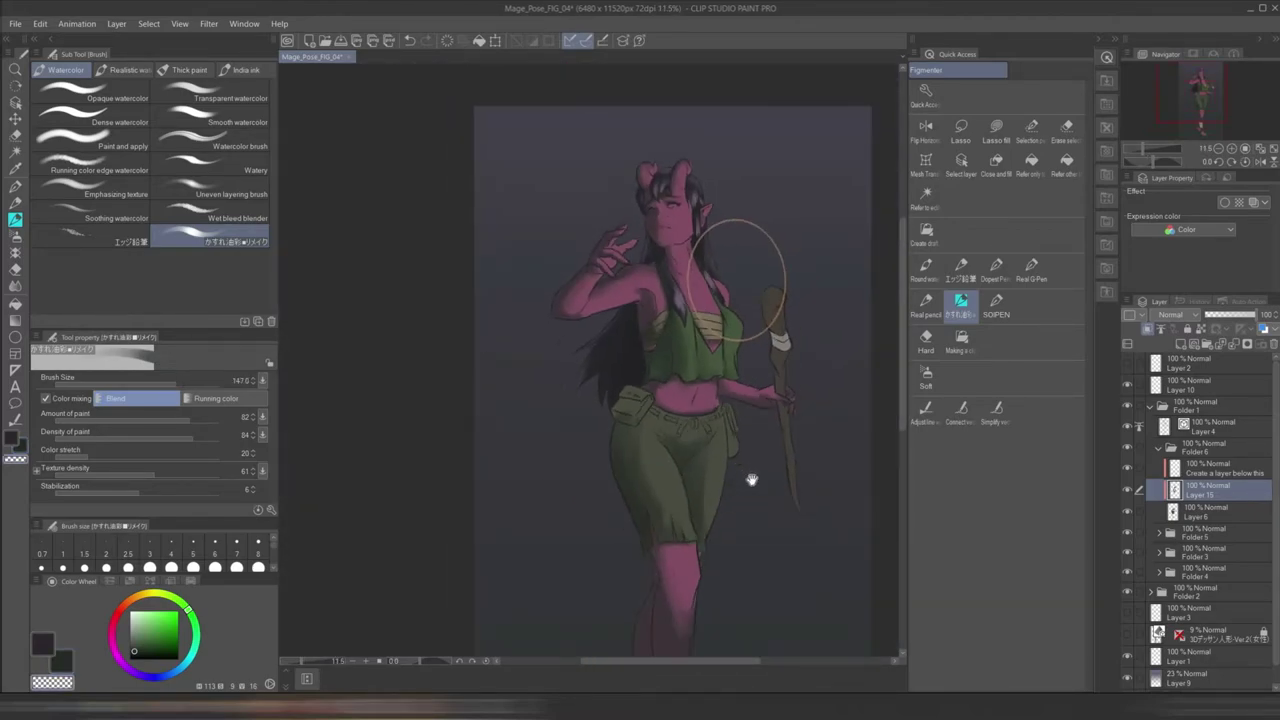
scroll(737, 466, up, 2)
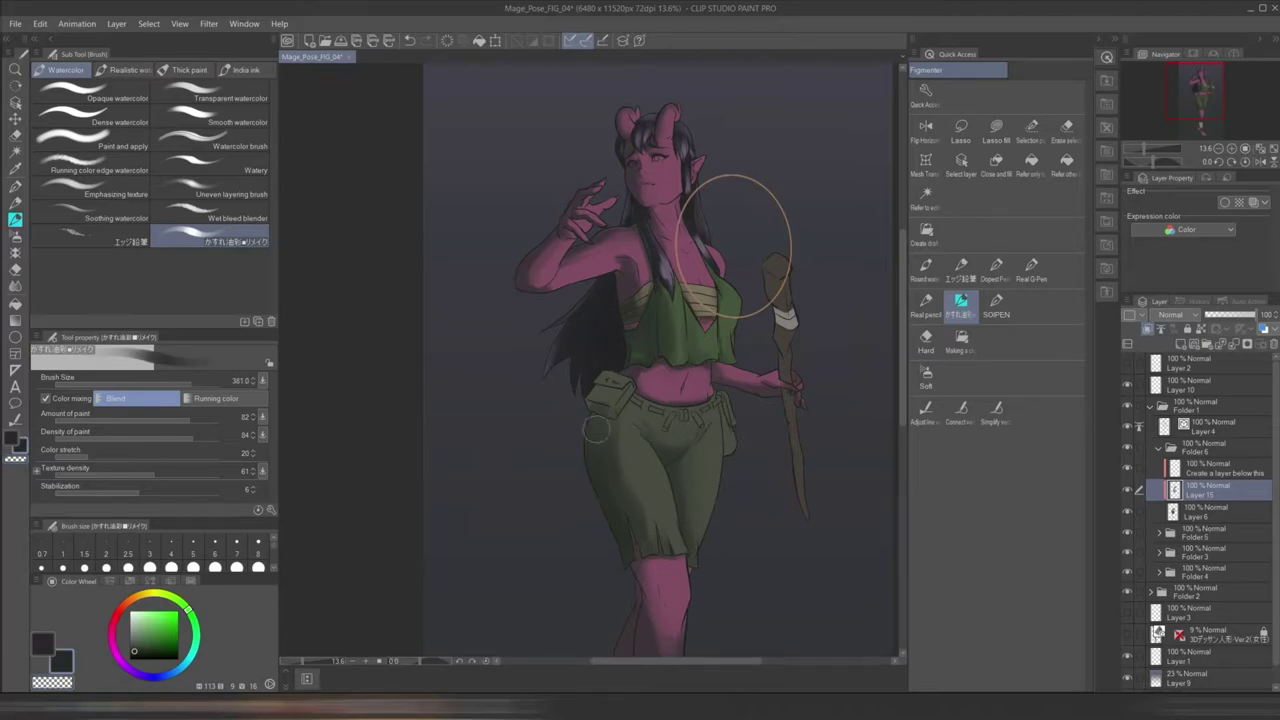
scroll(690, 510, up, 1)
scroll(700, 530, up, 3)
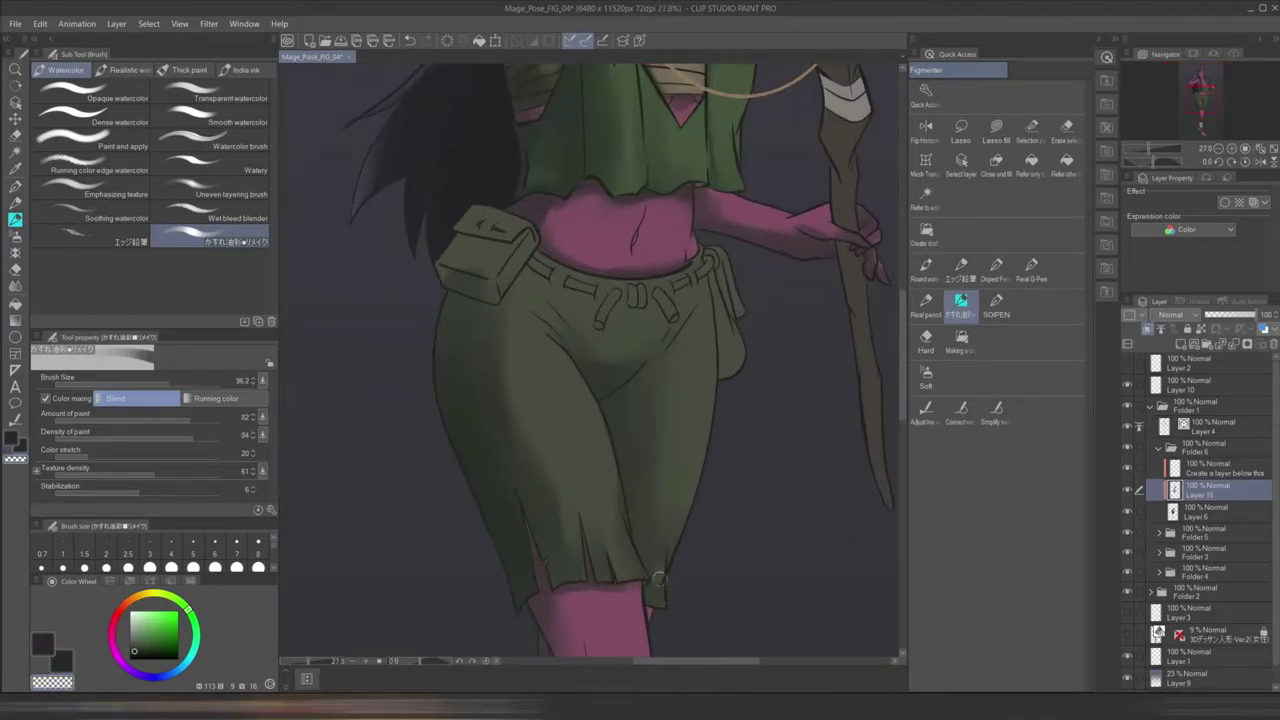
- Blend the shadow edges down the trousers' front thigh and far leg with the brush at size 271.3
key(e)
key(b)
mouse_move(528, 356)
mouse_down()
mouse_move(553, 506)
mouse_move(518, 591)
mouse_move(484, 384)
mouse_move(534, 462)
mouse_move(501, 309)
mouse_move(556, 536)
mouse_up()
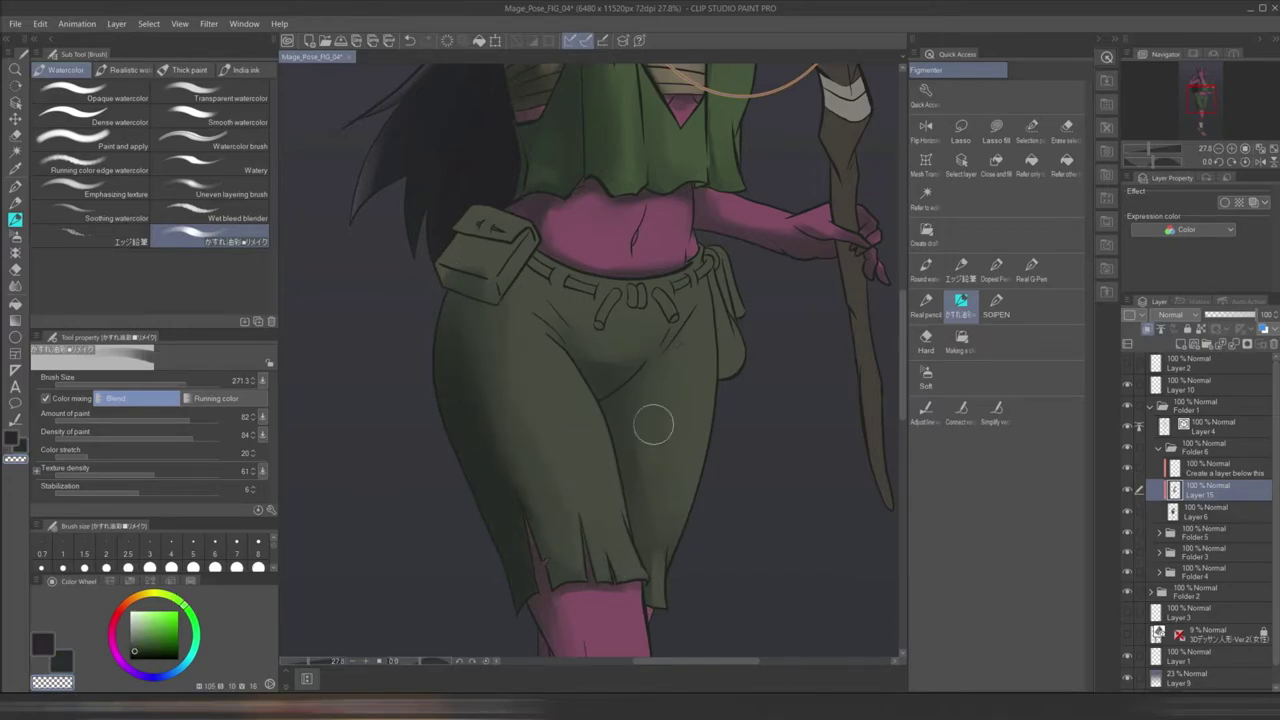
scroll(667, 373, down, 2)
scroll(743, 551, up, 3)
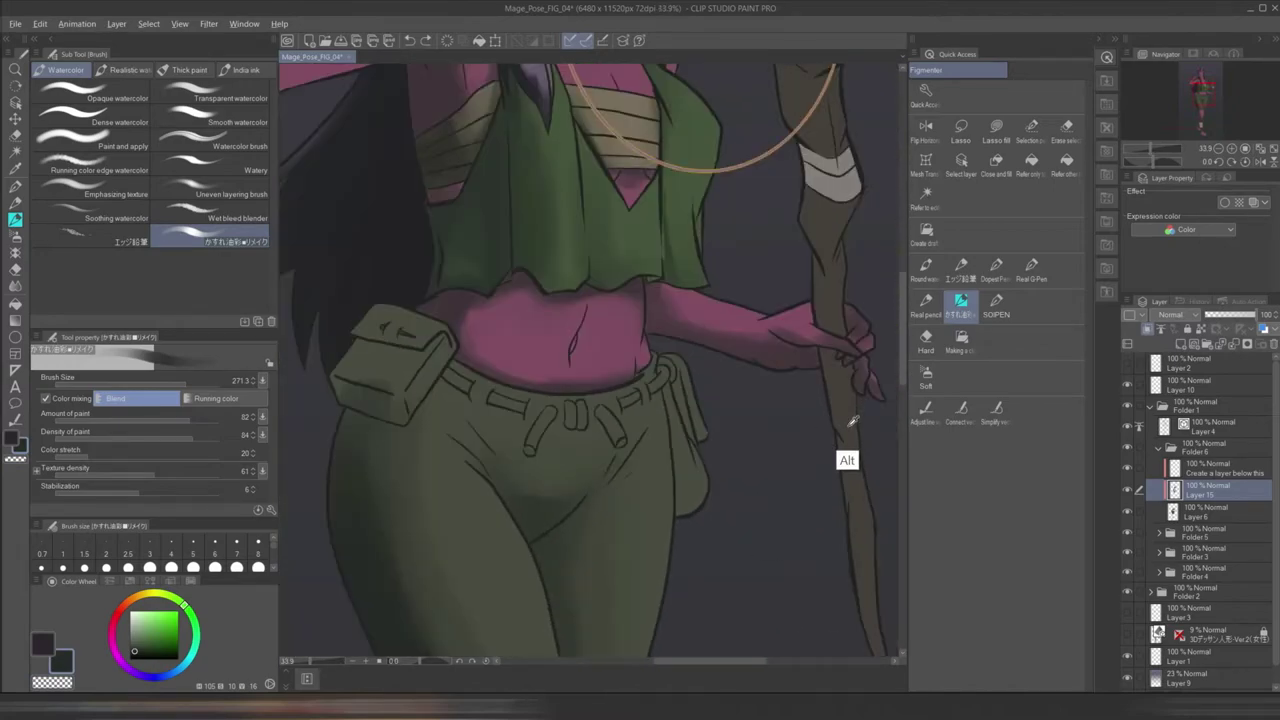
- Create a new layer above Folder 6 and fill the belt and pouch in brown tones with Refer other layers
alt+click(851, 421)
click(1067, 162)
drag(680, 380, 820, 360)
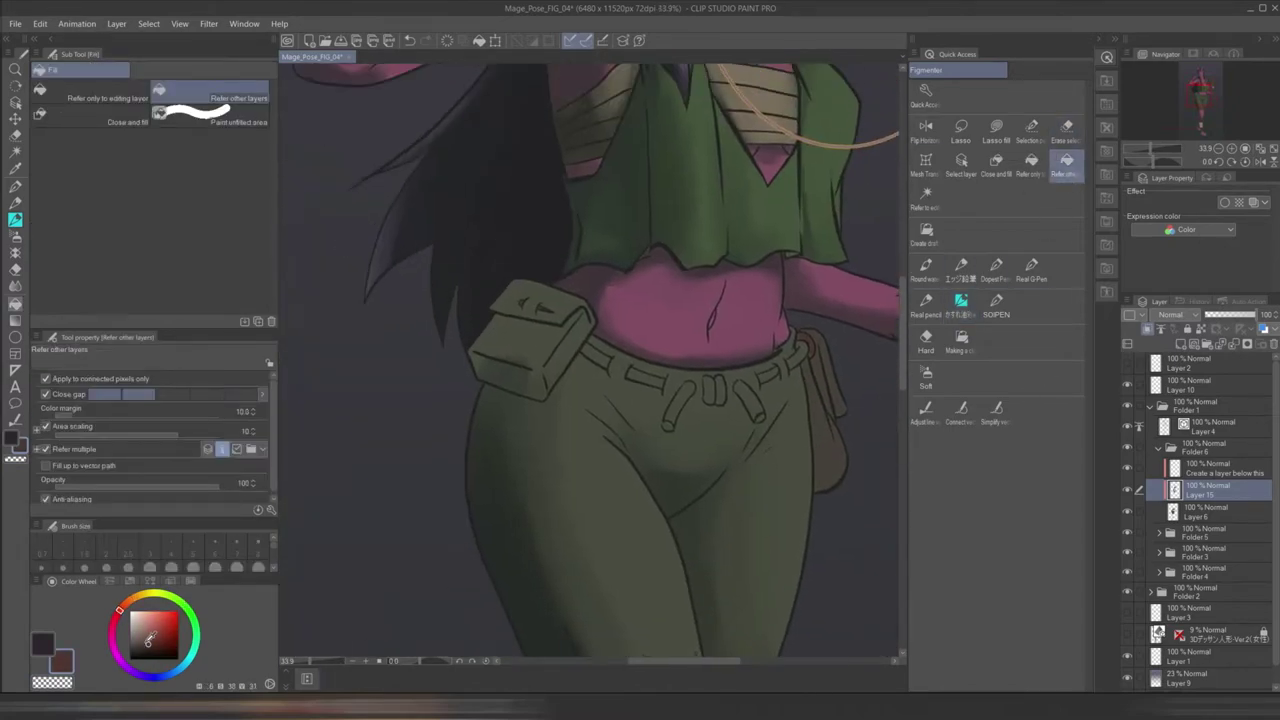
click(1221, 452)
key(ctrl+shift+n)
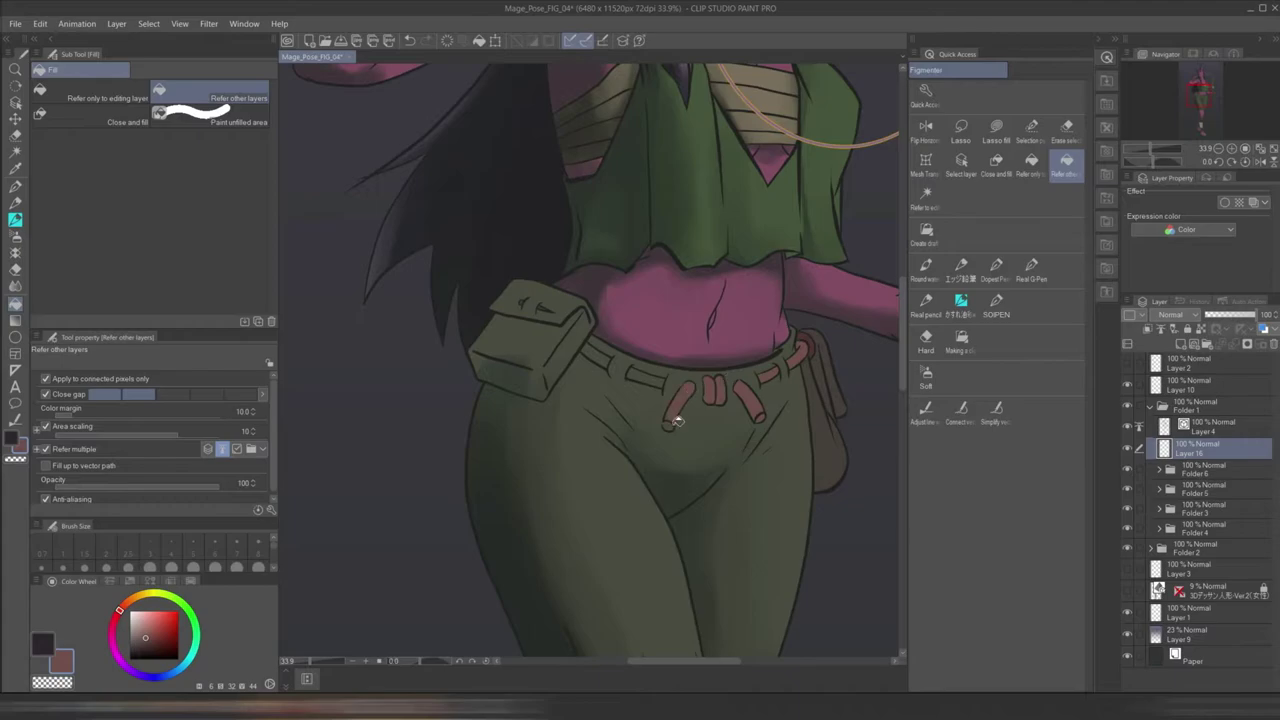
click(137, 640)
key(ctrl+0)
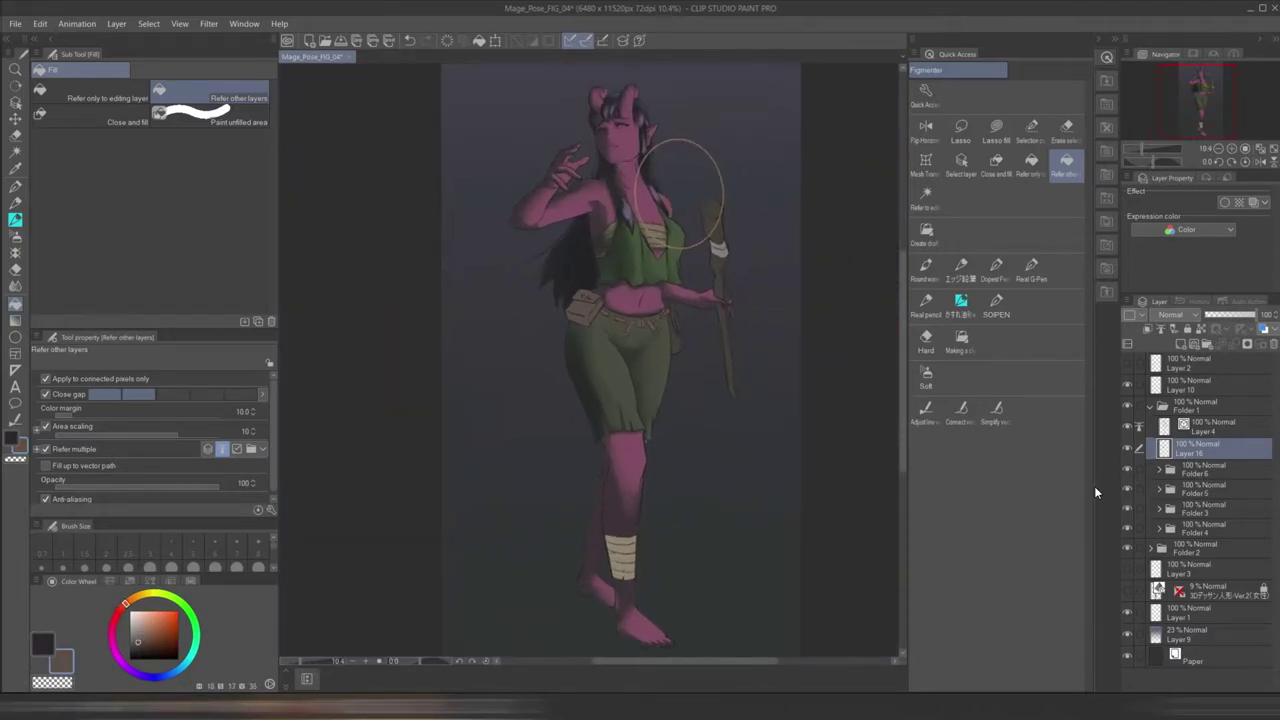
- Select shading Layer 15 in Folder 6 and shade the lower-leg bandage in dark olive with the brush at size 271.3
click(1150, 406)
scroll(680, 190, up, 5)
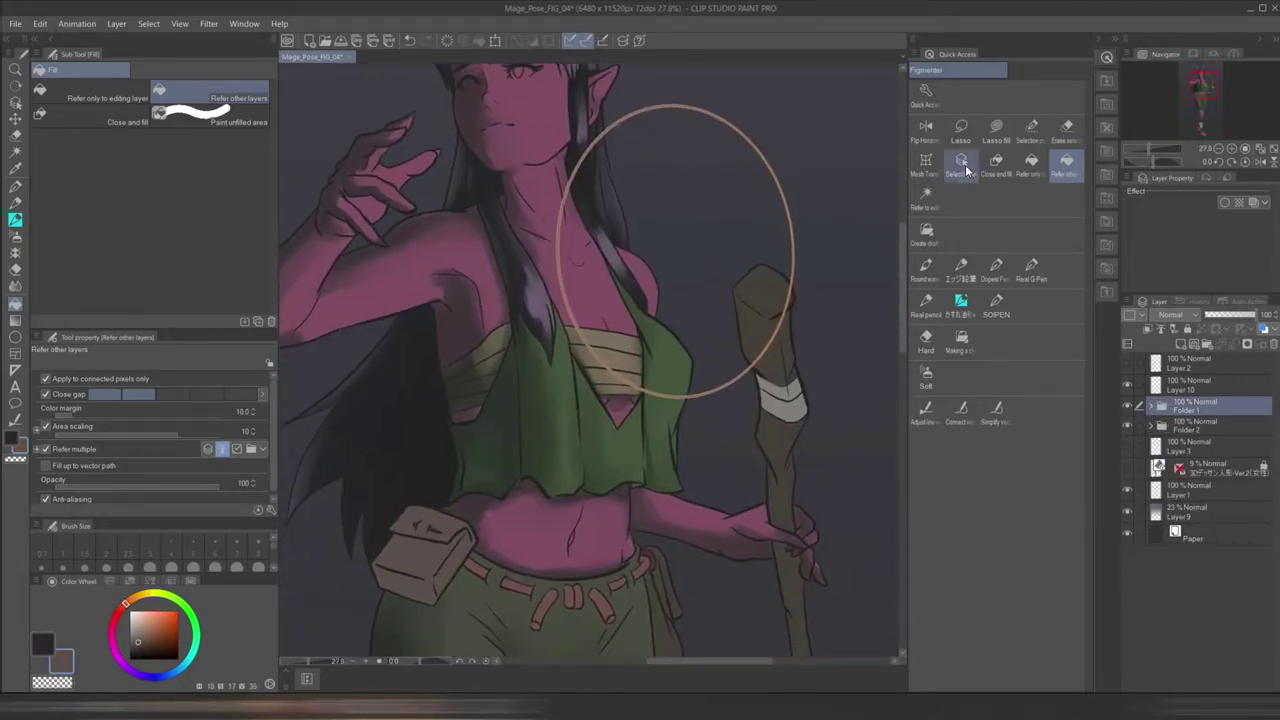
click(962, 165)
click(961, 300)
key(x)
scroll(528, 357, down, 5)
click(1205, 468)
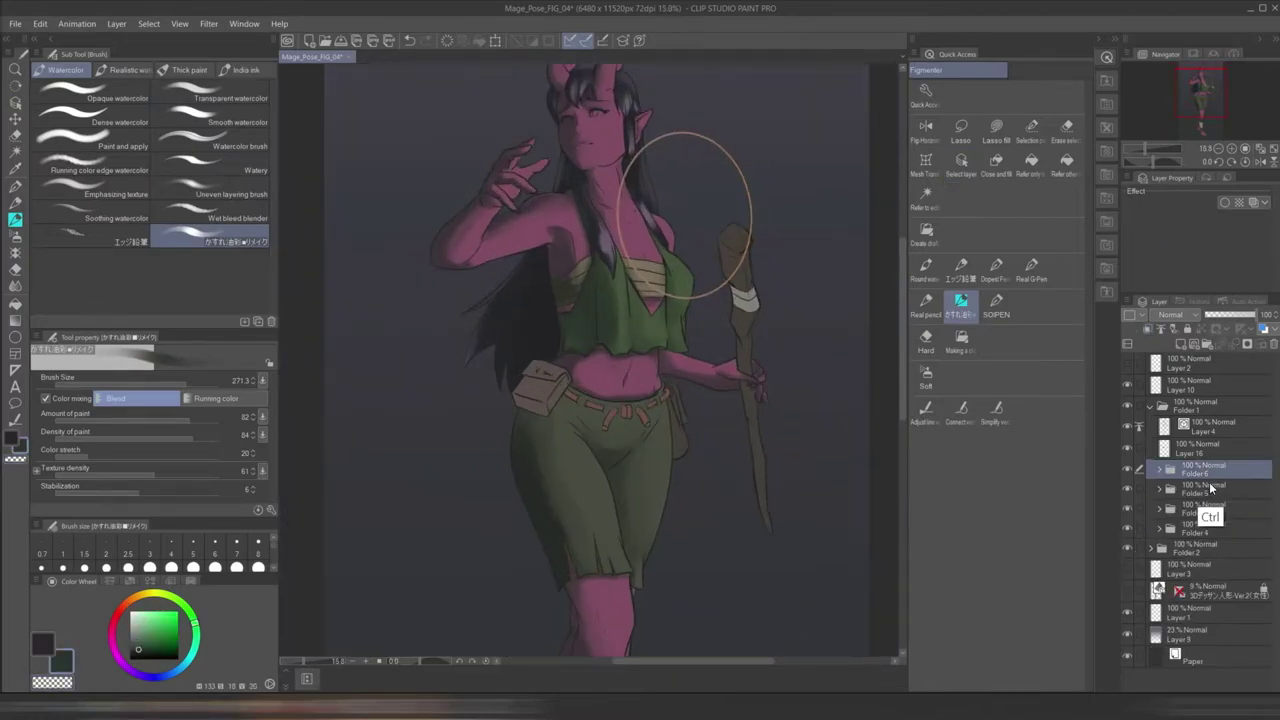
scroll(700, 484, up, 2)
click(963, 166)
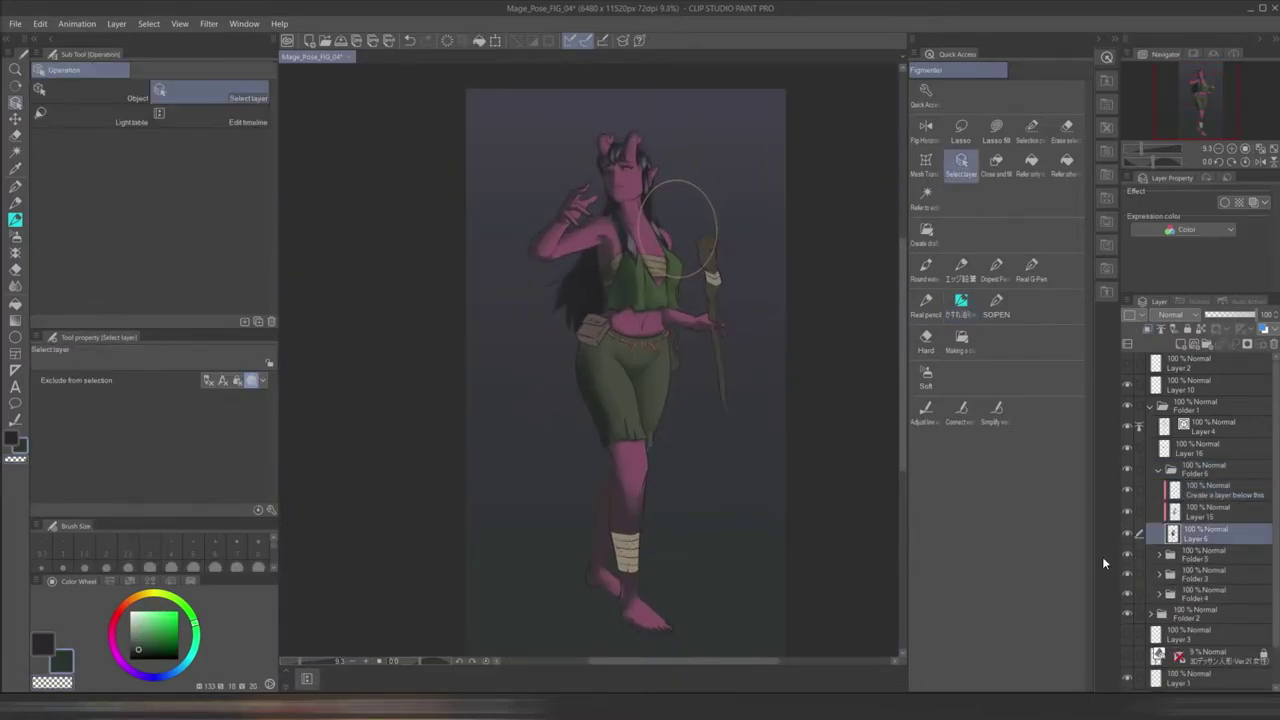
click(636, 615)
click(961, 301)
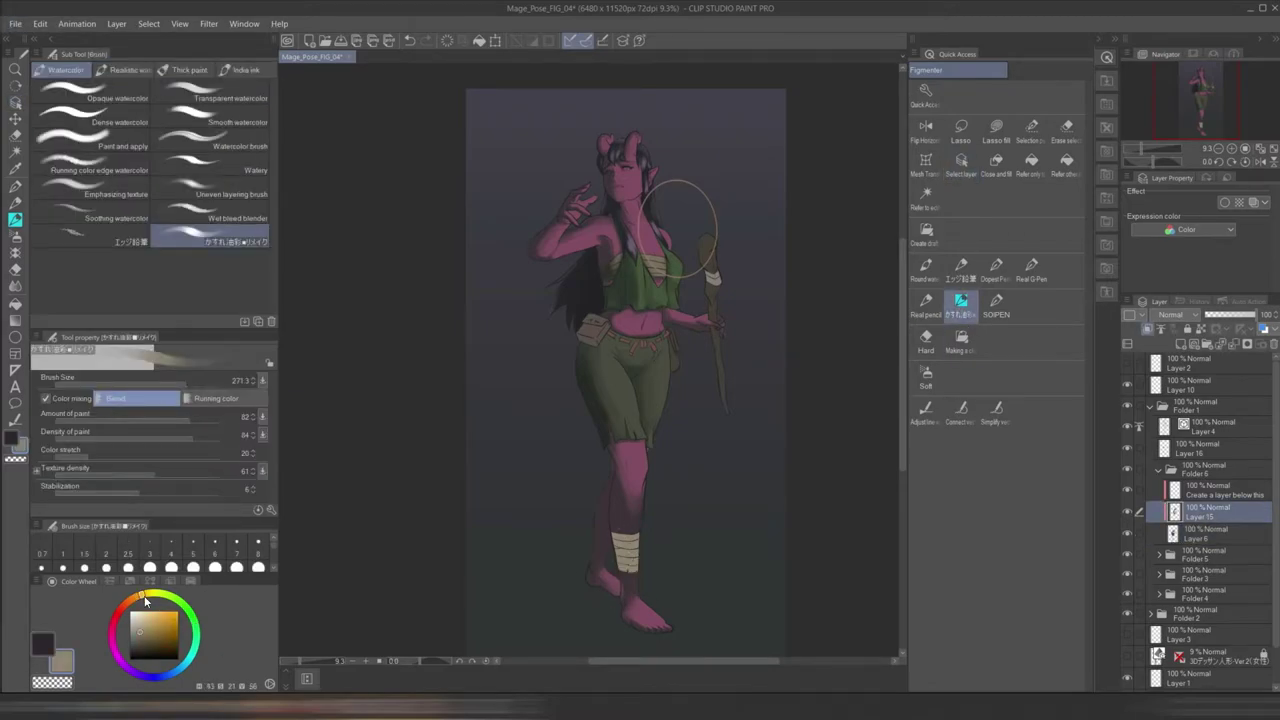
scroll(699, 513, up, 2)
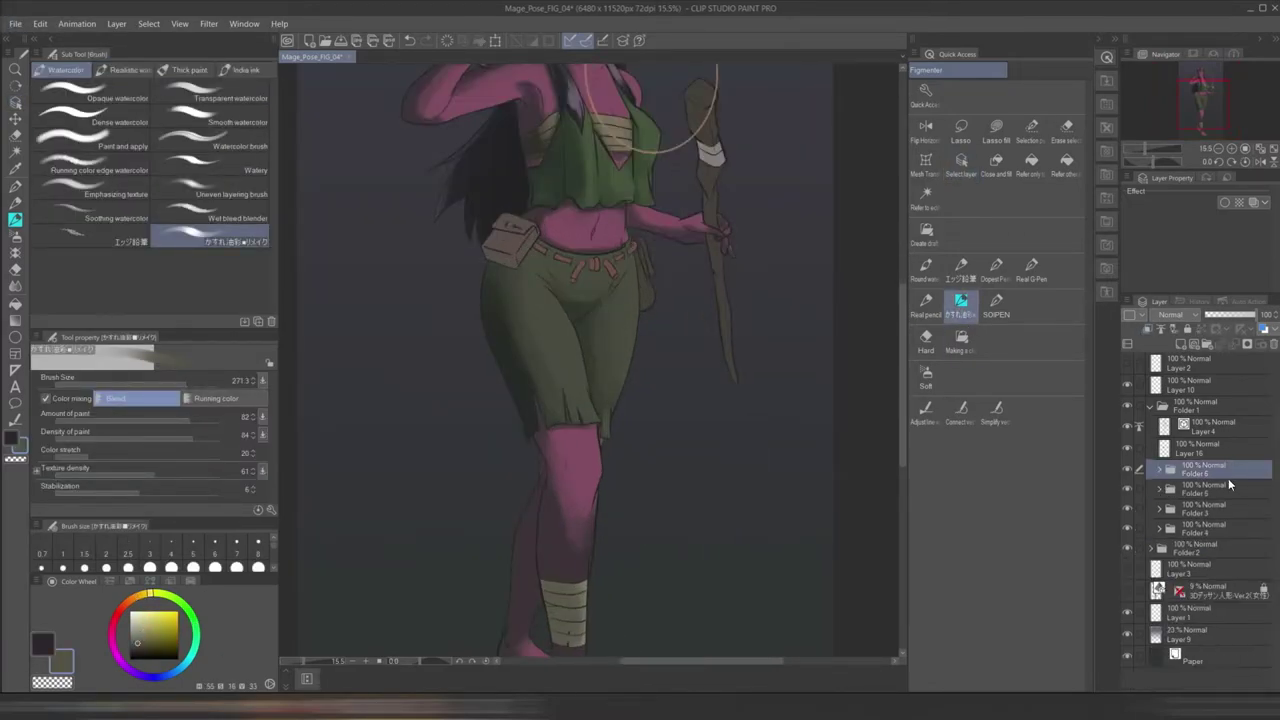
- Shift the skin shadows on Layer 11 to hue -61 and saturation -13, and adjust their luminosity
key(o)
click(1200, 550)
key(ctrl+u)
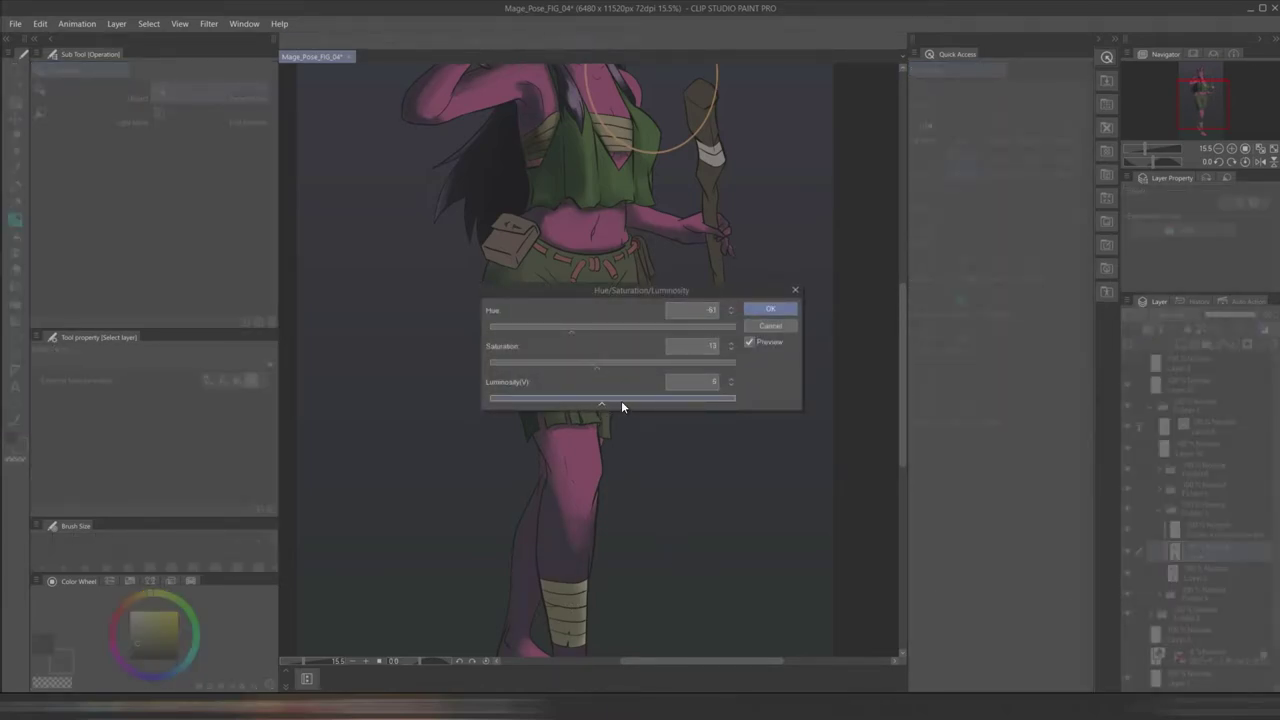
key(Return)
scroll(766, 450, down, 3)
- Paint the armpit and inner upper-arm shadow in dark purple with the brush at size 70
scroll(762, 385, up, 8)
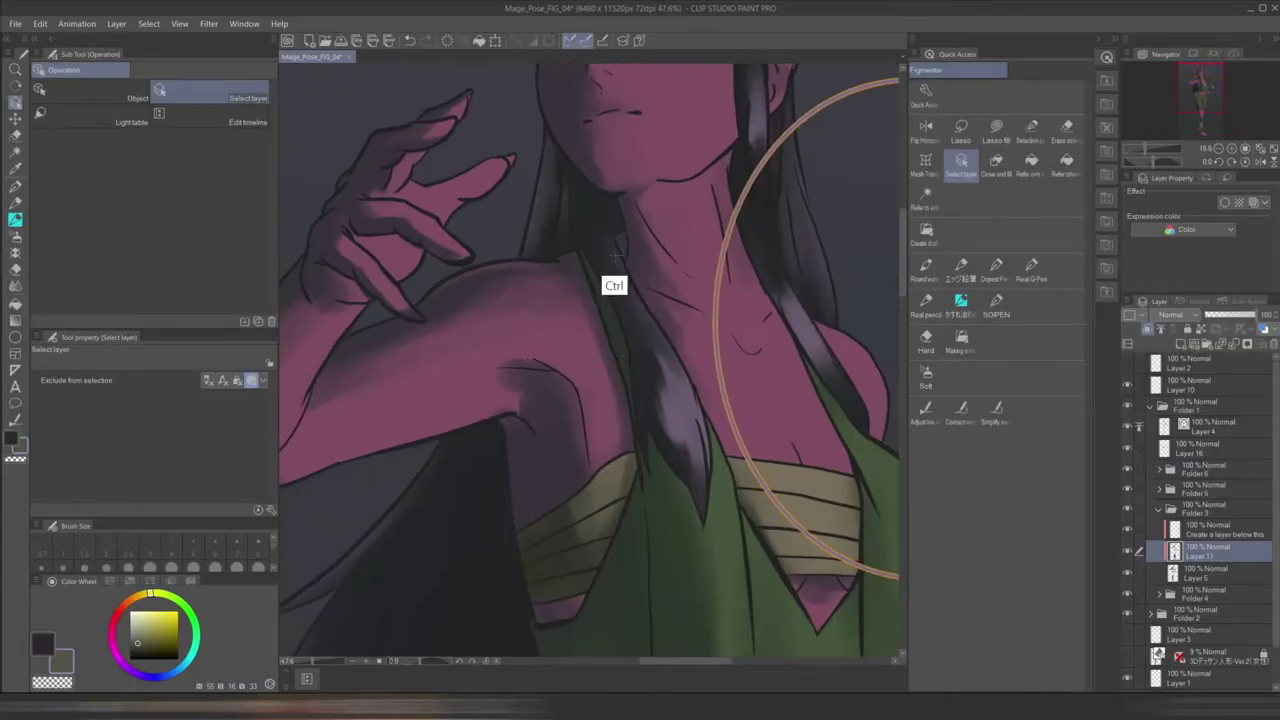
click(960, 300)
key(bracketleft)
key(bracketleft)
mouse_move(500, 400)
mouse_down()
mouse_move(592, 372)
mouse_move(563, 430)
mouse_up()
alt+click(504, 395)
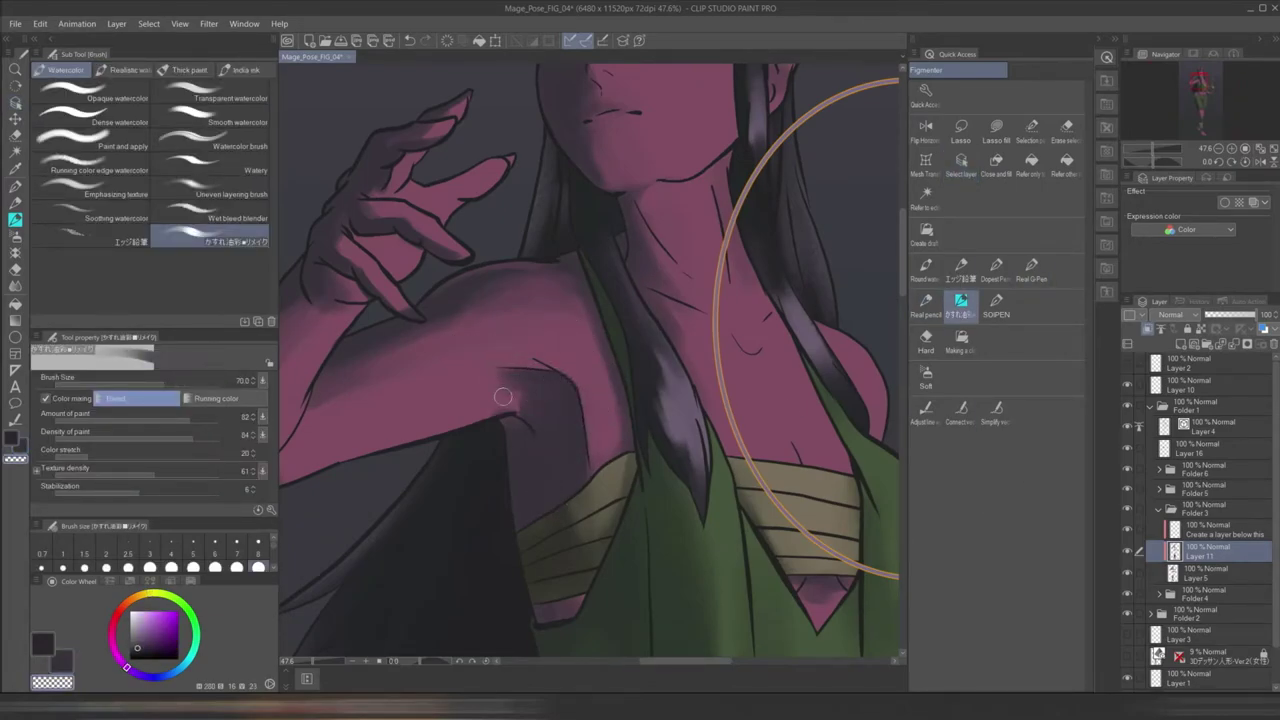
- Refine the skin shadows on the far shoulder and the staff-holding arm with the brush at size 134.6
scroll(820, 491, down, 5)
scroll(694, 360, up, 5)
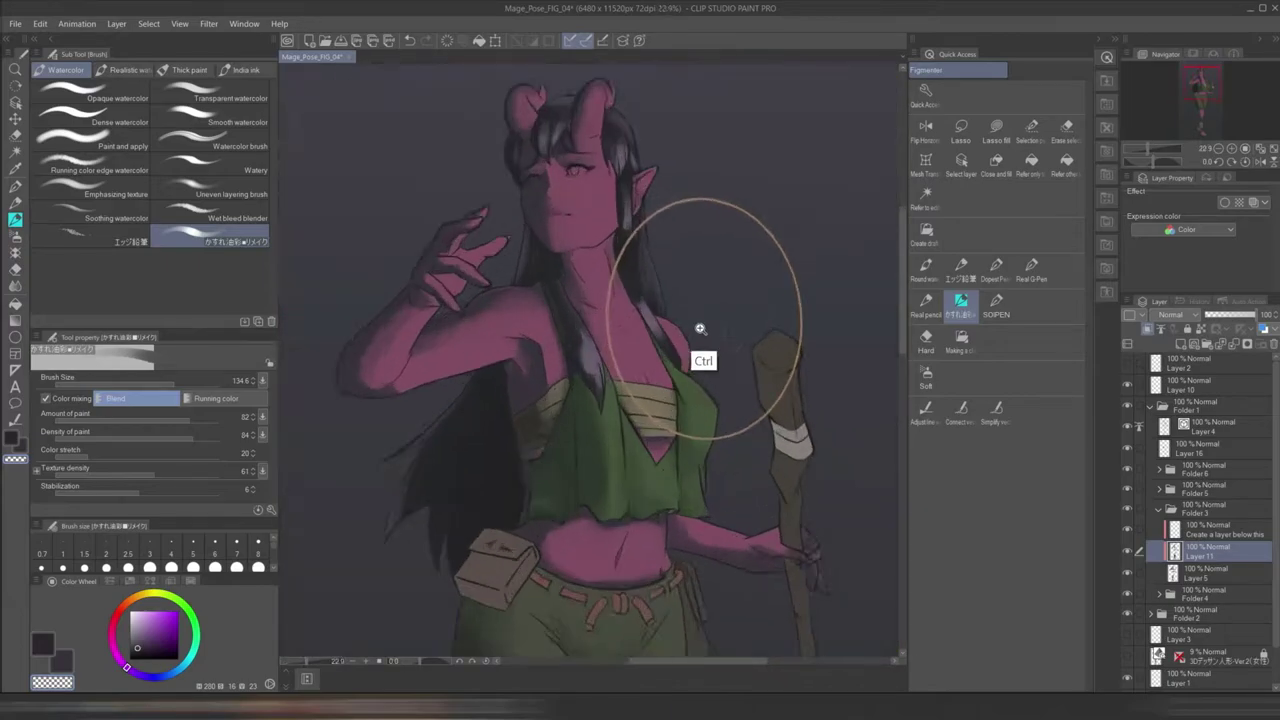
scroll(680, 397, down, 4)
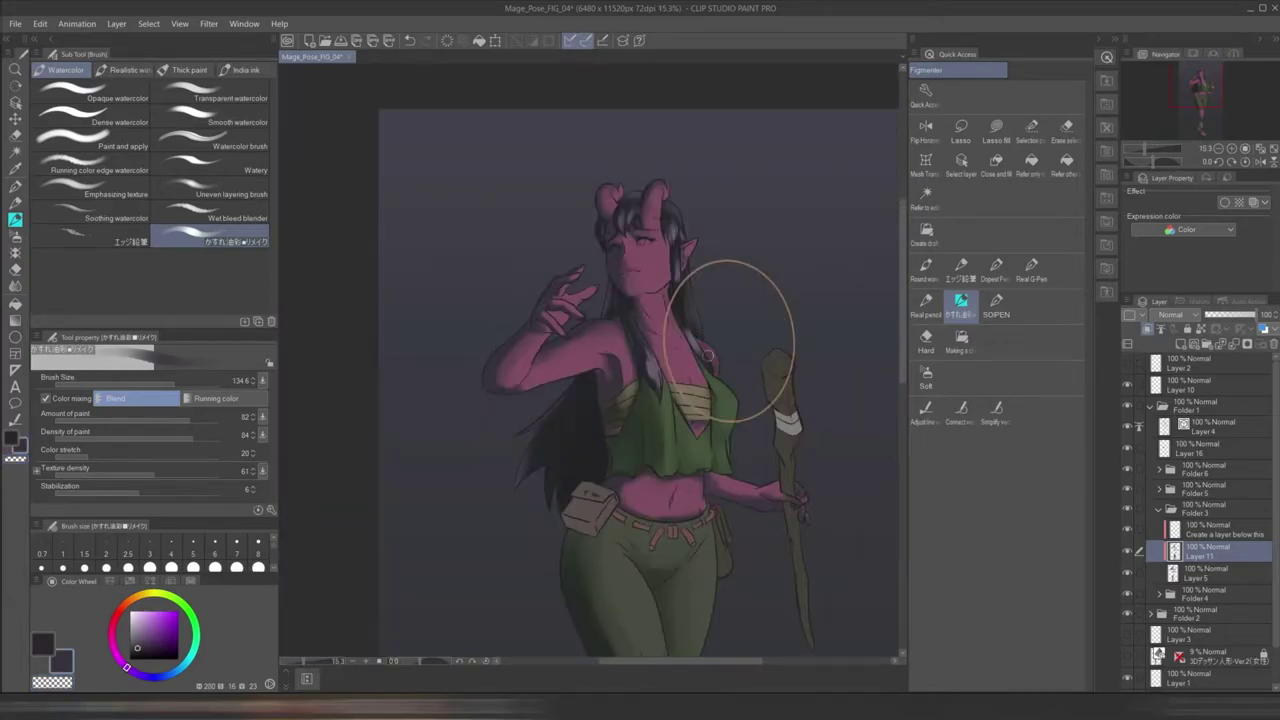
scroll(728, 340, up, 3)
scroll(780, 513, up, 2)
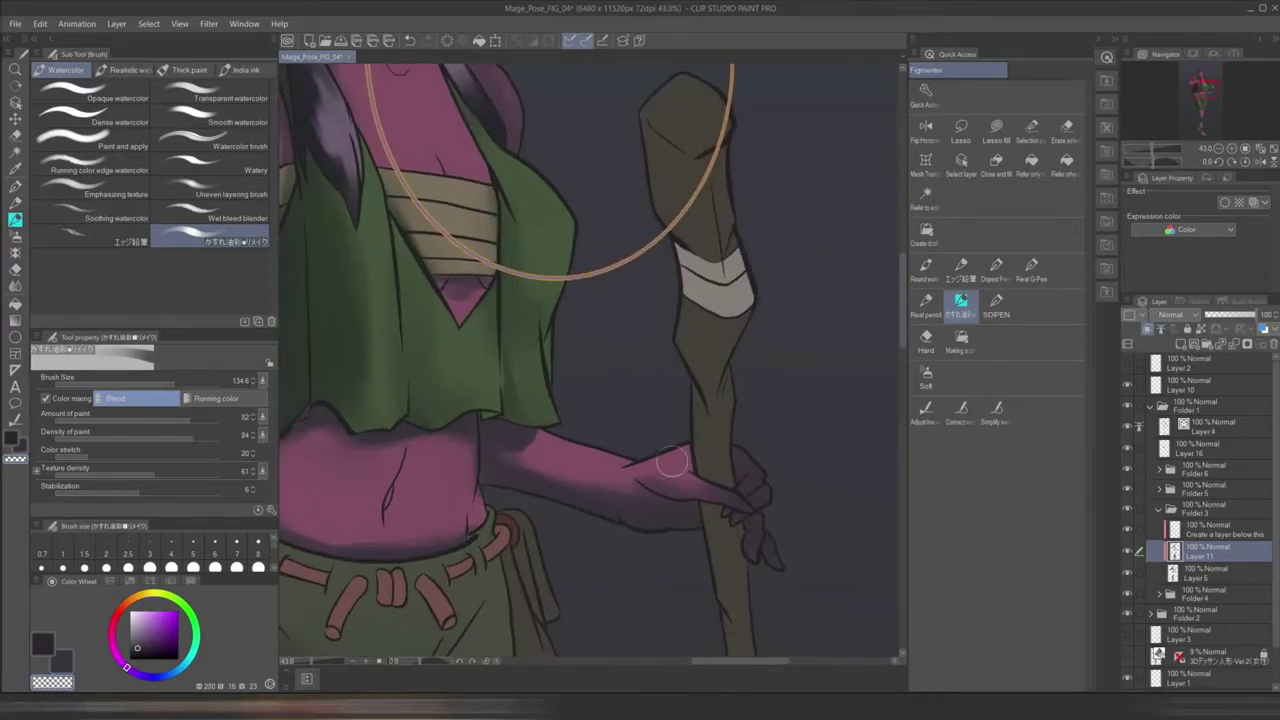
scroll(651, 243, down, 3)
- Shade the raised hand's palm and fingers in dark purple with the brush at size 66, checking the figure mirrored
scroll(651, 243, up, 4)
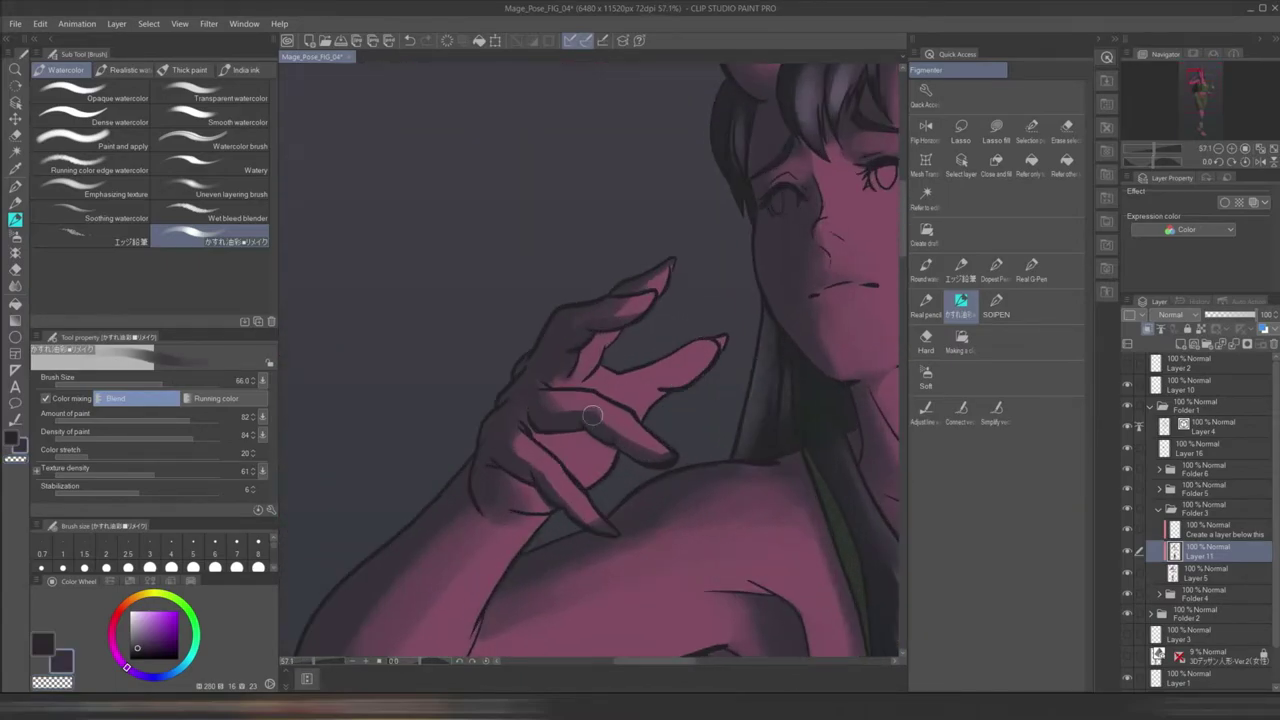
mouse_move(580, 404)
mouse_down()
mouse_move(610, 419)
mouse_move(542, 415)
mouse_move(538, 465)
mouse_move(582, 508)
mouse_move(574, 434)
mouse_up()
scroll(627, 373, down, 4)
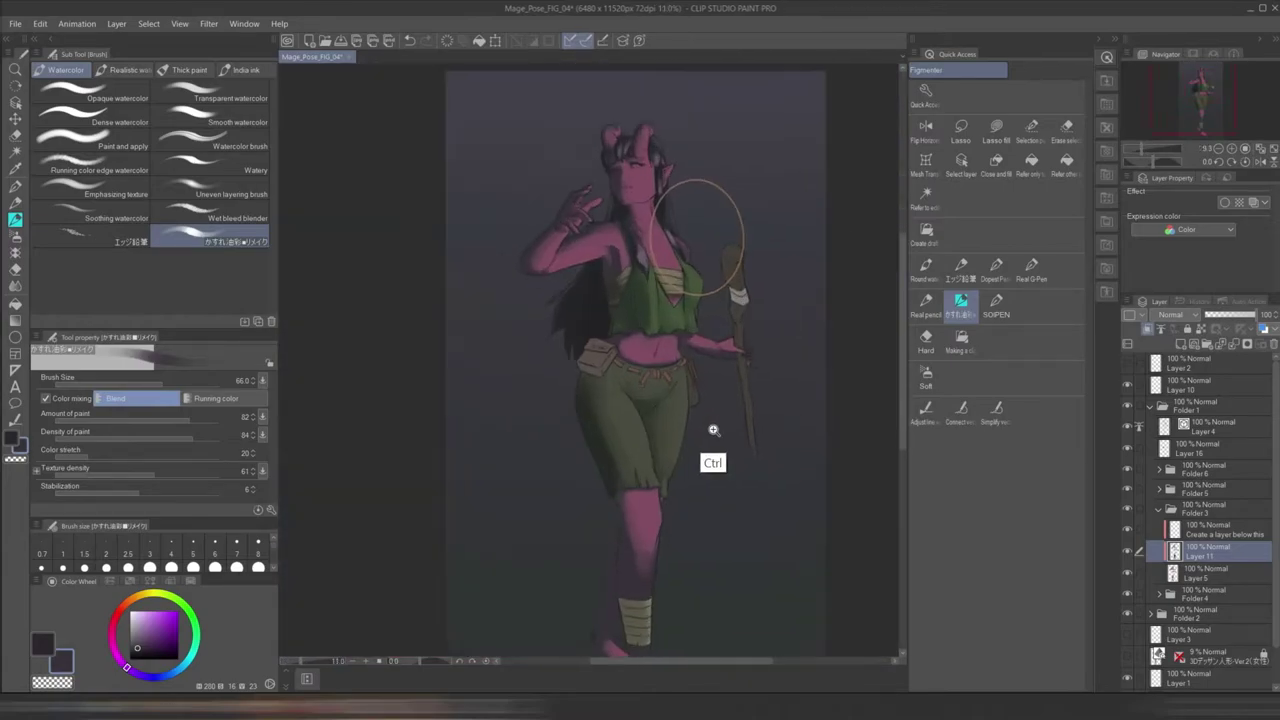
key(h)
key(h)
- Shade the pouch hanging behind the far hip on Layer 15 with a sampled dark olive at brush size 66
scroll(695, 387, up, 3)
scroll(757, 509, down, 3)
scroll(600, 400, up, 3)
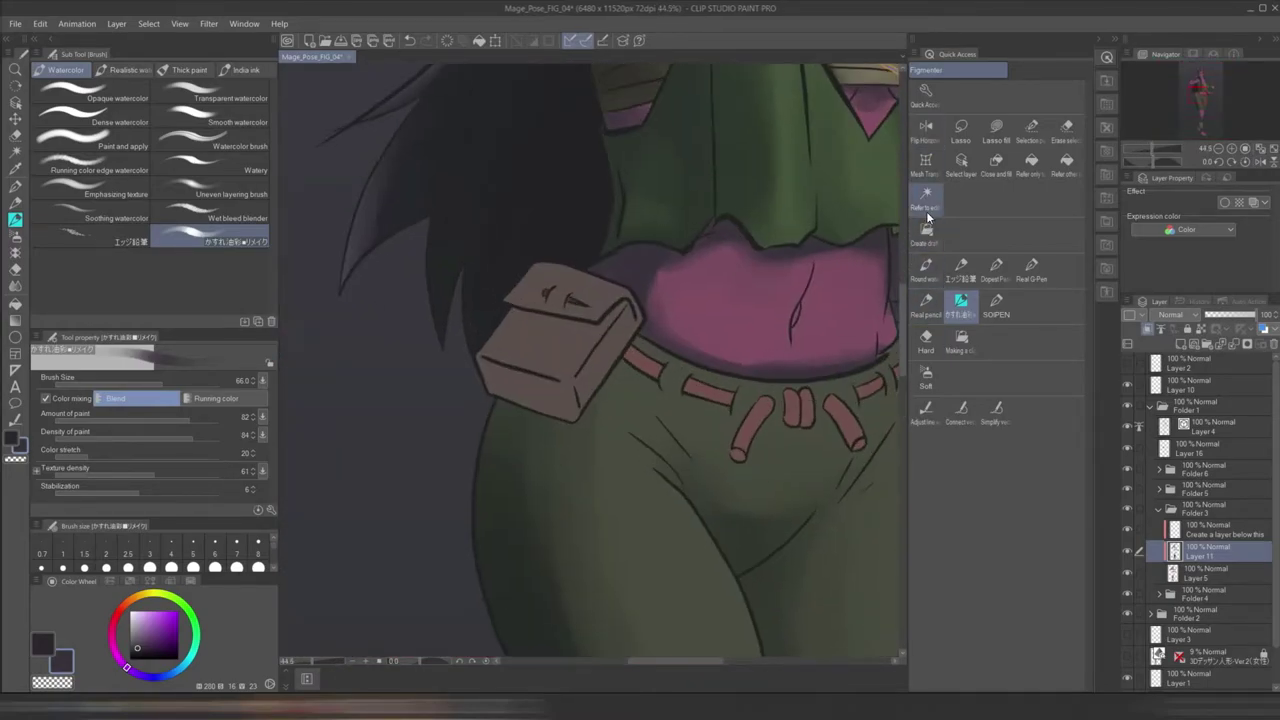
ctrl+click(560, 340)
scroll(672, 478, up, 3)
scroll(672, 478, down, 3)
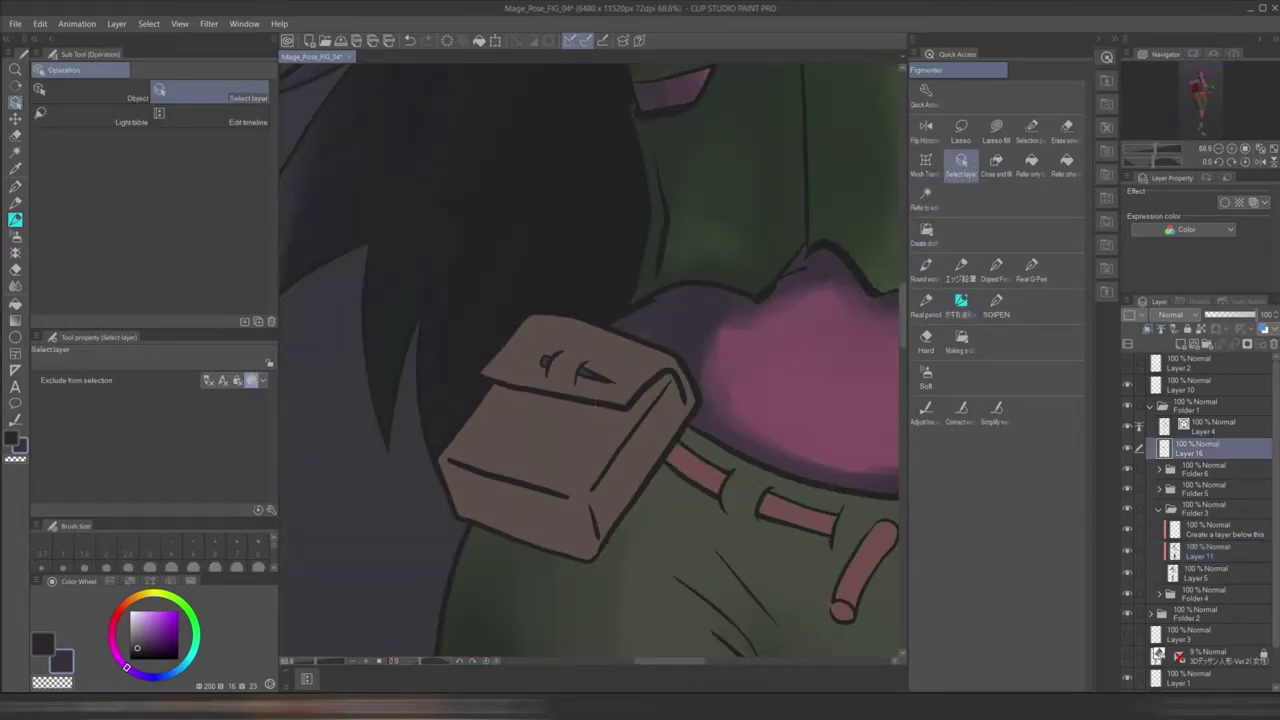
key(g)
key(g)
scroll(749, 523, down, 2)
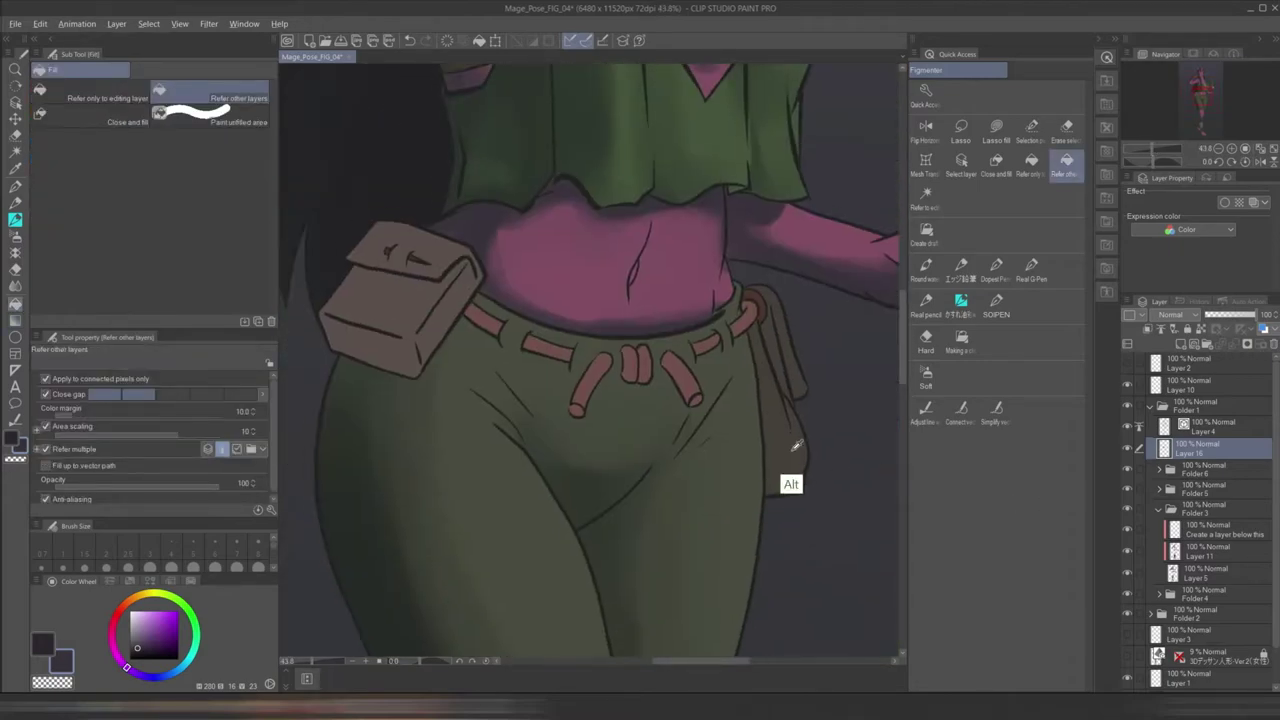
ctrl+click(797, 441)
click(960, 300)
alt+click(745, 355)
alt+click(764, 416)
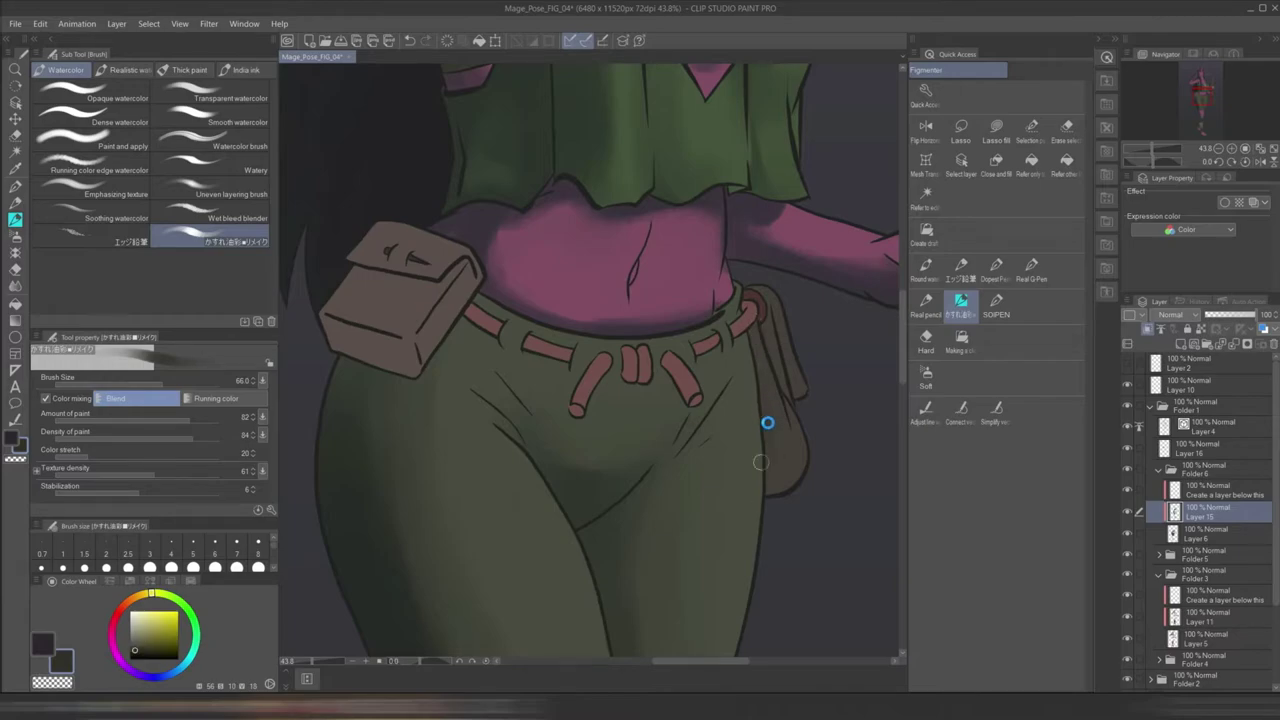
mouse_move(778, 400)
mouse_down()
mouse_move(781, 456)
mouse_move(801, 480)
mouse_up()
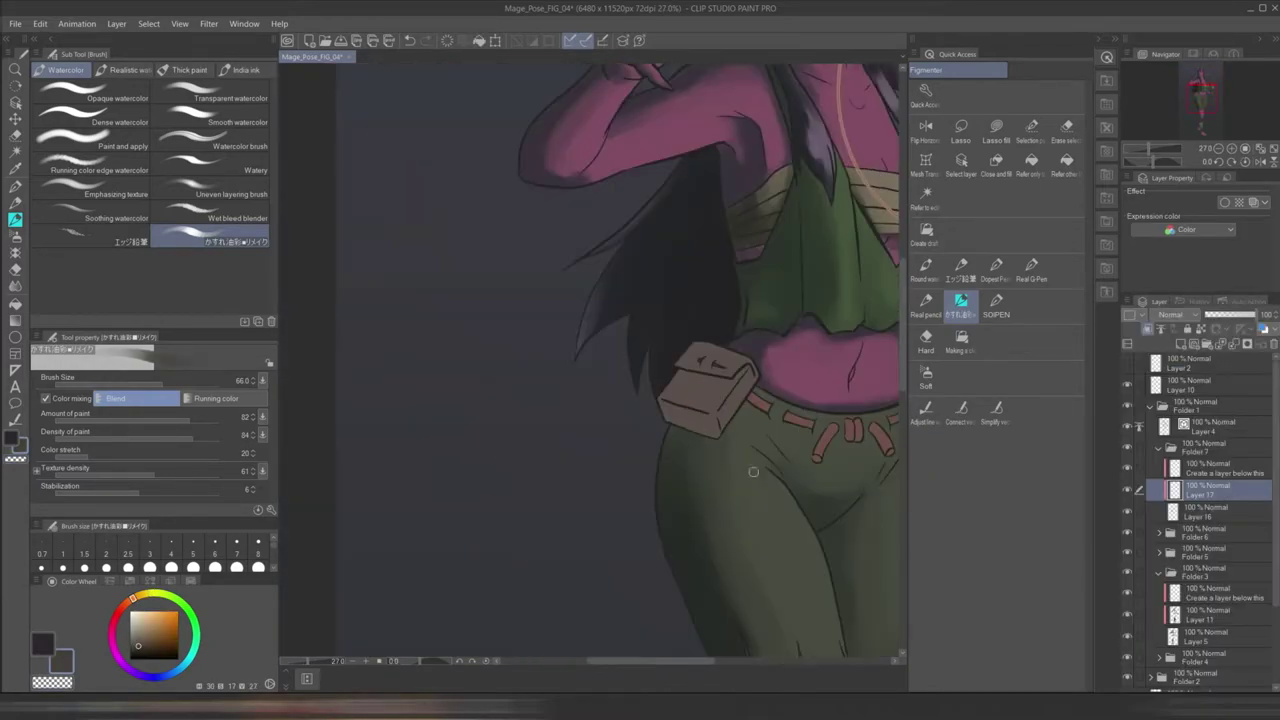
- Shade the belt pouch's sides and flap in dark brown on clipped Layer 17, enlarging the brush to 194.8
alt+click(681, 373)
scroll(698, 384, up, 3)
drag(700, 455, 634, 422)
mouse_move(675, 330)
mouse_down()
mouse_move(637, 376)
mouse_move(697, 450)
mouse_move(600, 400)
mouse_up()
scroll(737, 508, down, 5)
- Fade the highlights on the hair tips behind the back on Layer 13, using transparent colour at brush size 194.8
scroll(615, 598, up, 4)
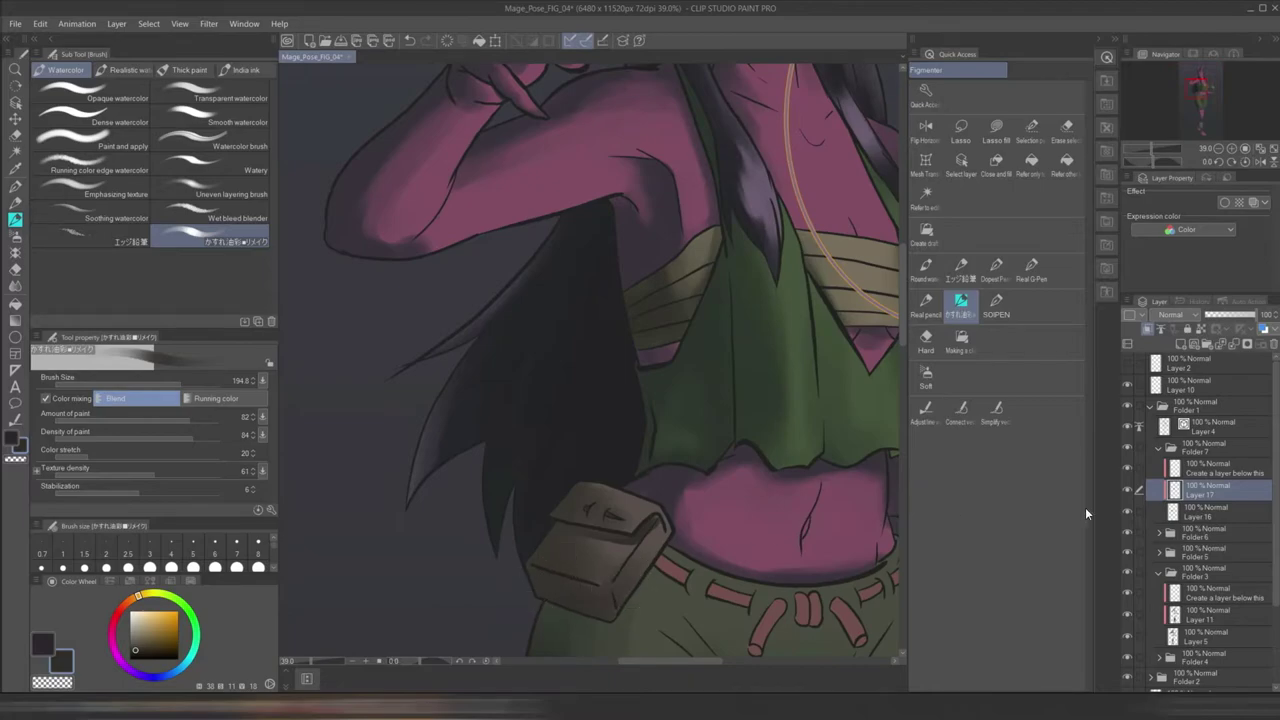
ctrl+shift+click(570, 399)
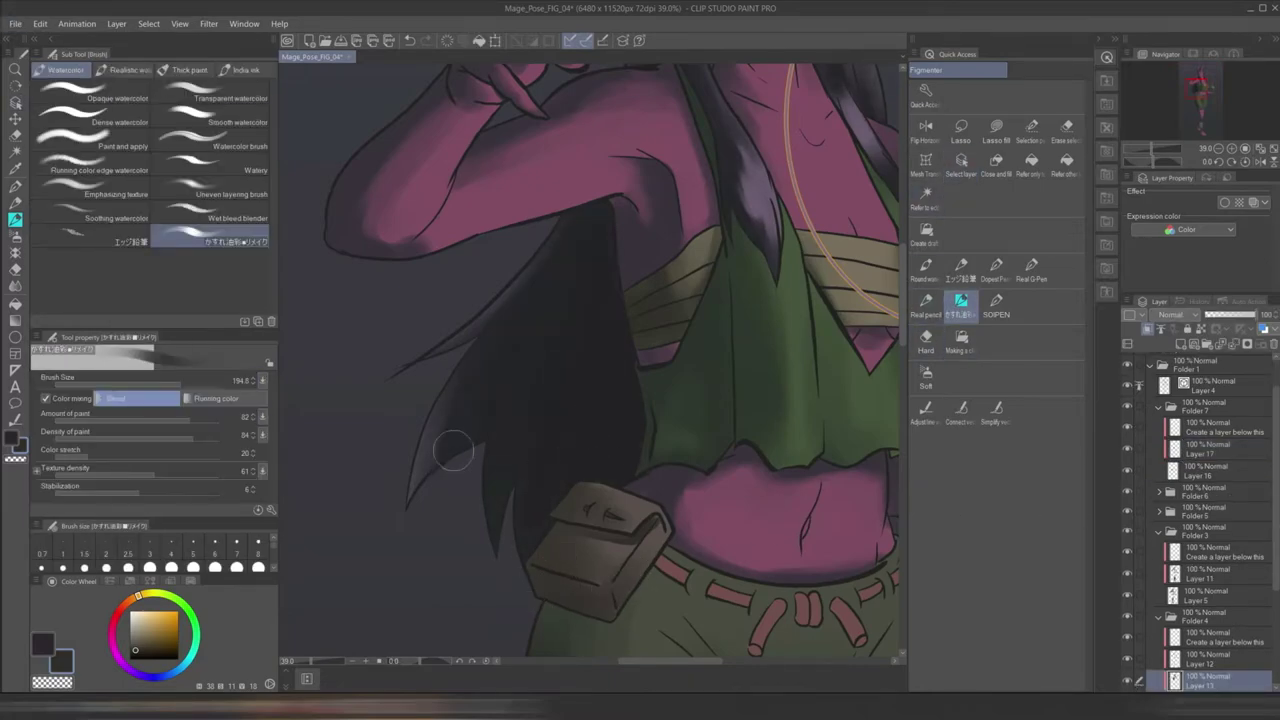
scroll(614, 386, down, 6)
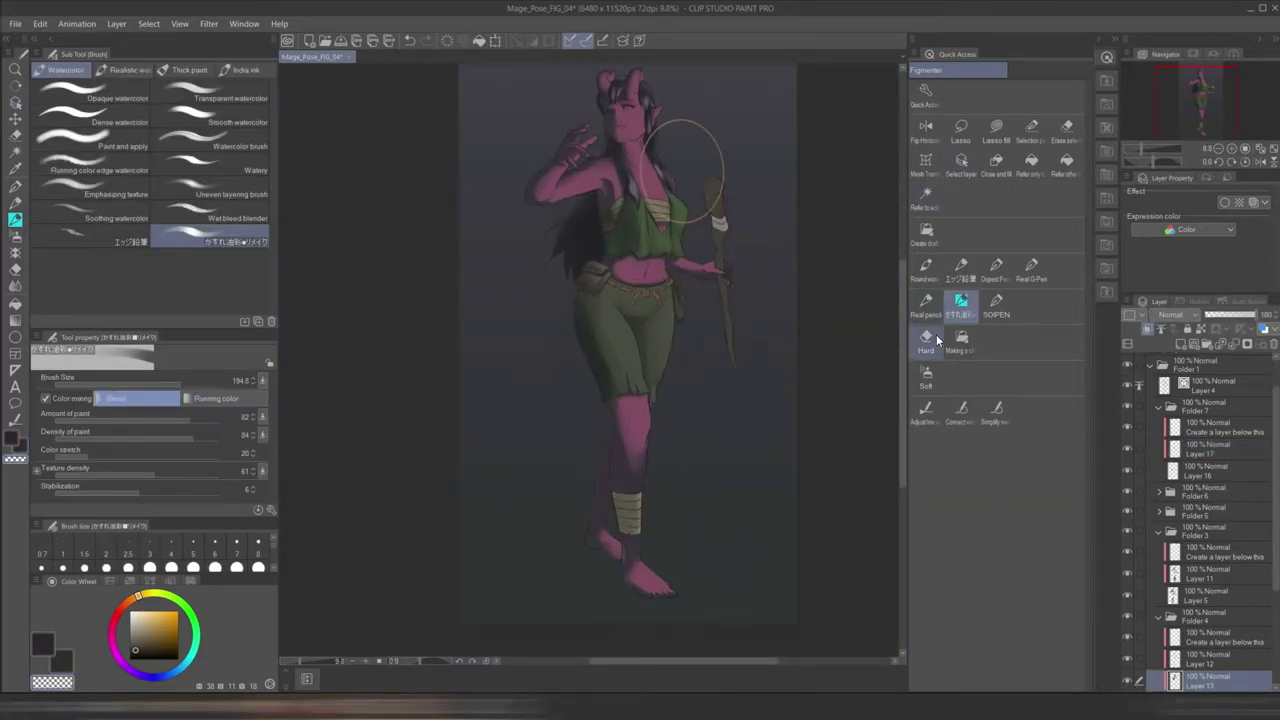
- Shade the staff in dark olive on Layer 14 at brush size 77.7, and its pale wrap on Layer 15 at size 206
ctrl+shift+click(600, 400)
scroll(620, 360, up, 1)
ctrl+shift+click(716, 289)
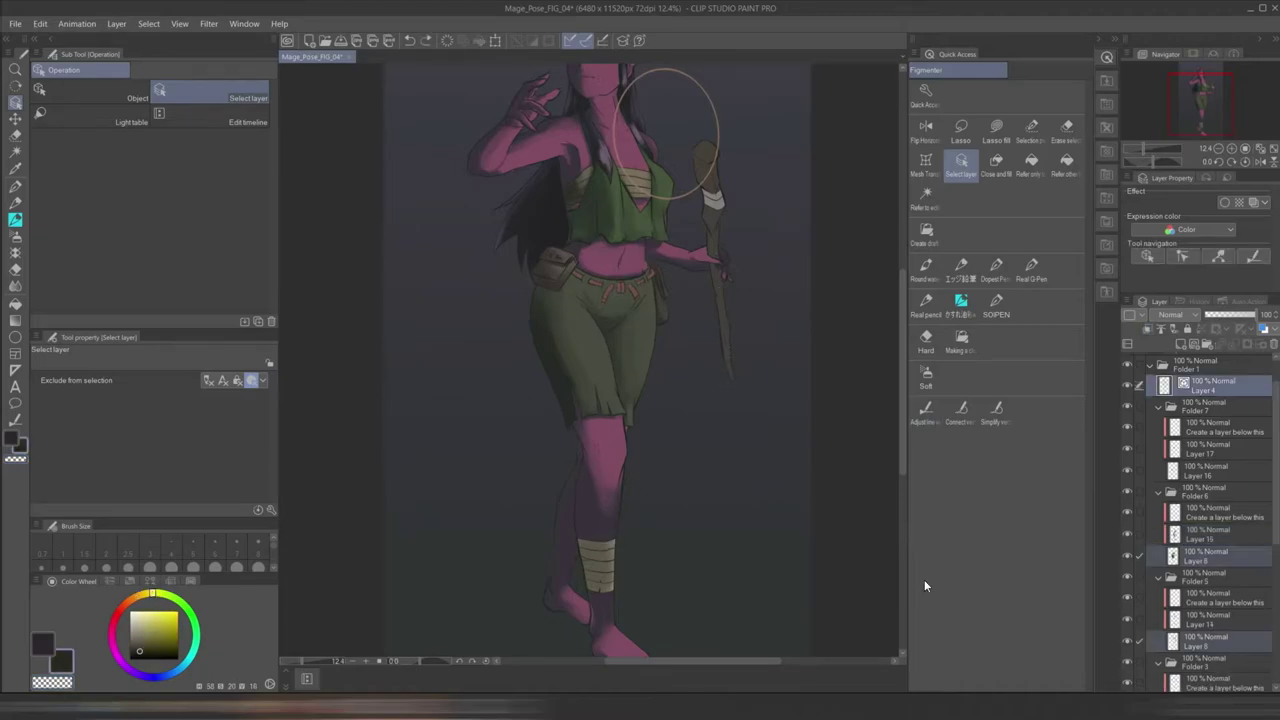
scroll(716, 289, up, 4)
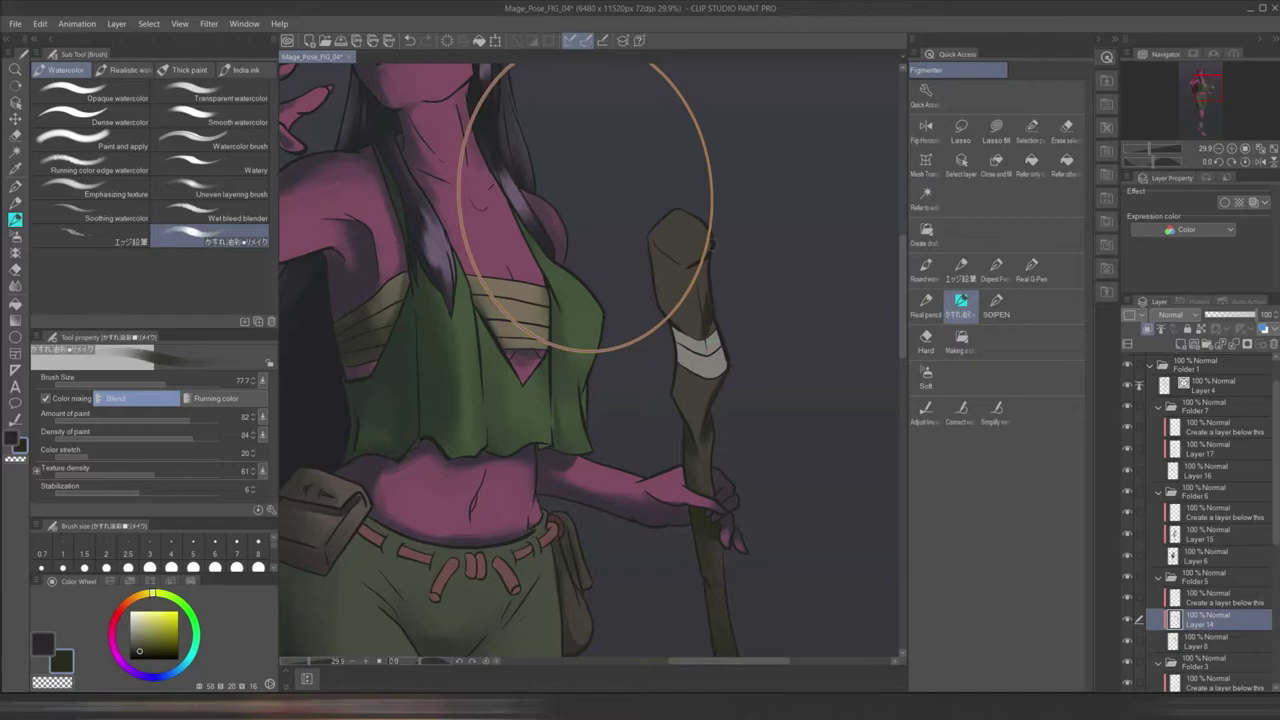
scroll(740, 540, down, 2)
scroll(760, 409, up, 2)
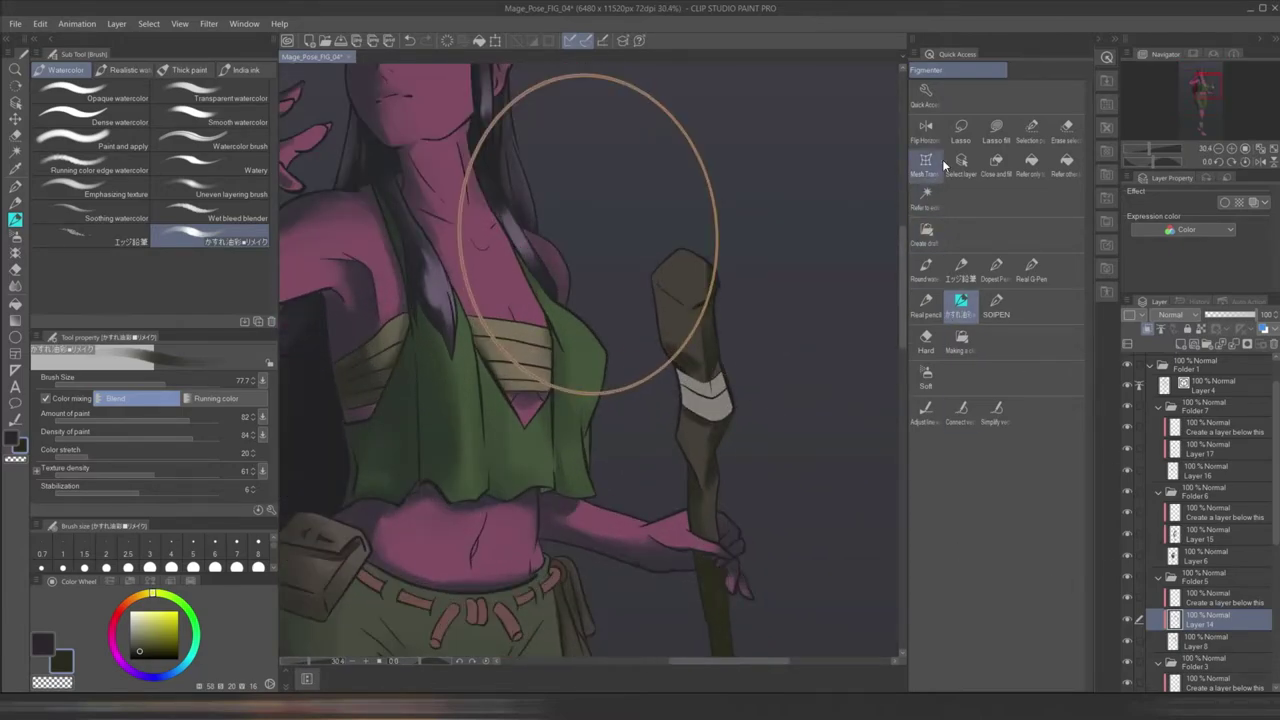
ctrl+shift+click(700, 463)
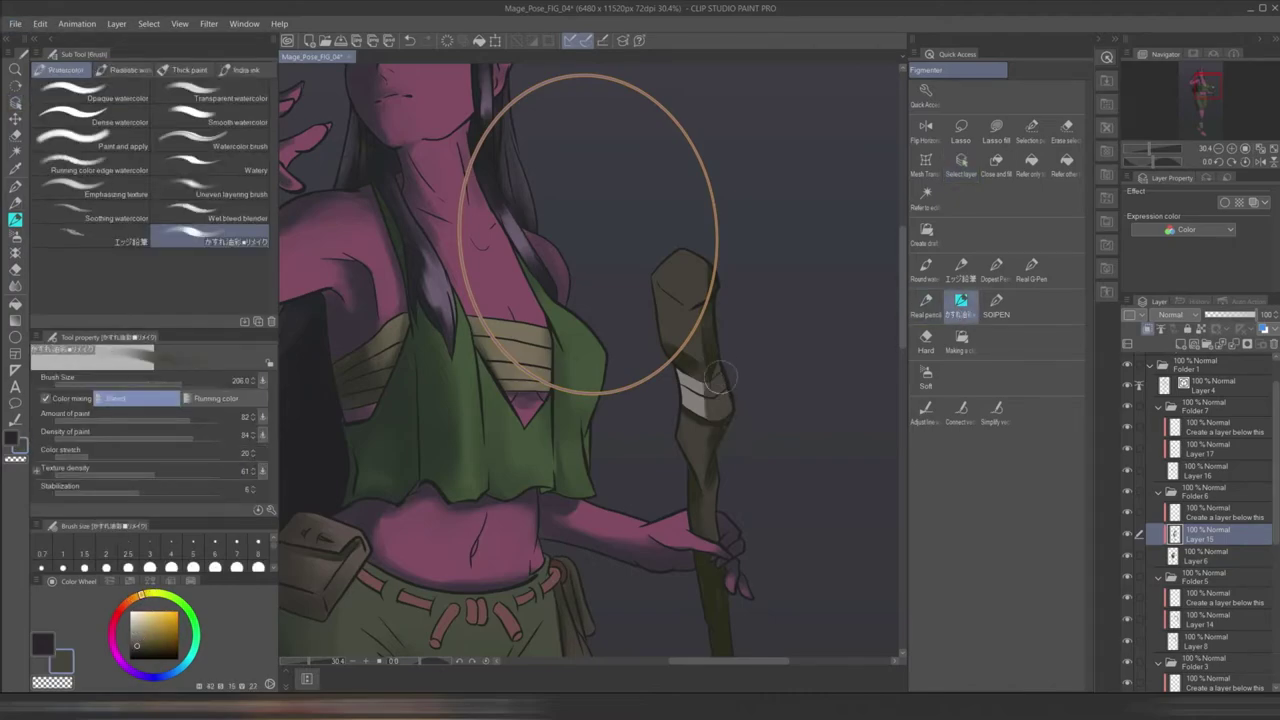
scroll(771, 477, down, 4)
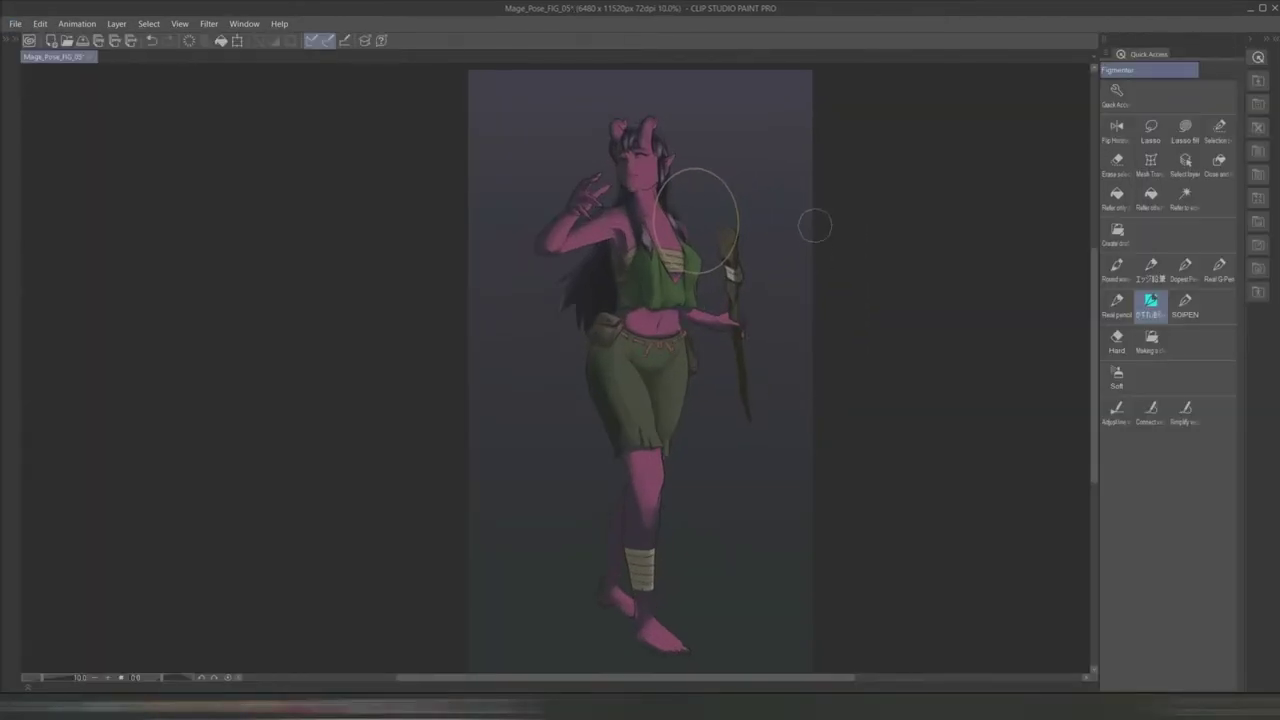
- Deepen the face shadows around the far eye, shaded cheek, nose and forehead in dark purple
scroll(814, 223, up, 5)
key(ctrl)
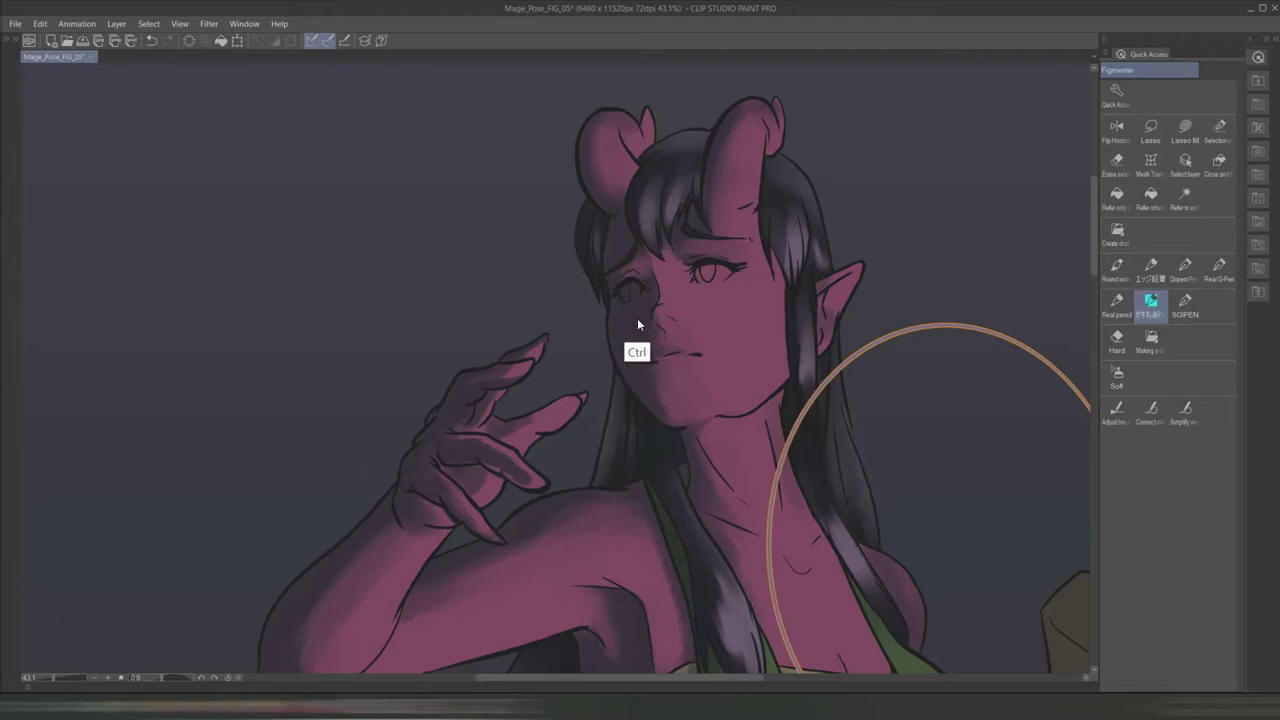
scroll(668, 285, up, 3)
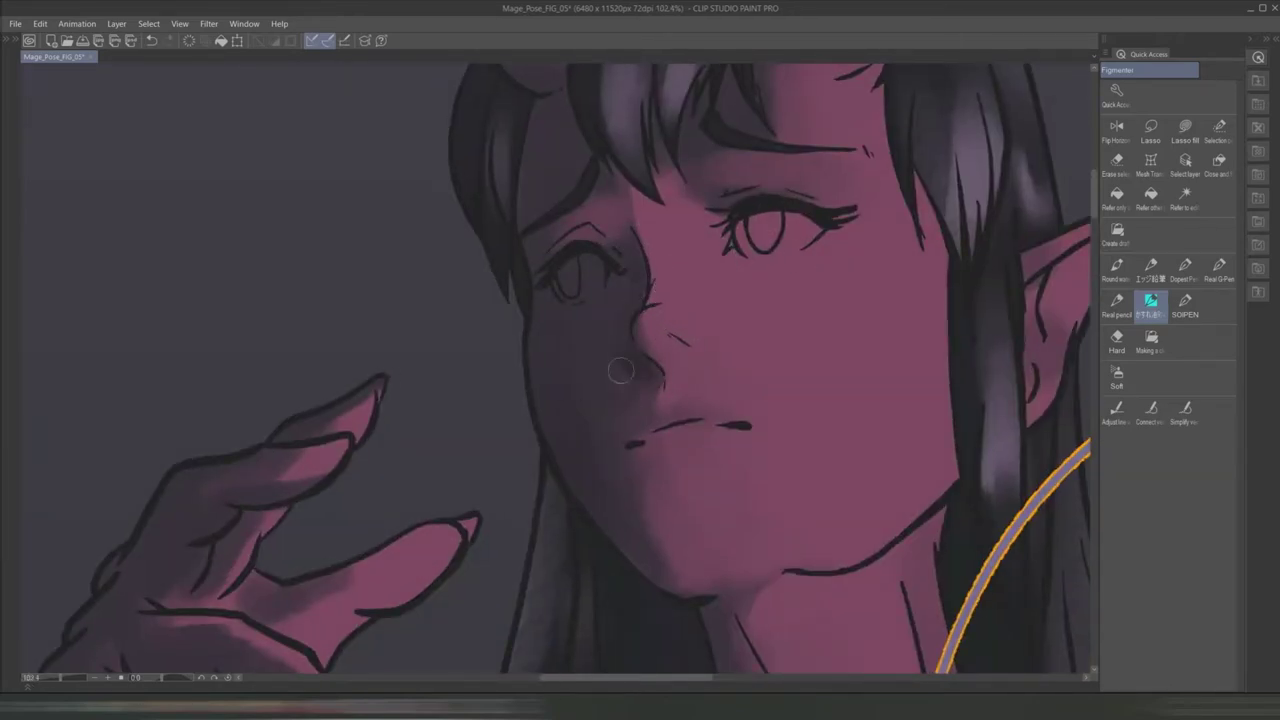
scroll(759, 187, up, 3)
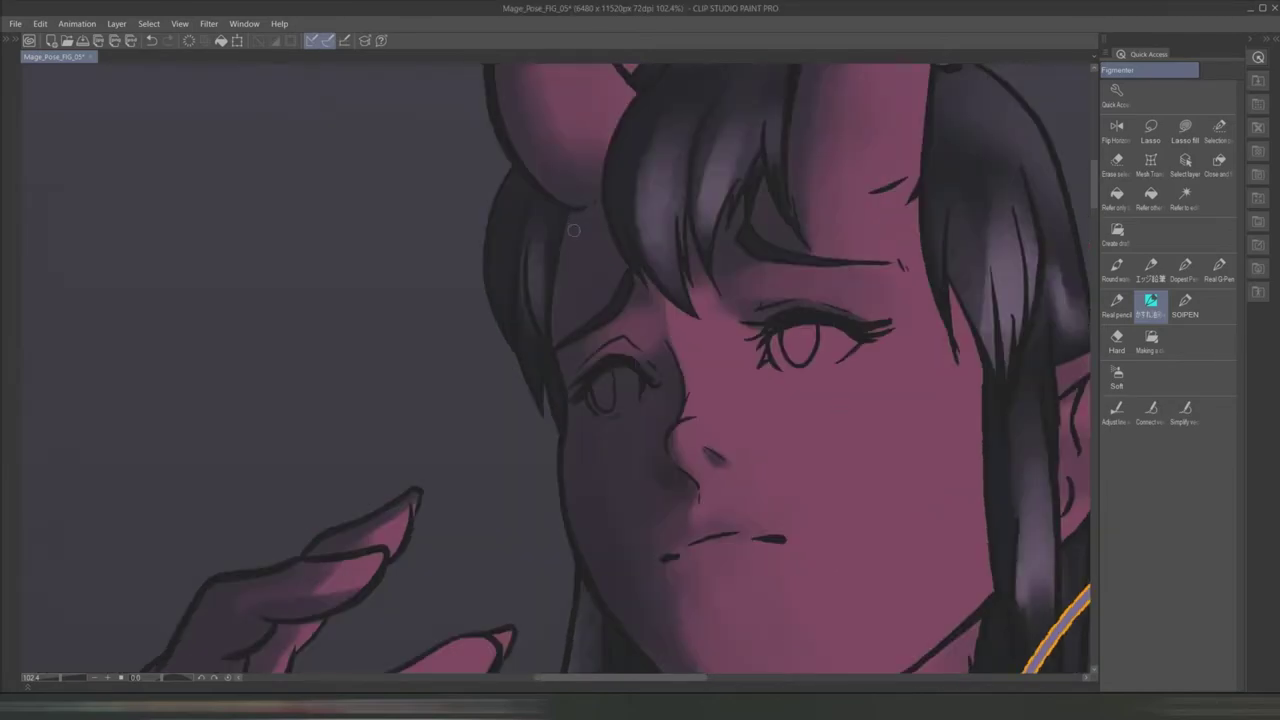
- Shade both horns in dark purple along their outer edges, bases and curled tips, leaving a lighter central band
scroll(604, 222, up, 5)
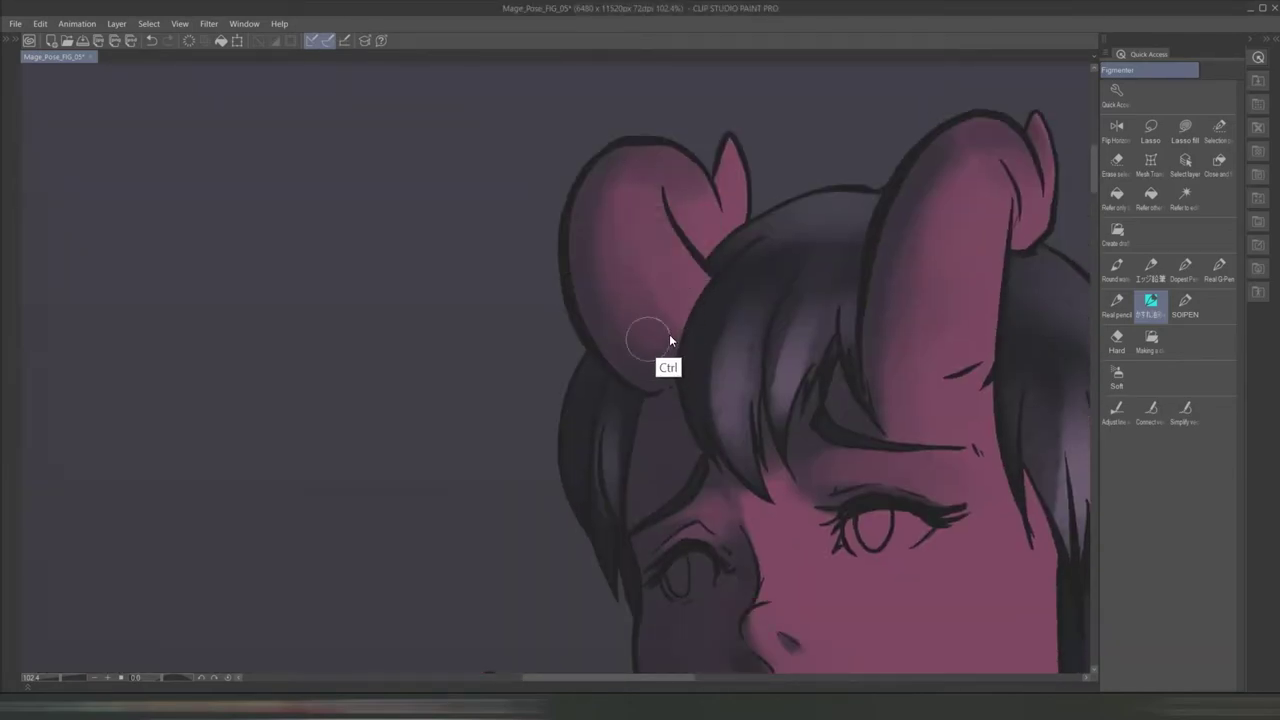
mouse_move(731, 212)
mouse_down()
mouse_move(707, 250)
mouse_move(726, 138)
mouse_move(691, 210)
mouse_move(602, 154)
mouse_move(673, 327)
mouse_up()
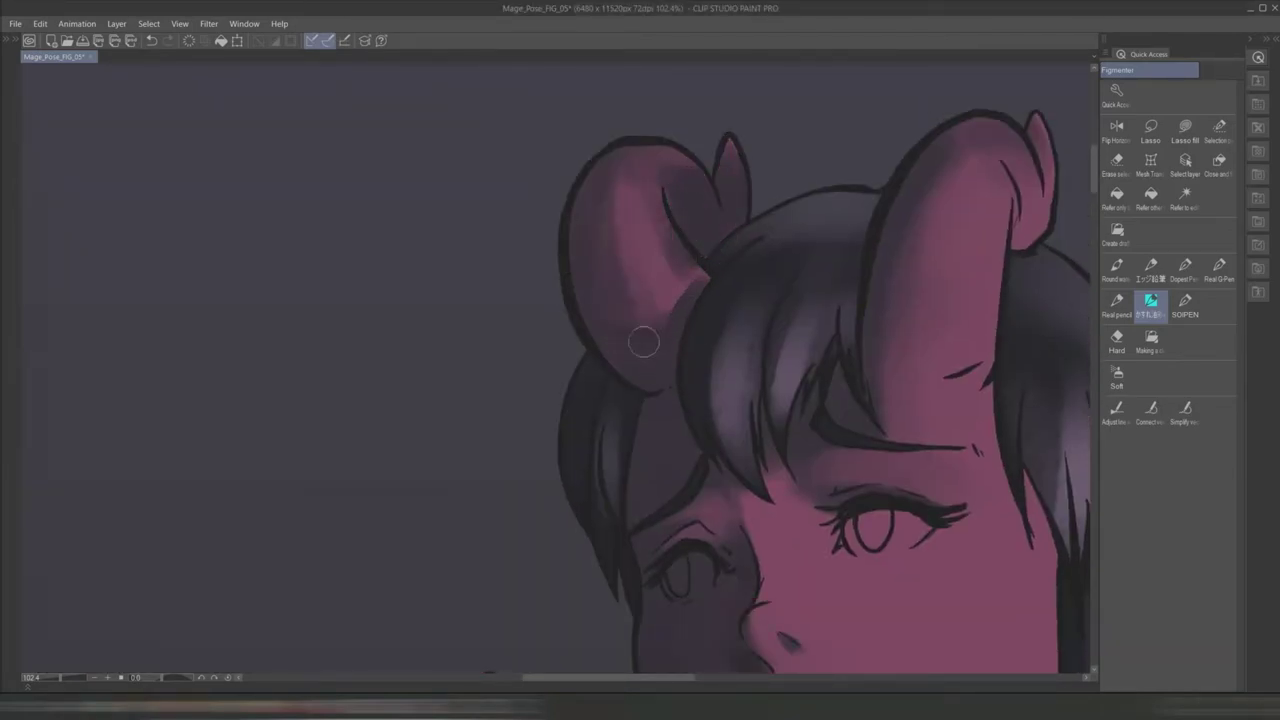
mouse_move(718, 197)
mouse_down()
mouse_move(604, 170)
mouse_move(674, 306)
mouse_up()
scroll(674, 306, down, 3)
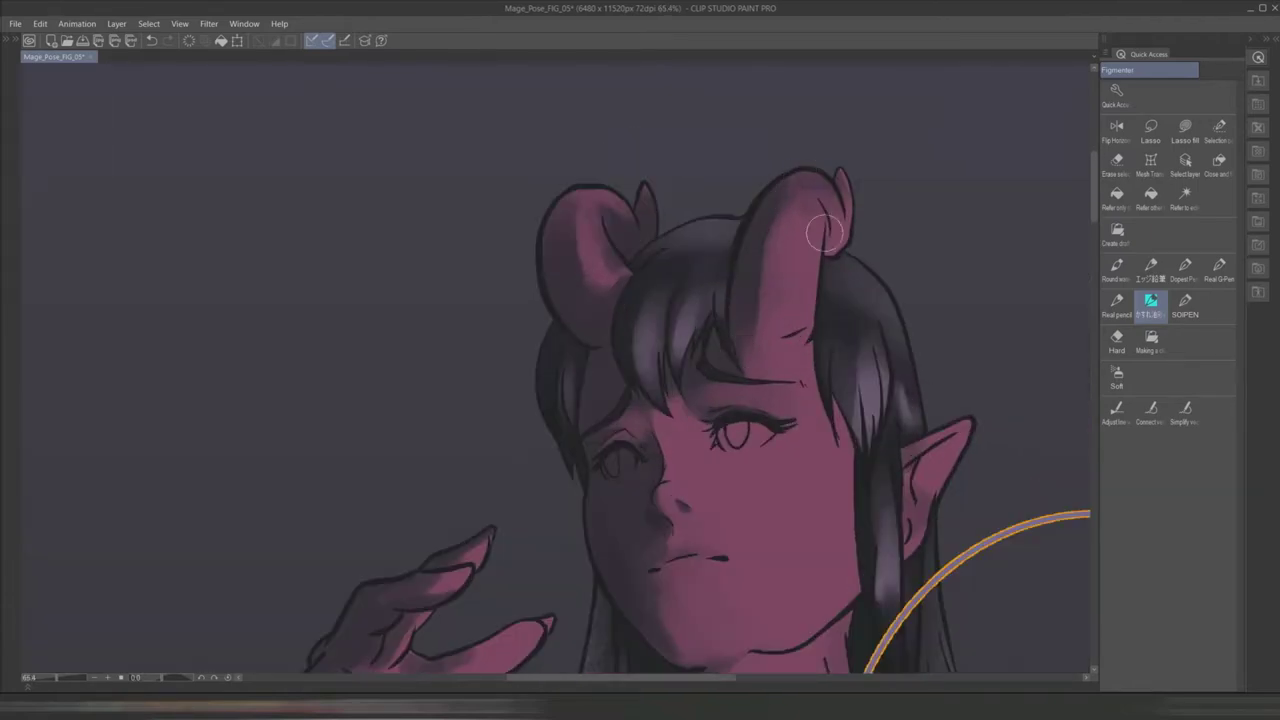
mouse_move(767, 207)
mouse_down()
mouse_move(815, 219)
mouse_move(795, 385)
mouse_move(787, 206)
mouse_move(781, 245)
mouse_up()
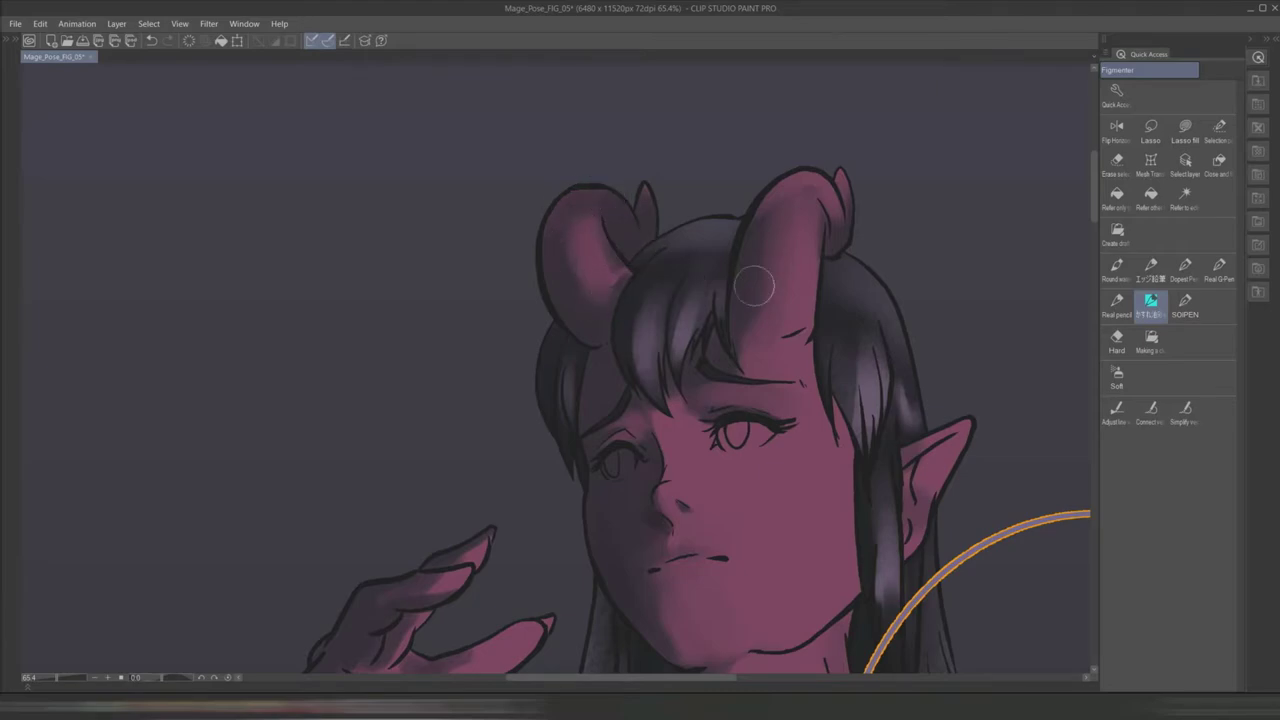
- Shade the side of the face beside the hair down to the jaw in dark purple
scroll(657, 207, up, 1)
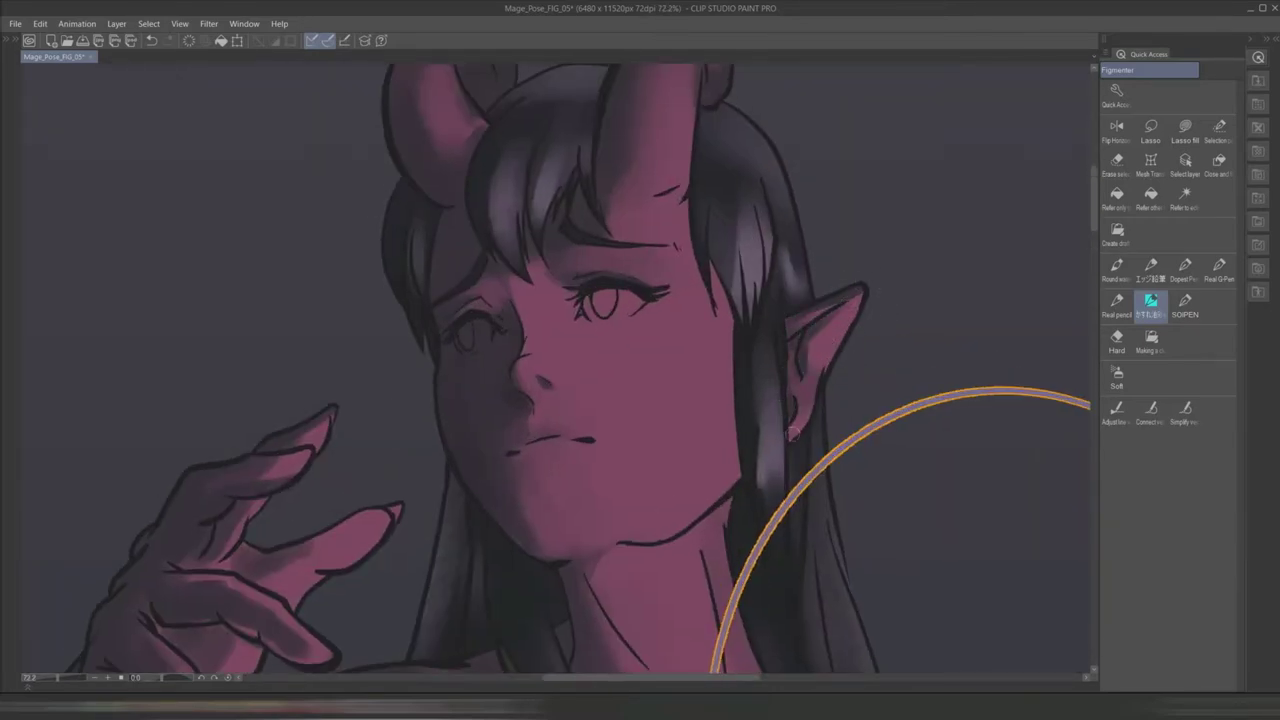
drag(736, 292, 717, 461)
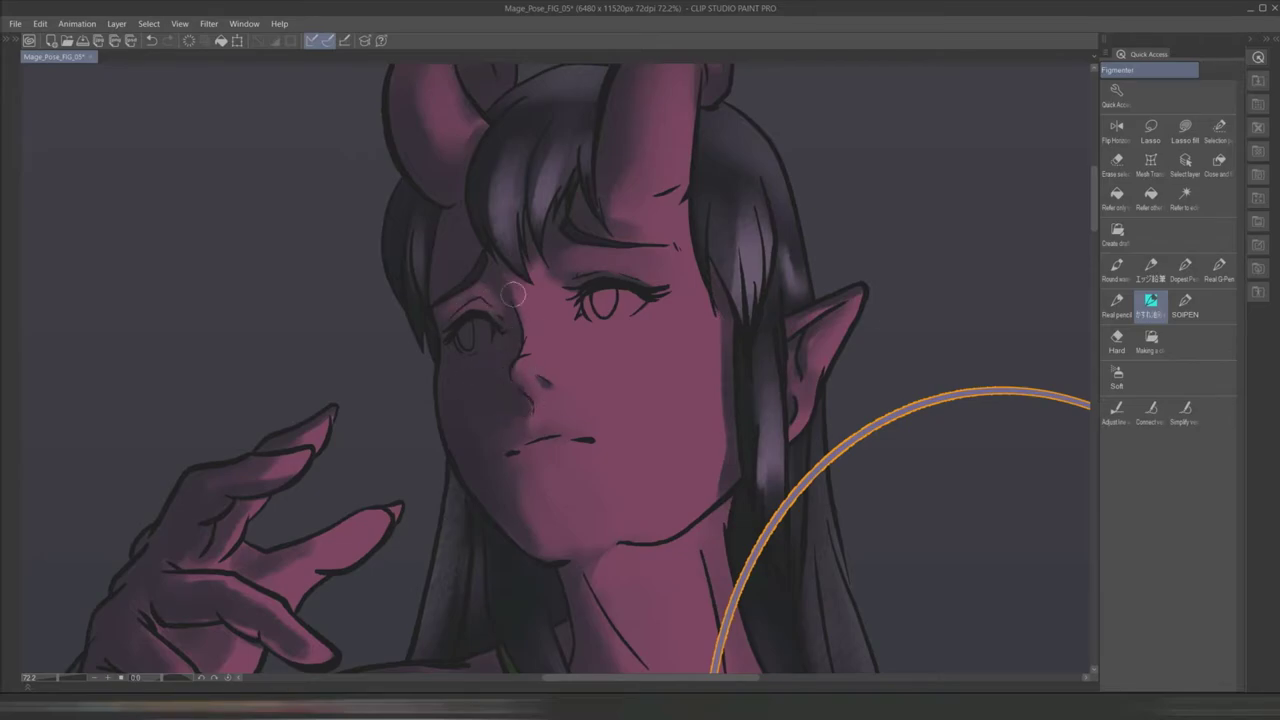
- Shade the neck in dark purple beneath the jaw and along both sides
scroll(740, 570, down, 3)
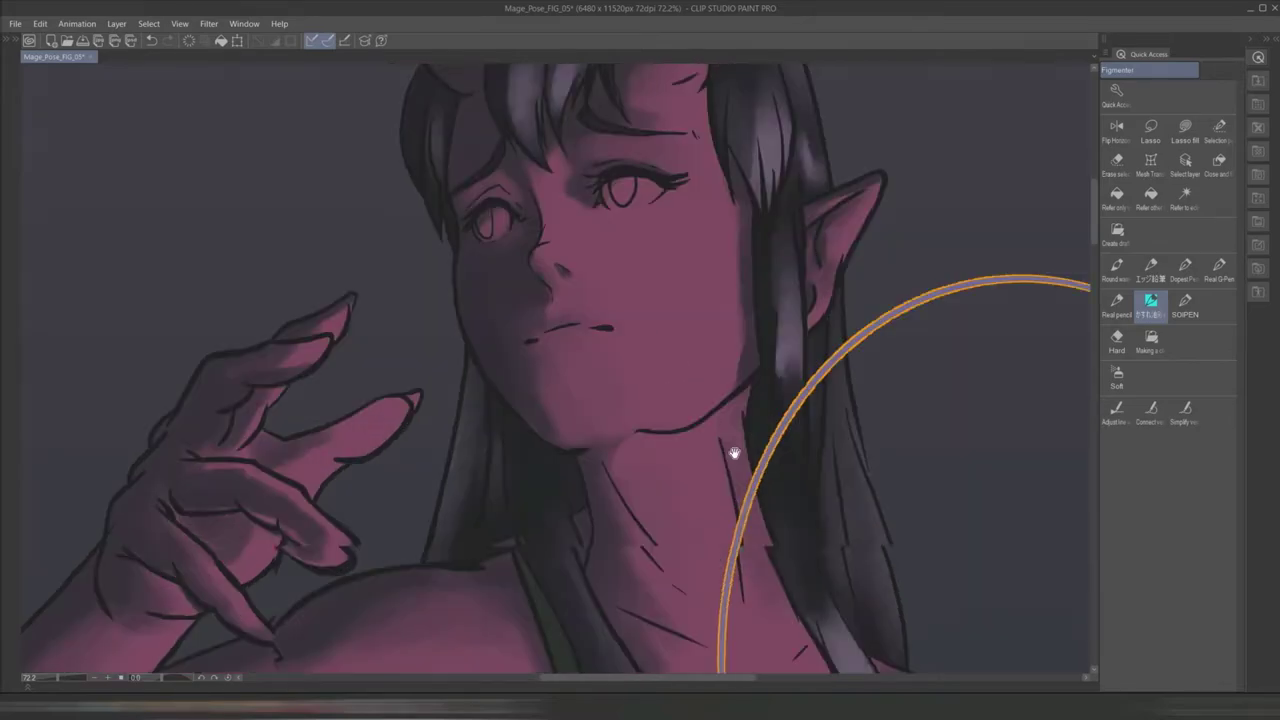
scroll(700, 480, down, 3)
scroll(640, 612, up, 3)
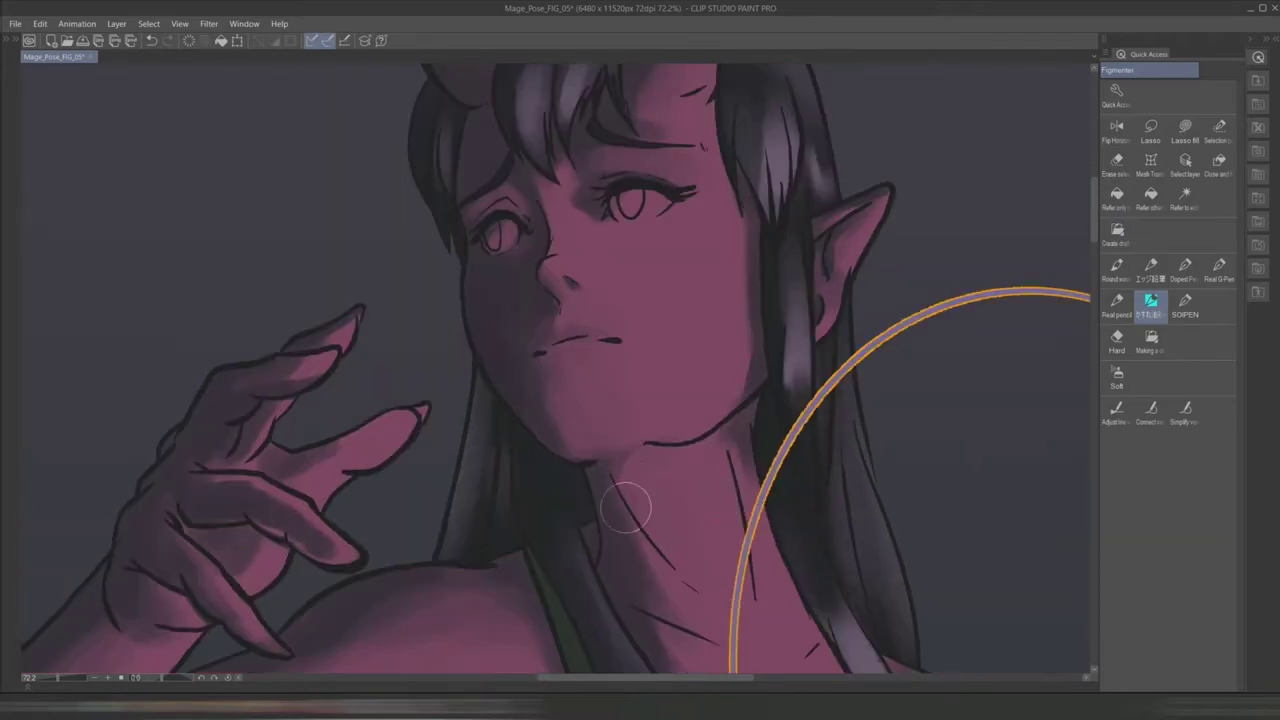
key(Tab)
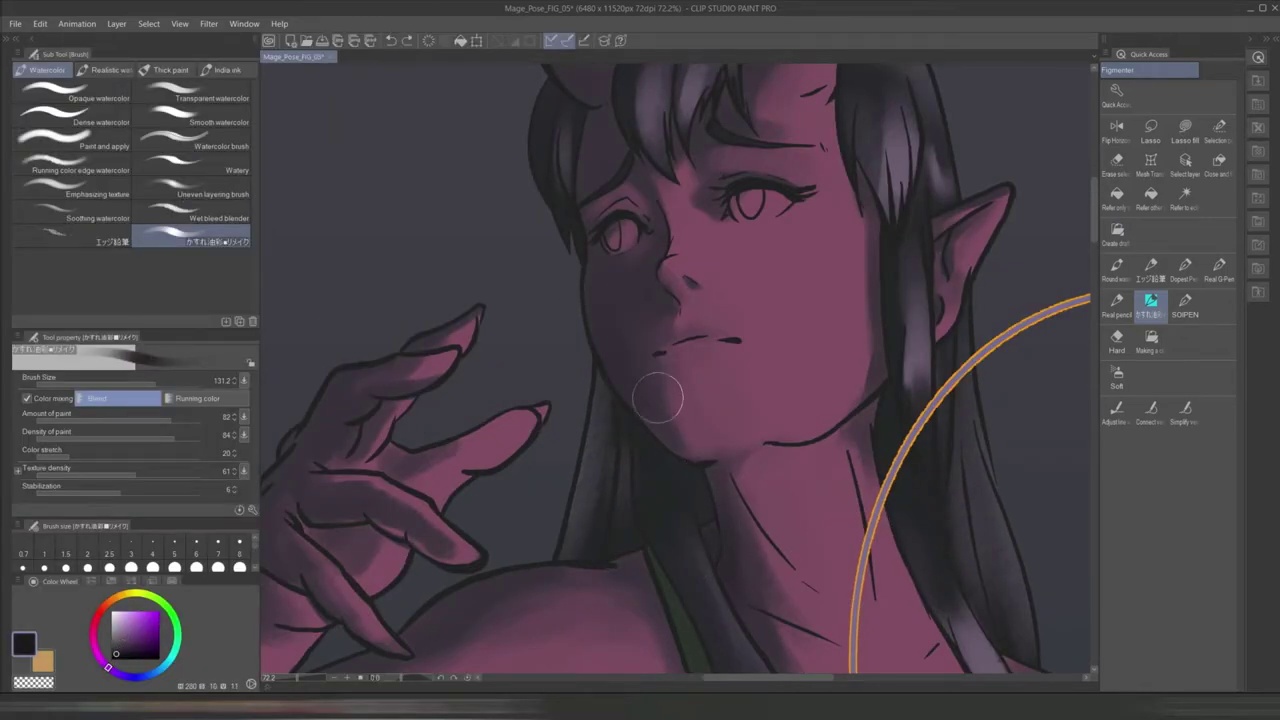
scroll(700, 160, down, 3)
scroll(686, 373, up, 3)
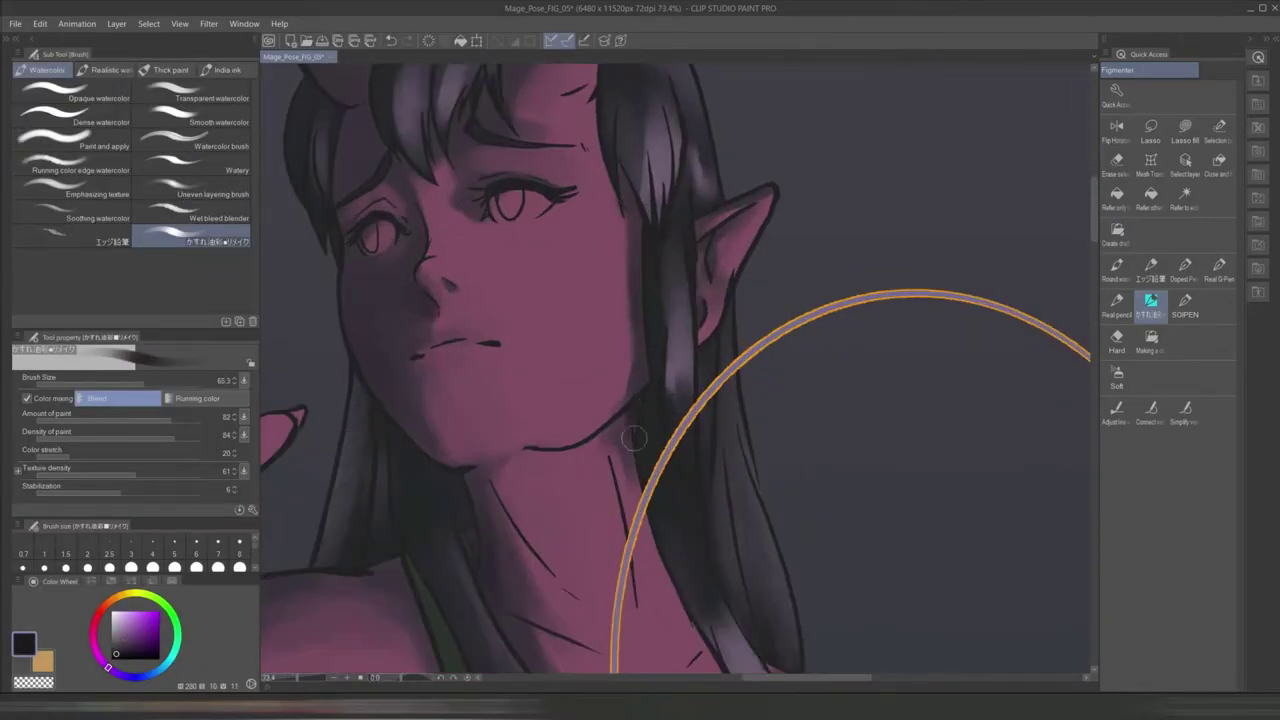
scroll(688, 373, down, 2)
scroll(593, 263, up, 2)
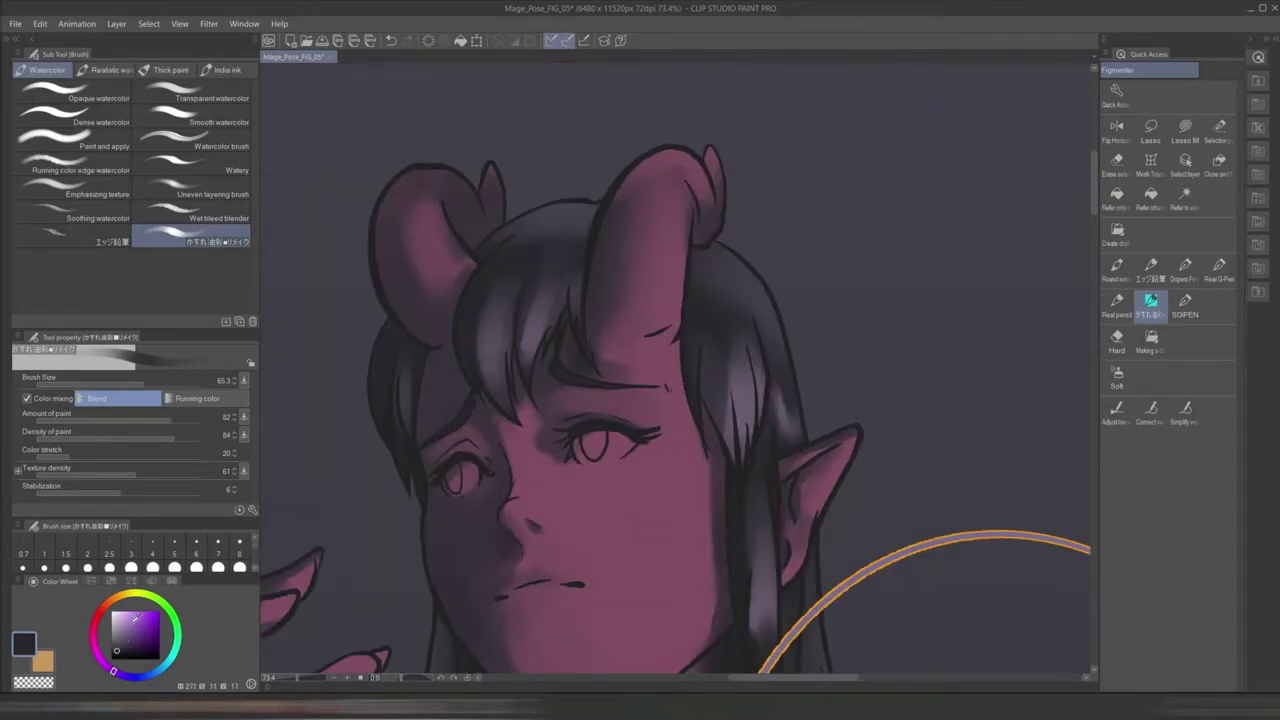
- Refine the face shadows around the eyes and nose and along the cheek beside the hair in dark purple, using brush size 72.9
scroll(670, 480, down, 2)
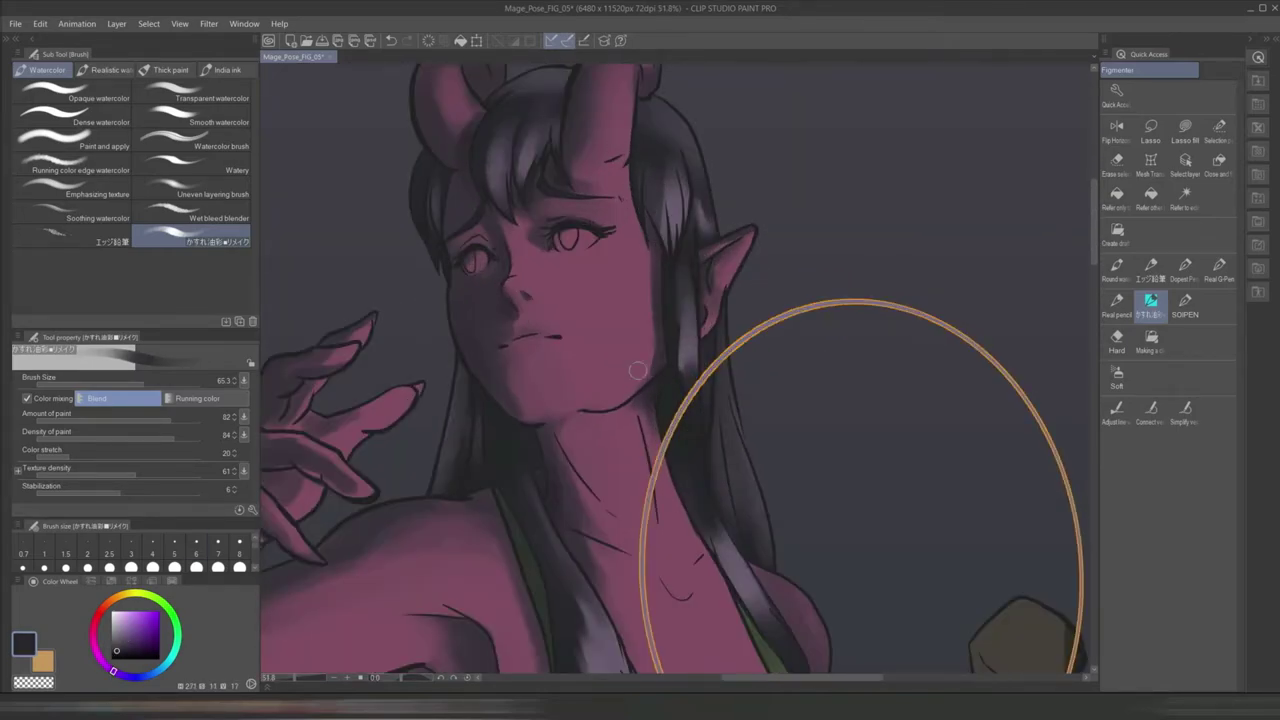
scroll(622, 412, down, 1)
scroll(663, 366, down, 1)
scroll(640, 330, up, 1)
scroll(604, 297, down, 1)
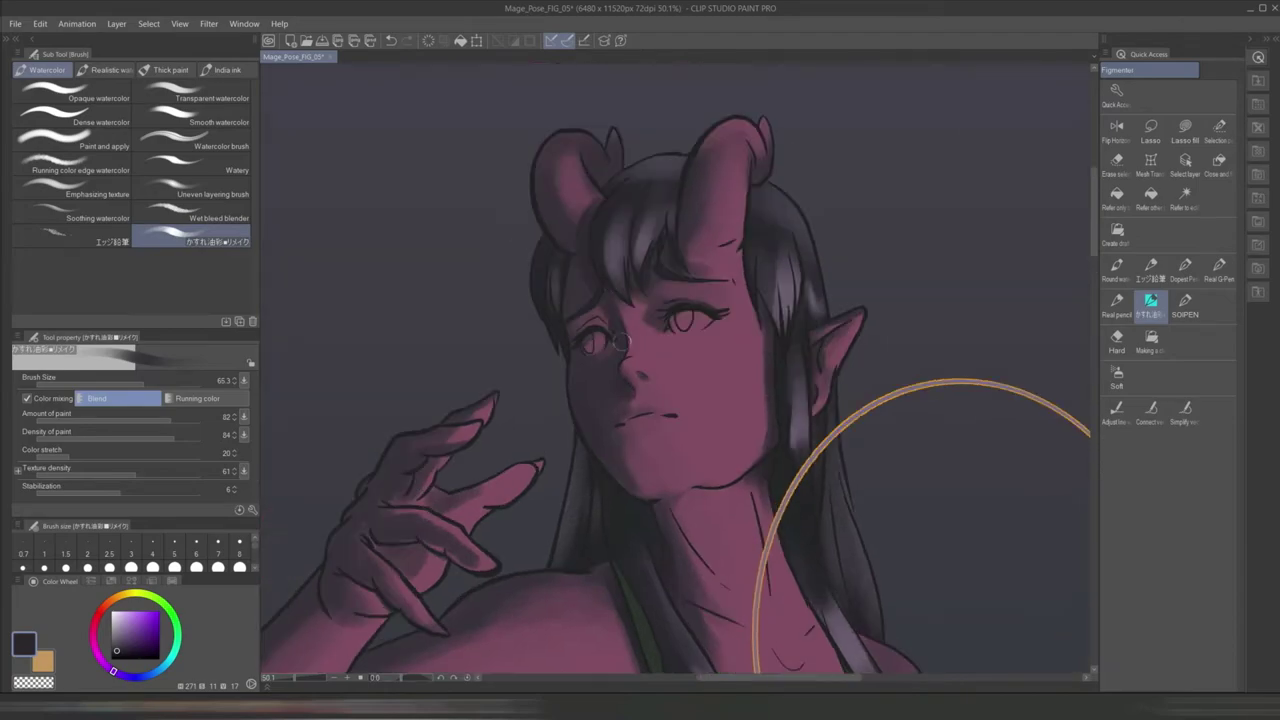
scroll(580, 215, up, 3)
scroll(707, 518, down, 1)
mouse_move(707, 518)
mouse_down()
mouse_move(690, 462)
mouse_move(729, 487)
mouse_up()
scroll(746, 481, down, 2)
scroll(757, 551, up, 1)
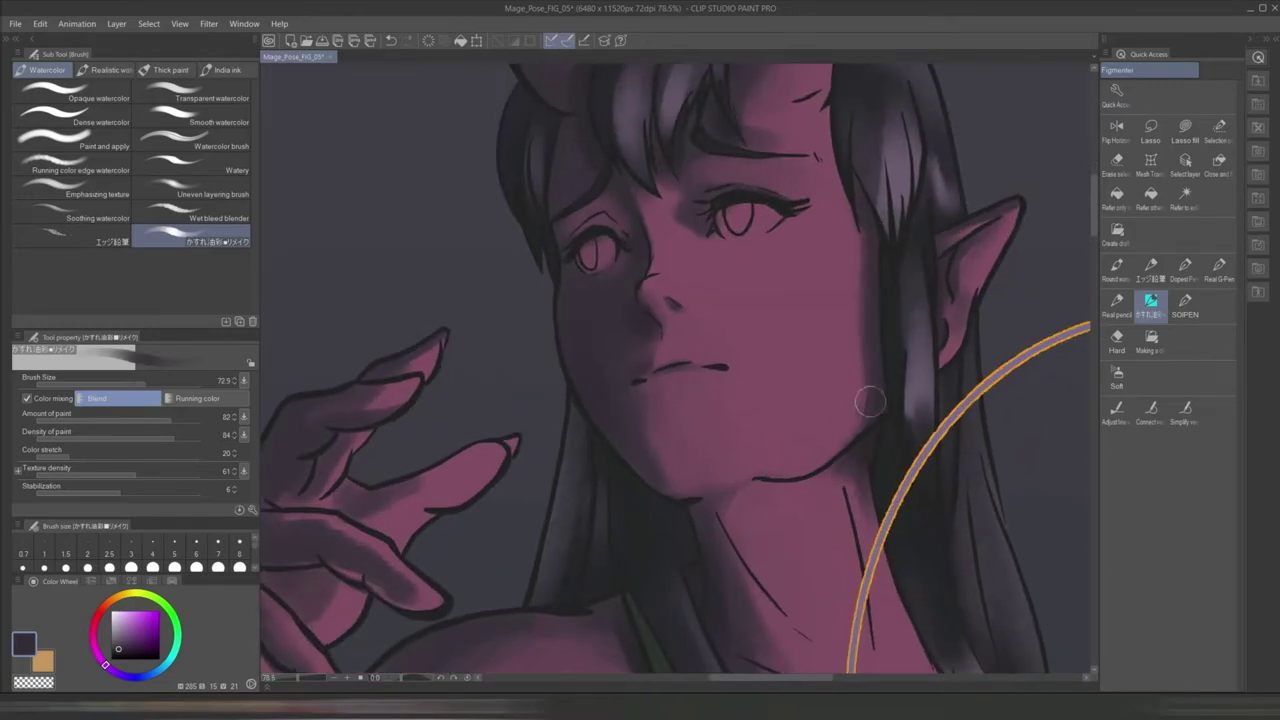
drag(849, 300, 890, 245)
- Paint the cast shadow under the chin and shape the neck shading with the brush at sizes 72.9 and 93.2
scroll(890, 245, down, 3)
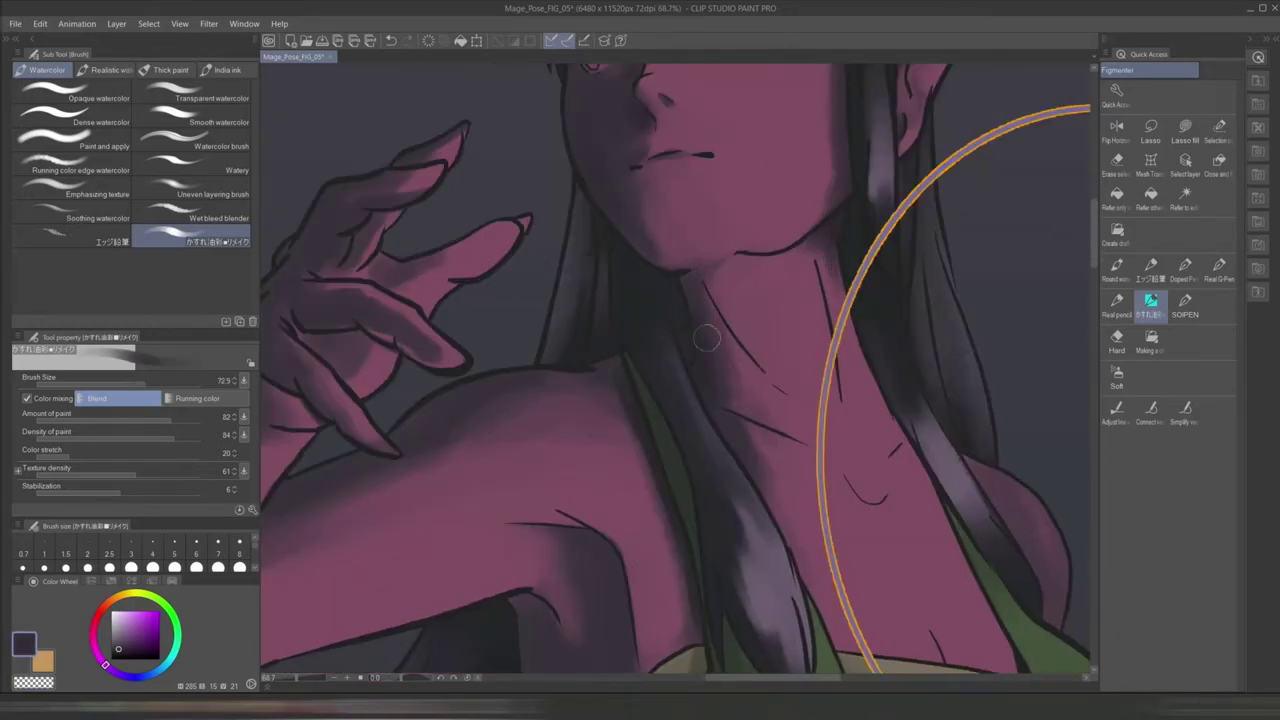
drag(800, 259, 718, 287)
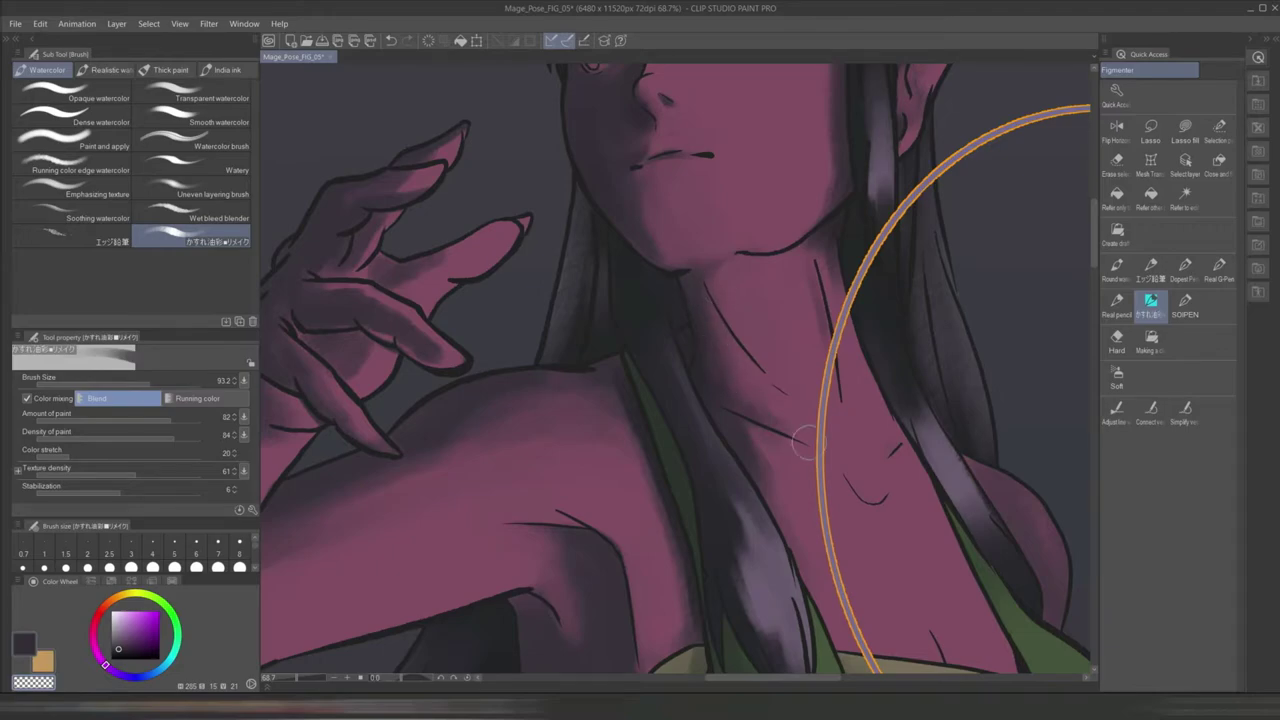
scroll(777, 463, down, 3)
alt+click(475, 318)
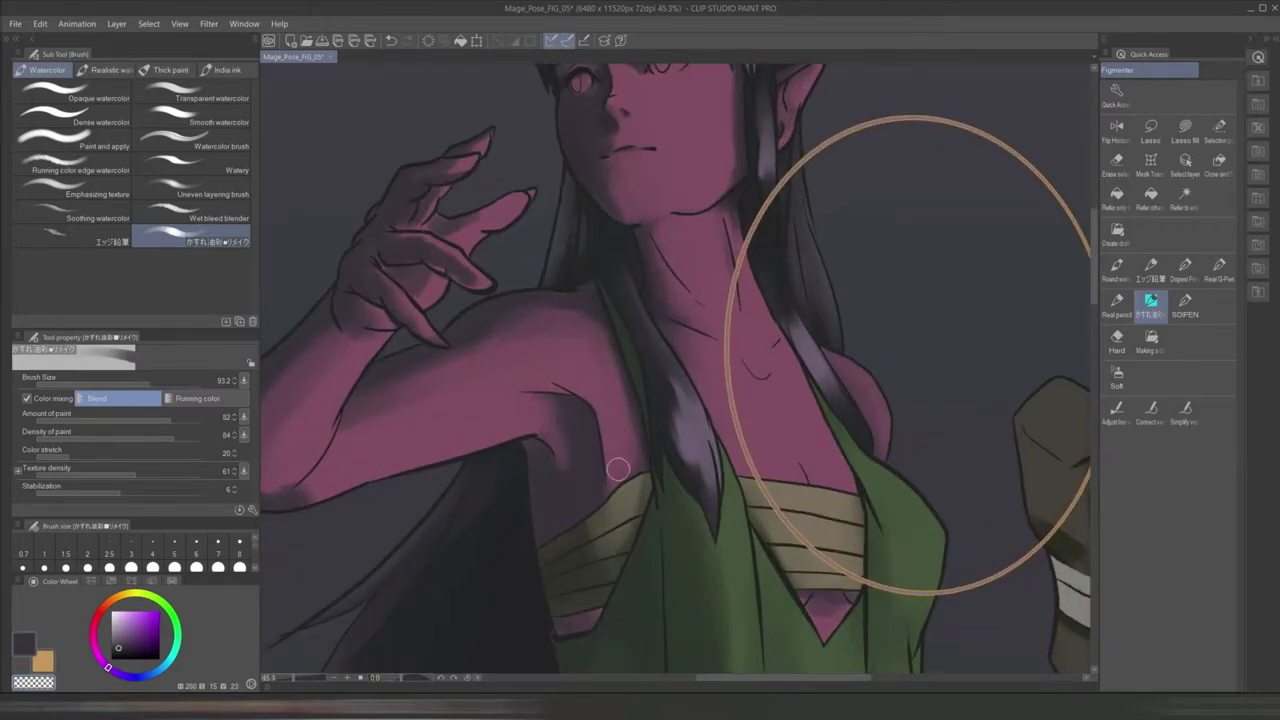
- Blend dark purple shadows across the raised arm's forearm, elbow and upper arm at brush size 193.6
scroll(590, 455, down, 3)
scroll(608, 437, up, 4)
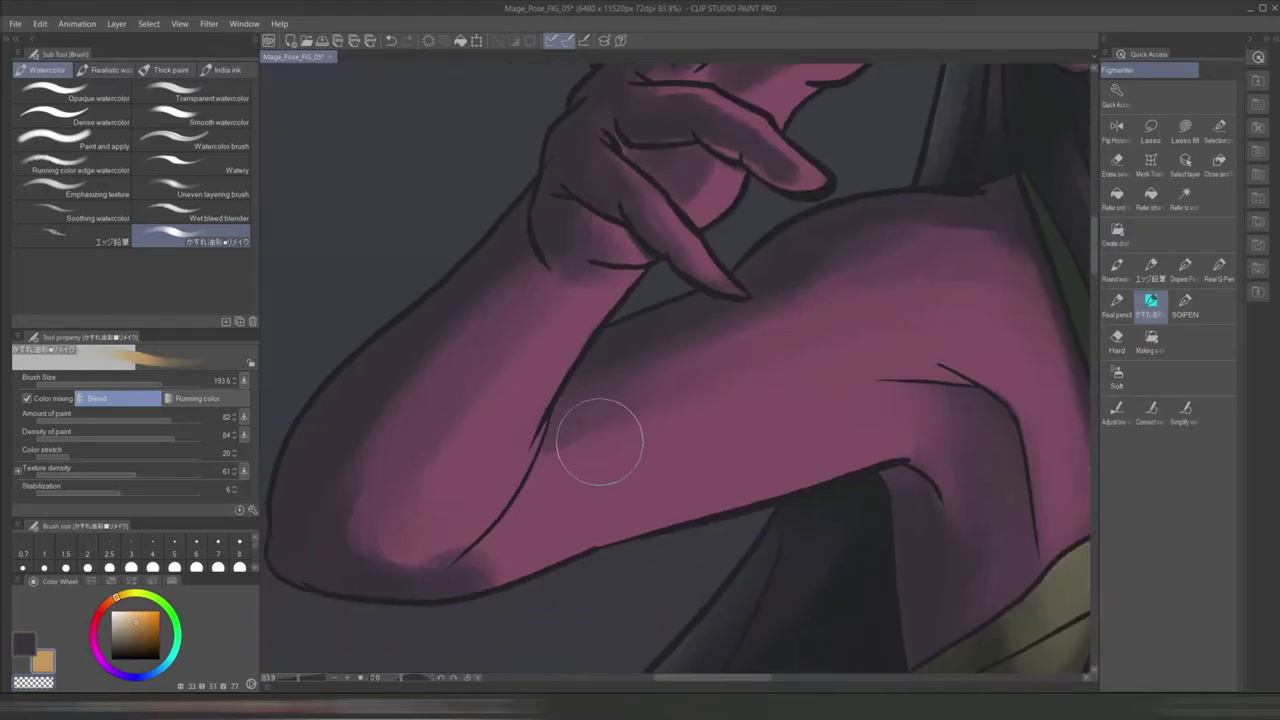
alt+click(655, 445)
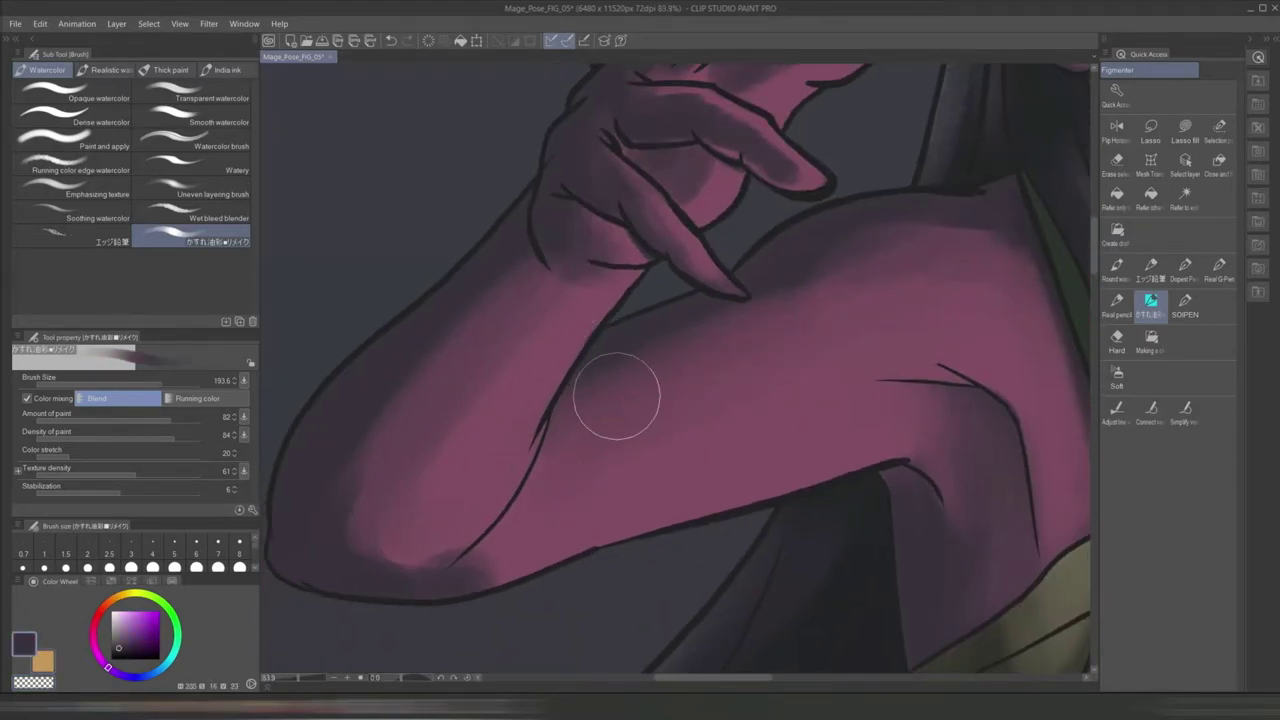
drag(614, 394, 536, 418)
alt+click(536, 418)
drag(423, 580, 457, 543)
- Deepen the shadows on the raised hand's fingers, palm and wrist in dark purple at brush size 56.1
scroll(830, 350, down, 5)
scroll(543, 343, up, 3)
drag(543, 343, 567, 366)
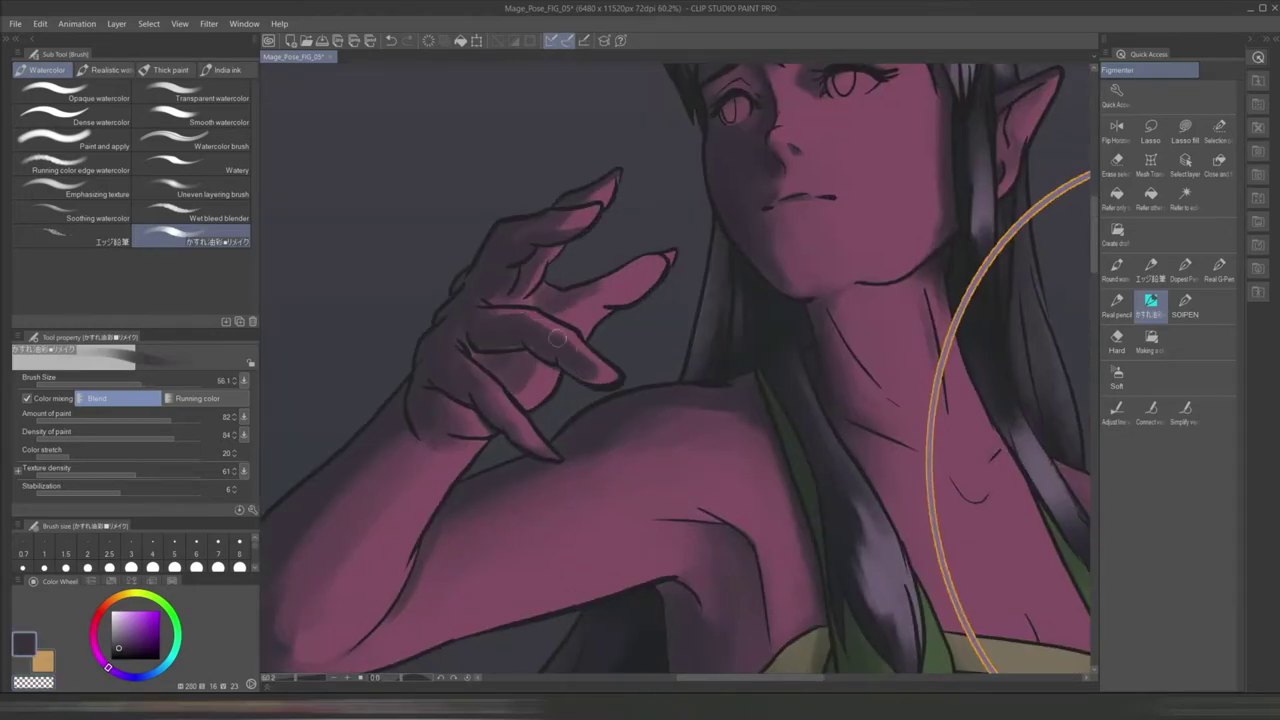
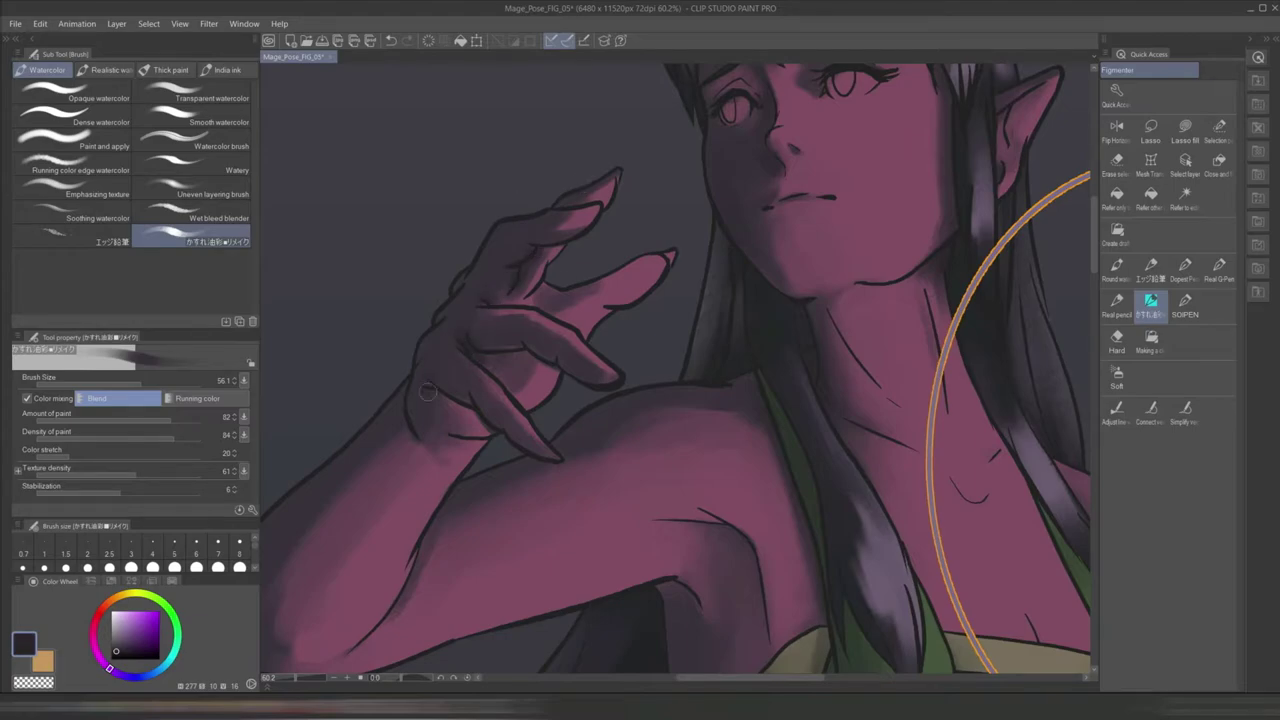
- Darken the underarm and the skin beside the chest wrap in dark purple at brush size 138.9
scroll(422, 385, down, 3)
drag(586, 393, 548, 395)
scroll(548, 395, up, 3)
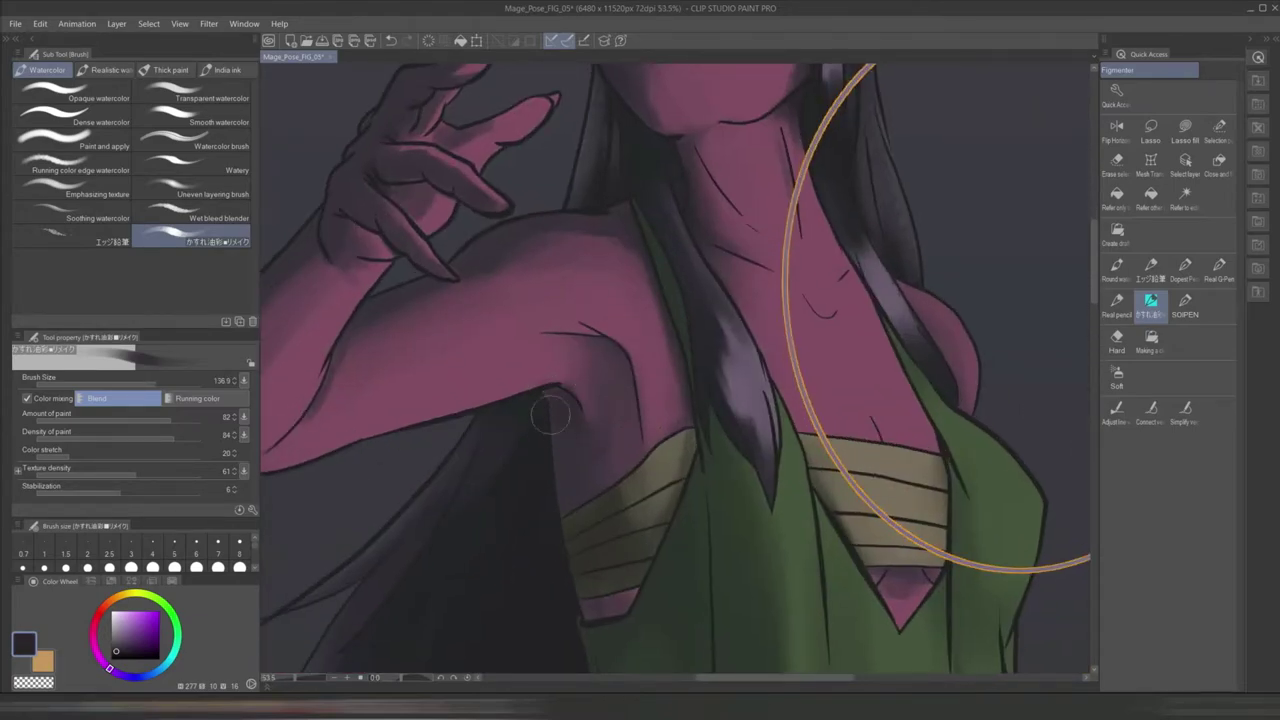
scroll(865, 377, down, 3)
scroll(549, 285, up, 2)
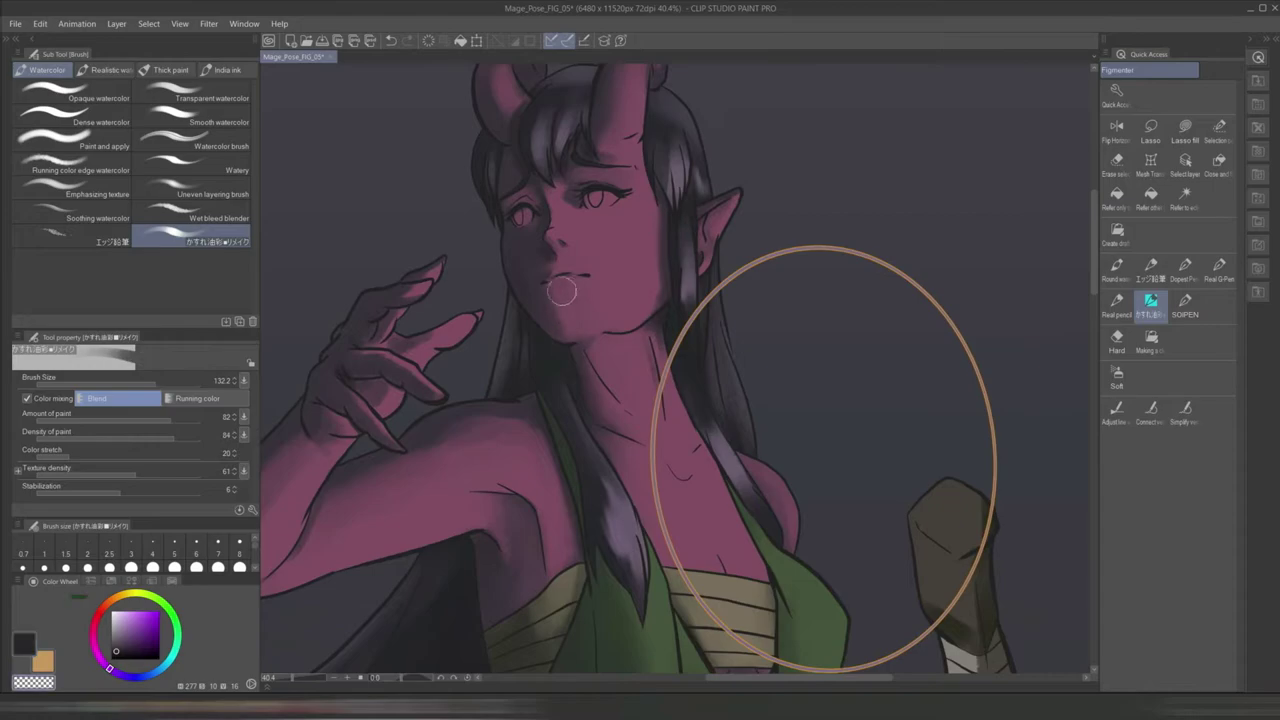
scroll(549, 285, down, 1)
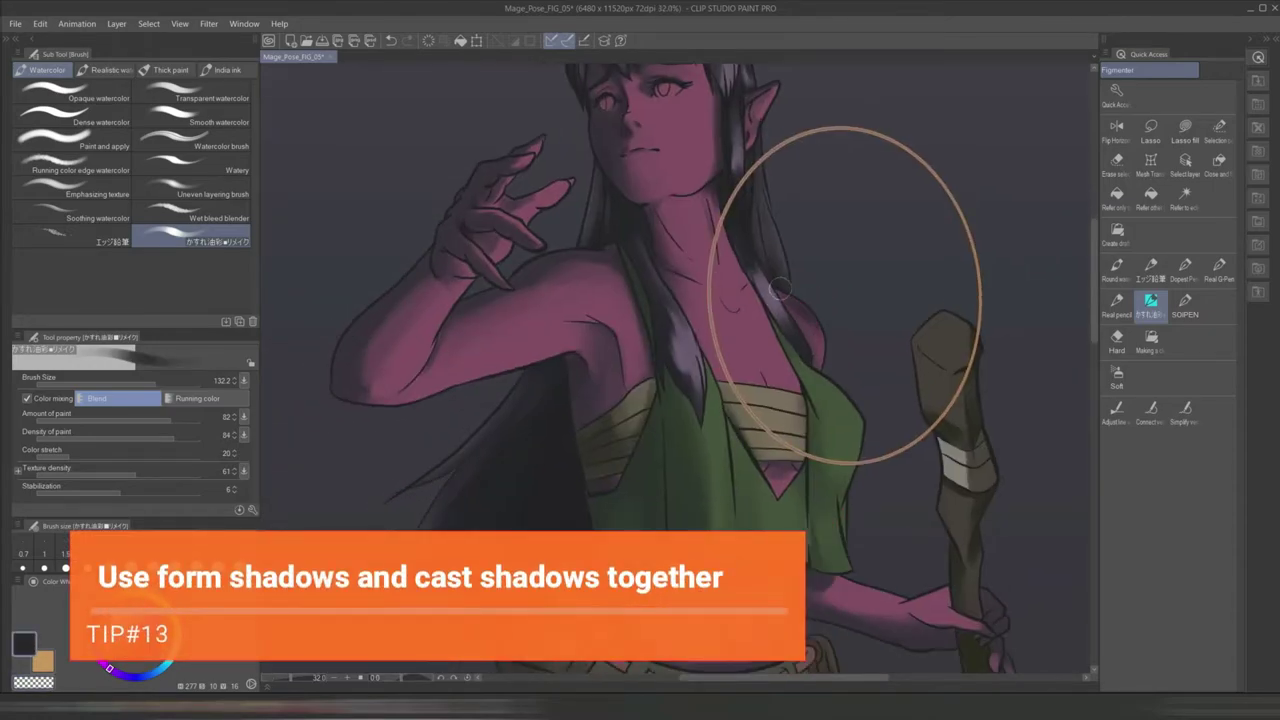
- Paint the cast shadow of the green top on the abdomen and shade the waist edges in dark purple, using brush sizes 150.2 and 79.7
scroll(838, 437, down, 1)
scroll(663, 423, down, 3)
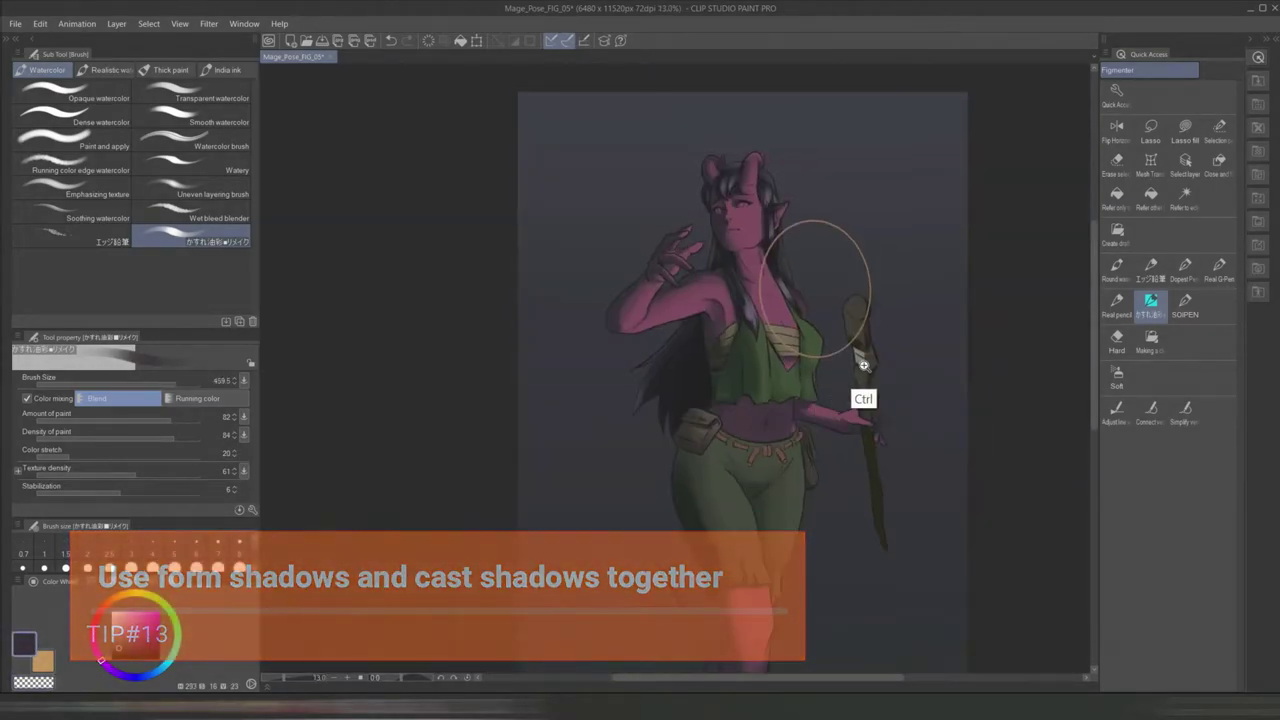
scroll(700, 465, up, 2)
scroll(620, 445, up, 4)
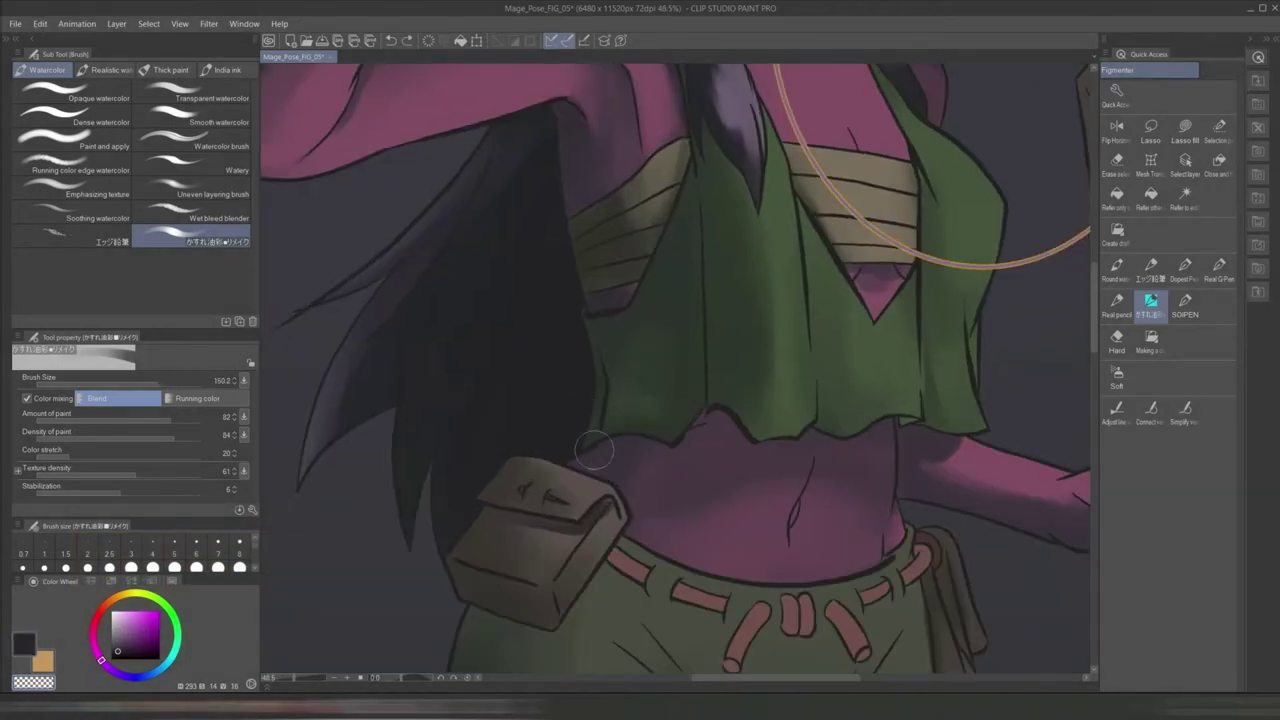
drag(612, 518, 897, 510)
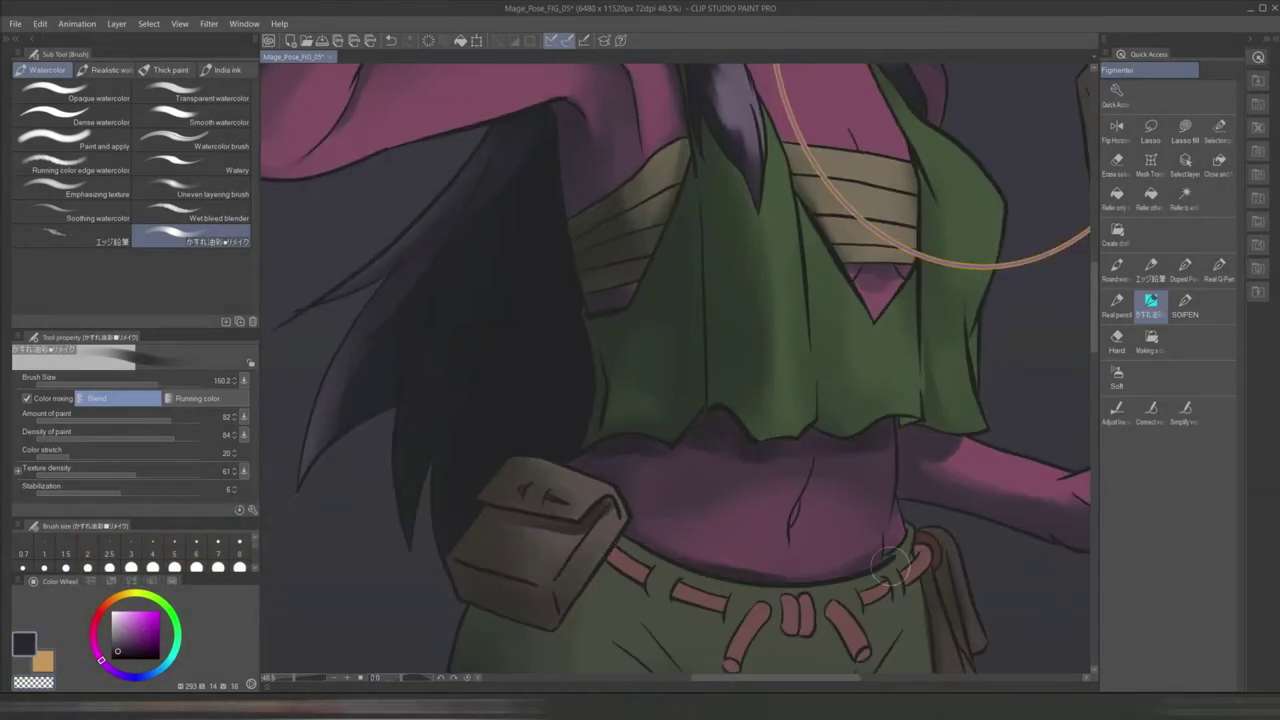
drag(912, 449, 907, 437)
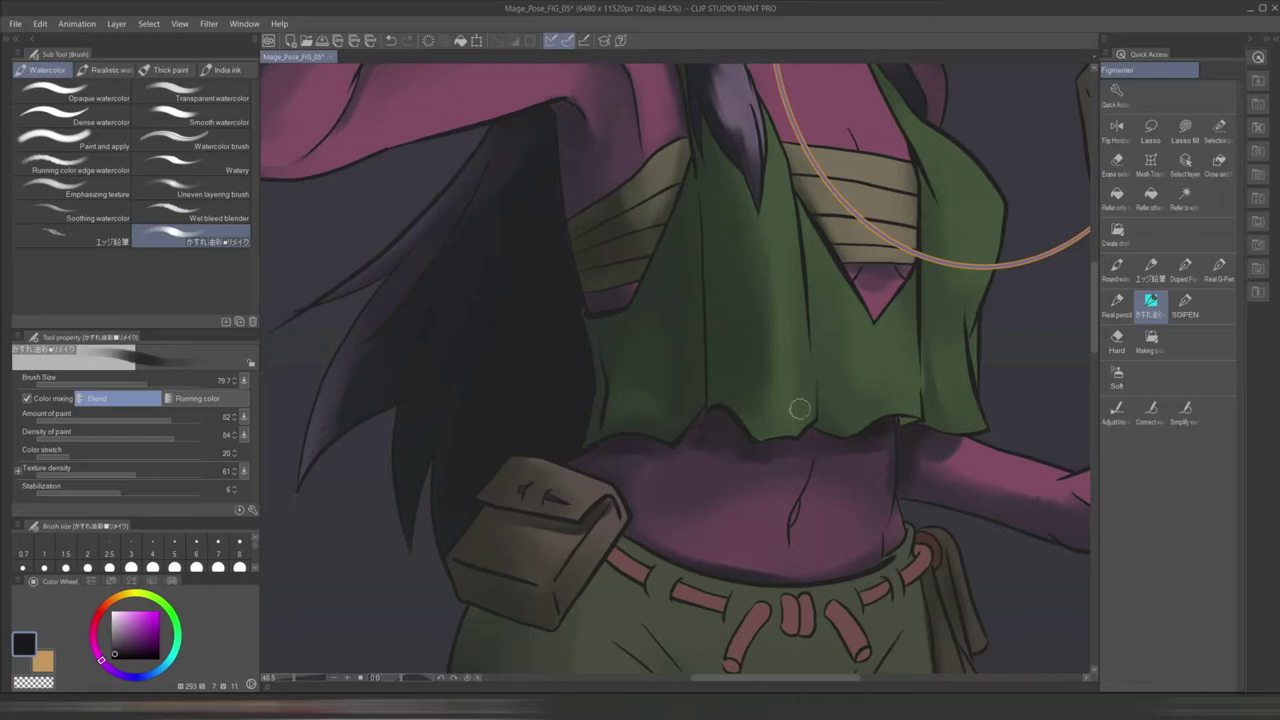
scroll(686, 529, down, 4)
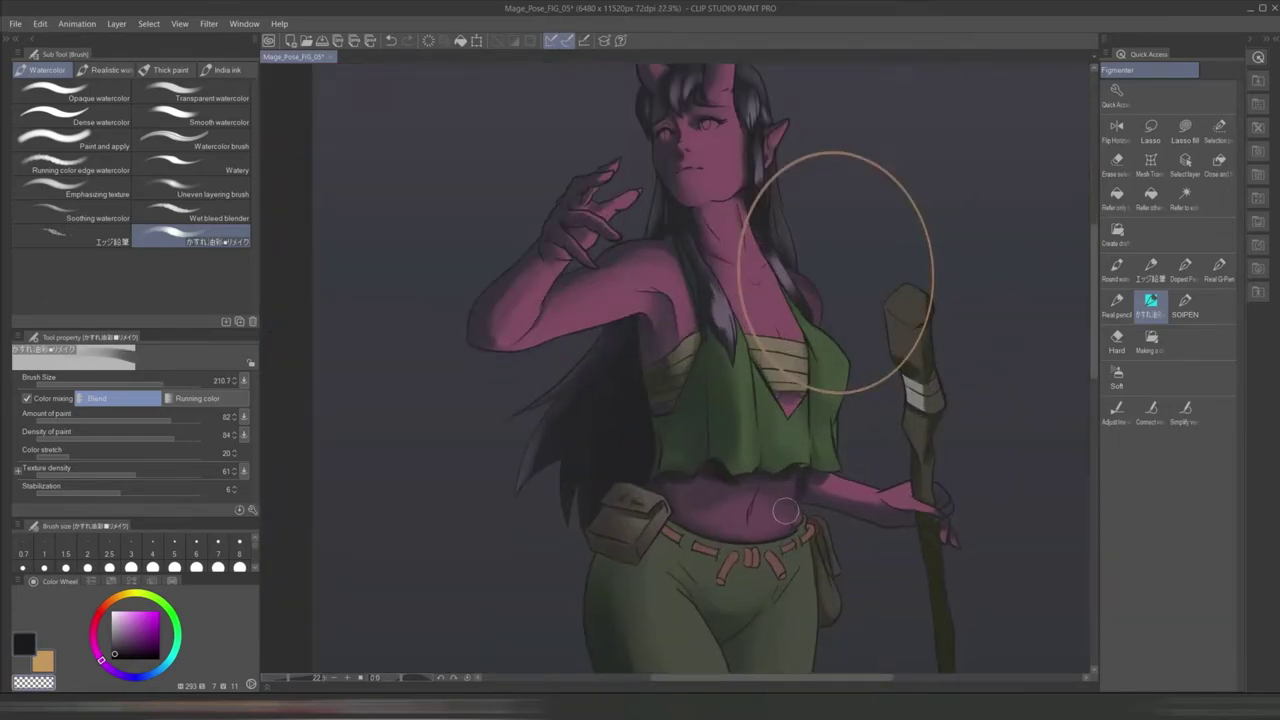
scroll(500, 491, up, 4)
alt+click(745, 550)
scroll(560, 500, down, 5)
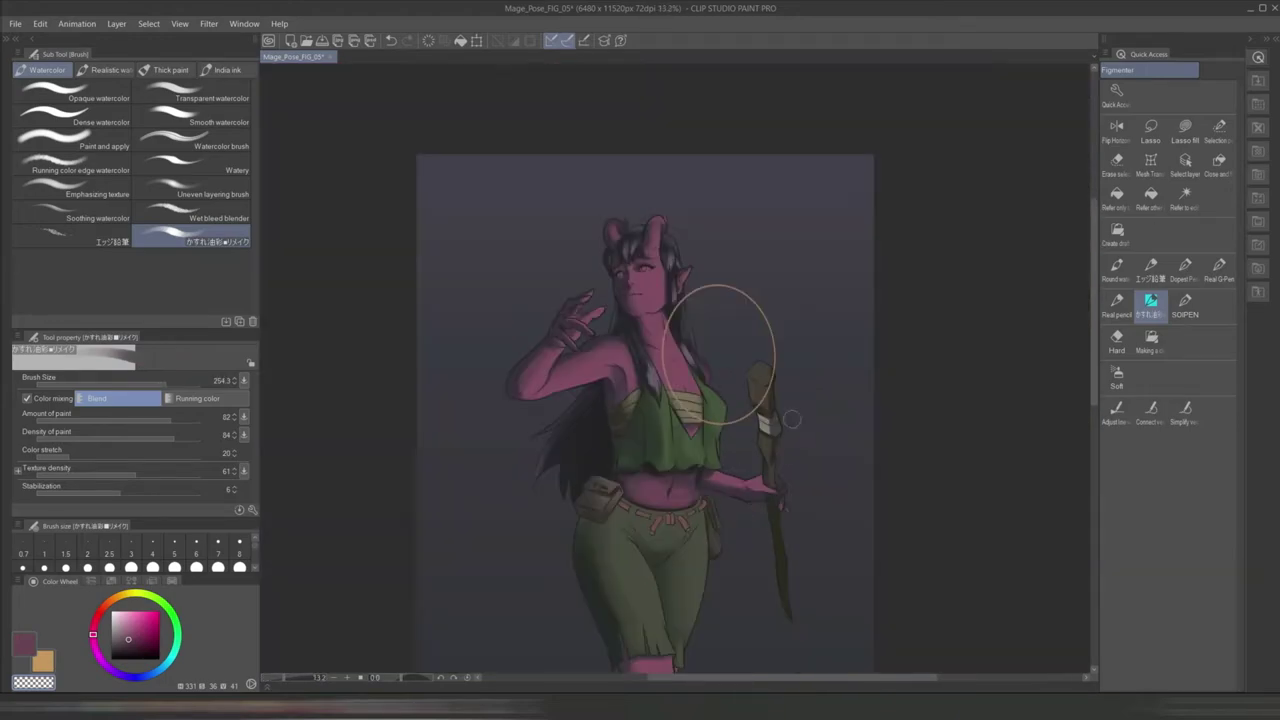
- Shade the underside of the staff-holding forearm and hand in dark purple at brush size 50.5
scroll(752, 470, up, 2)
scroll(752, 487, up, 3)
ctrl+click(686, 524)
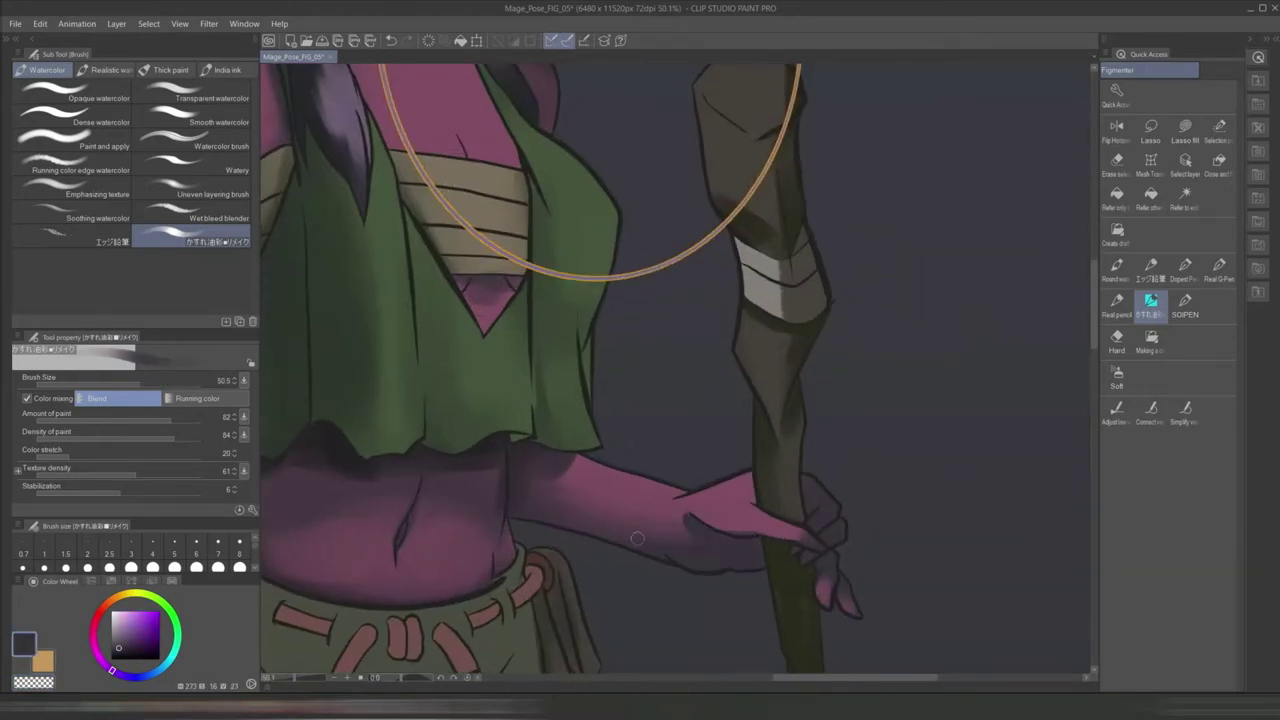
alt+click(818, 577)
scroll(876, 484, down, 1)
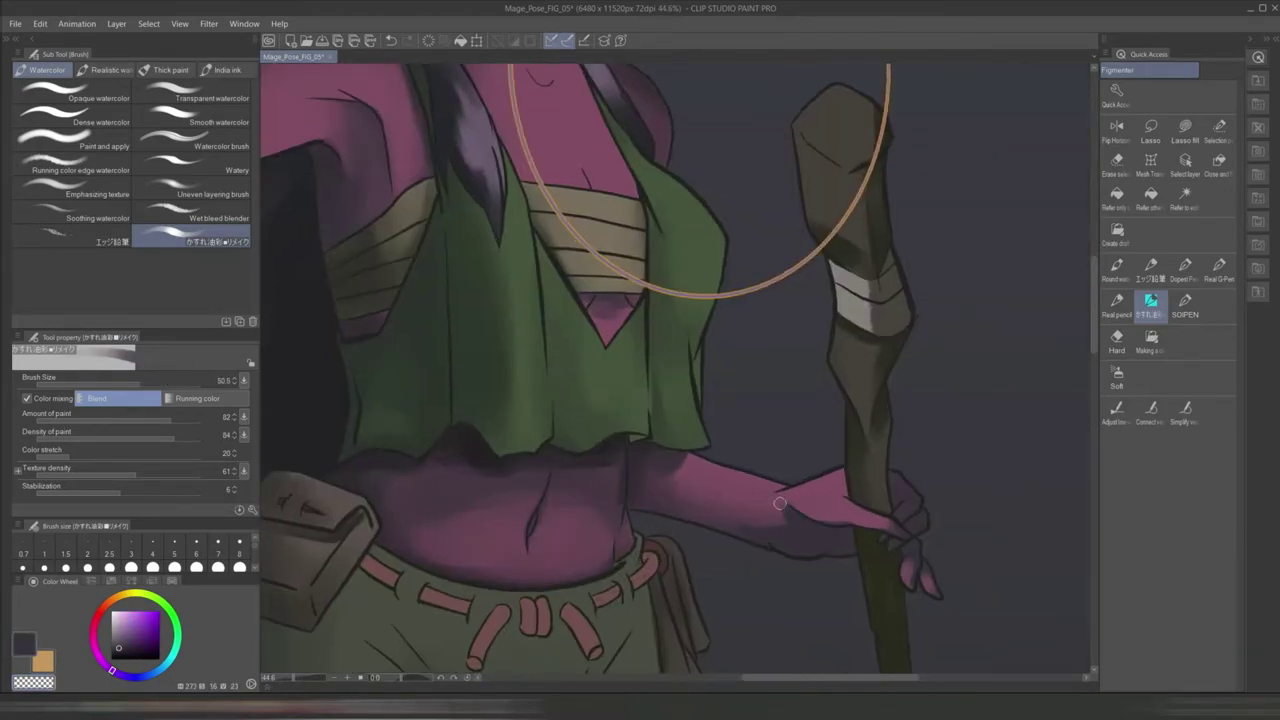
- Paint a dark cast shadow on the front leg beneath the torn trouser hem and inside its slits at brush size 126.7
scroll(837, 434, down, 5)
scroll(714, 577, up, 4)
click(115, 675)
mouse_move(773, 433)
mouse_down()
mouse_move(766, 443)
mouse_move(757, 420)
mouse_up()
scroll(652, 362, up, 5)
drag(608, 323, 837, 400)
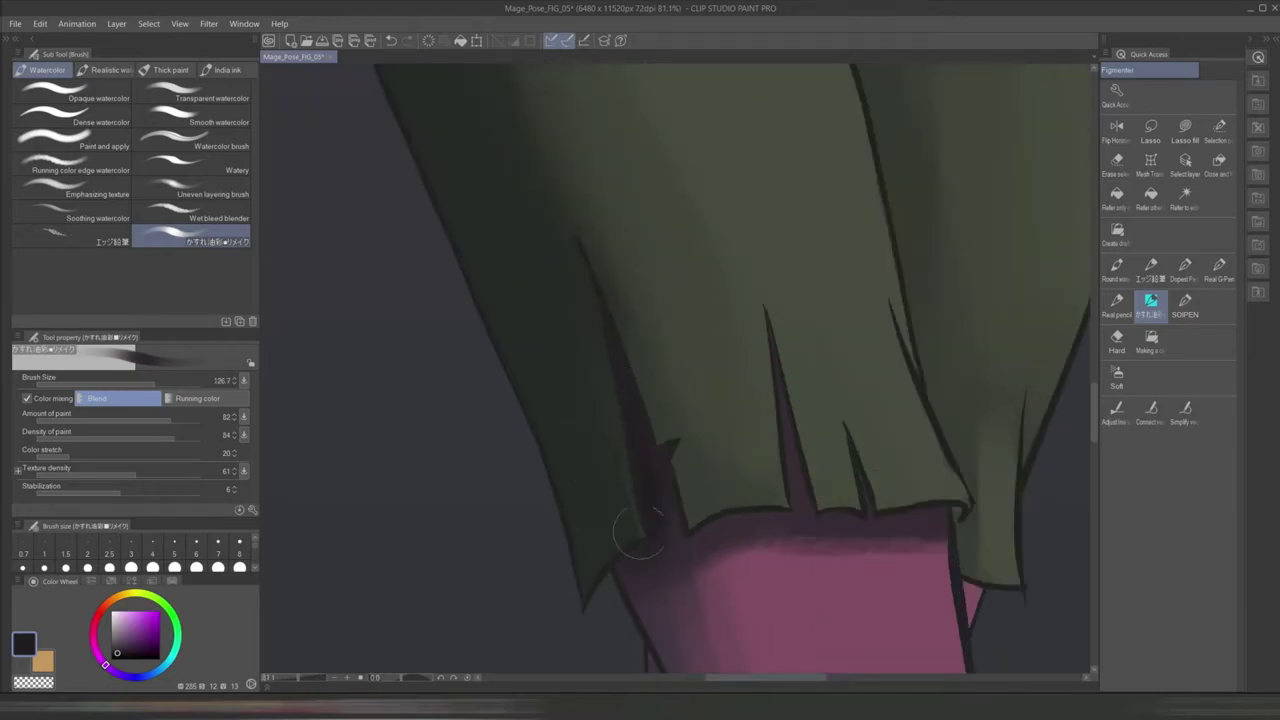
- Blend dark purple shading over the front knee and shin, keeping the upper knee pink, at brush size 373.3
scroll(837, 400, down, 5)
scroll(775, 490, up, 3)
mouse_move(591, 371)
mouse_down()
mouse_move(594, 408)
mouse_move(671, 396)
mouse_move(680, 443)
mouse_move(680, 391)
mouse_up()
scroll(671, 396, down, 3)
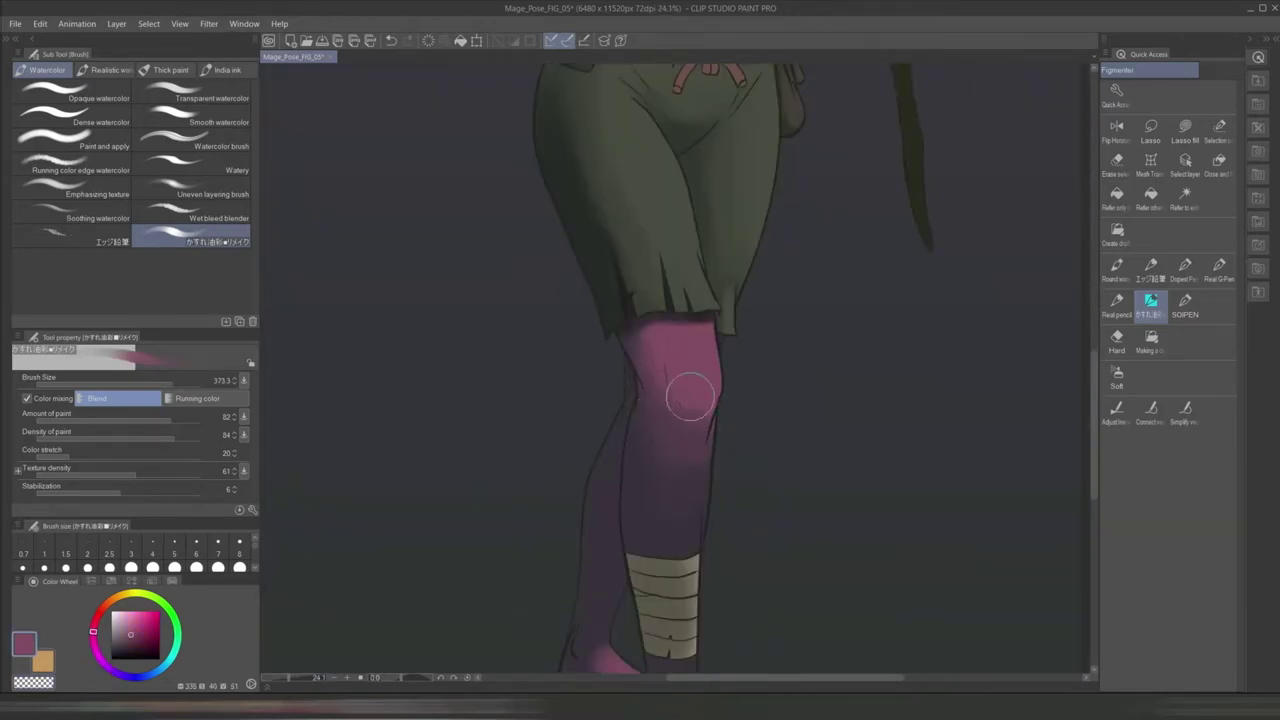
scroll(680, 391, up, 3)
drag(677, 451, 627, 452)
scroll(627, 452, down, 3)
scroll(737, 343, up, 3)
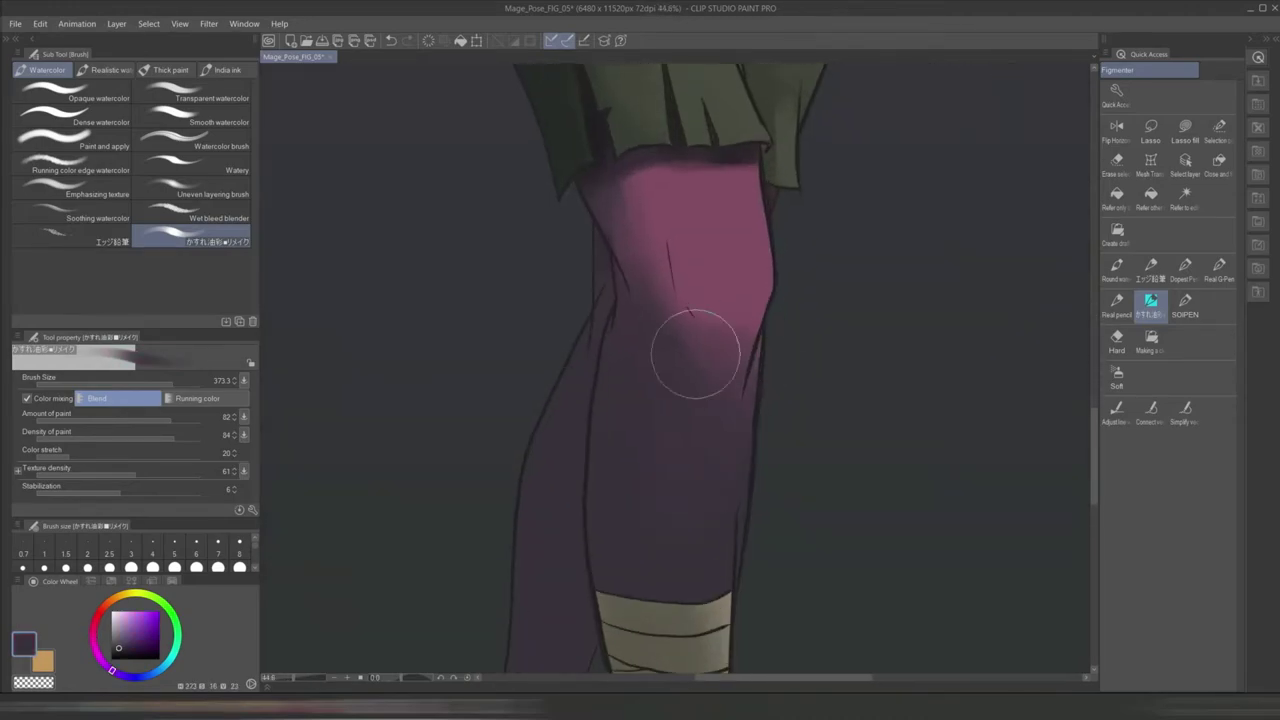
- Shade the rear lower leg and both feet in dark purple, darkening the front foot's edge and toes at brush size 57.8
scroll(609, 380, down, 1)
scroll(609, 380, up, 1)
drag(509, 529, 460, 530)
mouse_move(731, 650)
mouse_down()
mouse_move(666, 540)
mouse_move(636, 360)
mouse_up()
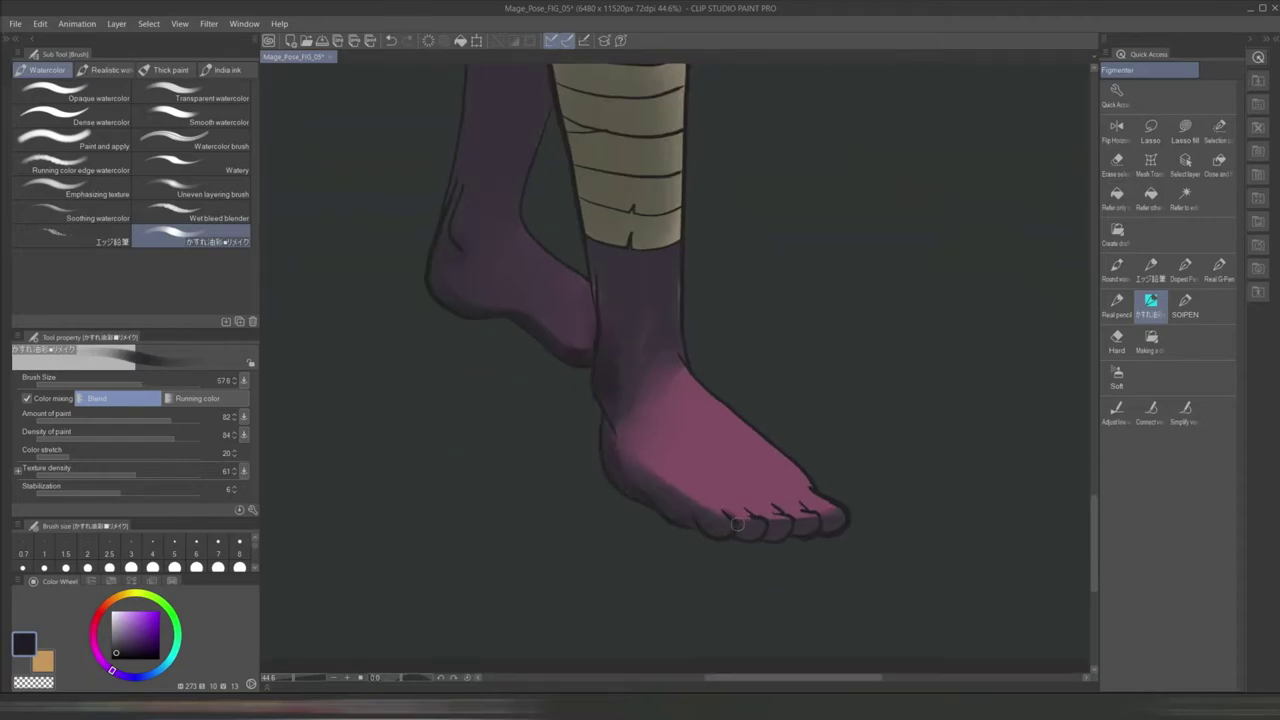
alt+click(821, 507)
mouse_move(675, 279)
mouse_down()
mouse_move(720, 385)
mouse_move(668, 388)
mouse_move(809, 371)
mouse_move(696, 485)
mouse_move(763, 371)
mouse_move(777, 426)
mouse_move(789, 326)
mouse_move(690, 398)
mouse_up()
- Shade the upper edge of the pointed ear in dark purple at brush size 84.8
alt+click(726, 338)
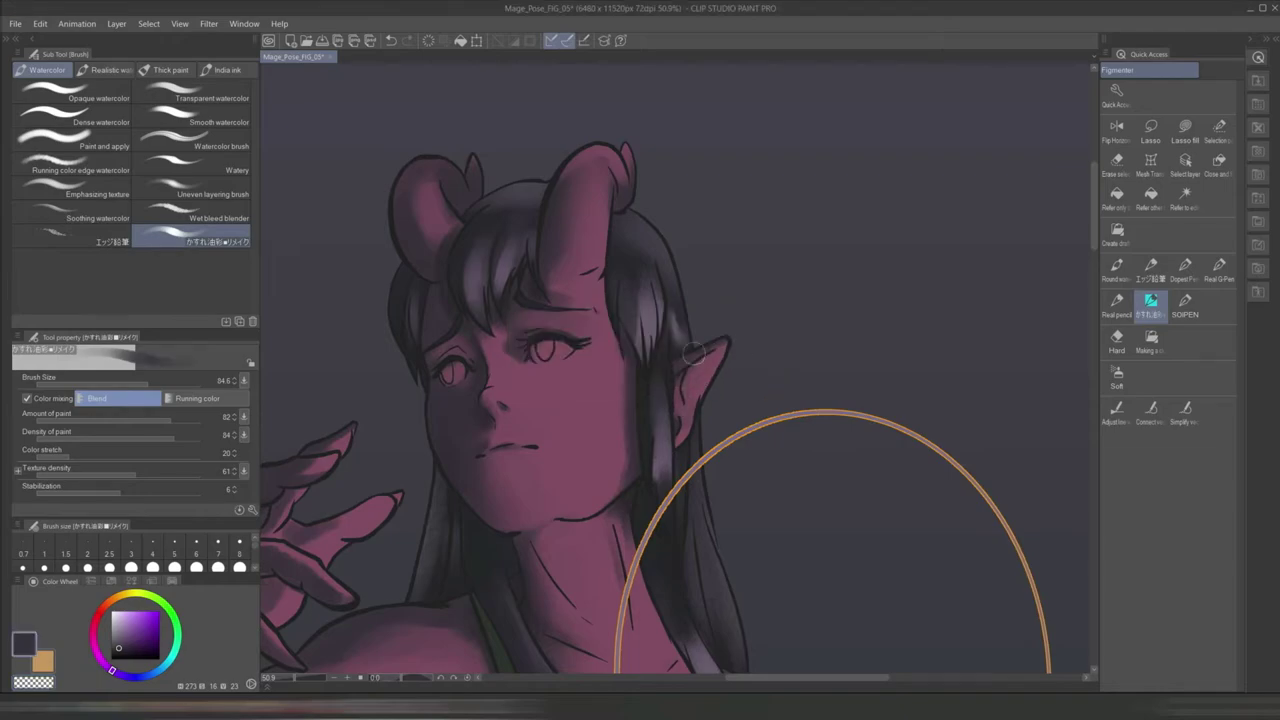
alt+click(620, 256)
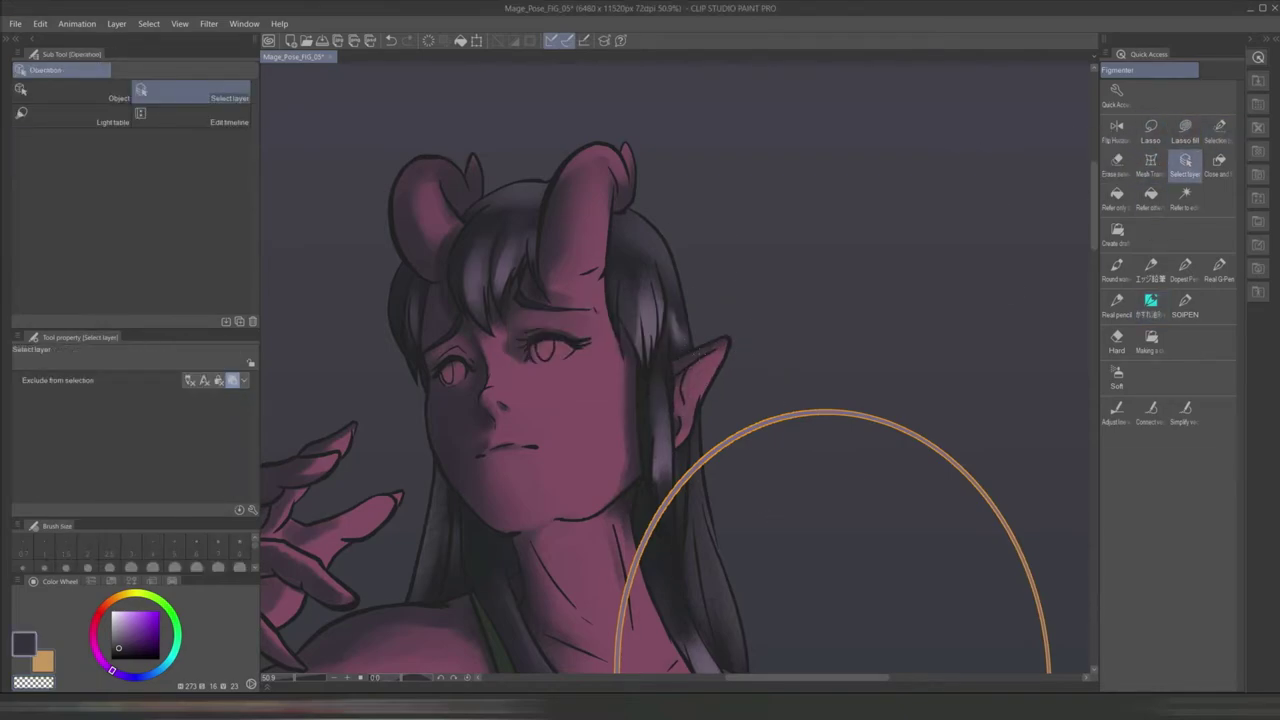
- Darken the hair strands beside the face and near horn on Layer 13 in near-black at brush size 39
scroll(620, 256, up, 3)
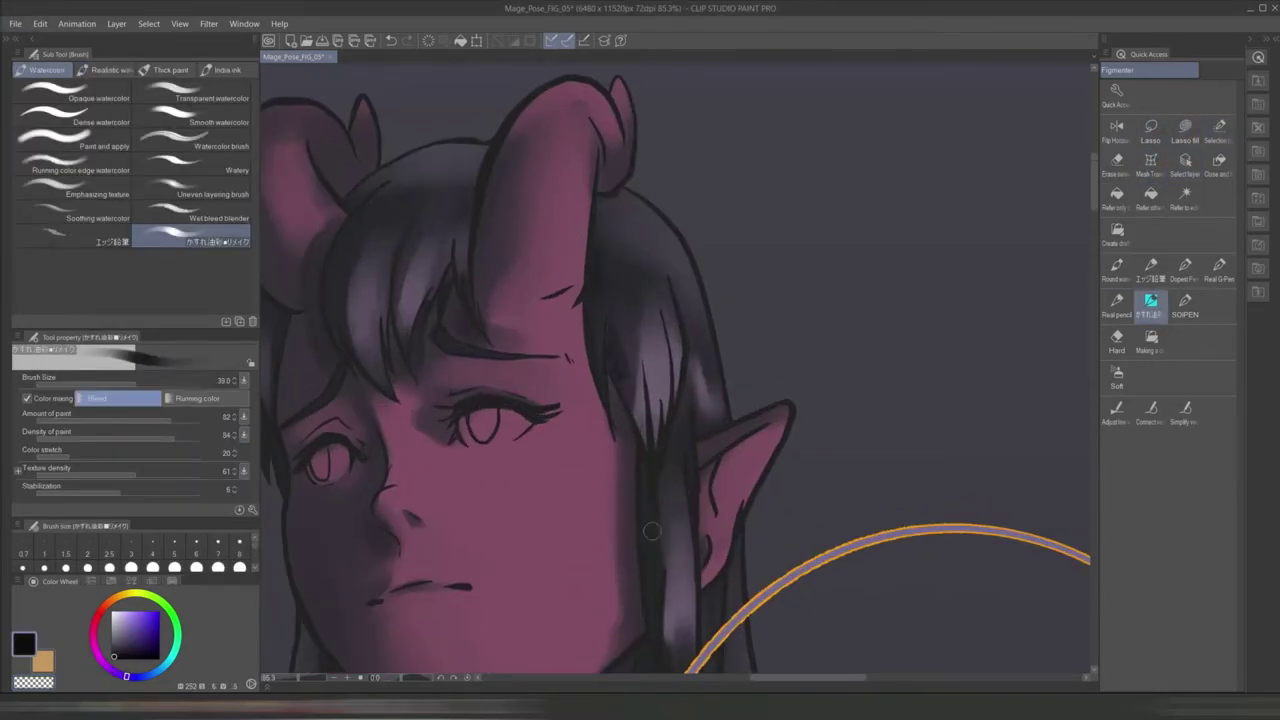
key(Tab)
click(1126, 540)
click(1126, 540)
key(ctrl+e)
drag(537, 357, 662, 357)
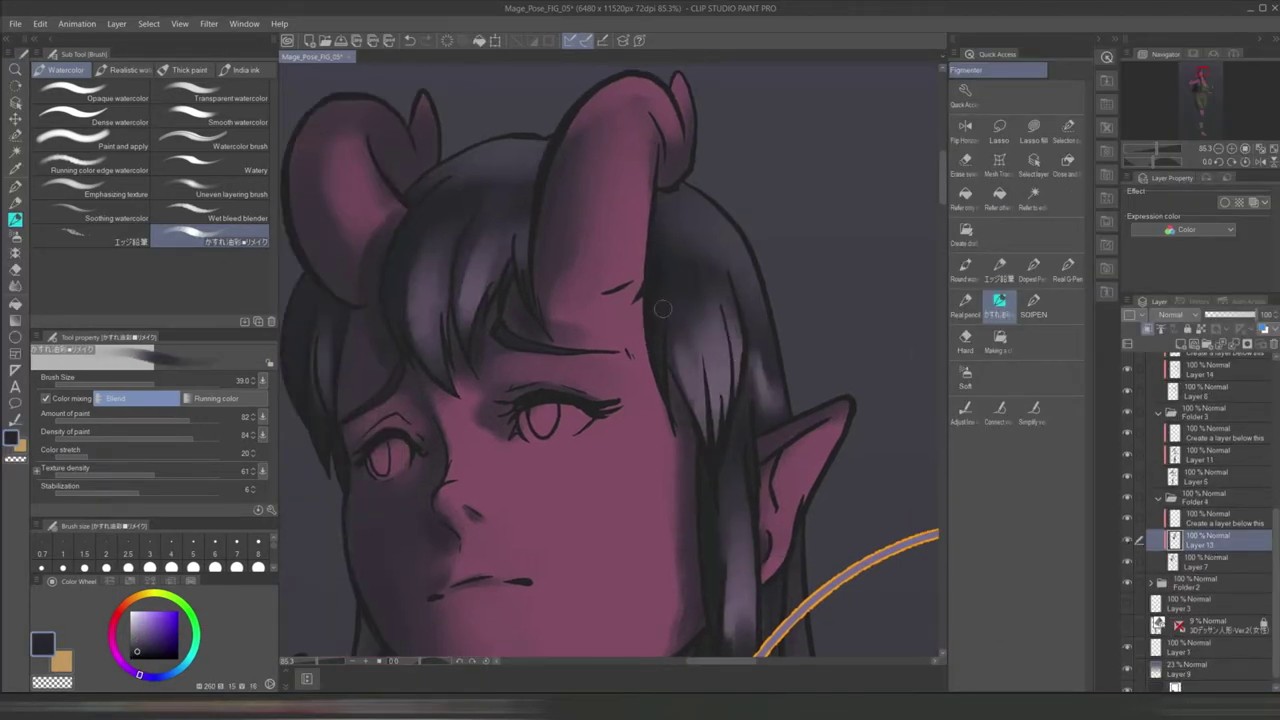
- Deepen the fringe and side hair shadows around the highlights in dark blue-black at brush size 52.5
scroll(700, 297, down, 2)
mouse_move(447, 323)
mouse_down()
mouse_move(631, 267)
mouse_move(826, 366)
mouse_move(782, 226)
mouse_up()
scroll(631, 267, up, 3)
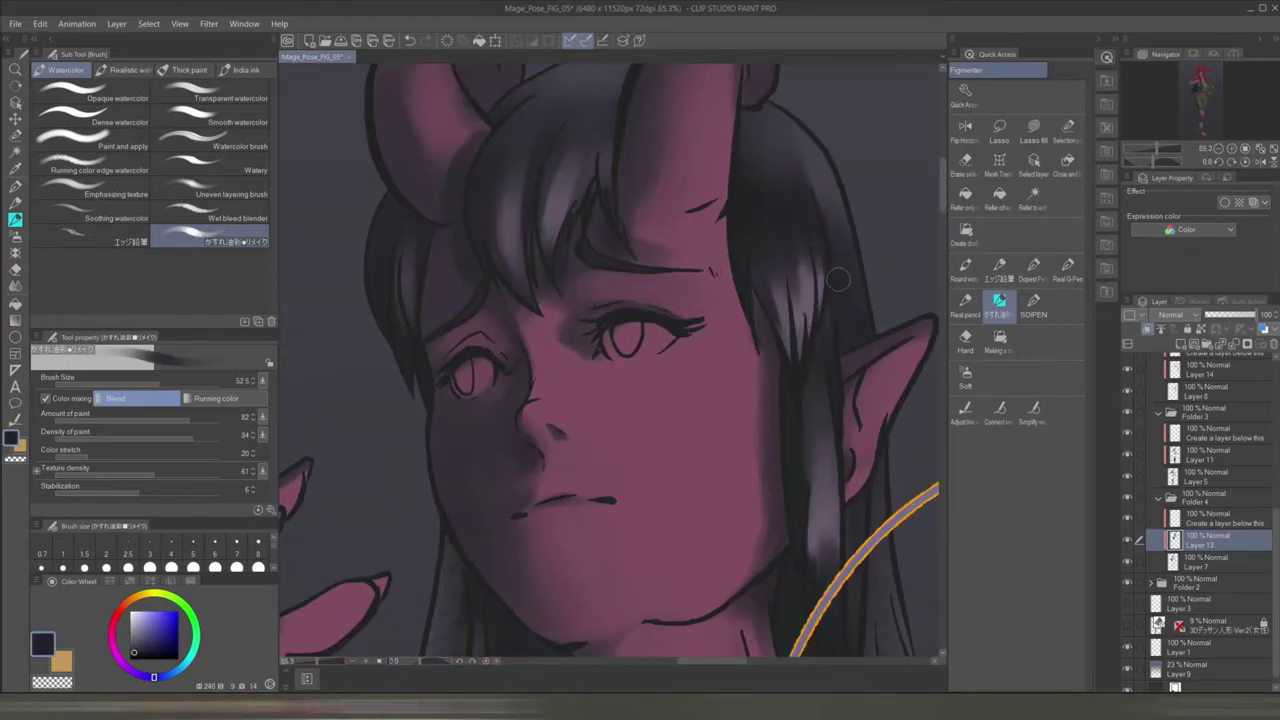
- Darken the long hair strands beside the neck and shoulders on Layer 13 in near-black, using brush size 69.2 near the raised arm
scroll(830, 218, down, 6)
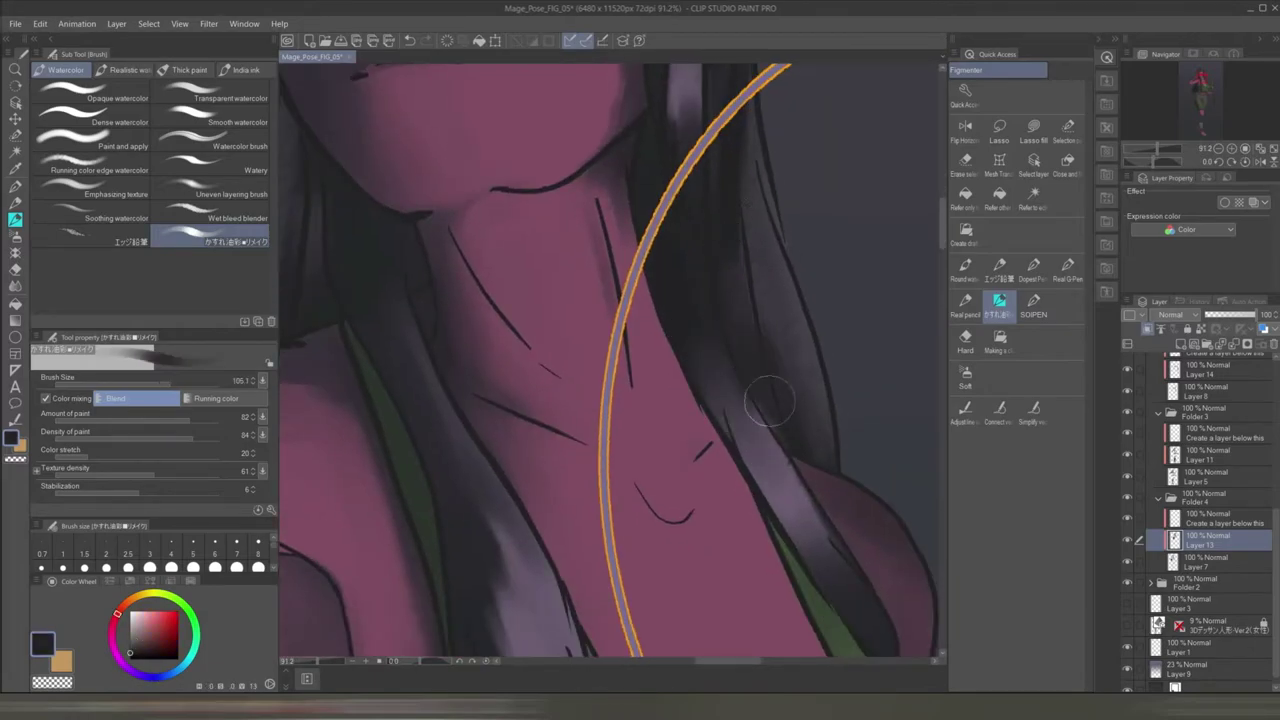
scroll(760, 362, down, 3)
scroll(786, 365, down, 2)
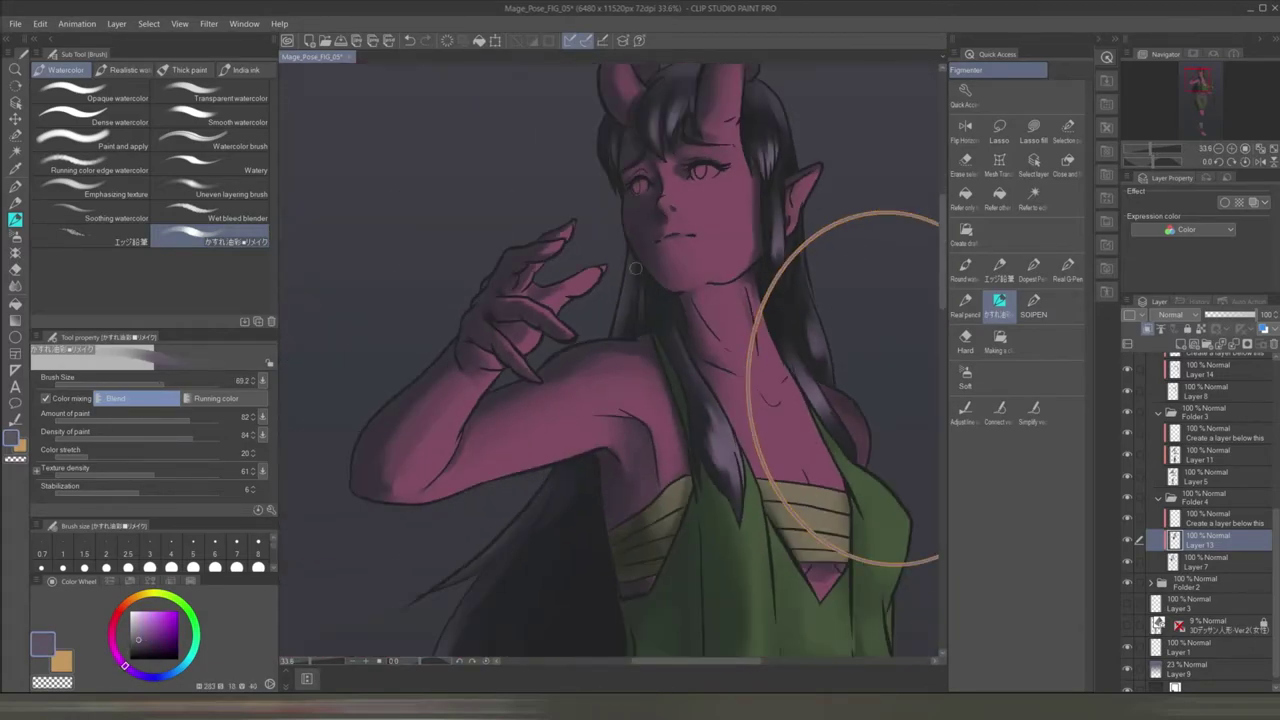
scroll(635, 268, up, 2)
scroll(625, 300, up, 1)
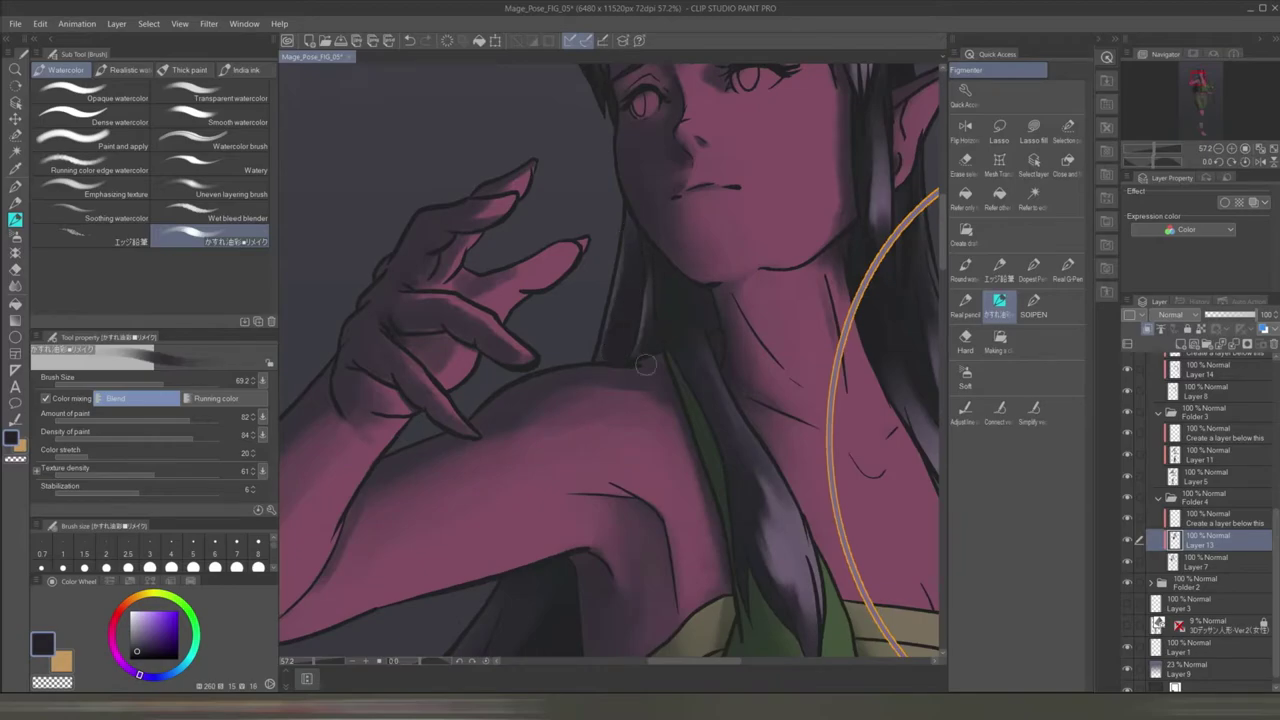
scroll(621, 334, down, 2)
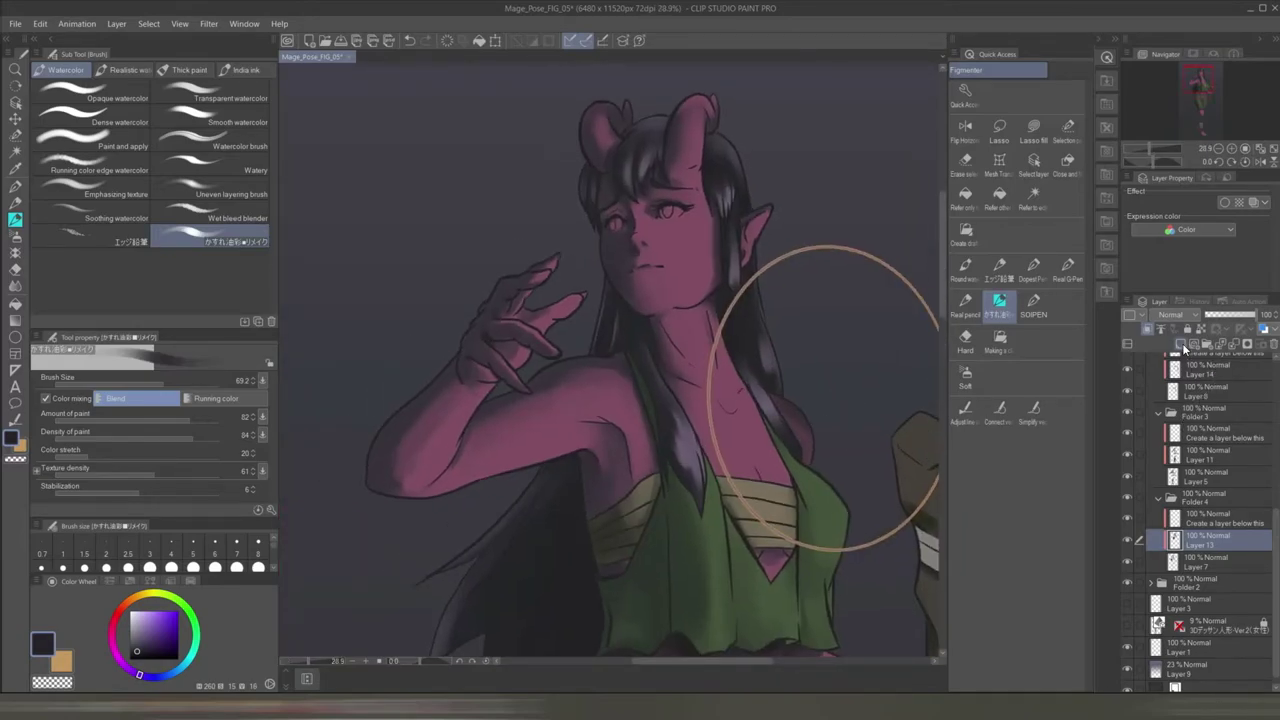
- Add a clipped layer above Layer 13 and paint orange highlights on the fringe, side and front hair locks at brush size 69.2
click(1182, 343)
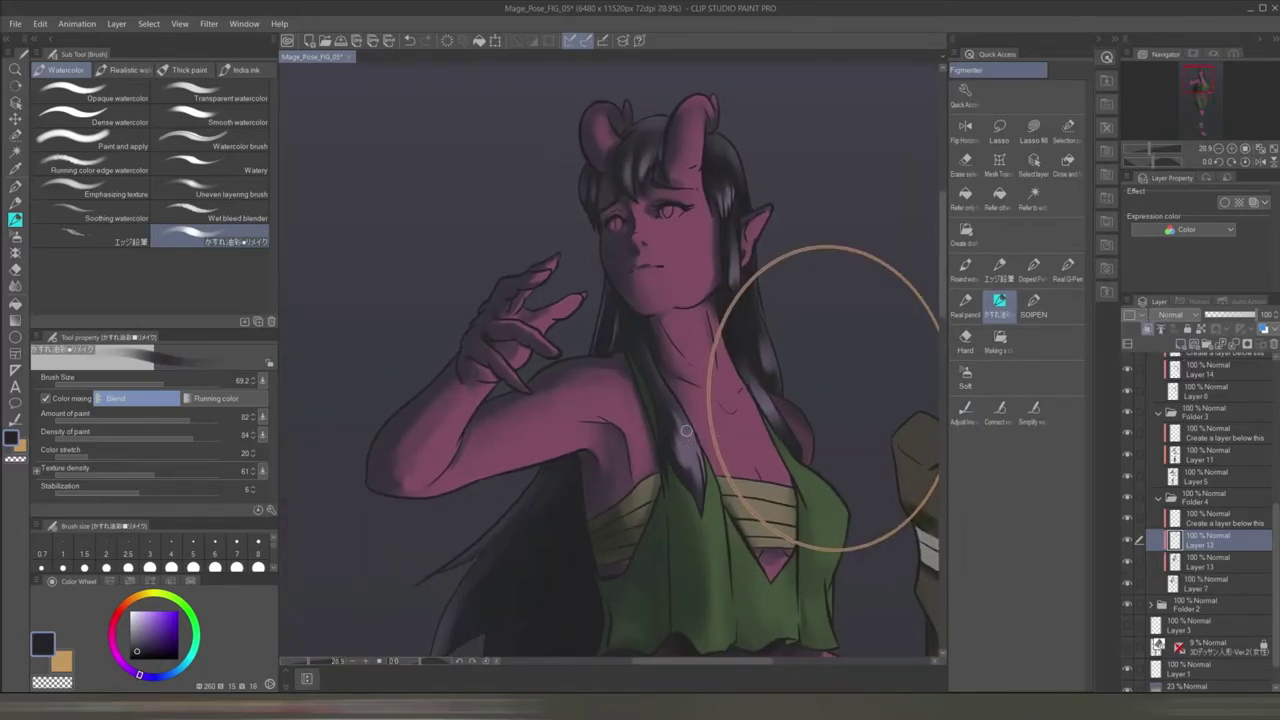
click(132, 600)
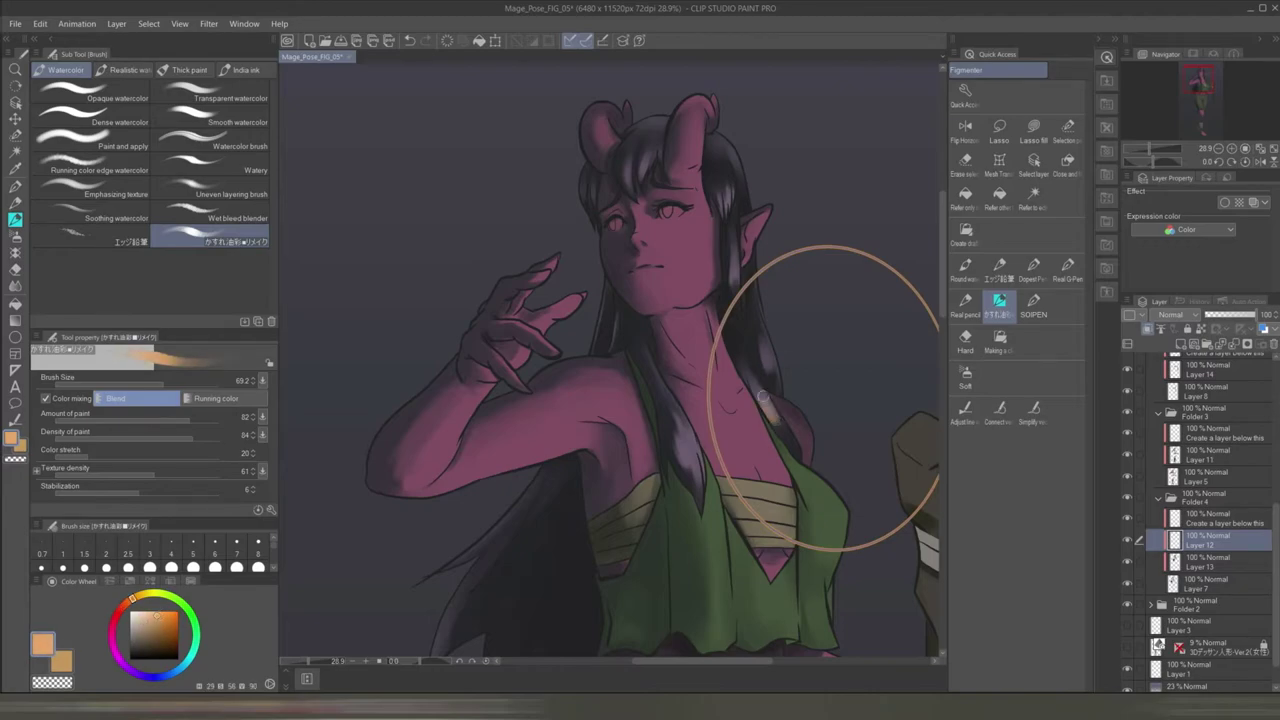
scroll(704, 420, up, 2)
drag(805, 250, 810, 317)
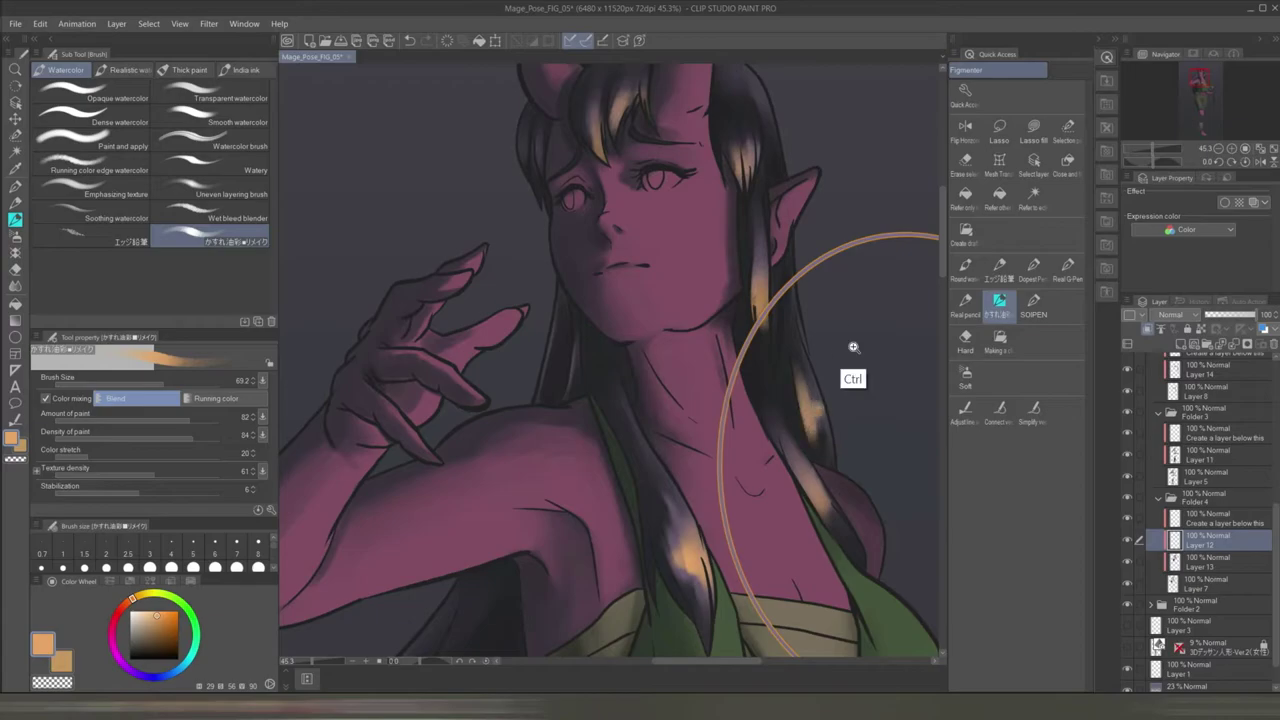
- Lower the opacity of the orange hair highlight layer to 27%
scroll(672, 385, down, 2)
drag(672, 385, 600, 213)
scroll(798, 358, up, 1)
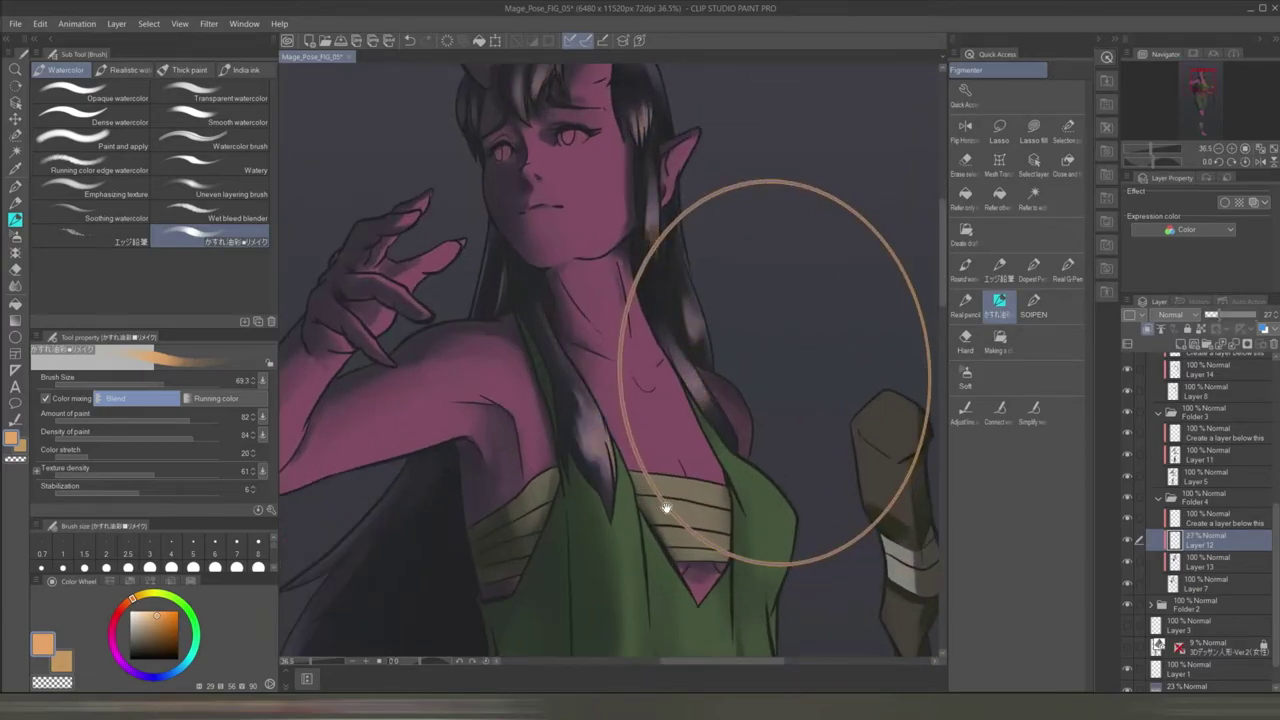
scroll(666, 494, down, 1)
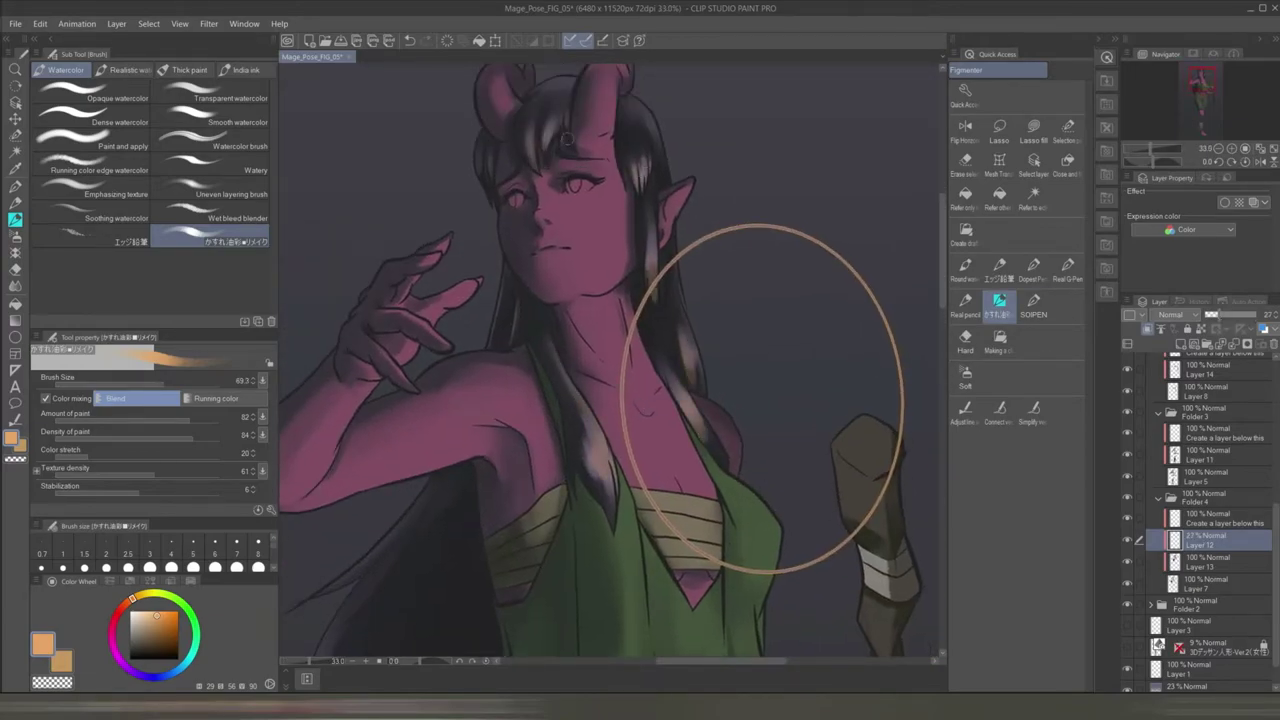
scroll(762, 398, down, 2)
scroll(762, 398, up, 2)
- Add a clipped layer above the skin shading on Layer 11 and paint orange light on the chest, neck, jaw, nose and ear
click(1158, 497)
click(1034, 160)
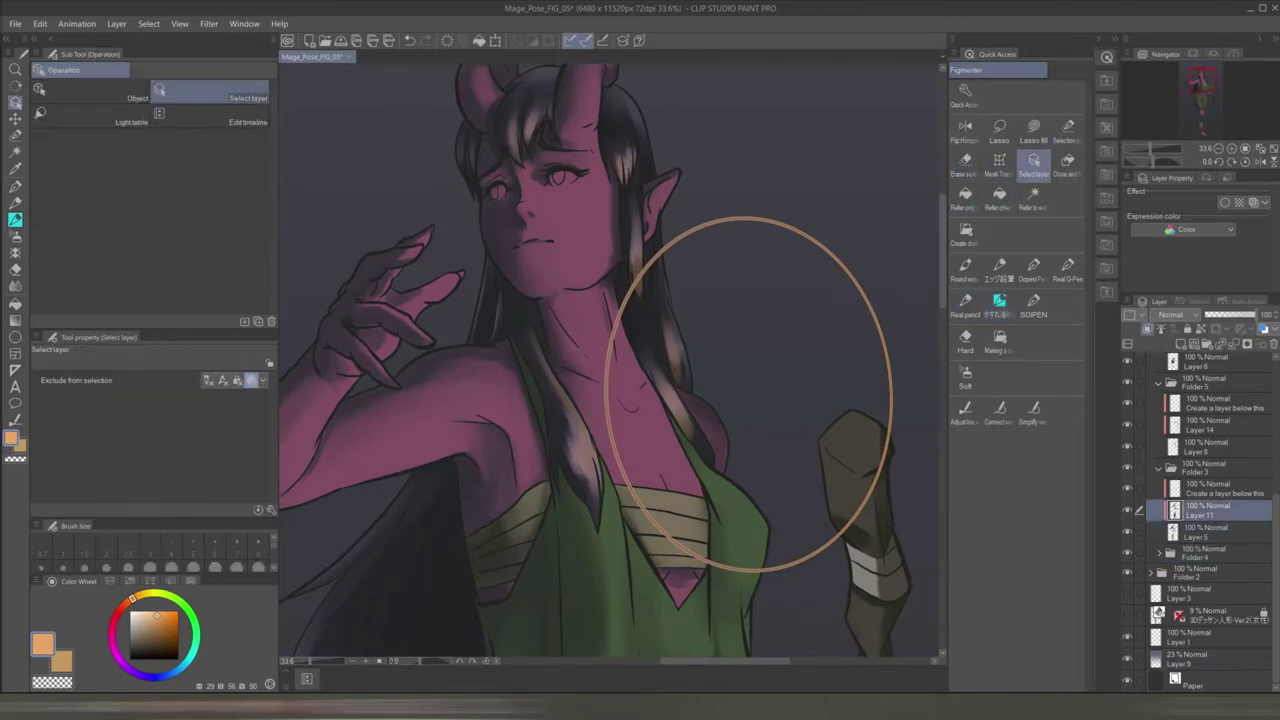
click(608, 283)
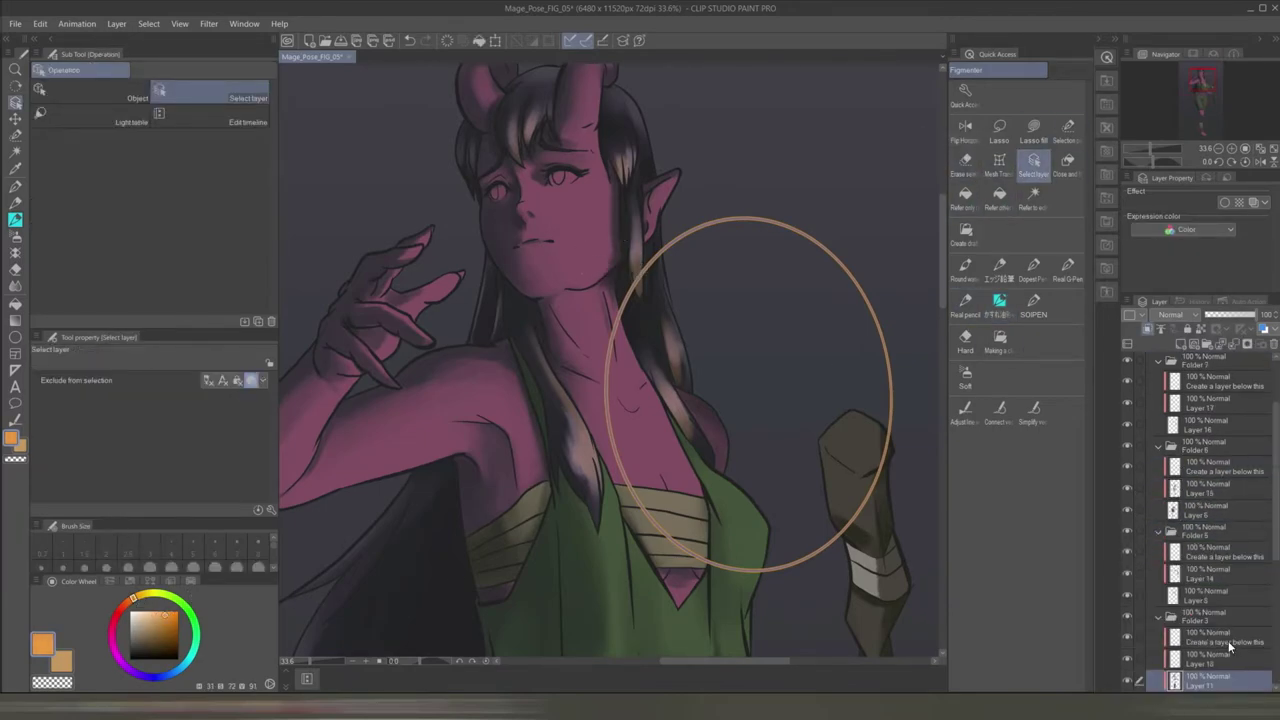
key(b)
mouse_move(612, 373)
mouse_down()
mouse_move(630, 460)
mouse_move(640, 430)
mouse_move(575, 283)
mouse_up()
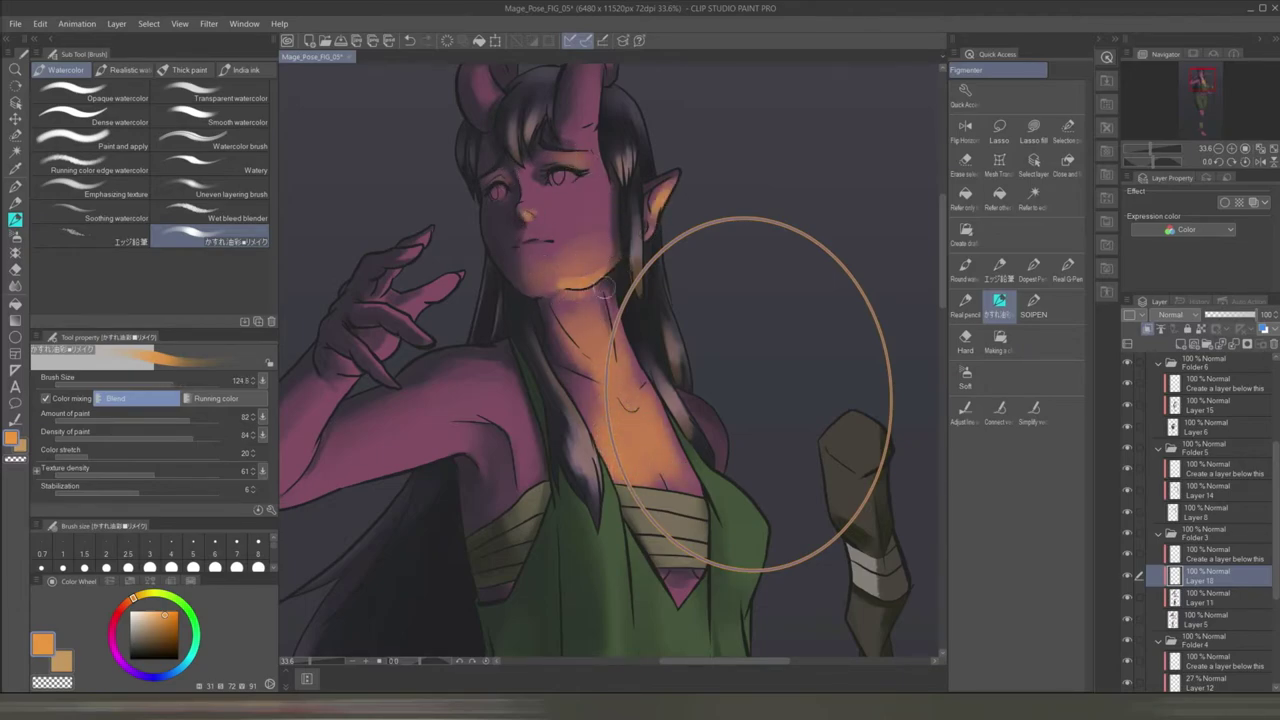
drag(632, 170, 585, 243)
- Extend the orange light over the raised arm's shoulder, the cheek and both horns, refining the face at brush size 77.8
scroll(560, 380, down, 2)
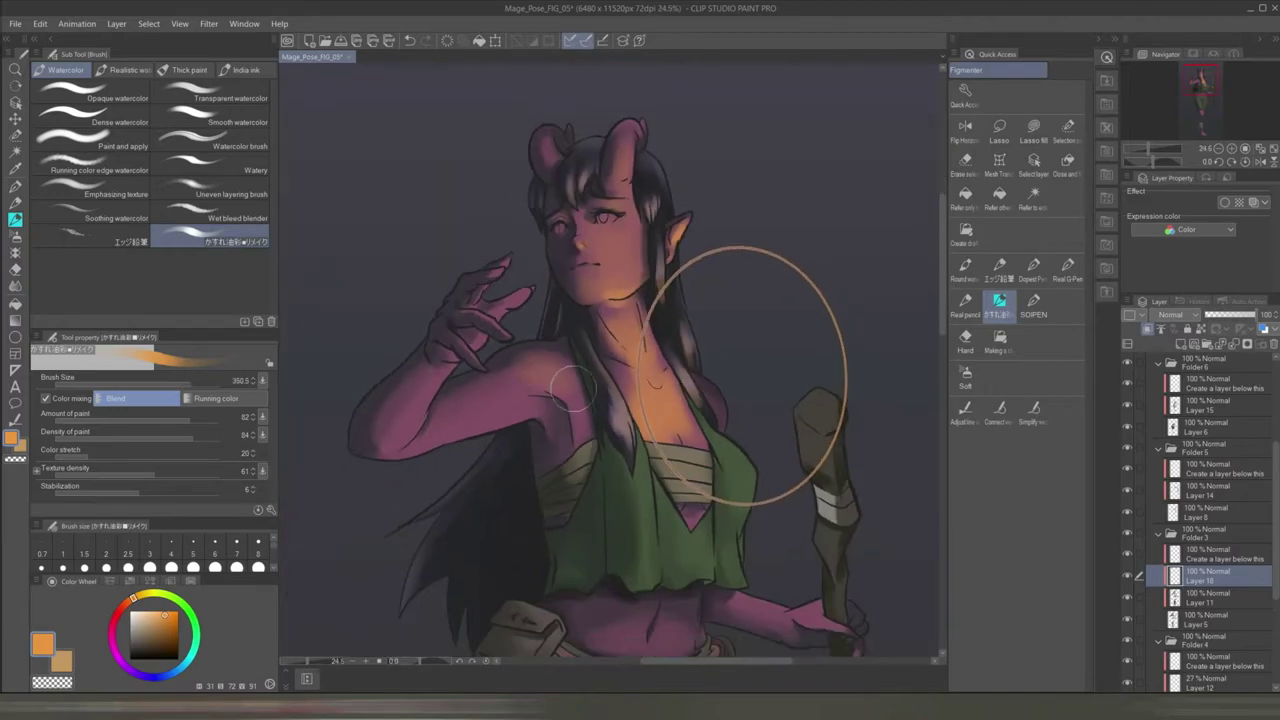
click(743, 376)
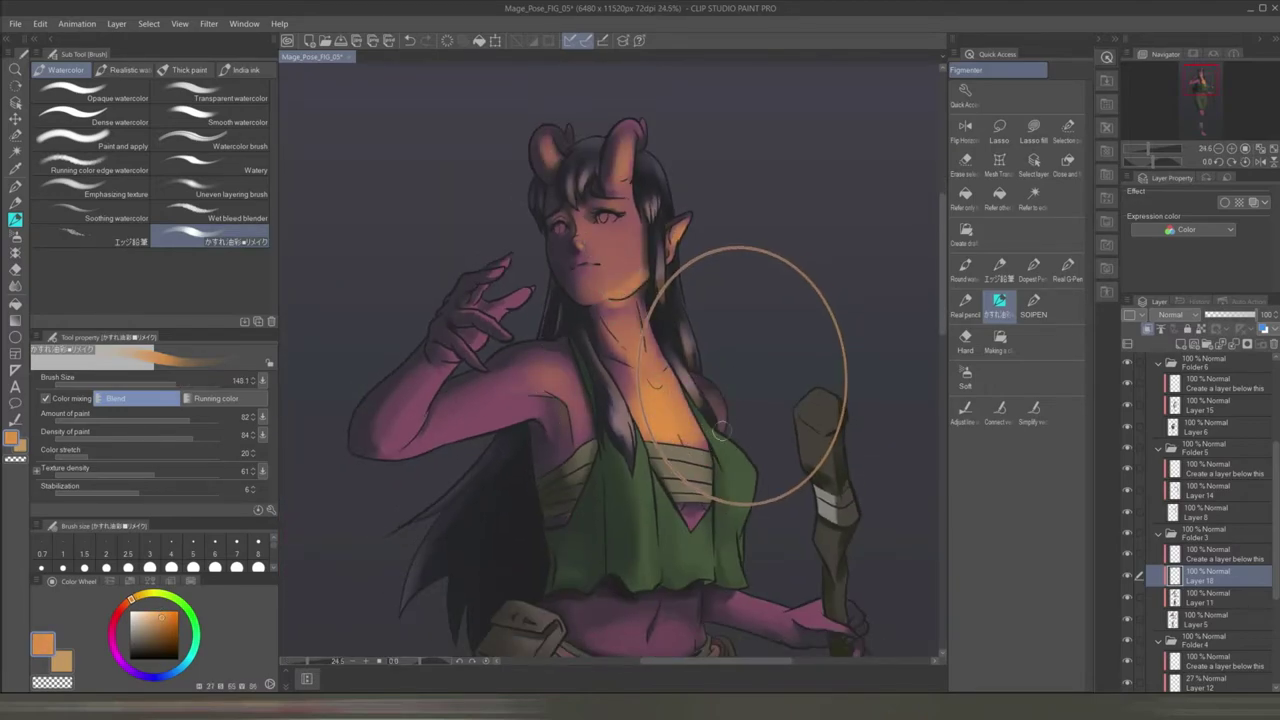
scroll(563, 375, down, 2)
scroll(542, 350, up, 4)
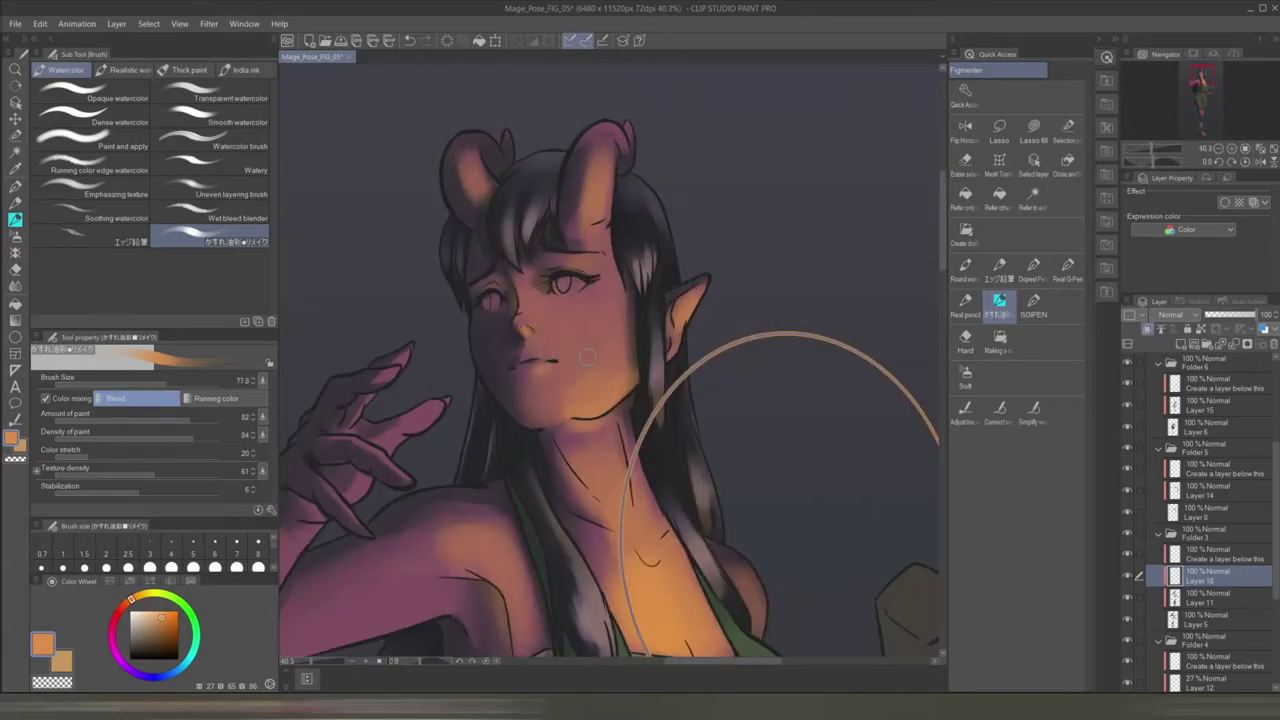
drag(536, 321, 546, 224)
- Paint orange light on the far shoulder and the forearm and hand holding the staff at brush size 146.9
scroll(659, 462, down, 2)
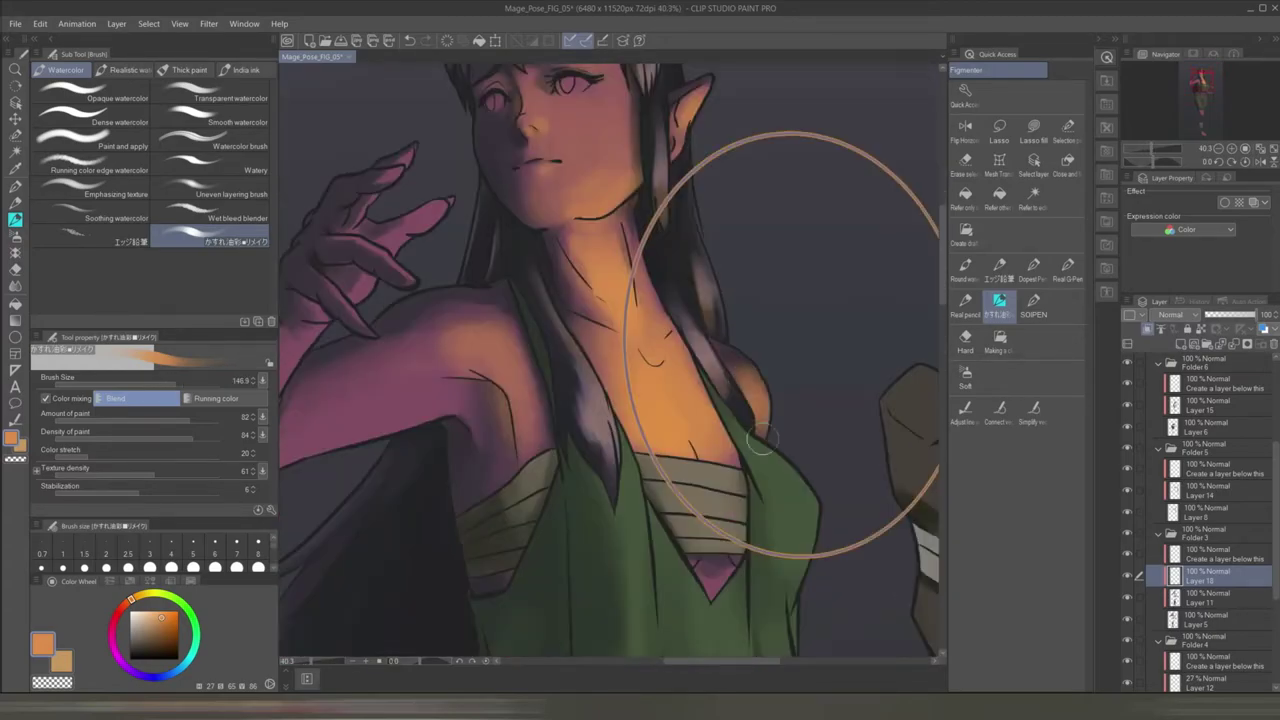
scroll(810, 511, up, 1)
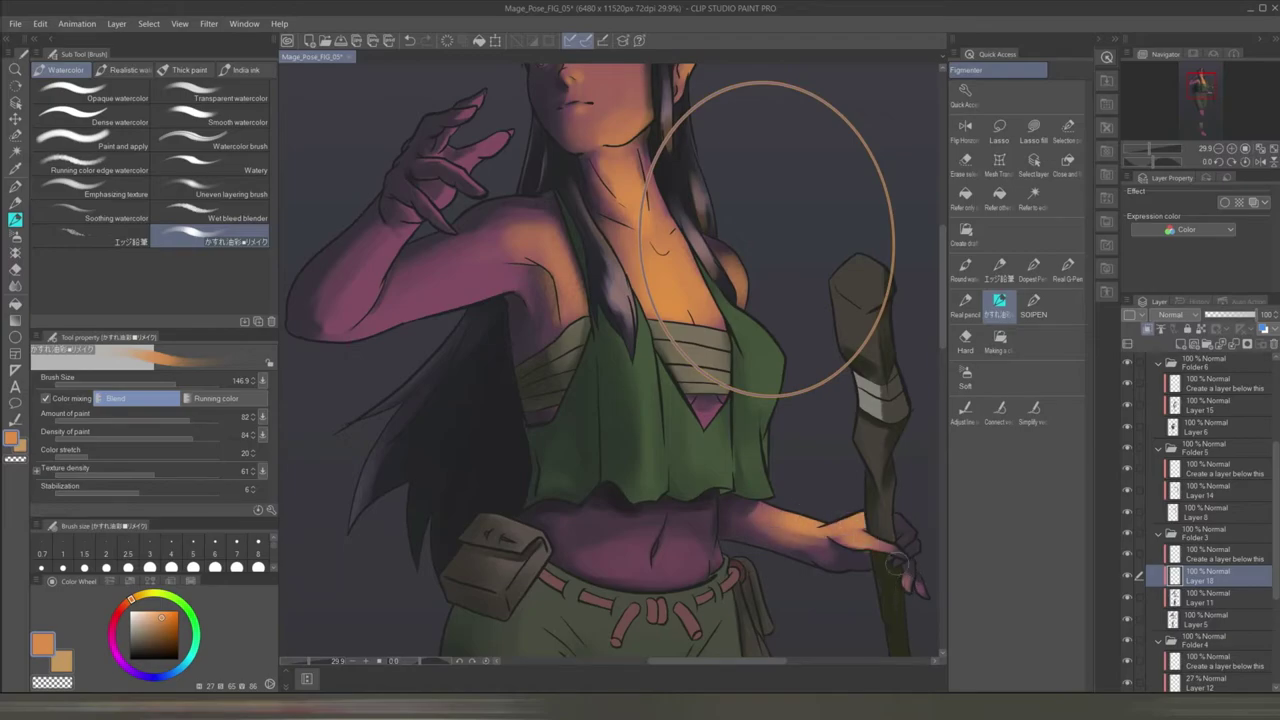
drag(766, 239, 772, 350)
- Deepen the shadow along the underside of the raised arm on Layer 11 in dark purple at brush size 137.7
click(1155, 603)
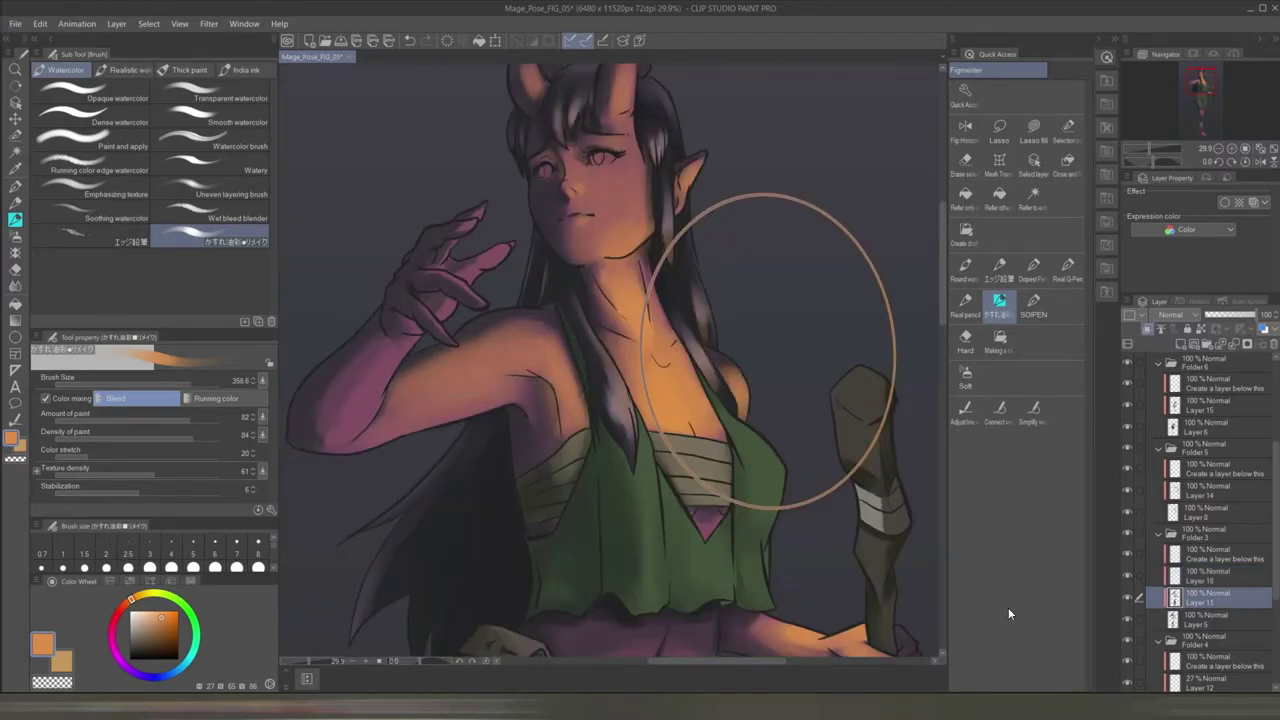
alt+click(331, 399)
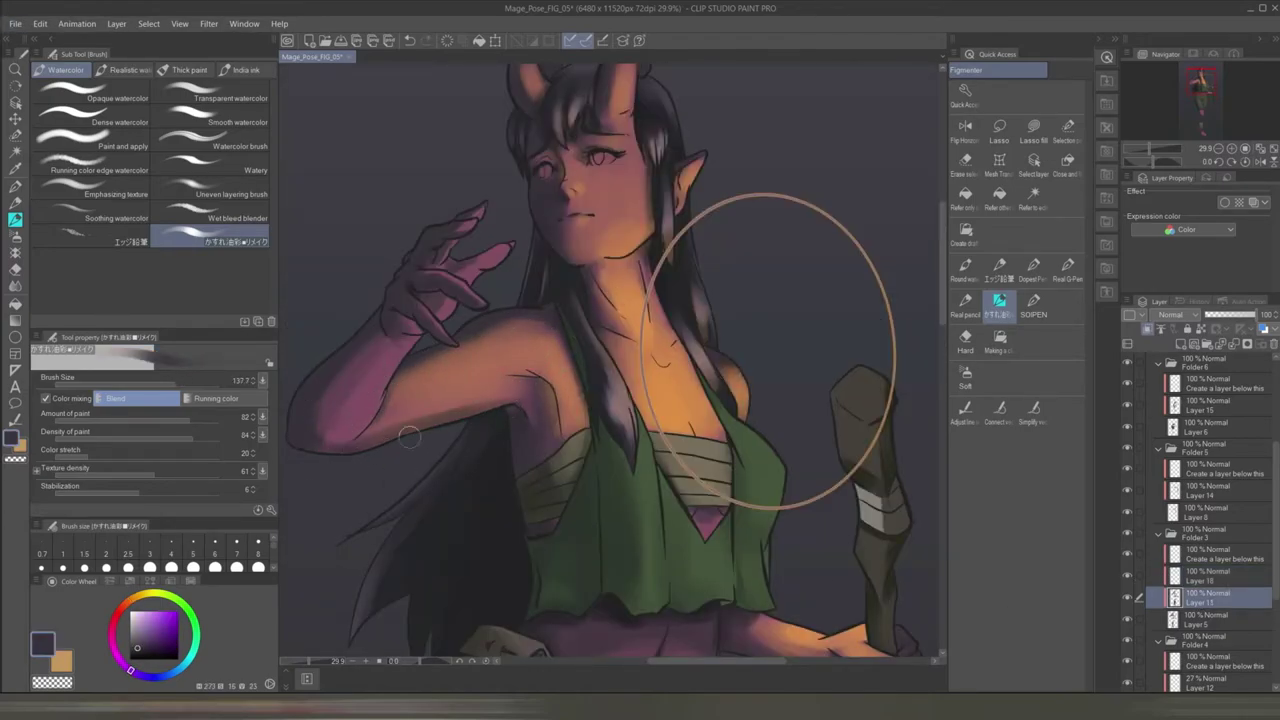
key(ctrl+shift+n)
drag(543, 397, 428, 420)
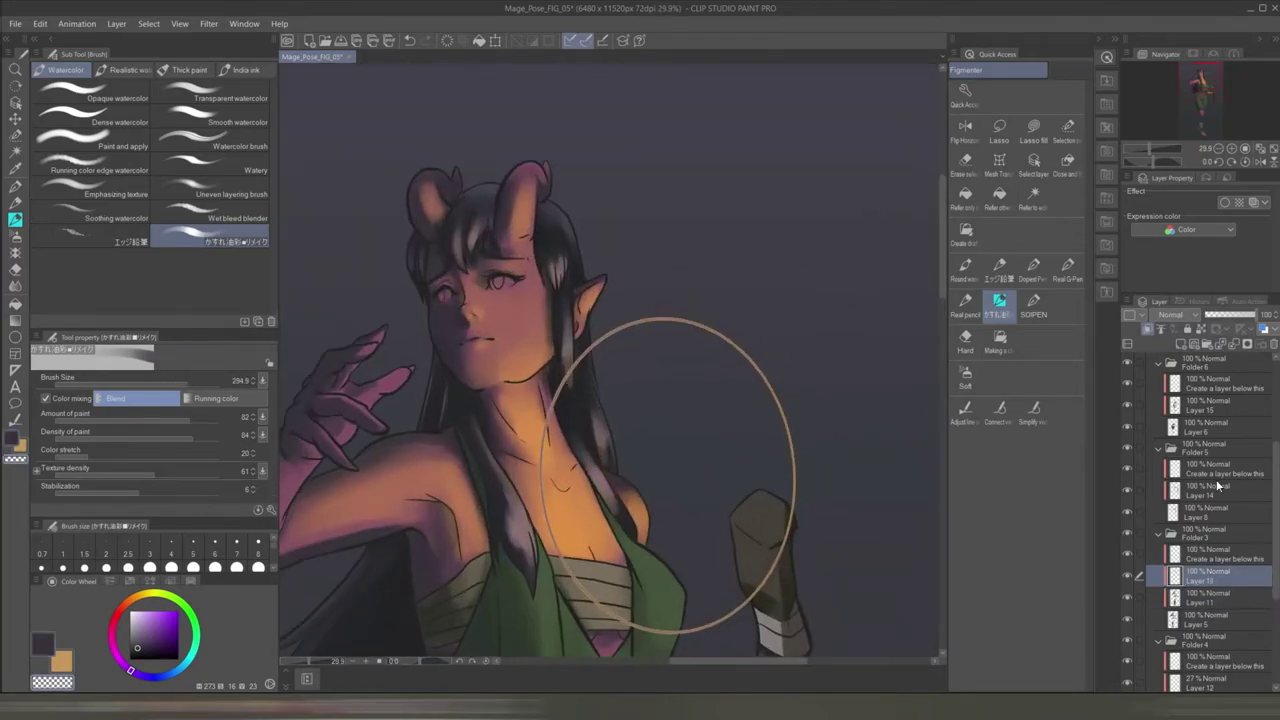
- Shift the hue of the skin light layer from orange towards yellow with the Hue/Saturation/Luminosity correction
key(ctrl+u)
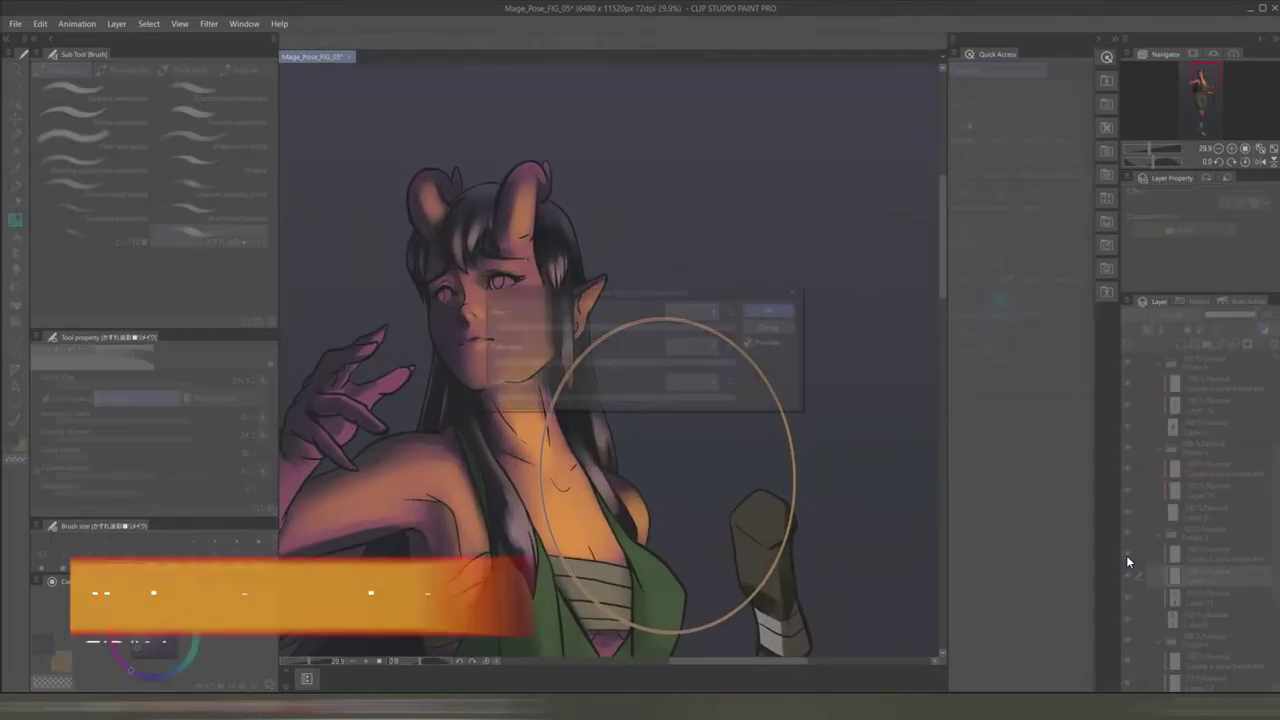
mouse_move(613, 334)
mouse_down()
mouse_move(637, 327)
mouse_move(584, 330)
mouse_move(642, 330)
mouse_move(624, 330)
mouse_up()
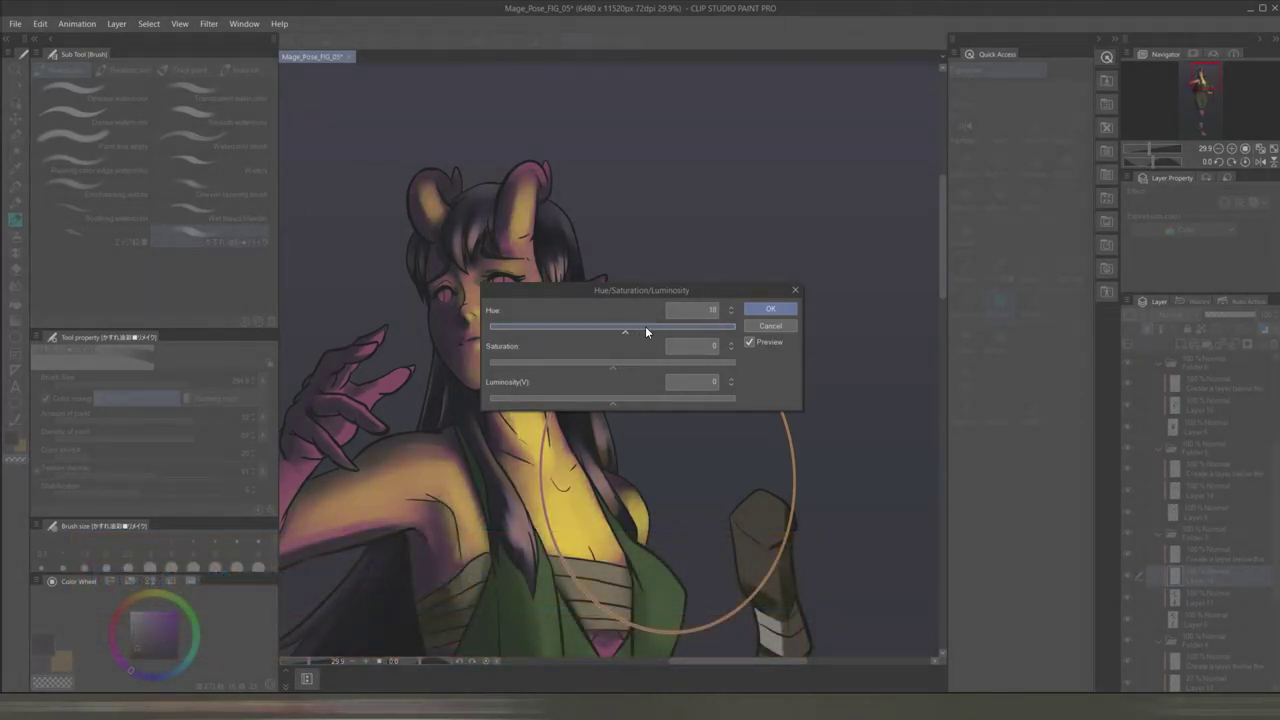
click(770, 309)
- Brighten the chest with yellow light and add yellow to the raised hand's fingers at brush size 77.3
drag(565, 467, 740, 457)
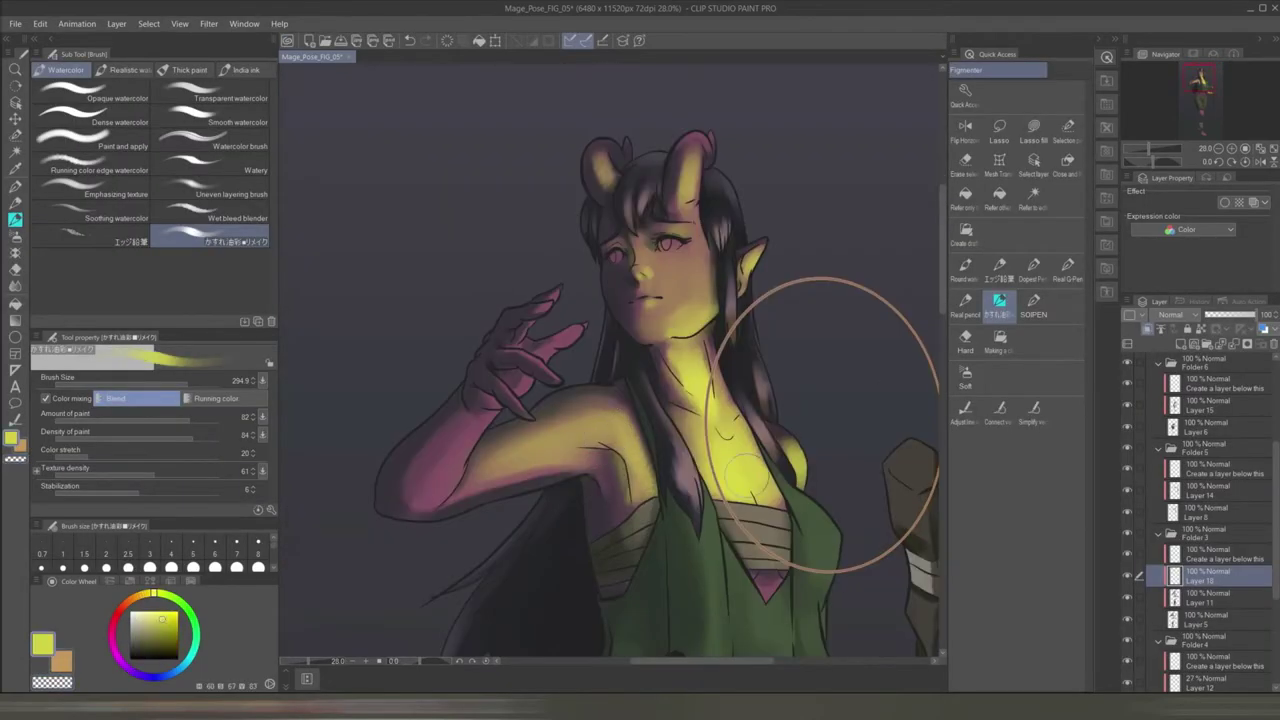
alt+click(740, 457)
scroll(565, 345, up, 4)
drag(580, 371, 524, 384)
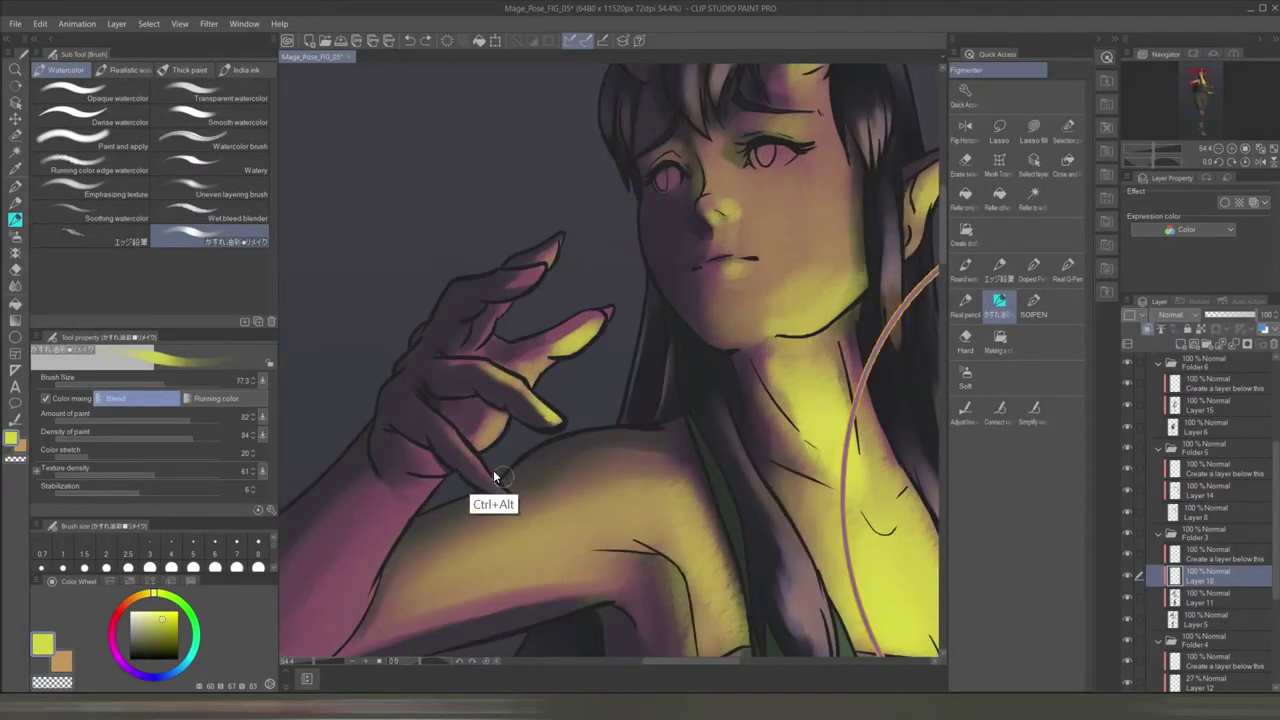
drag(494, 474, 470, 474)
- Extend the yellow light over the rest of the raised hand and up the near horn at brush size 104.9
scroll(494, 474, down, 2)
scroll(568, 399, down, 3)
drag(757, 329, 800, 330)
scroll(757, 329, up, 3)
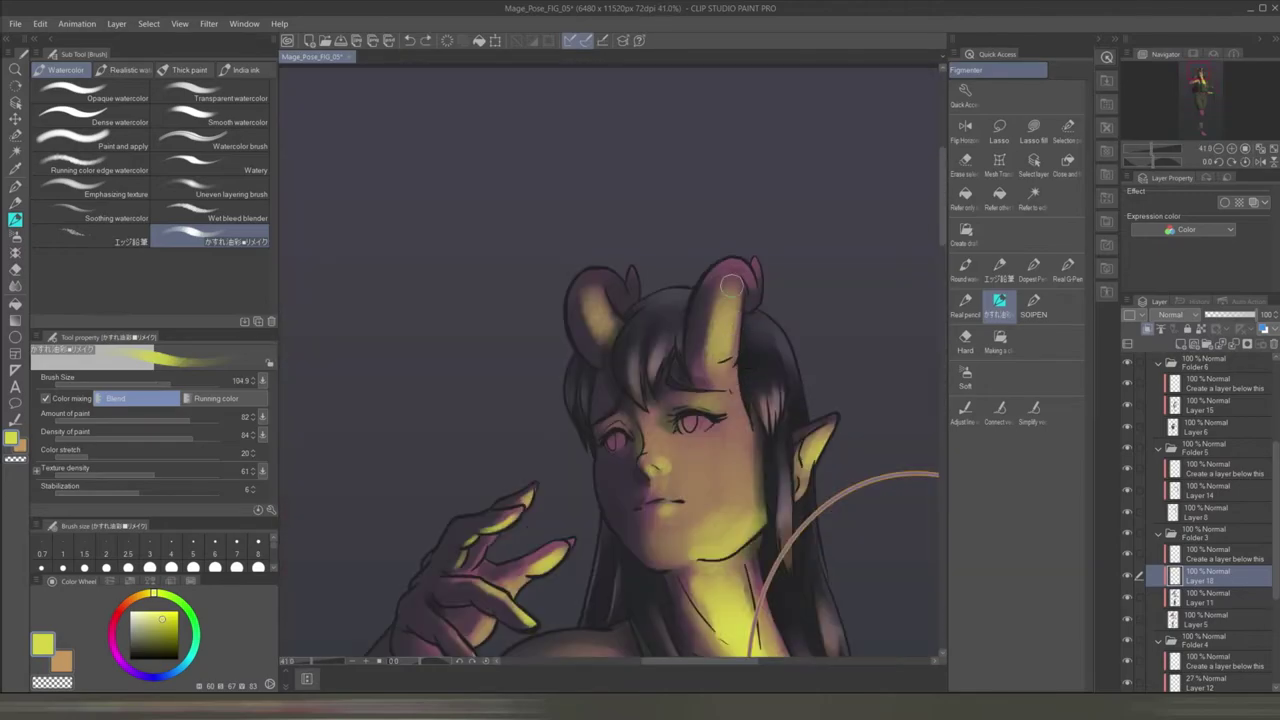
scroll(749, 507, down, 1)
scroll(749, 507, up, 2)
- Light both forearms in yellow and soften the edges of the light with transparent colour at a large brush size
drag(749, 507, 715, 507)
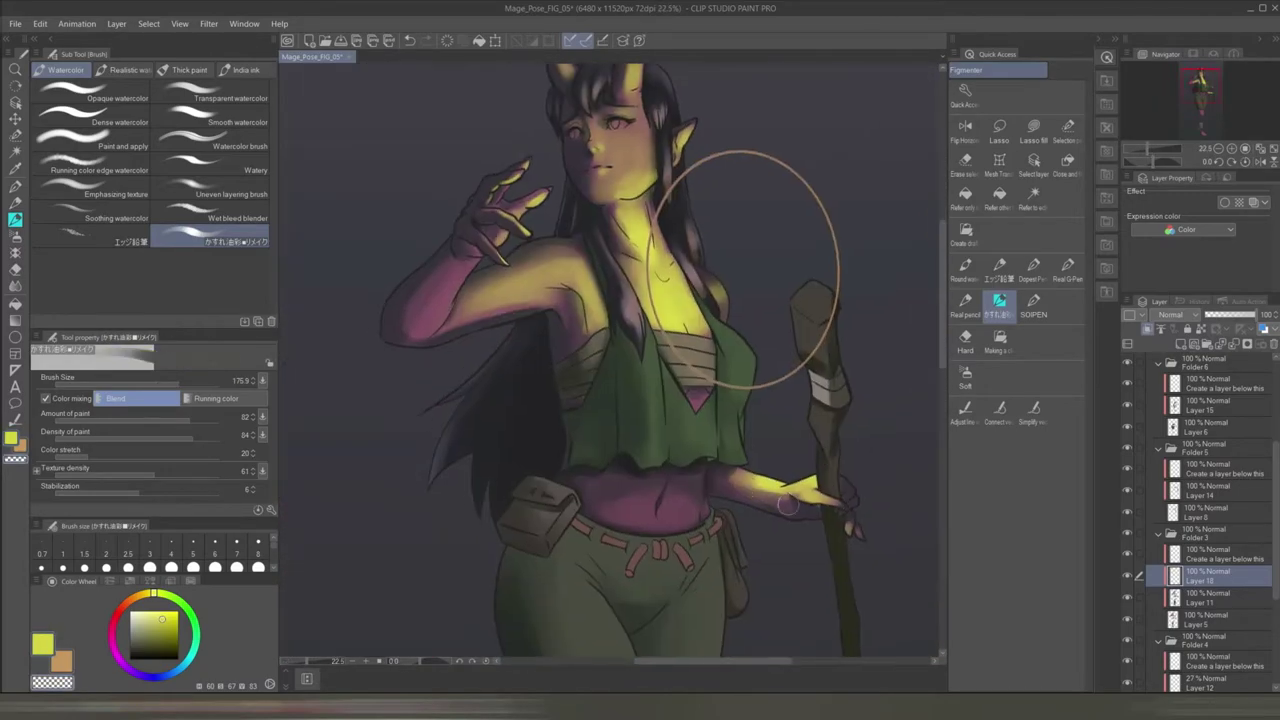
scroll(715, 507, down, 3)
scroll(628, 354, up, 4)
scroll(628, 354, down, 2)
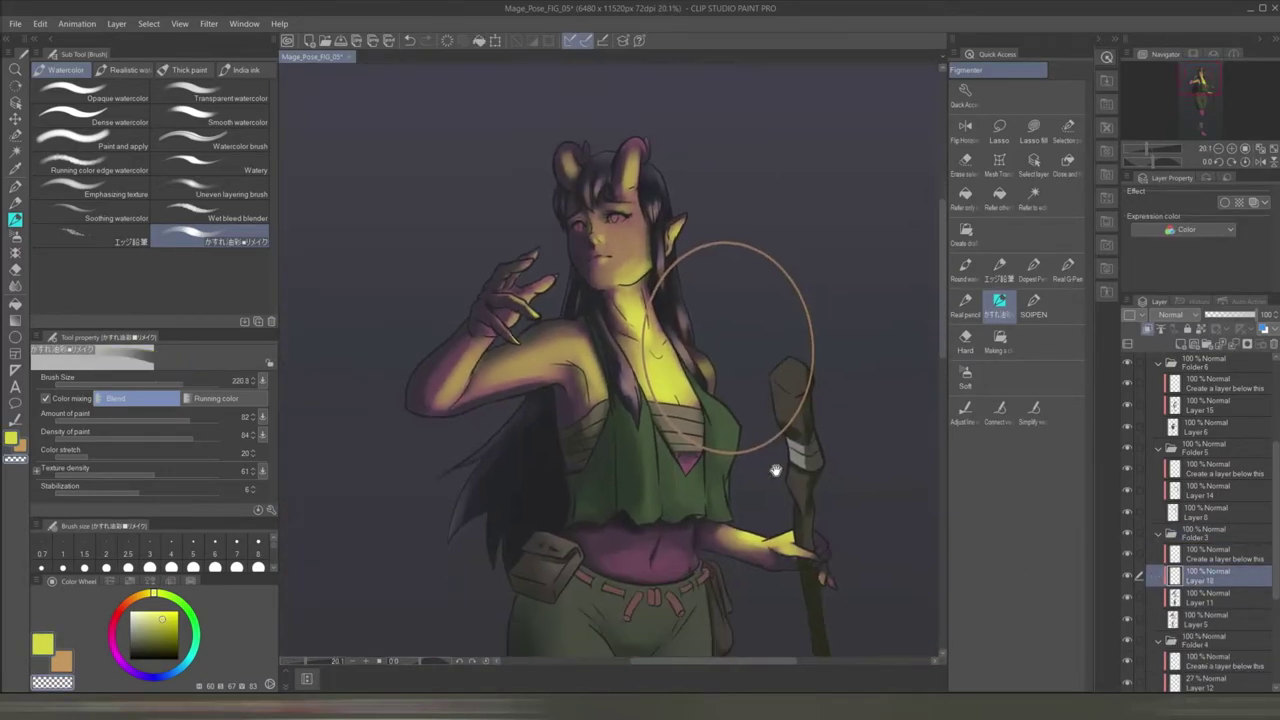
- Refine the yellow light on the forehead, cheek and chin at brush size 126.3
scroll(645, 300, up, 3)
drag(645, 290, 700, 314)
scroll(700, 314, down, 2)
scroll(620, 432, up, 3)
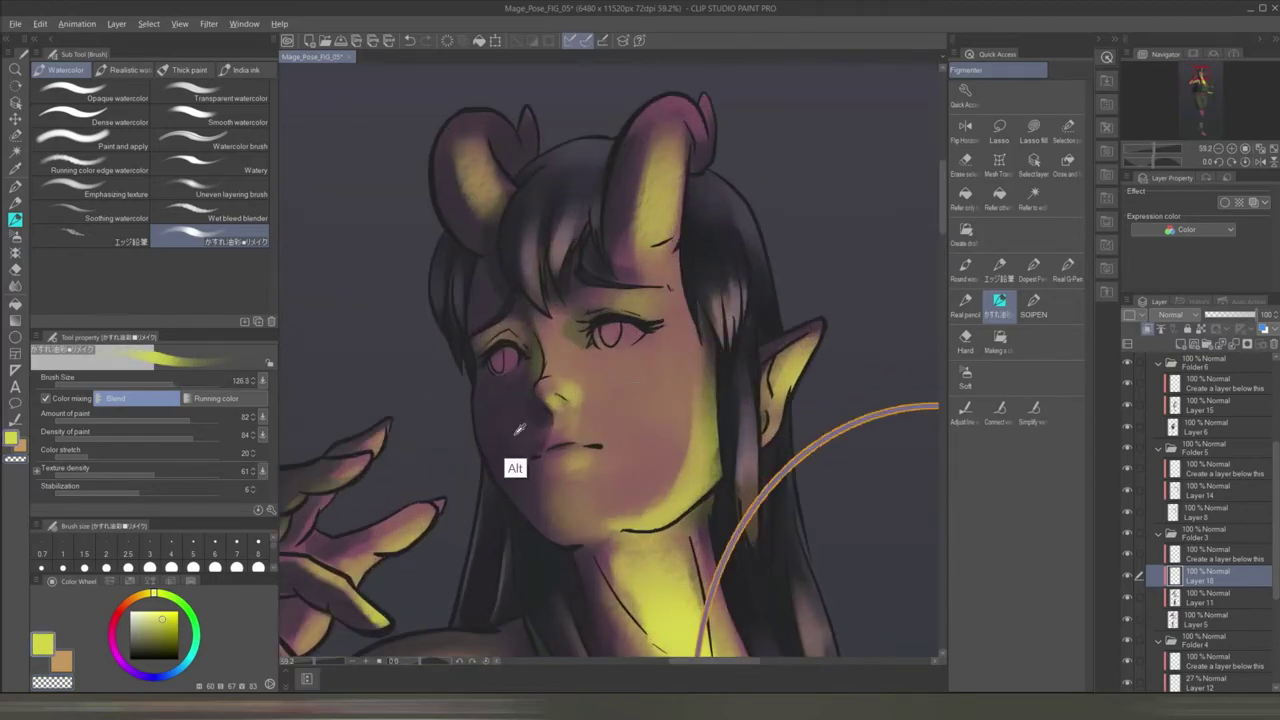
- Trim the yellow light along the neck and chest edge beside the hair with transparent colour at brush size 68.2
scroll(660, 263, down, 3)
scroll(730, 420, up, 2)
mouse_move(730, 420)
mouse_down()
mouse_move(760, 500)
mouse_move(763, 568)
mouse_move(700, 500)
mouse_up()
scroll(700, 500, up, 3)
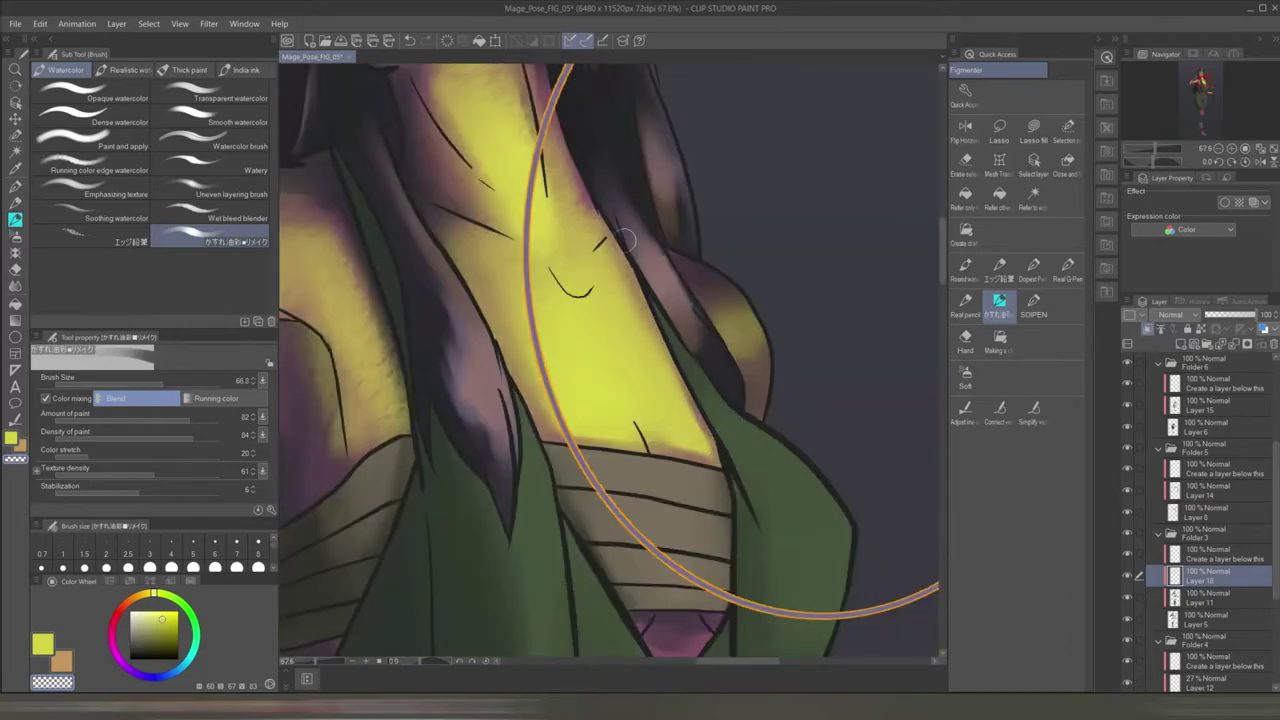
- Add a clipped layer above Layer 15 and paint bright green light on the folds of the cropped top at brush size 207.3
scroll(700, 450, down, 3)
alt+click(640, 500)
mouse_move(610, 430)
mouse_down()
mouse_move(701, 463)
mouse_move(720, 527)
mouse_up()
scroll(745, 355, down, 4)
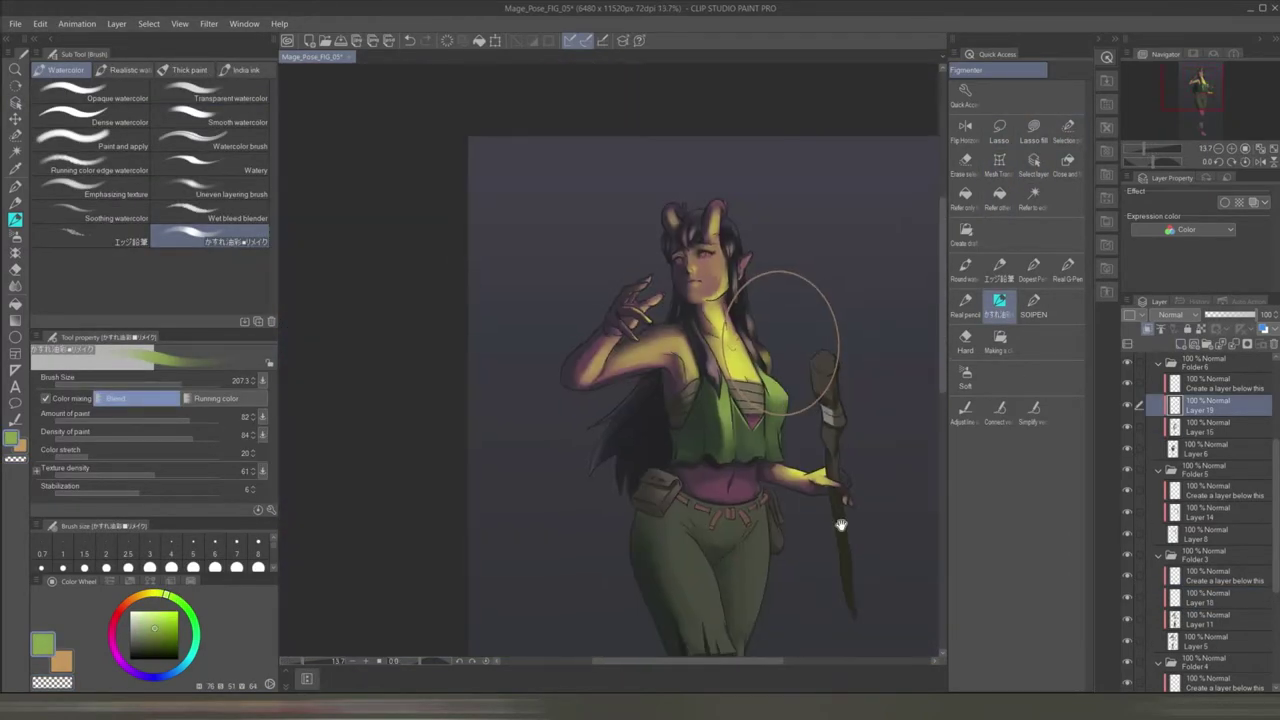
scroll(777, 314, up, 2)
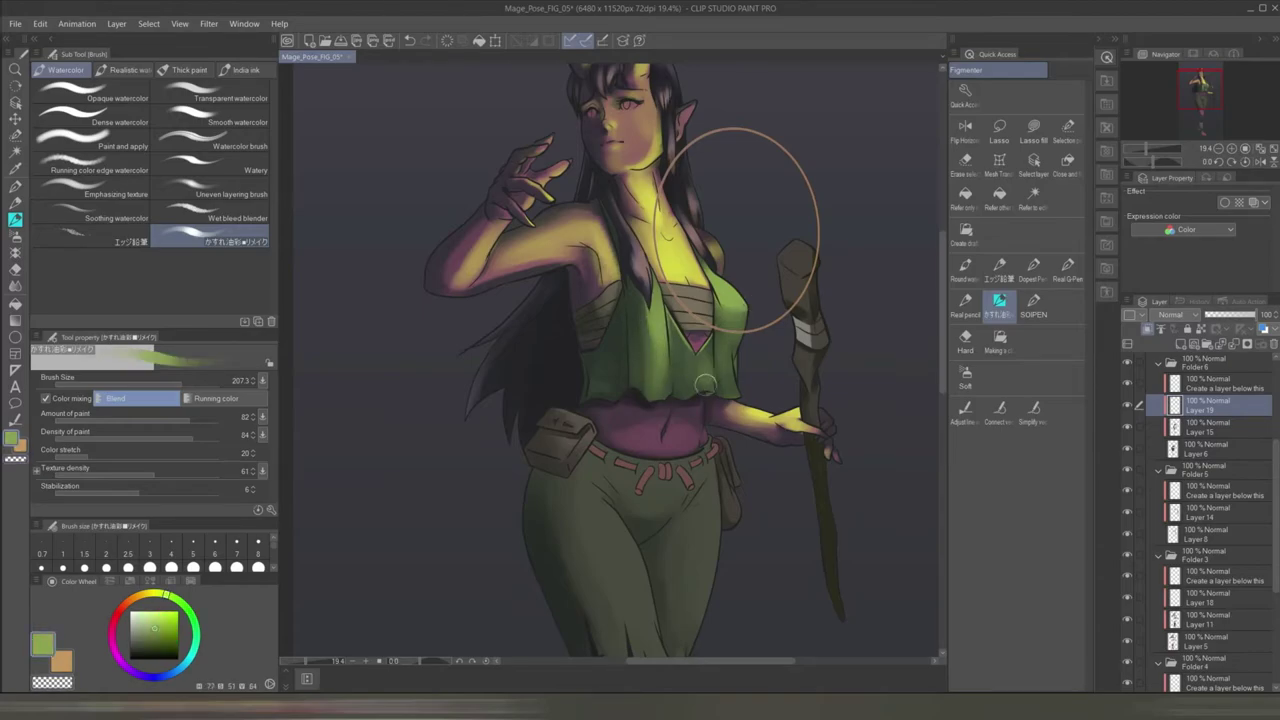
scroll(740, 228, down, 1)
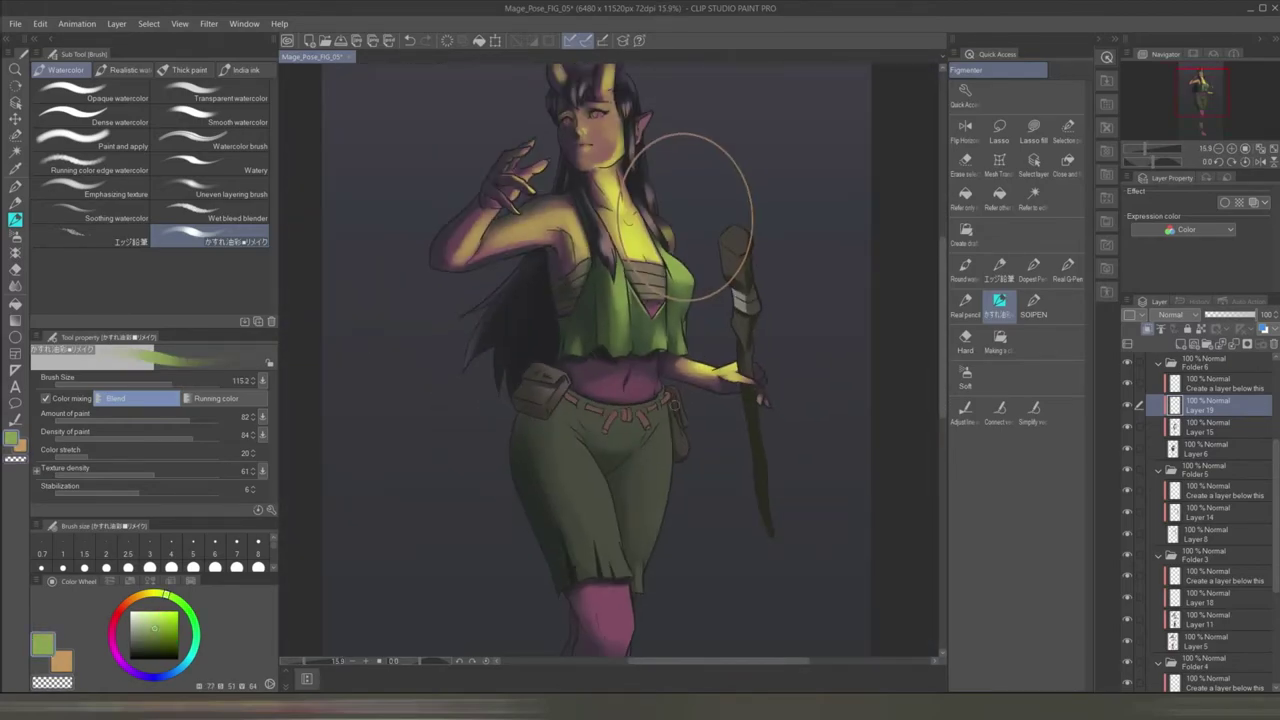
- Paint olive-green light on the trousers at brush size 382.1 and trim it between the legs with transparent colour at size 113.2
mouse_move(652, 442)
mouse_down()
mouse_move(635, 522)
mouse_move(575, 500)
mouse_up()
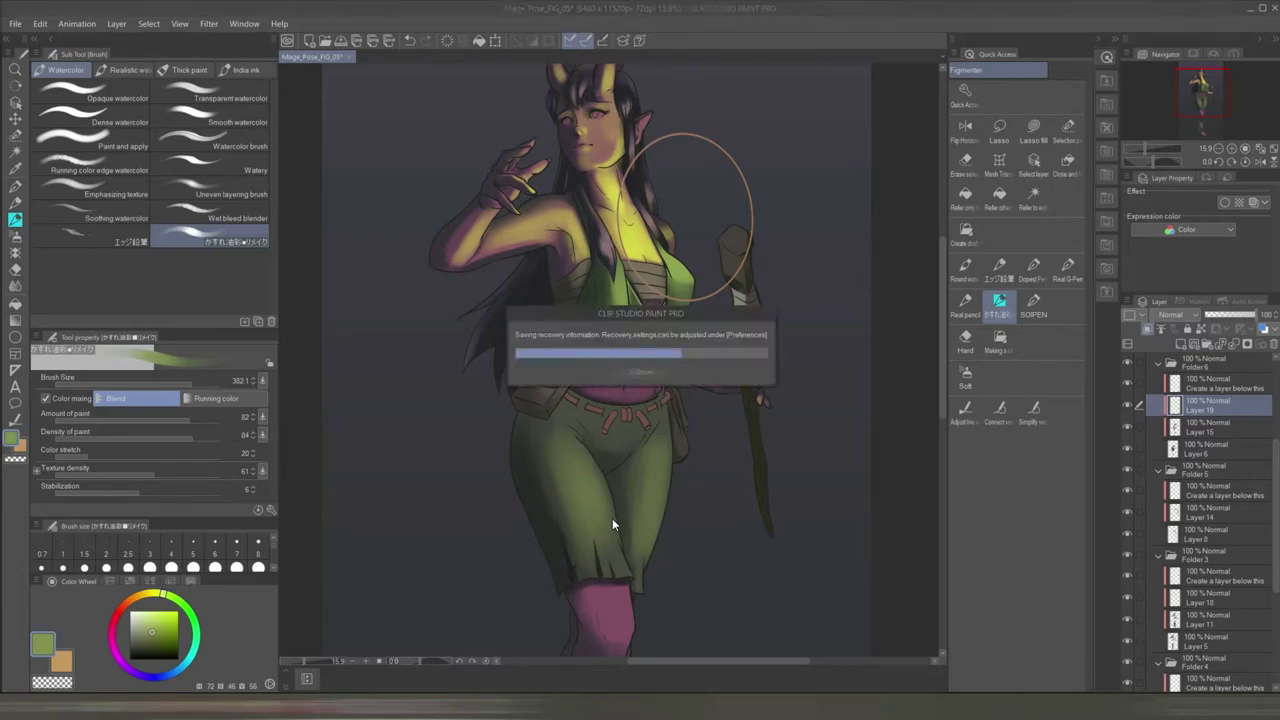
scroll(598, 420, up, 1)
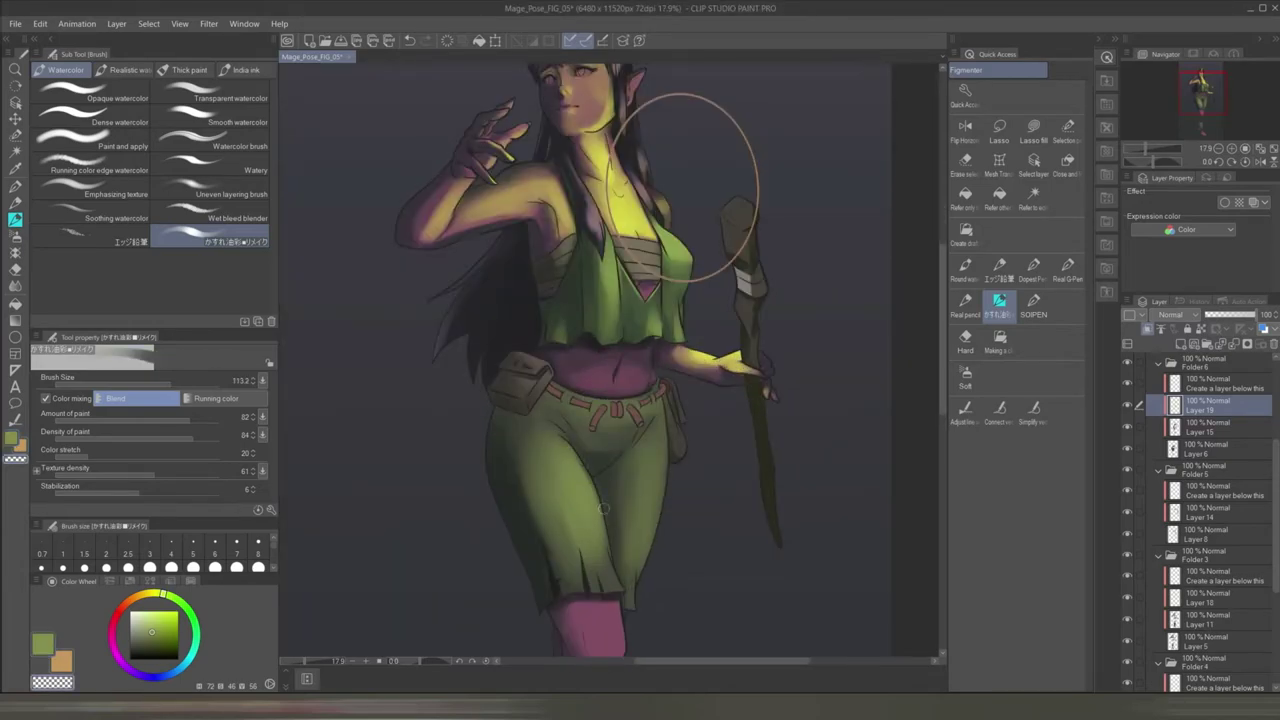
scroll(665, 475, down, 4)
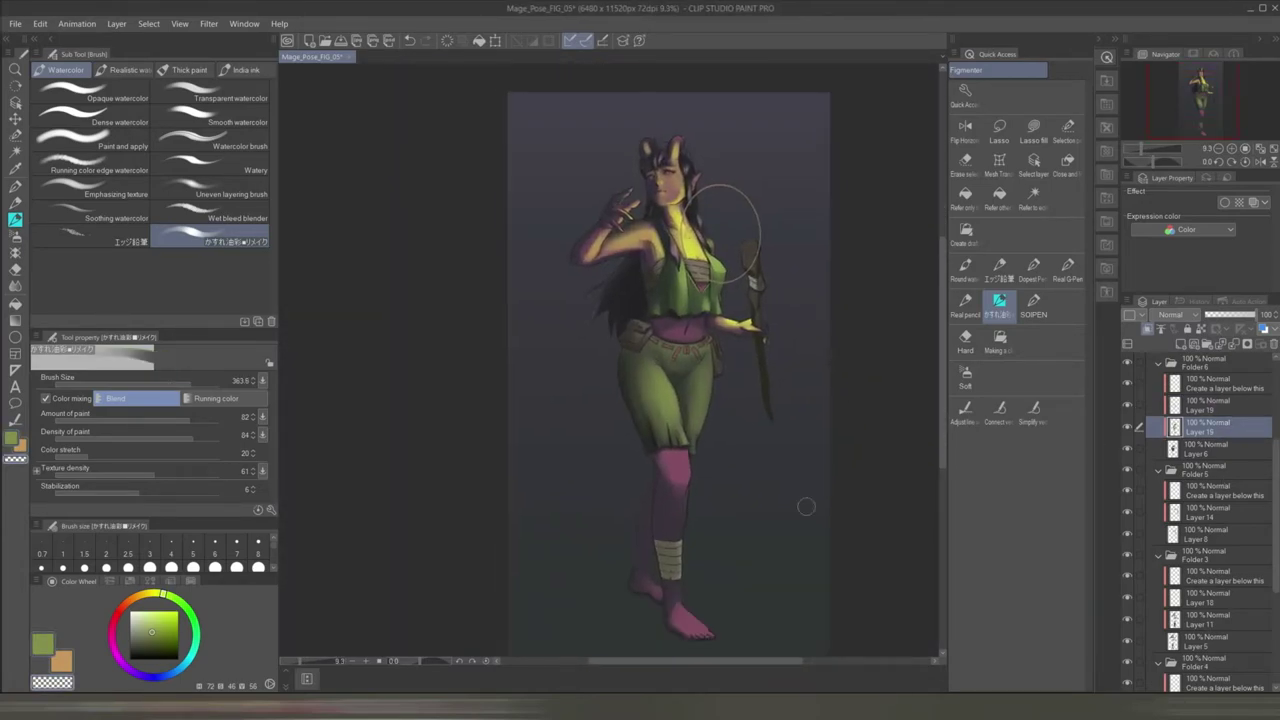
- Paint yellow light over the raised knee, face, neck and arms on the skin's Layer 18
drag(730, 434, 727, 402)
click(675, 427)
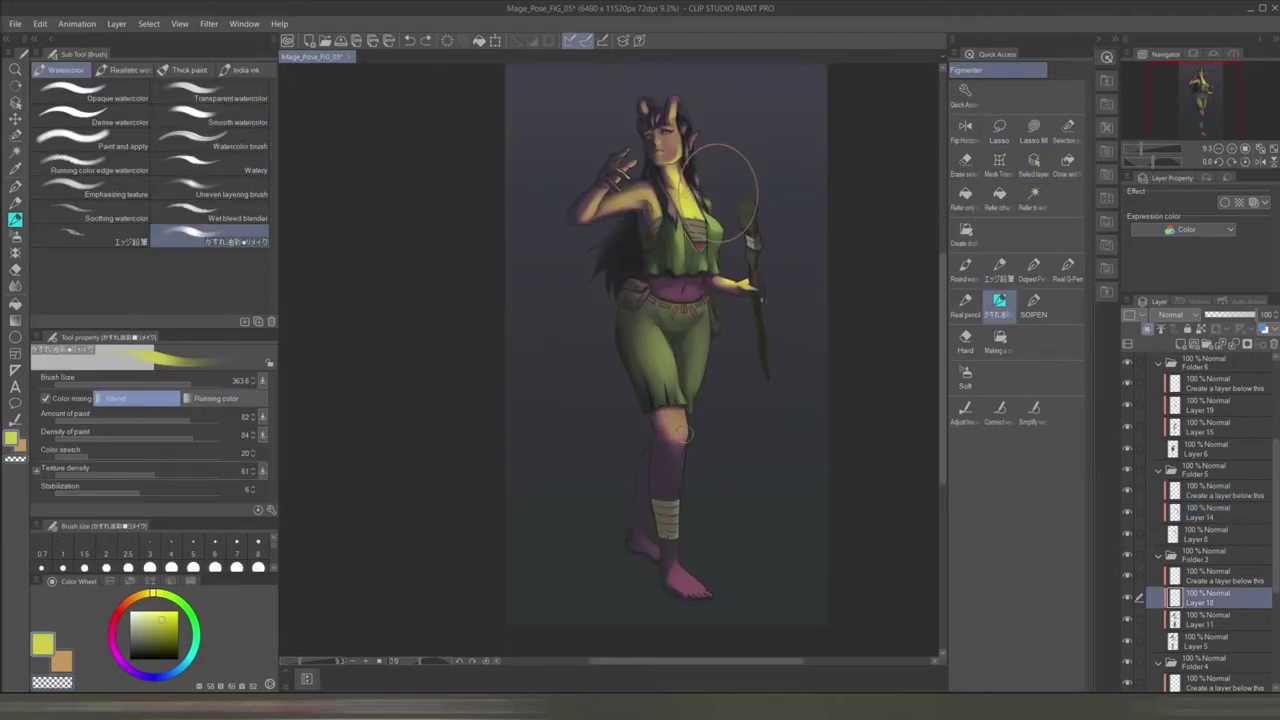
scroll(715, 190, up, 6)
scroll(715, 190, down, 3)
scroll(715, 190, up, 3)
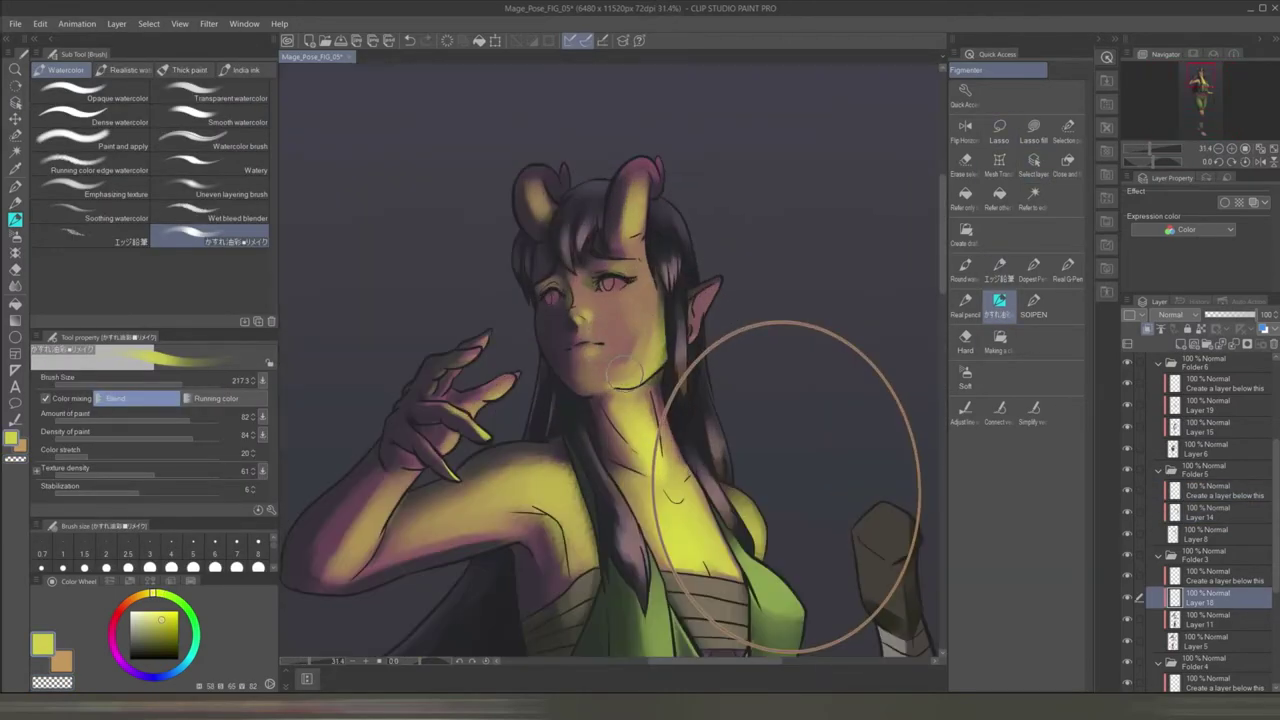
scroll(727, 321, down, 3)
scroll(727, 321, up, 2)
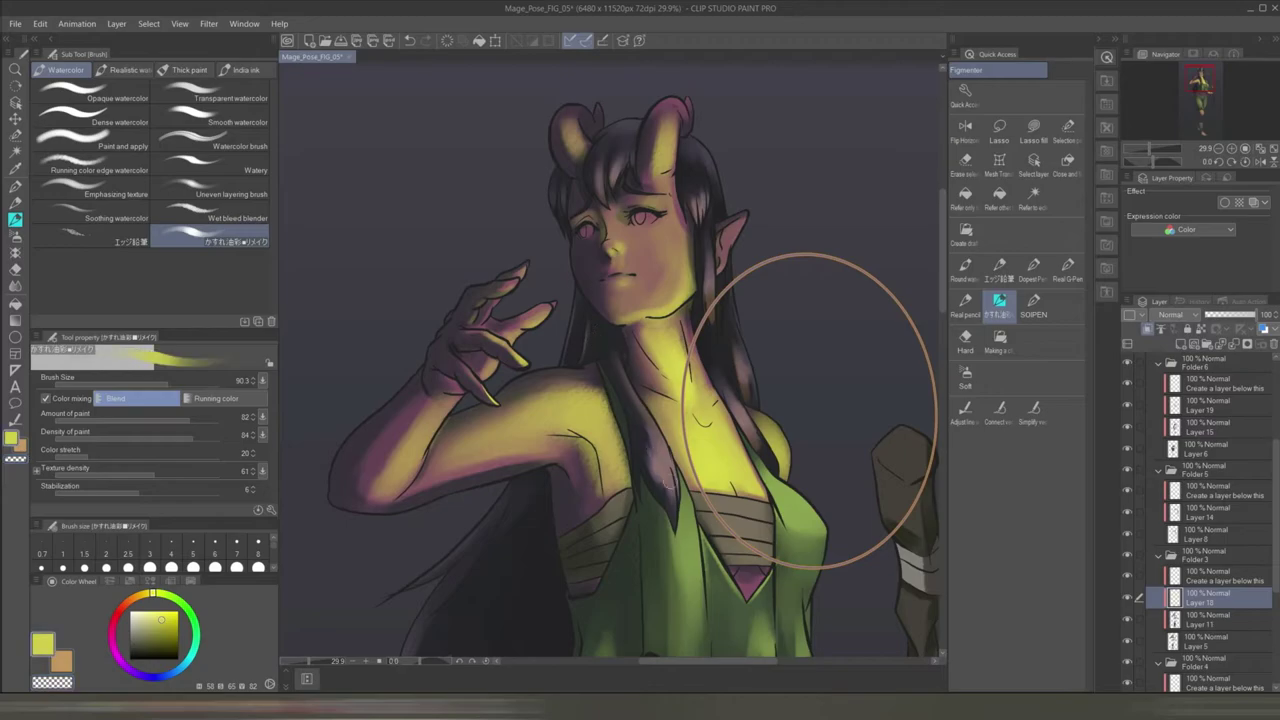
- Paint yellow highlights onto the bangs and long side strands on the hair's Layer 20
ctrl+shift+click(652, 438)
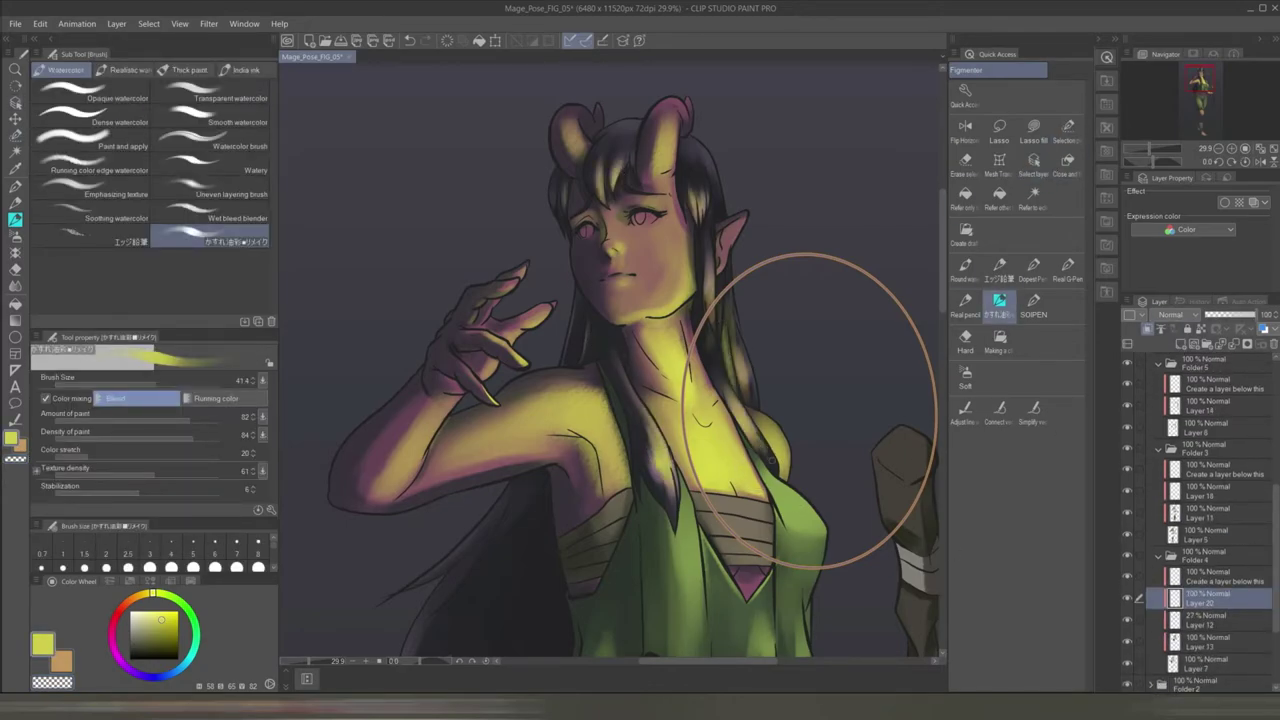
scroll(751, 409, down, 3)
scroll(751, 409, up, 3)
scroll(766, 391, down, 3)
scroll(732, 443, up, 2)
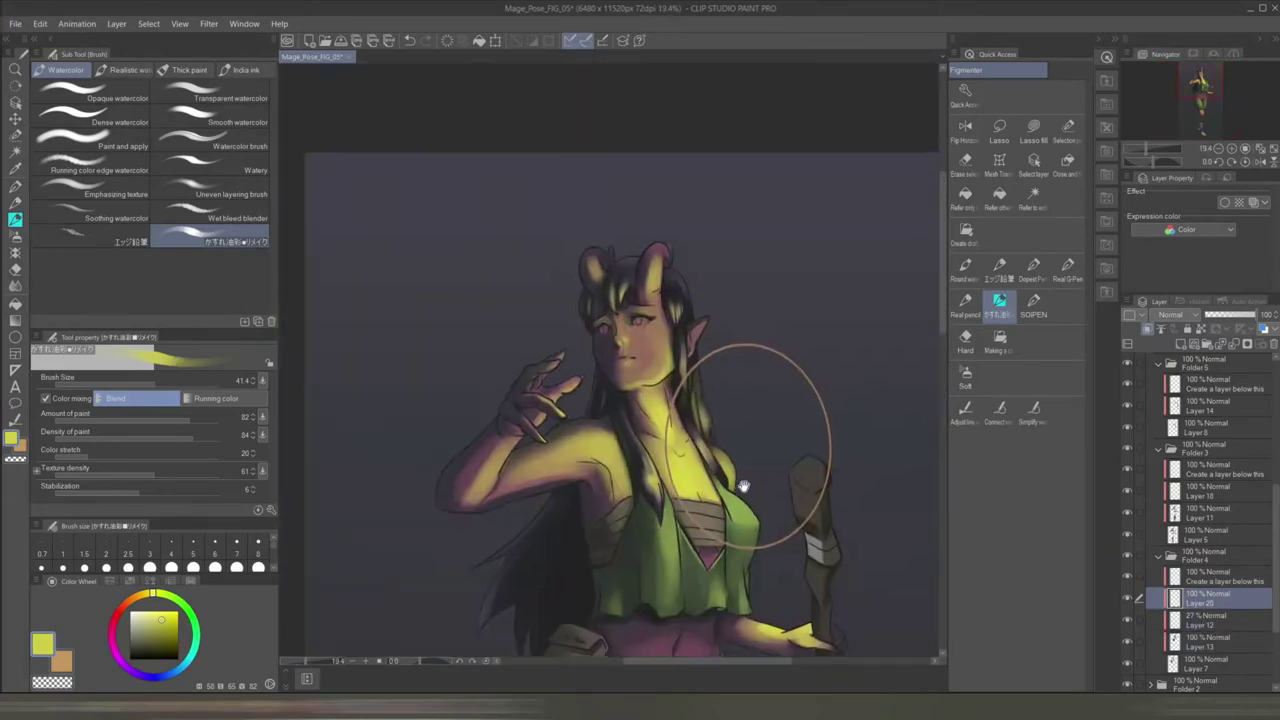
- Shade the pouches and rope belt with a dark purple-brown on Layer 17
drag(732, 443, 717, 178)
ctrl+shift+click(717, 178)
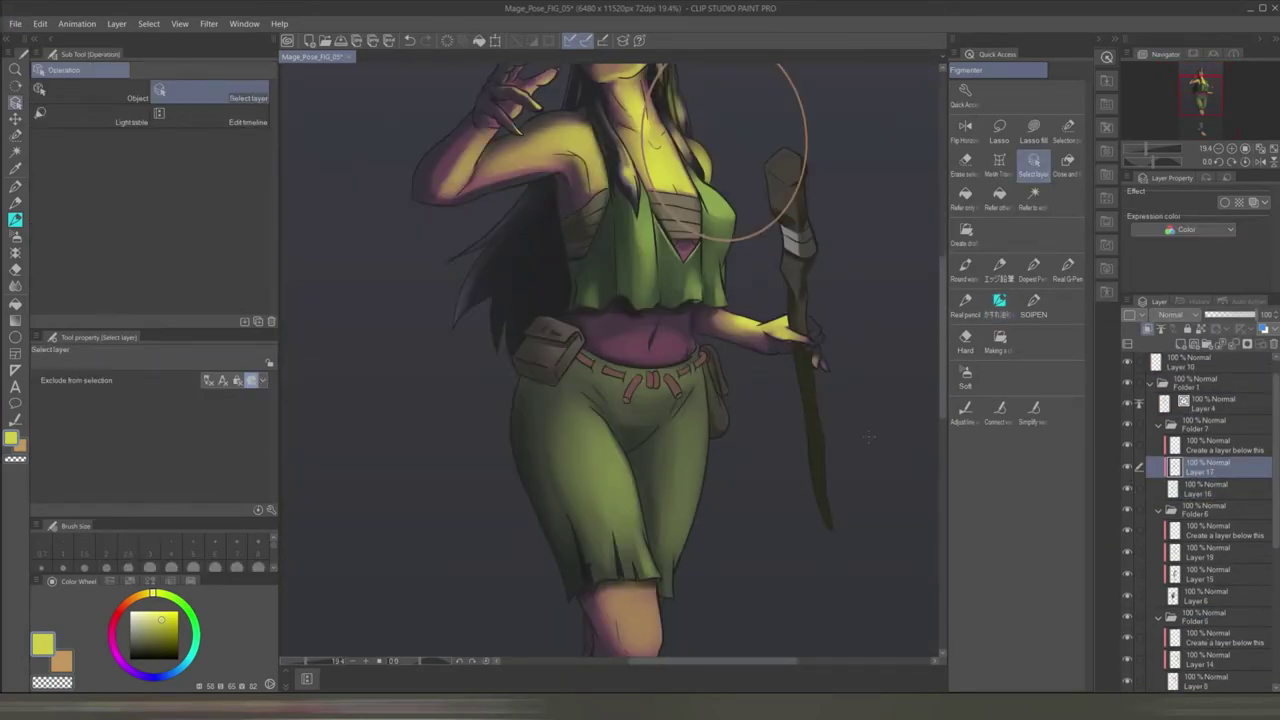
scroll(586, 368, up, 4)
scroll(790, 620, down, 1)
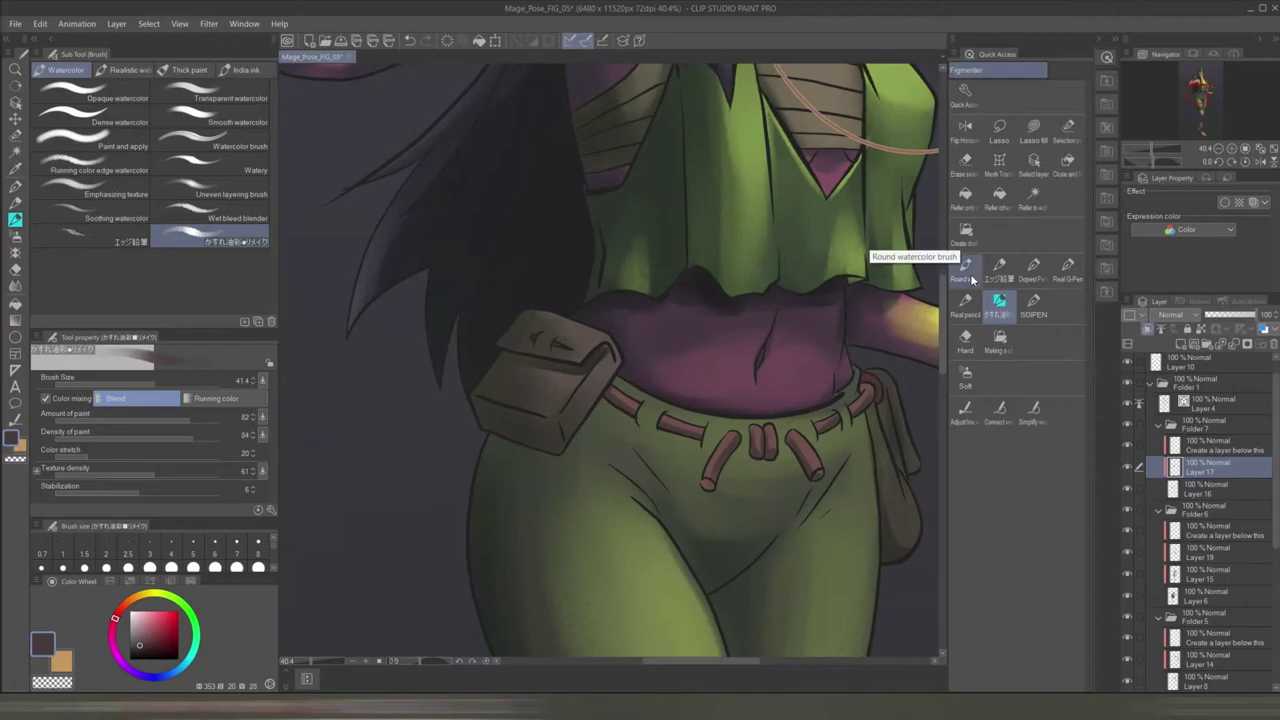
ctrl+shift+click(604, 393)
scroll(848, 420, down, 1)
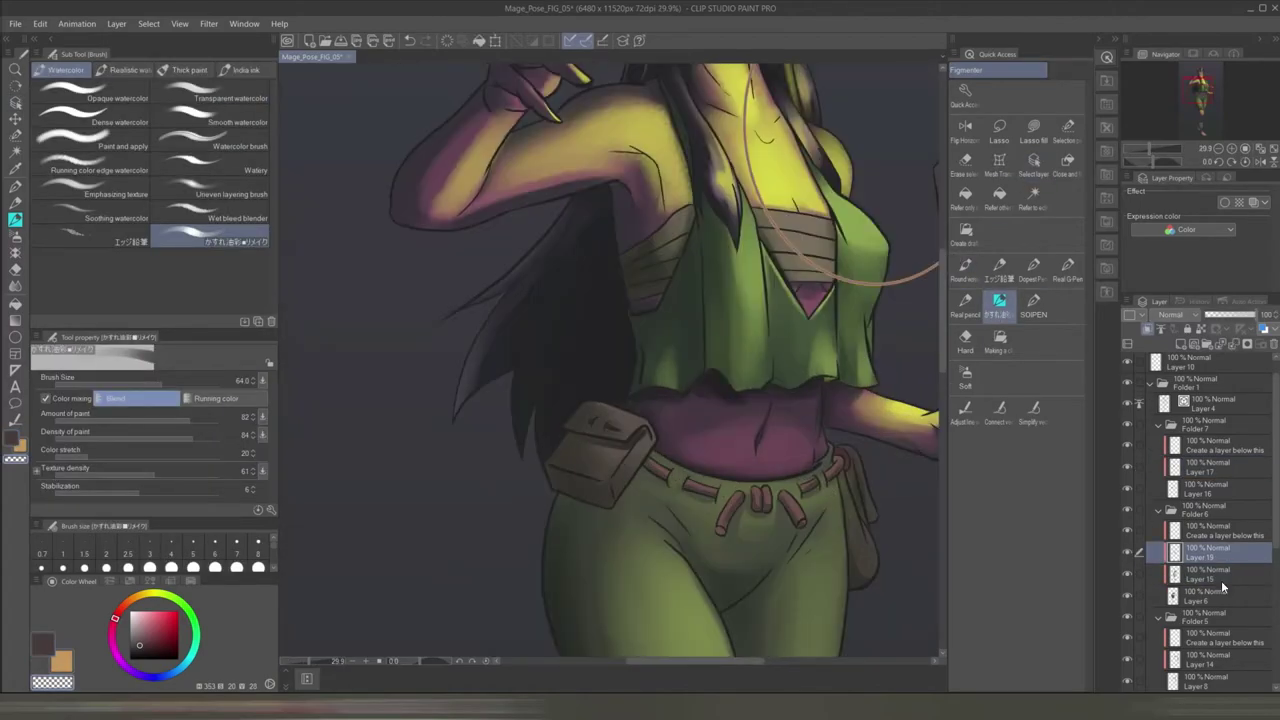
- Shade the trousers beneath the belt and pouches with a dark green on Layer 15
scroll(845, 425, up, 1)
ctrl+shift+click(845, 425)
scroll(842, 435, down, 2)
scroll(839, 443, up, 1)
scroll(839, 443, up, 2)
scroll(820, 420, down, 1)
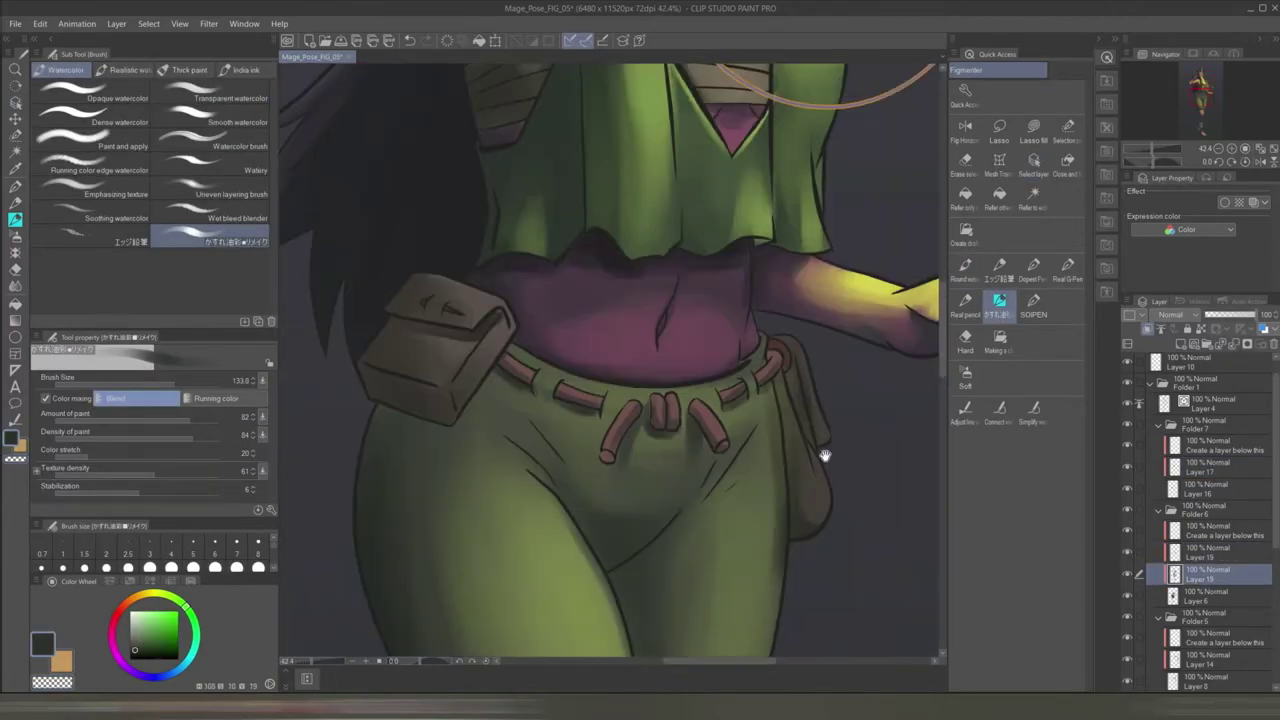
- Paint an olive-yellow edge light along the large pouch's flap on a new layer above Layer 17
ctrl+shift+click(811, 400)
alt+click(811, 400)
drag(790, 400, 811, 400)
scroll(840, 440, down, 1)
scroll(724, 340, up, 2)
ctrl+shift+click(724, 340)
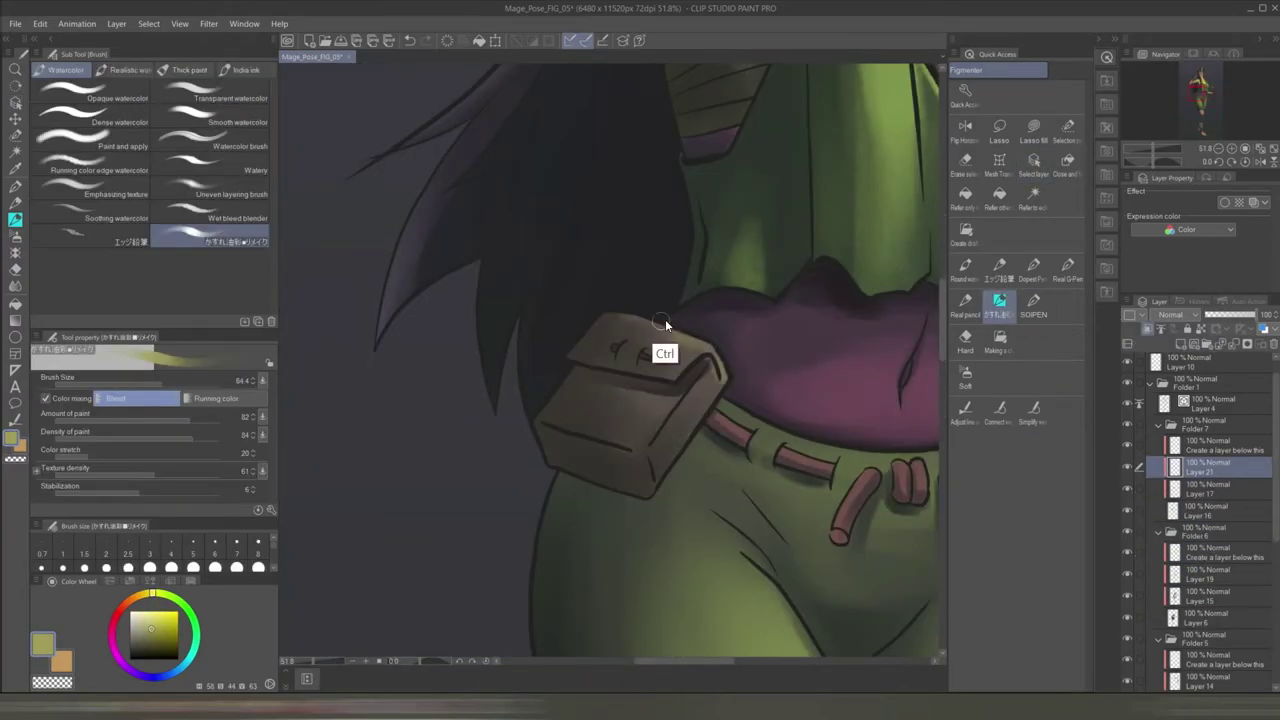
- Fill a new layer above the figure with black and set its blending mode to Color to check the values in greyscale
scroll(760, 450, down, 6)
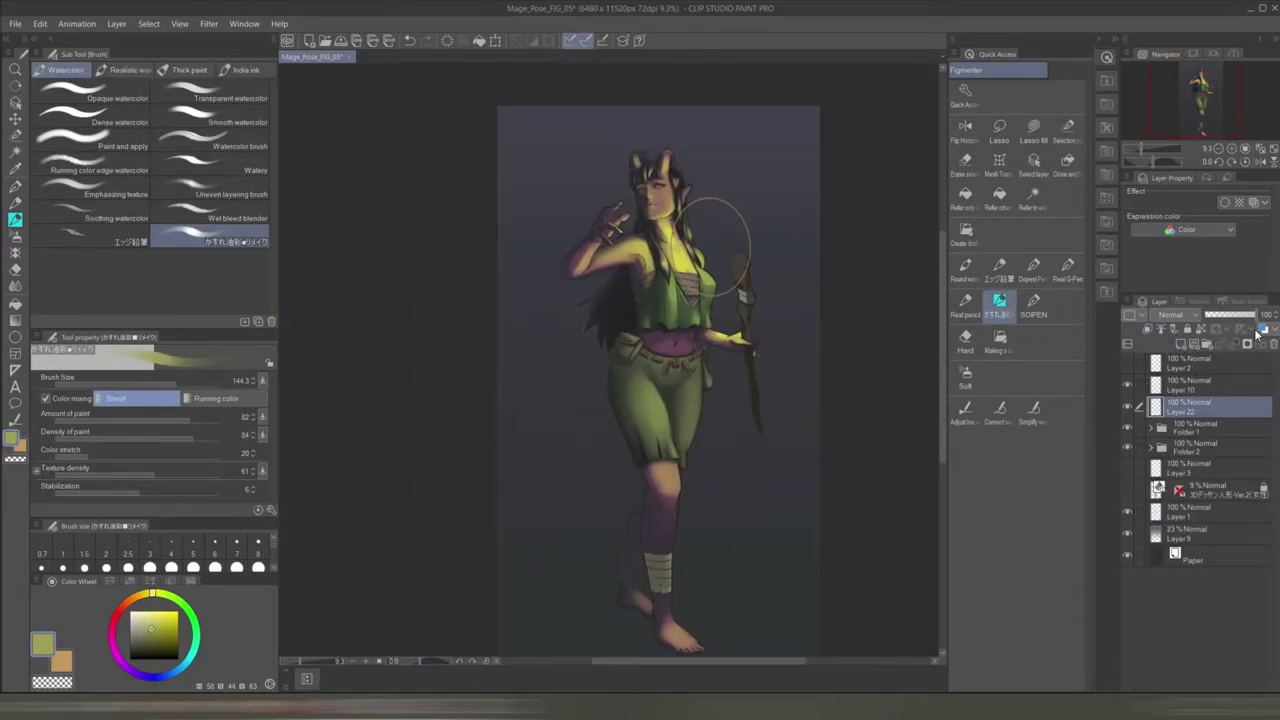
key(u)
scroll(640, 360, down, 1)
drag(680, 292, 677, 286)
click(1172, 315)
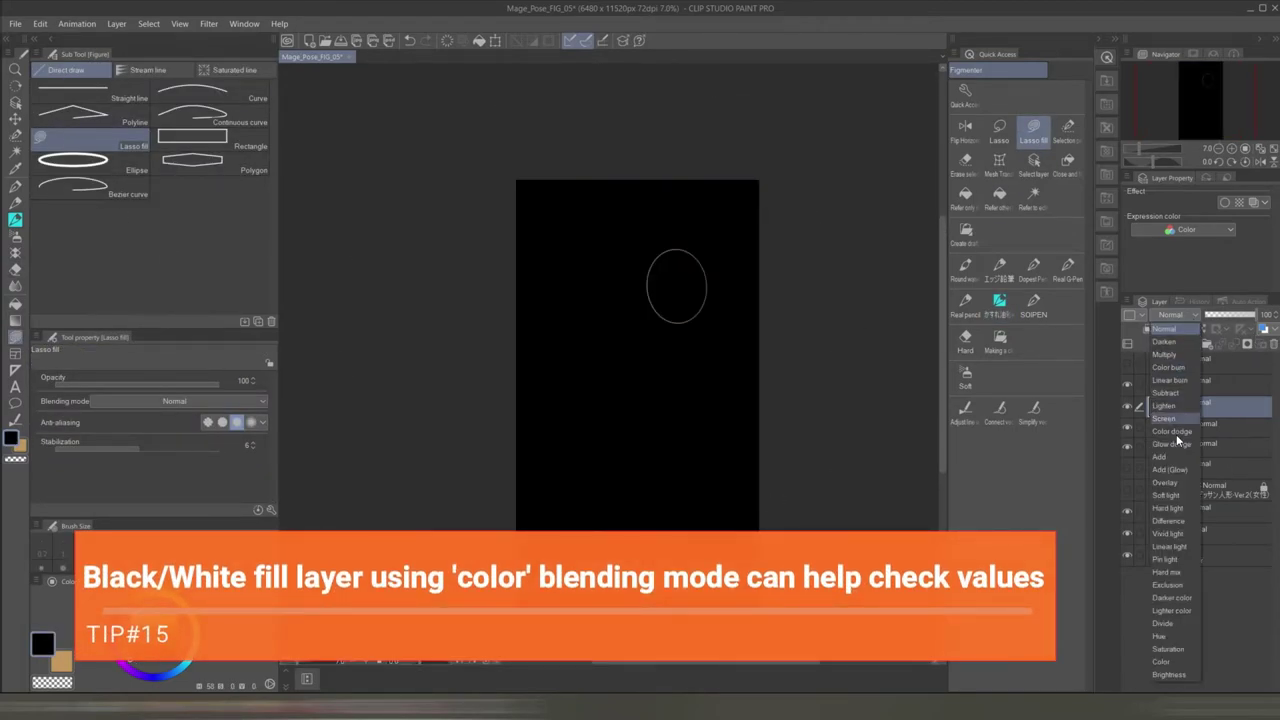
click(1175, 664)
scroll(733, 483, up, 2)
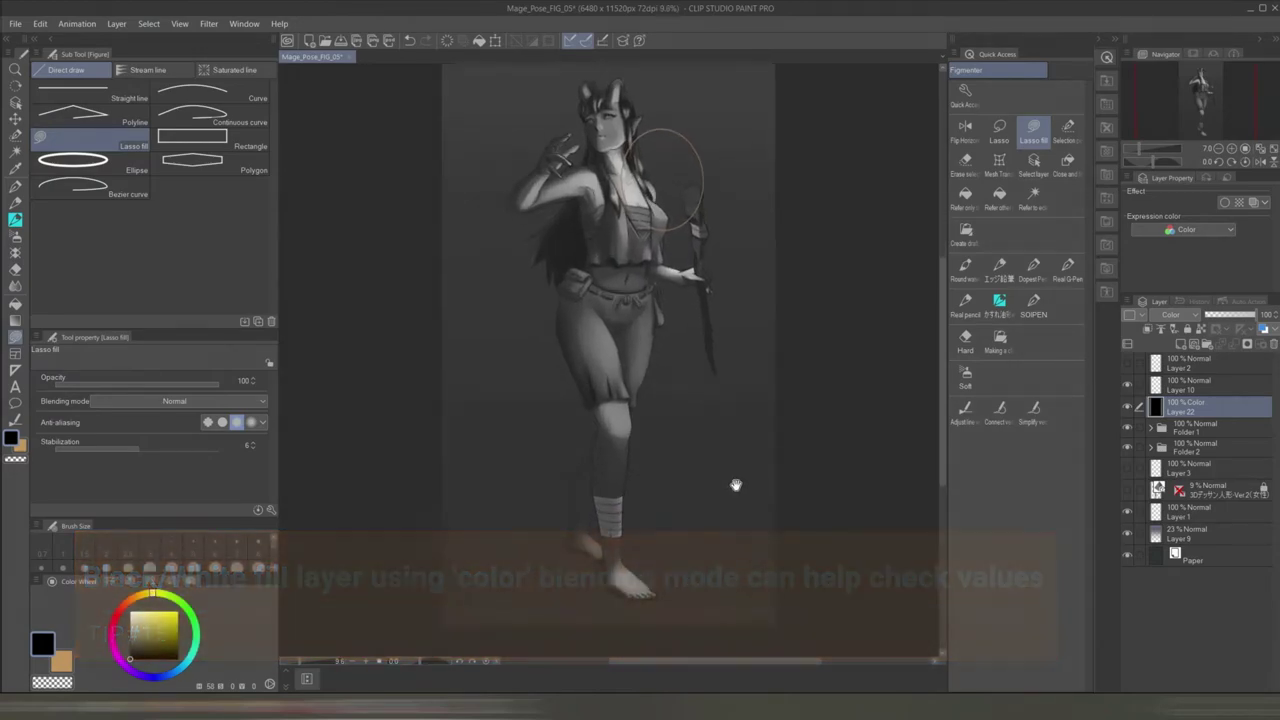
scroll(733, 483, up, 2)
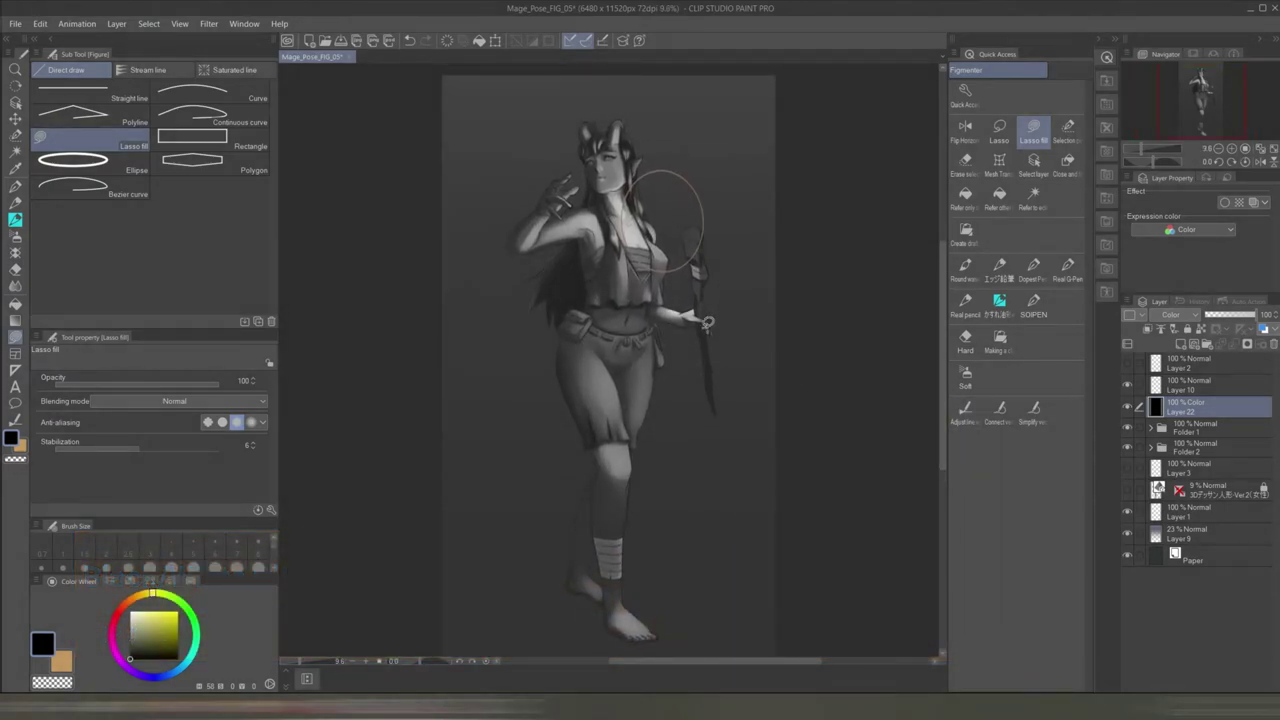
scroll(700, 421, down, 1)
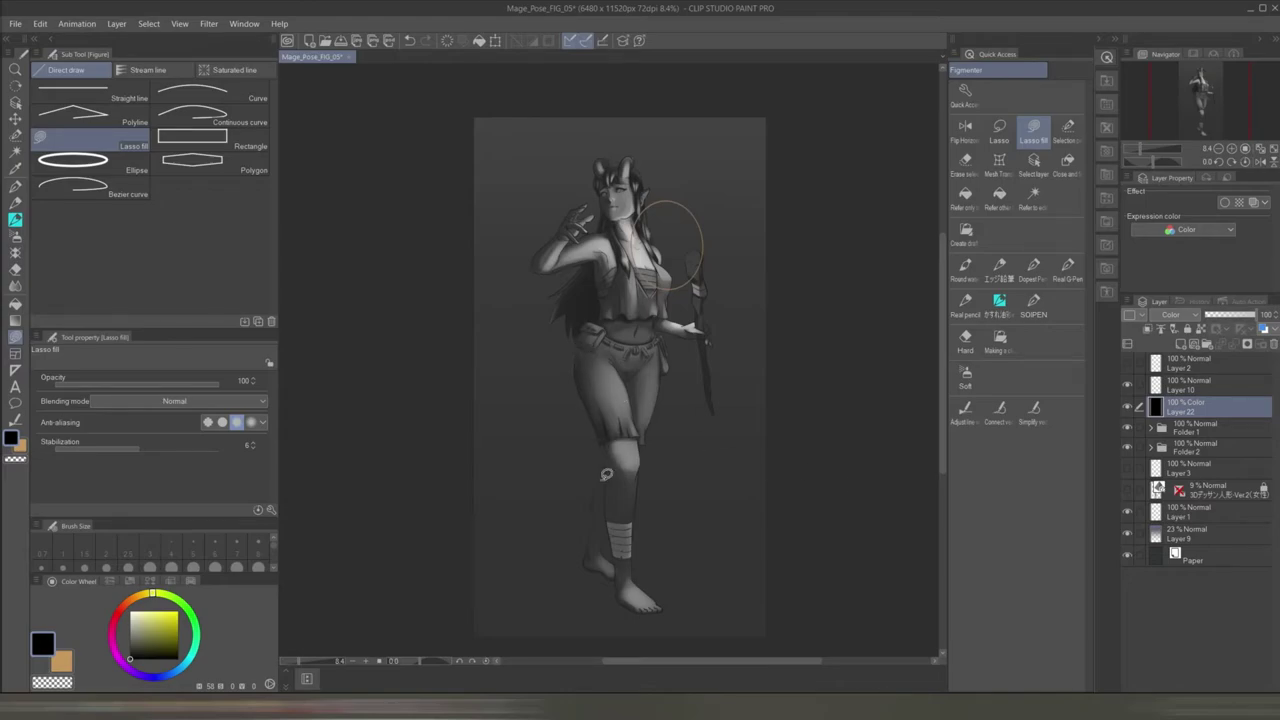
- Hide the black value-check layer and paint brighter yellow light around the neck, collarbone and shoulder on Layer 18
scroll(687, 407, up, 3)
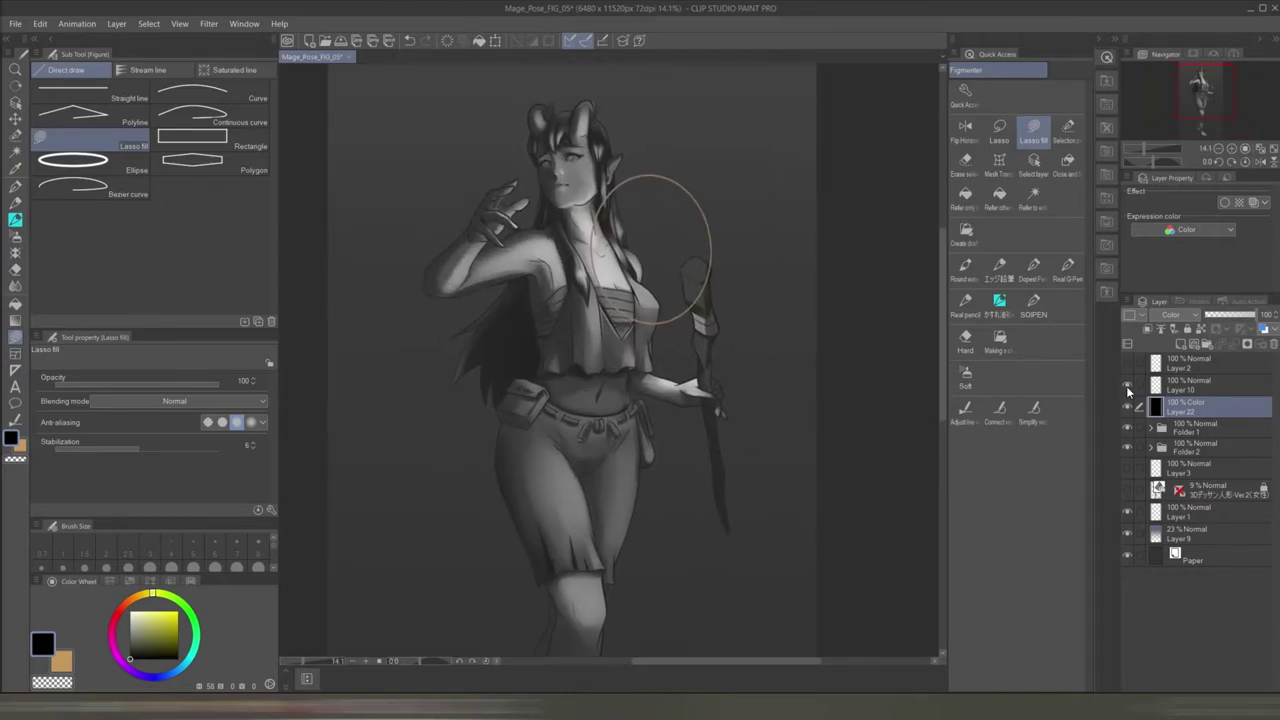
scroll(682, 459, up, 2)
ctrl+shift+click(700, 452)
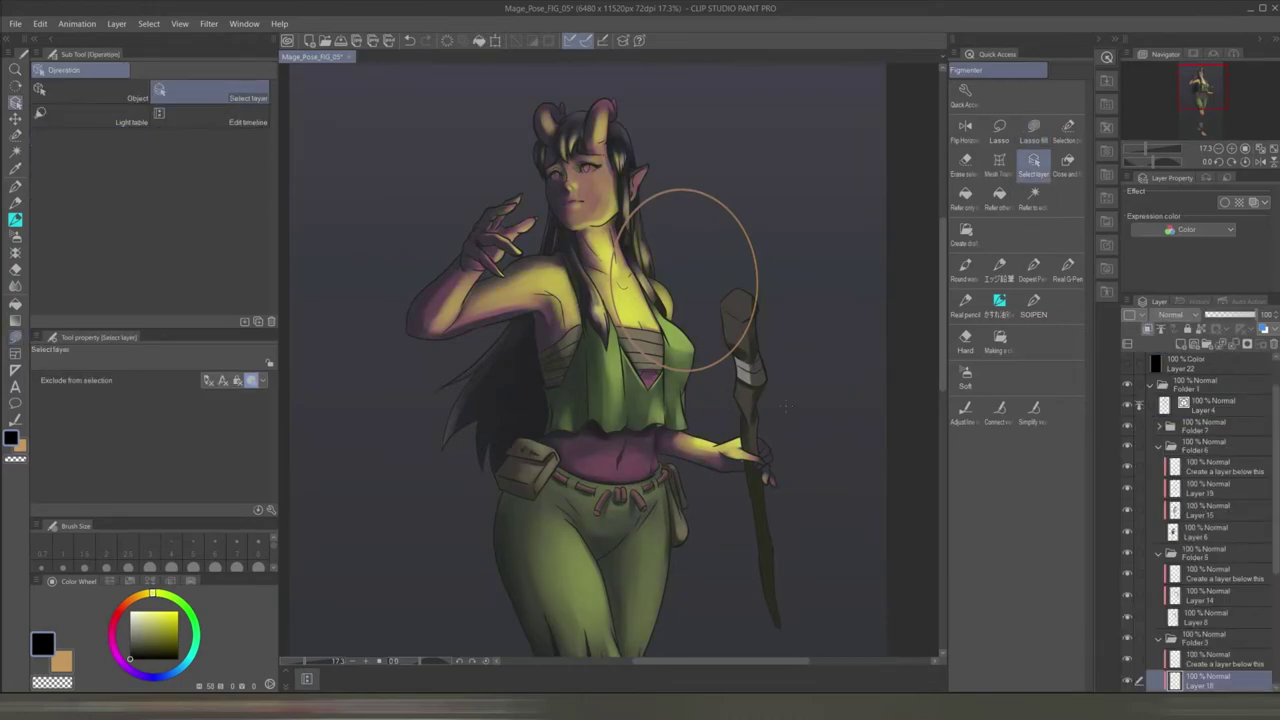
scroll(718, 445, up, 2)
scroll(718, 445, down, 4)
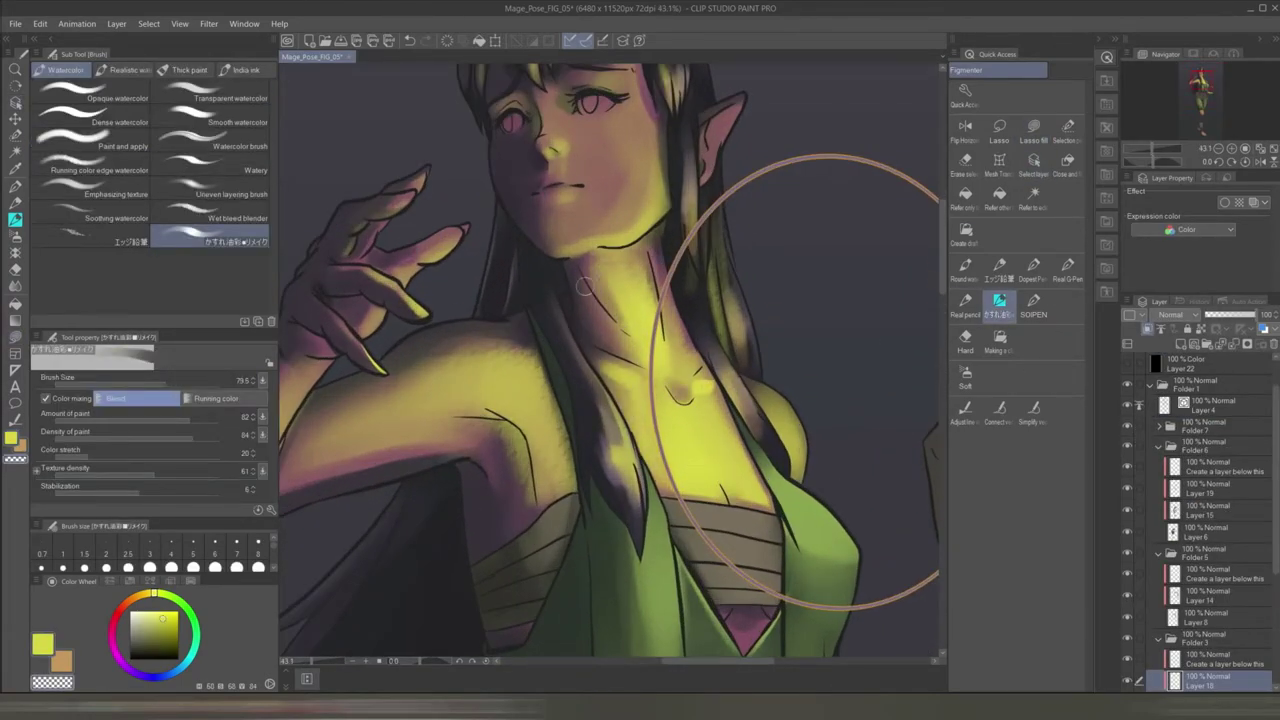
- Airbrush a red tint over the skin on a new layer beneath Layer 11 and compare the result at full-figure view
ctrl+shift+click(708, 308)
key(b)
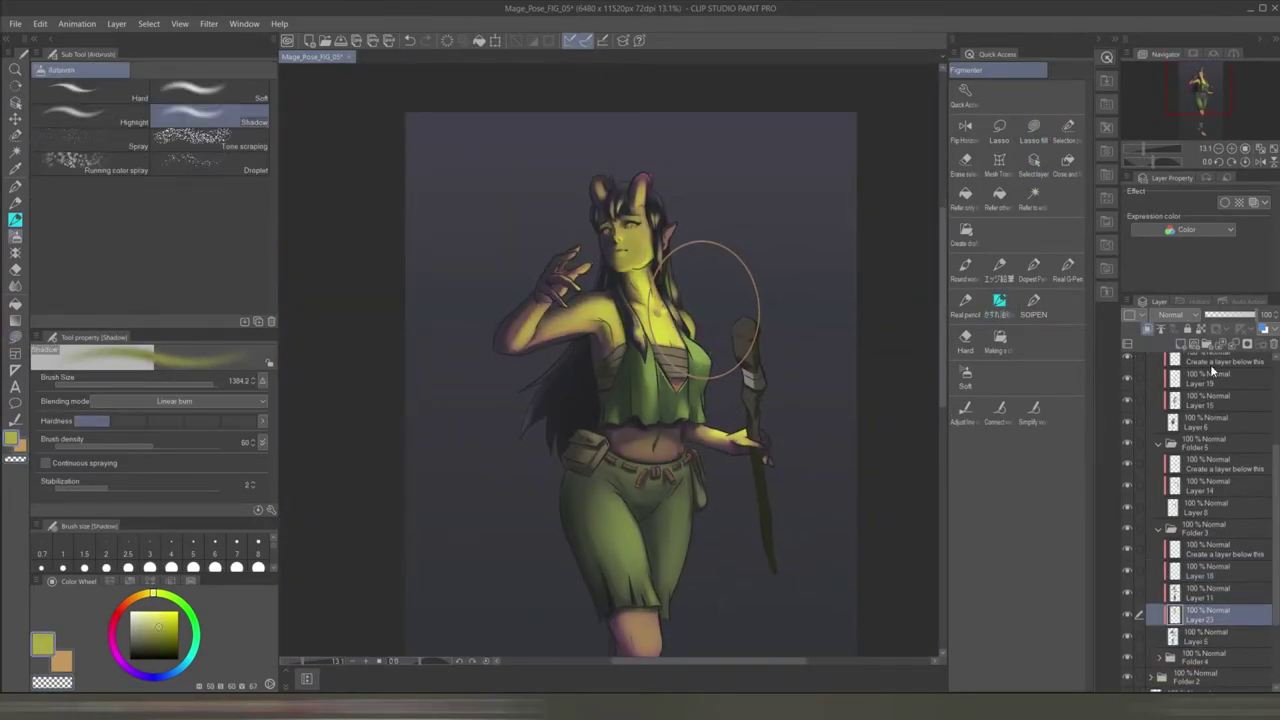
scroll(691, 506, up, 4)
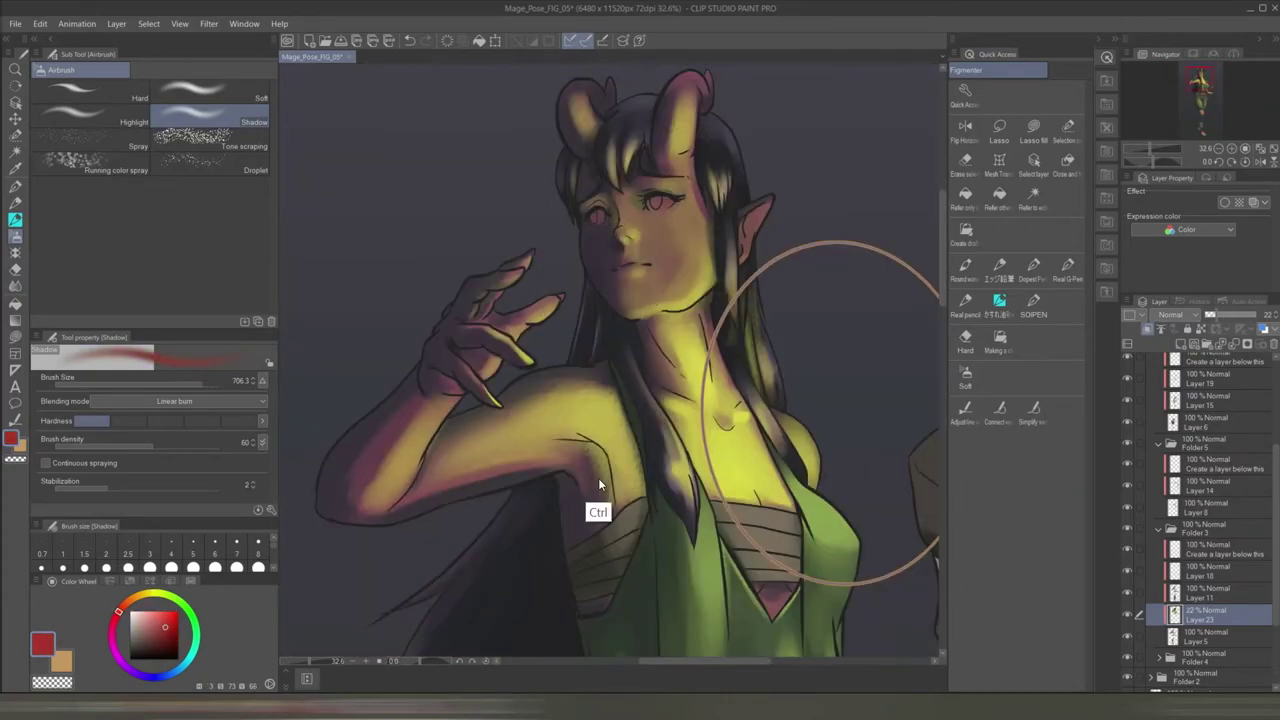
scroll(702, 244, down, 5)
alt+click(702, 244)
scroll(702, 244, up, 4)
scroll(810, 300, down, 4)
click(1125, 400)
click(1125, 400)
- Paint textured yellow light on the face, horn and neck with the かすれ油彩■リメイク brush on Layer 18
scroll(785, 490, up, 4)
click(999, 300)
scroll(795, 481, down, 4)
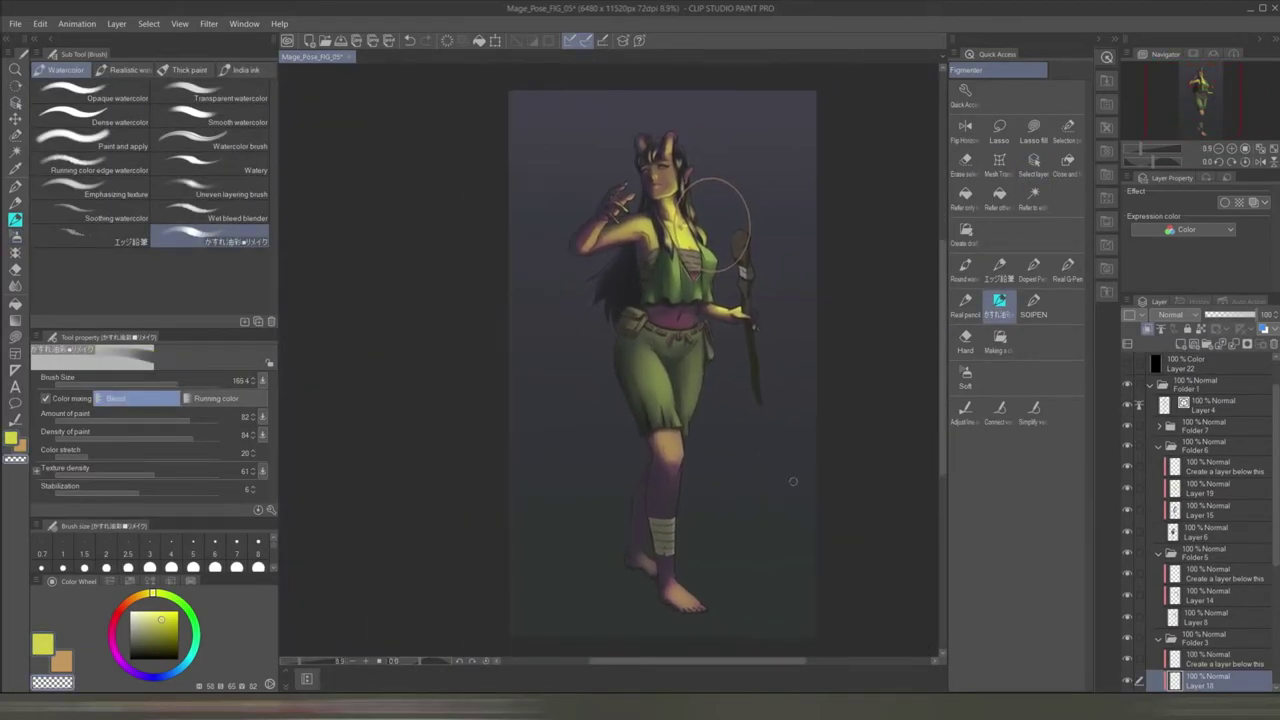
scroll(737, 523, up, 7)
drag(615, 398, 645, 430)
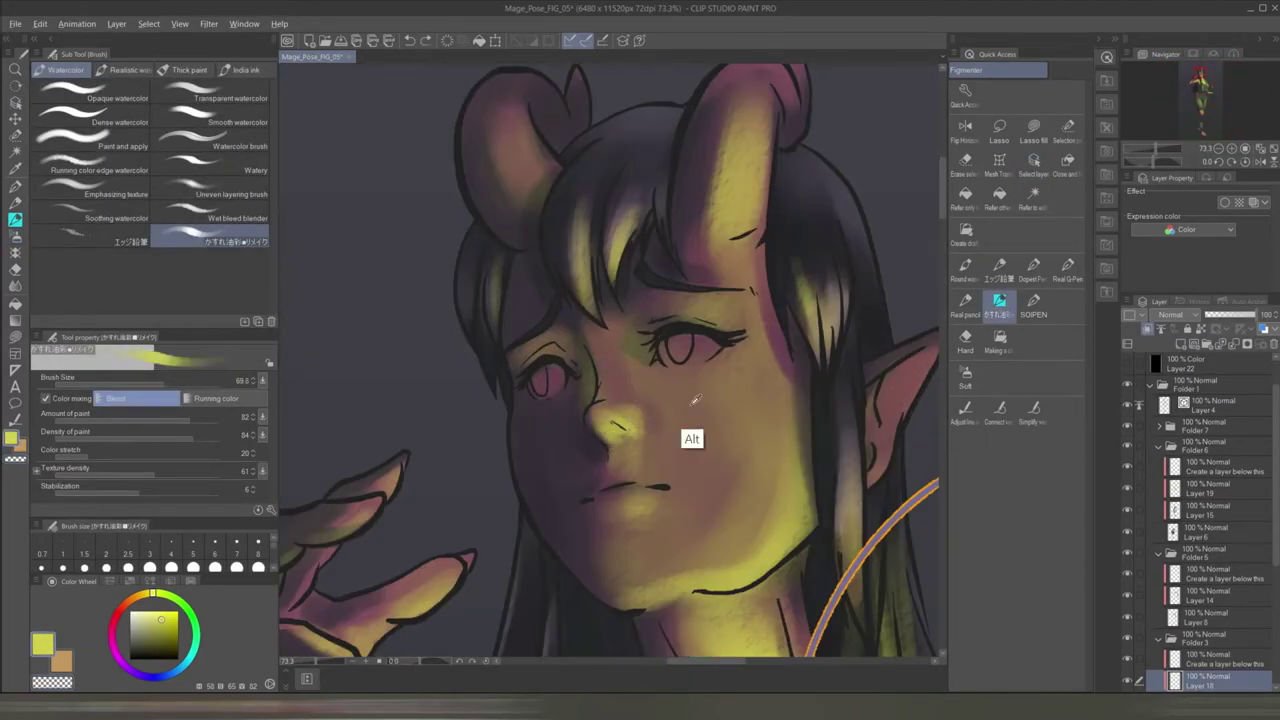
alt+click(668, 354)
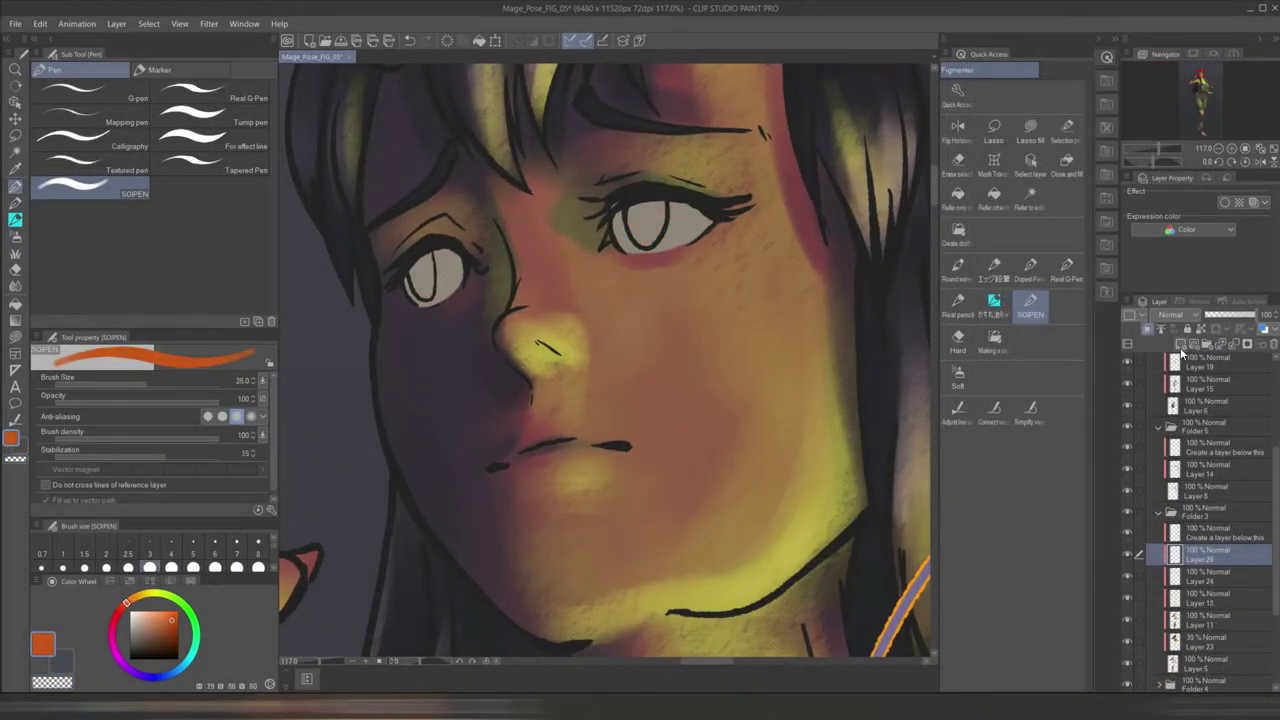
- Paint the irises orange with dark pupils using SOIPEN, and airbrush soft shadow over the eyes with the Shadow brush
alt+click(651, 213)
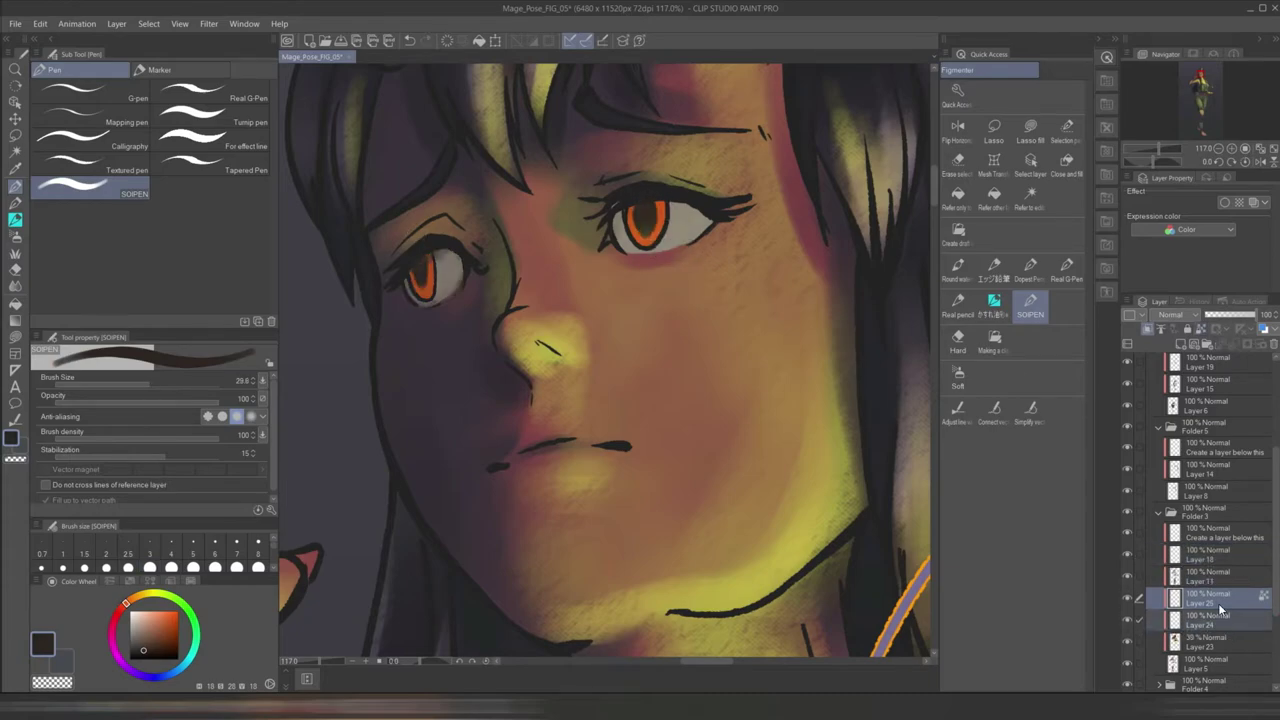
alt+click(414, 366)
key(b)
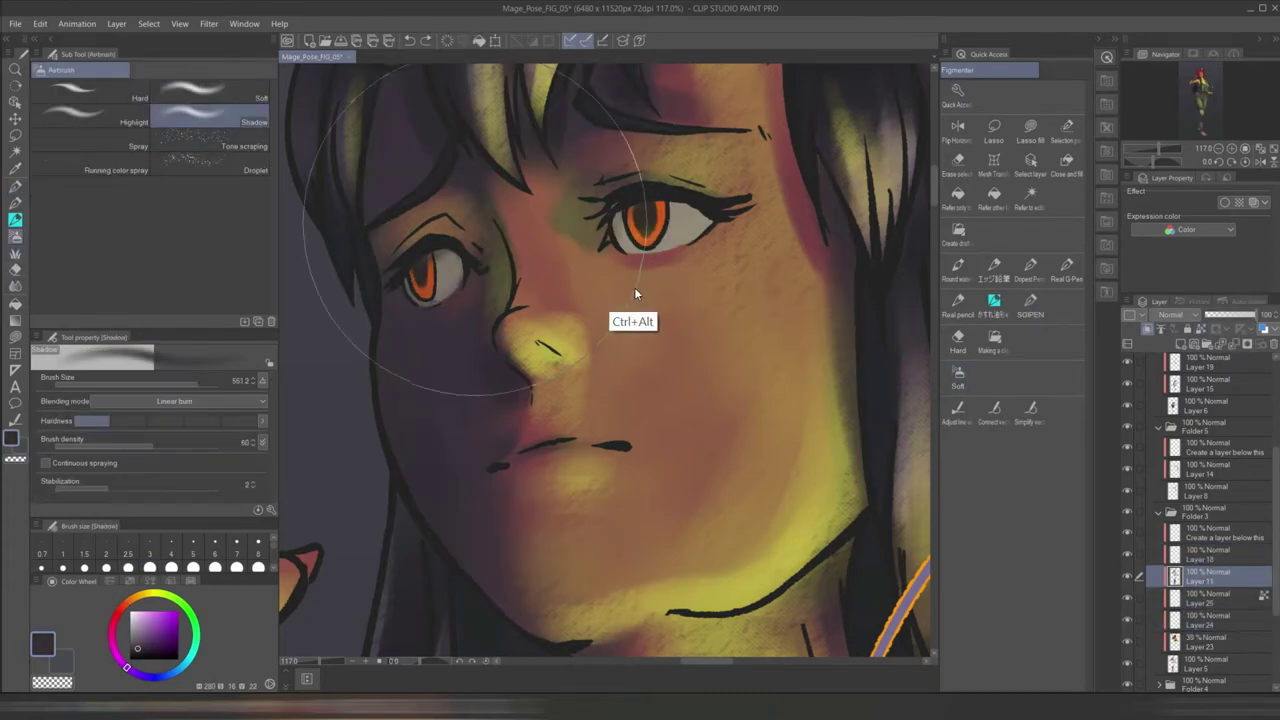
ctrl+click(688, 214)
- Draw bright yellow reflected light along the lower part of both eyes with SOIPEN
alt+click(799, 572)
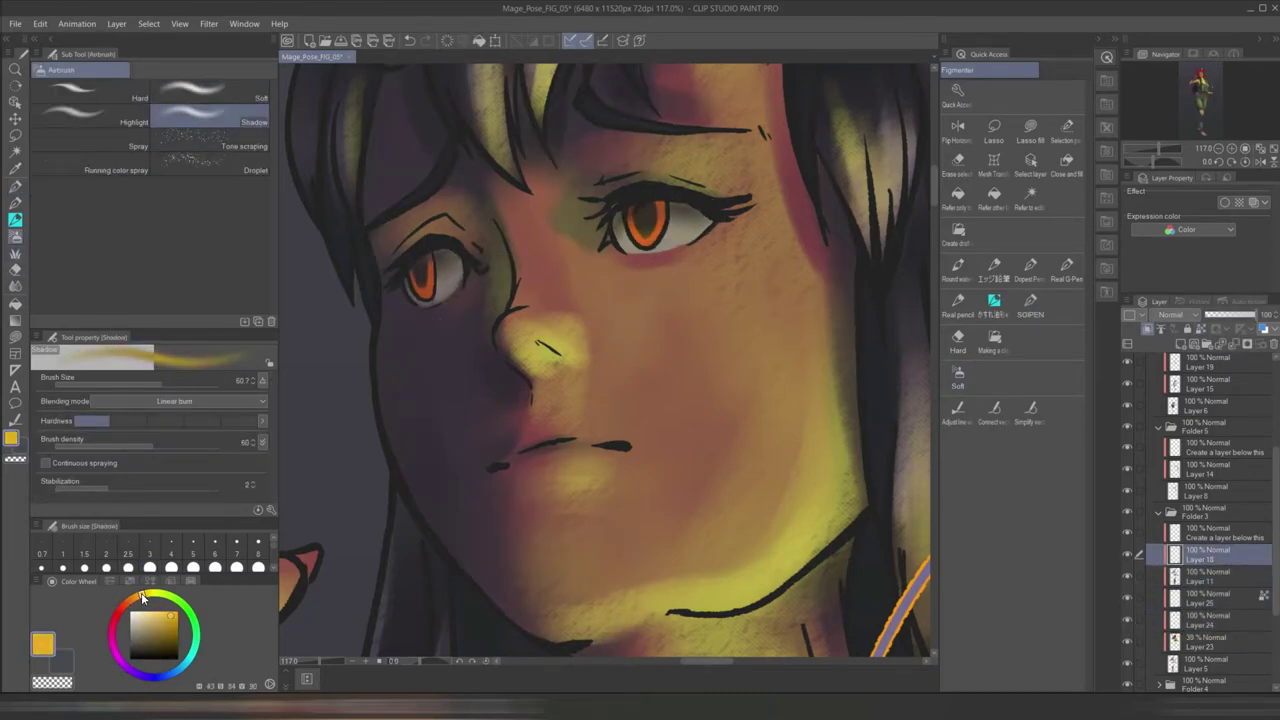
key(p)
scroll(1274, 478, up, 2)
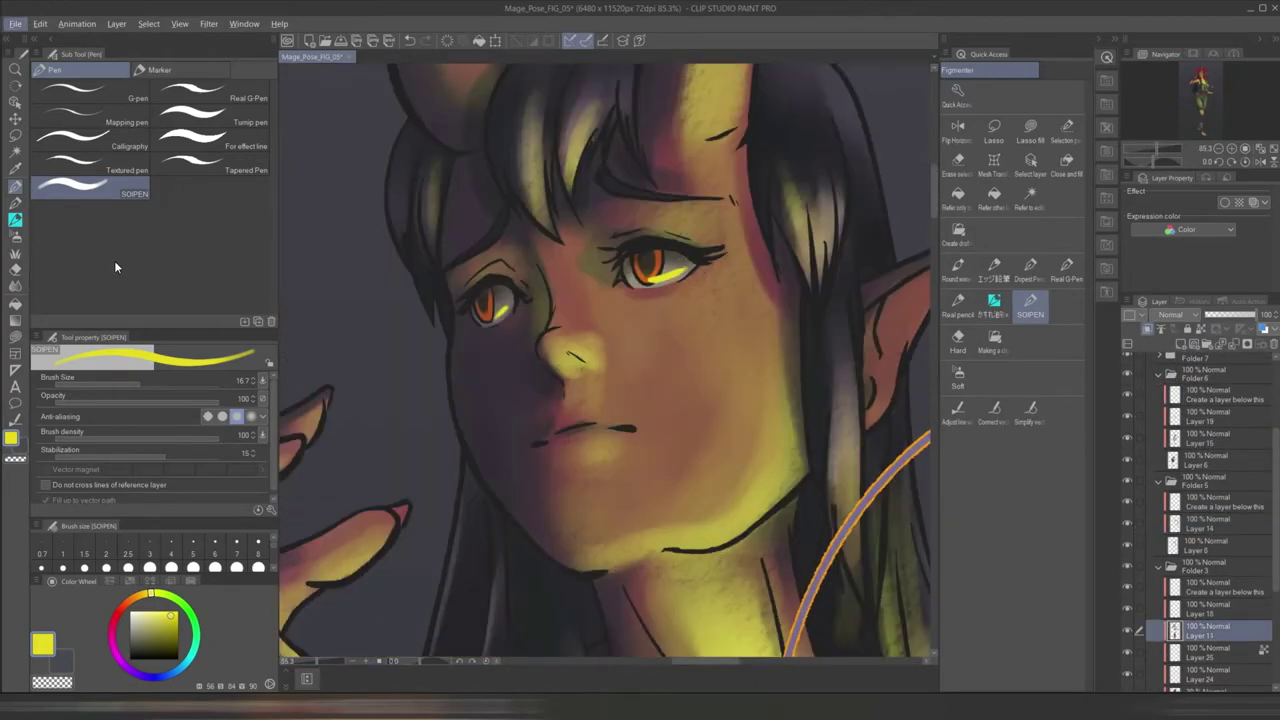
- Airbrush dark shadow over the eyes and add a yellow glow on a new layer with the Highlight airbrush
key(b)
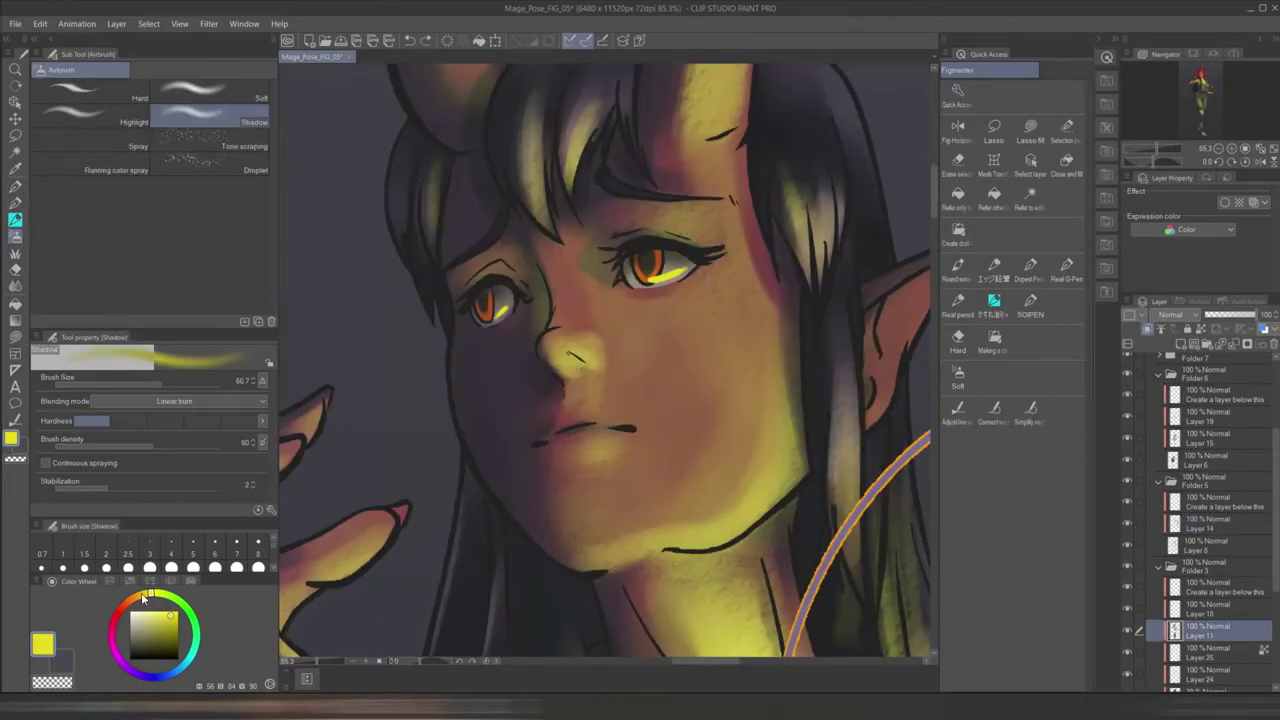
alt+click(691, 262)
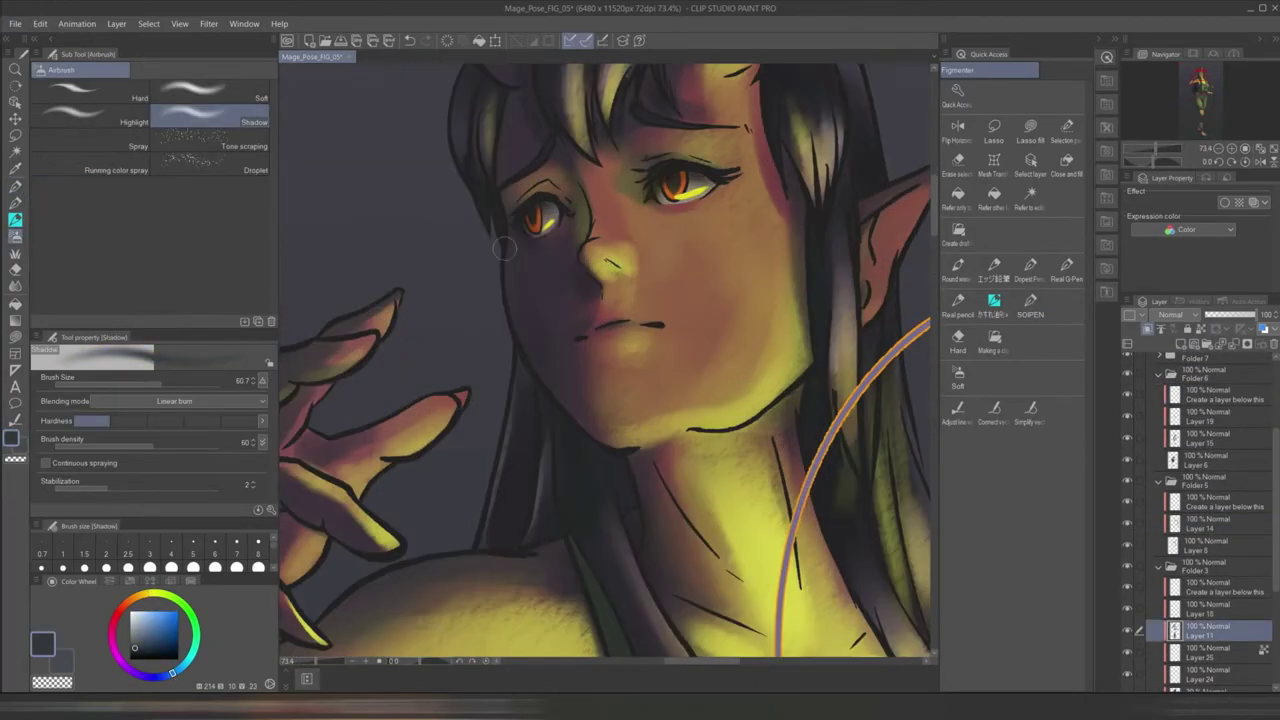
click(120, 120)
alt+click(686, 190)
key(ctrl+shift+n)
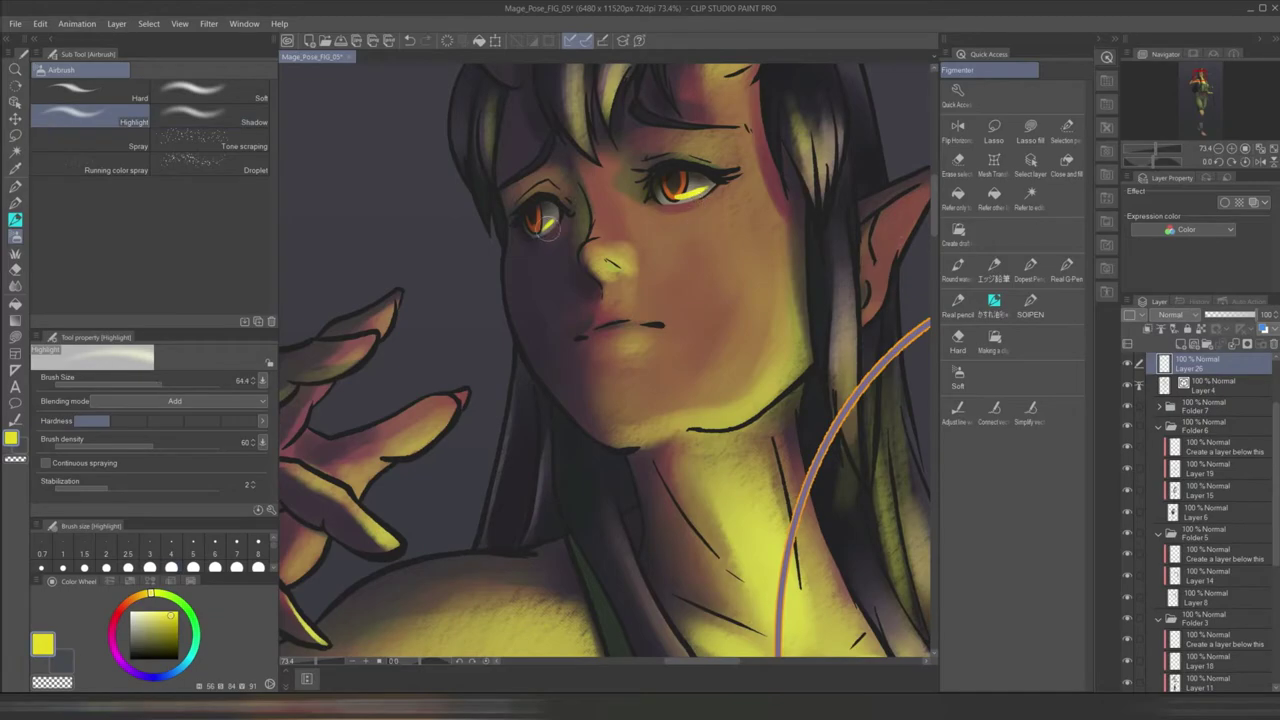
scroll(765, 290, down, 4)
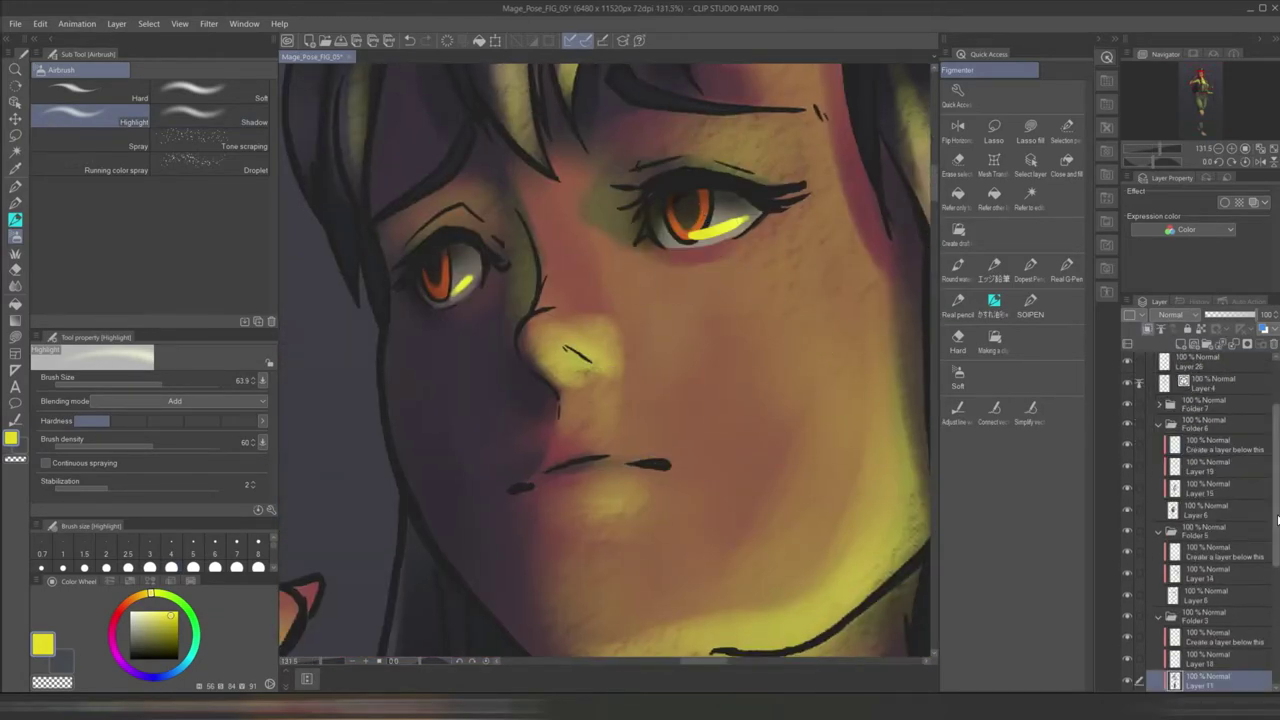
- Touch up the irises with bright orange in SOIPEN and refine the face's light with the かすれ油彩■リメイク brush
alt+click(698, 195)
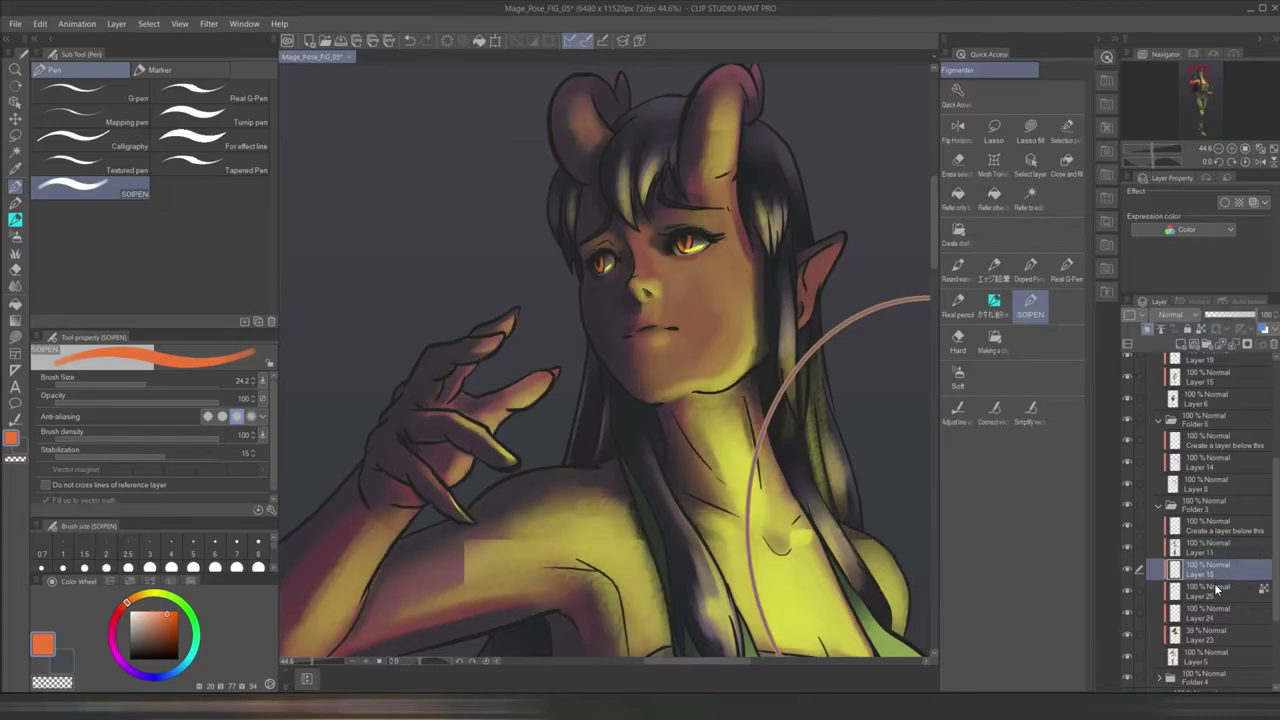
click(994, 300)
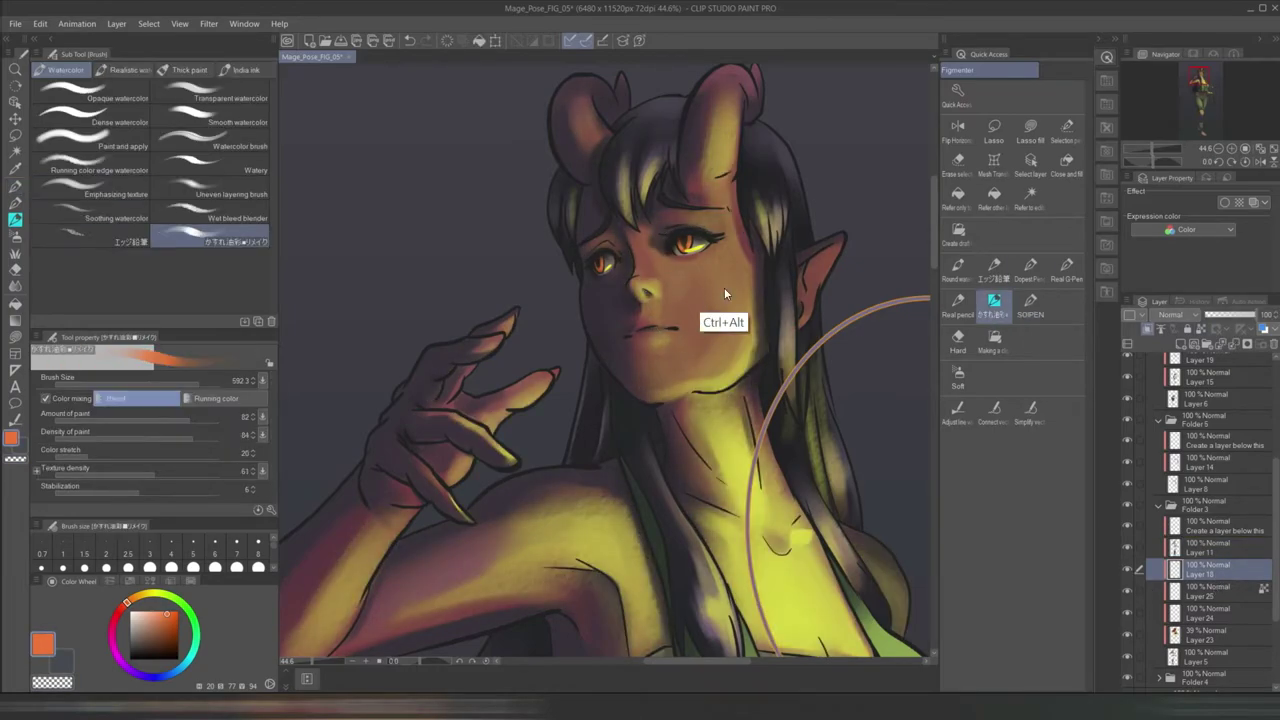
alt+click(716, 368)
ctrl+click(729, 466)
scroll(740, 371, down, 3)
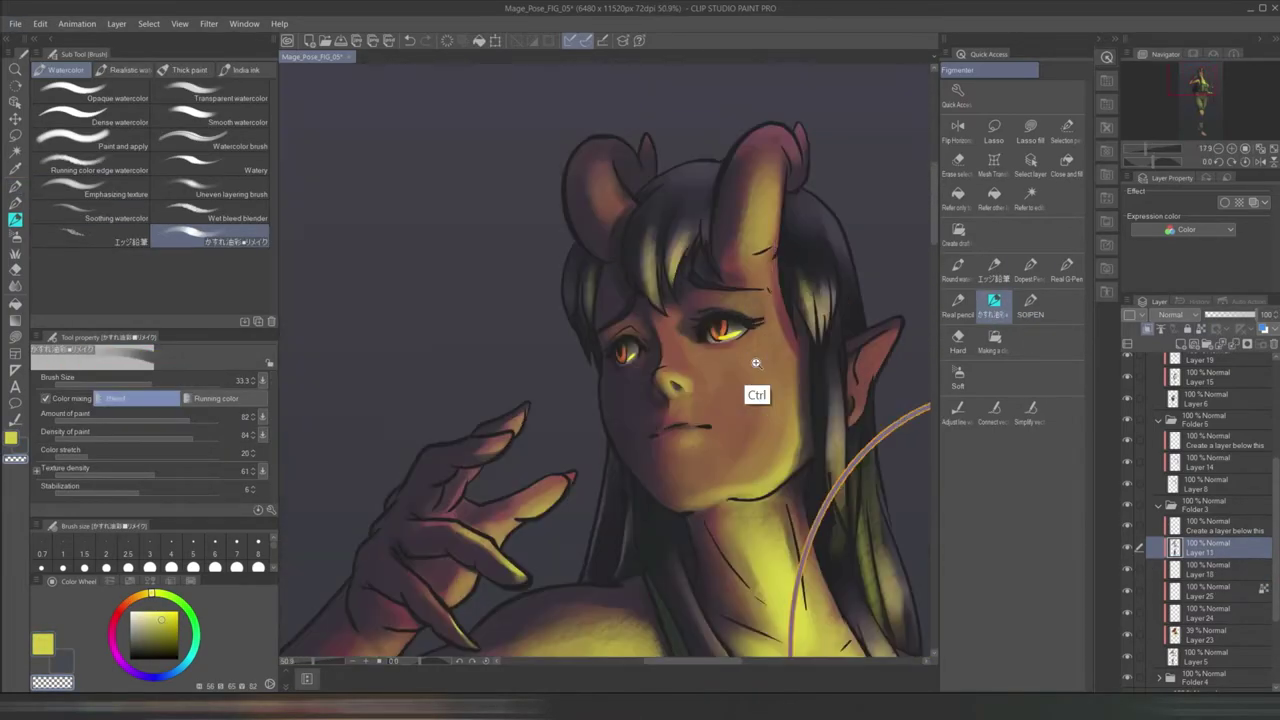
key(ctrl+shift+n)
scroll(682, 210, down, 4)
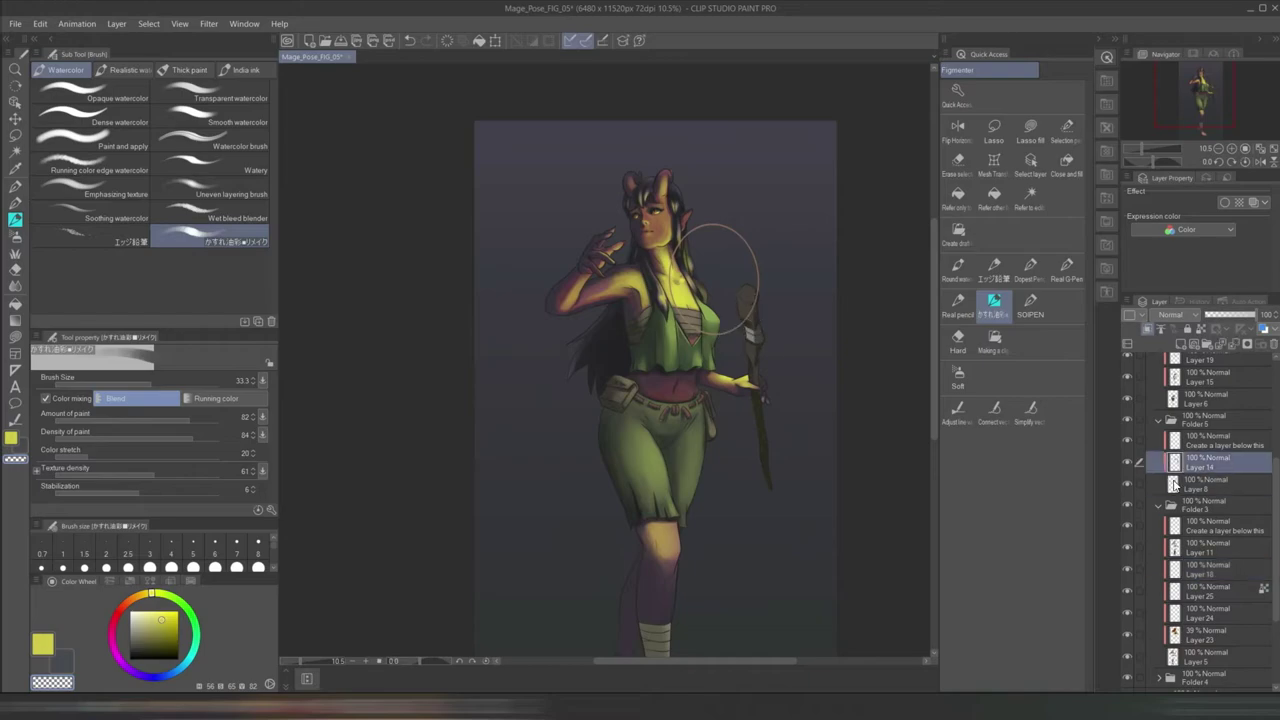
- Paint bright yellow light over the staff's upper part on a new layer with the かすれ油彩■リメイク brush
scroll(753, 299, up, 4)
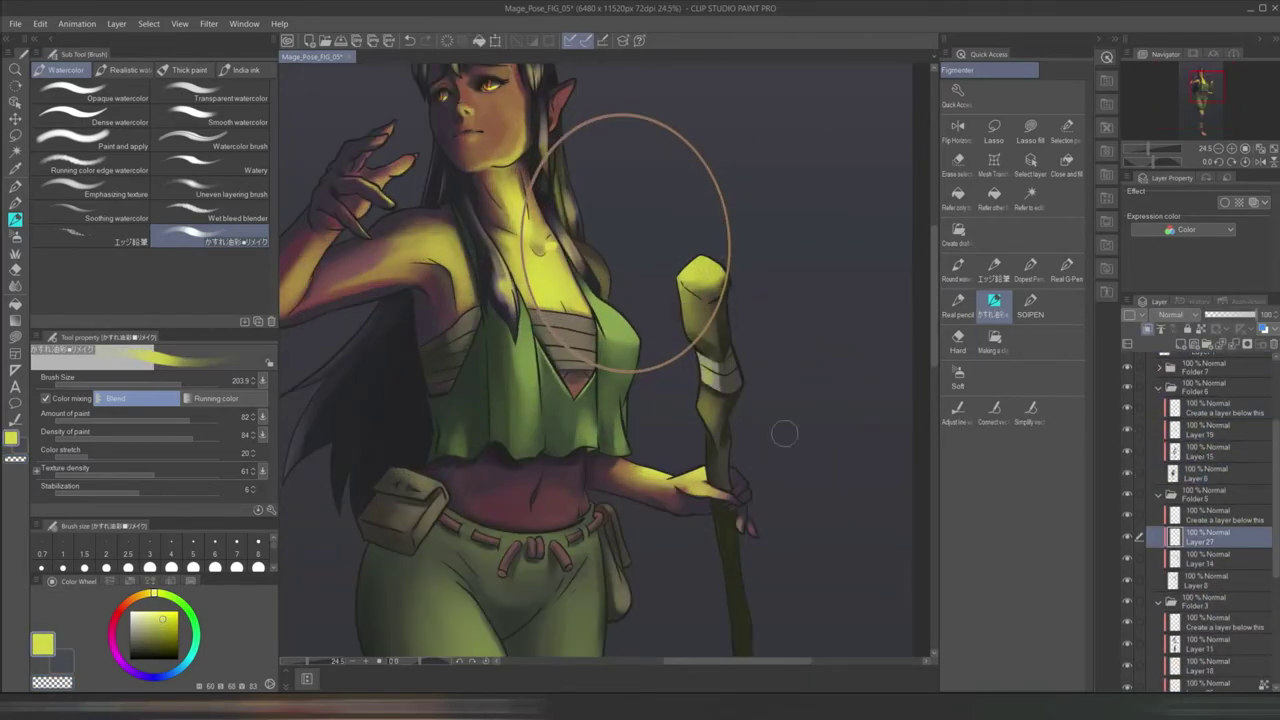
scroll(660, 300, down, 2)
scroll(752, 270, up, 4)
- Clean up the staff's outlines on vector Layer 4 with the Vector eraser
ctrl+shift+click(753, 243)
key(e)
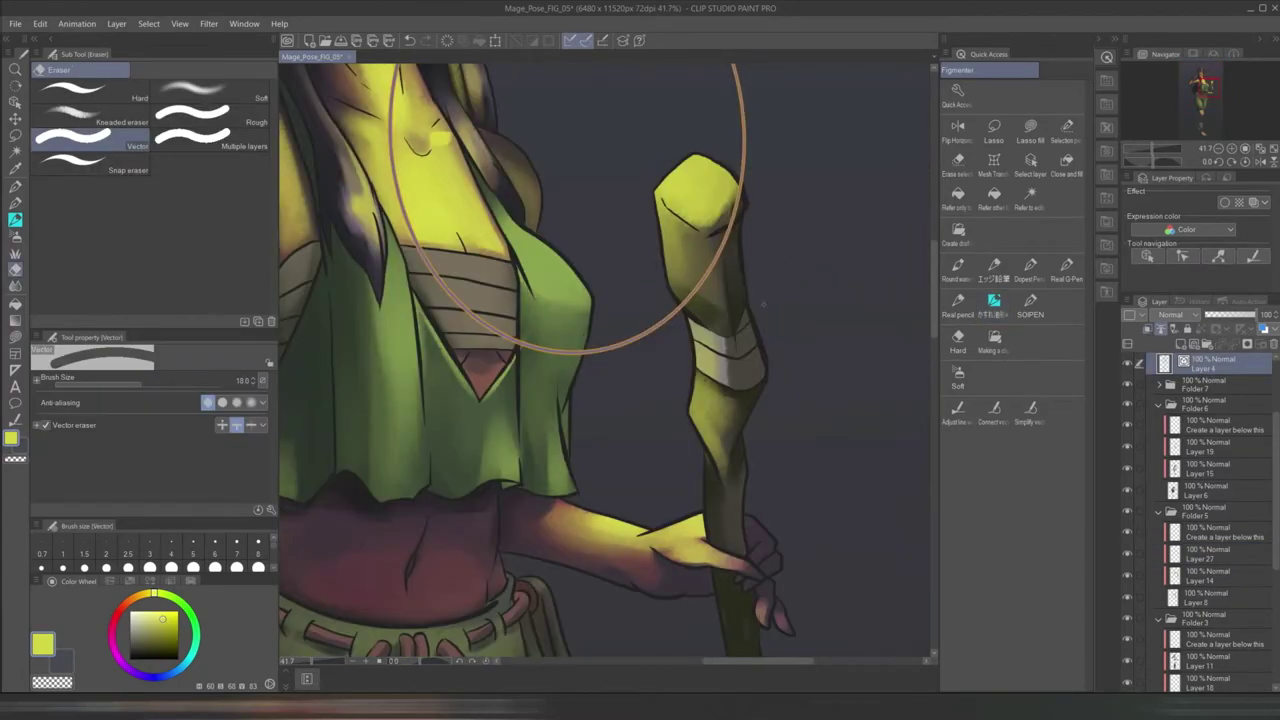
scroll(773, 197, up, 3)
ctrl+shift+click(773, 197)
scroll(773, 197, down, 3)
scroll(740, 300, up, 2)
scroll(766, 394, down, 4)
drag(766, 394, 693, 317)
scroll(693, 317, up, 3)
- Blend sampled dark purple shadow and yellow light along the raised arm and shoulder with the かすれ油彩■リメイク brush
key(b)
ctrl+shift+click(722, 350)
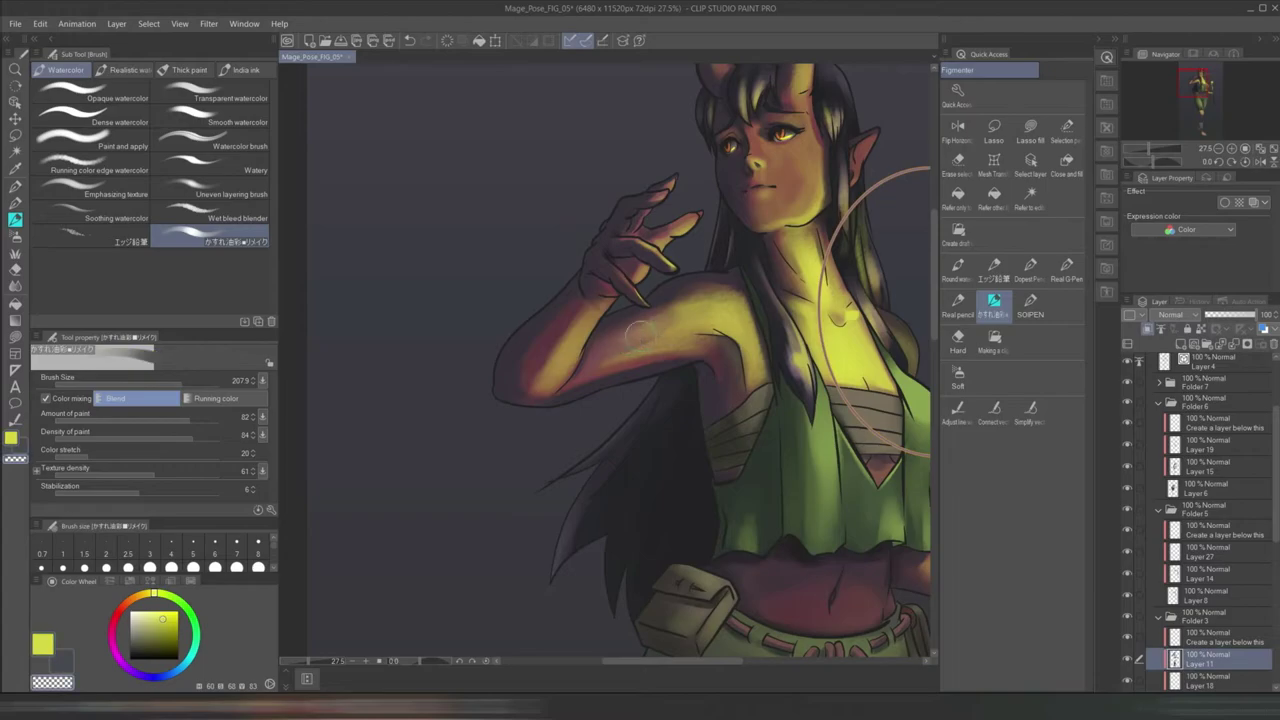
alt+click(750, 355)
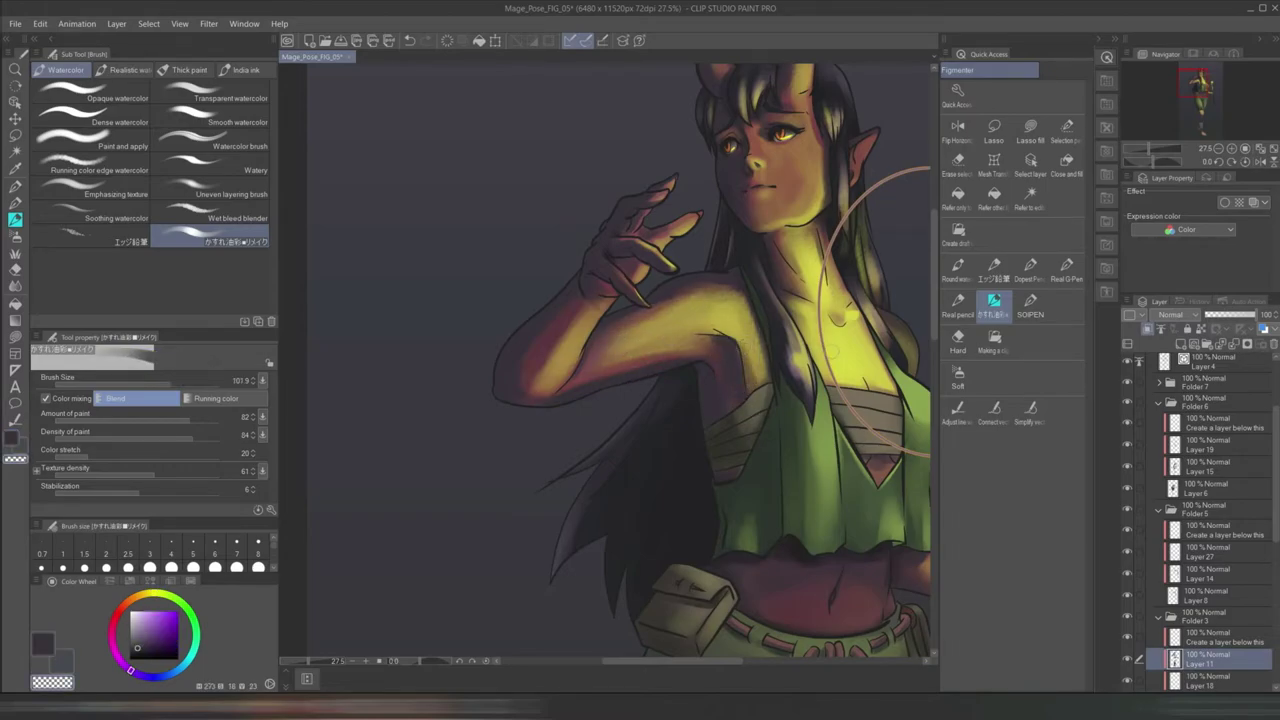
ctrl+shift+click(742, 347)
scroll(742, 347, up, 2)
alt+click(705, 357)
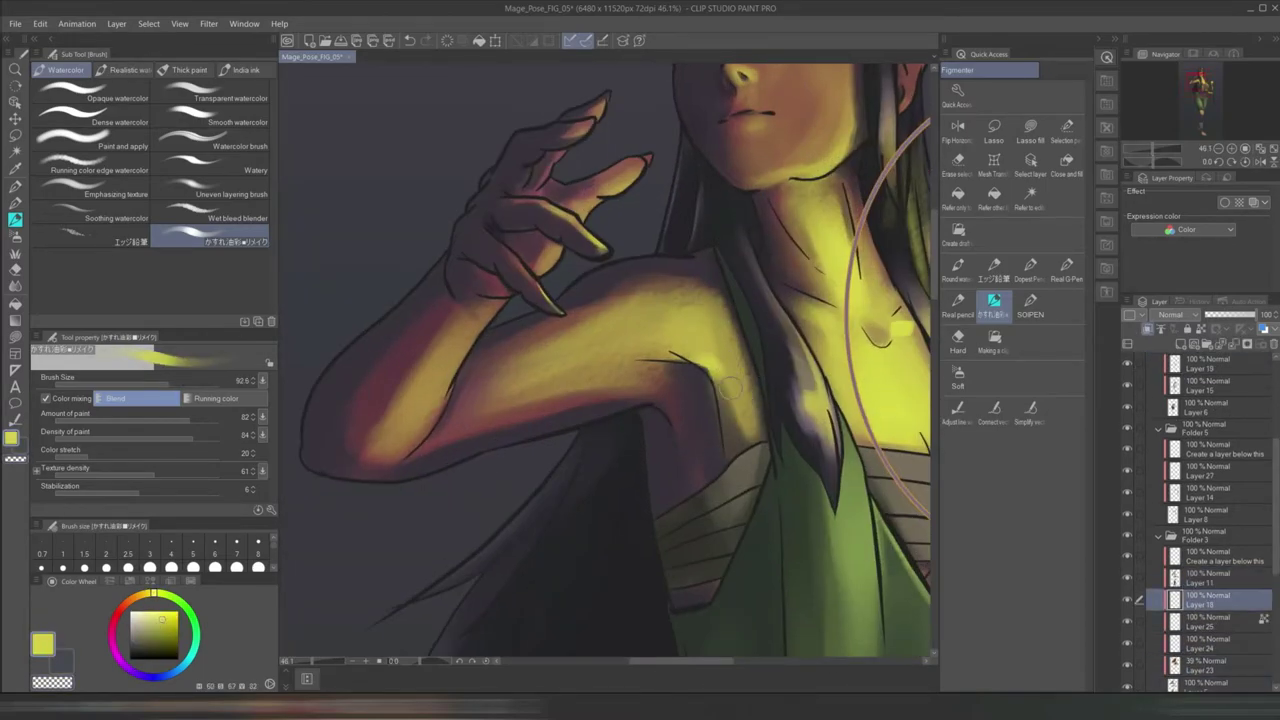
- Airbrush sampled dark purple shadow over the legs on Layer 11 with the Soft airbrush
scroll(705, 357, down, 4)
click(960, 378)
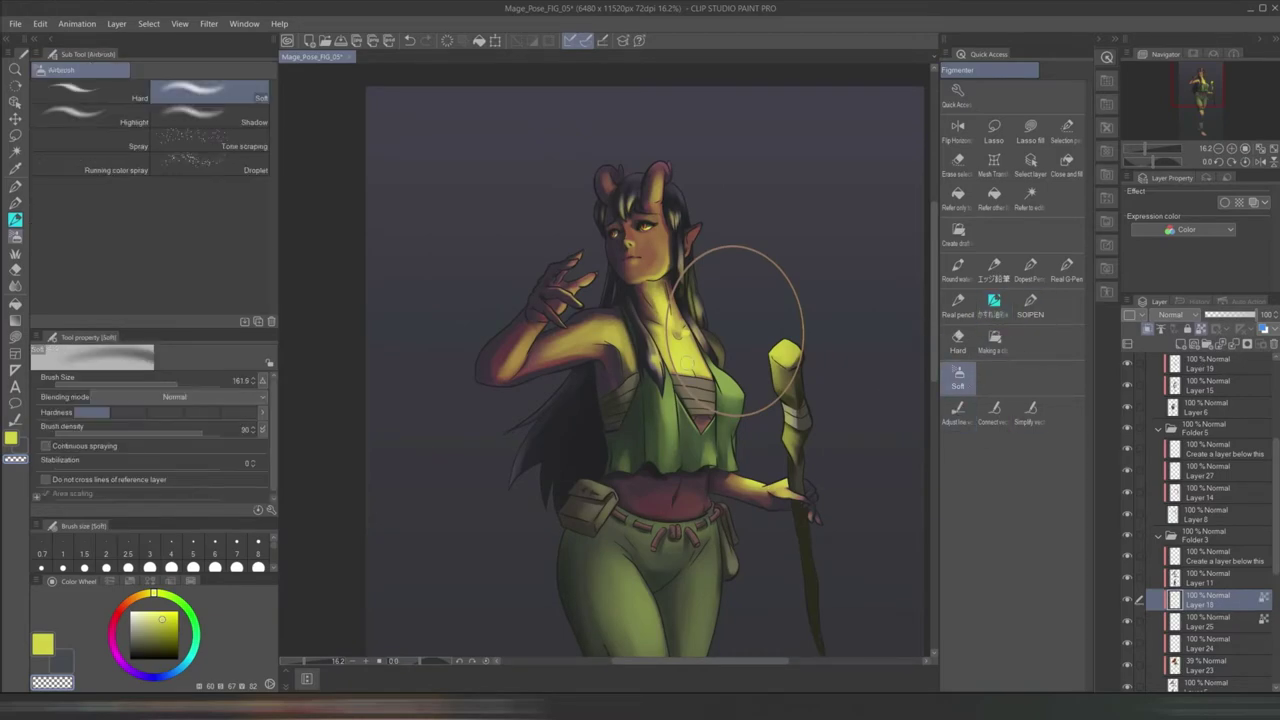
drag(726, 342, 705, 232)
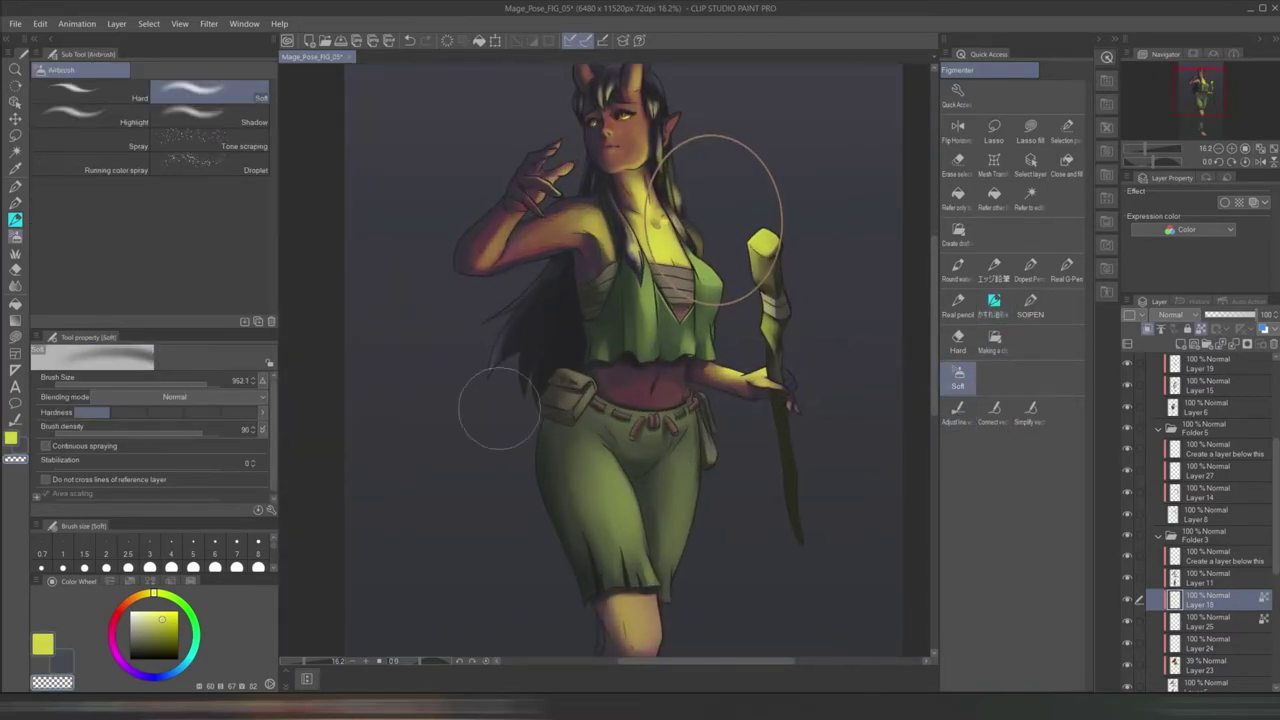
drag(737, 186, 740, 50)
scroll(771, 586, down, 3)
ctrl+shift+click(643, 414)
alt+click(643, 414)
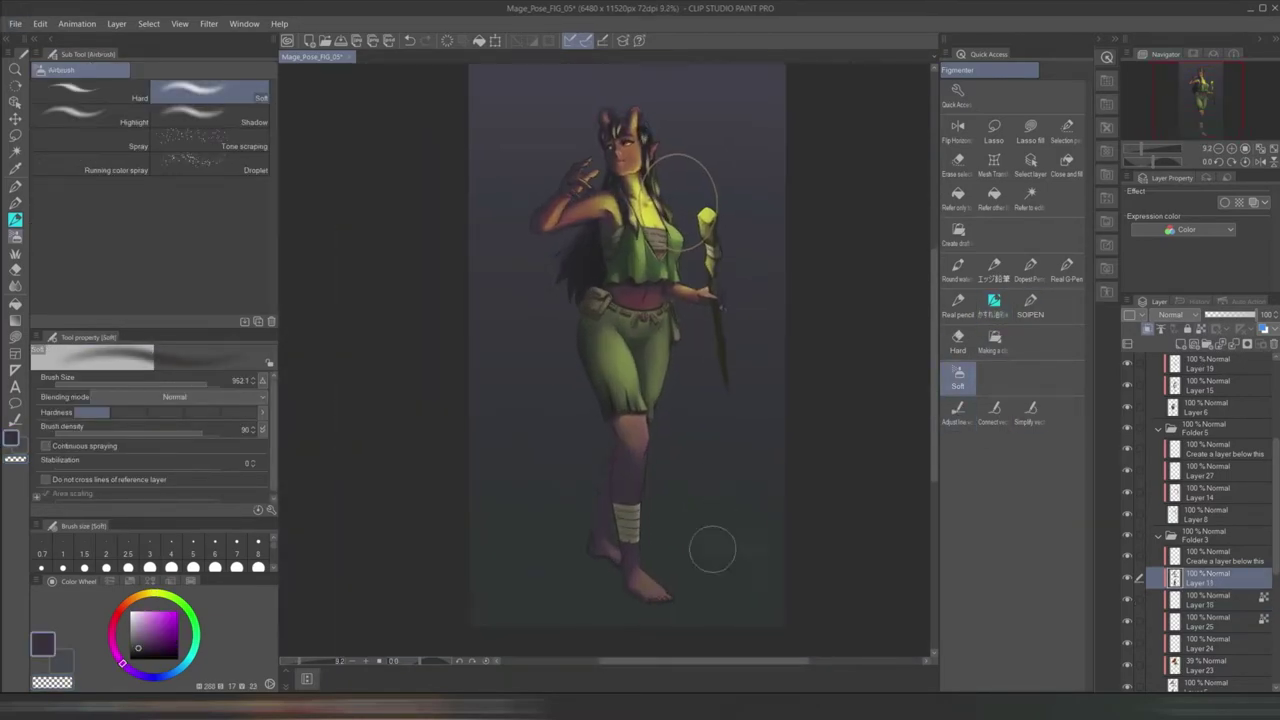
- Refine yellow light and dark shading on the raised hand's fingers with the かすれ油彩■リメイク brush, undoing the stray stroke
scroll(714, 523, up, 5)
alt+click(731, 457)
click(994, 300)
ctrl+shift+click(570, 322)
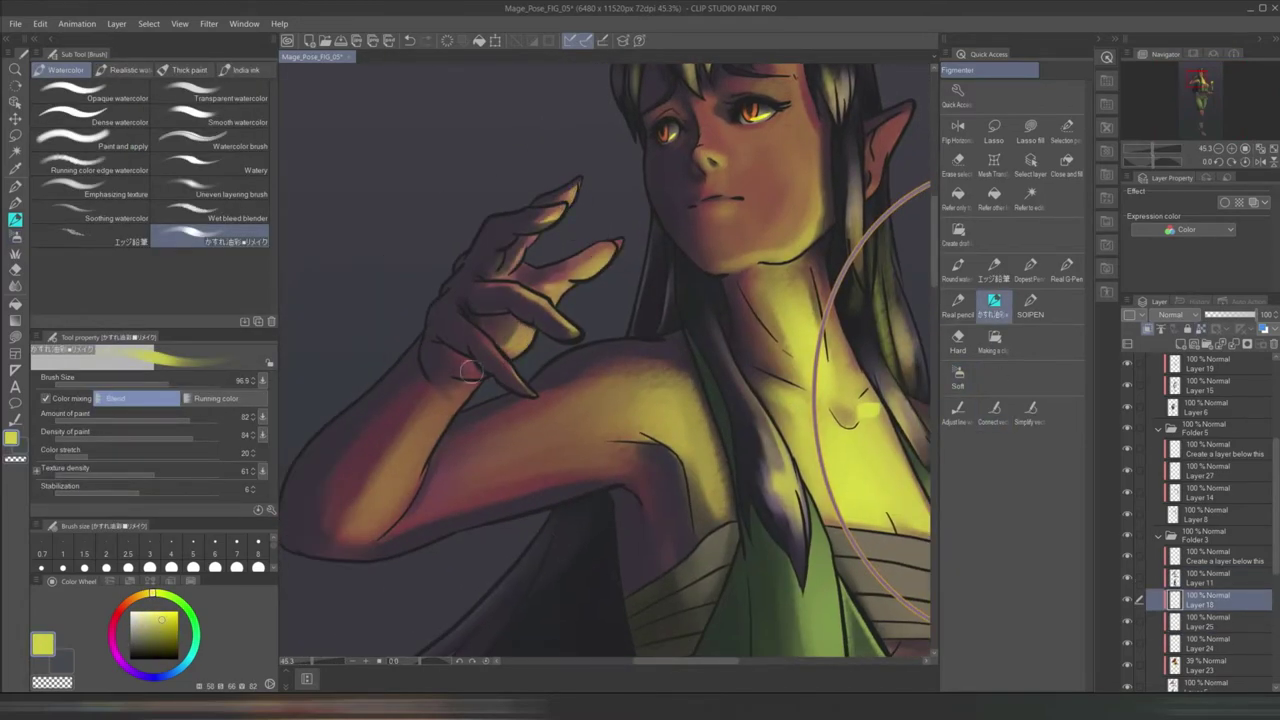
ctrl+shift+click(511, 300)
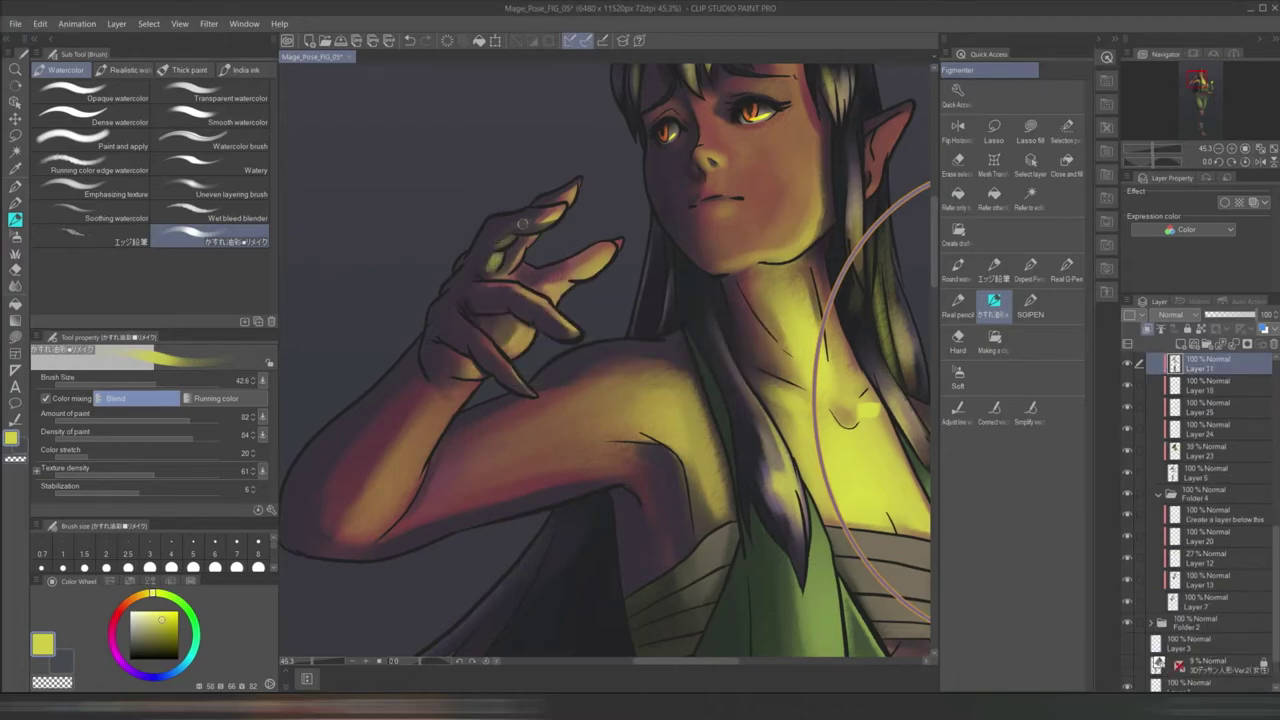
key(ctrl+z)
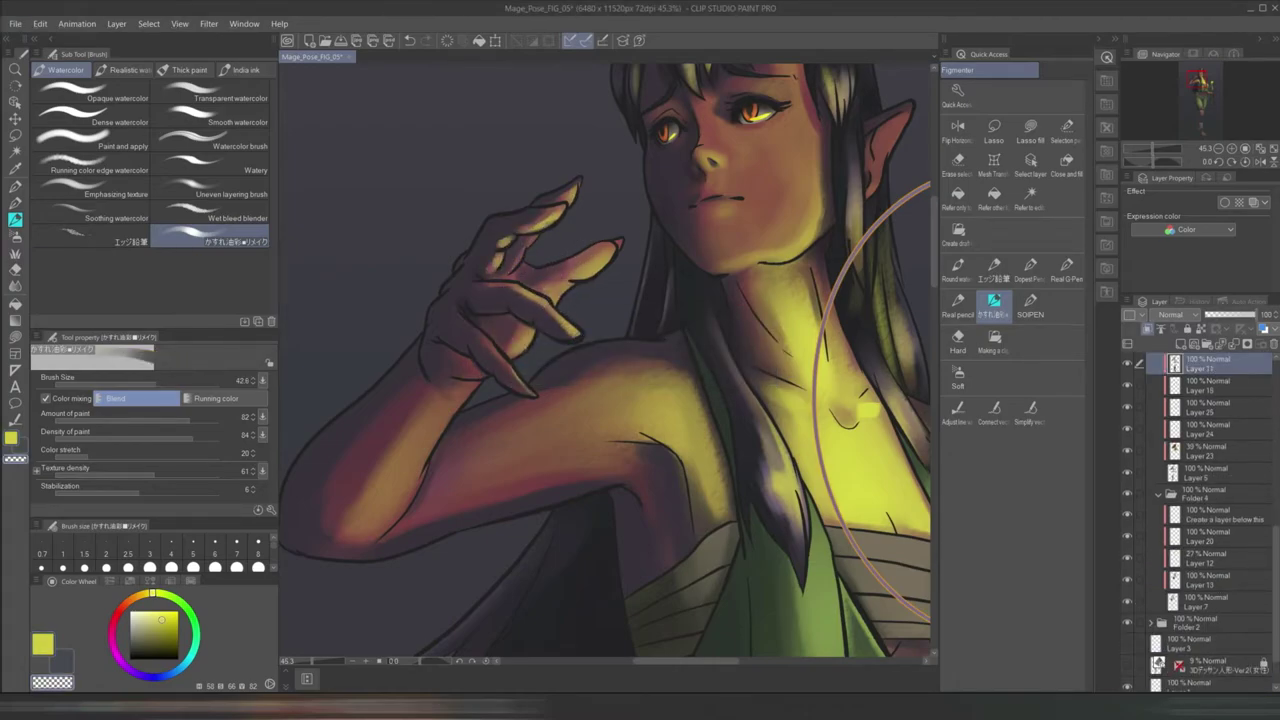
drag(454, 326, 430, 326)
alt+click(430, 326)
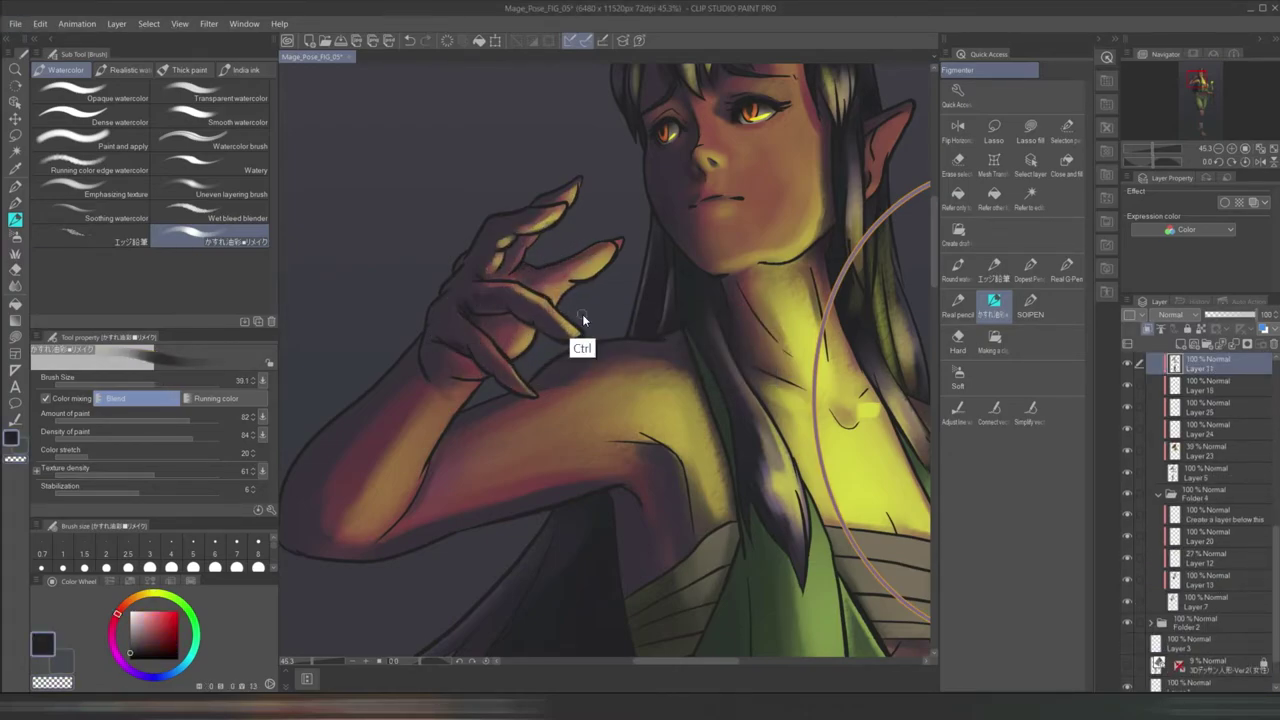
- Paint yellow light and dark shadow on the chest wraps on Layer 27, and merge it into Layer 14
scroll(576, 337, down, 5)
scroll(612, 262, up, 4)
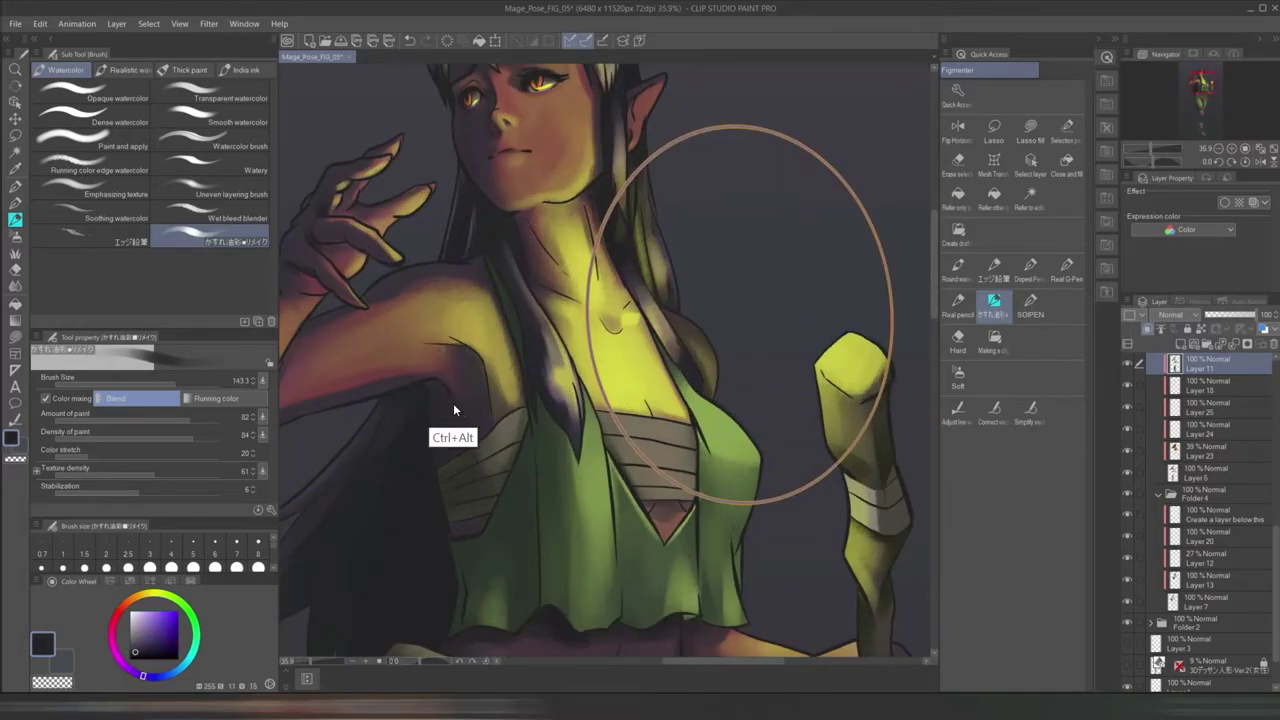
scroll(453, 410, up, 3)
alt+click(565, 345)
scroll(633, 363, down, 3)
alt+click(651, 257)
alt+click(522, 378)
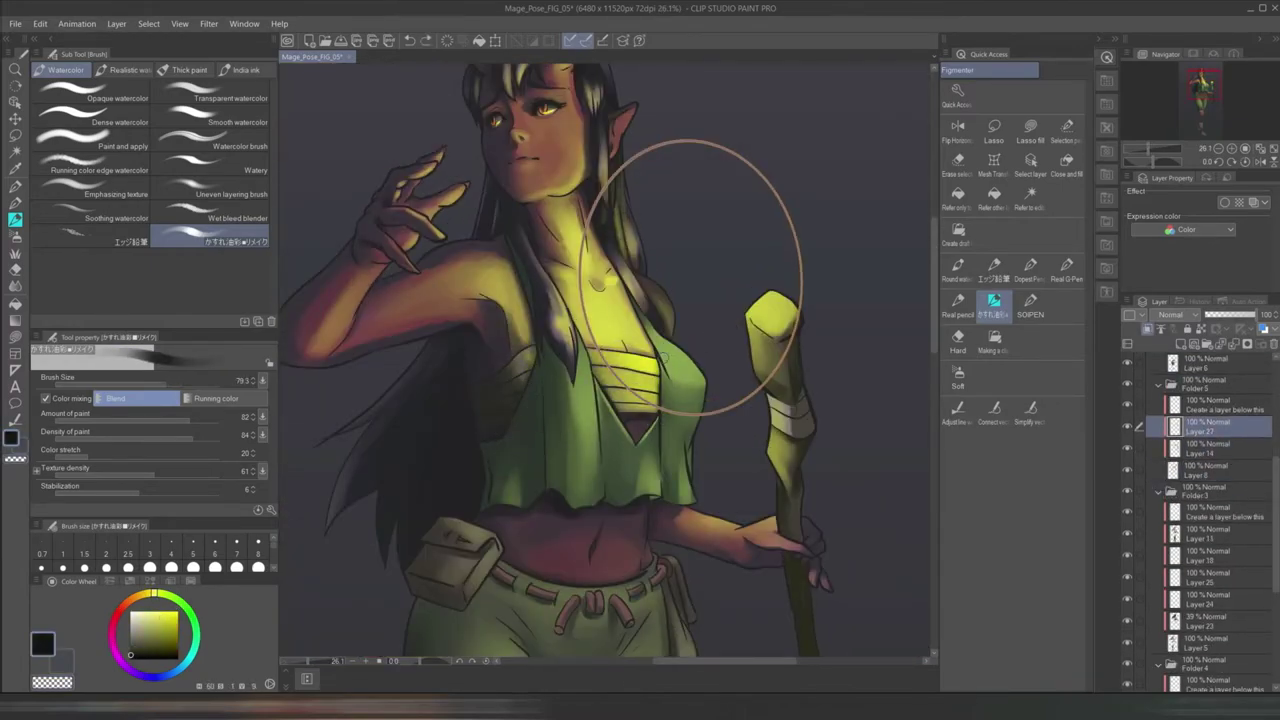
scroll(662, 358, up, 3)
scroll(485, 437, down, 3)
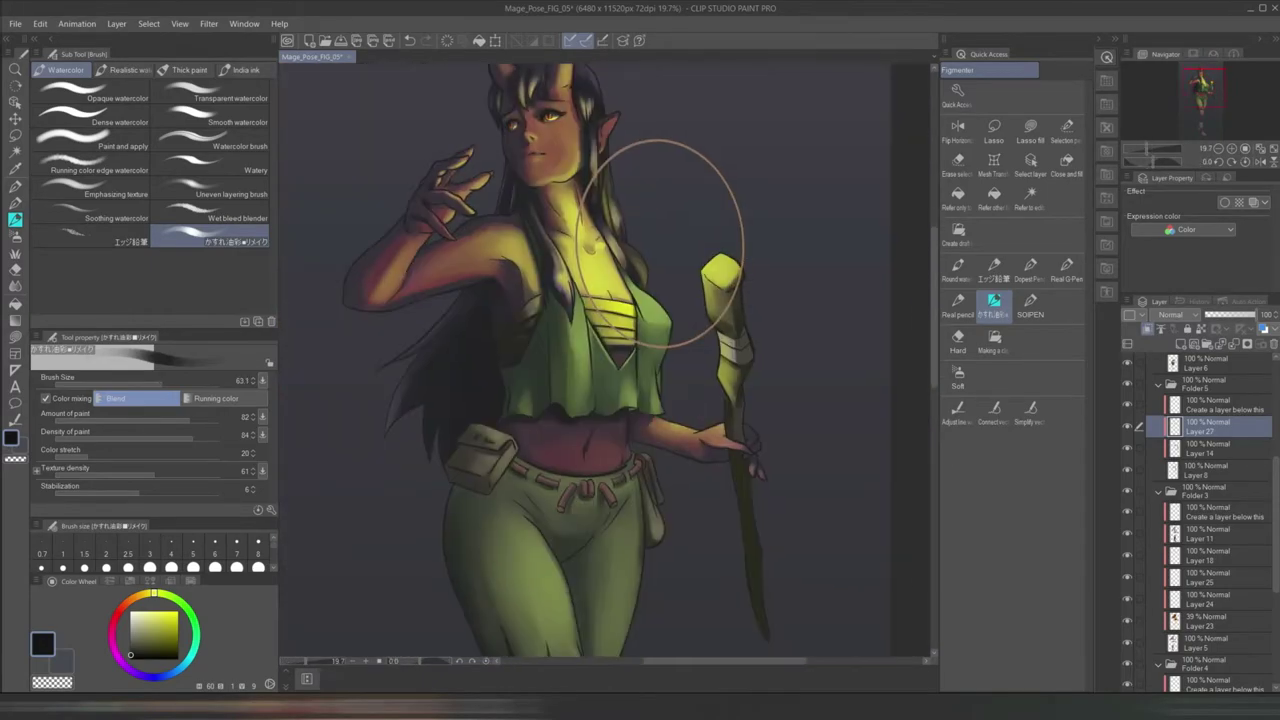
key(ctrl+e)
- Smooth the line art around the side wraps with Simplify vector line, and touch up Layer 8 with Real G-Pen
scroll(641, 413, up, 3)
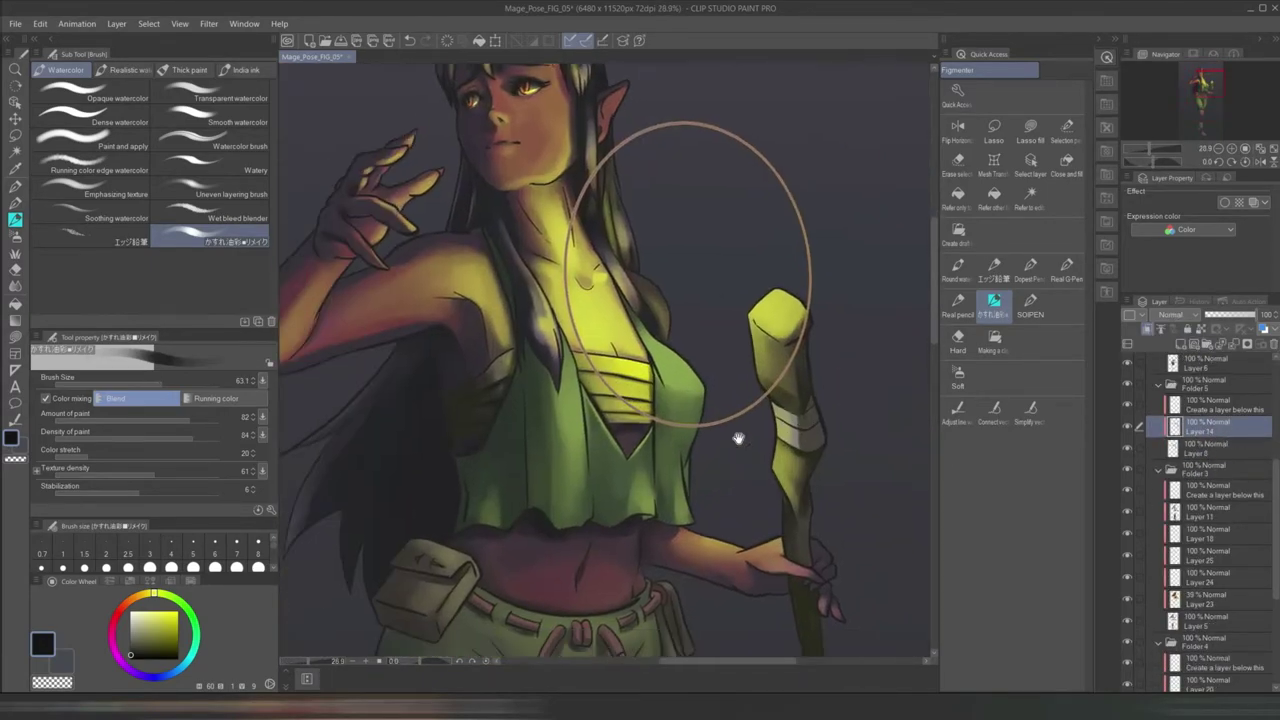
ctrl+click(615, 305)
key(y)
drag(550, 395, 612, 330)
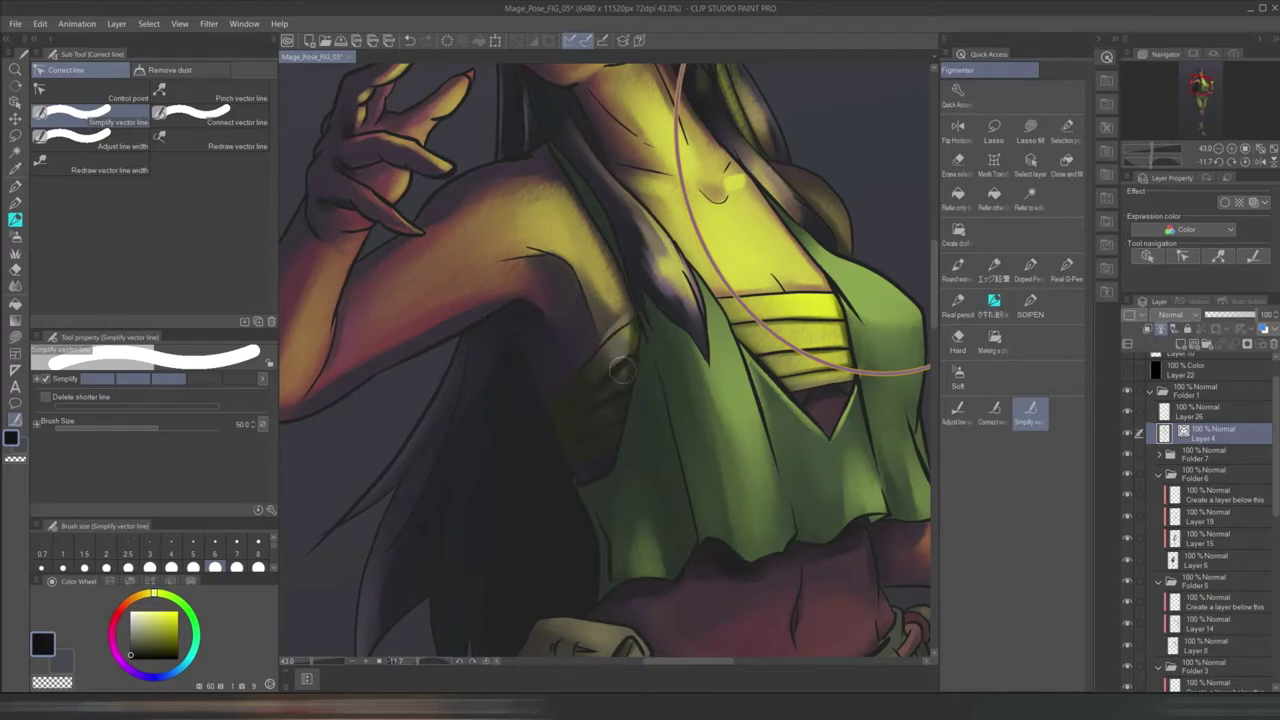
scroll(771, 449, up, 2)
ctrl+shift+click(629, 343)
key(p)
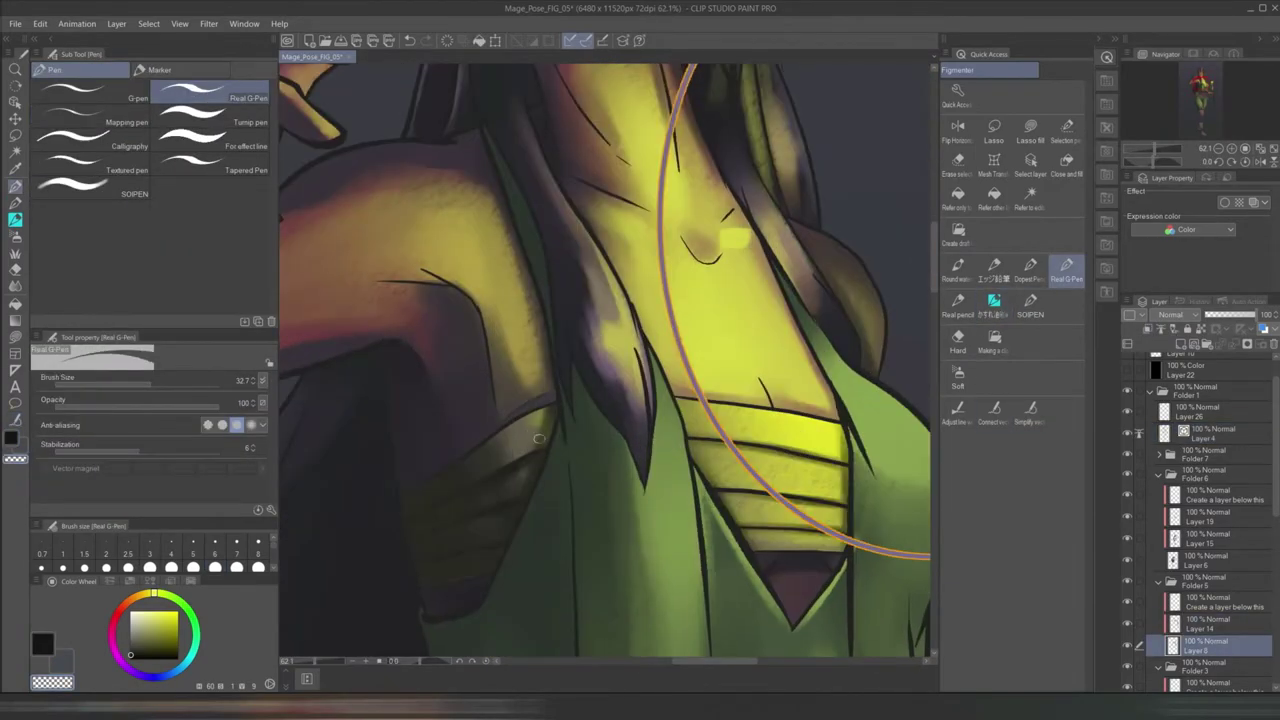
- Lasso the skin area beside the side wraps on Layer 5 and apply a transform to it
ctrl+shift+click(548, 343)
click(995, 132)
drag(510, 300, 549, 411)
key(ctrl+t)
key(Return)
scroll(549, 411, down, 4)
scroll(694, 491, up, 3)
scroll(694, 491, down, 4)
scroll(712, 441, up, 2)
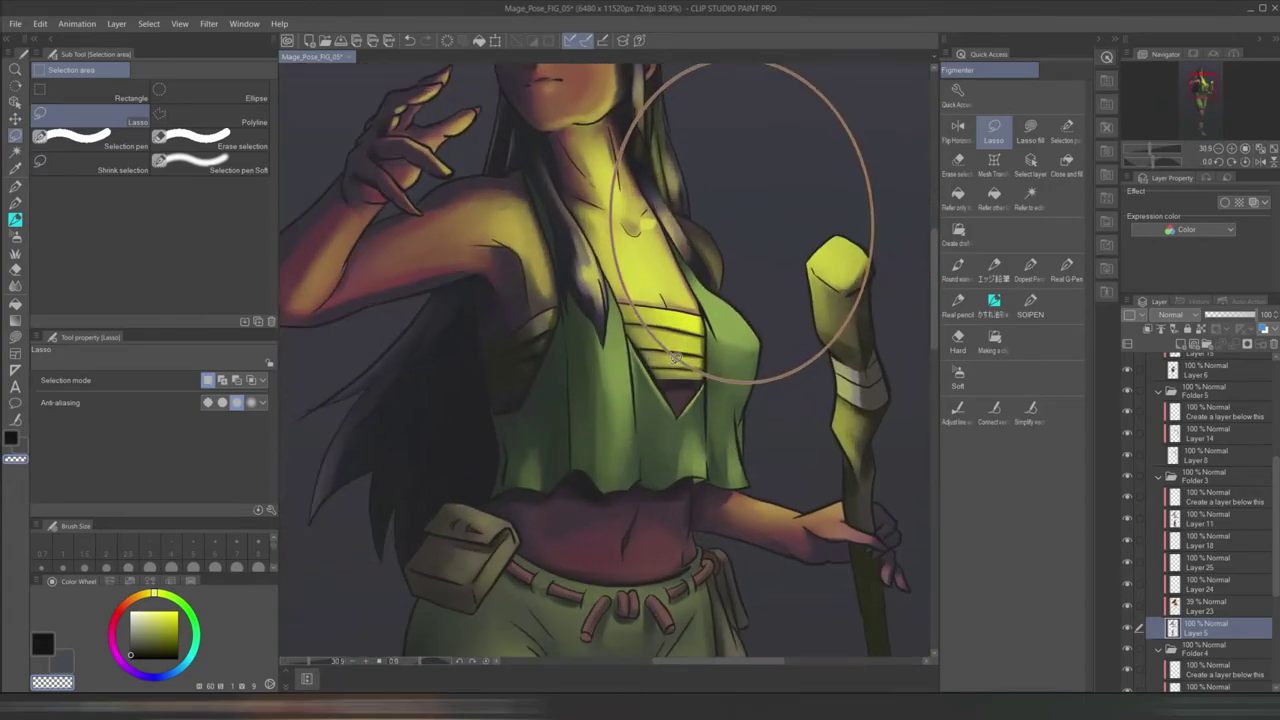
- Paint dark purple shadow and yellow light on the pointed ear on Layer 11 with the かすれ油彩■リメイク brush
scroll(740, 434, down, 3)
scroll(737, 294, up, 3)
ctrl+shift+click(737, 294)
scroll(737, 294, down, 1)
click(994, 300)
alt+click(718, 385)
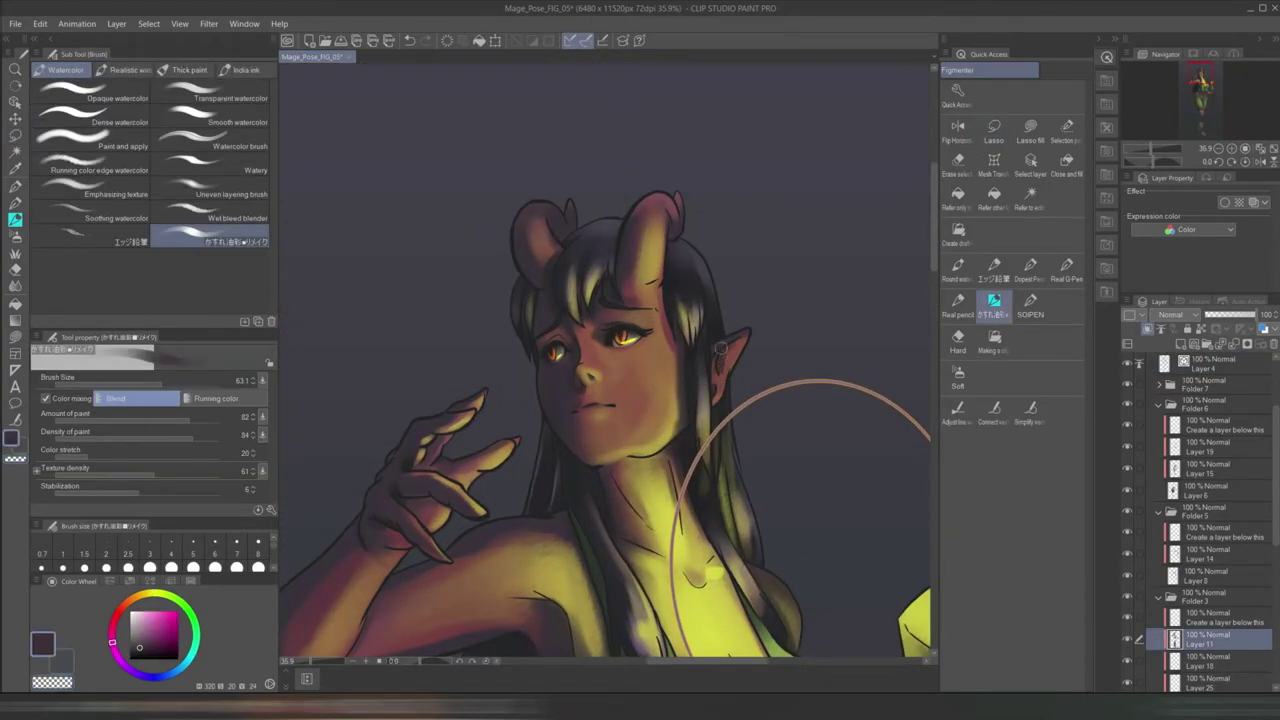
ctrl+shift+click(718, 385)
click(1212, 637)
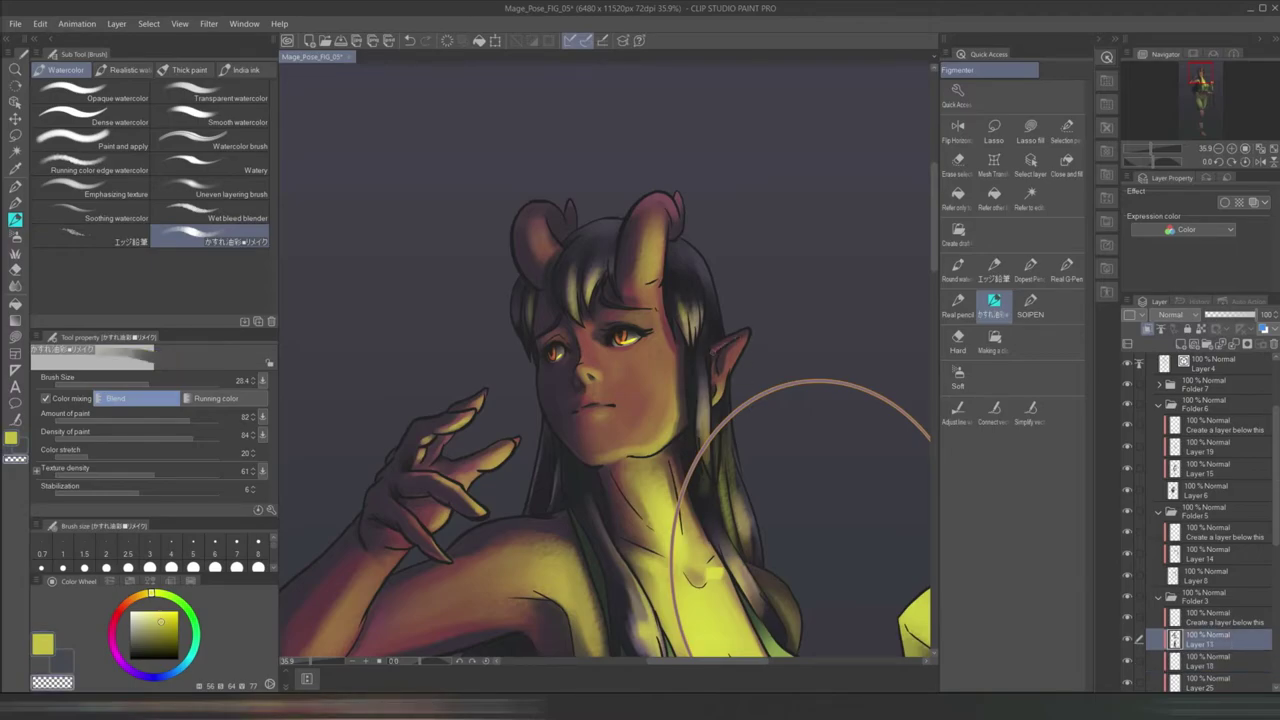
- Shade the larger front horn with sampled dark purple and strengthen the yellow light toward its base
scroll(737, 449, down, 2)
scroll(737, 449, up, 3)
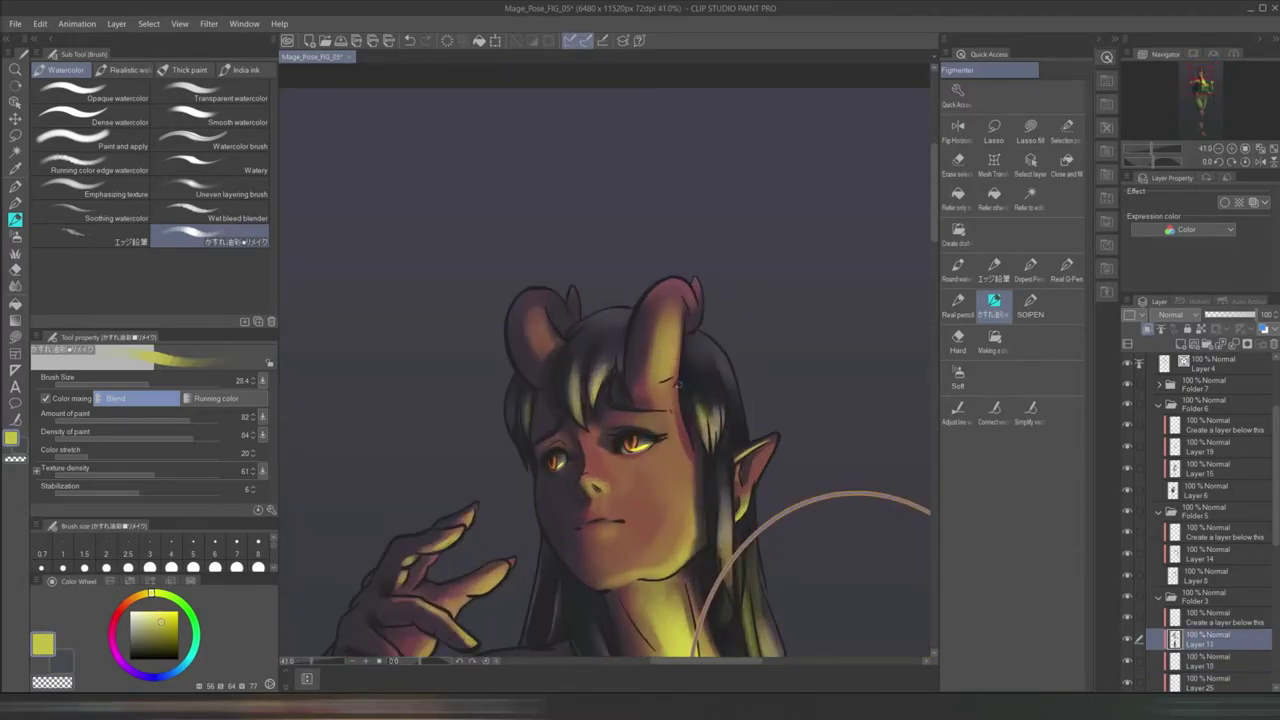
alt+click(655, 332)
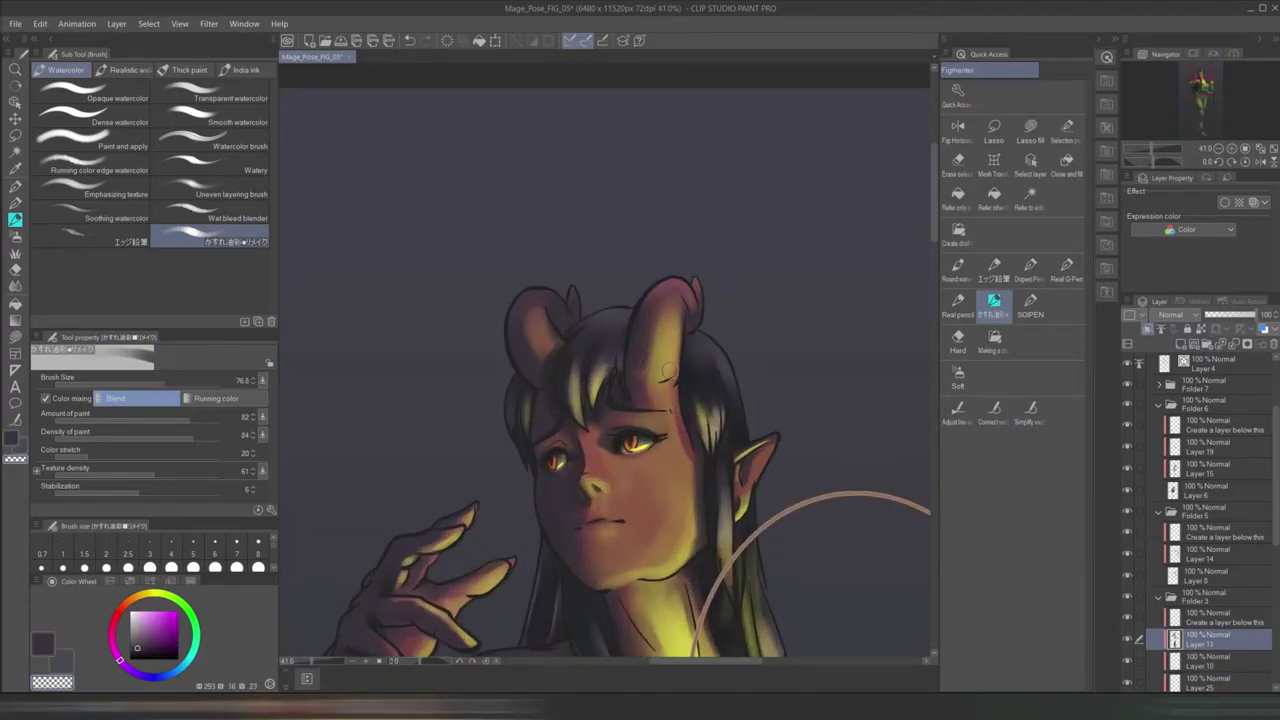
alt+click(636, 376)
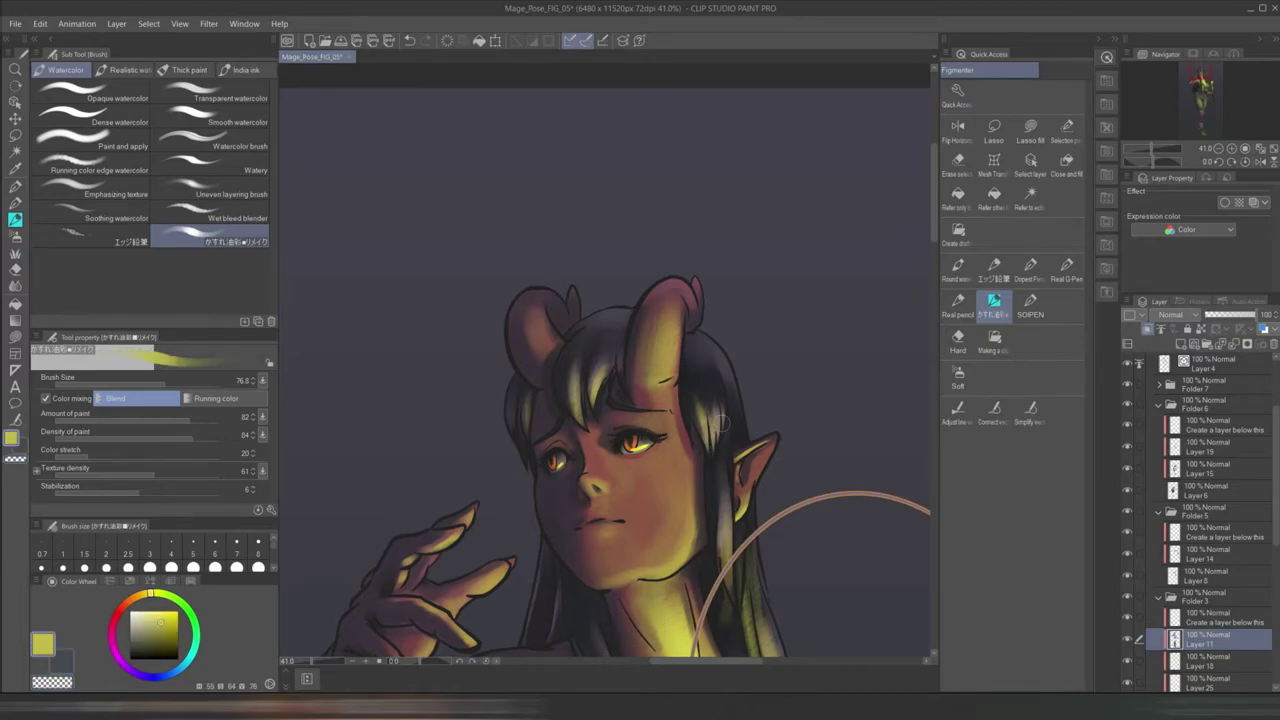
drag(720, 424, 724, 300)
- Check the whole figure's values in grayscale using the black Color layer, Layer 22, and hide that layer again
scroll(698, 424, down, 3)
scroll(698, 424, up, 3)
scroll(726, 425, down, 3)
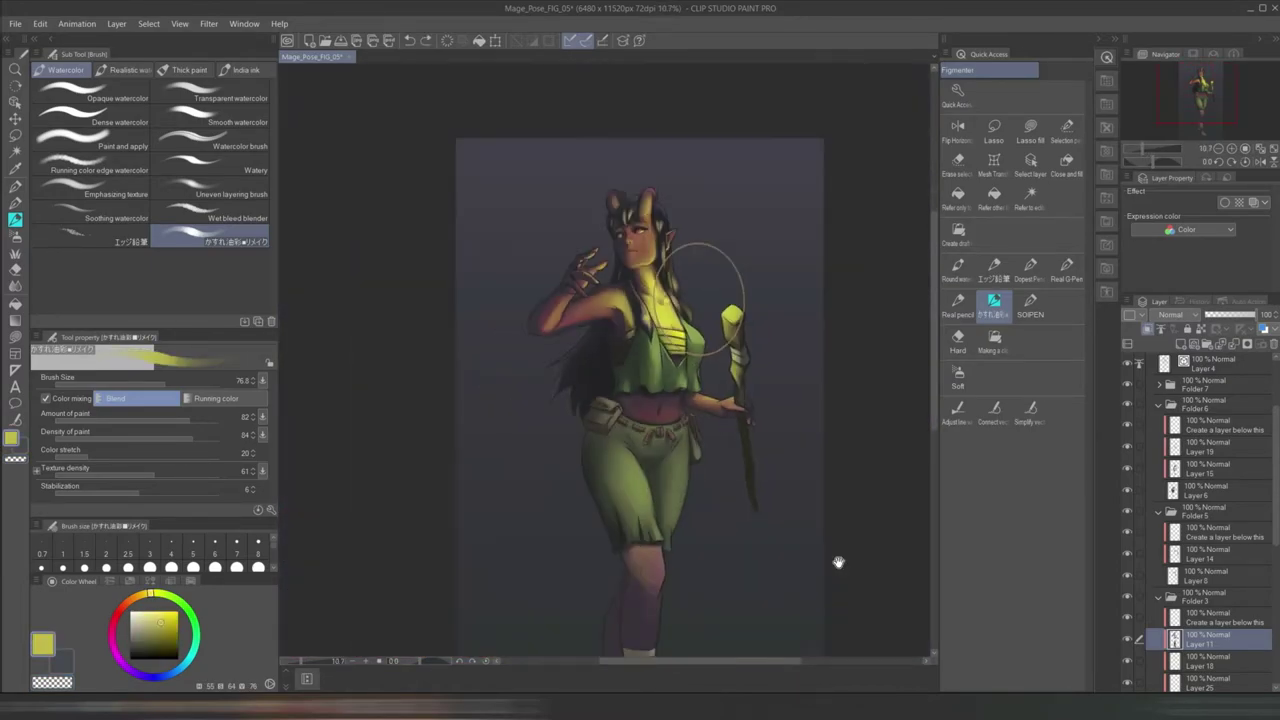
scroll(726, 425, down, 1)
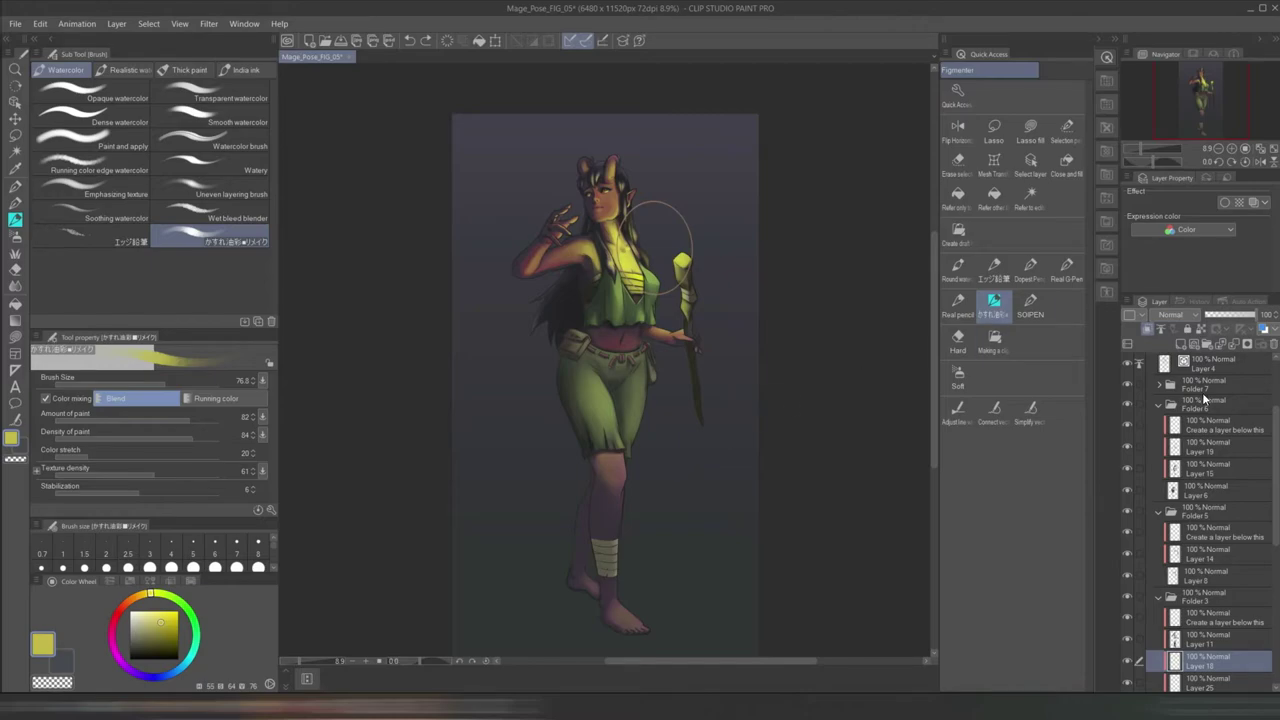
scroll(1253, 378, up, 3)
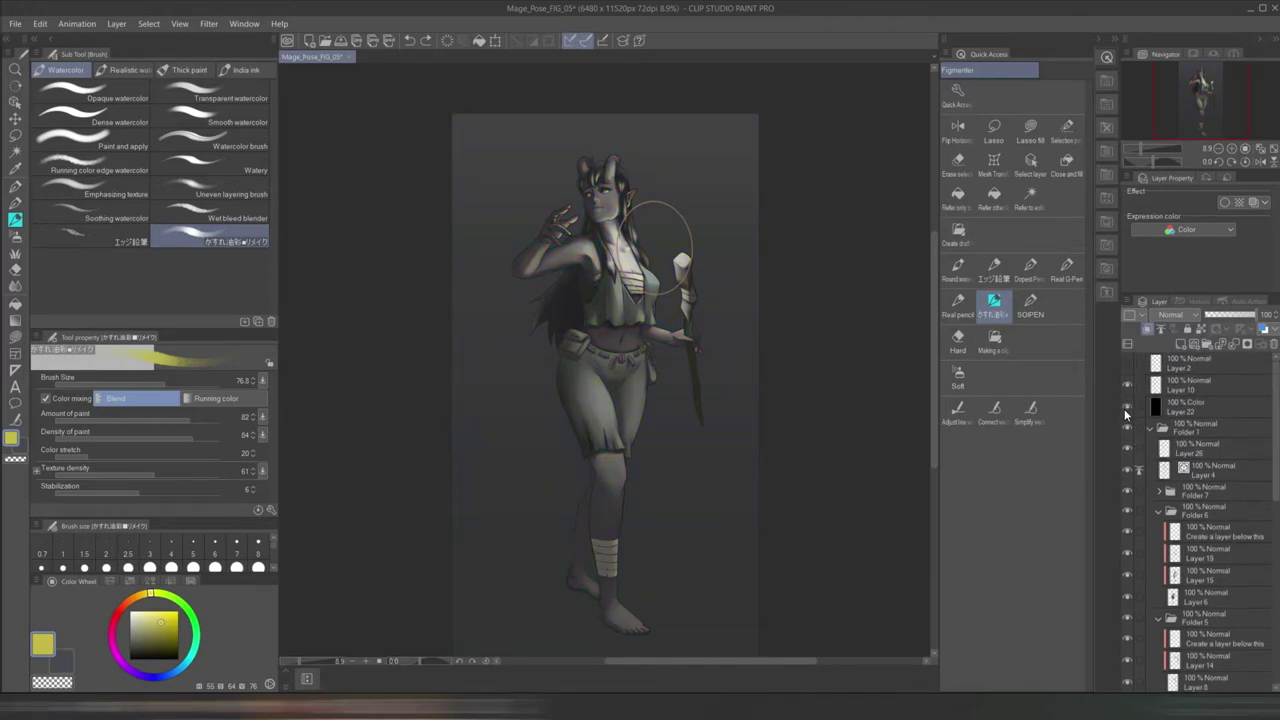
click(1127, 407)
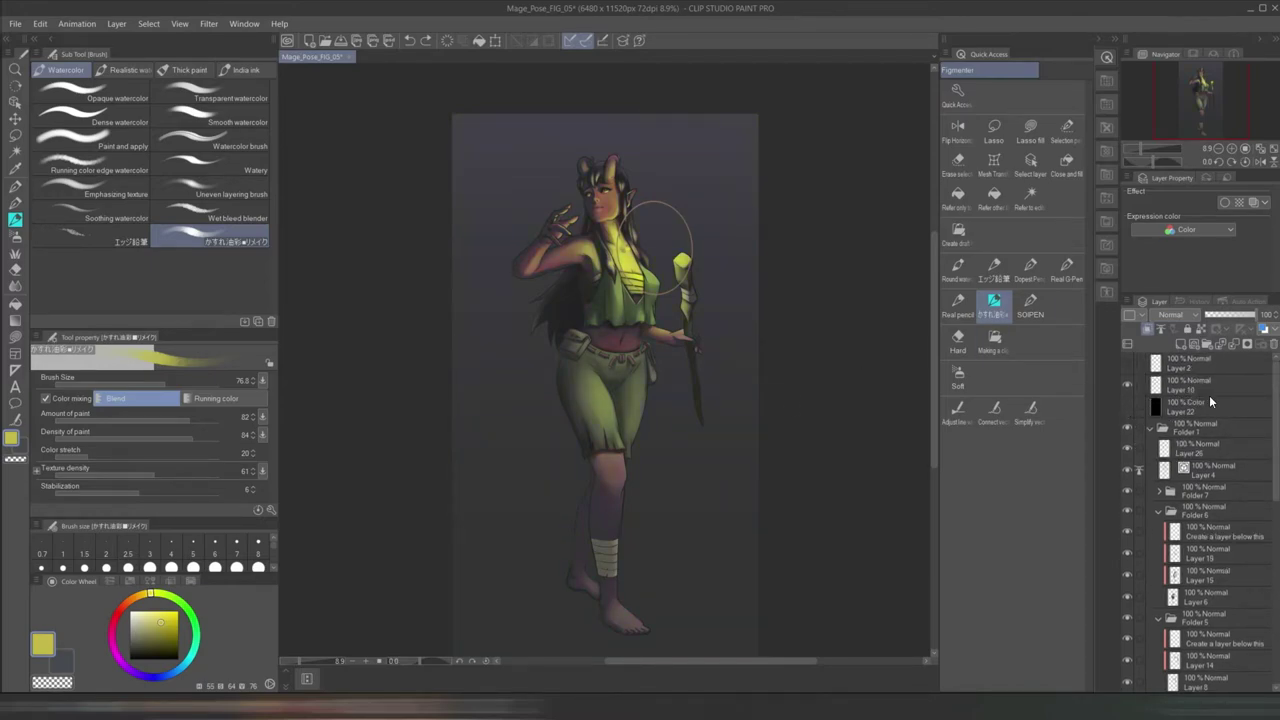
- Collapse Folder 1, add a Multiply layer clipped to it, and choose a dark bluish-purple color
click(1150, 427)
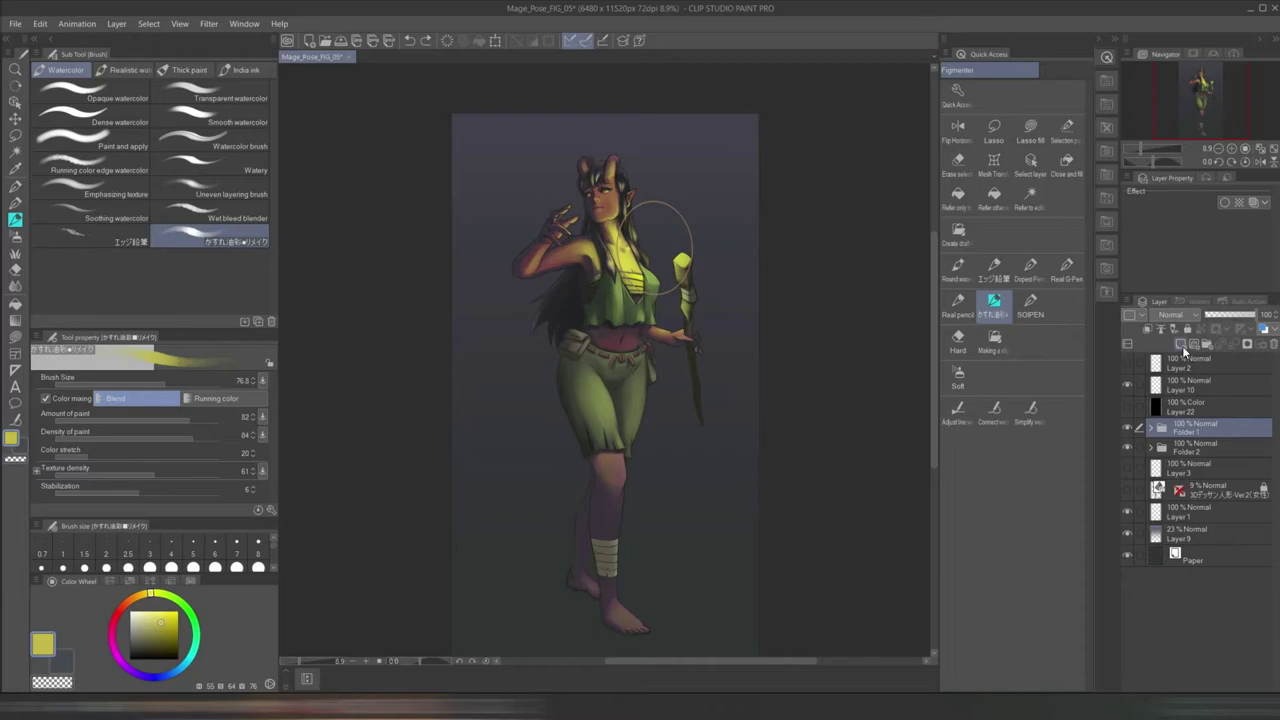
click(1183, 348)
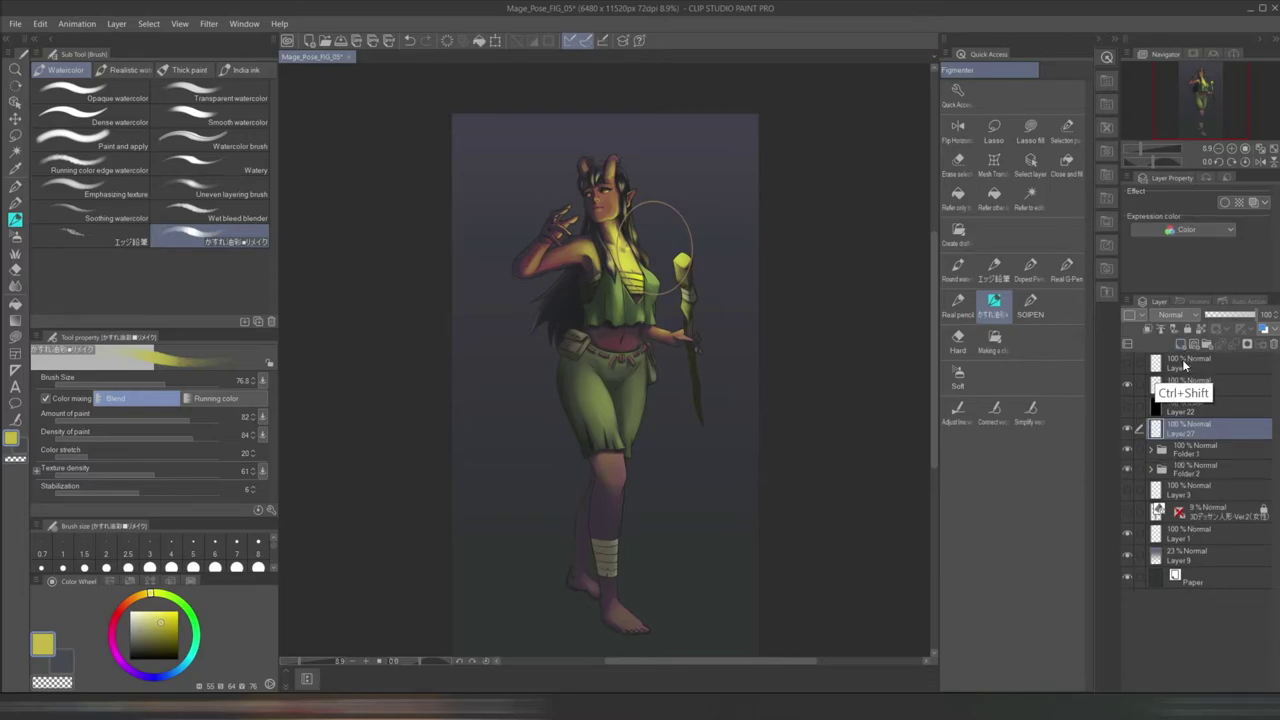
click(140, 676)
click(135, 650)
click(1172, 314)
click(1175, 345)
- Airbrush dark blue shadow over the figure on the Multiply layer with Soft, and refine it with the かすれ油彩■リメイク brush
click(958, 378)
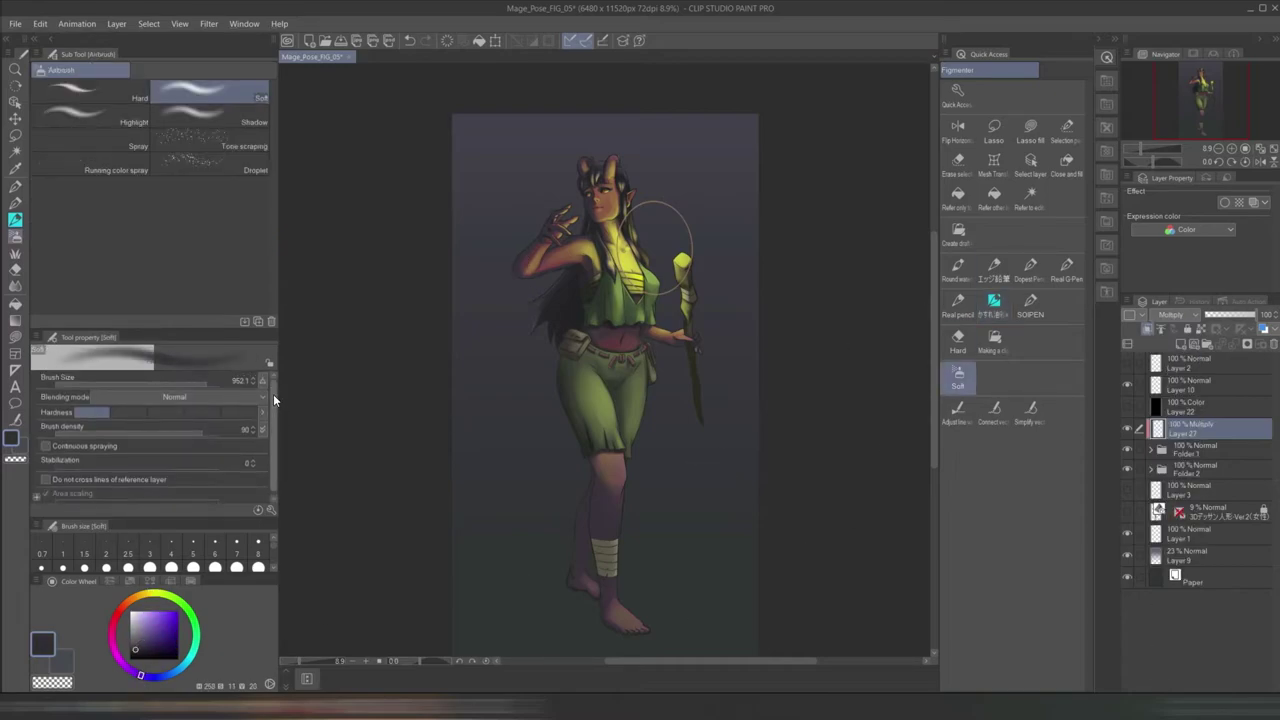
click(169, 675)
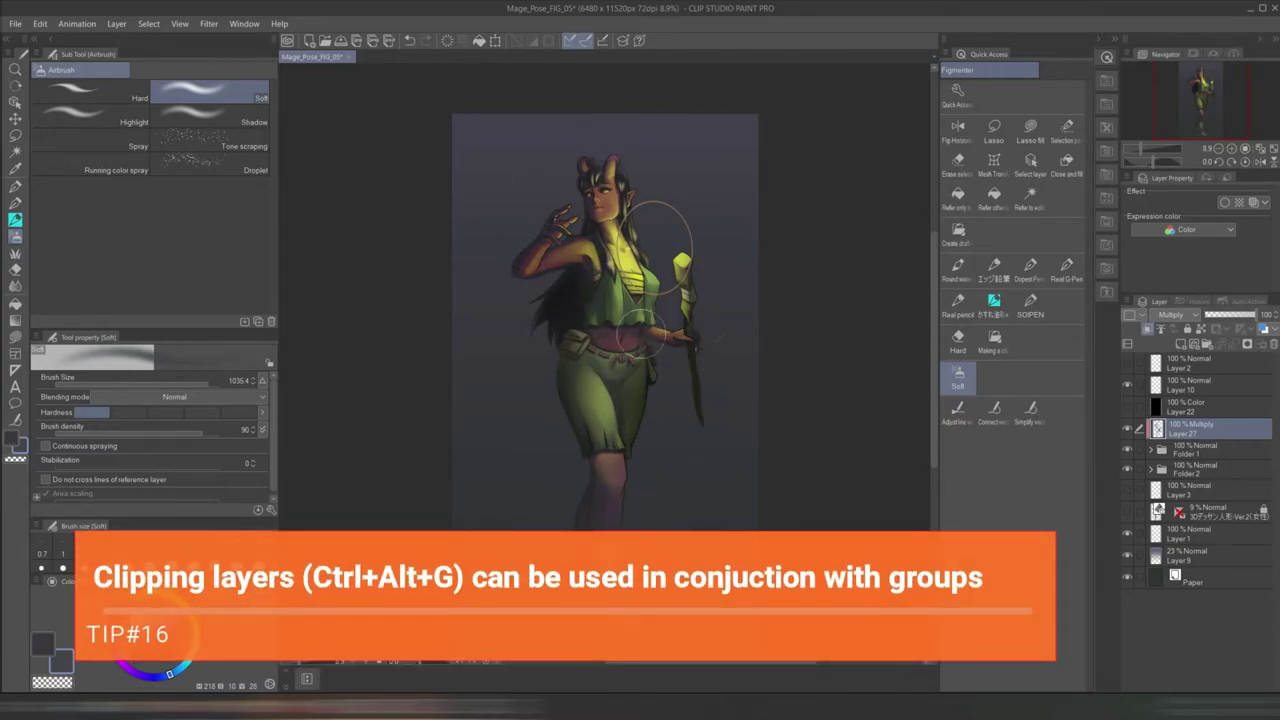
scroll(577, 190, up, 3)
click(995, 301)
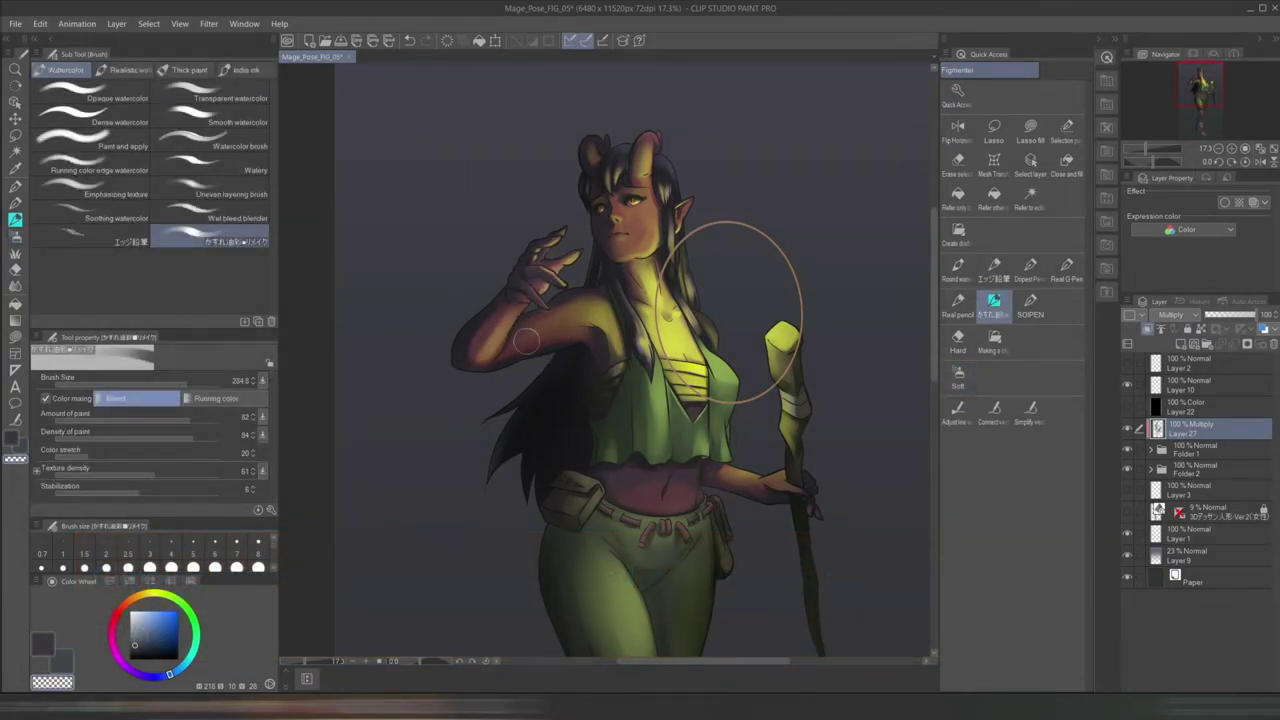
scroll(730, 312, down, 3)
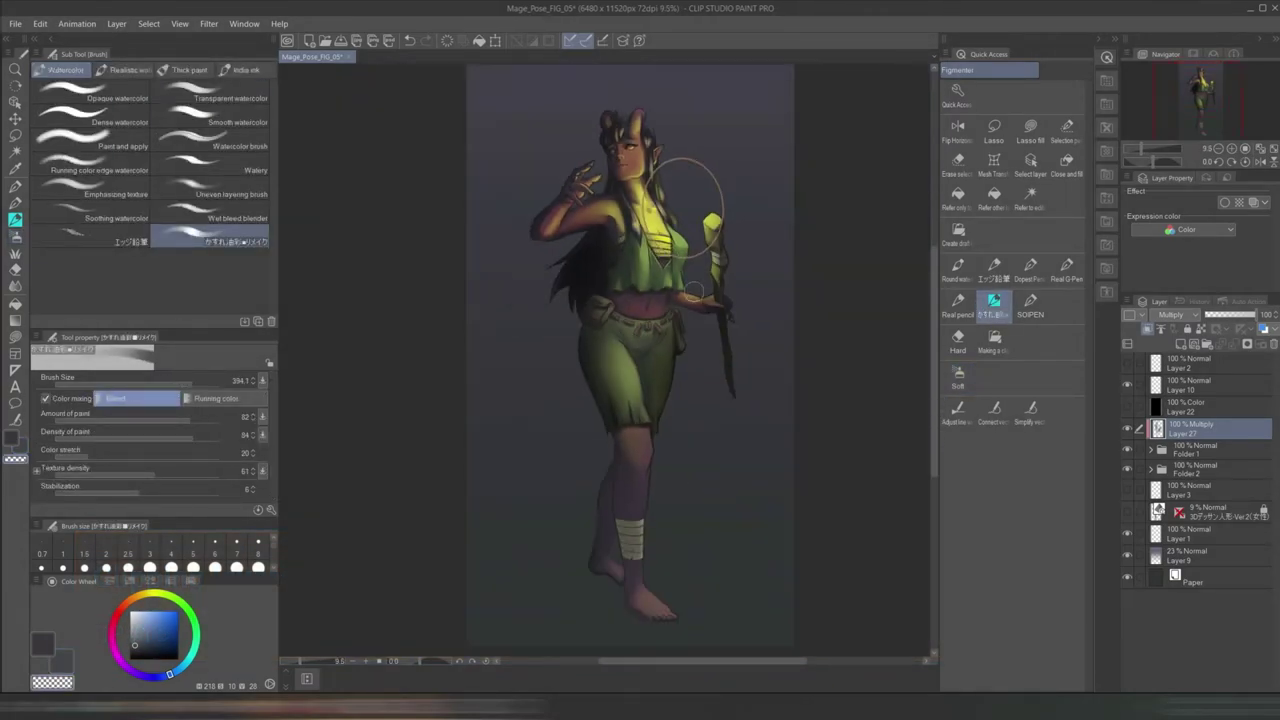
scroll(651, 413, down, 1)
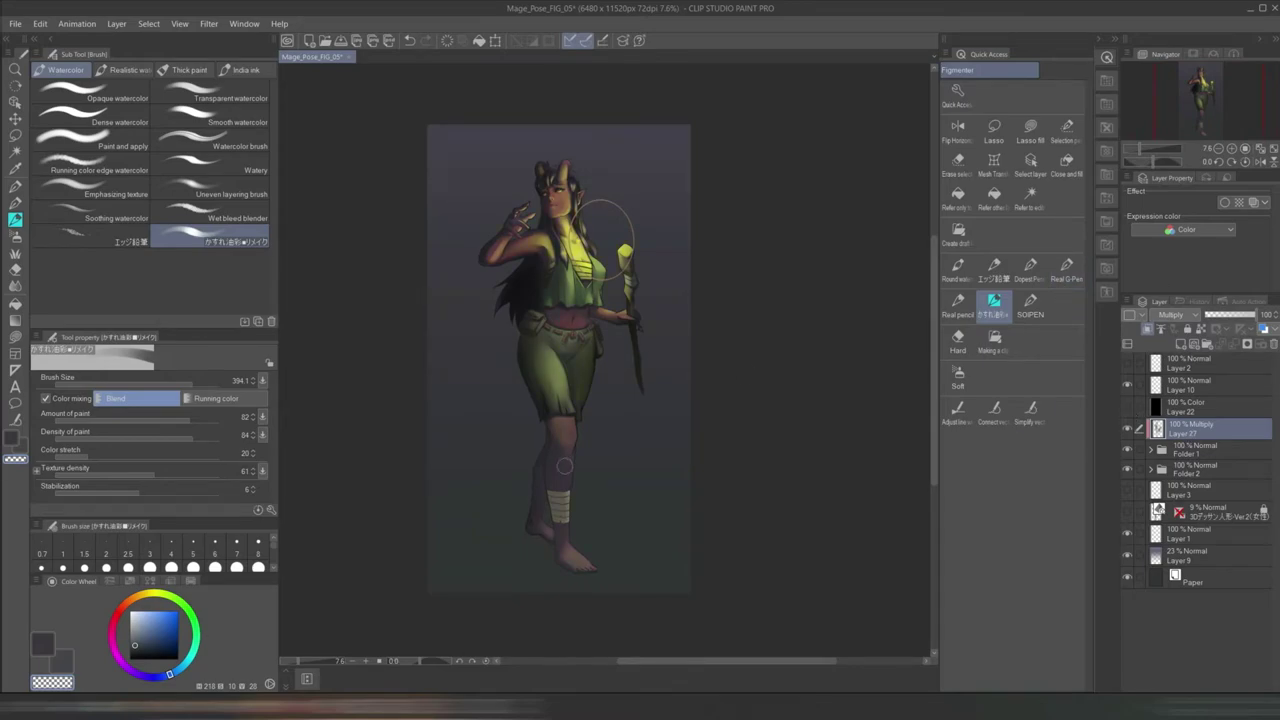
- Deepen the shadows across the figure on the Multiply layer using the Soft airbrush and the かすれ油彩■リメイク brush
click(1067, 267)
click(958, 373)
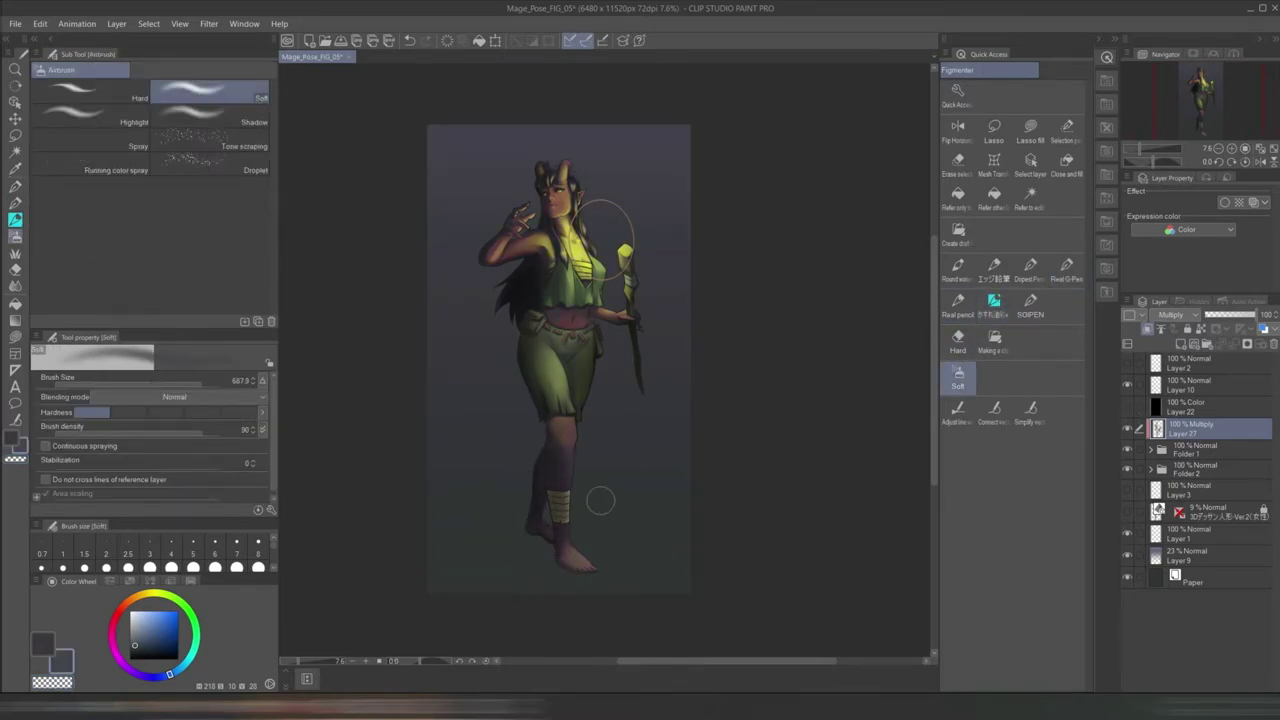
scroll(706, 415, down, 1)
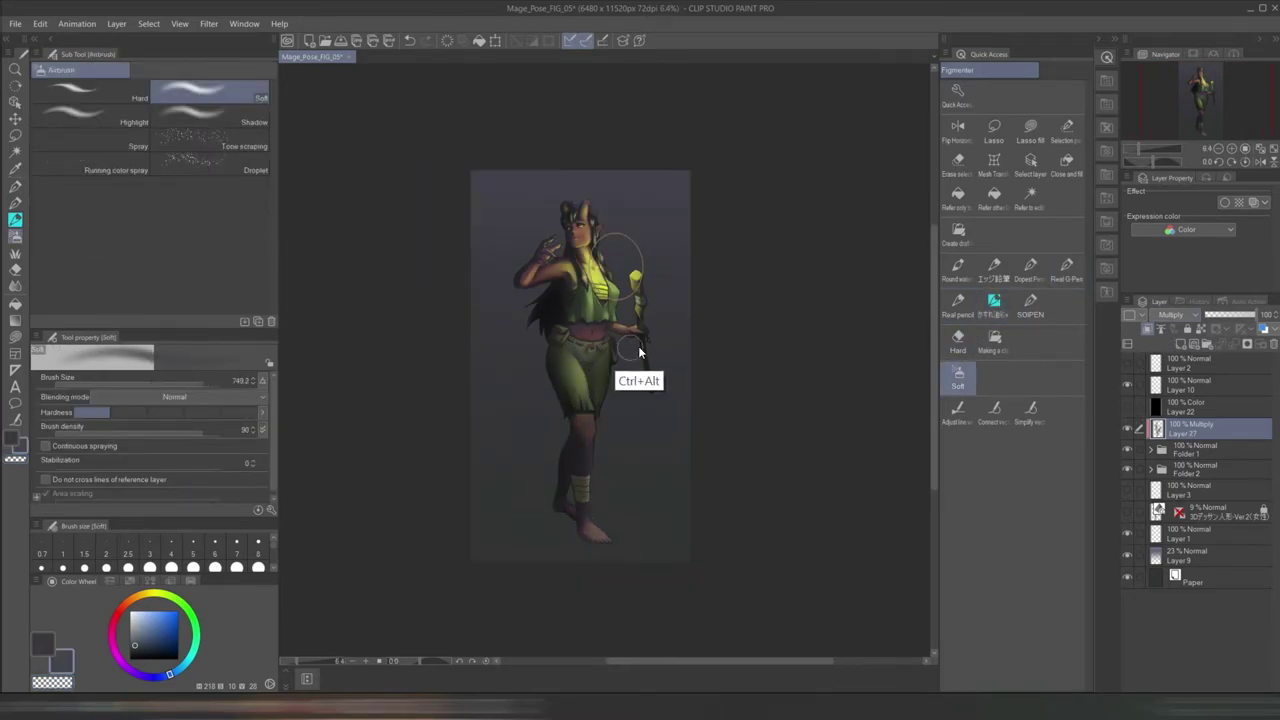
key(b)
scroll(646, 352, up, 5)
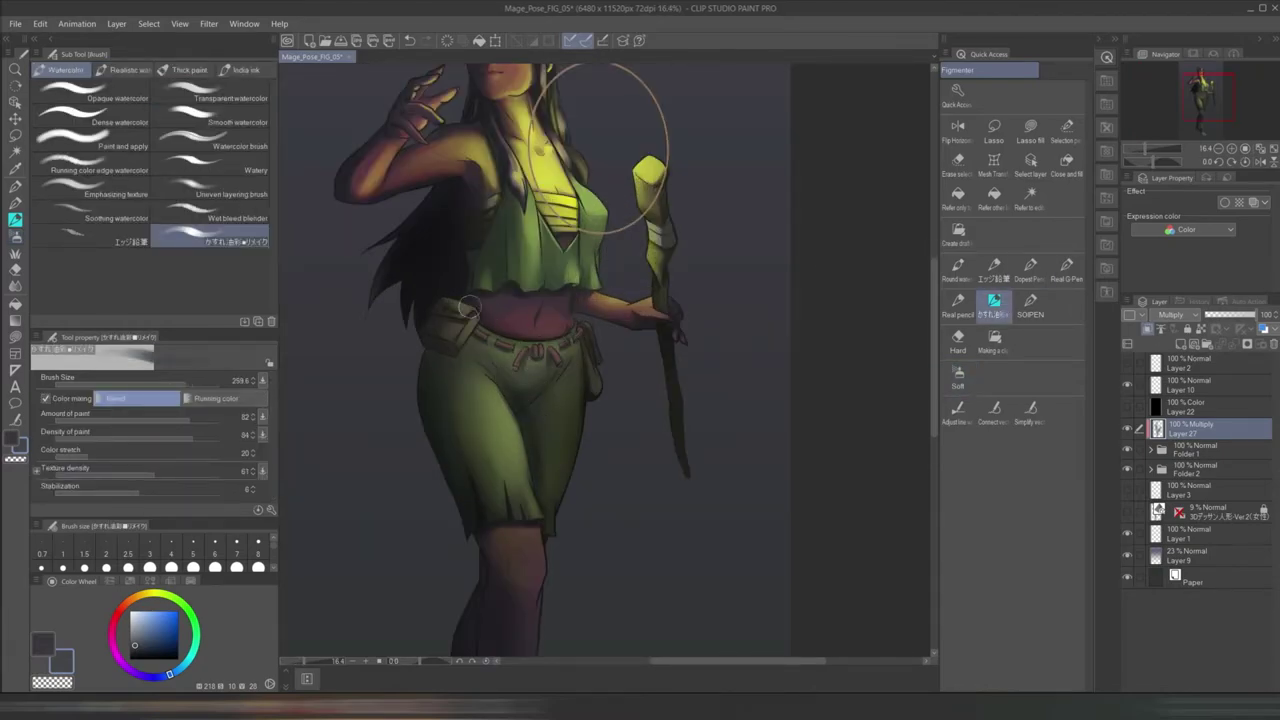
scroll(600, 150, down, 4)
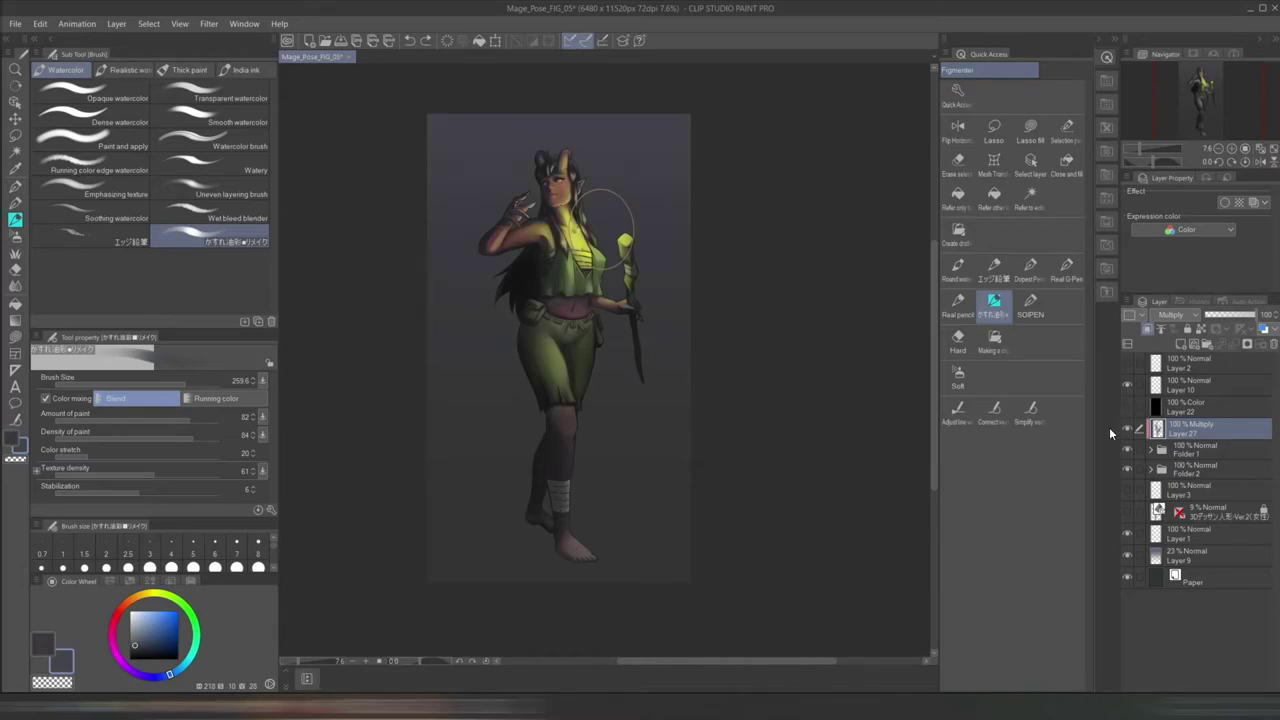
drag(644, 460, 620, 474)
- Refine the shading on the mage's head, hair and neck with かすれ油彩■リメイク, using sampled colors on the matching layers
scroll(593, 328, up, 8)
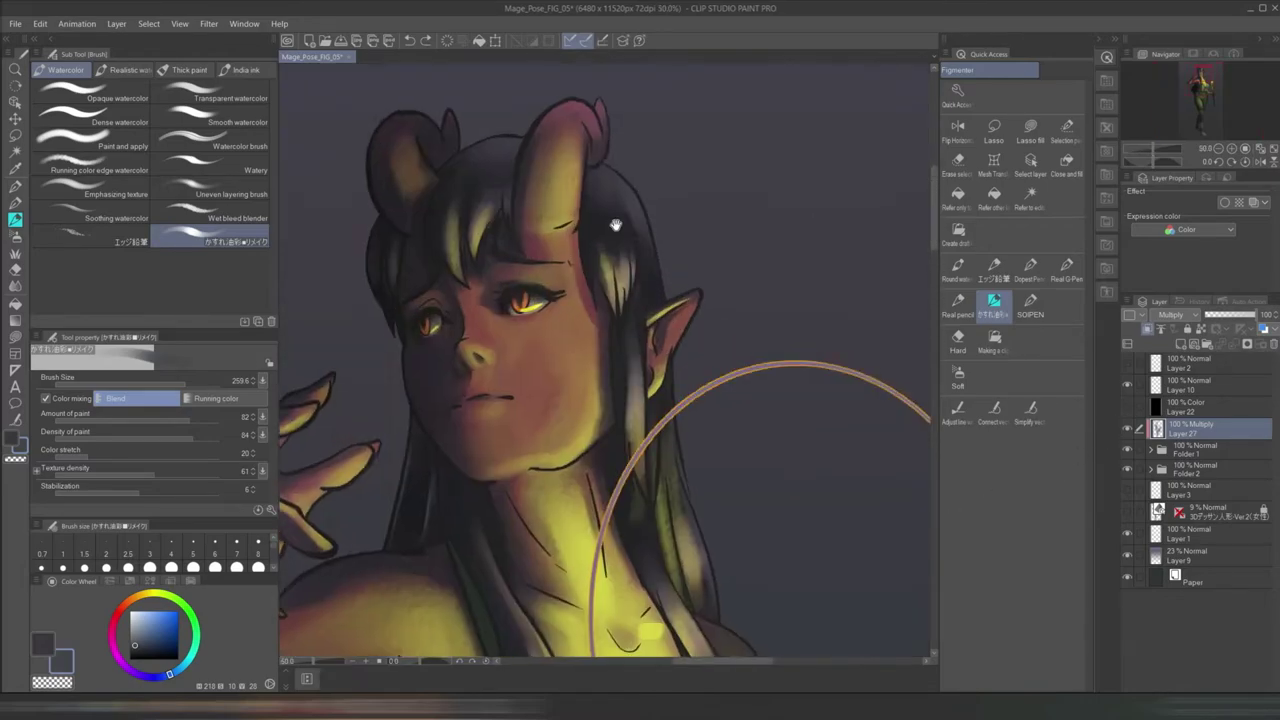
ctrl+click(600, 300)
alt+click(640, 290)
scroll(653, 397, down, 3)
scroll(653, 397, up, 1)
ctrl+click(705, 395)
alt+click(728, 414)
ctrl+click(629, 426)
alt+click(629, 426)
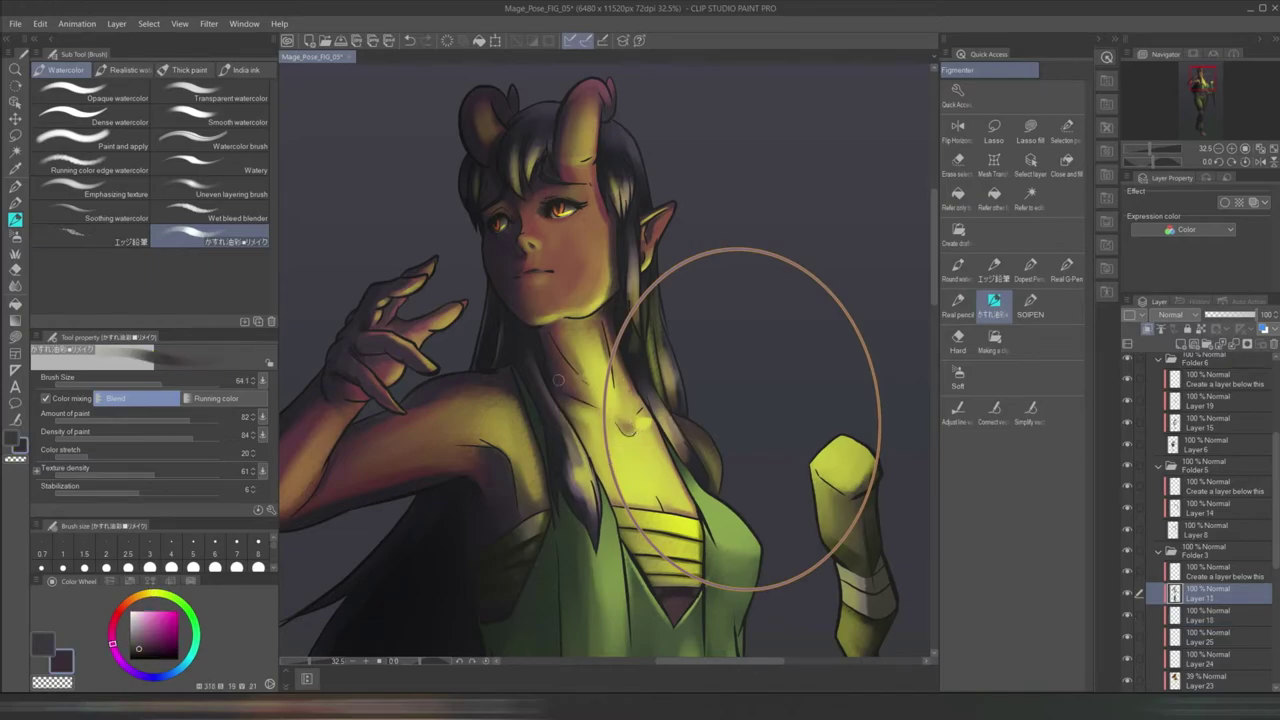
scroll(645, 412, down, 7)
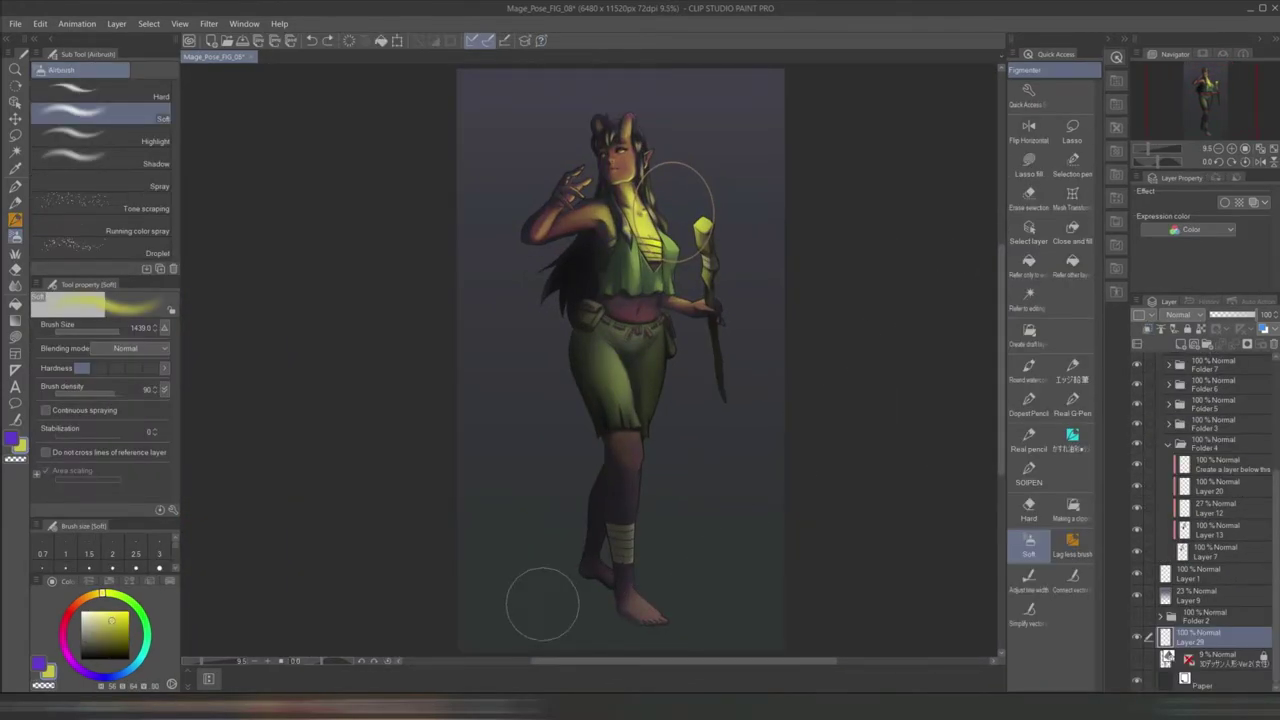
- Airbrush a soft yellow pool of light on the ground around the feet on Layer 29
drag(542, 603, 757, 586)
key(ctrl+z)
drag(880, 463, 690, 258)
mouse_move(780, 480)
mouse_down()
mouse_move(697, 556)
mouse_move(843, 447)
mouse_move(662, 570)
mouse_move(740, 554)
mouse_move(694, 540)
mouse_up()
key(ctrl+0)
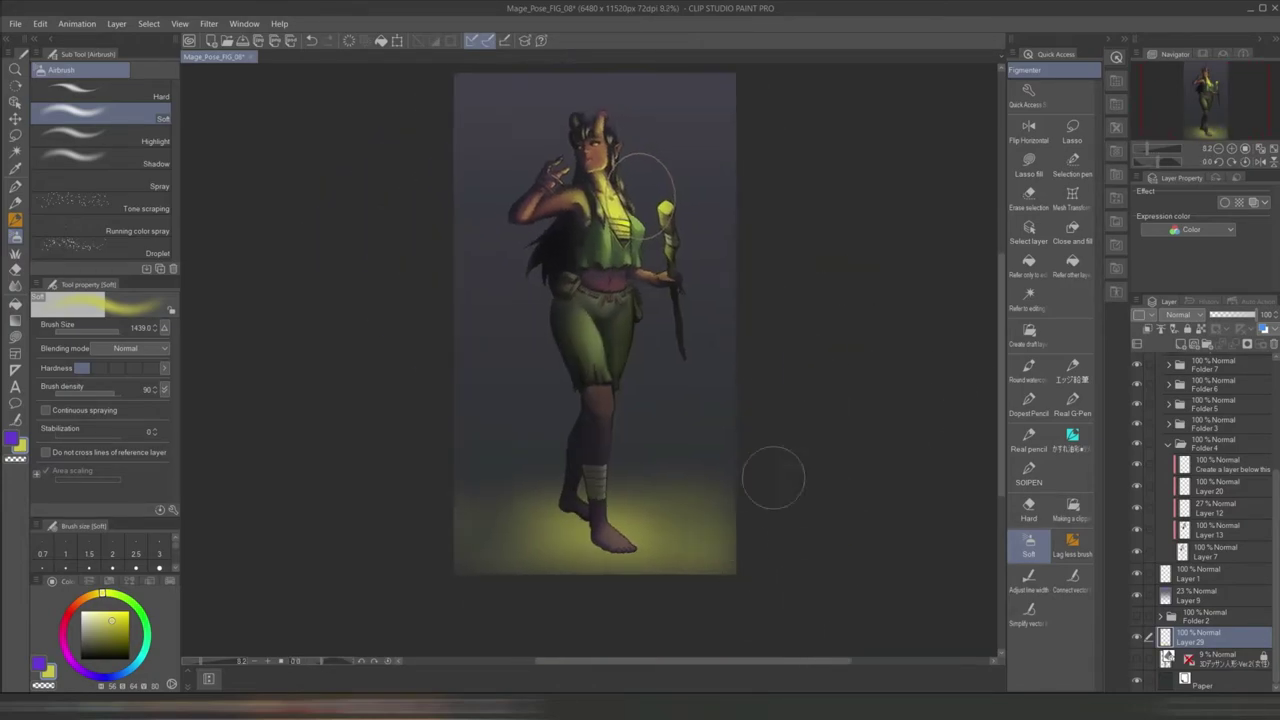
- Darken the background around the figure's body and legs on Layer 29 with Soft and sampled dark blue tones
mouse_move(510, 190)
mouse_down()
mouse_move(500, 486)
mouse_move(657, 529)
mouse_move(543, 371)
mouse_up()
mouse_move(408, 492)
mouse_down()
mouse_move(650, 304)
mouse_move(486, 529)
mouse_up()
drag(150, 327, 128, 327)
alt+click(525, 88)
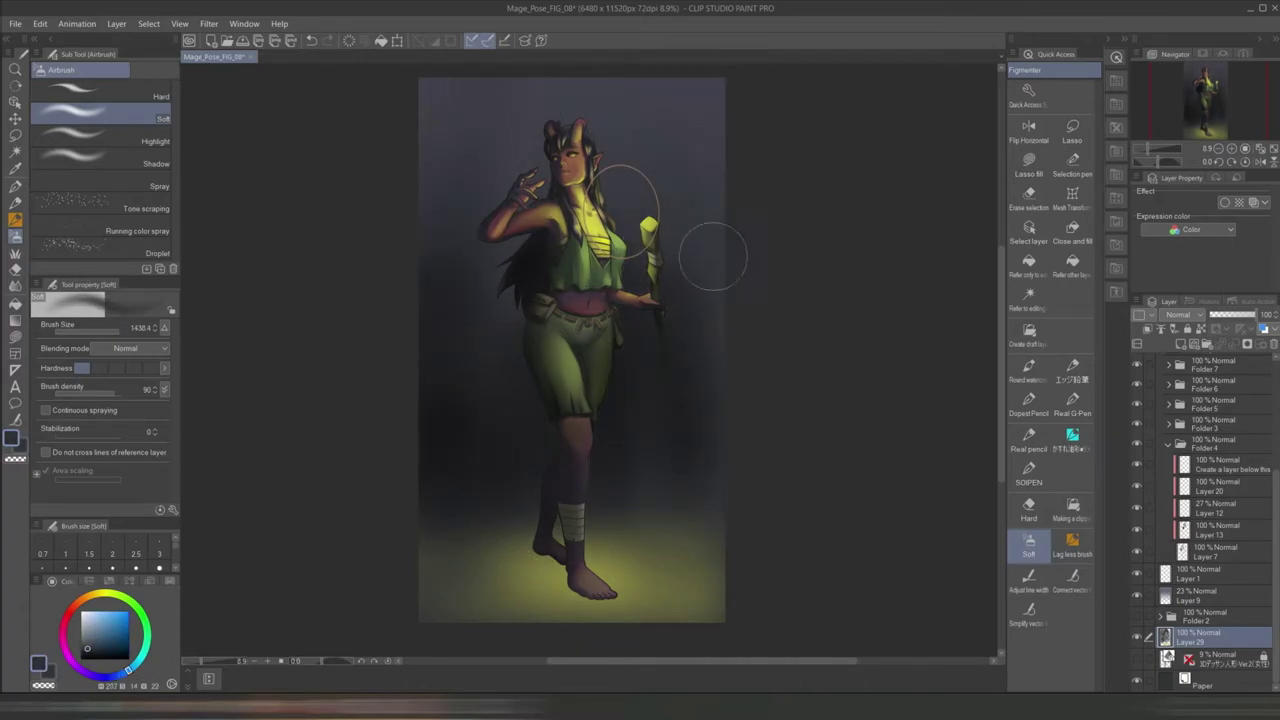
alt+click(629, 414)
drag(505, 290, 518, 257)
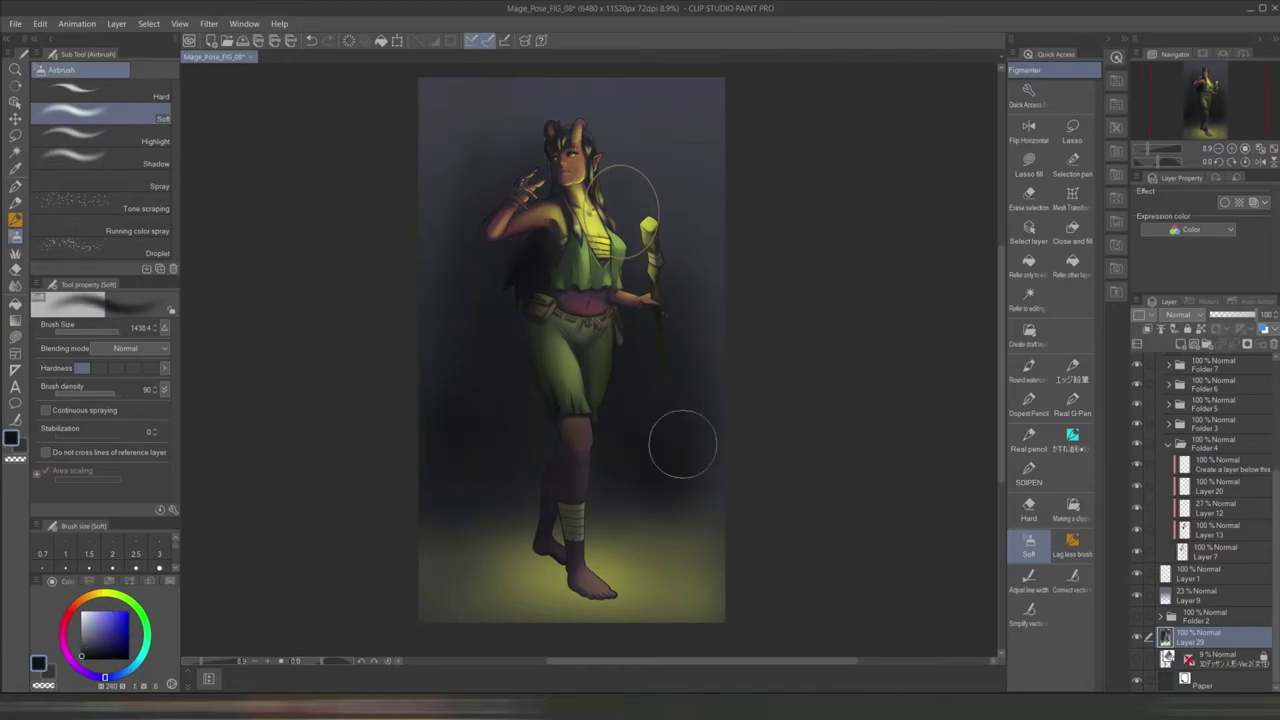
- Airbrush sampled grayish blue light across the upper background and the edges of the ground
alt+click(459, 139)
drag(430, 95, 706, 94)
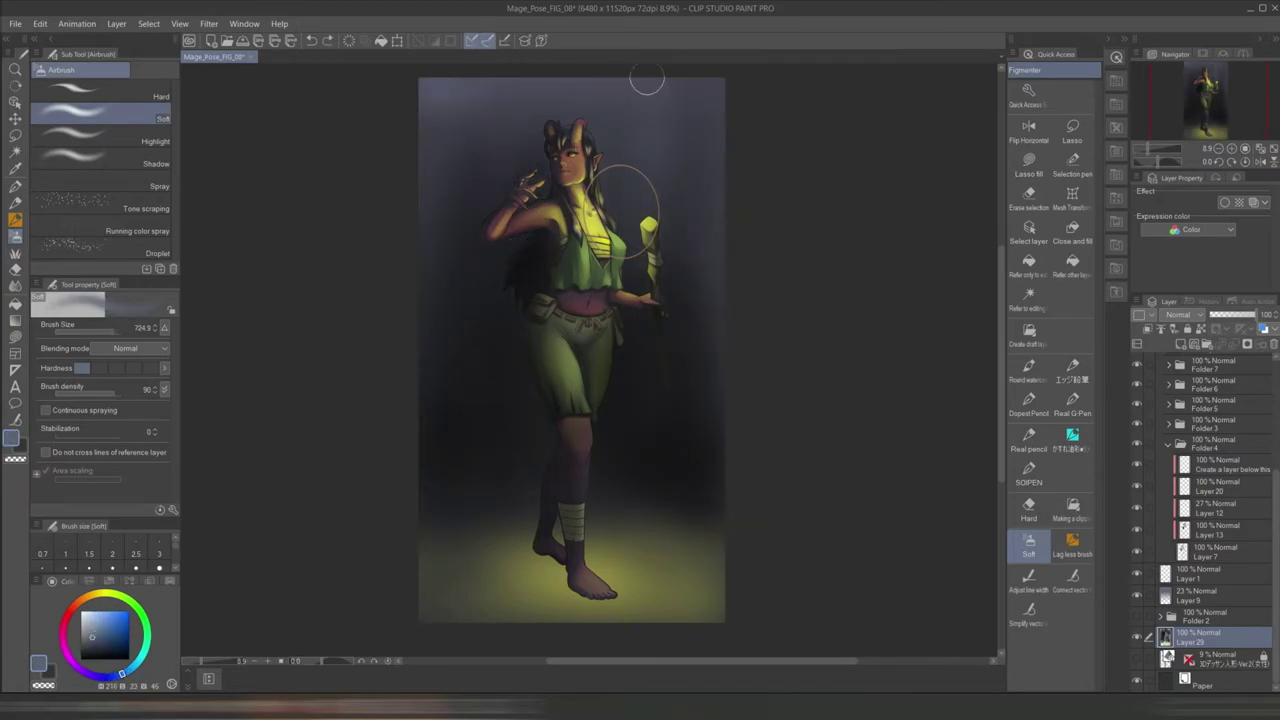
key(bracketright)
scroll(429, 594, down, 1)
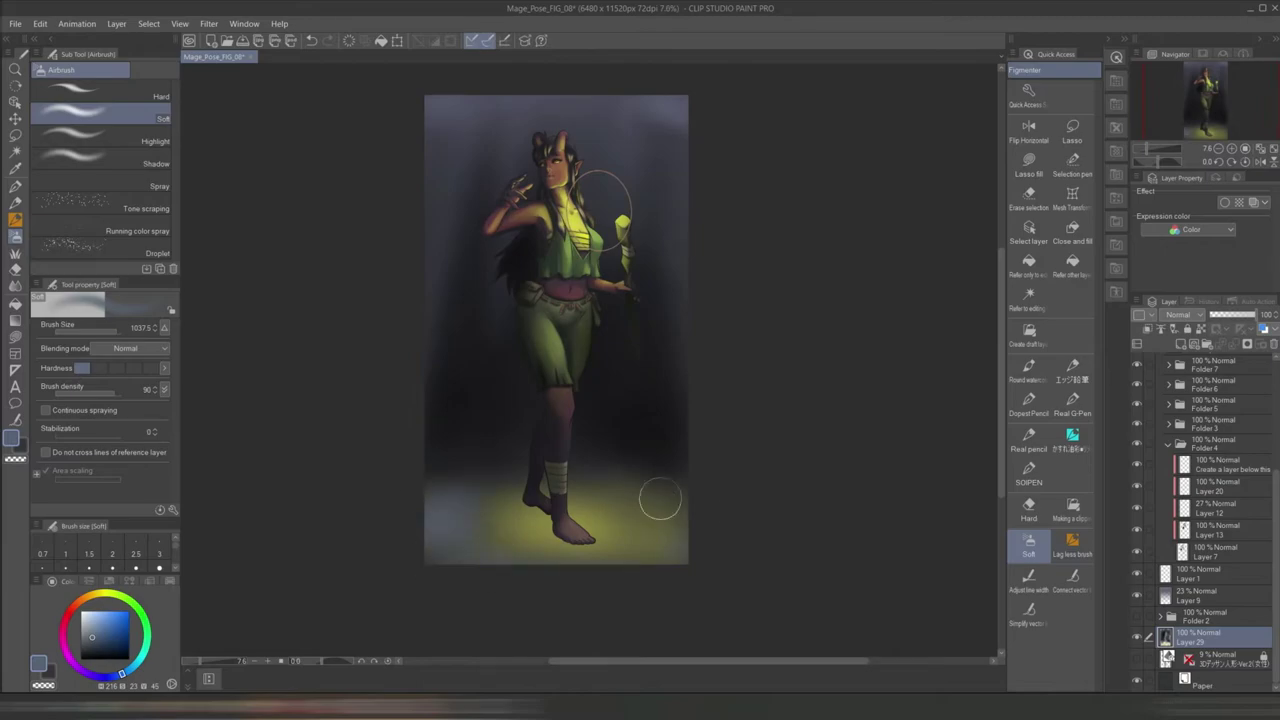
alt+click(437, 457)
mouse_move(672, 240)
mouse_down()
mouse_move(676, 78)
mouse_move(775, 100)
mouse_up()
- Stamp dark foliage in the upper corners on Layer 3, trying Leaves 3 and the Leaves brush
key(b)
click(77, 243)
mouse_move(515, 105)
mouse_down()
mouse_move(560, 110)
mouse_move(545, 150)
mouse_up()
key(ctrl+z)
key(ctrl+z)
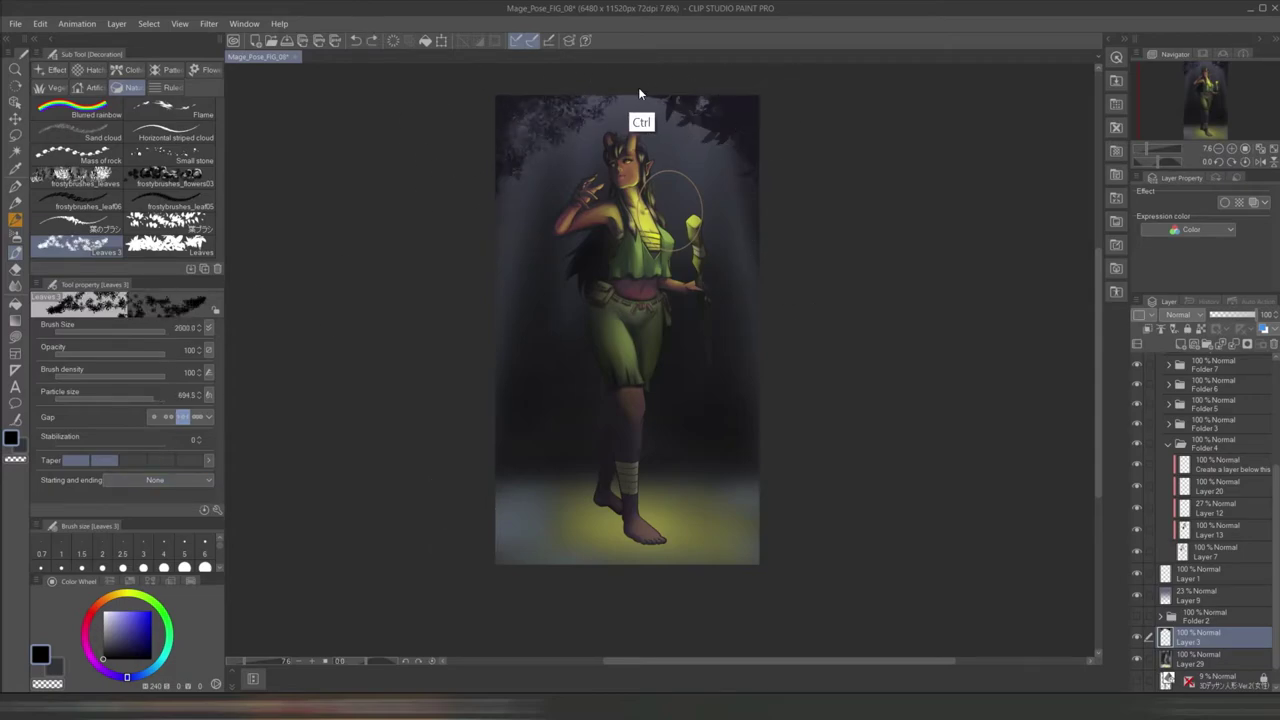
click(167, 243)
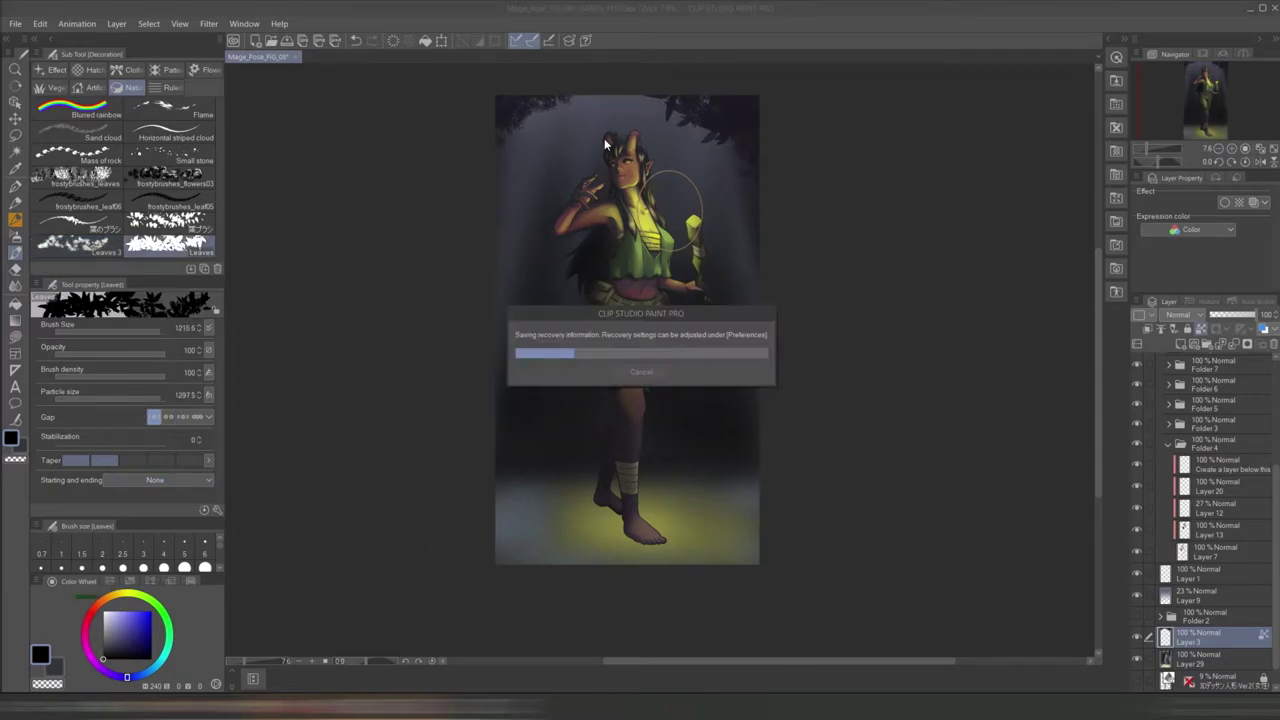
key(c)
key(ctrl)
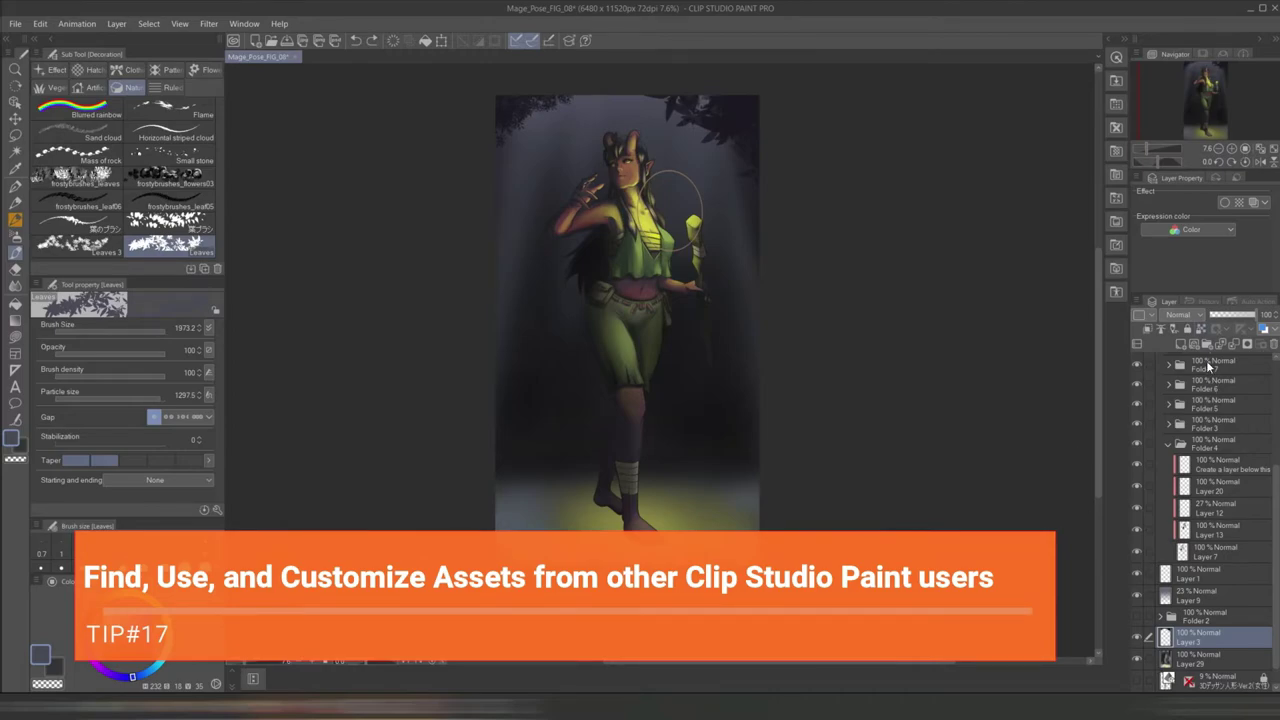
- Stamp a blue-gray bush in the lower-right corner with Leaves, shade it near-black, and set the brush opacity to 20
click(800, 495)
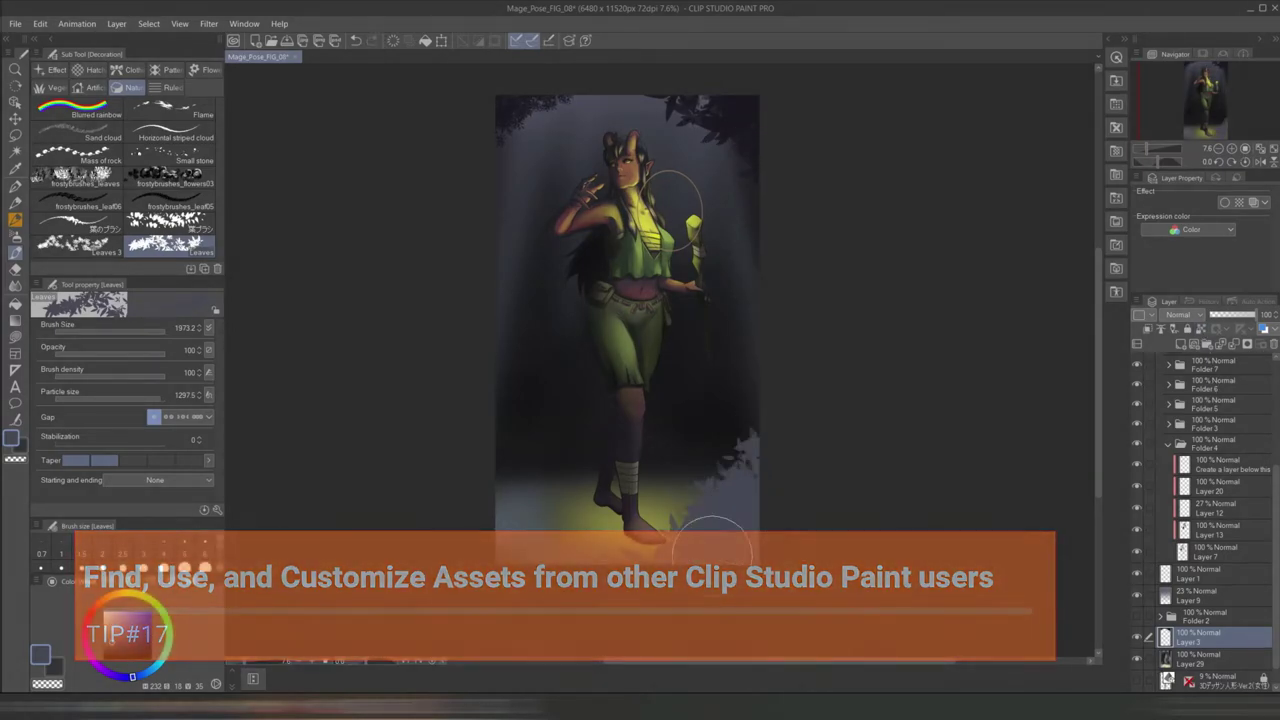
key(c)
click(723, 582)
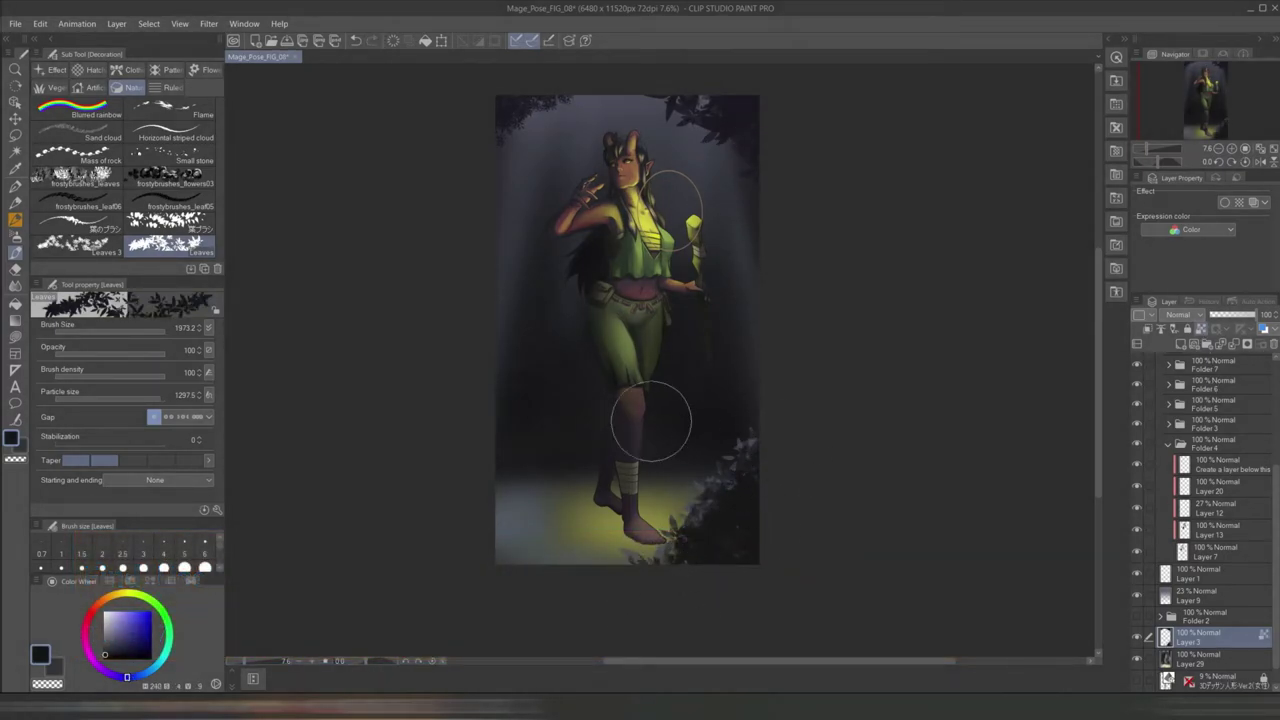
click(66, 352)
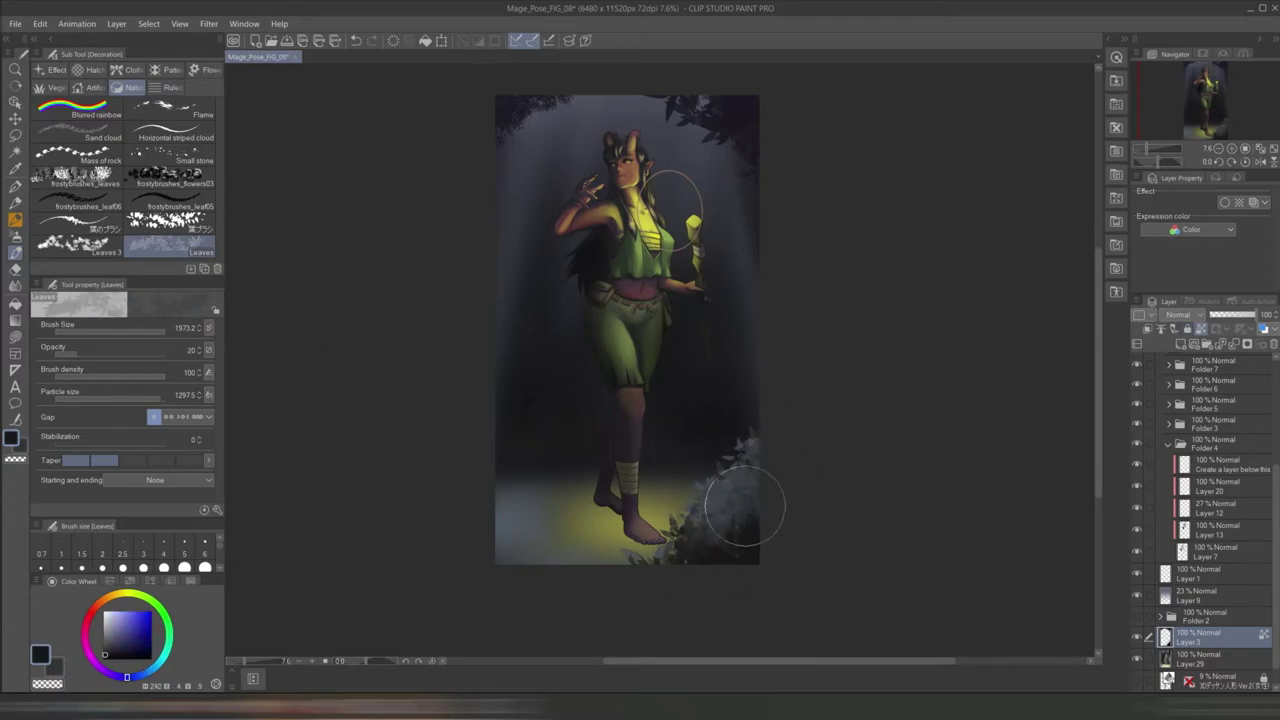
- Lighten the lower-right bush with light gray, and remove the trial frostybrushes_leaf06 layer
key(comma)
key(ctrl+shift+n)
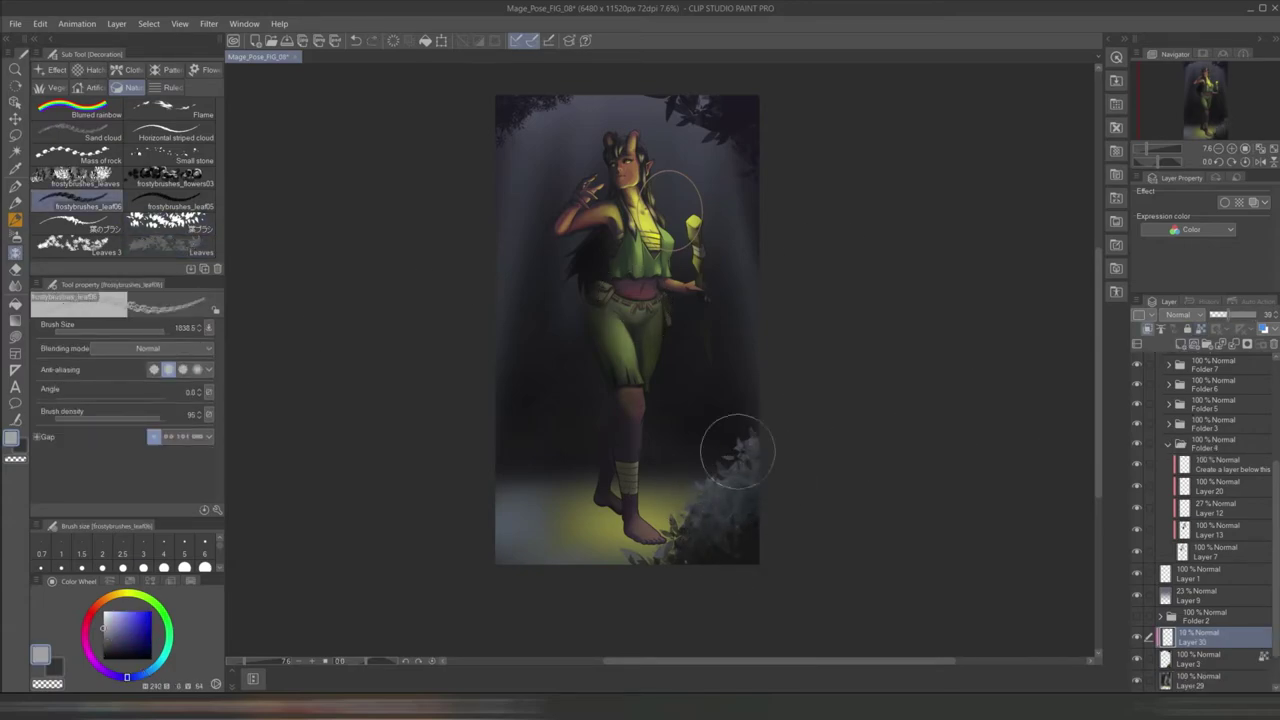
key(ctrl+z)
click(1116, 80)
click(966, 128)
drag(545, 467, 600, 411)
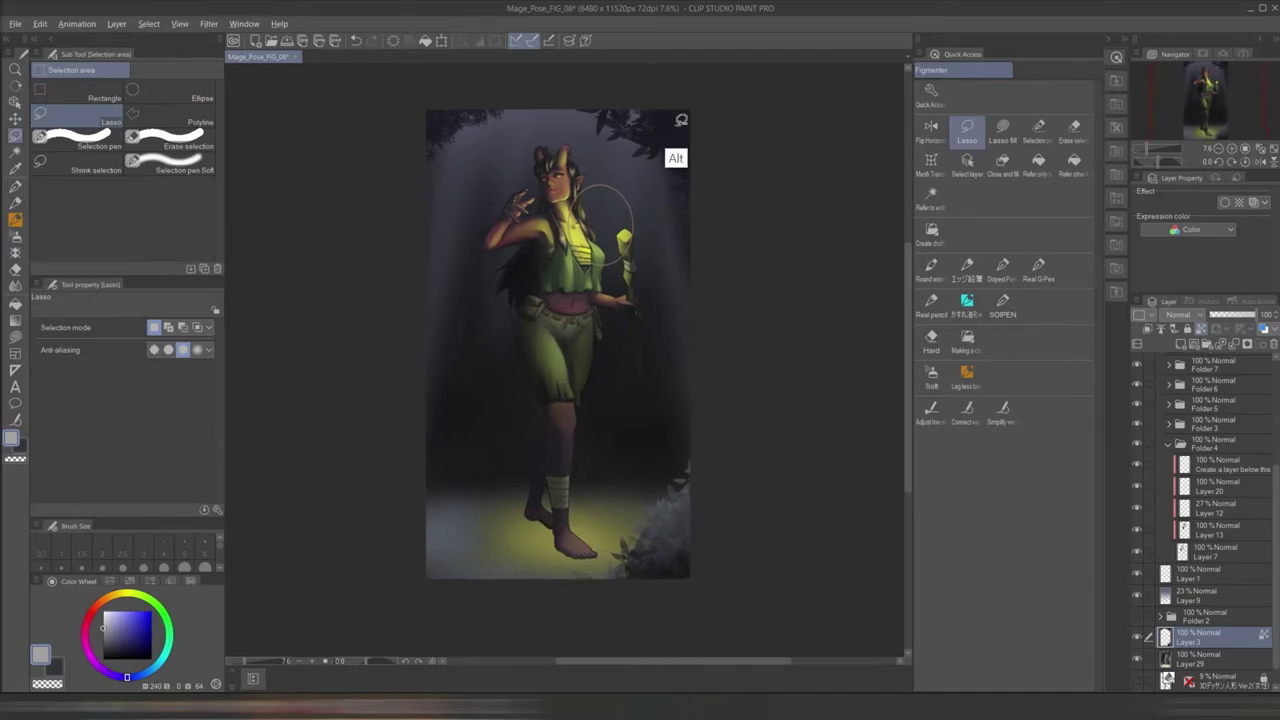
key(b)
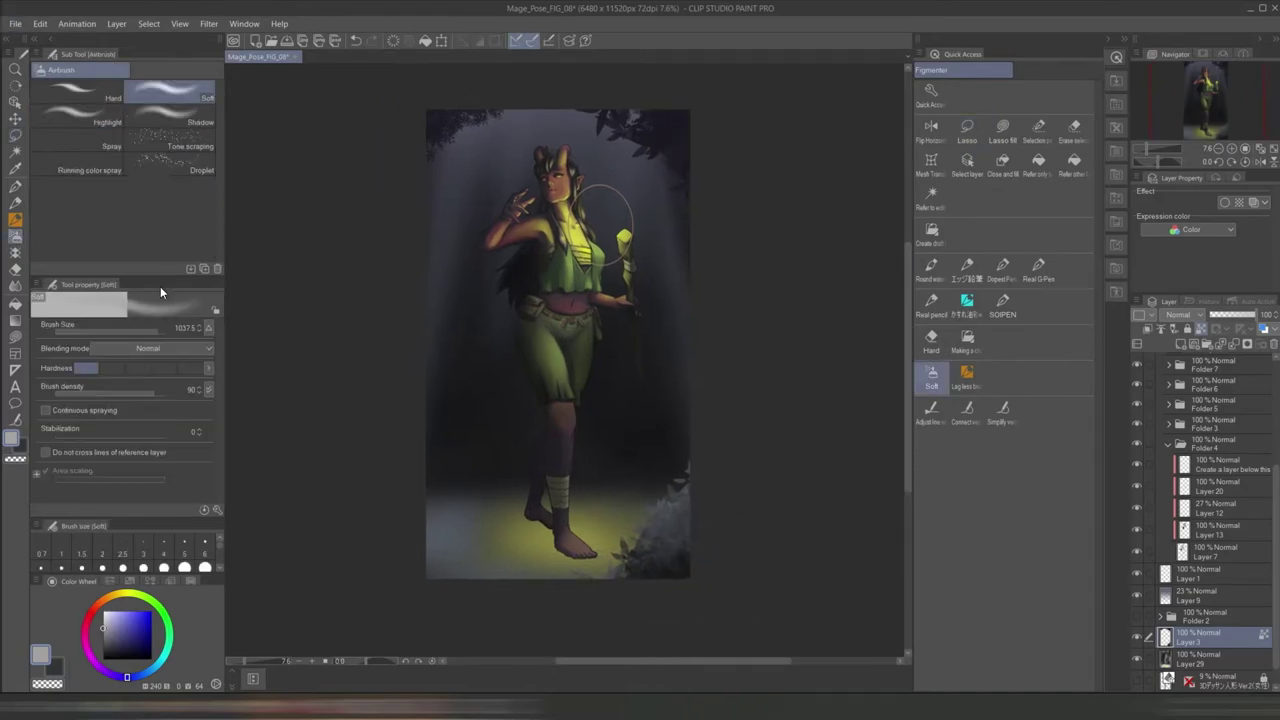
- Paint blue-gray foliage in the lower-left corner and up the left edge with the 葉ブラシ brush and a sampled color
click(15, 256)
alt+click(490, 600)
mouse_move(445, 525)
mouse_down()
mouse_move(465, 590)
mouse_move(505, 565)
mouse_move(517, 600)
mouse_up()
drag(436, 490, 436, 400)
click(170, 228)
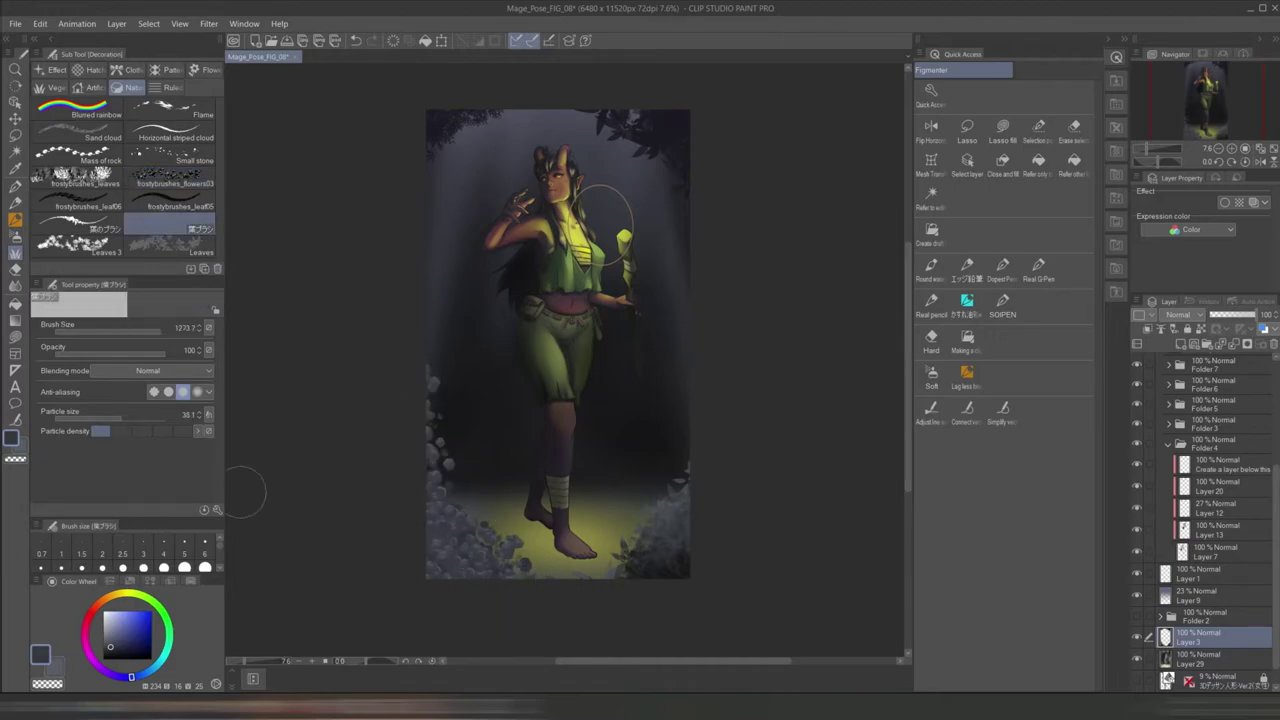
- Add near-black leaves around the lower bushes with Leaves 3, using Layer 30 beneath Layer 3
click(75, 243)
click(514, 586)
click(1200, 659)
click(1147, 328)
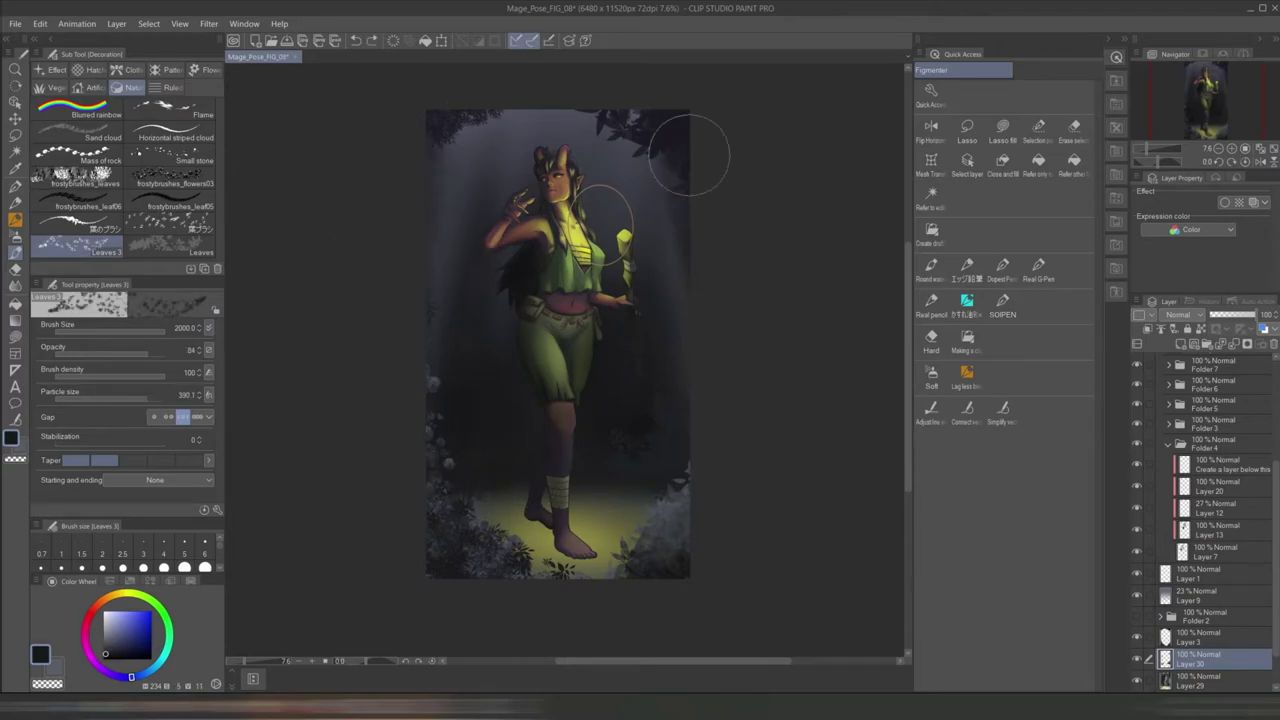
- Shade the lower foliage on Layers 30 and 3 with transparent pixels locked, adding yellow-green highlights near the ground glow
key(bracketleft)
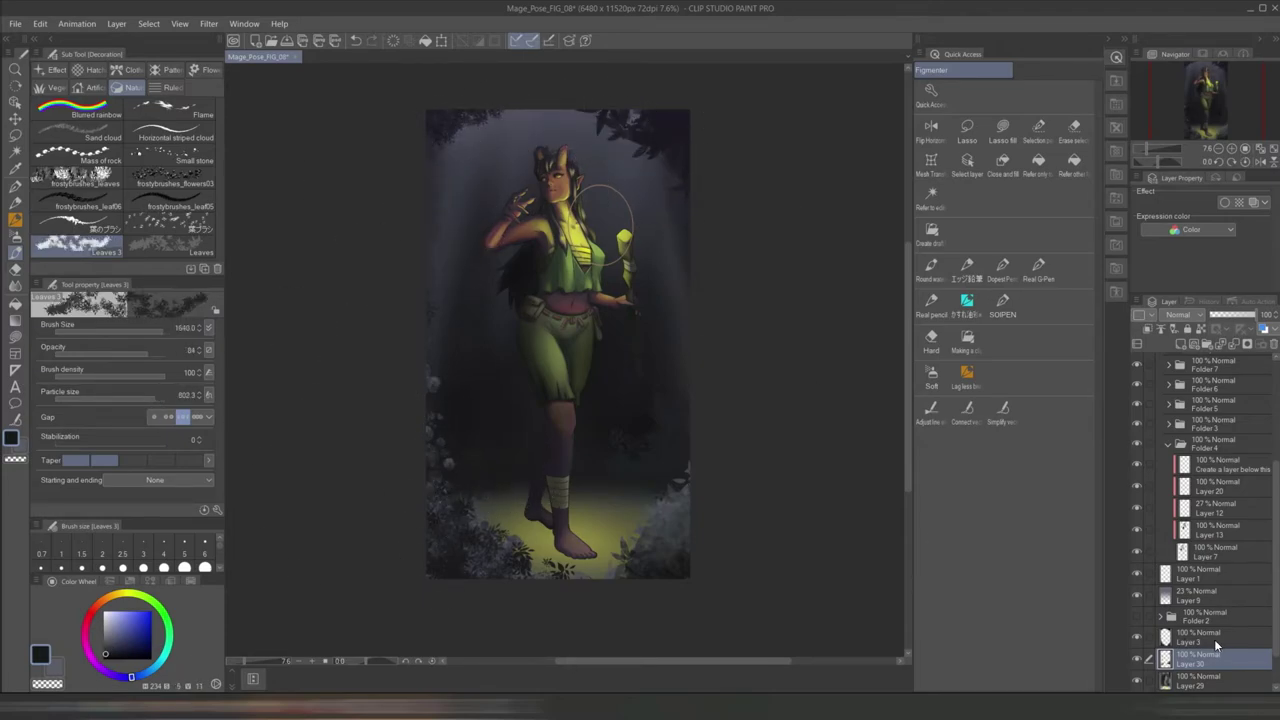
key(alt+bracketright)
key(alt+bracketleft)
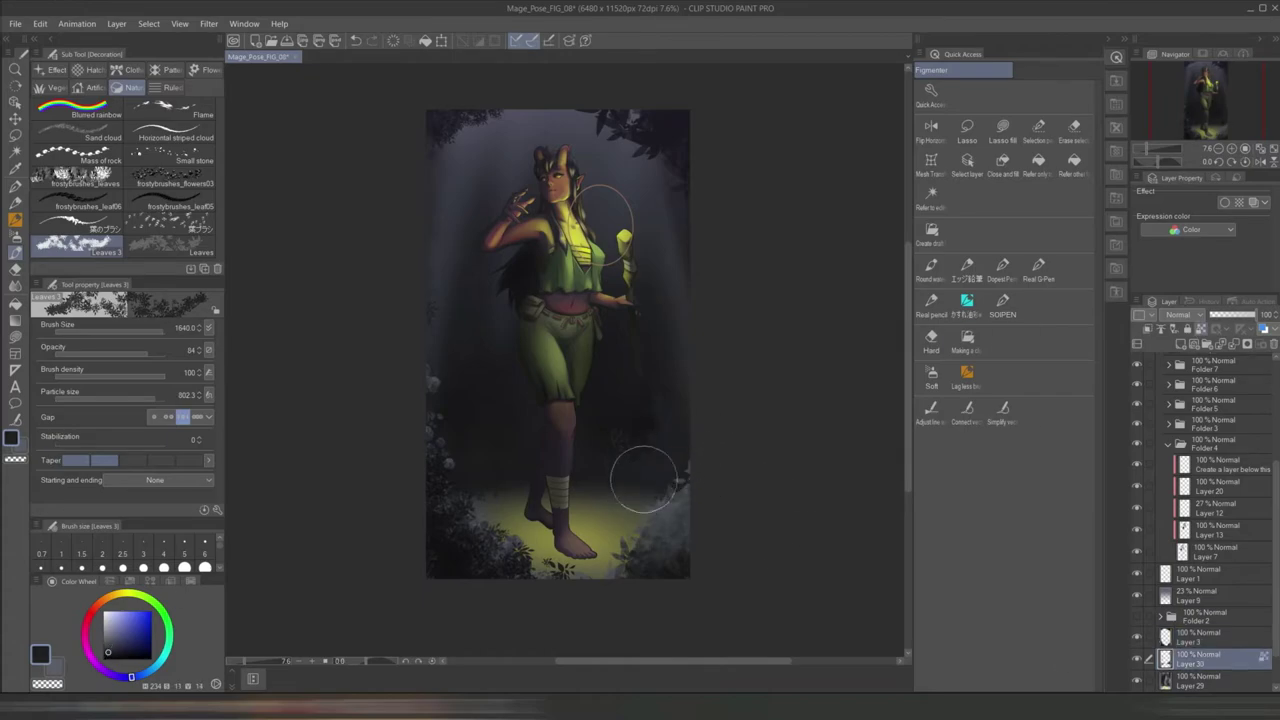
key(x)
key(bracketleft)
mouse_move(663, 428)
mouse_down()
mouse_move(657, 511)
mouse_move(609, 570)
mouse_move(621, 558)
mouse_move(527, 547)
mouse_up()
key(alt+bracketright)
key(x)
- Build up the dark foliage framing the upper canvas on Layer 3 with Leaves and frostybrushes_leaf06
click(169, 245)
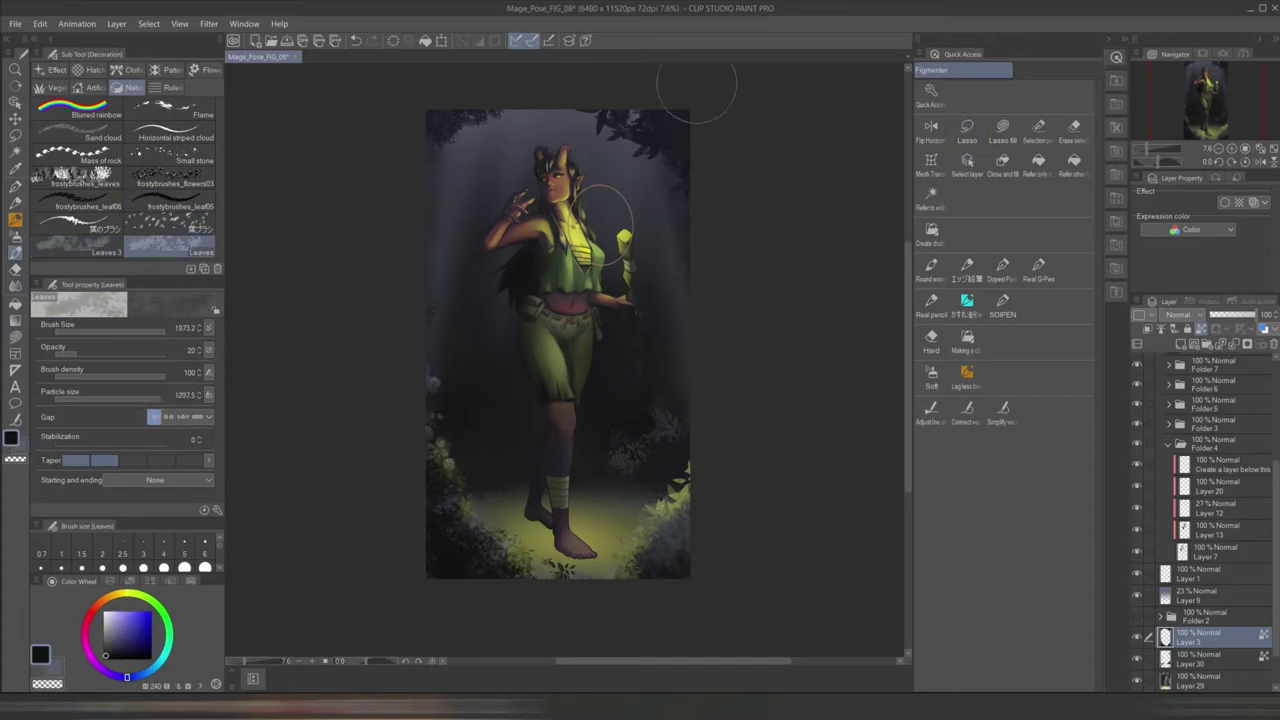
alt+click(690, 264)
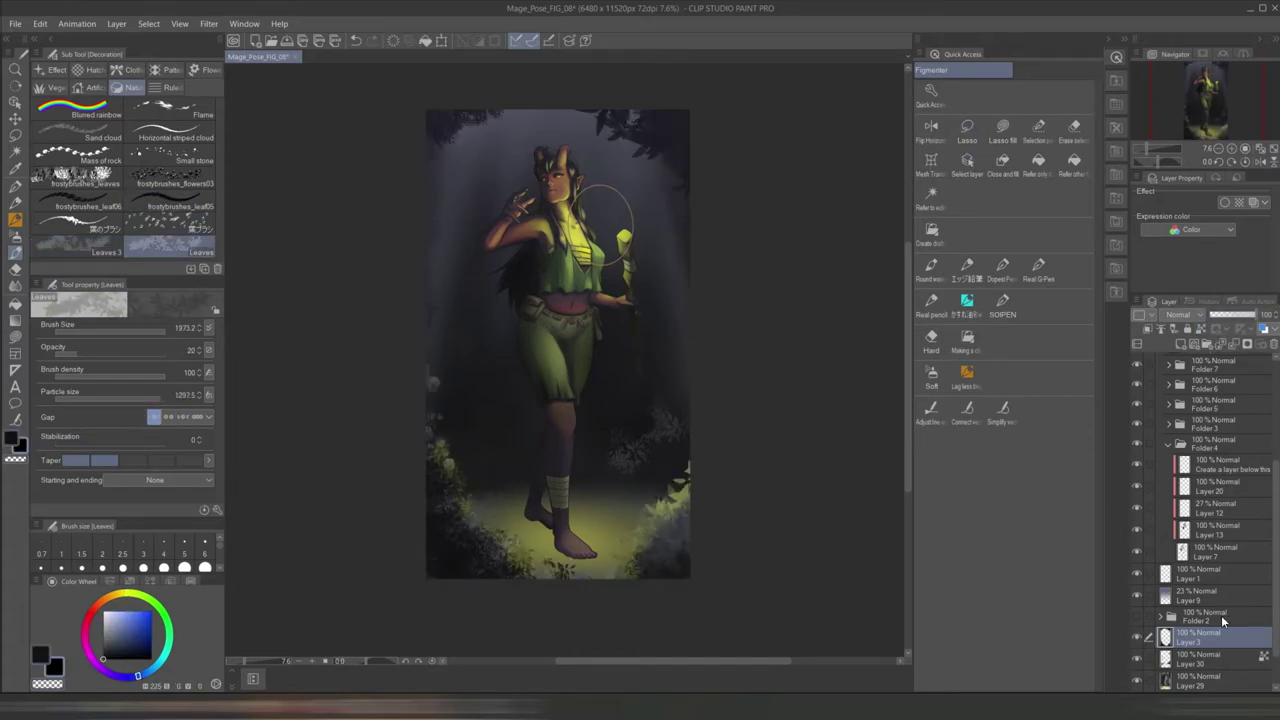
key(j)
scroll(726, 140, up, 5)
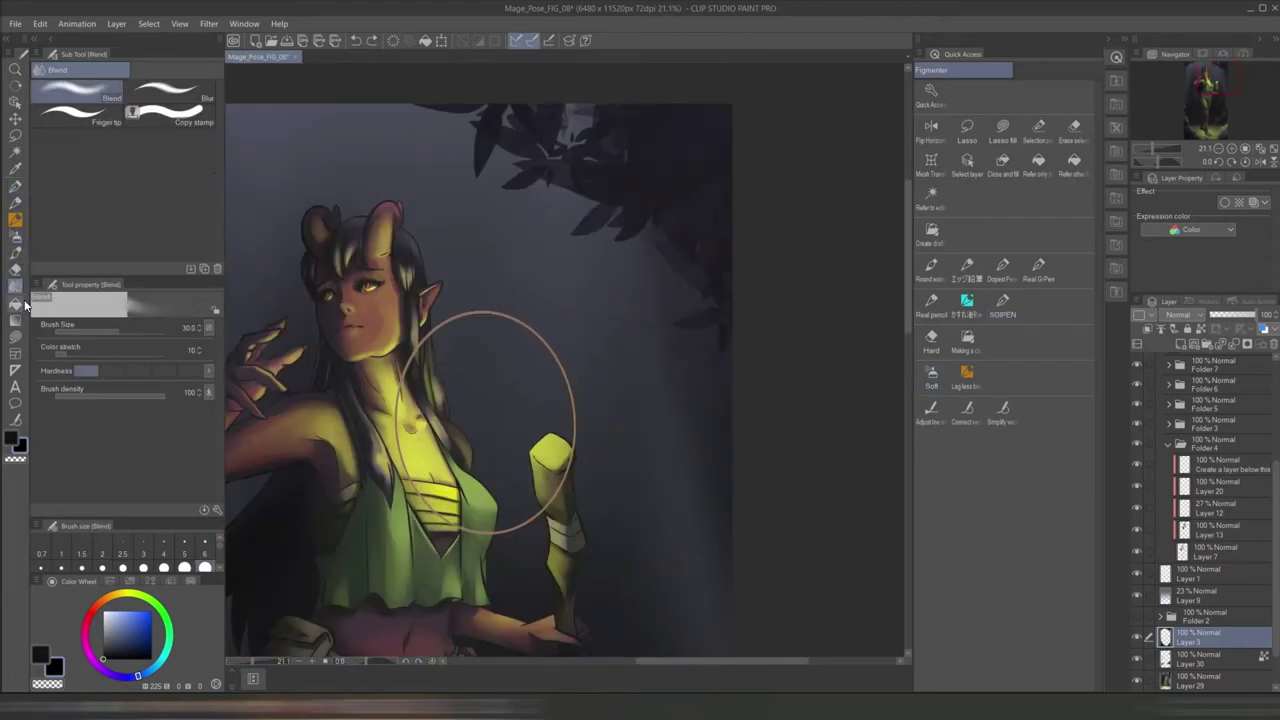
key(b)
scroll(703, 214, down, 5)
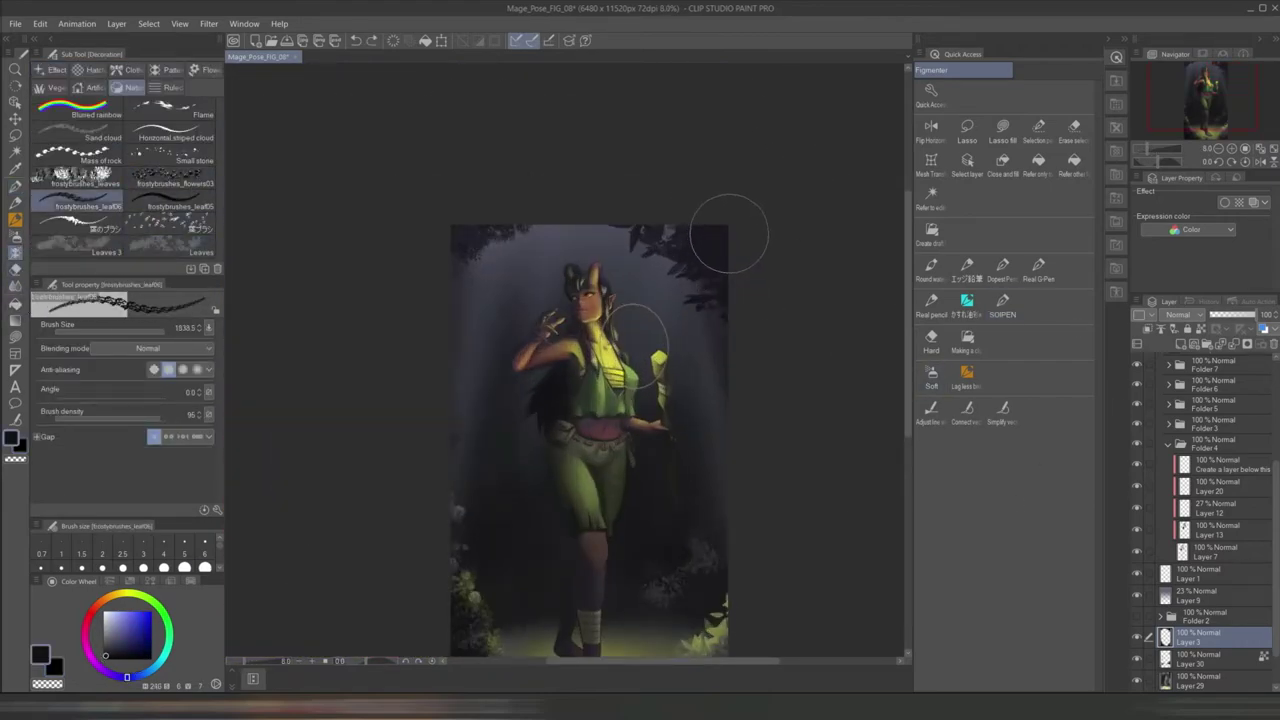
scroll(759, 414, down, 1)
scroll(794, 406, up, 1)
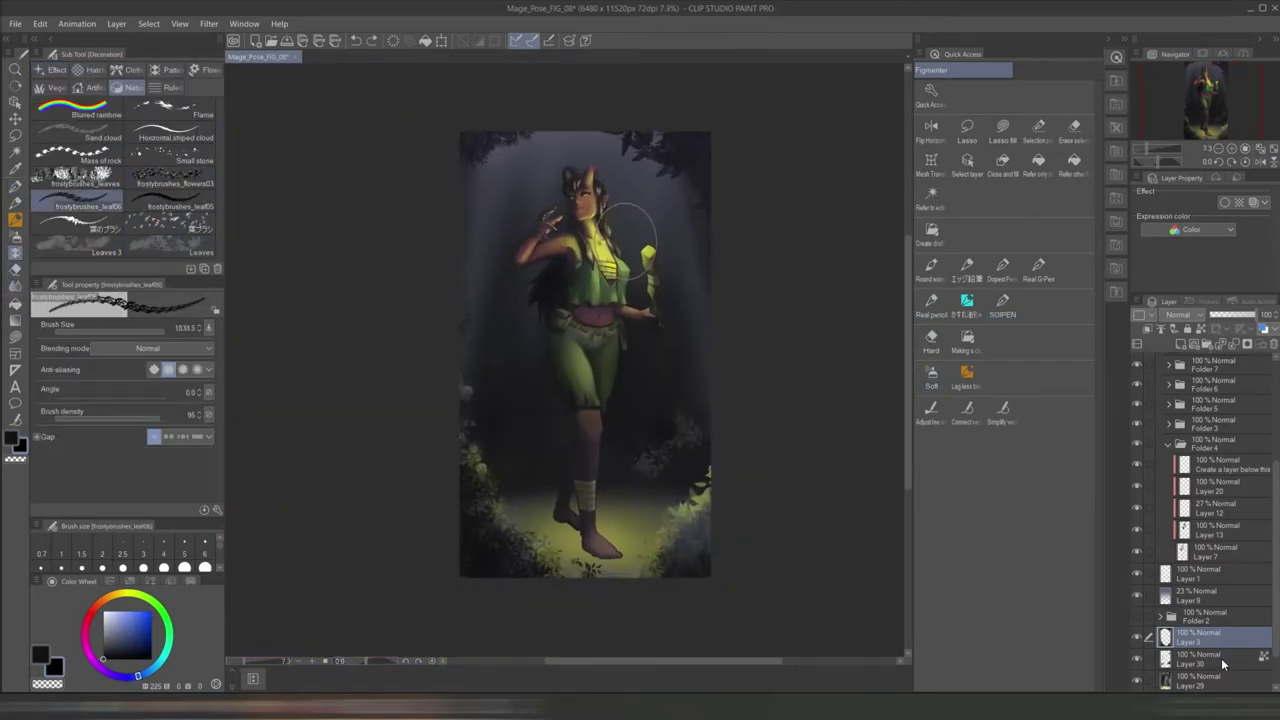
- Move Layer 9 directly above Layer 29 and darken the outer foliage on Layer 3 with the Soft airbrush
click(1215, 680)
key(b)
drag(1200, 595, 1200, 669)
click(1210, 615)
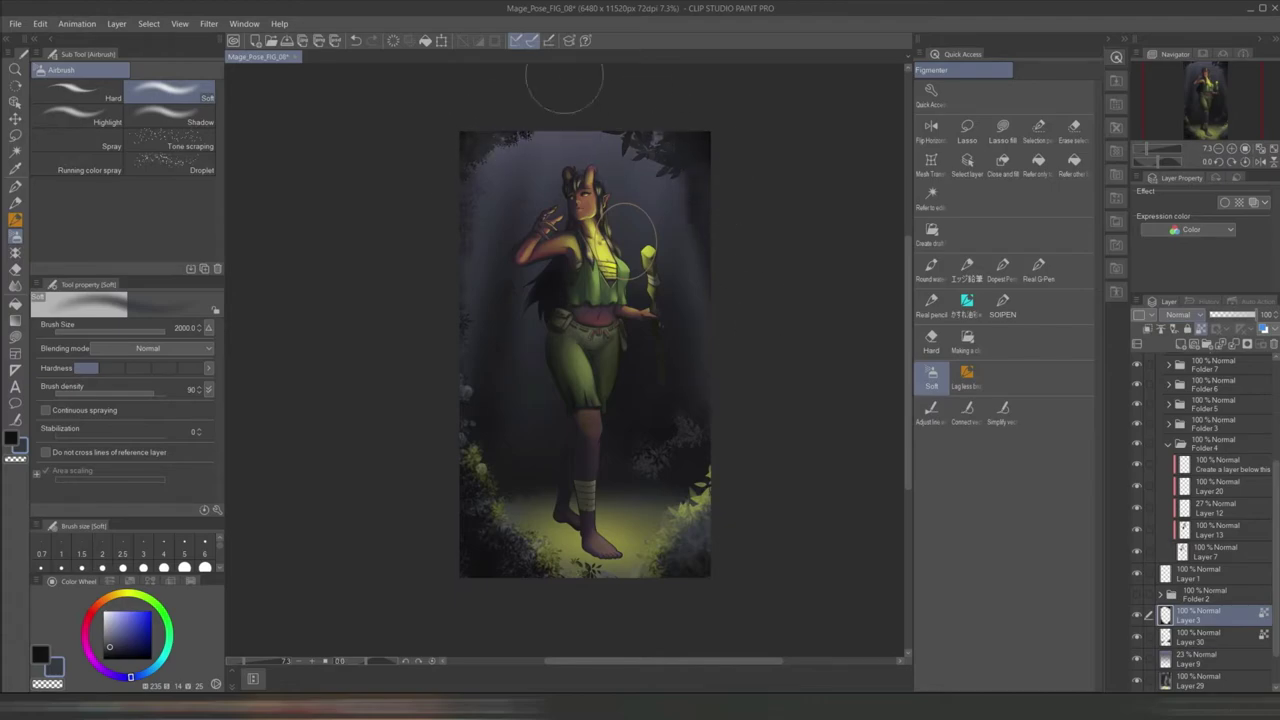
scroll(519, 279, down, 1)
scroll(1200, 600, down, 3)
- Merge Layer 9 into Layer 29, and group Layers 3, 30 and 29 in a new collapsed folder
click(1200, 578)
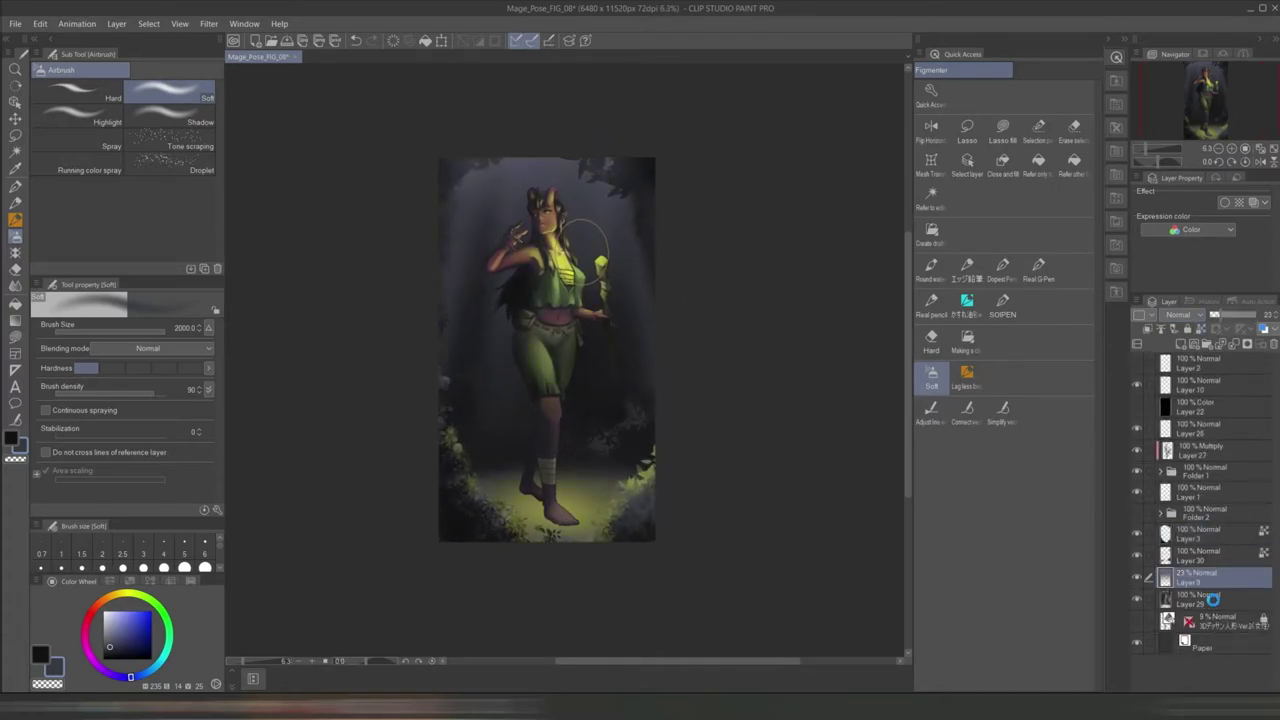
key(ctrl+e)
ctrl+click(1200, 533)
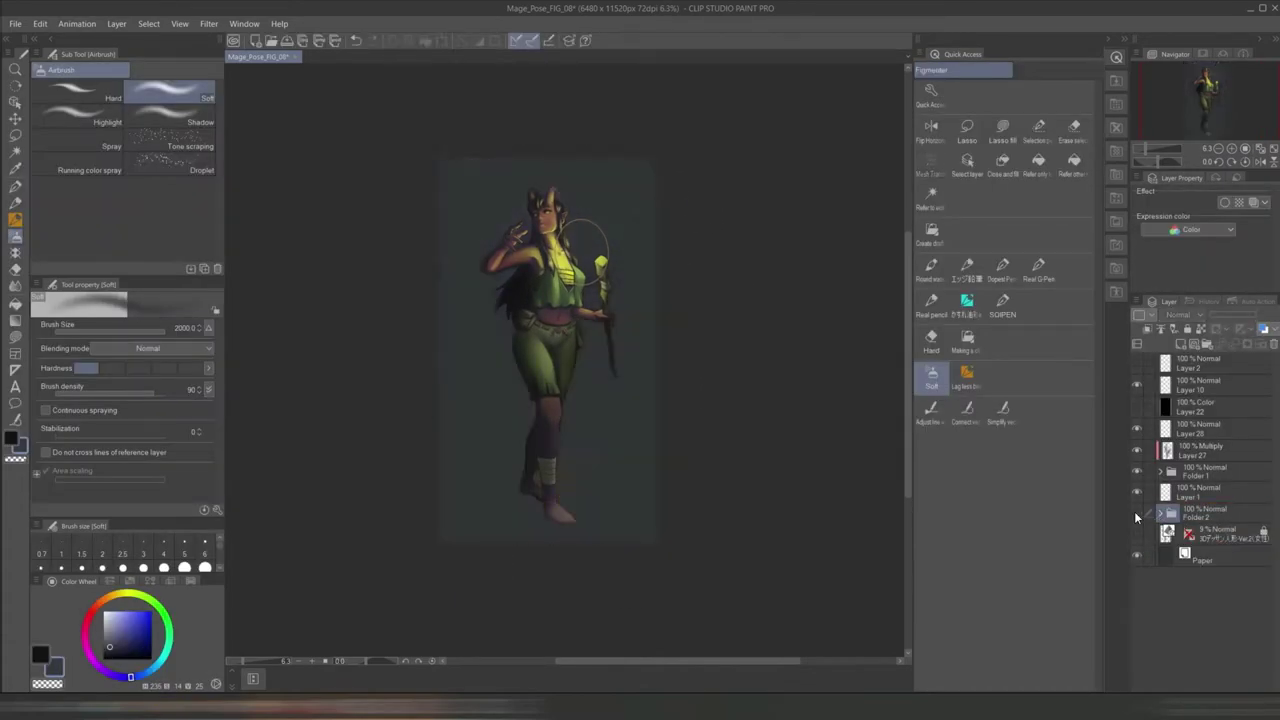
click(1207, 345)
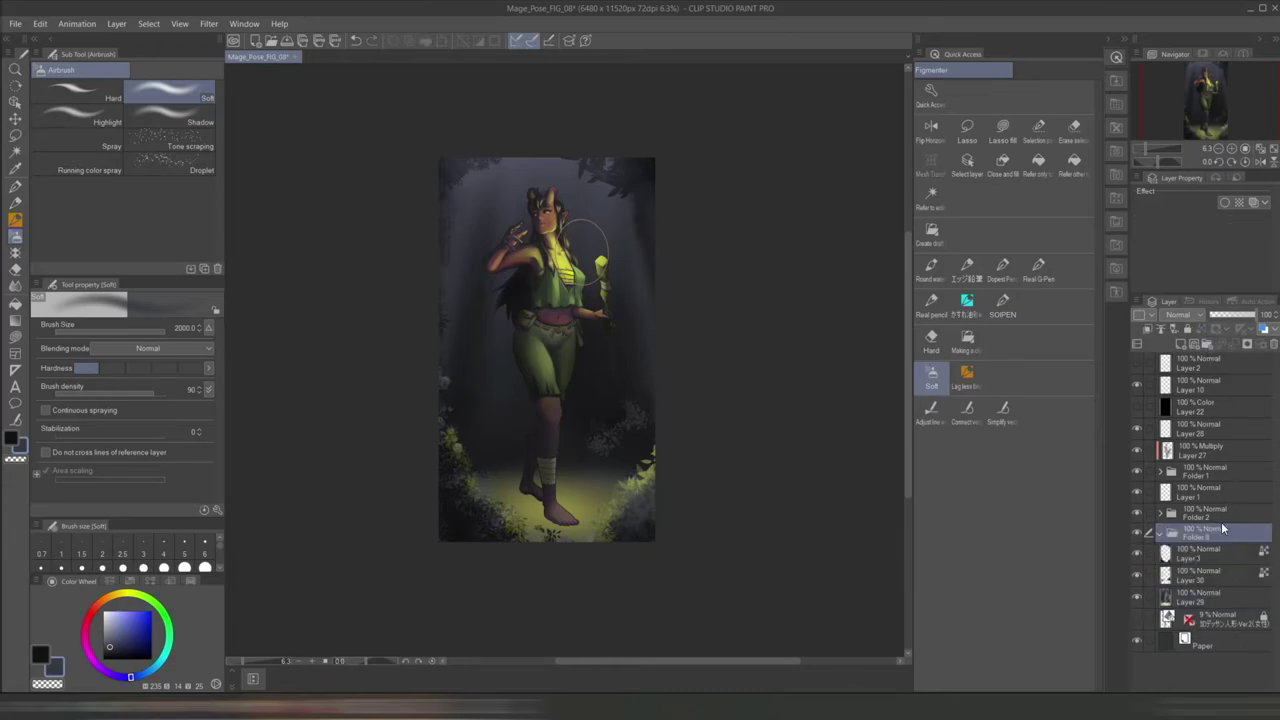
click(1161, 536)
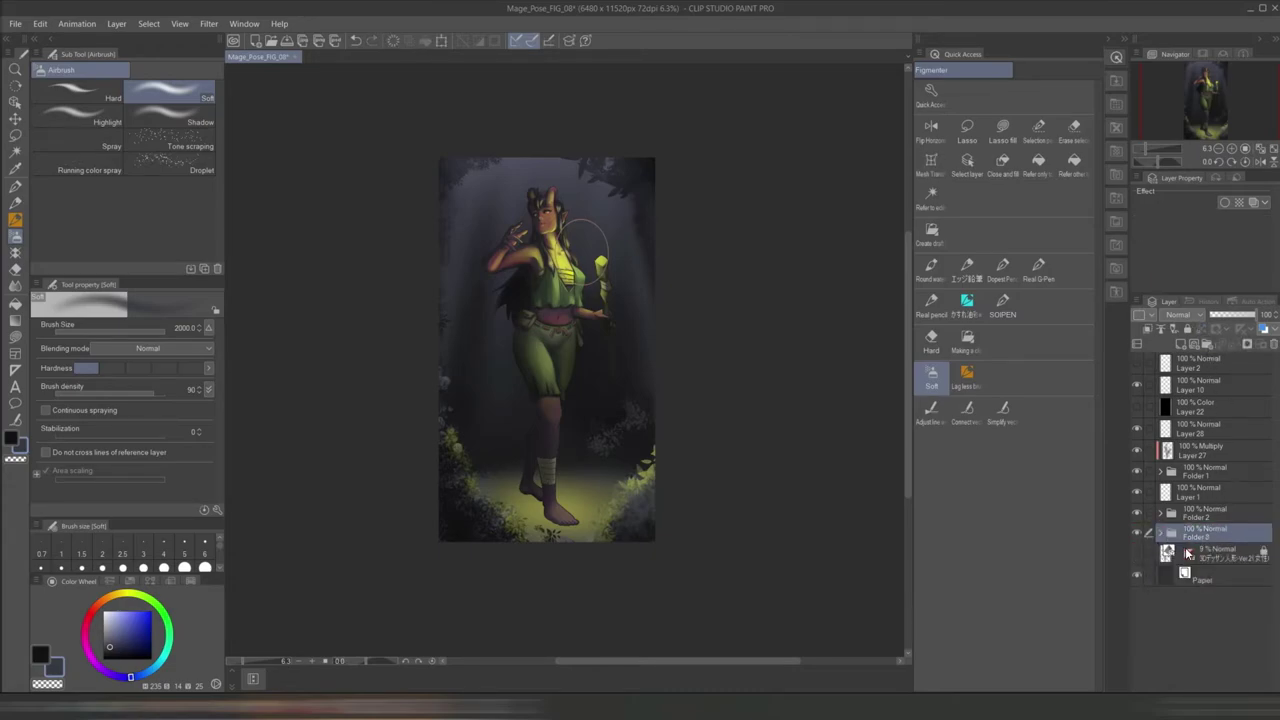
- Add a Tone Curve correction layer directly above the background folder, pulling the darker tones down slightly
click(148, 24)
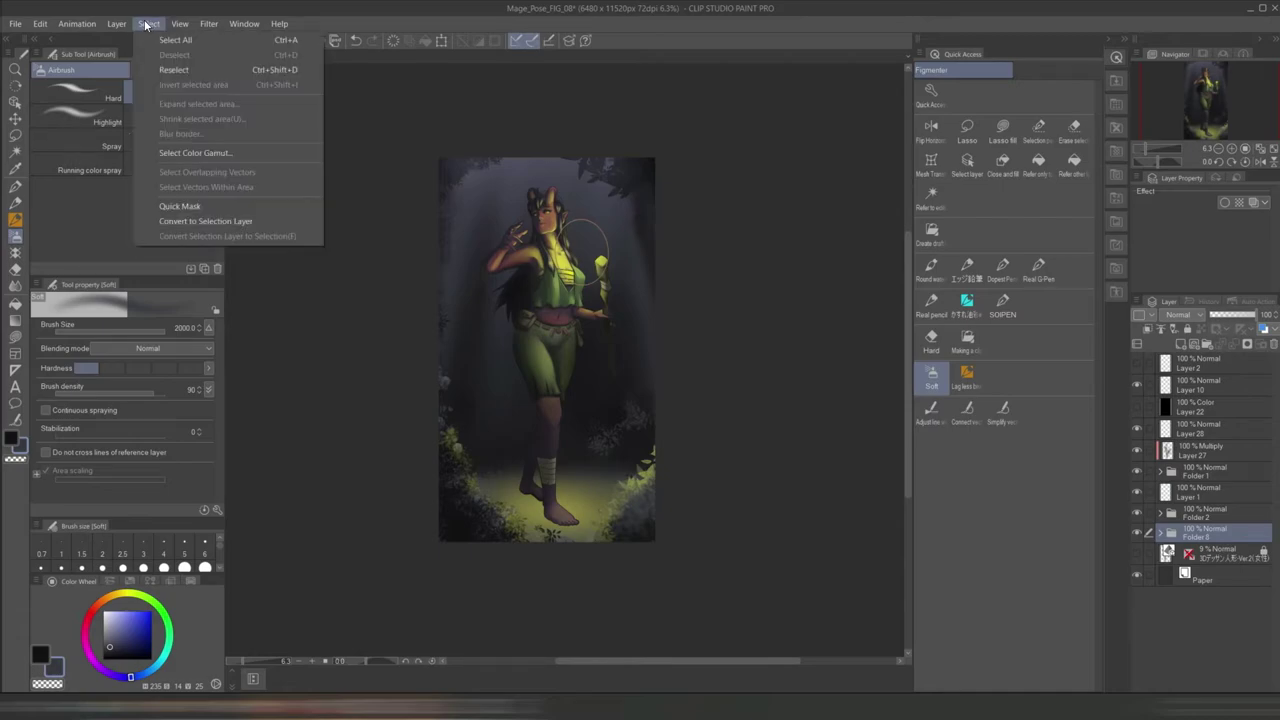
mouse_move(119, 26)
mouse_move(200, 70)
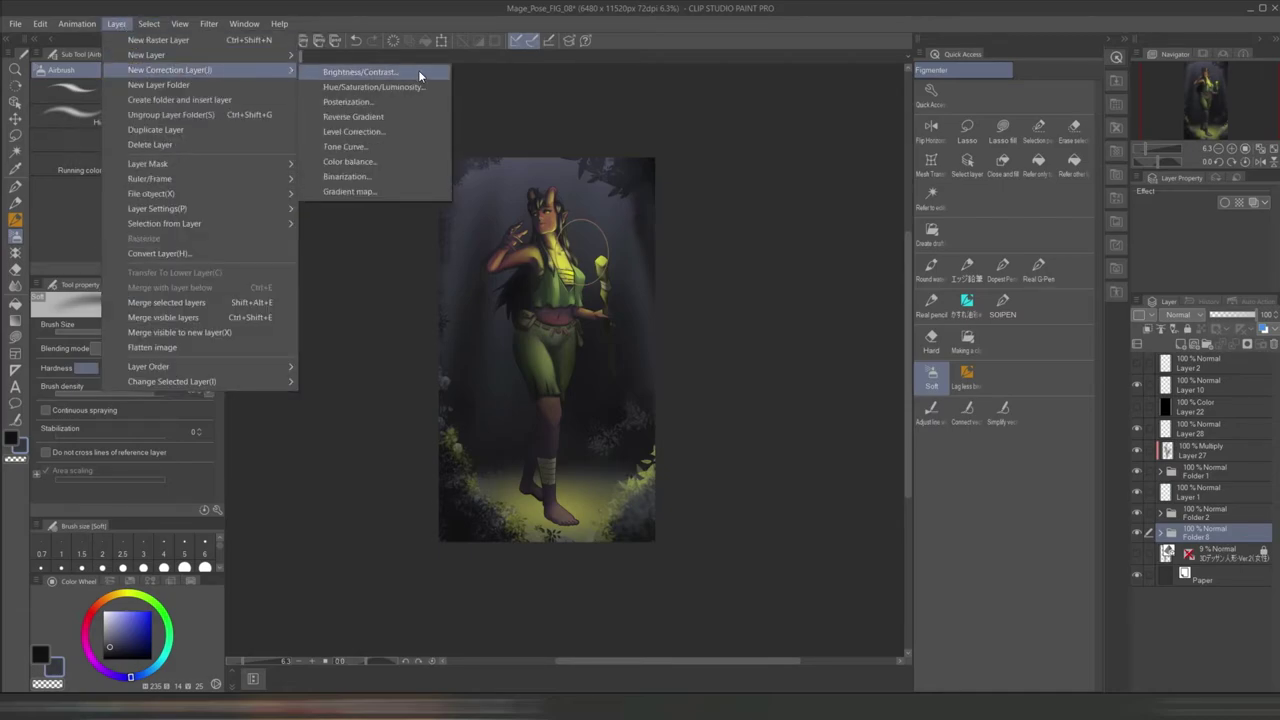
click(417, 146)
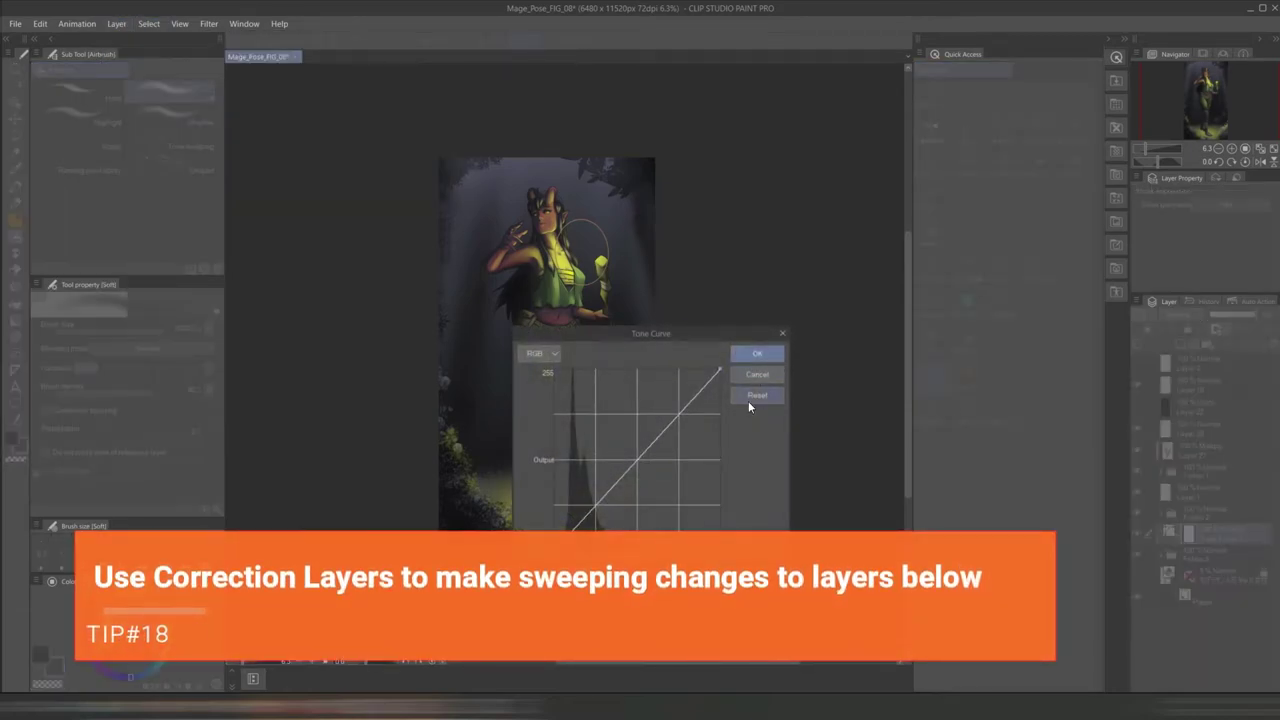
drag(605, 498, 609, 506)
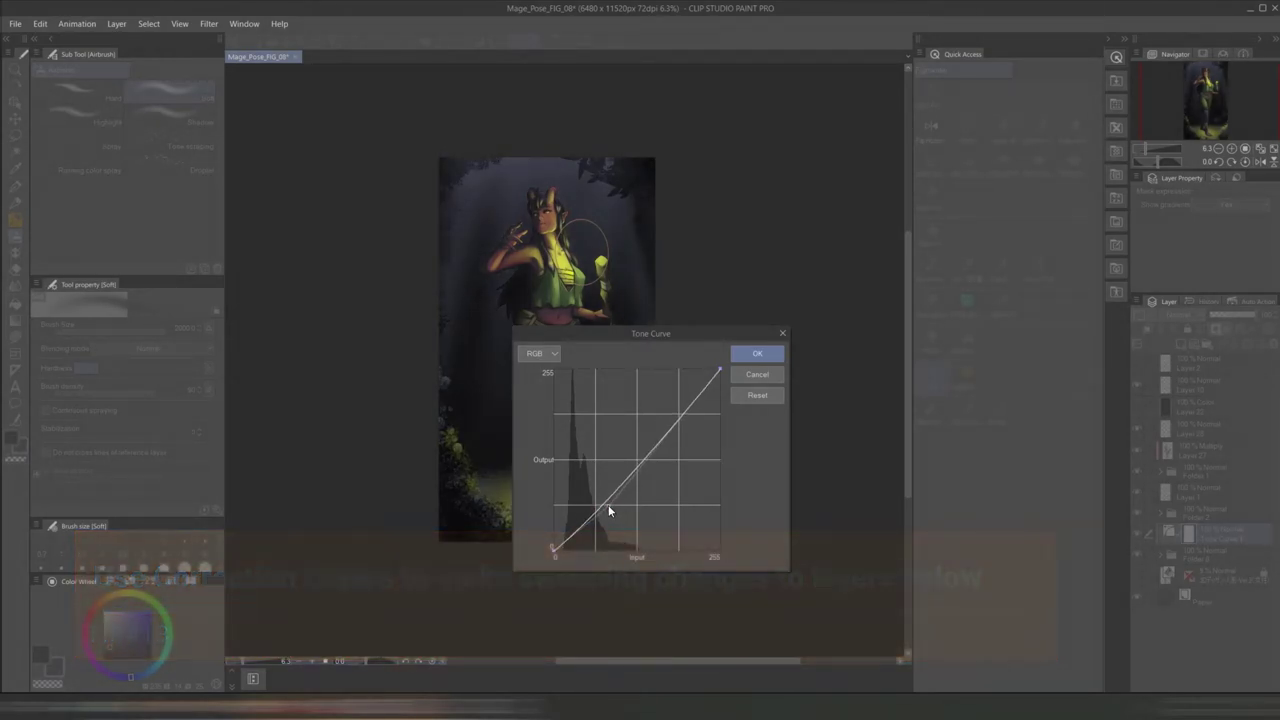
click(757, 353)
- Add a Hue/Saturation/Luminosity correction layer above the Tone Curve layer with the saturation lowered to about -15
click(245, 23)
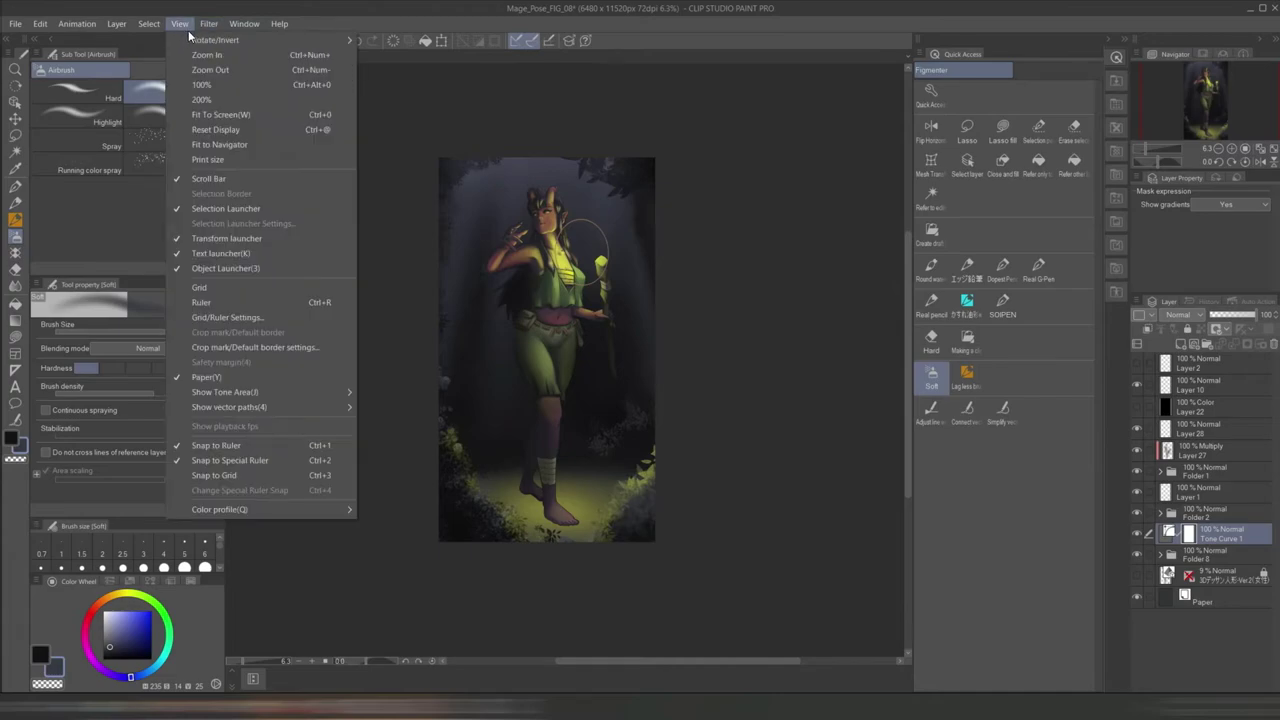
mouse_move(220, 56)
click(420, 112)
drag(640, 540, 622, 552)
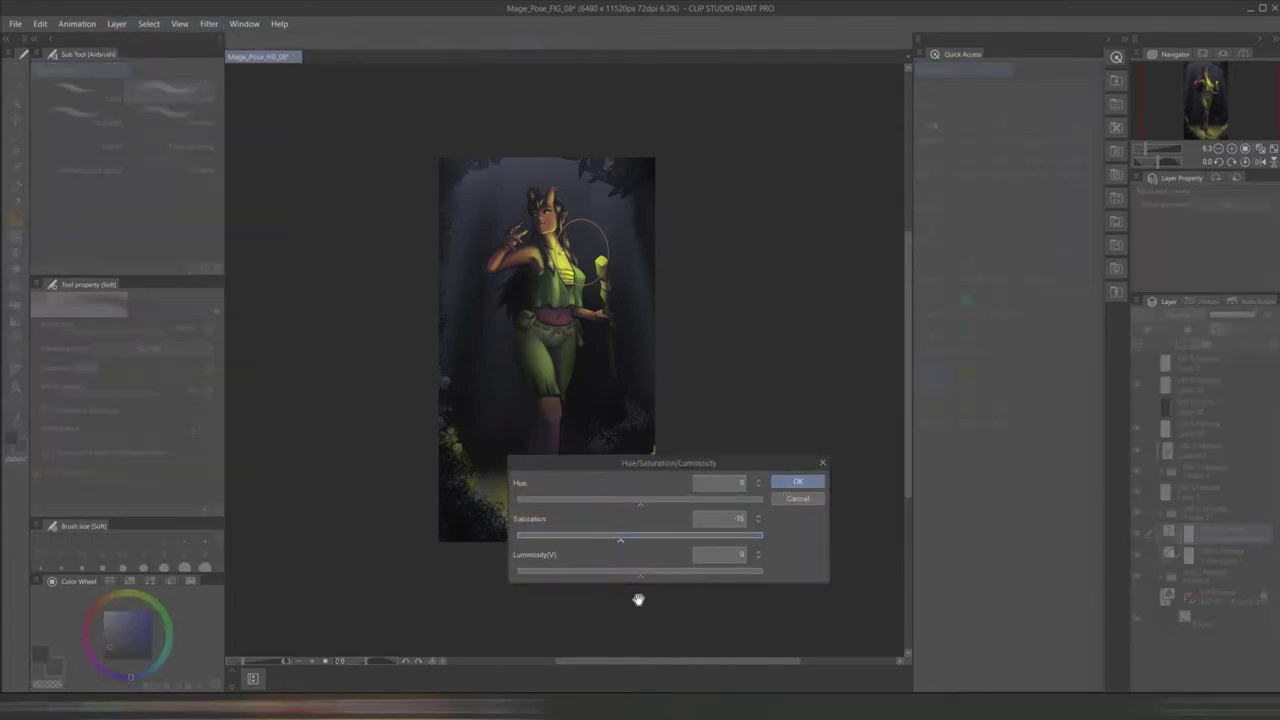
click(812, 486)
- Try to lasso and transform the foliage beside the lower right canvas edge on Layer 3
click(1210, 640)
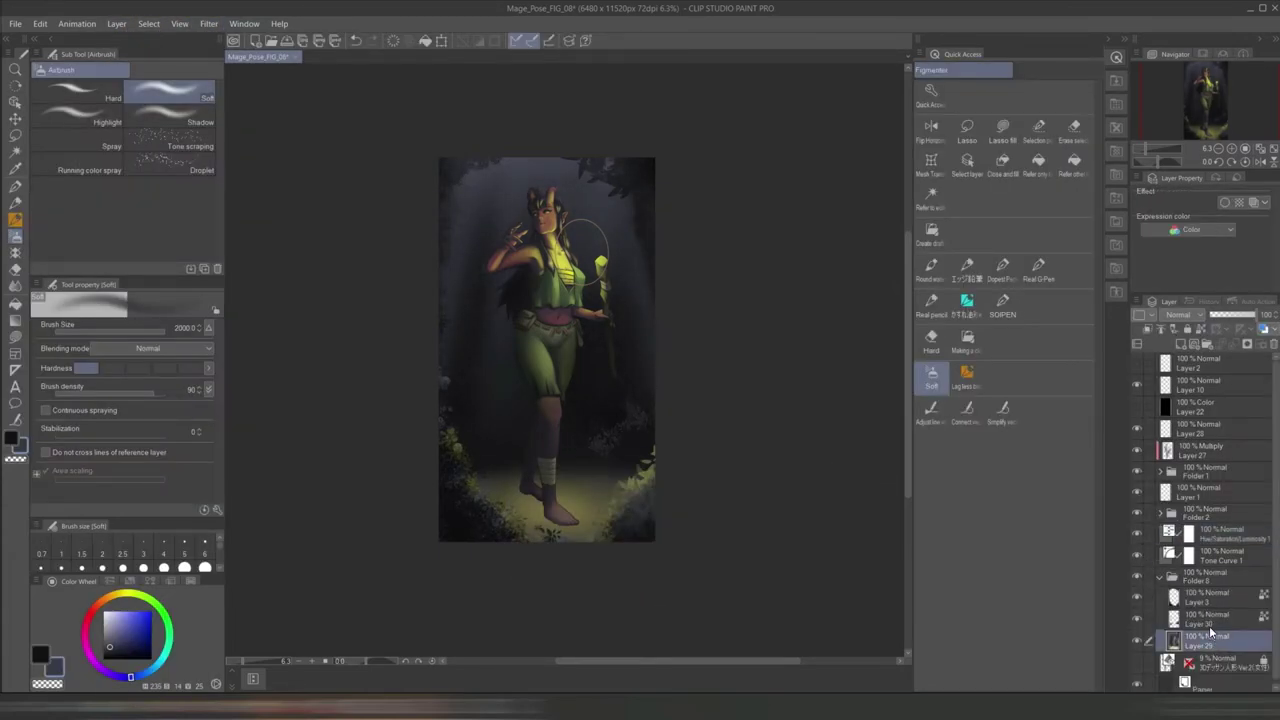
click(1210, 597)
key(o)
key(m)
mouse_move(660, 440)
mouse_down()
mouse_move(700, 503)
mouse_move(686, 434)
mouse_up()
key(ctrl+t)
key(Escape)
key(ctrl+d)
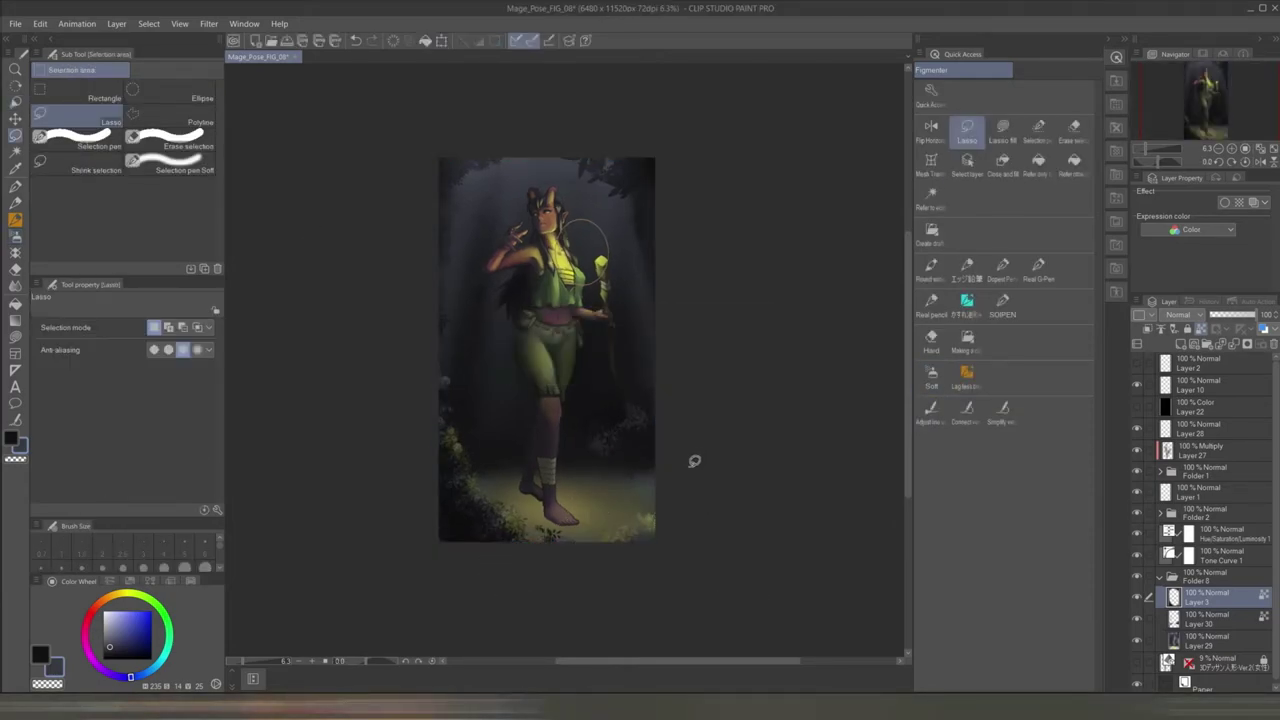
key(ctrl+z)
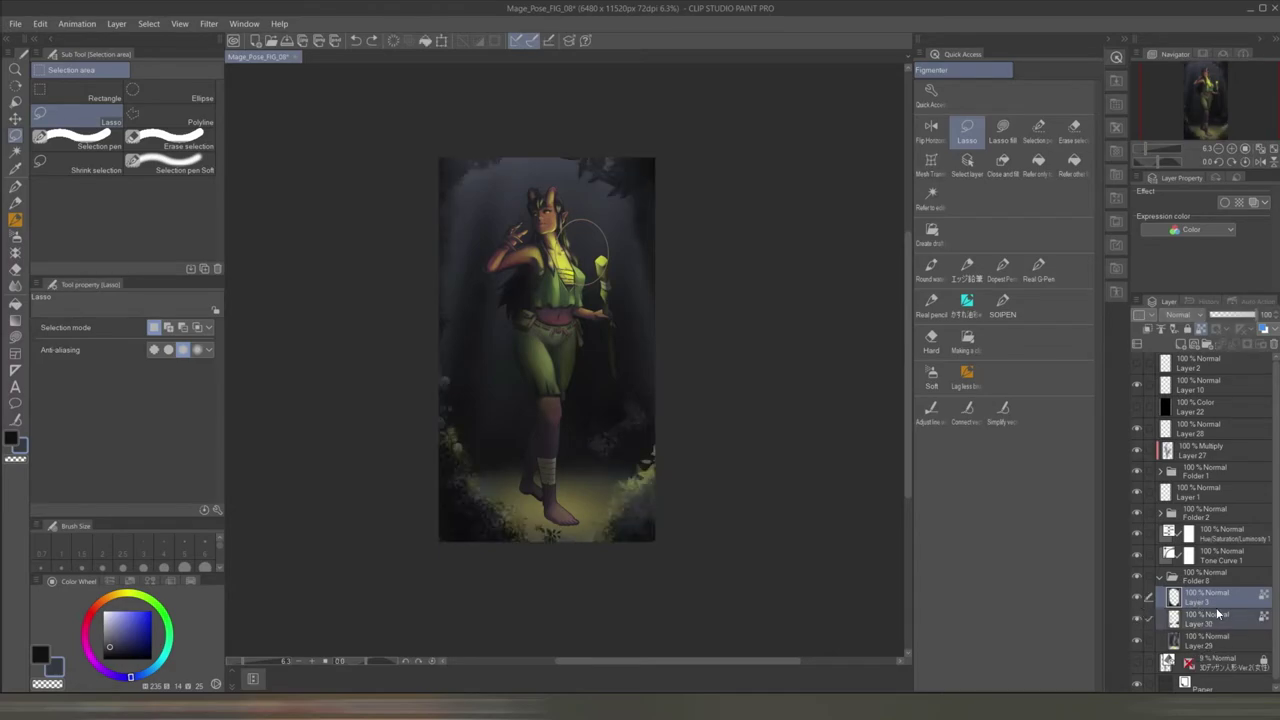
- Soften the foliage on Layers 3 and 30 with a blur filter, and collapse the background folder
click(209, 23)
click(258, 43)
click(778, 337)
scroll(686, 474, up, 3)
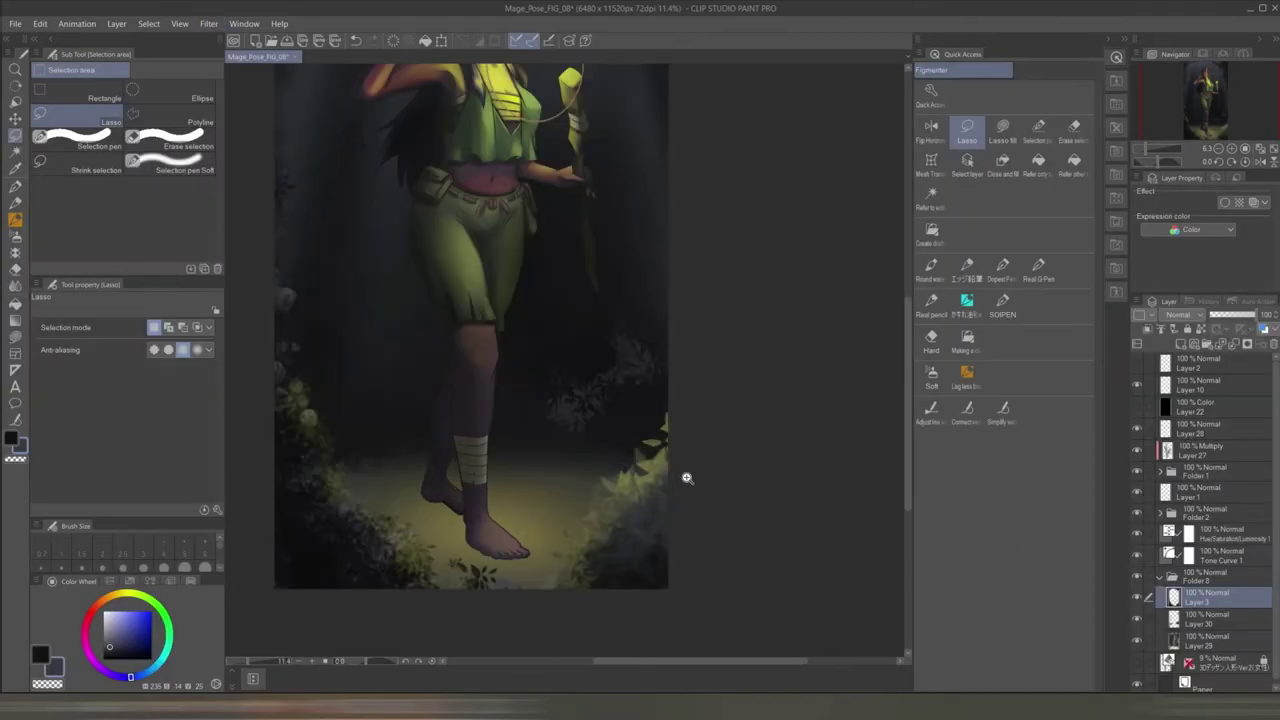
scroll(623, 523, down, 3)
click(1201, 446)
click(1160, 577)
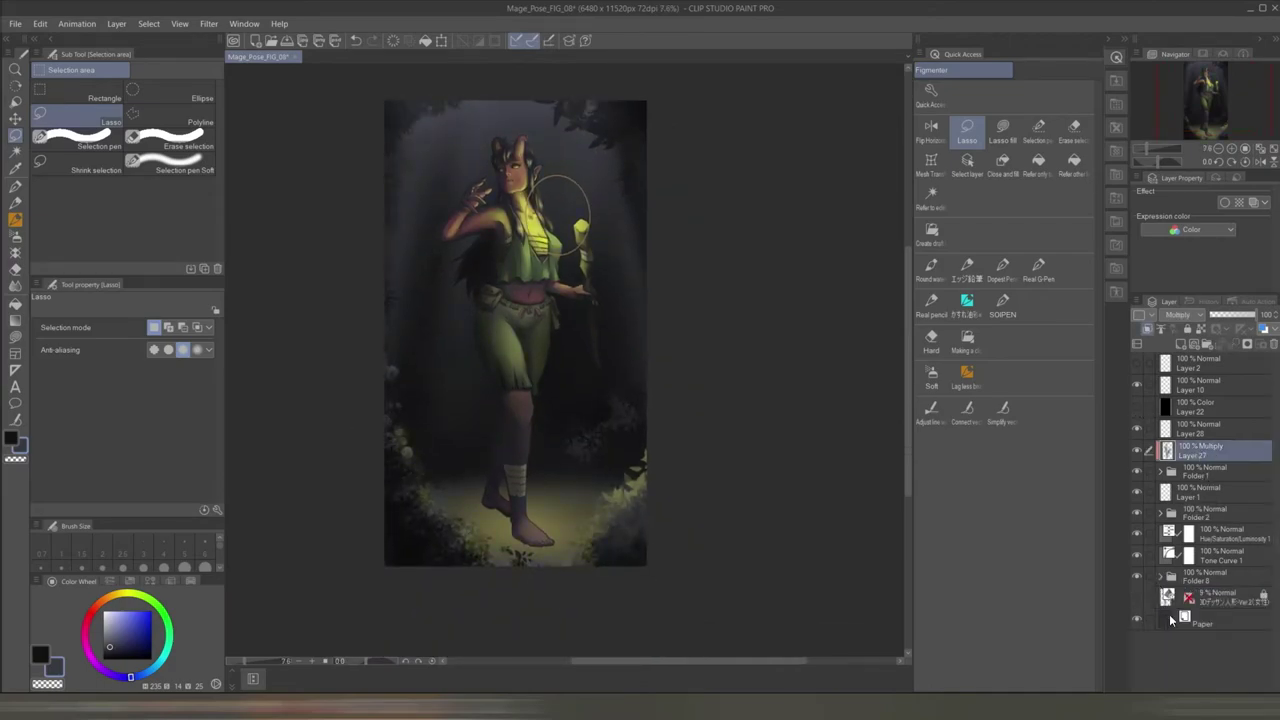
click(116, 23)
mouse_move(200, 70)
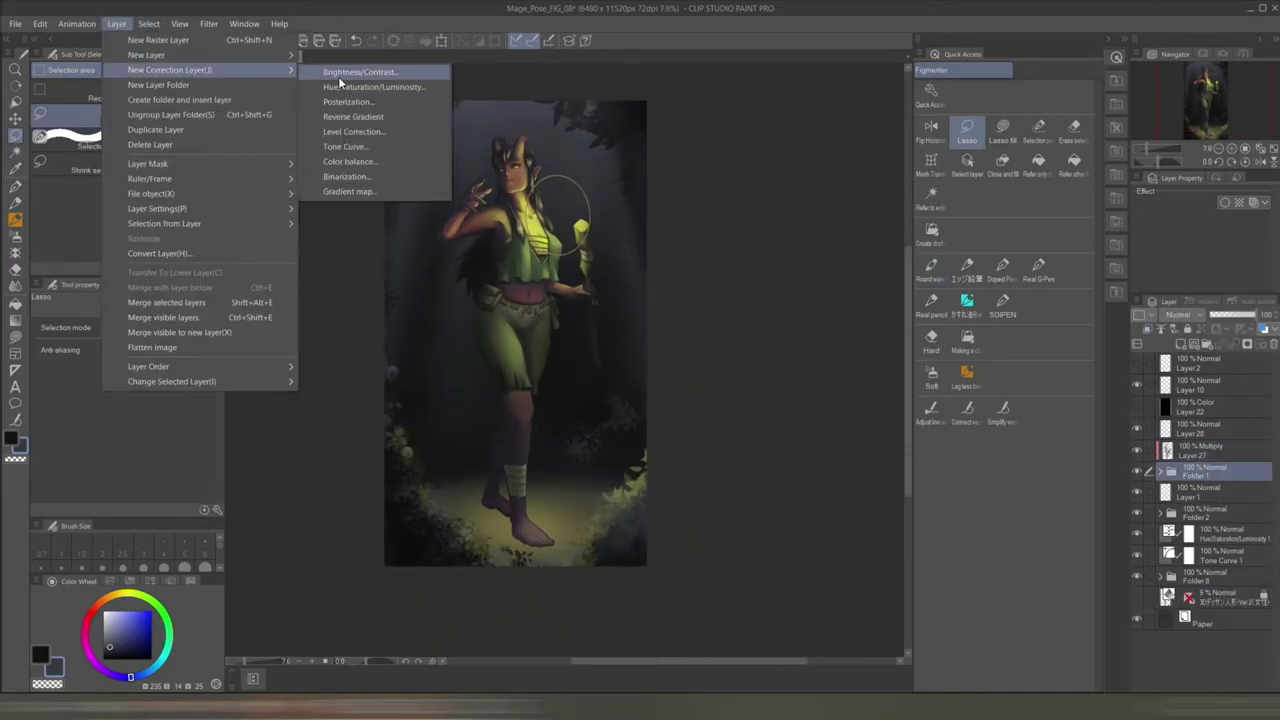
click(400, 134)
click(757, 353)
click(148, 23)
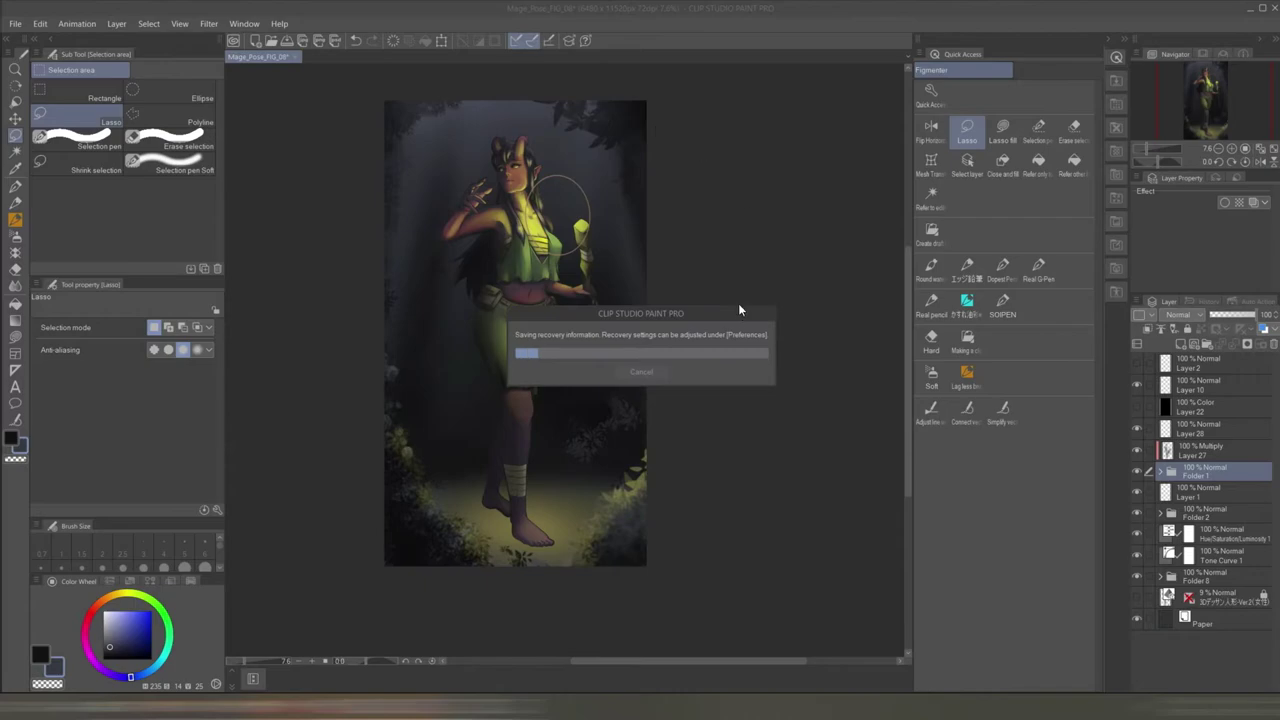
- Refine the figure's shading around the hand and staff on the Multiply Layer 27 with the textured paint brush
scroll(548, 380, up, 3)
key(alt+bracketright)
key(b)
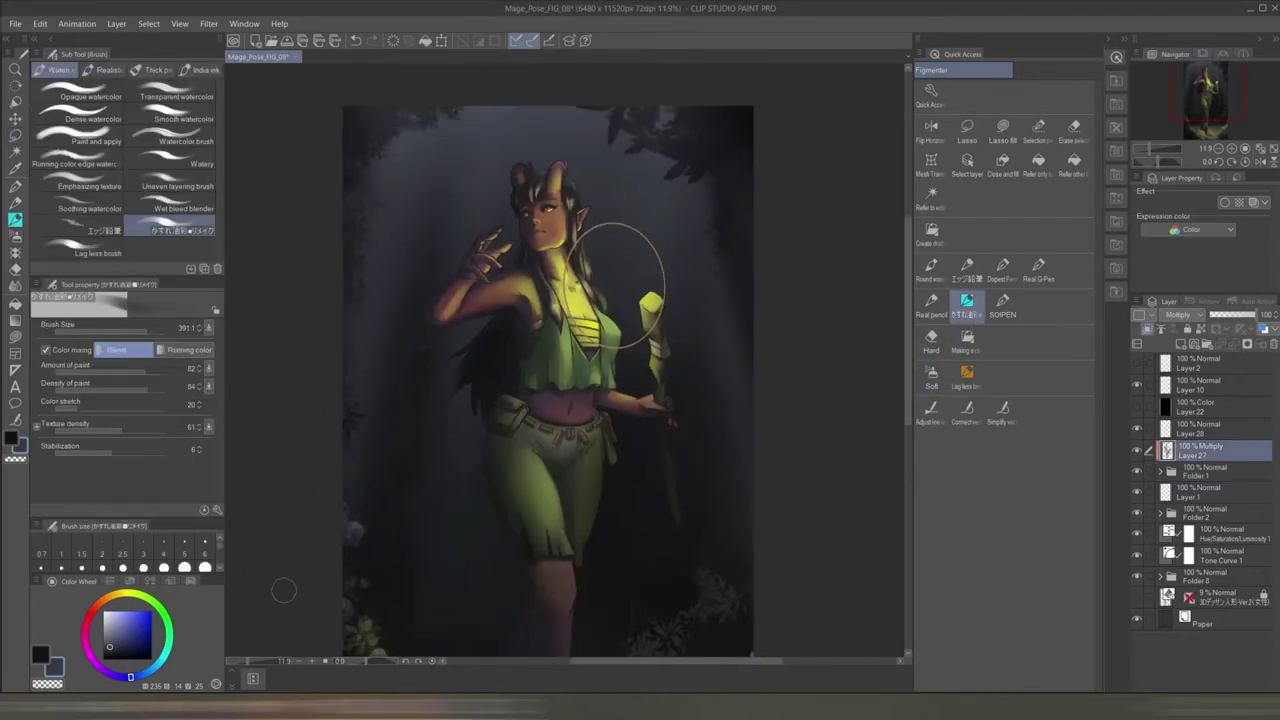
scroll(610, 403, up, 5)
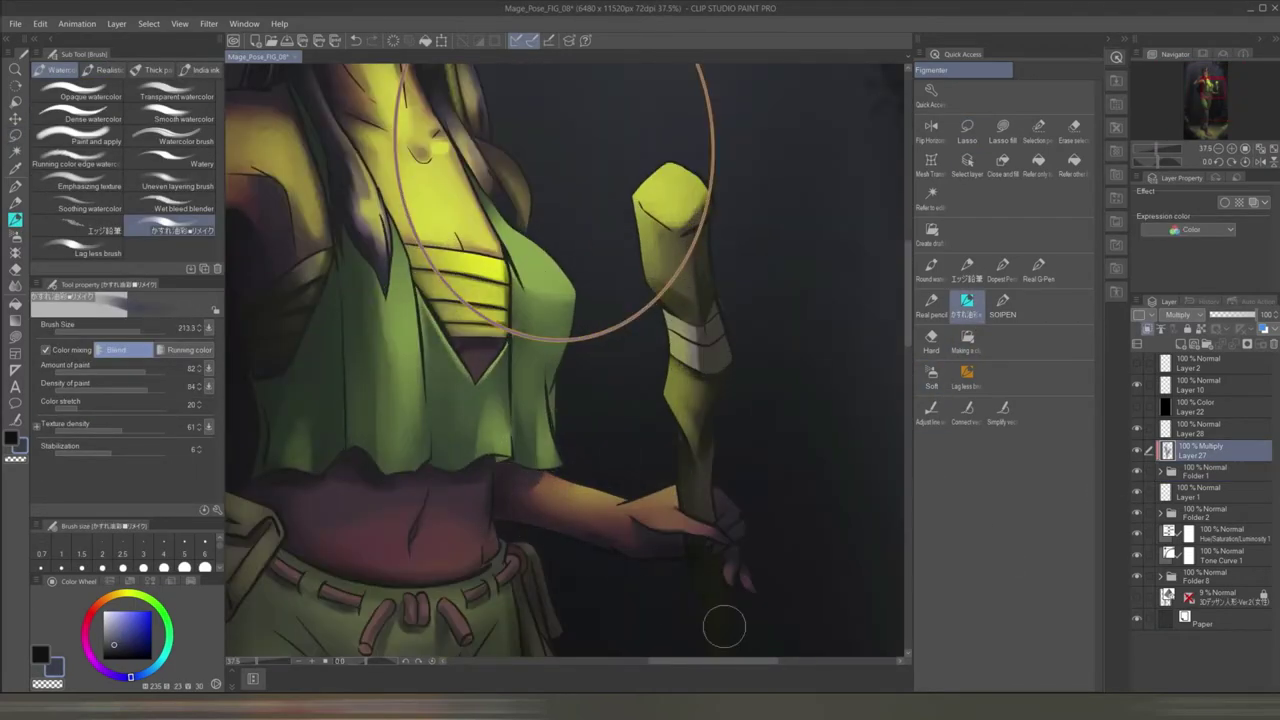
scroll(537, 173, down, 4)
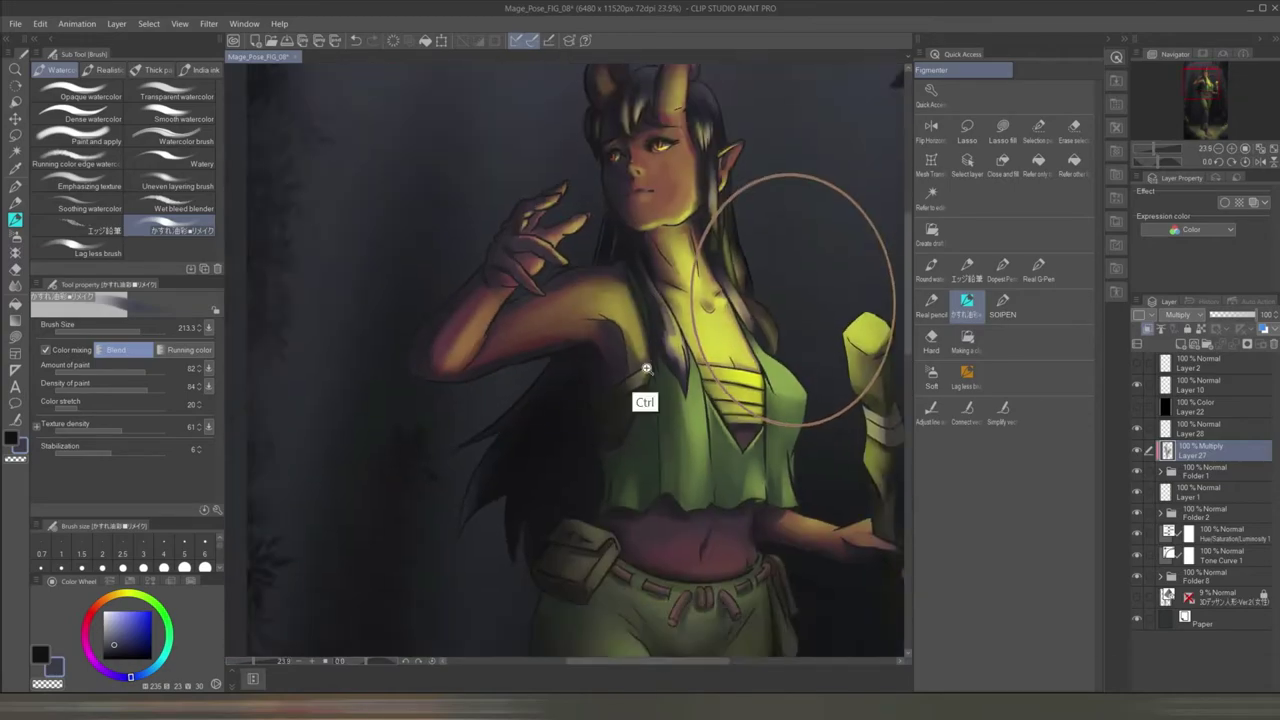
scroll(576, 462, down, 3)
- Paint contact shadows beneath the feet and rework the surrounding ground and edges on Layer 29 with sampled colors
ctrl+shift+click(623, 587)
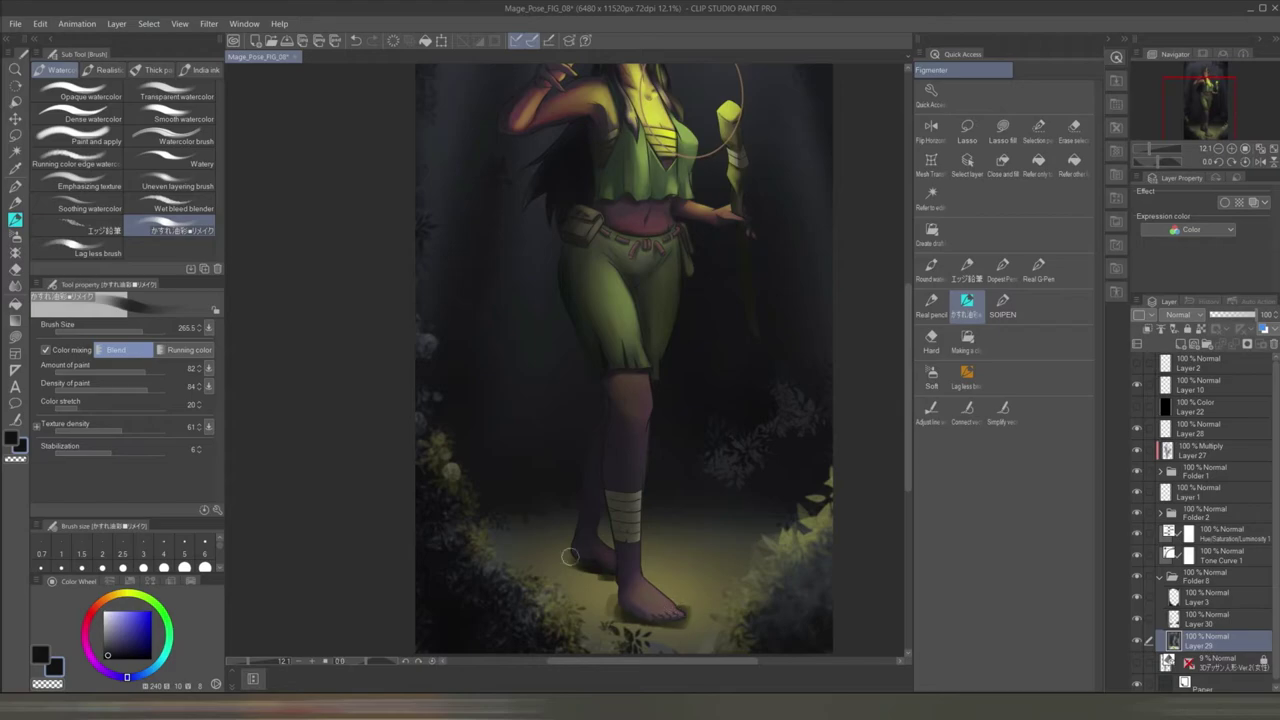
alt+click(540, 264)
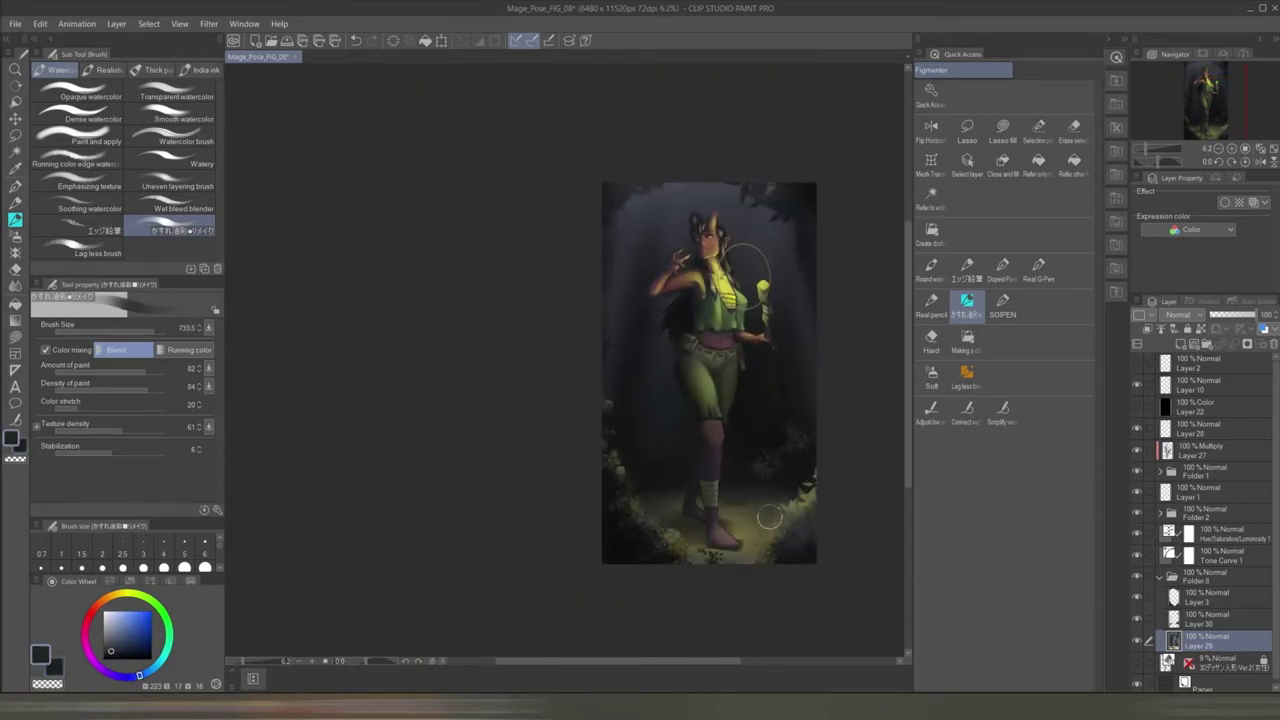
alt+click(612, 487)
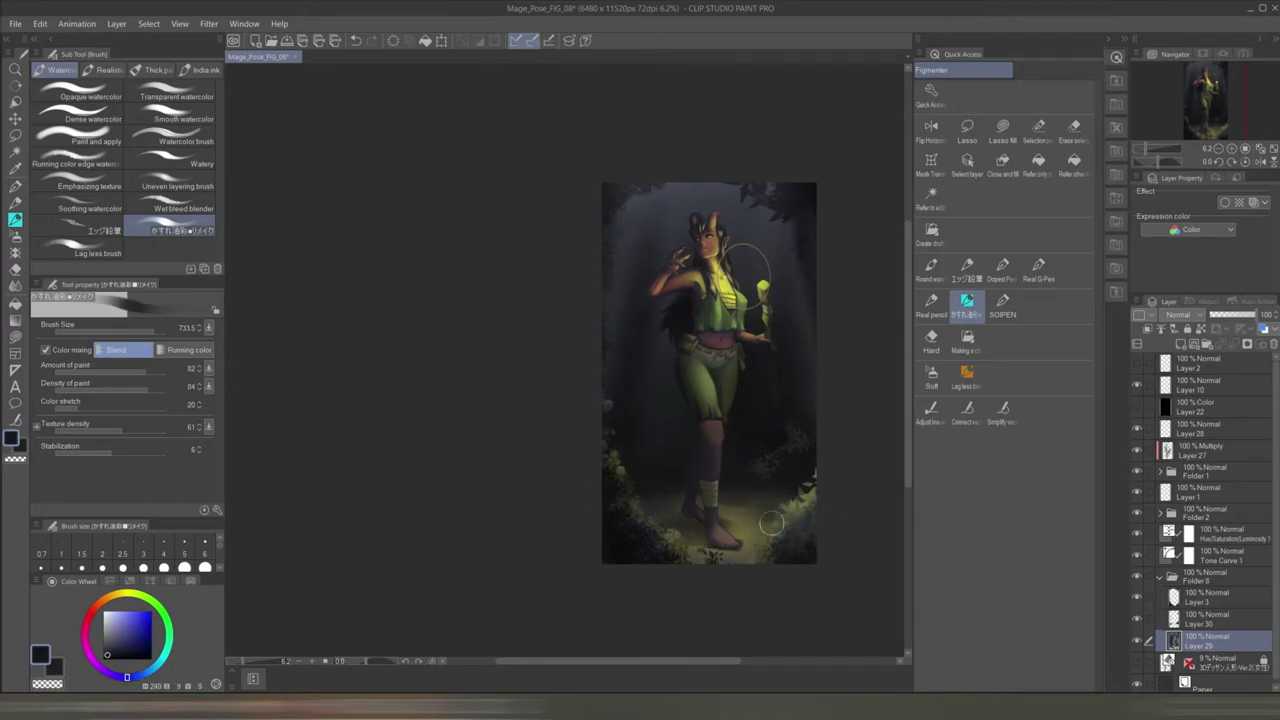
alt+click(808, 297)
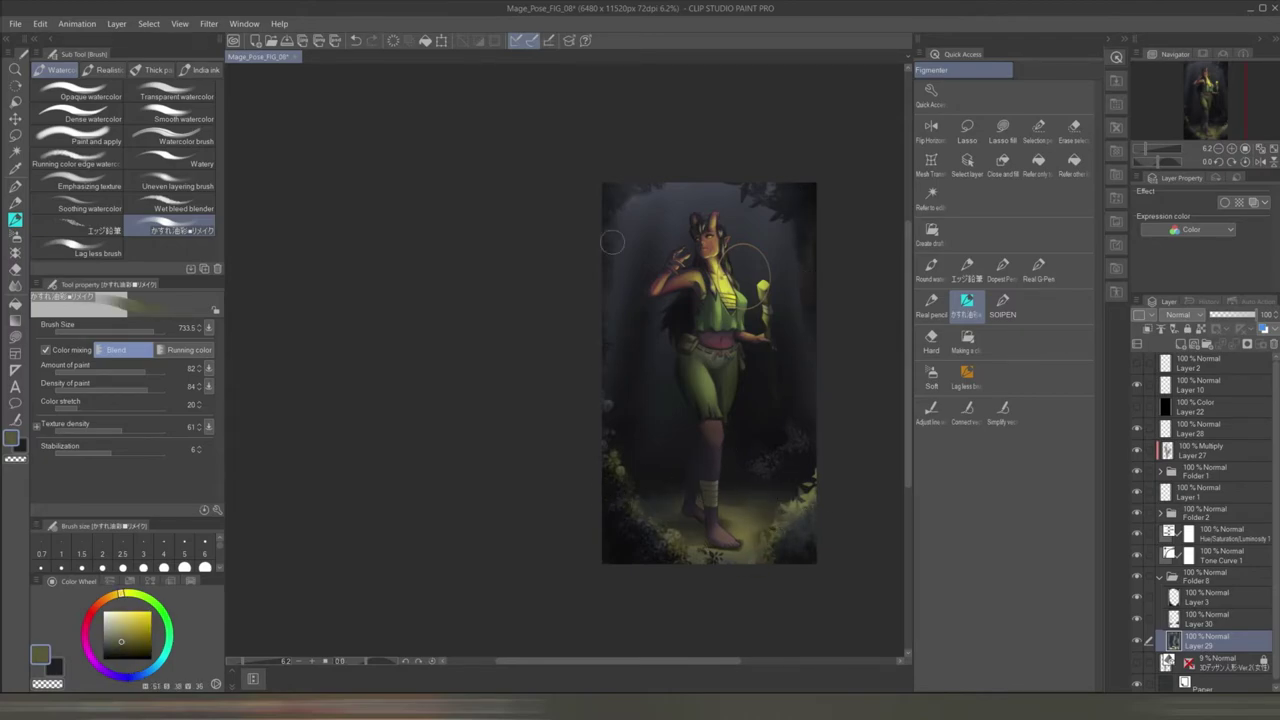
- Collapse the background folder and add a Level Correction layer directly above Folder 1, adjusting the midtones
click(1159, 577)
click(1205, 471)
click(117, 23)
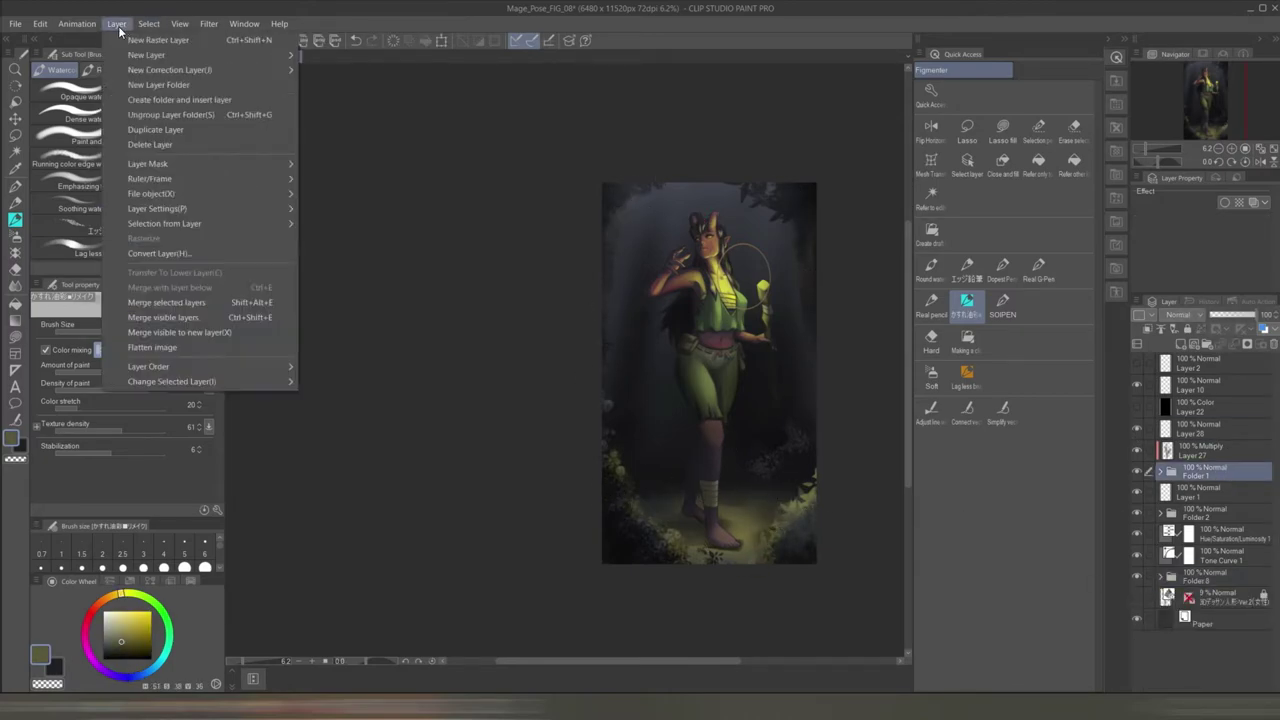
mouse_move(200, 70)
click(380, 131)
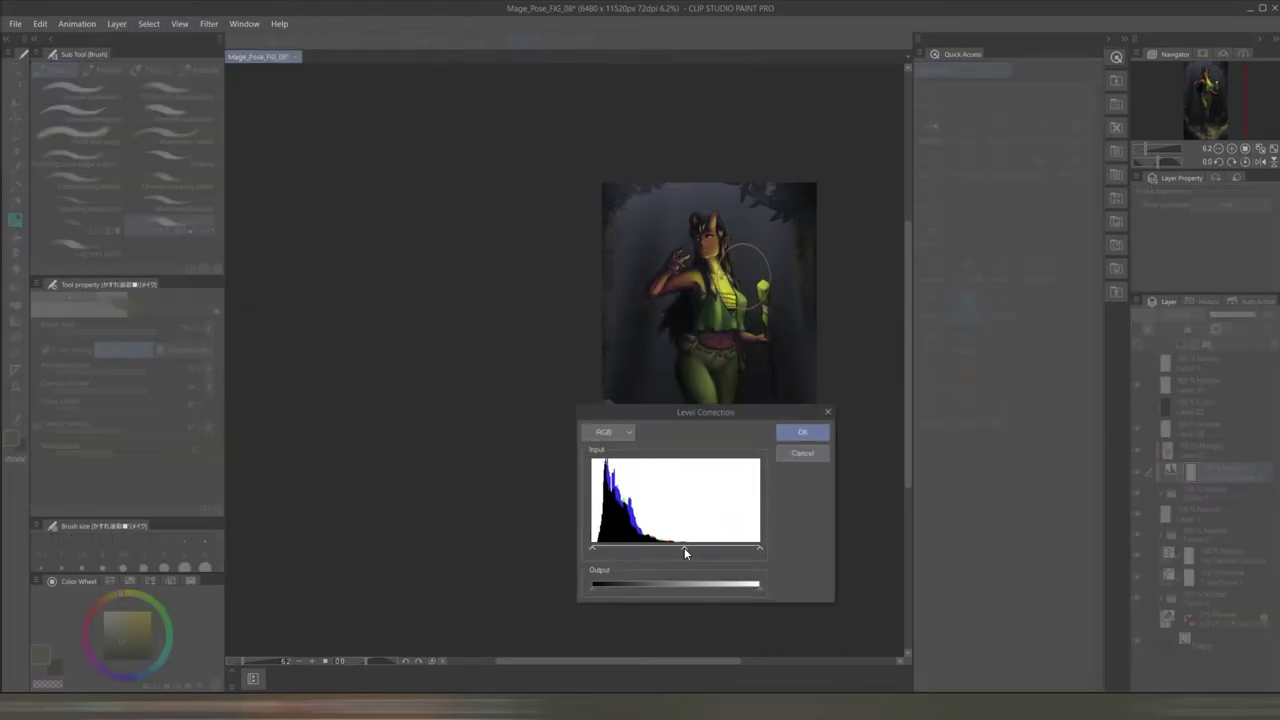
click(802, 453)
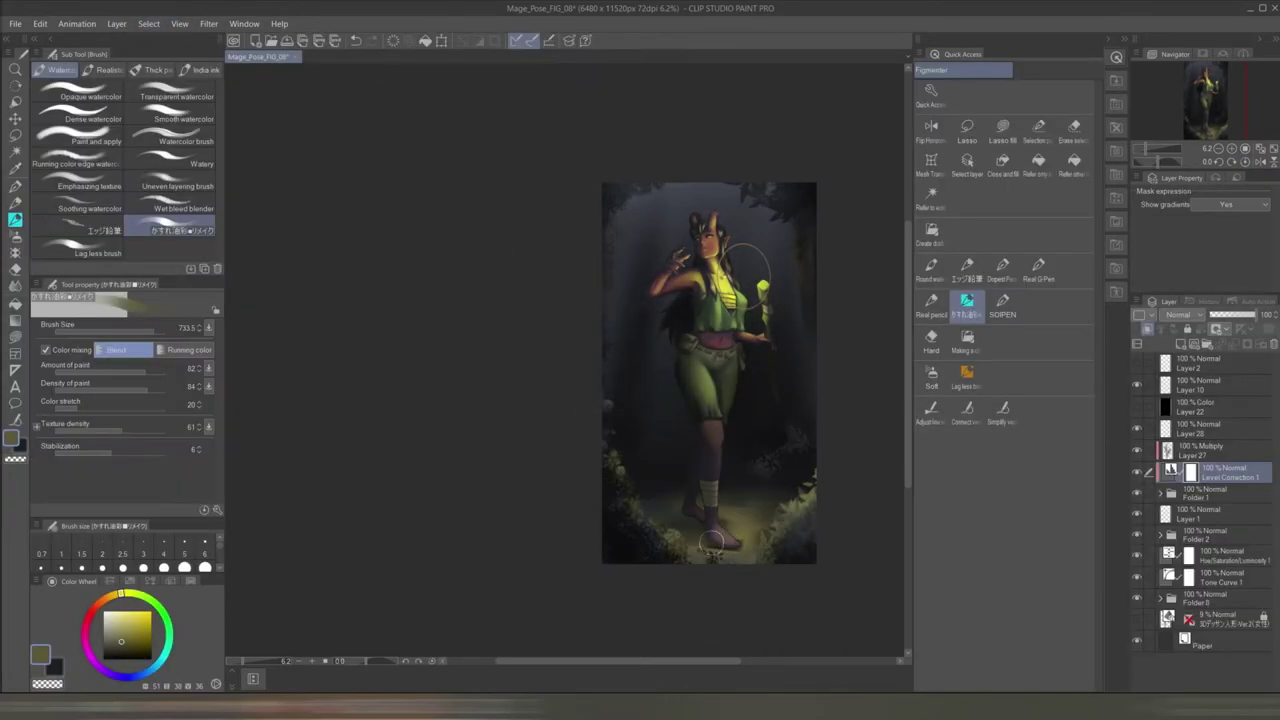
- Add a Color balance correction layer above Level Correction 1, shifting the highlights slightly toward cyan, green and blue
mouse_move(145, 67)
click(370, 133)
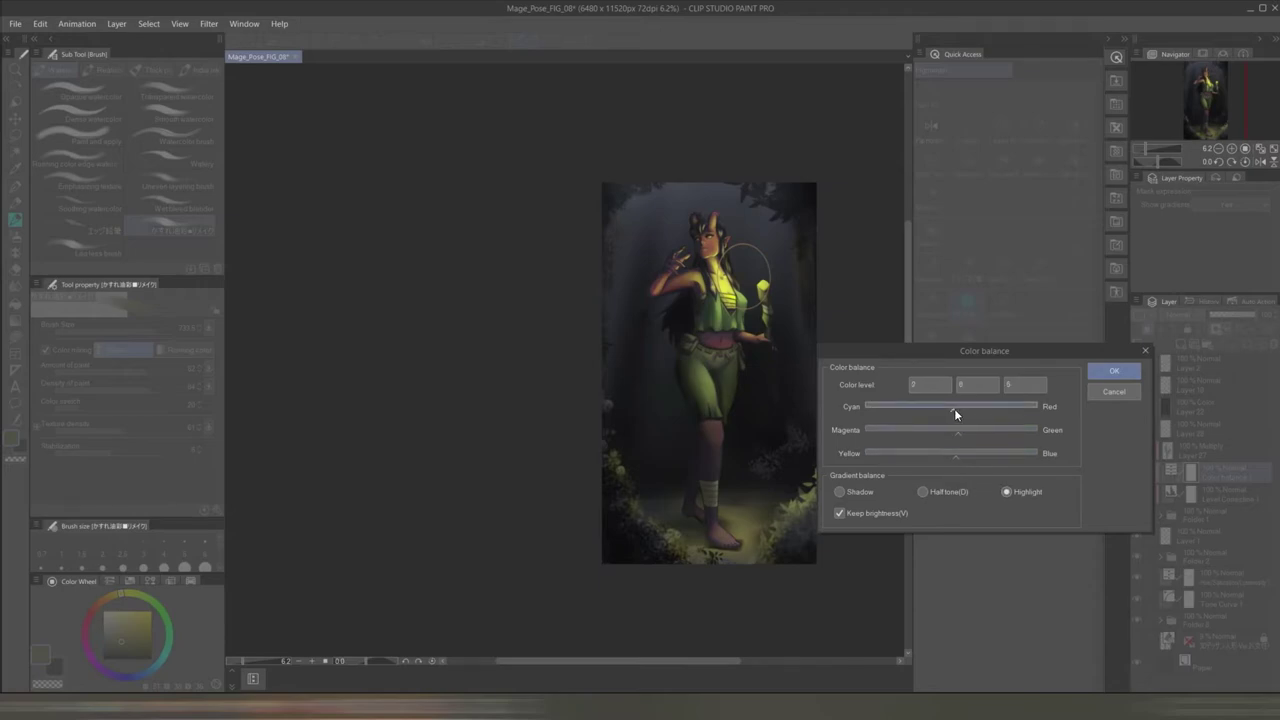
key(Left)
drag(952, 434, 964, 457)
drag(950, 408, 944, 410)
key(Return)
- Retouch the figure's upper-body shading on Layer 27 using the brush with transparent color
scroll(729, 502, up, 3)
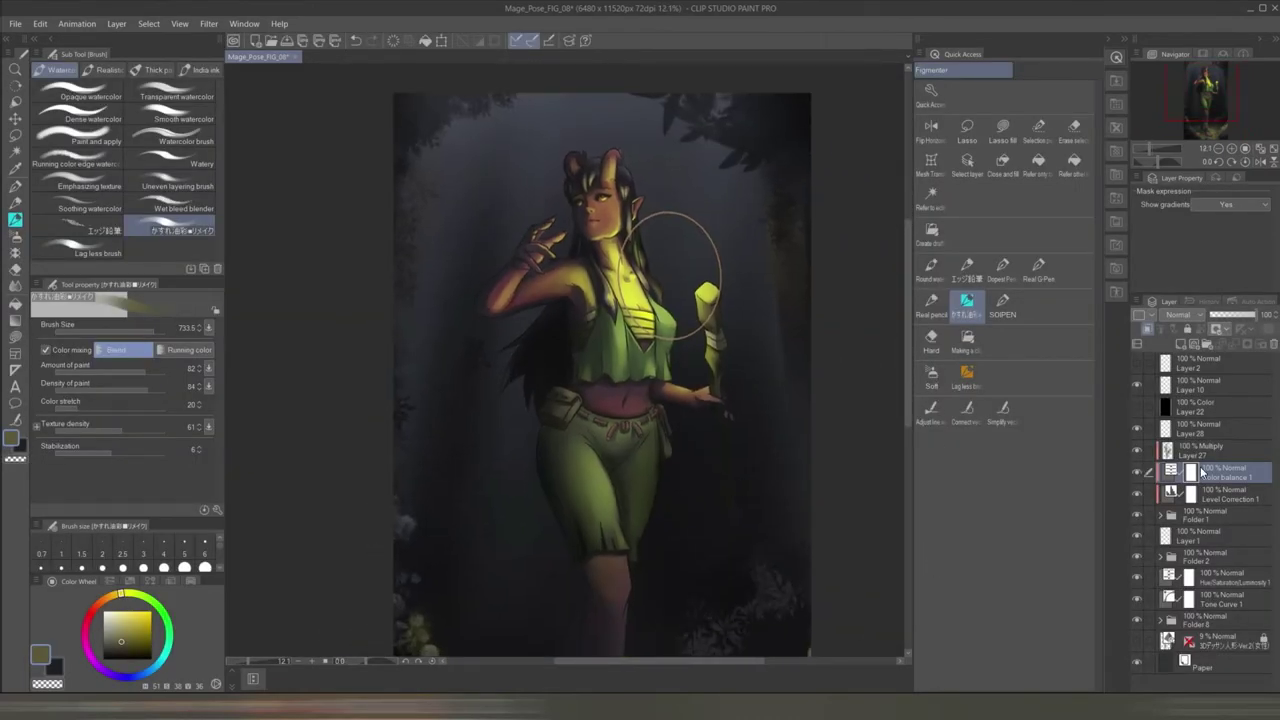
scroll(743, 423, up, 3)
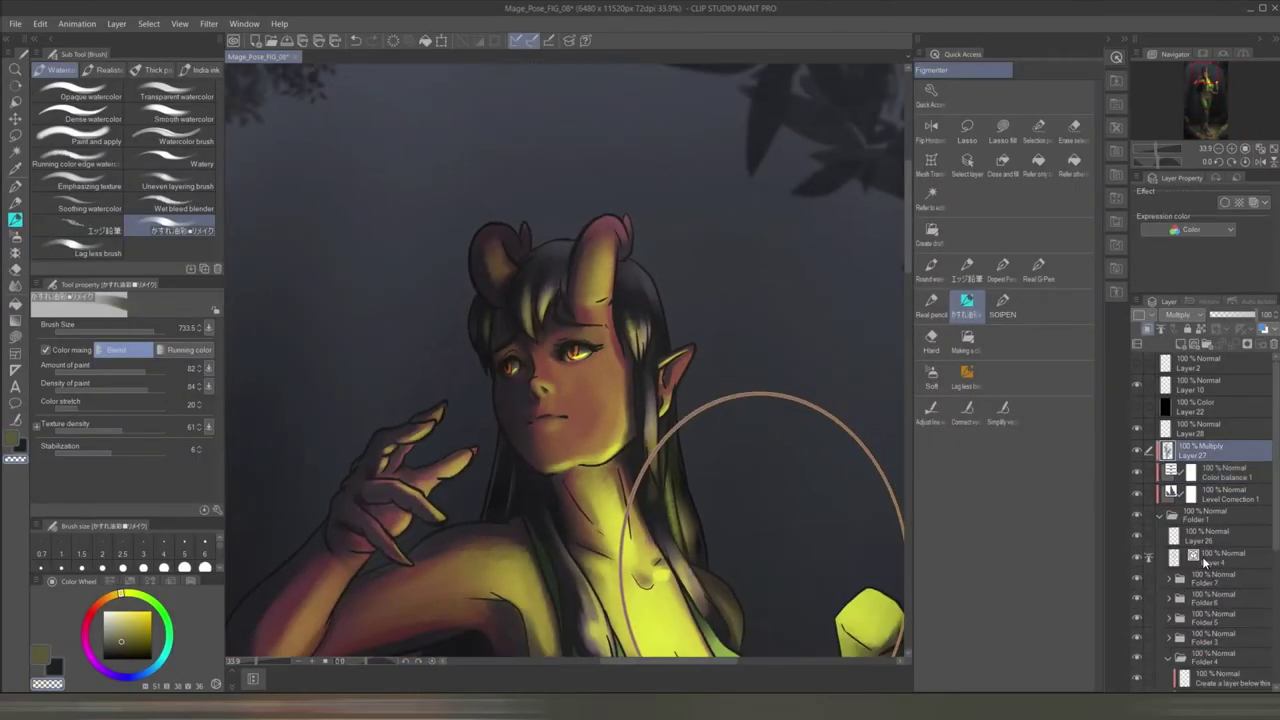
ctrl+click(772, 553)
scroll(772, 553, down, 5)
- Deepen the dark background around the figure on Layer 29 using a large brush and sampled dark colors
ctrl+click(683, 553)
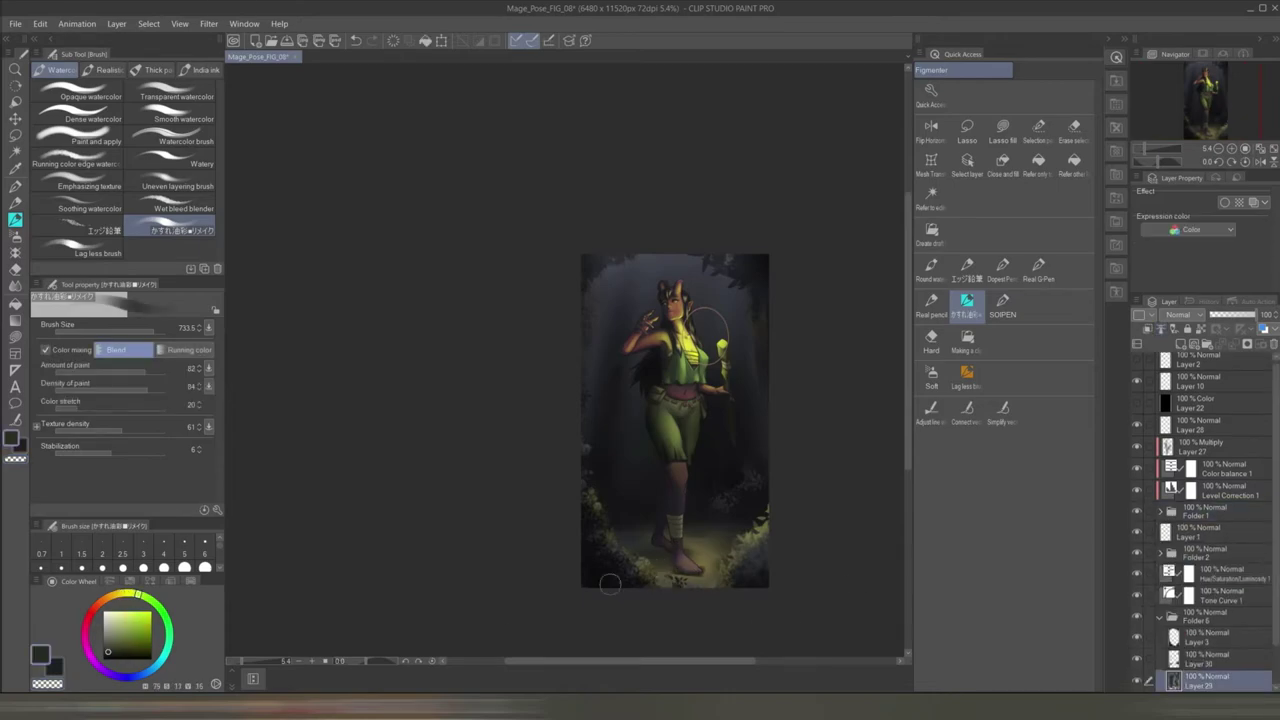
scroll(771, 443, up, 4)
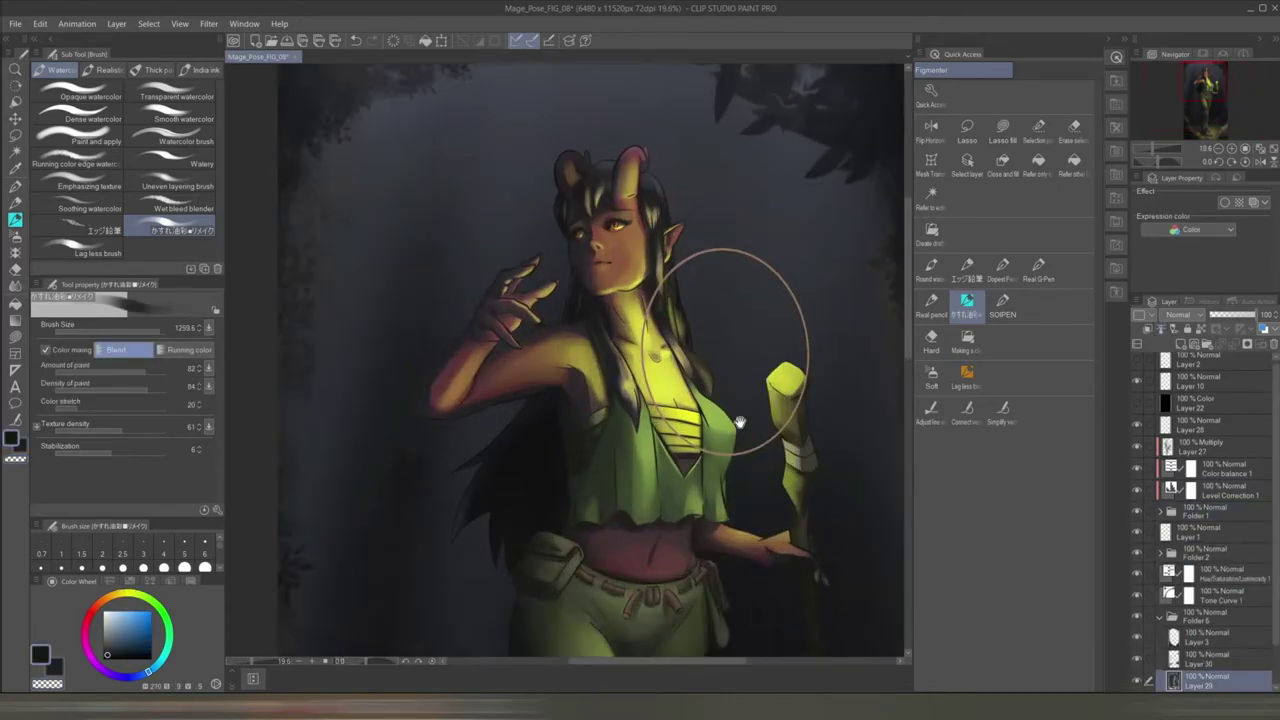
scroll(614, 176, down, 4)
ctrl+click(614, 176)
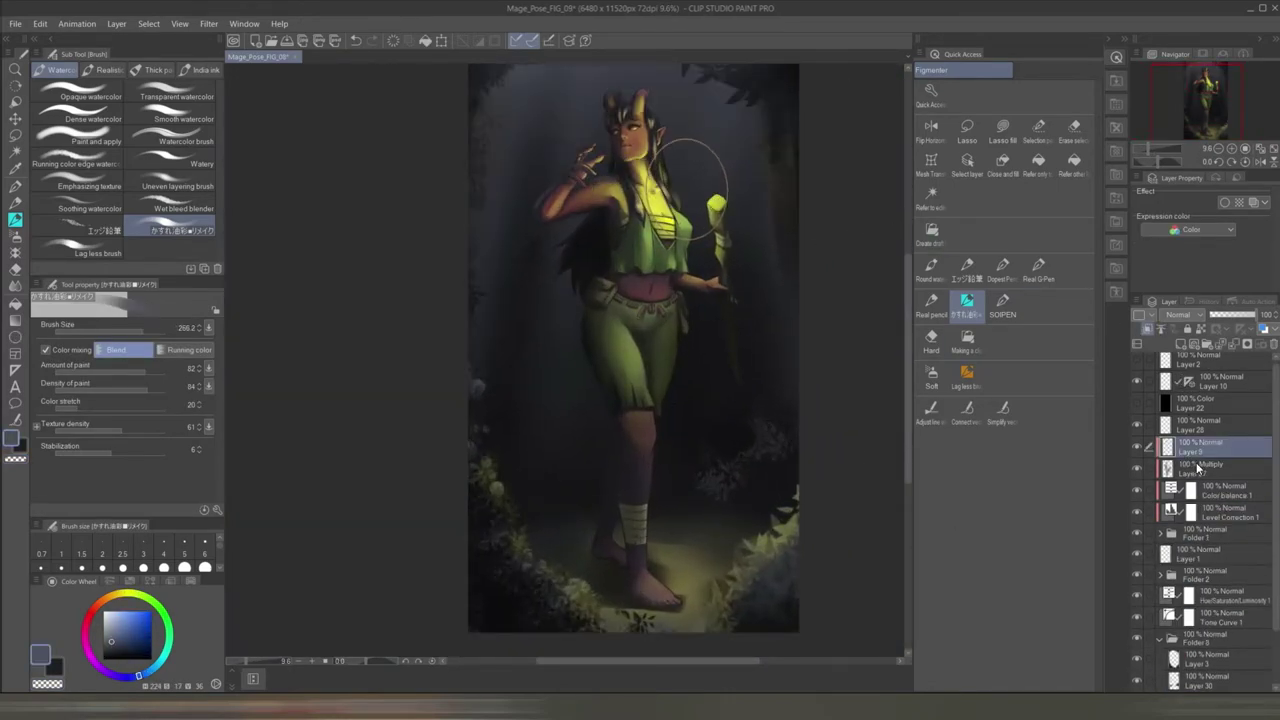
- Move Layer 4 out of Folder 1 to directly above Layer 28 and set its blending mode to Soft light
click(1160, 534)
click(1232, 577)
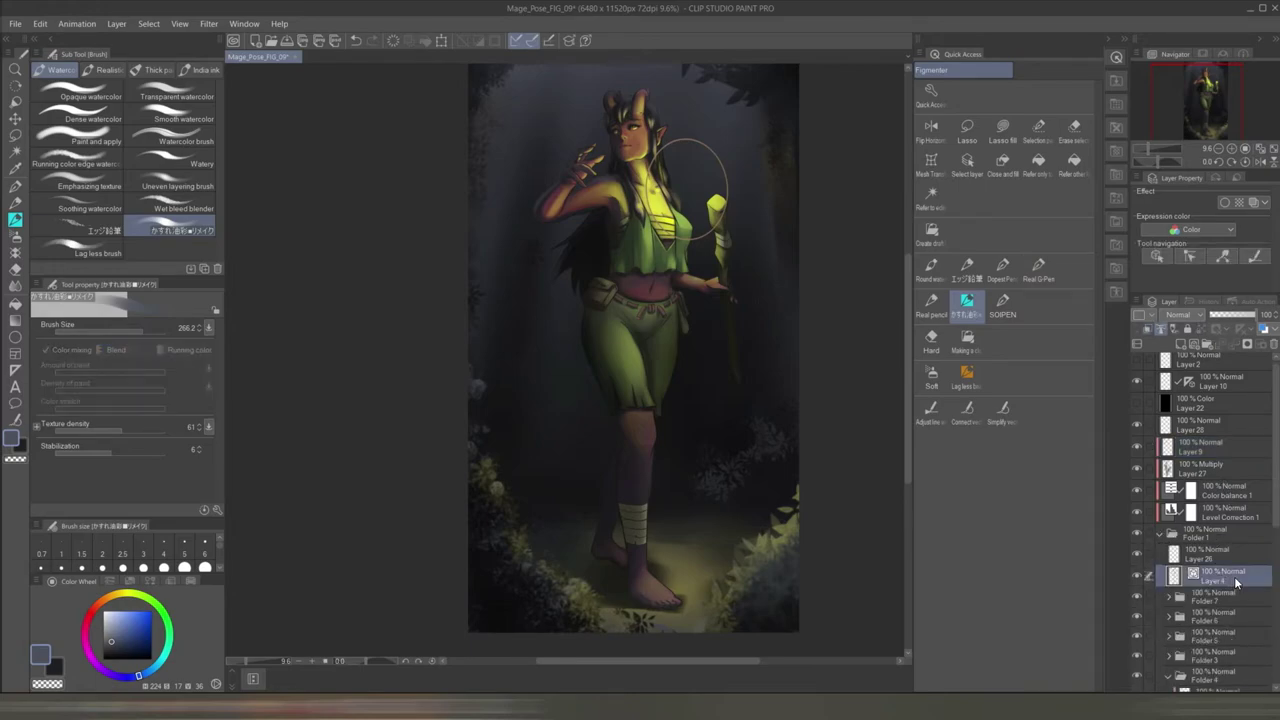
drag(1240, 581, 1241, 447)
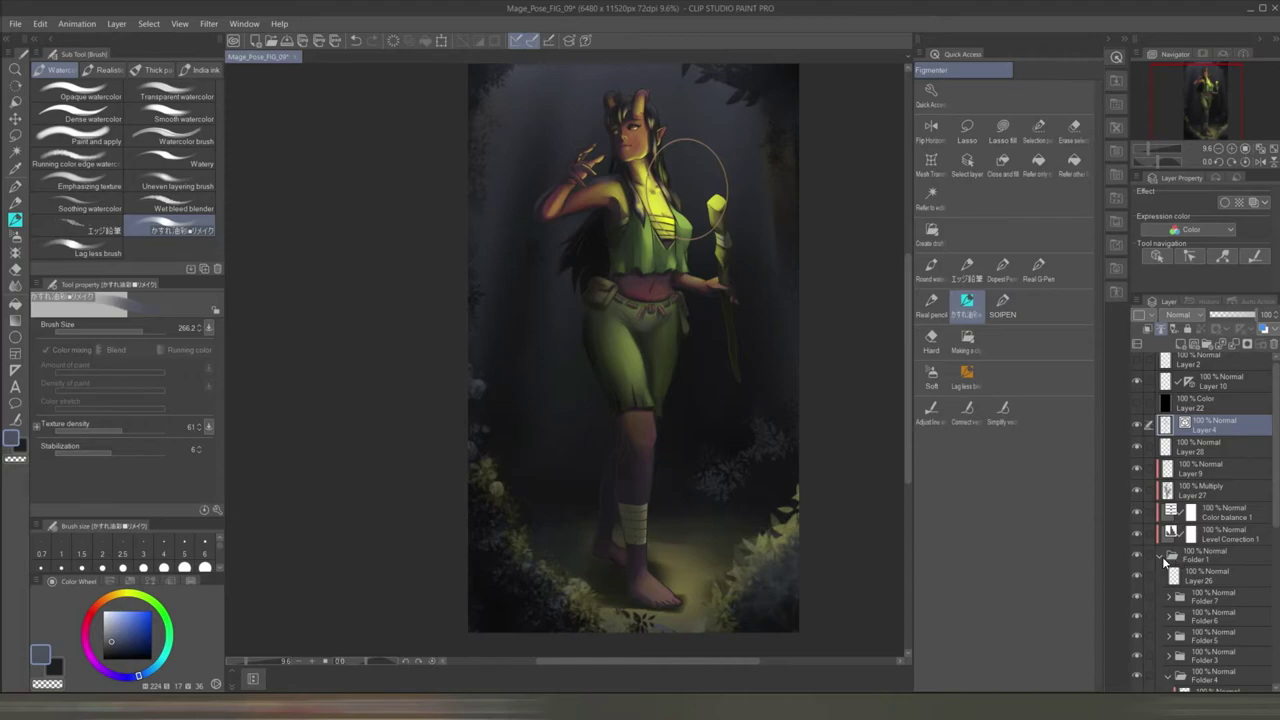
click(1161, 556)
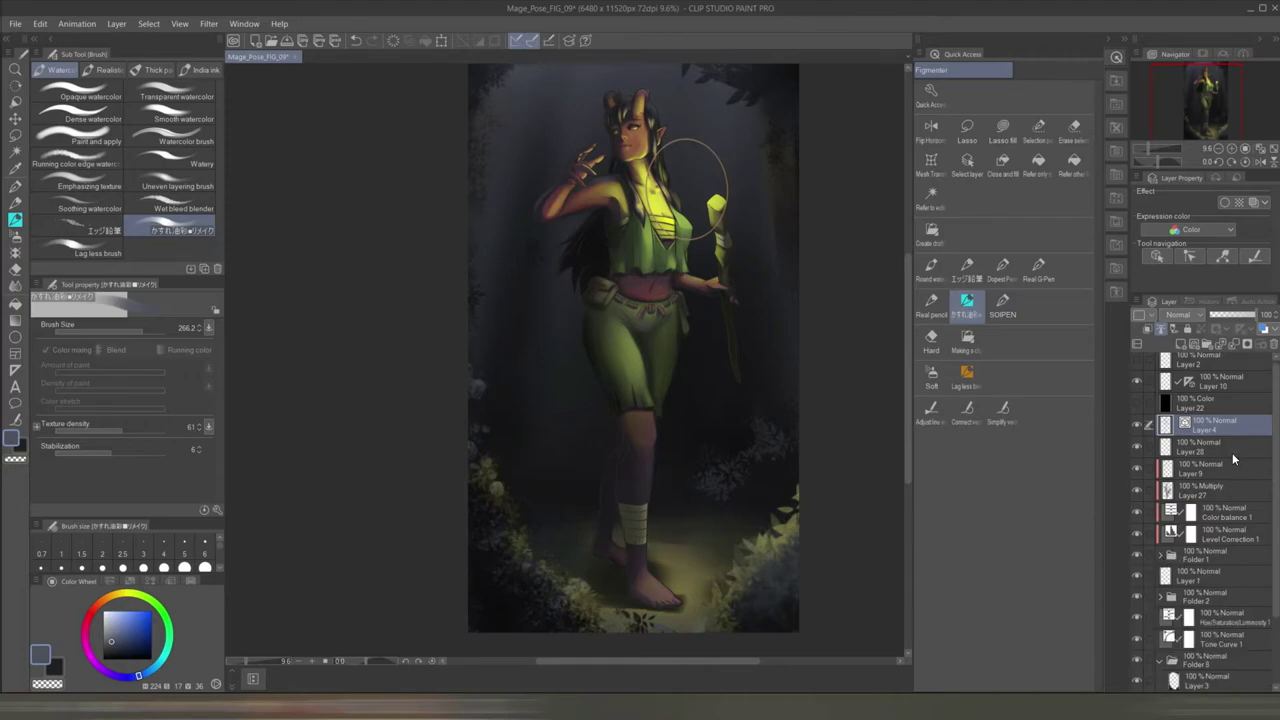
click(1182, 315)
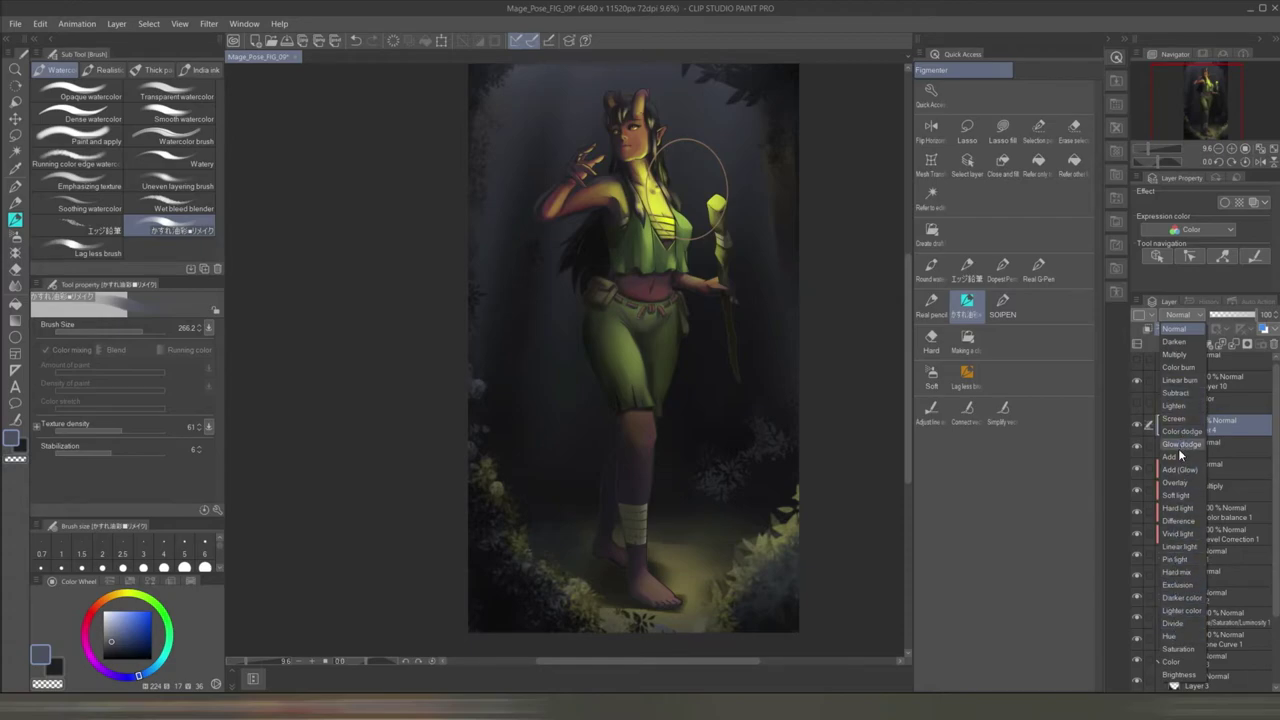
click(1180, 496)
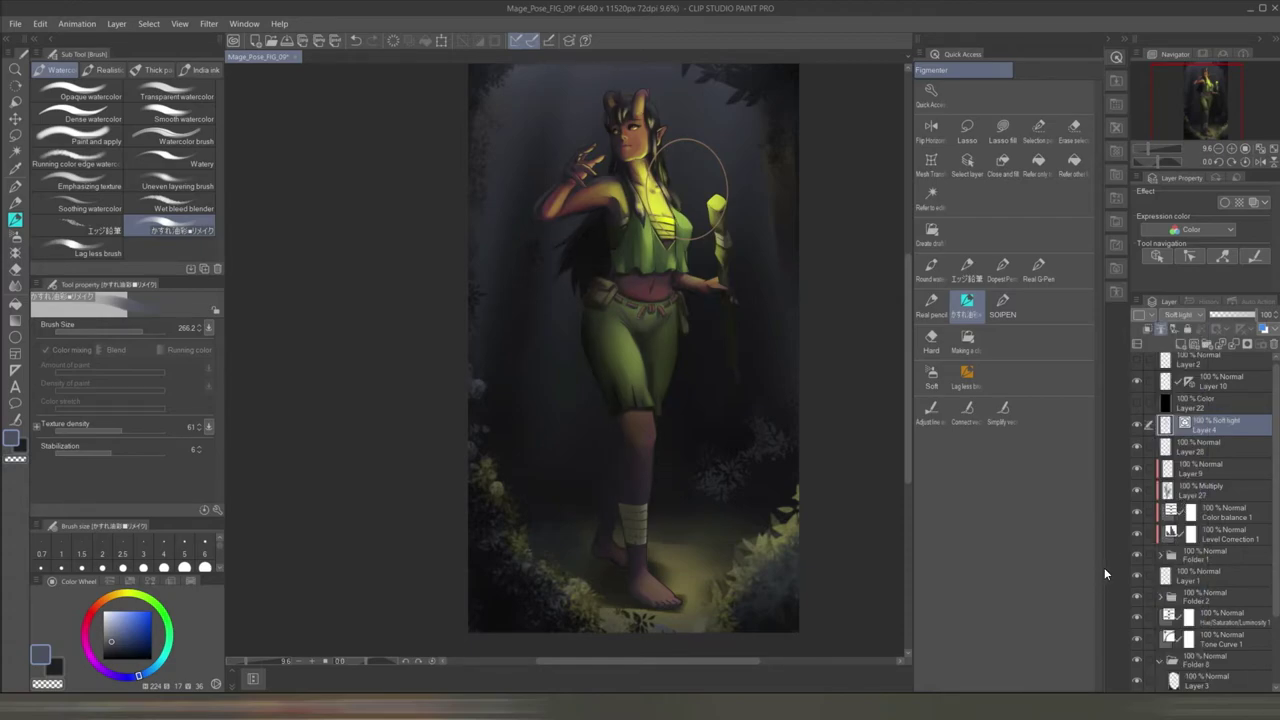
scroll(737, 471, down, 1)
scroll(731, 500, up, 4)
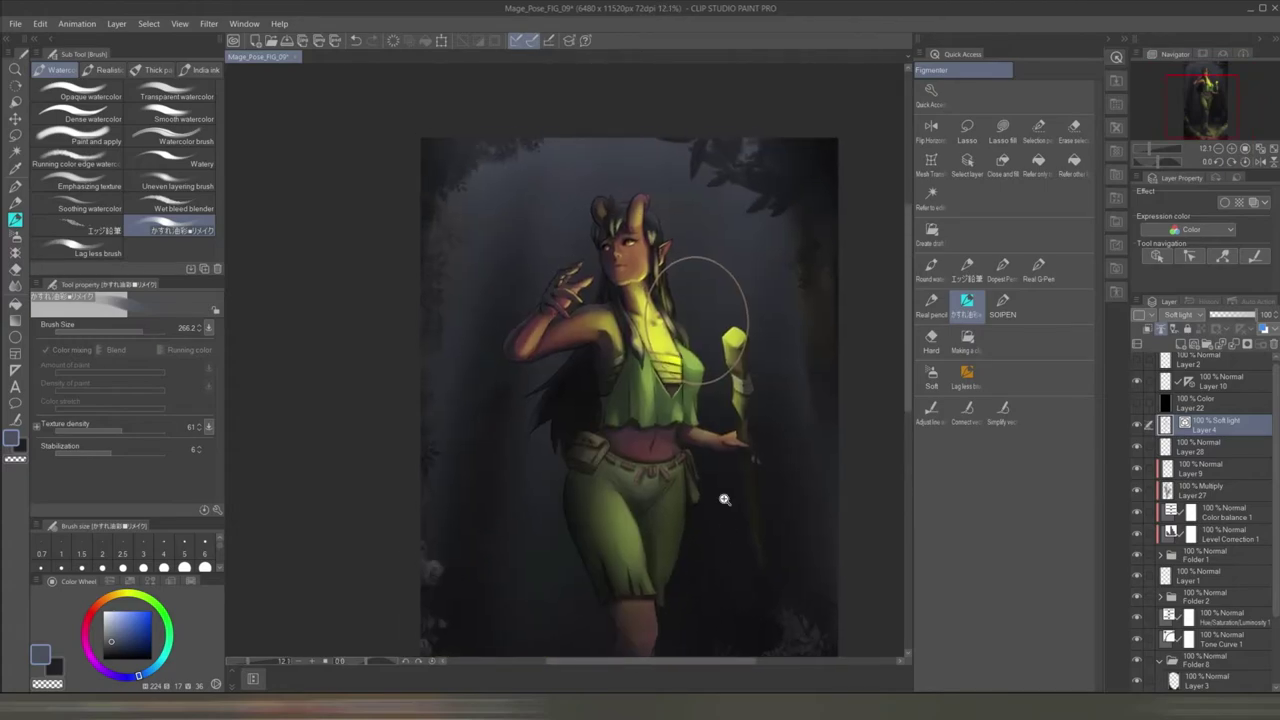
- Inspect the figure against the dark background and open the Tone Curve 1 correction layer's settings
scroll(716, 398, up, 1)
scroll(727, 462, down, 1)
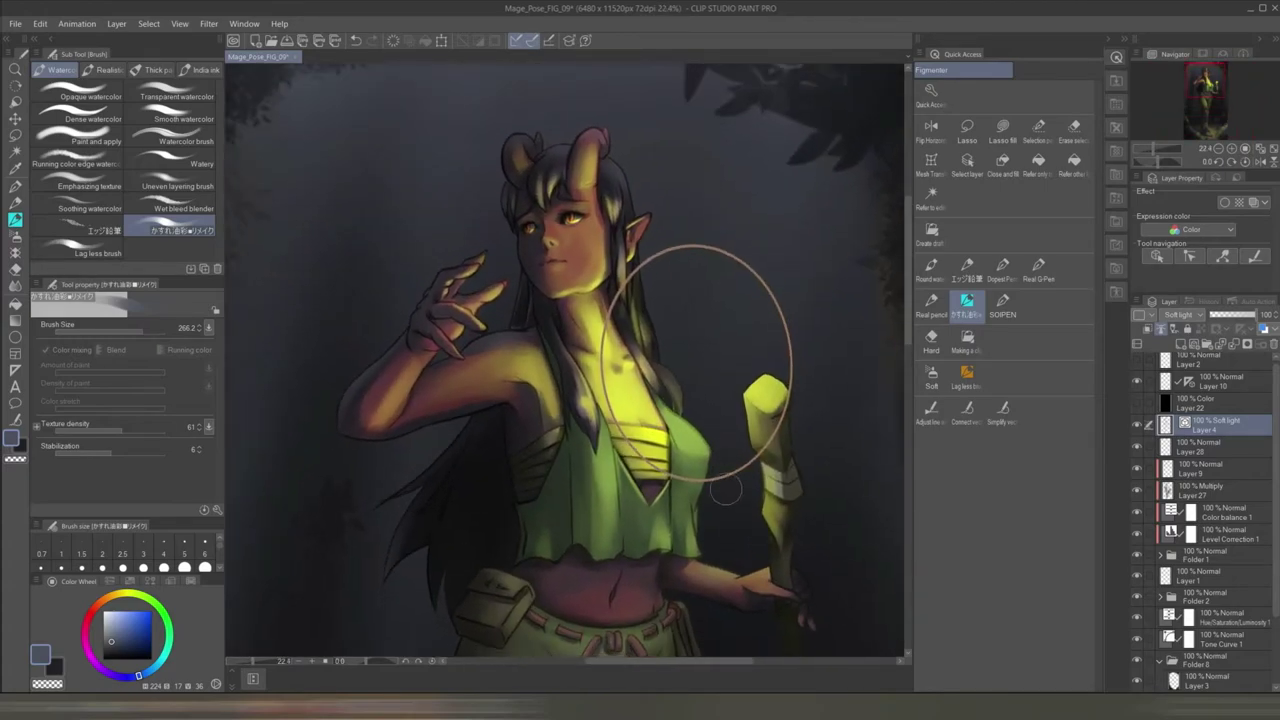
scroll(745, 537, down, 2)
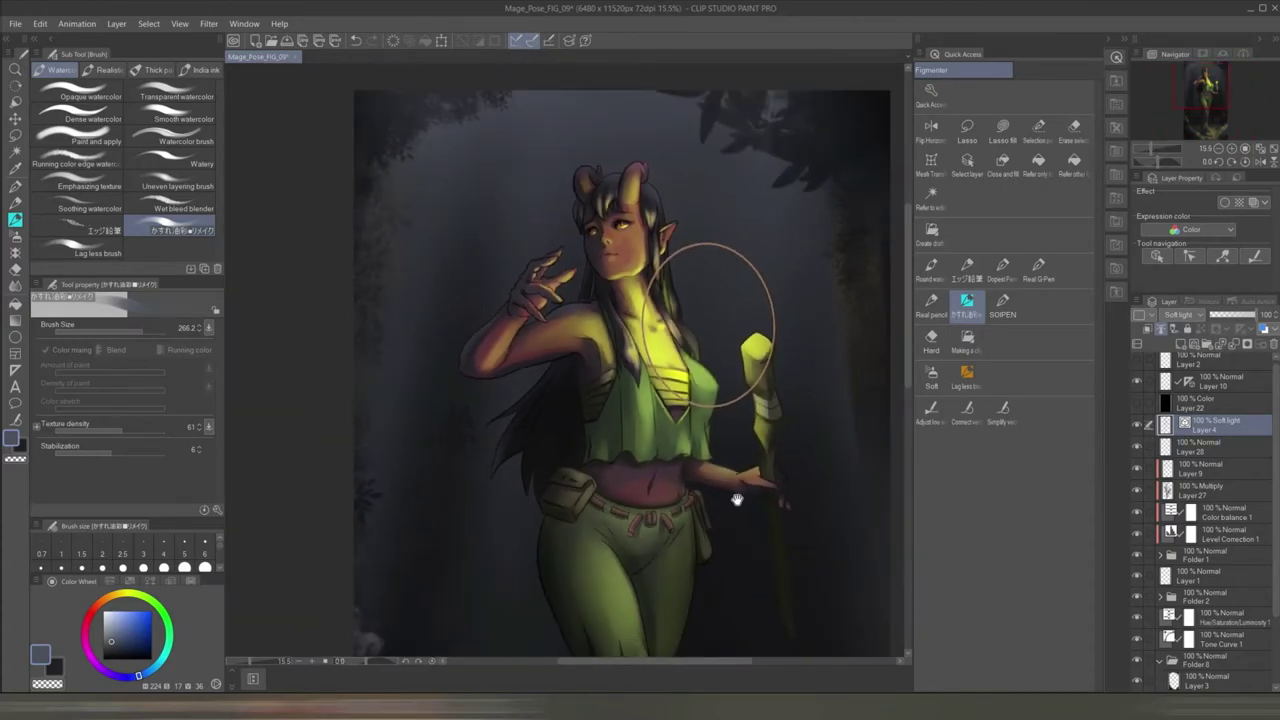
scroll(740, 503, up, 1)
scroll(749, 500, down, 1)
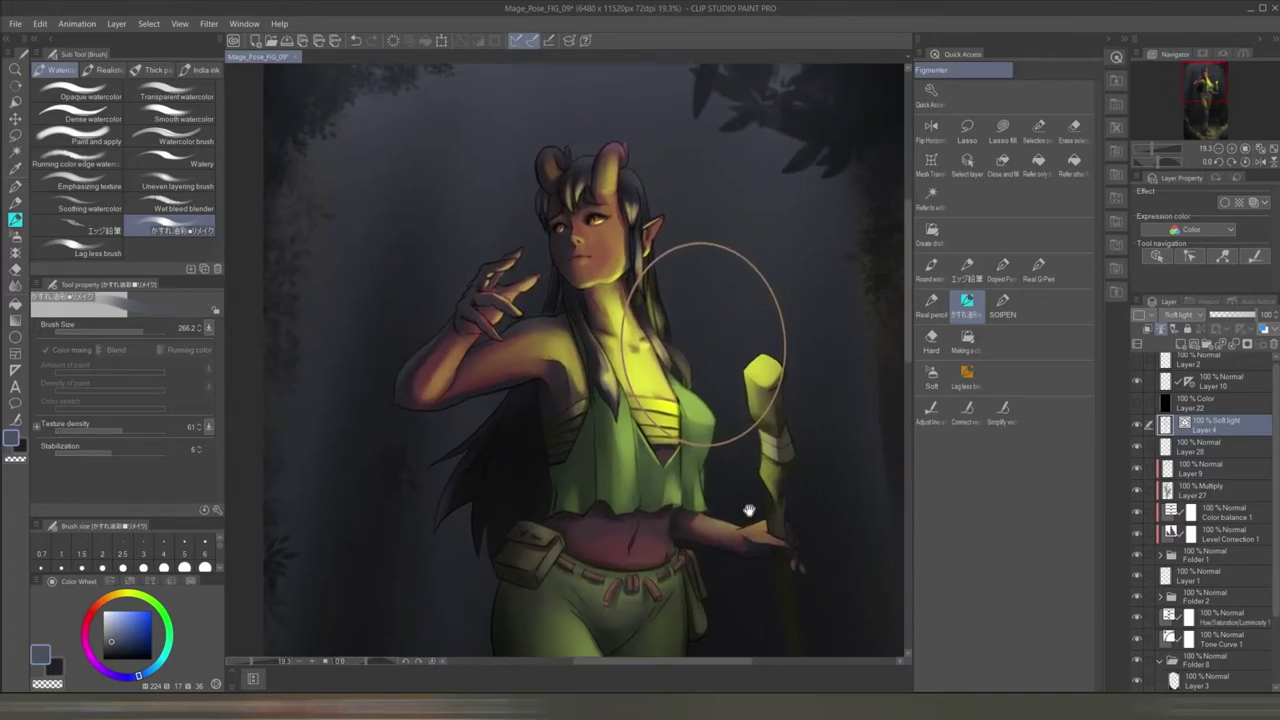
scroll(749, 509, down, 1)
scroll(750, 521, down, 4)
double_click(1170, 637)
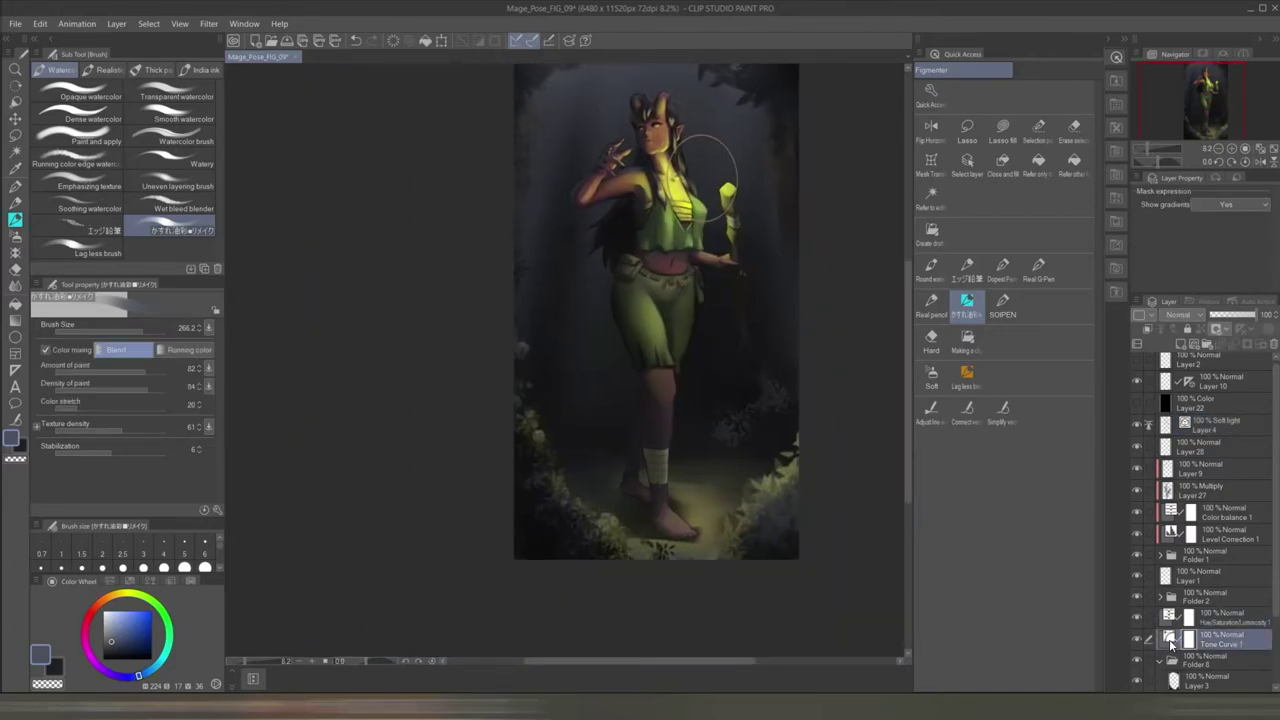
click(757, 353)
- Try a duplicate of Layer 3 inside the background folder
click(1205, 615)
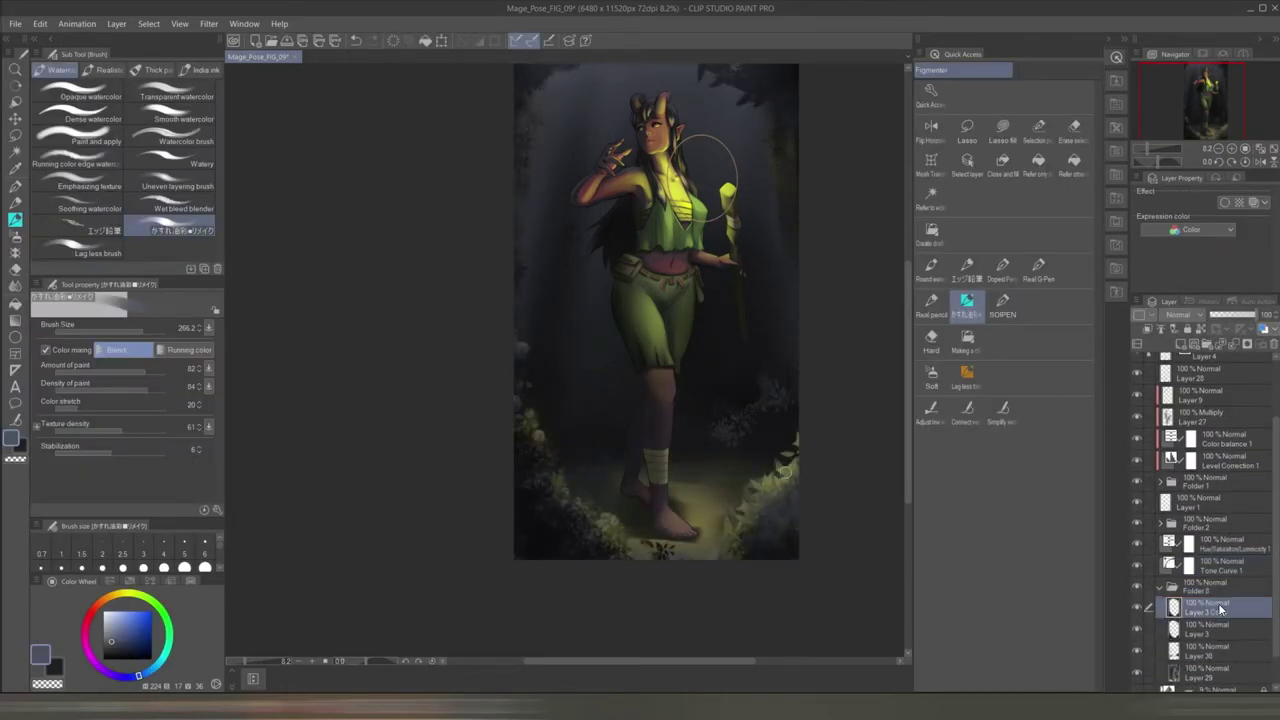
scroll(738, 387, up, 1)
scroll(738, 387, up, 1)
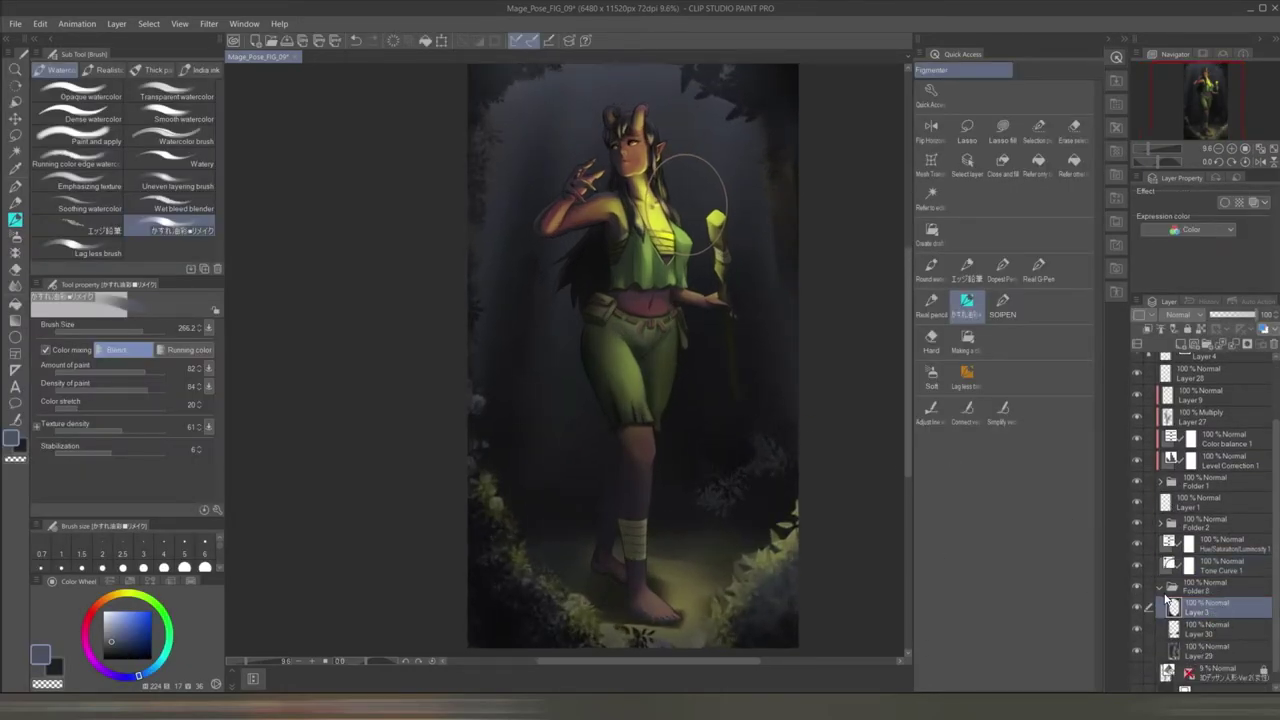
- Set Layer 4 Copy to Soft light blending mode with 55% opacity
click(1226, 414)
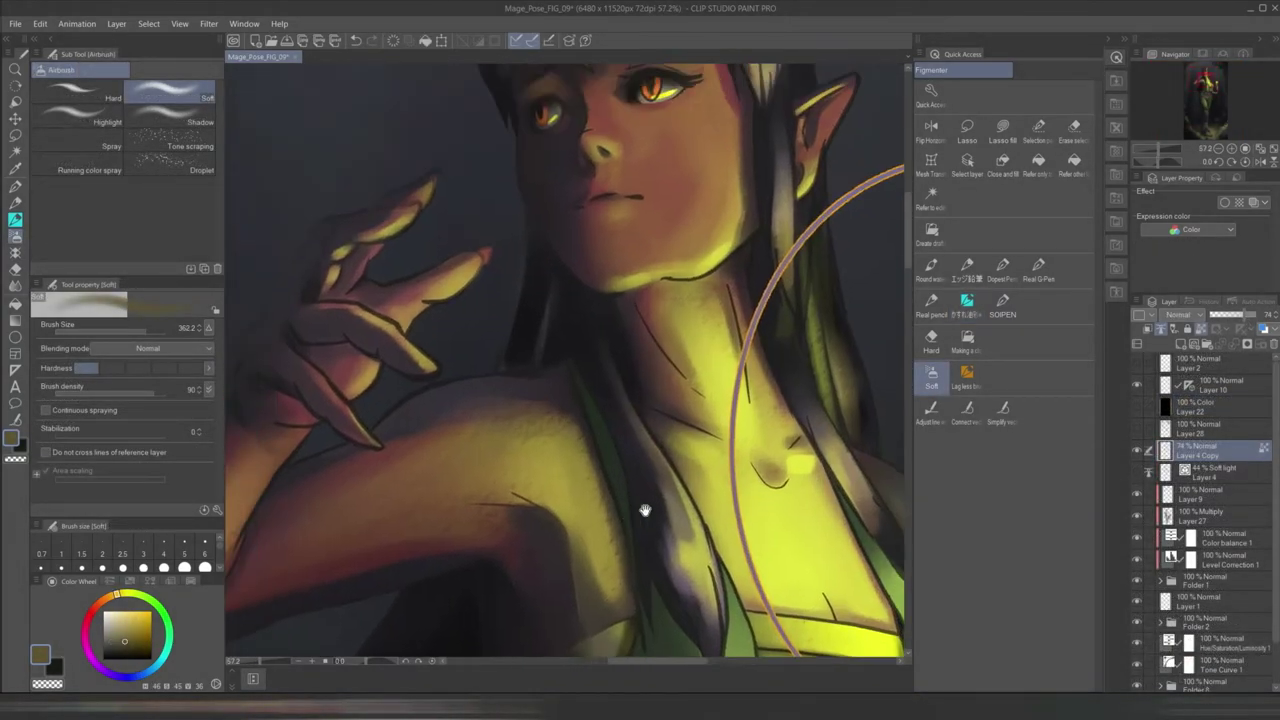
scroll(645, 510, down, 2)
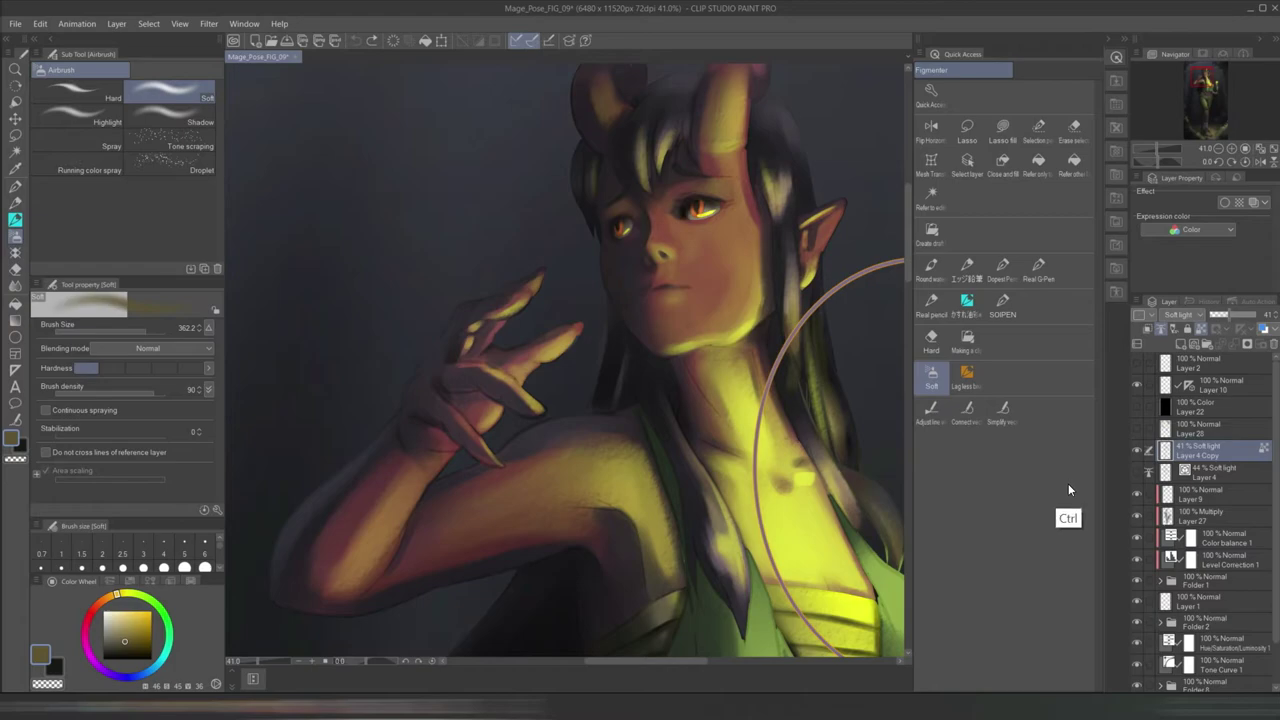
key(ctrl+minus)
key(ctrl+minus)
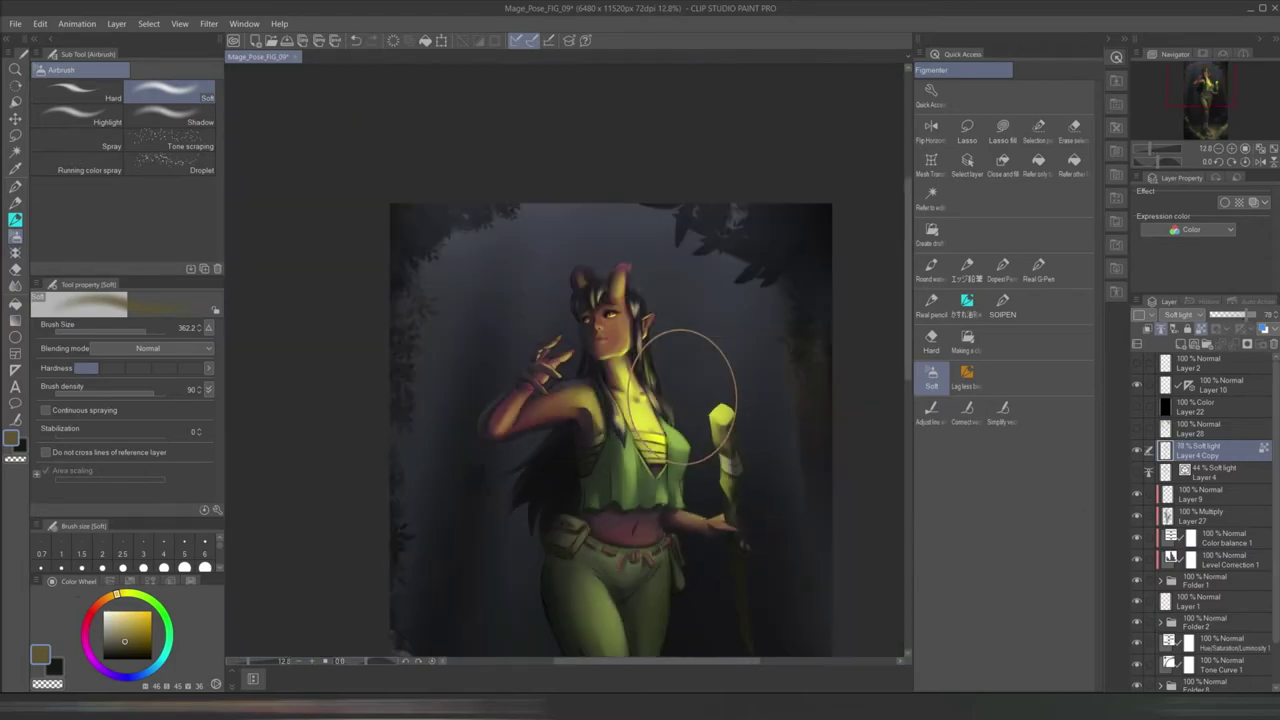
- Add a normal layer above Layer 4 Copy and darken the edge of the near horn with the SOIPEN brush
click(1183, 349)
scroll(500, 300, up, 8)
key(p)
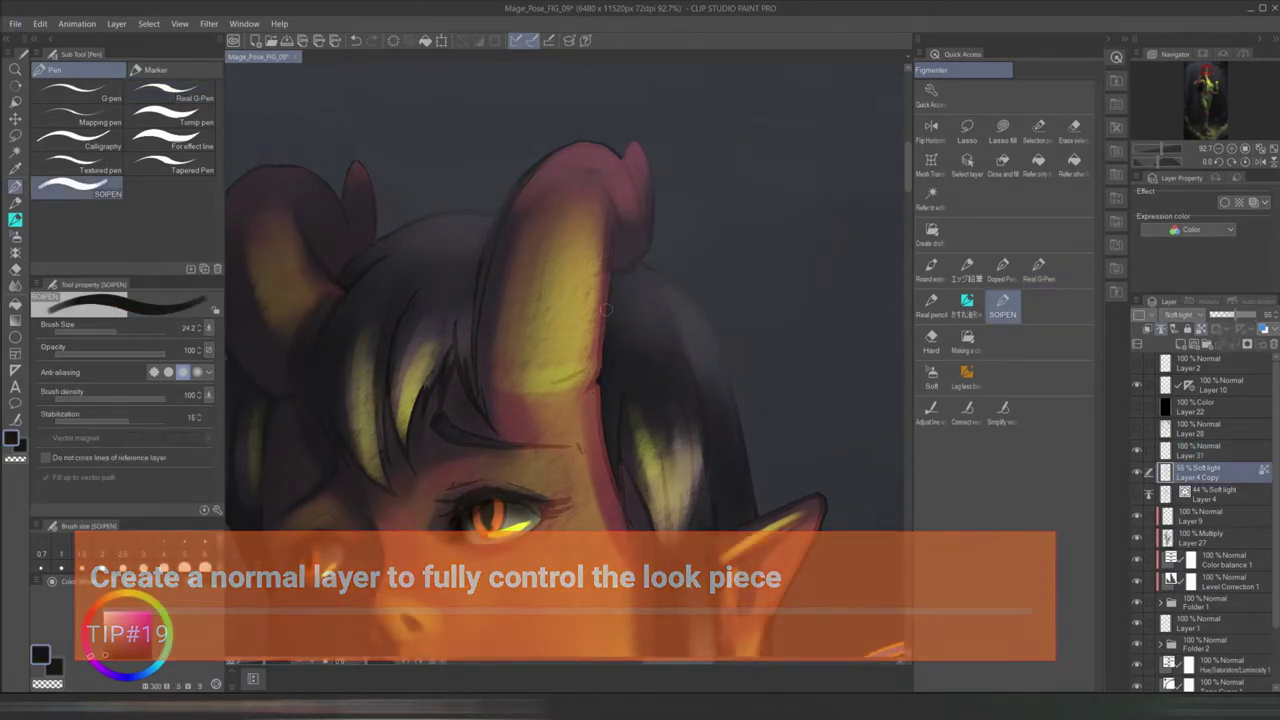
drag(684, 251, 664, 251)
drag(611, 226, 606, 311)
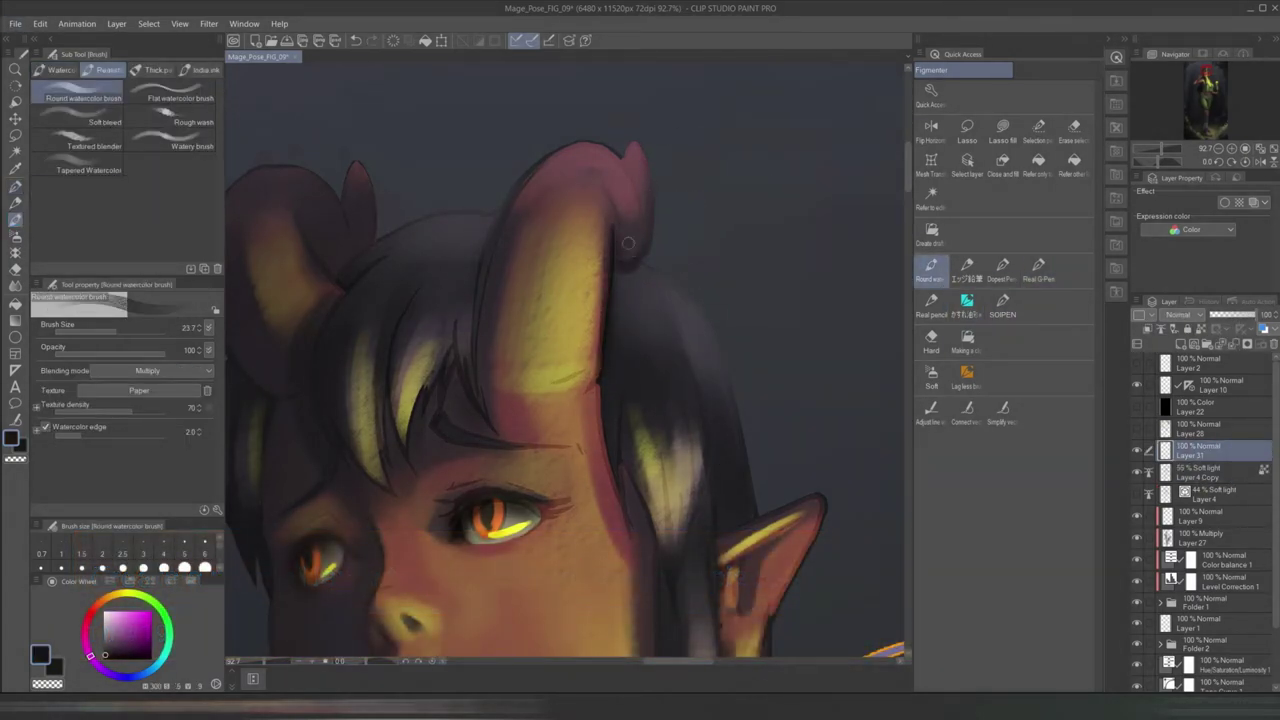
- Blend the shading around the near horn and adjoining hair on Layer 31 using a smaller watercolor brush and sampled colors
click(966, 304)
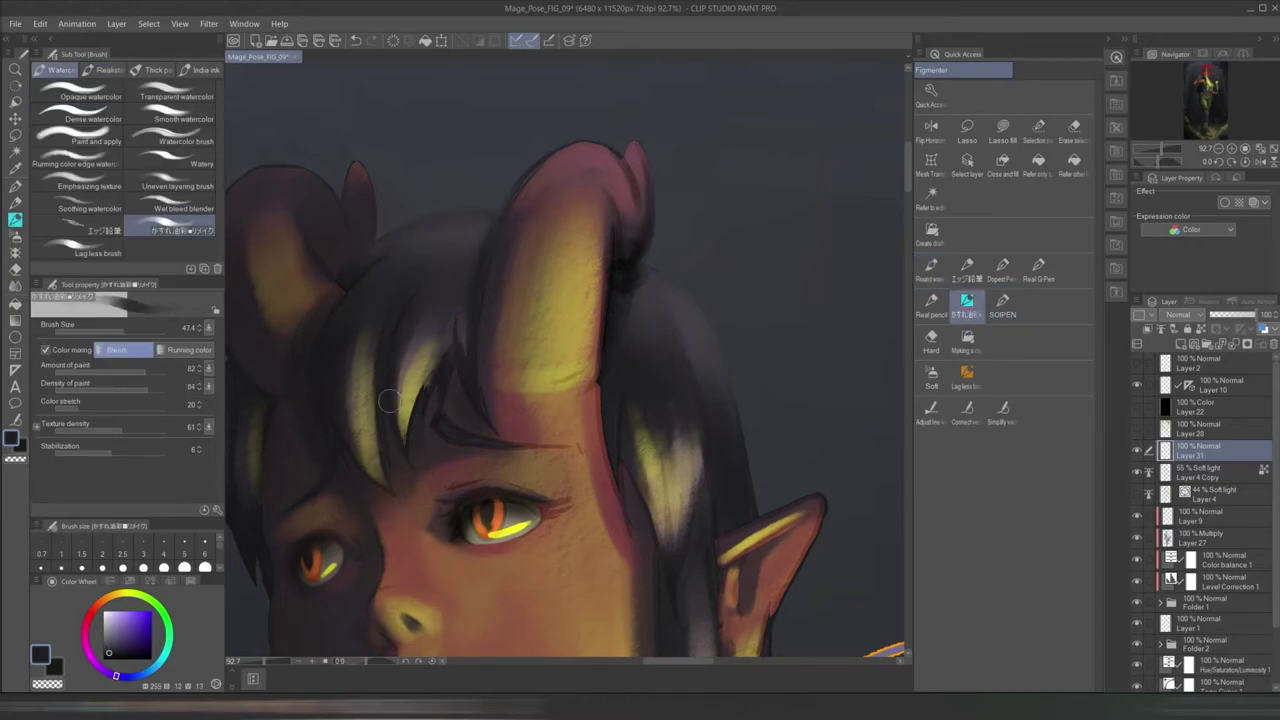
scroll(400, 432, down, 2)
alt+click(375, 268)
alt+click(705, 205)
key(bracketleft)
key(bracketleft)
key(bracketleft)
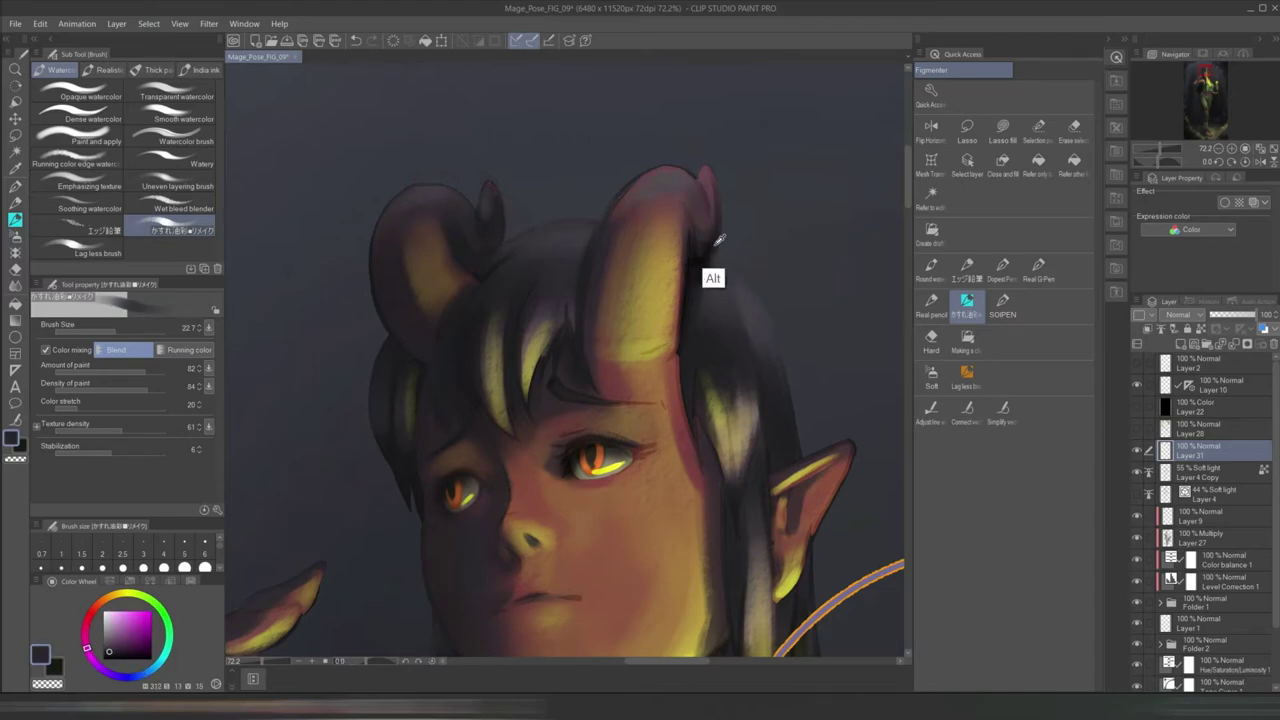
- Retouch the horn tips, the far horn and the nearby hair on Layer 31 with sampled colors
key(bracketleft)
key(bracketleft)
alt+click(705, 175)
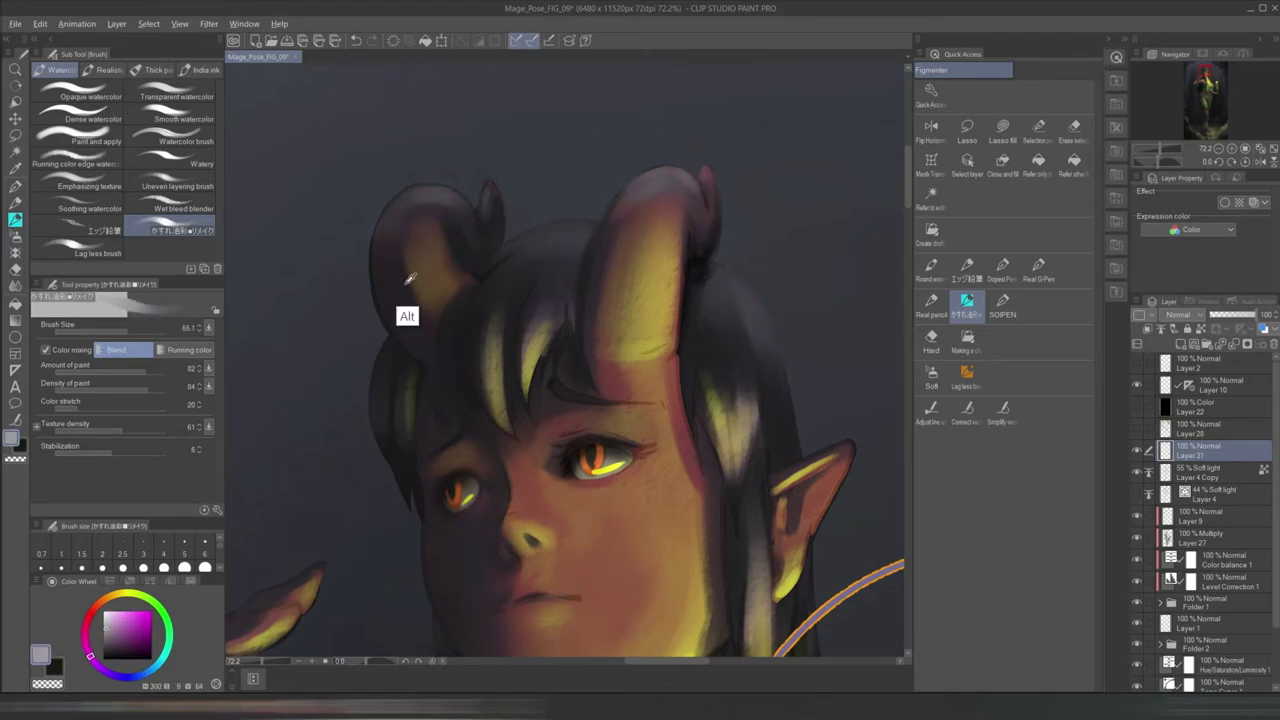
drag(397, 471, 497, 341)
alt+click(497, 341)
scroll(685, 513, down, 5)
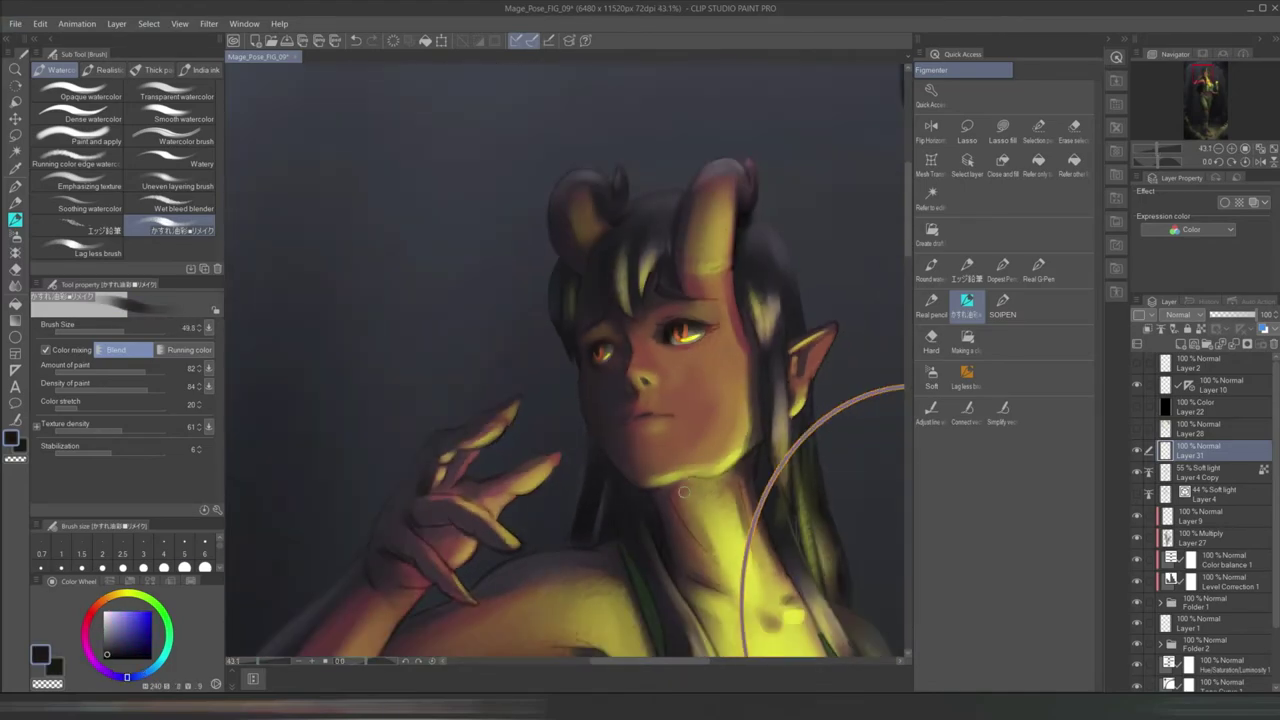
- Paint dark sampled color over the hair strands beside the jaw and neck on Layer 31
scroll(594, 336, up, 5)
key(bracketright)
scroll(709, 266, down, 1)
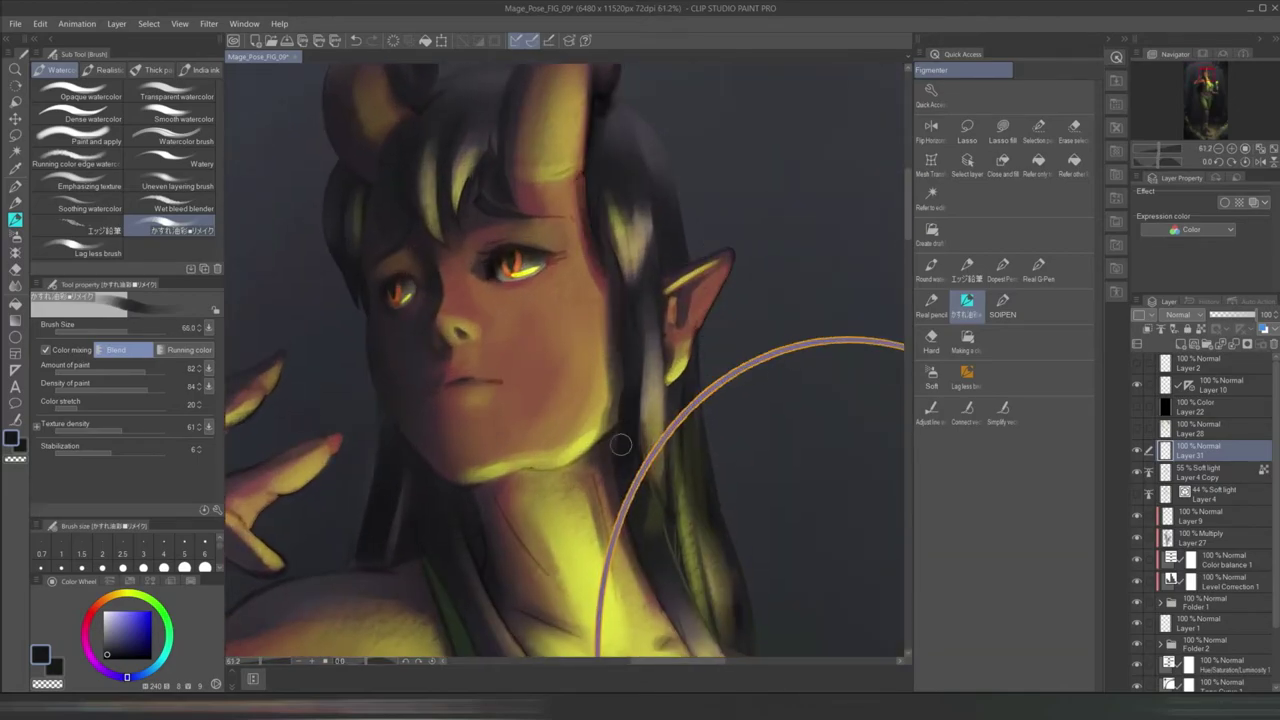
scroll(664, 264, down, 2)
drag(645, 543, 745, 312)
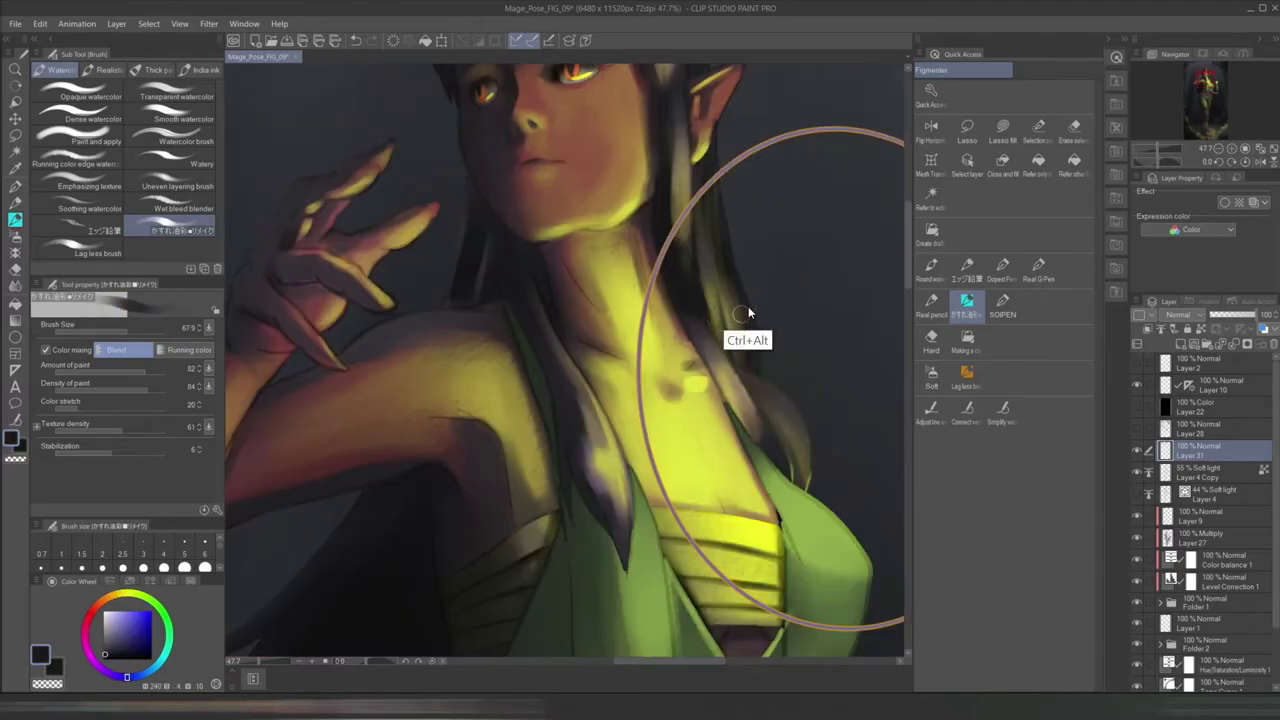
- Repaint the bangs, forehead edge and near eye's lashes on Layer 31 with colors sampled from the face
scroll(745, 312, up, 4)
drag(651, 349, 575, 158)
scroll(450, 210, down, 4)
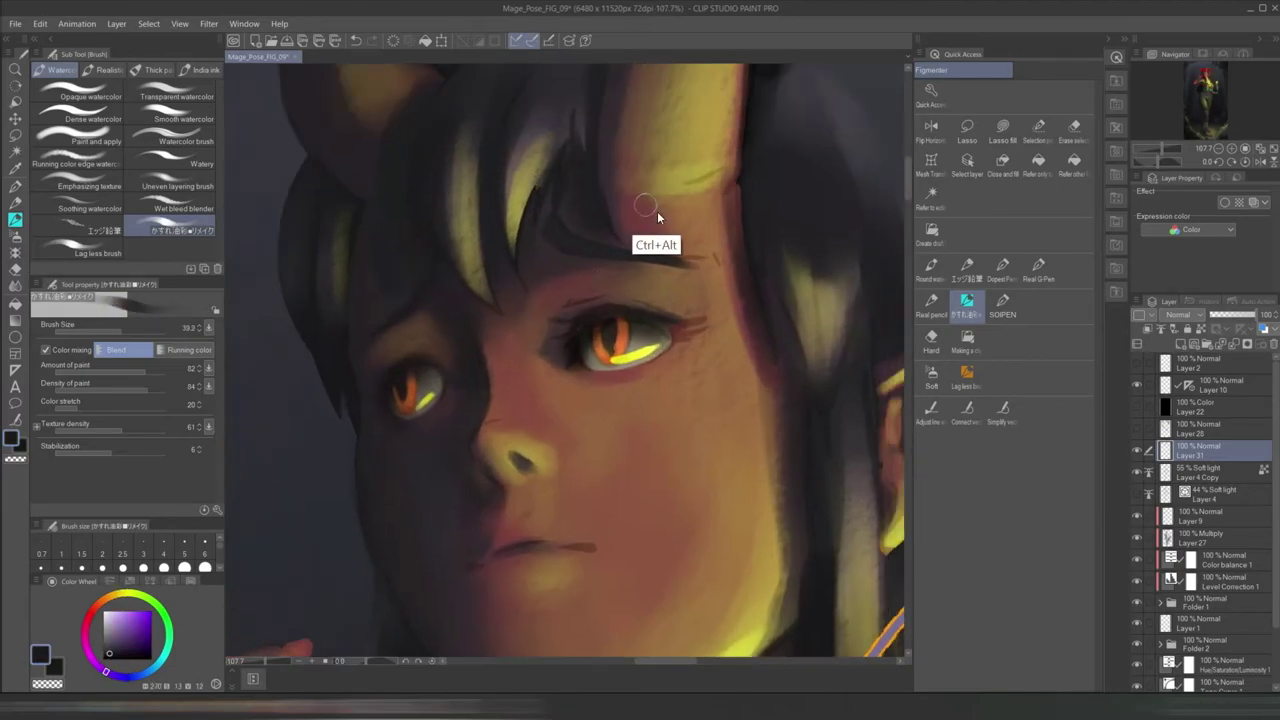
scroll(740, 195, up, 4)
alt+click(494, 226)
alt+click(500, 230)
alt+click(615, 200)
scroll(635, 197, up, 2)
drag(635, 197, 815, 192)
alt+click(648, 210)
drag(565, 205, 600, 240)
alt+click(651, 213)
alt+click(651, 213)
alt+click(726, 205)
- Refine the far eye and the shadowed side of the face with a small brush of about 17
scroll(690, 206, down, 5)
scroll(690, 206, up, 3)
alt+click(517, 306)
scroll(591, 251, up, 3)
scroll(657, 215, down, 1)
alt+click(657, 215)
scroll(657, 215, down, 3)
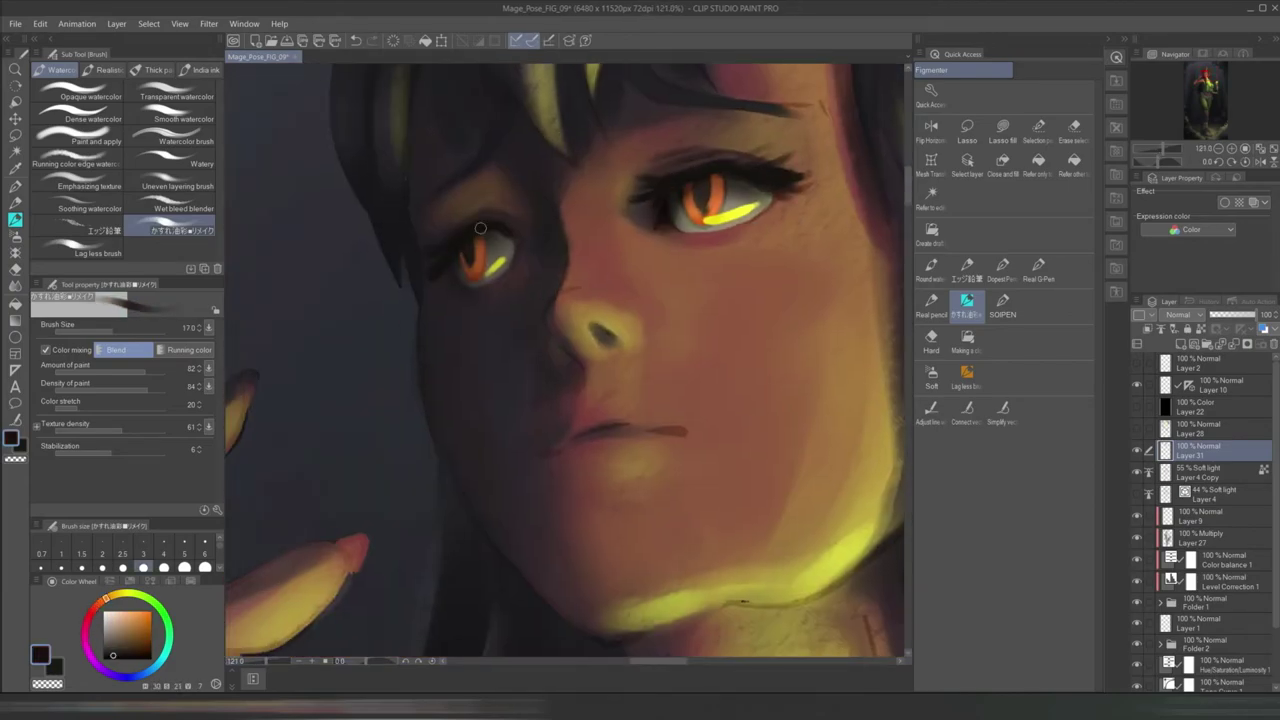
- Blend the skin and hair edges along the temple and pointed ear using sampled reddish tones
scroll(523, 171, up, 3)
scroll(543, 214, down, 3)
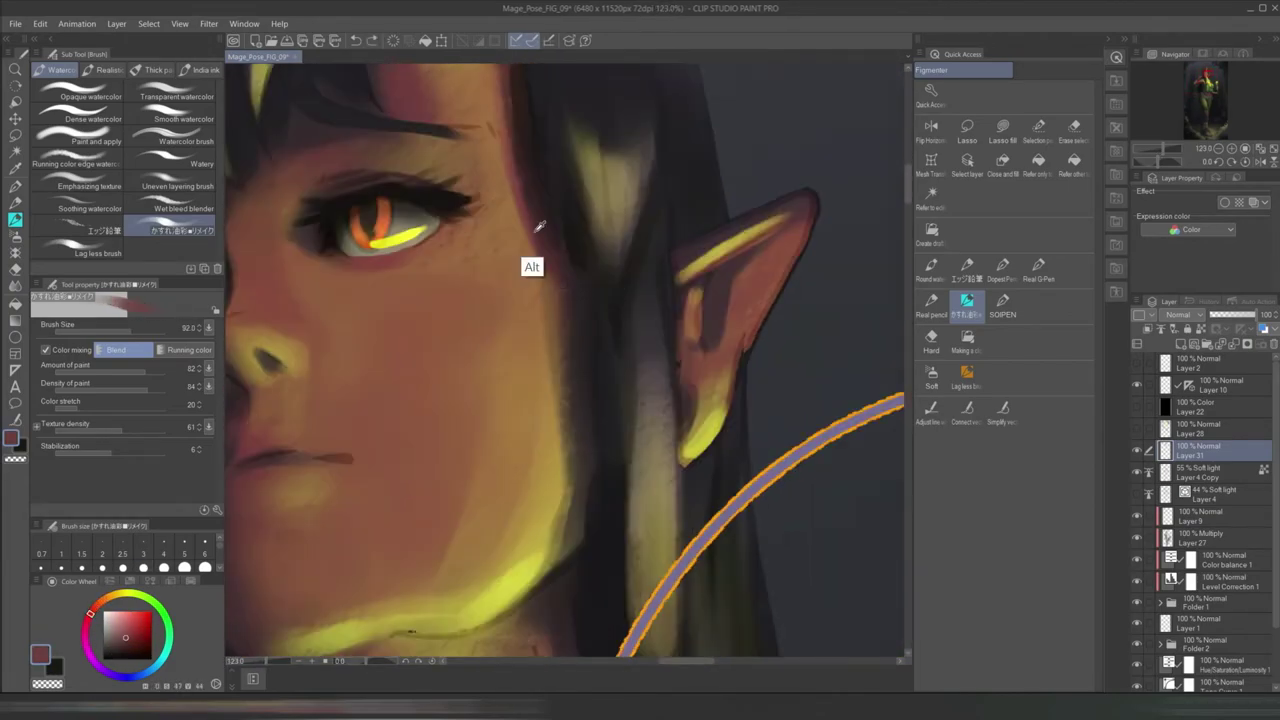
scroll(666, 262, up, 2)
alt+click(705, 236)
scroll(610, 338, down, 1)
scroll(438, 199, up, 1)
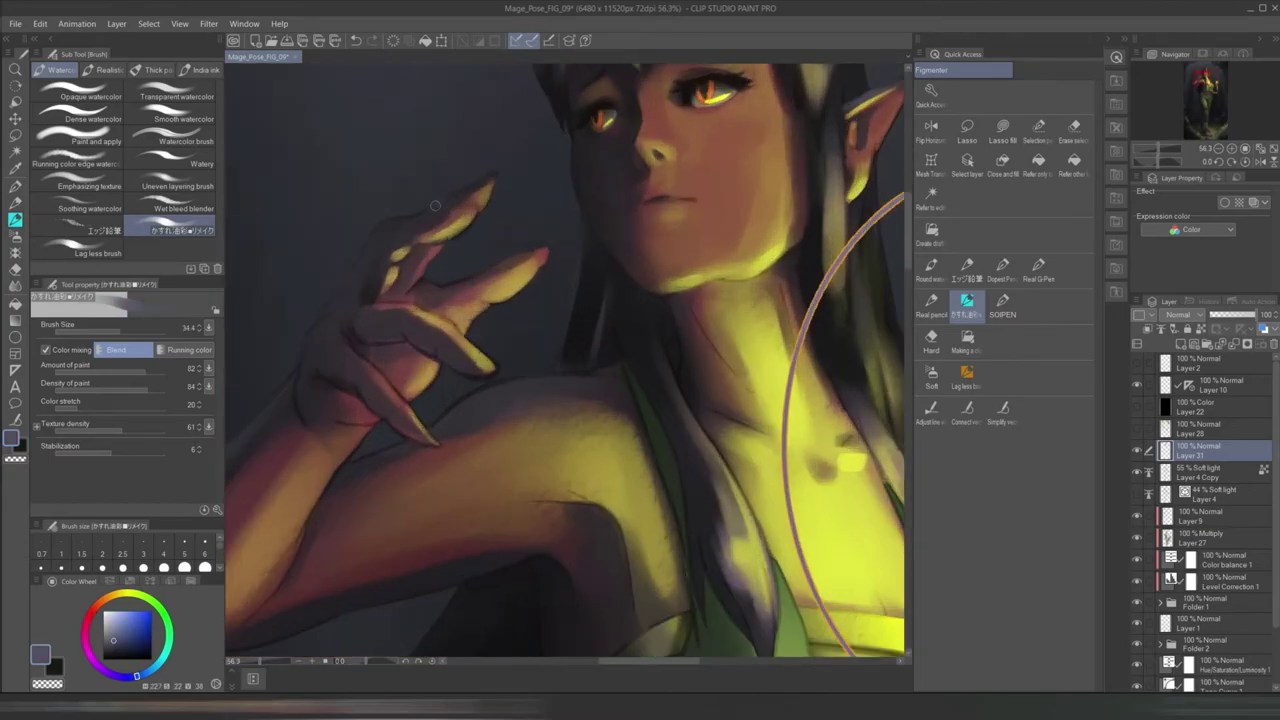
- Soften the outlines of the raised hand and shoulder into the background with sampled bluish dark colors
scroll(700, 277, down, 2)
scroll(571, 206, up, 2)
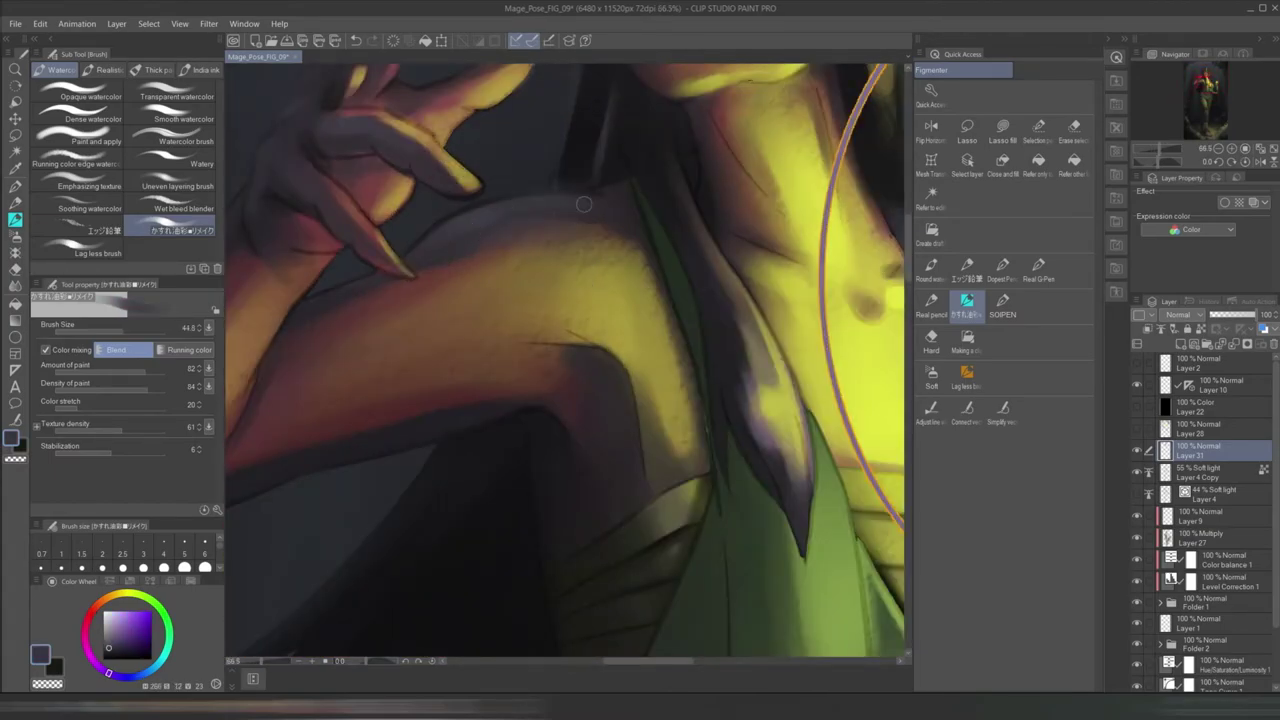
alt+click(628, 187)
scroll(628, 187, down, 2)
scroll(614, 306, up, 2)
- Paint over the line art along the green top's collar and the hair strands beside the chest with sampled colors
alt+click(684, 270)
scroll(712, 326, up, 1)
alt+click(558, 221)
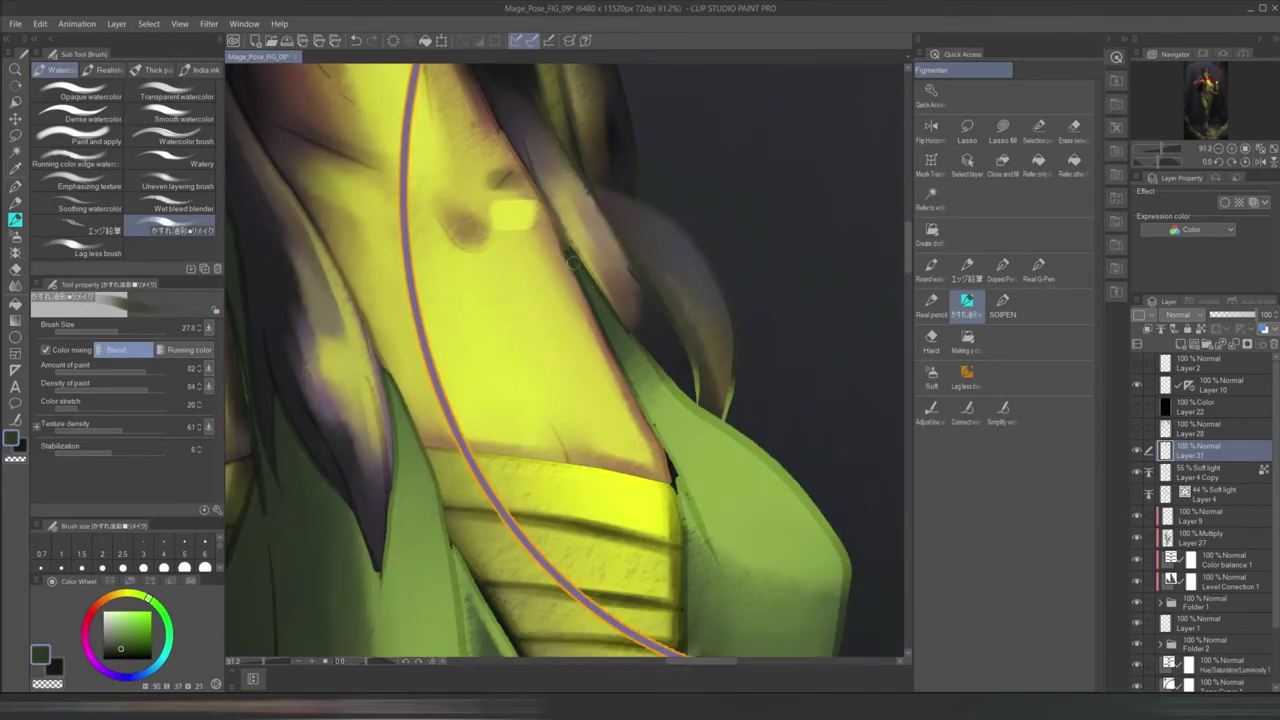
alt+click(536, 174)
scroll(600, 316, down, 1)
alt+click(470, 281)
- Retouch the neck and chin shading on Layer 31 with a sampled dark reddish color
scroll(469, 281, up, 2)
alt+click(491, 184)
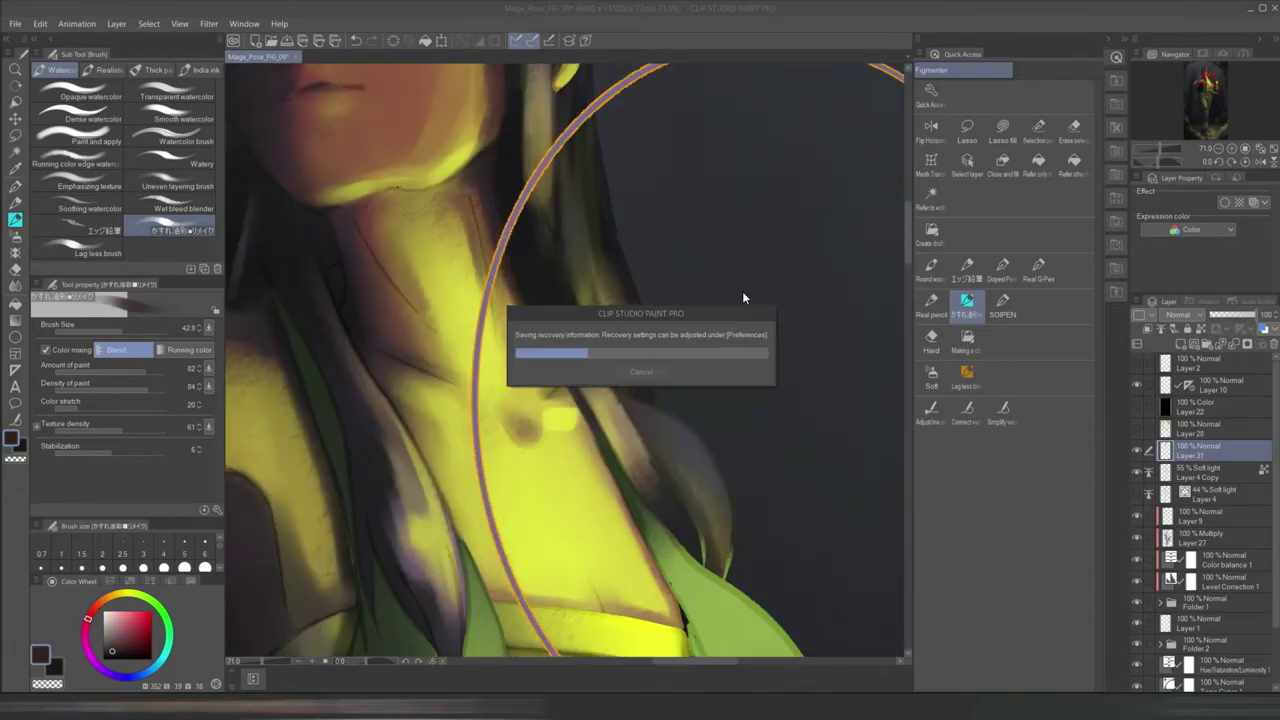
scroll(742, 292, down, 3)
scroll(498, 340, up, 4)
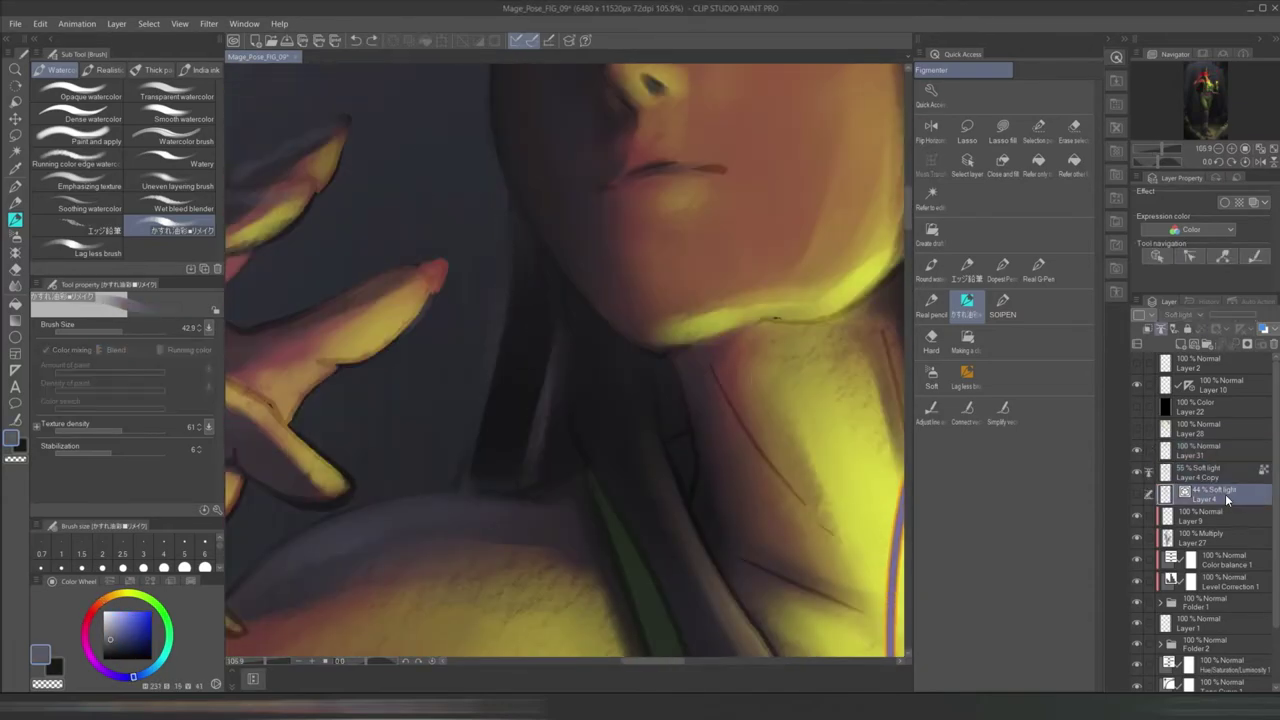
- Clip Layer 4, Layer 4 Copy and Layer 31 to the layer below, and retouch the trailing hair on Layer 31
scroll(536, 251, up, 2)
scroll(503, 120, down, 2)
scroll(619, 205, up, 2)
scroll(429, 314, down, 4)
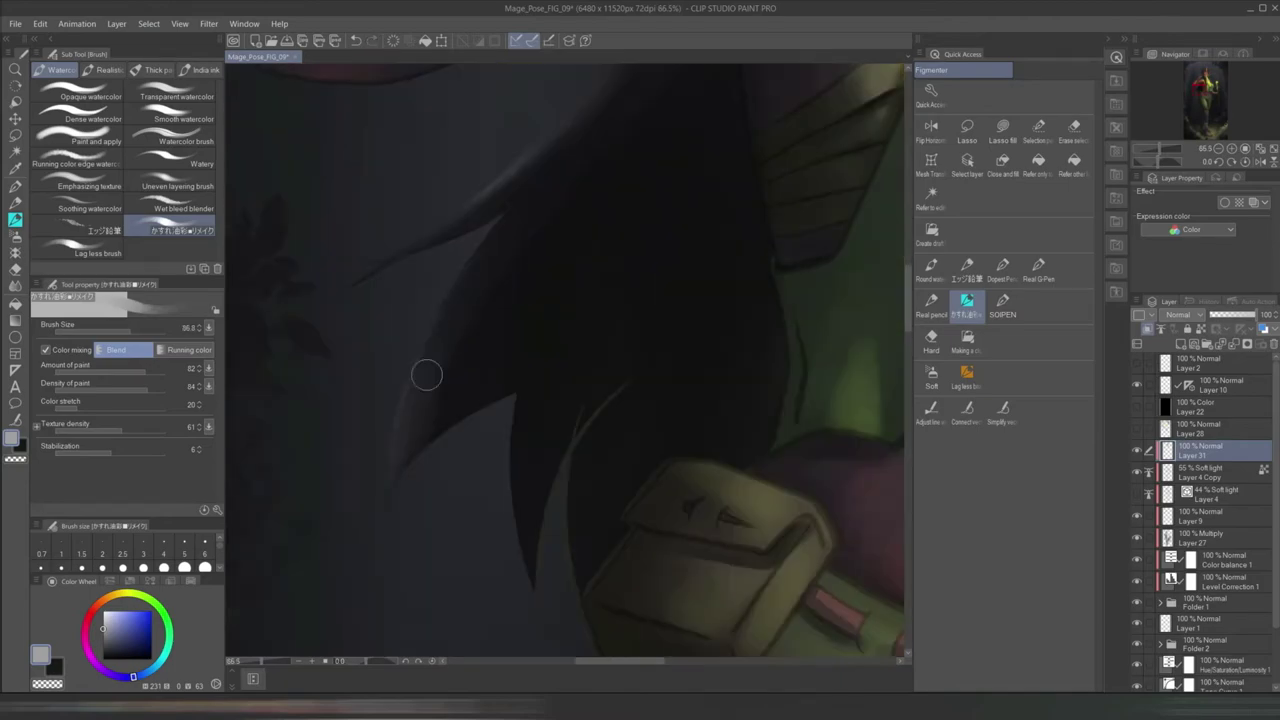
scroll(571, 277, up, 3)
alt+click(586, 386)
- Adjust the soft-light shading around the legs and feet on Layer 4 Copy with a large brush
click(1200, 472)
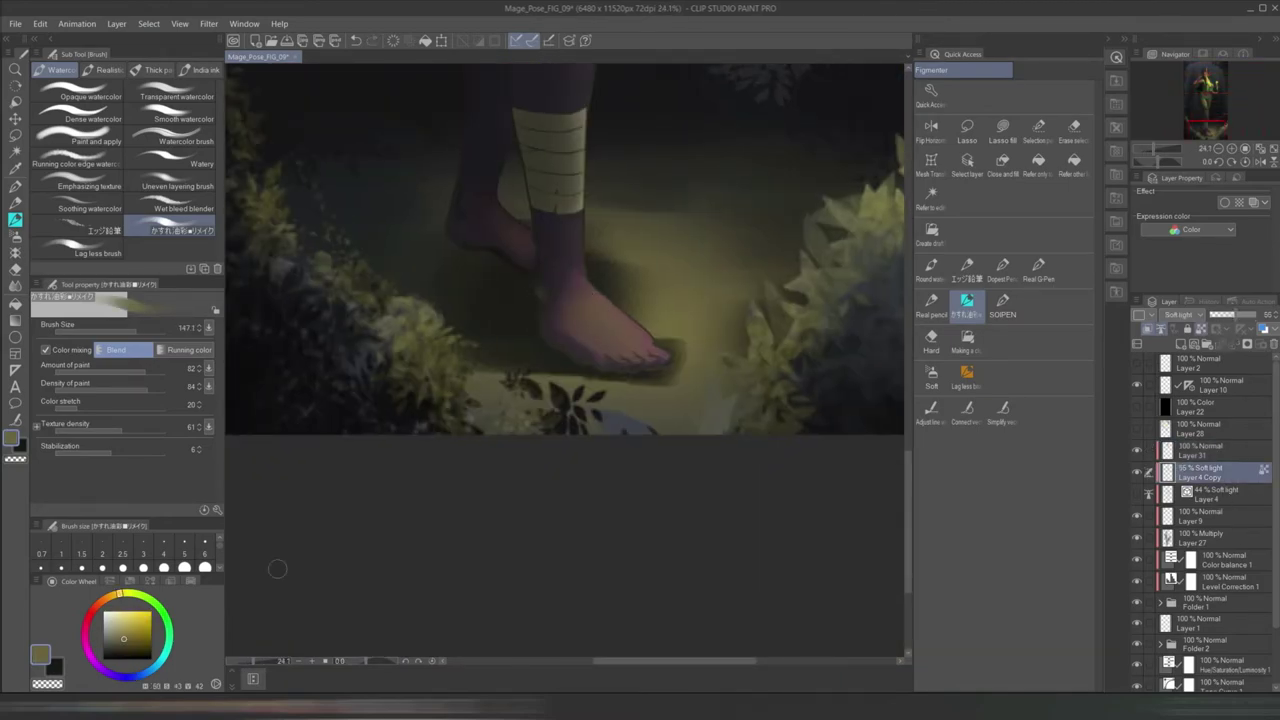
drag(1215, 314, 1235, 316)
scroll(565, 310, up, 2)
scroll(700, 330, down, 3)
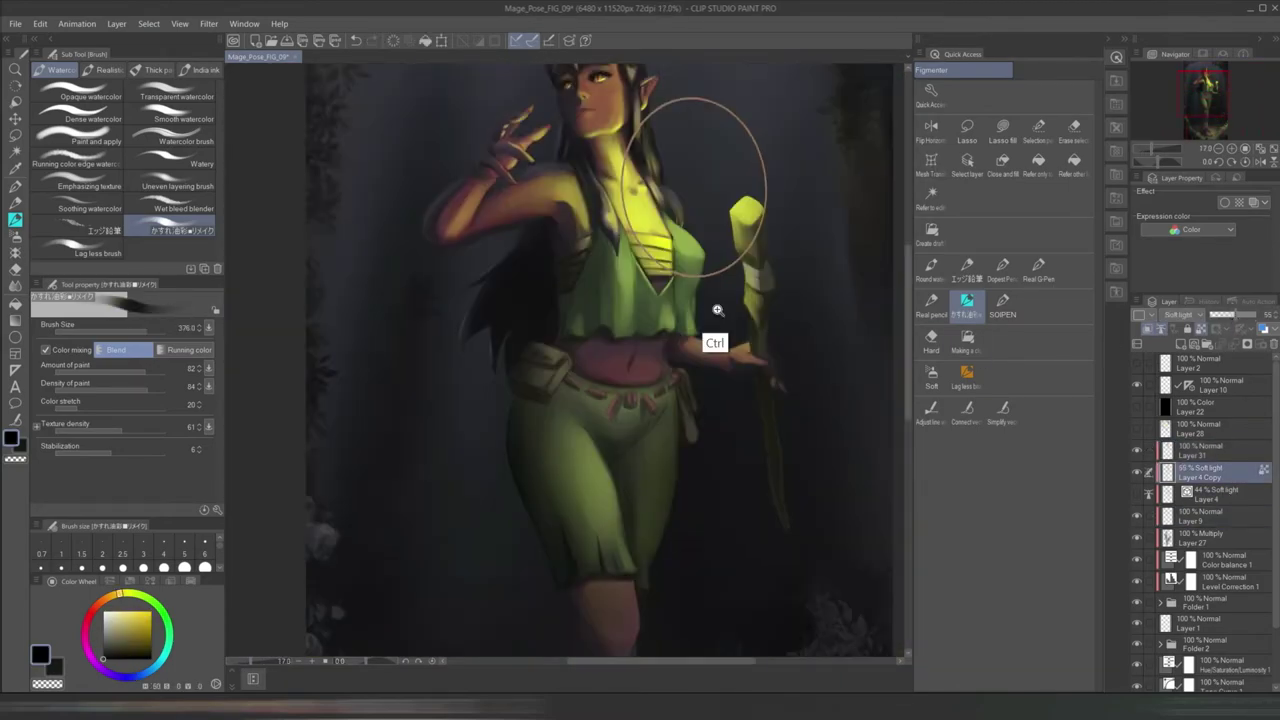
scroll(737, 331, up, 4)
alt+click(737, 331)
key(ctrl+z)
key(ctrl+z)
- Blend the line art and shadows of the raised hand's fingers and wrist on Layer 31 using sampled colors
mouse_move(688, 333)
mouse_down()
mouse_move(697, 251)
mouse_move(689, 289)
mouse_up()
alt+click(689, 289)
scroll(682, 396, up, 4)
alt+click(592, 448)
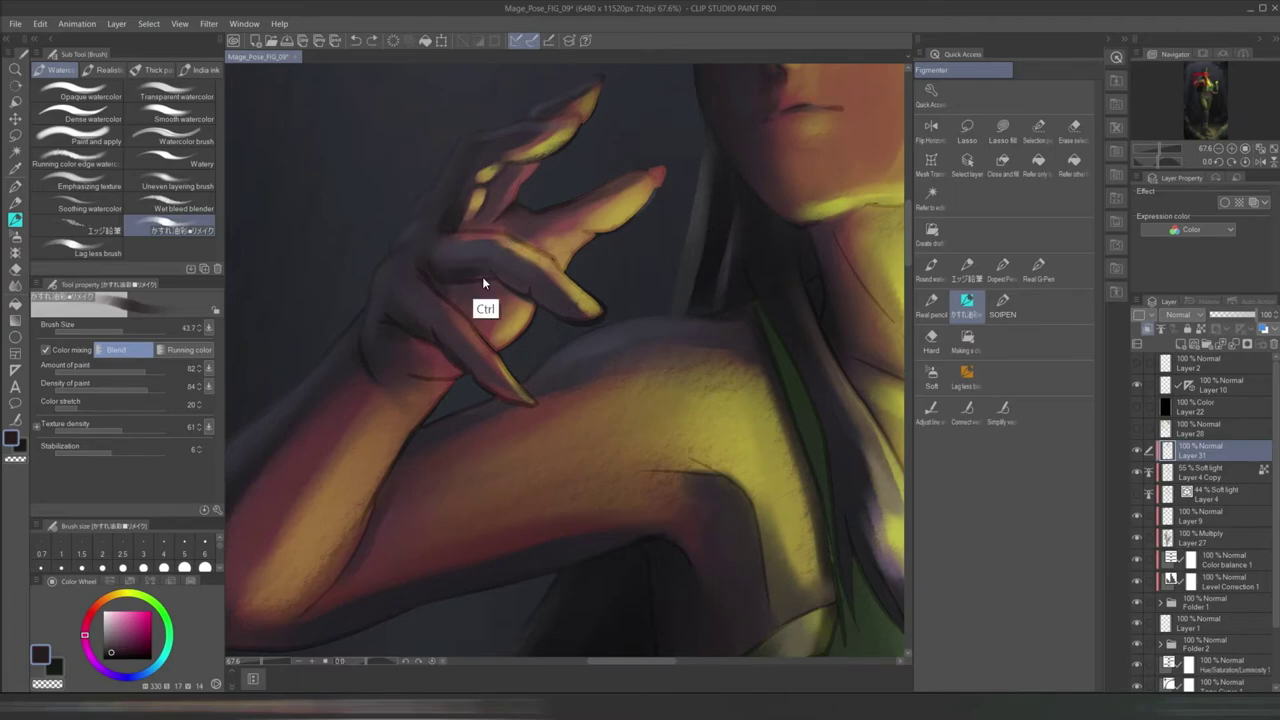
alt+click(466, 188)
drag(464, 190, 542, 219)
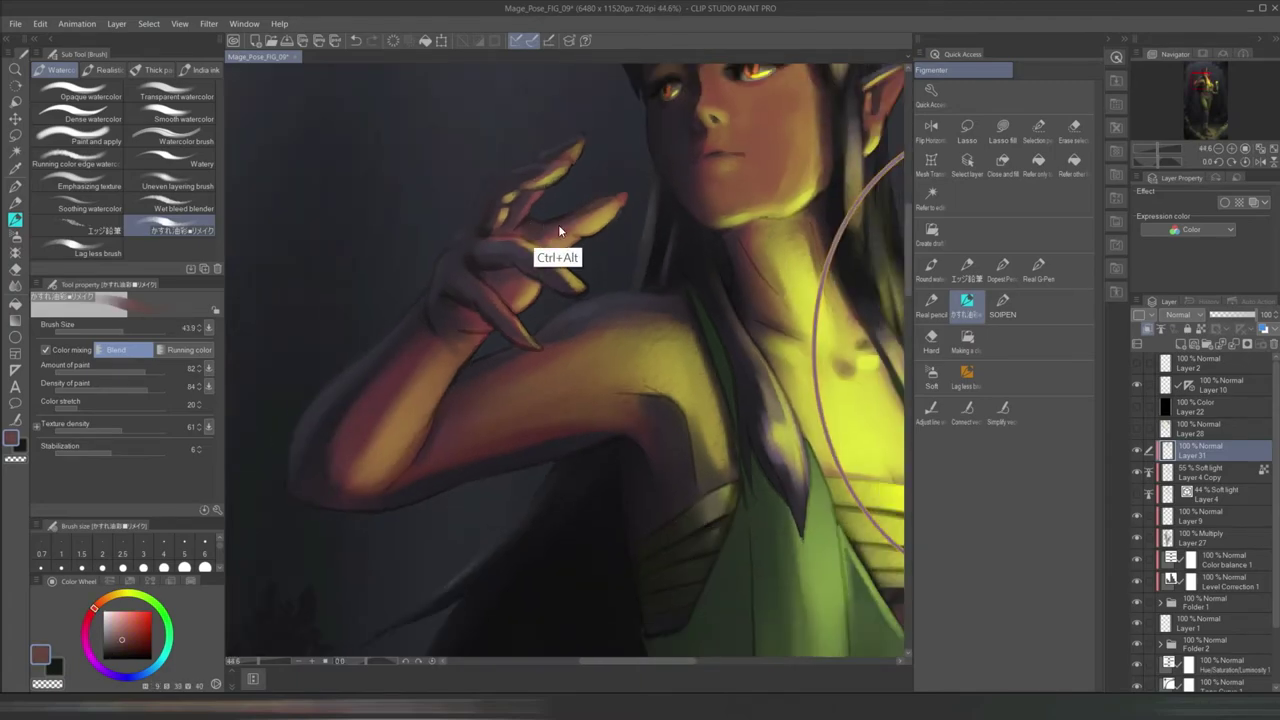
- Soften the armpit shadow and upper-arm shading on Layer 31 with sampled ochre and skin tones
scroll(517, 247, up, 3)
scroll(534, 220, down, 1)
alt+click(515, 248)
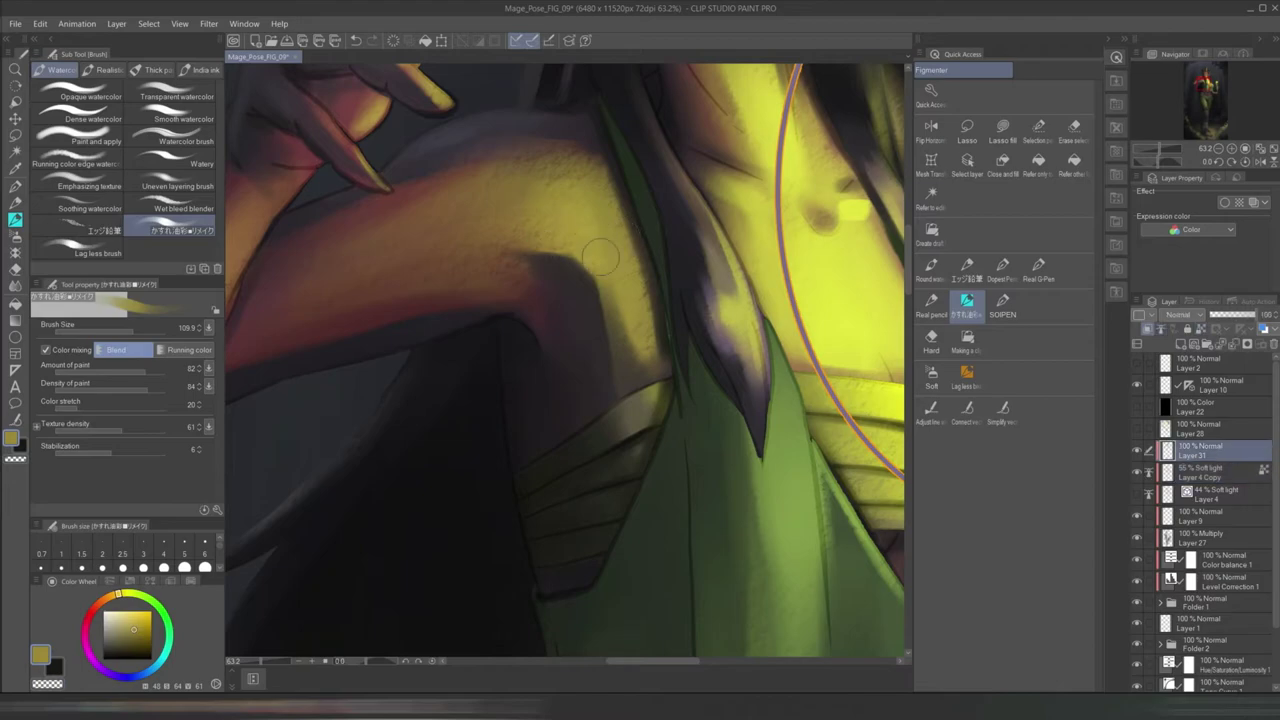
alt+click(597, 325)
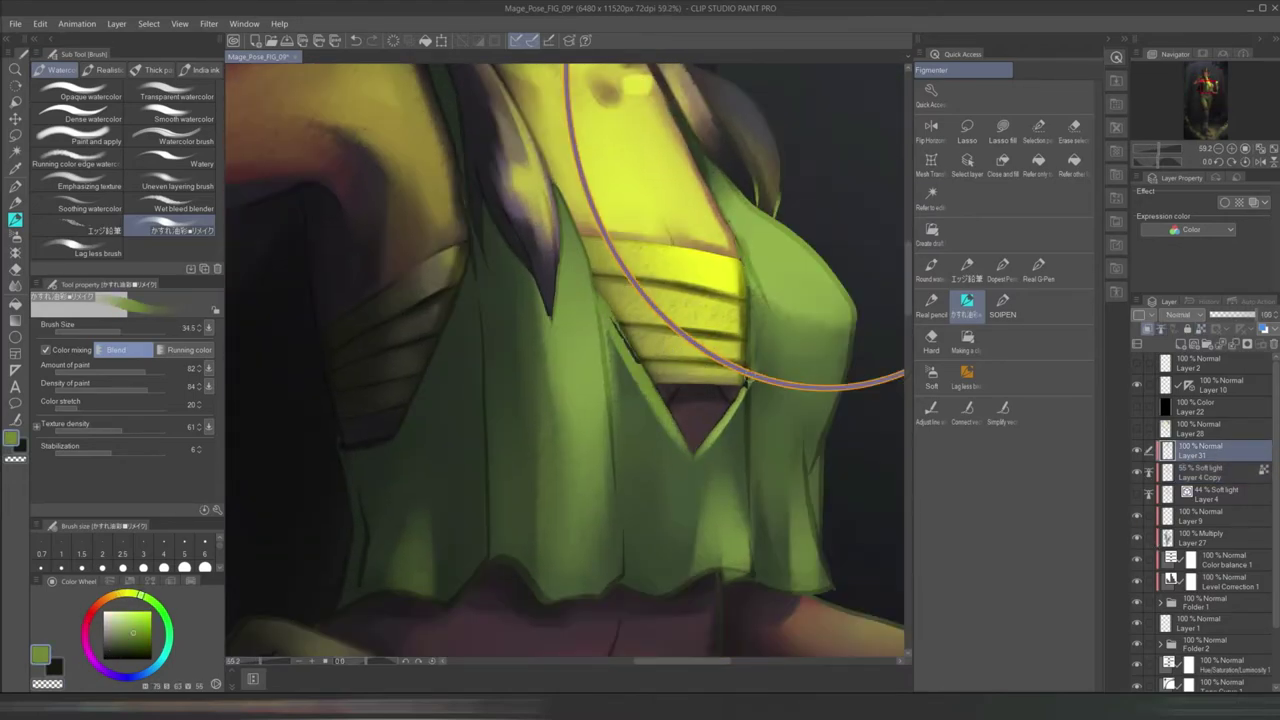
- Blend the line art and folds of the green top's neckline and bust on Layer 31 with sampled greens
alt+click(747, 318)
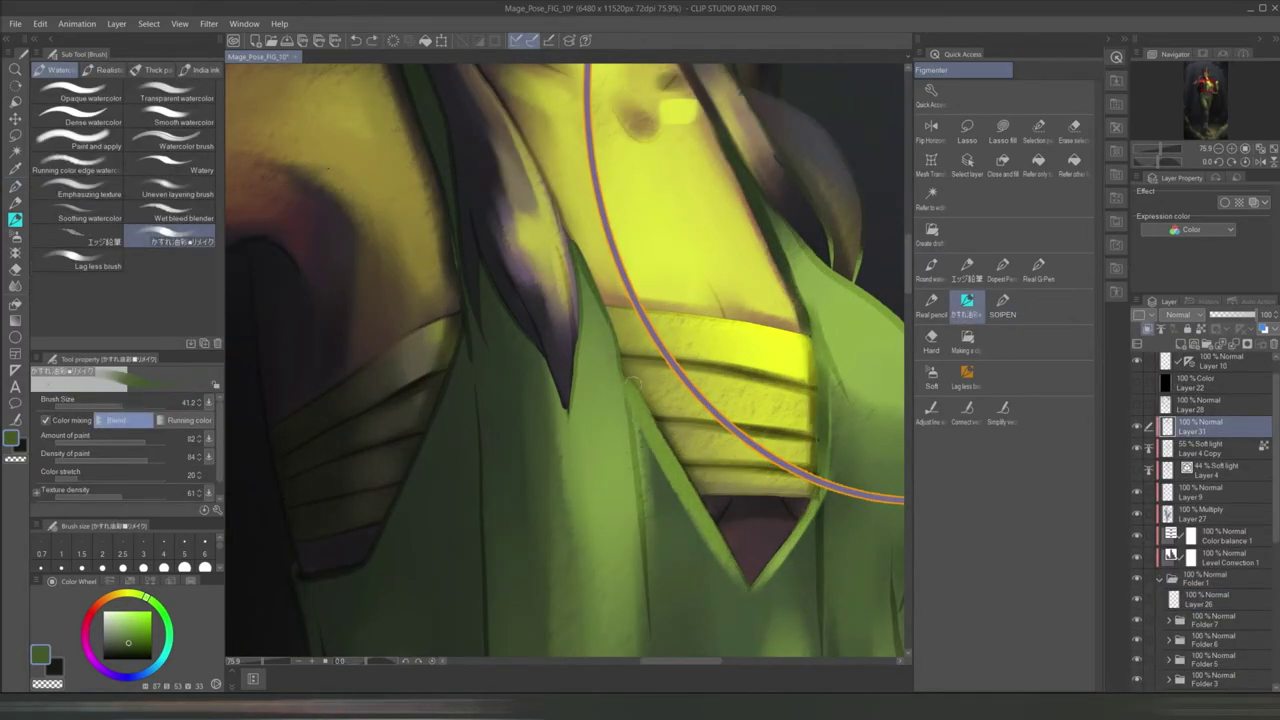
mouse_move(540, 280)
mouse_down()
mouse_move(495, 355)
mouse_move(568, 390)
mouse_move(565, 415)
mouse_move(615, 508)
mouse_up()
alt+click(560, 340)
alt+click(487, 444)
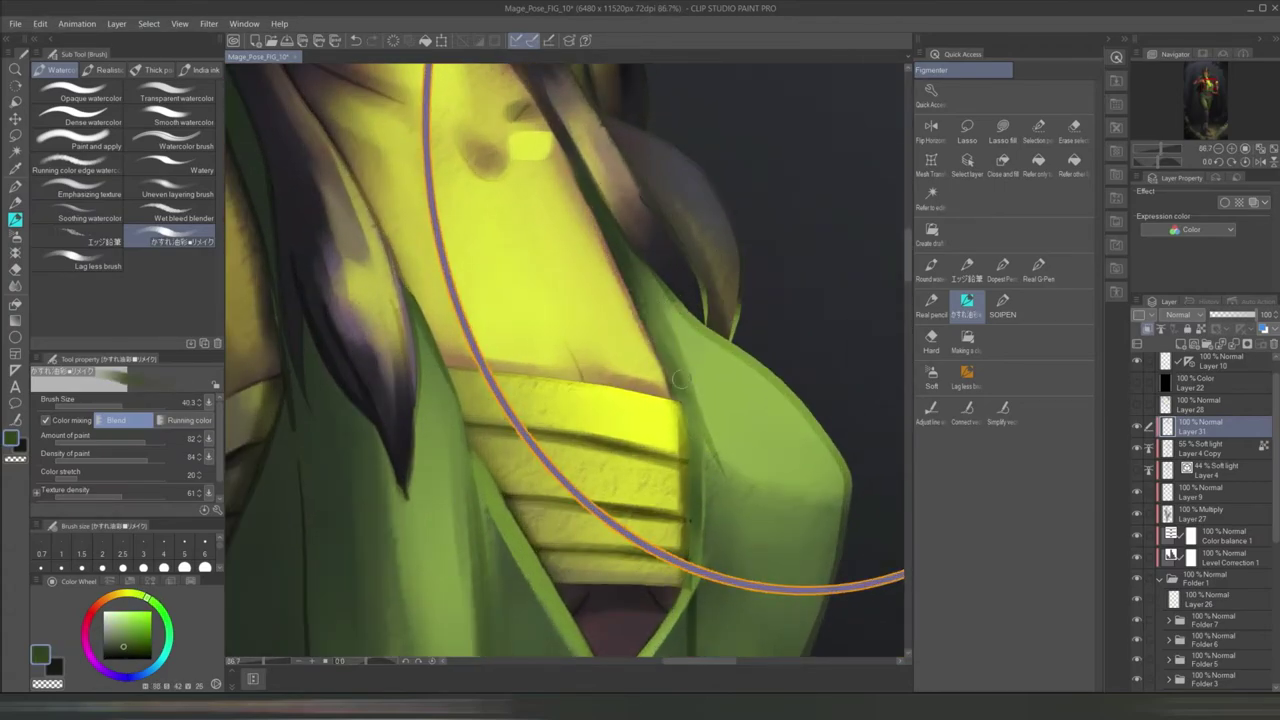
alt+click(807, 424)
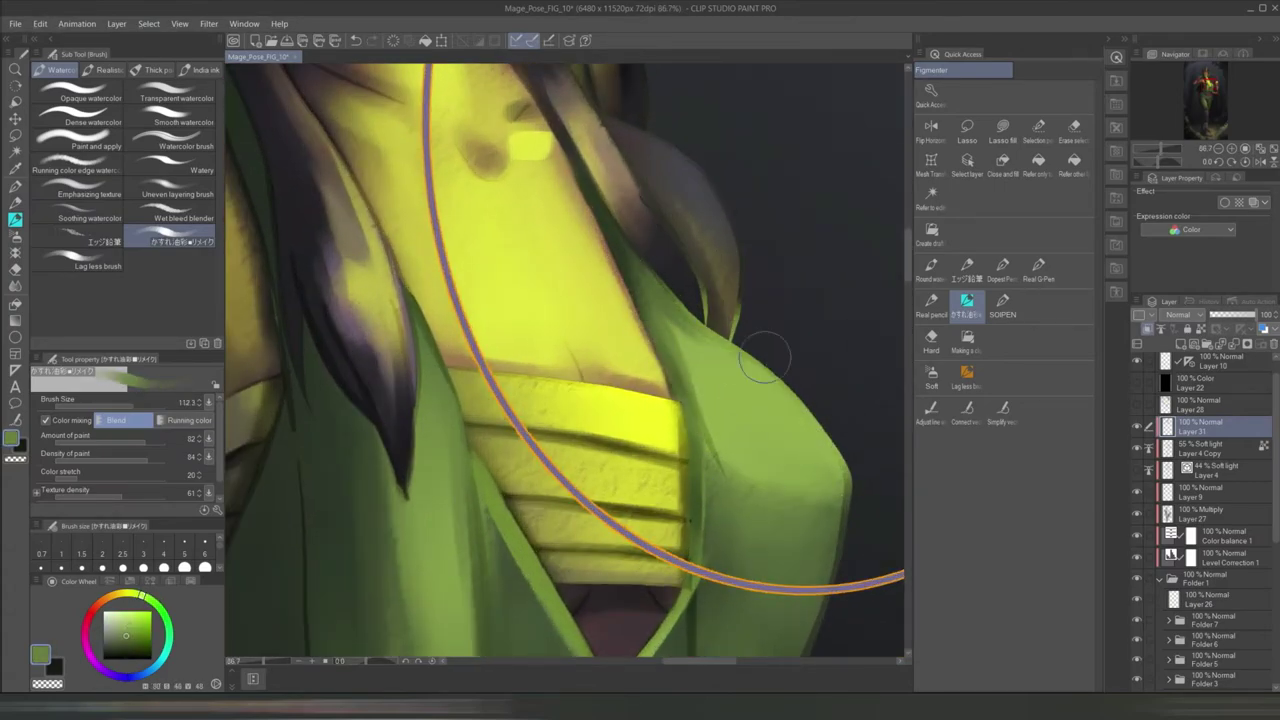
- Retouch the hair strands over the chest and far shoulder on Layer 31 with sampled dark and blue-grey tones
scroll(720, 290, down, 3)
alt+click(742, 238)
alt+click(748, 258)
scroll(740, 250, down, 3)
scroll(660, 260, up, 3)
drag(664, 290, 682, 326)
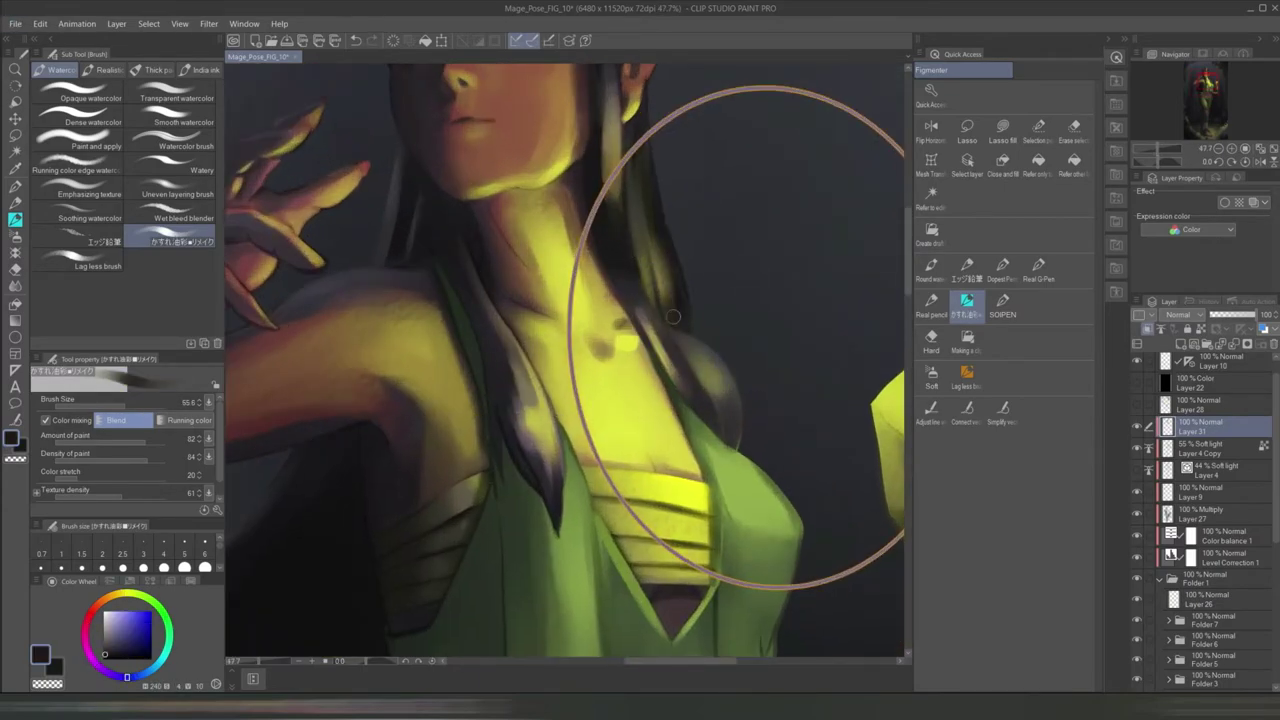
alt+click(527, 419)
drag(527, 419, 530, 510)
alt+click(712, 478)
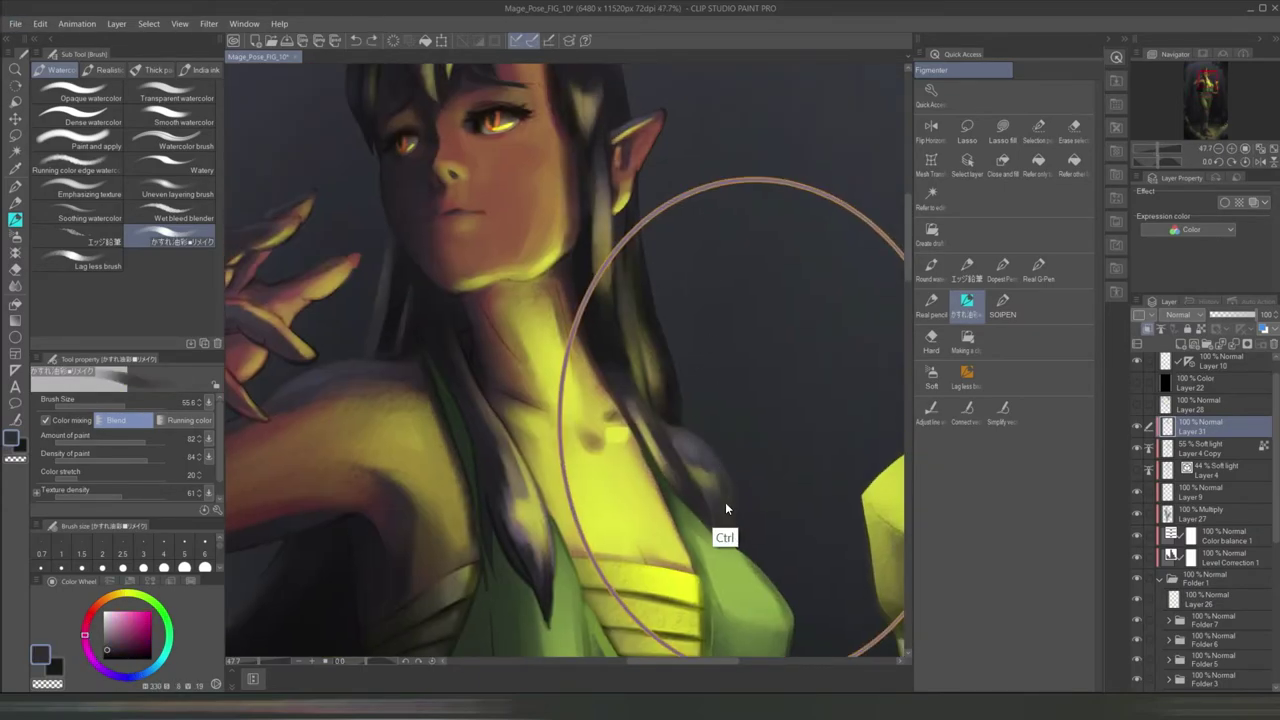
alt+click(705, 475)
scroll(630, 250, down, 2)
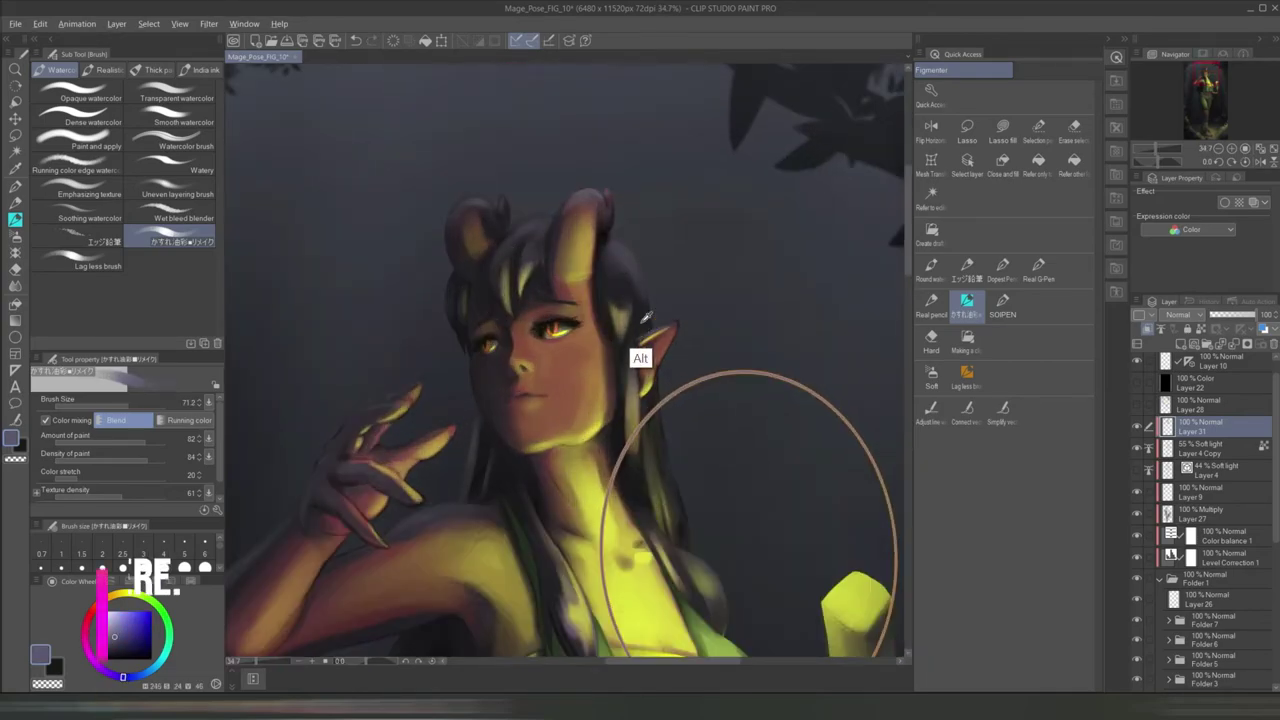
- Darken and extend the upper lashes of the brightly lit eye on Layer 31 using the SOIPEN
scroll(684, 191, down, 1)
scroll(684, 191, up, 2)
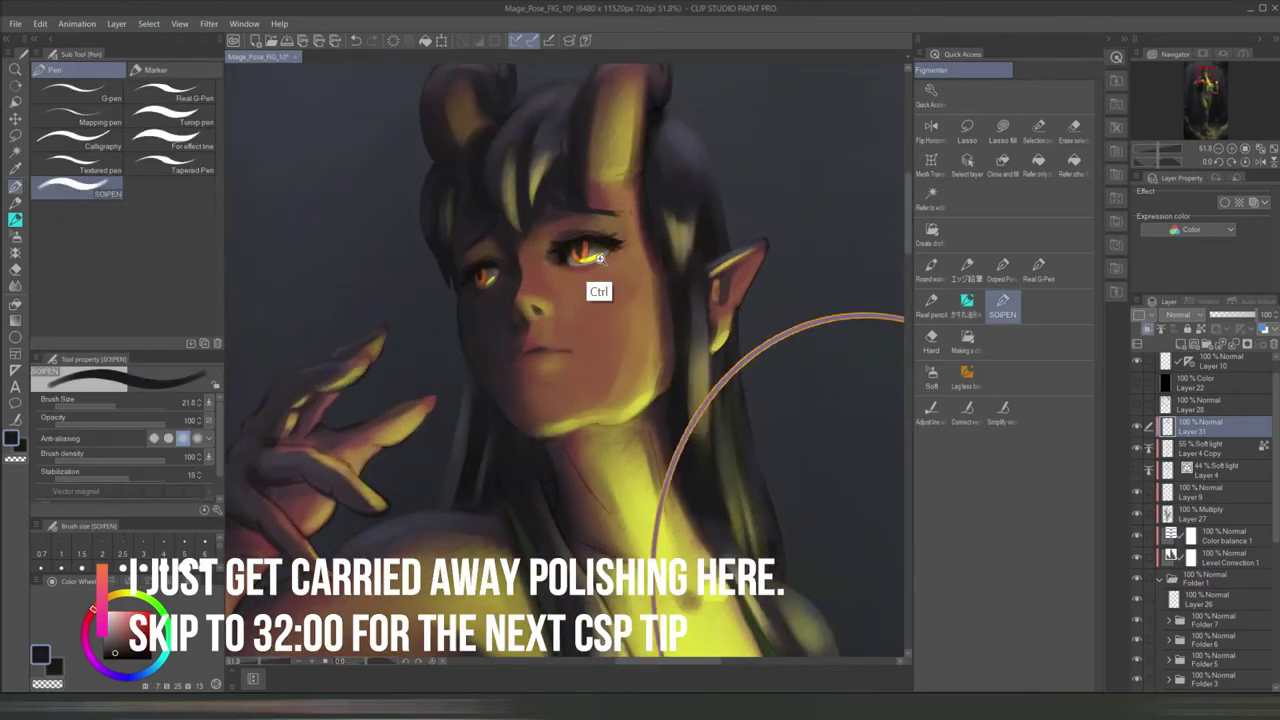
scroll(607, 215, up, 3)
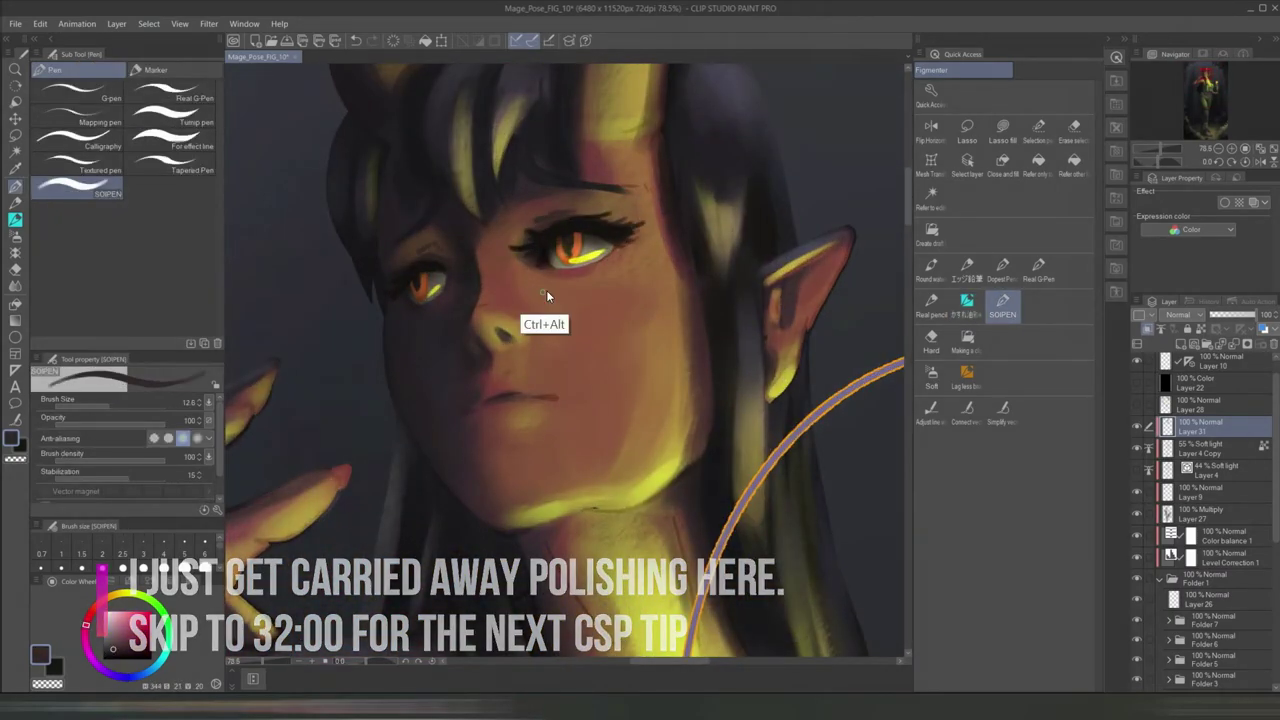
- Refine the lips, nose and shaded cheek on Layer 31 with sampled dark red and skin tones
key(b)
scroll(490, 338, down, 1)
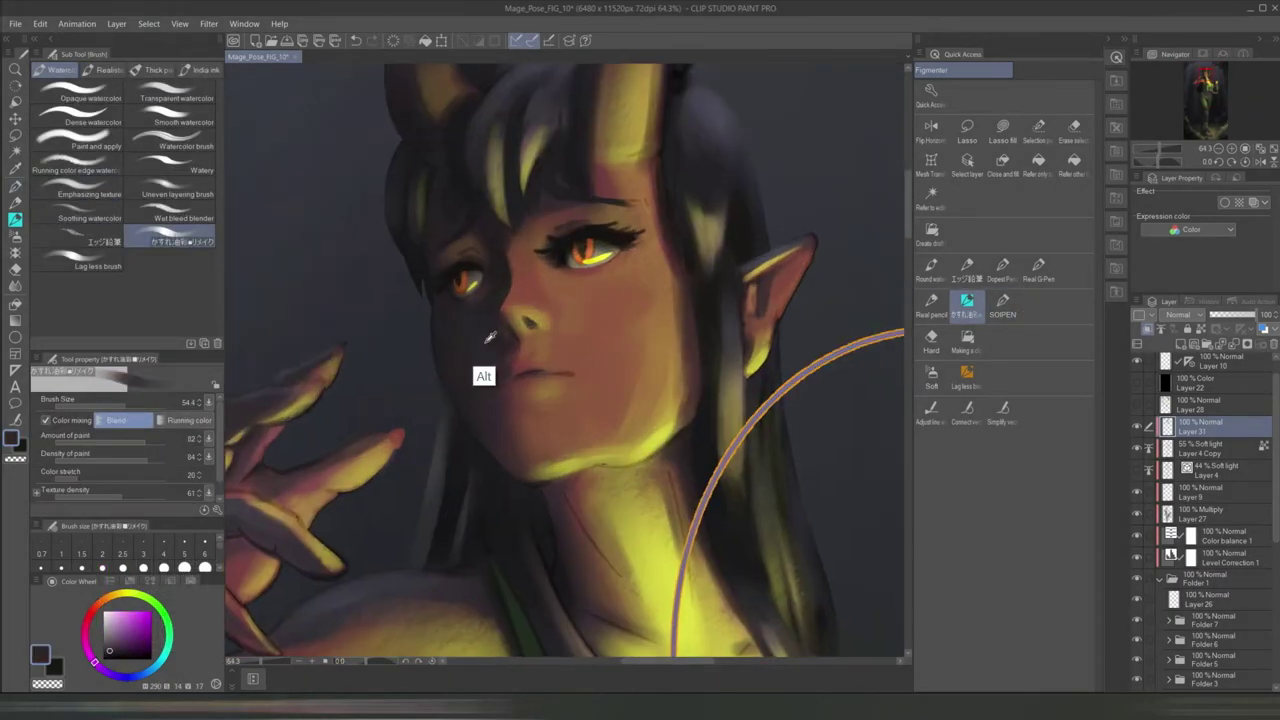
alt+click(527, 372)
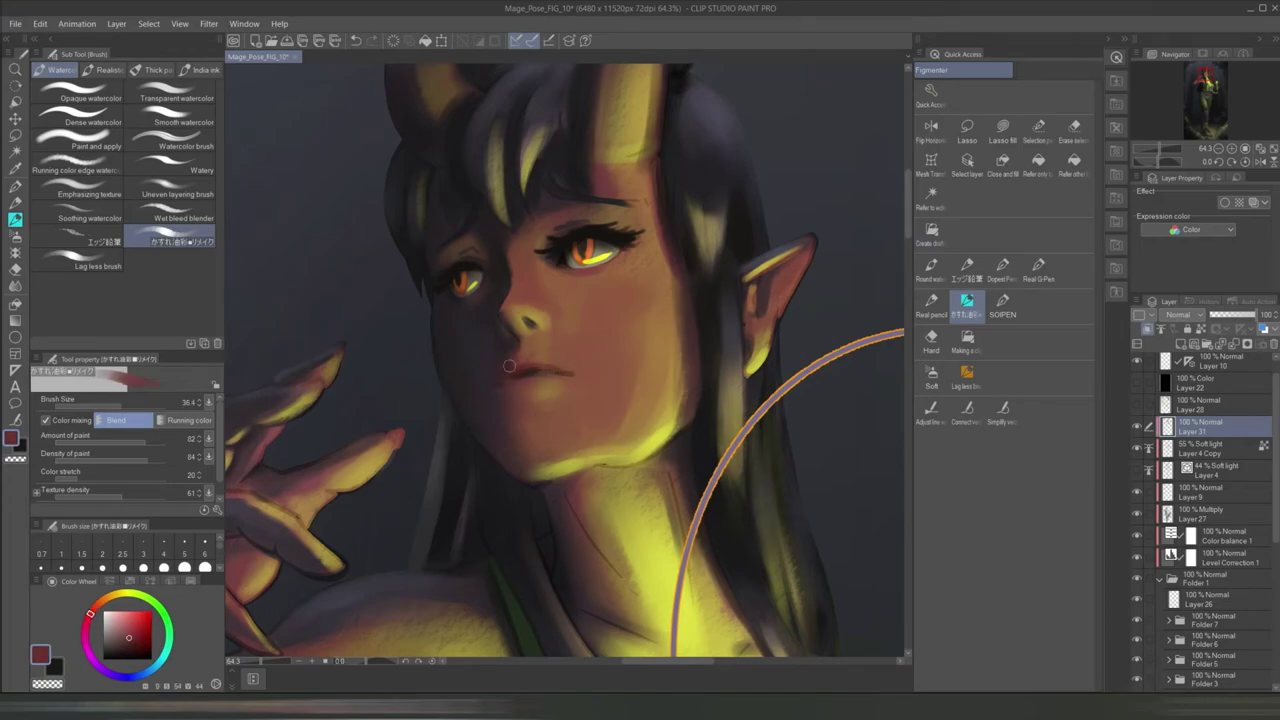
alt+click(514, 268)
key(p)
scroll(491, 331, up, 3)
alt+click(491, 340)
drag(481, 305, 497, 322)
scroll(461, 333, down, 5)
- Soften the line art along the neck and collarbone on Layer 31 with sampled yellow skin tones
alt+click(598, 396)
key(Tab)
scroll(597, 398, up, 1)
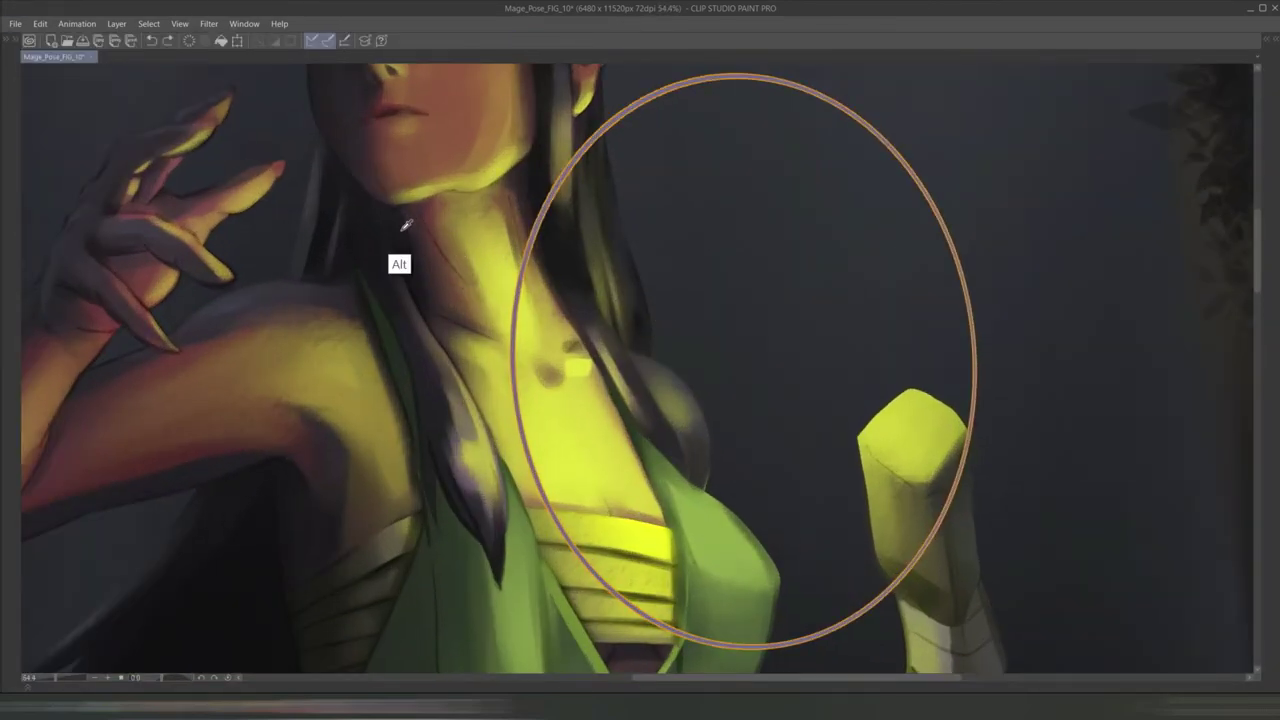
key(Tab)
alt+click(490, 250)
alt+click(519, 316)
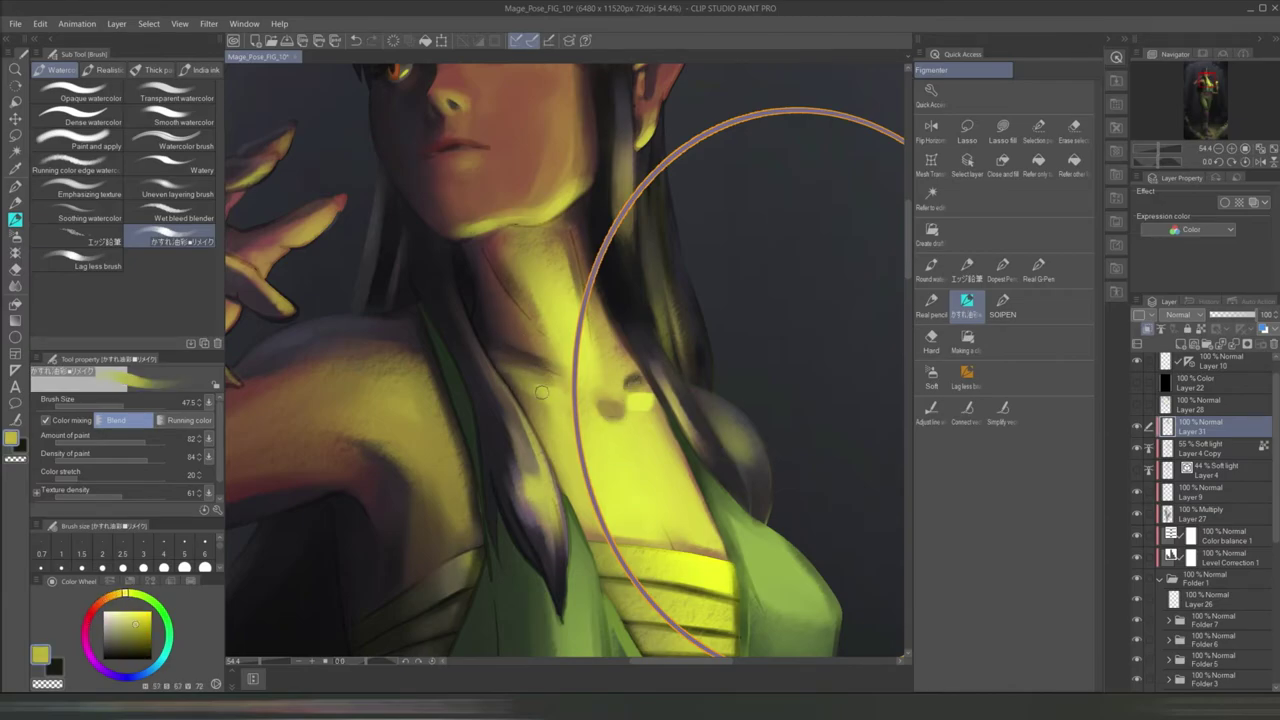
scroll(545, 258, down, 1)
- Adjust the neck's lighting on Layer 4 Copy, and darken the hair beside the neck on Layer 31 with a sampled near-black
ctrl+shift+click(548, 254)
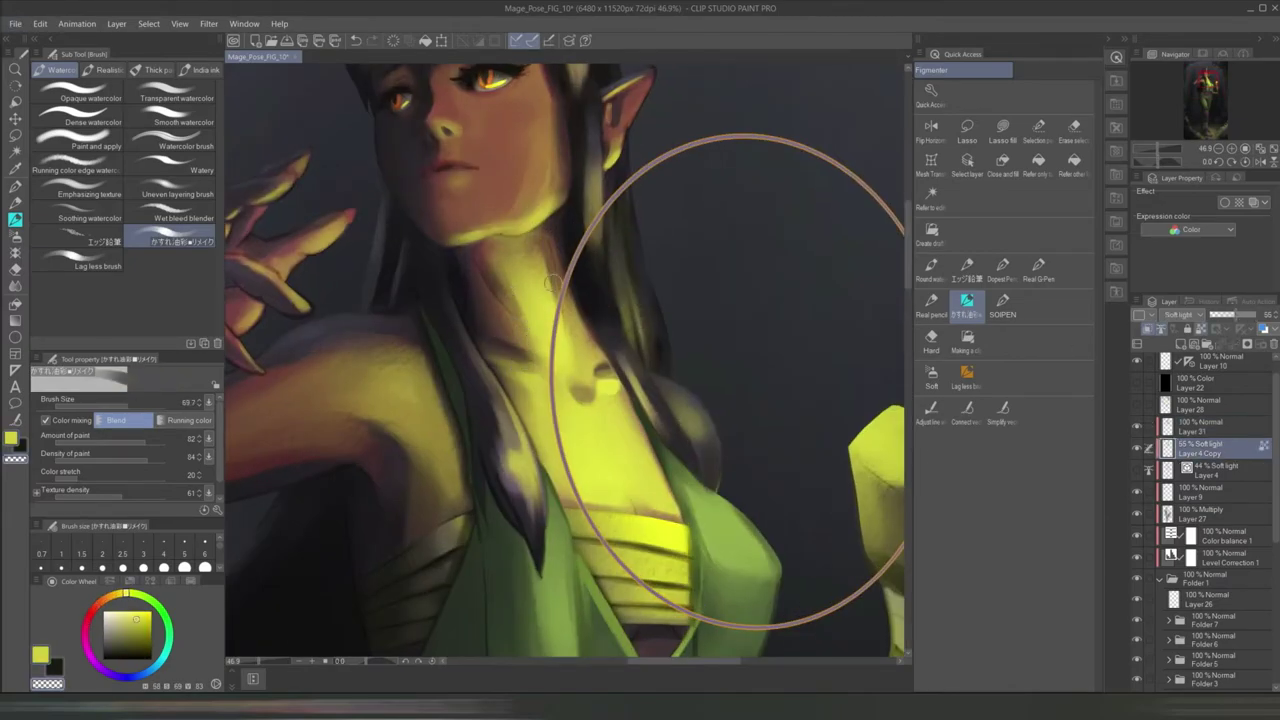
scroll(548, 254, up, 1)
ctrl+shift+click(651, 262)
alt+click(497, 271)
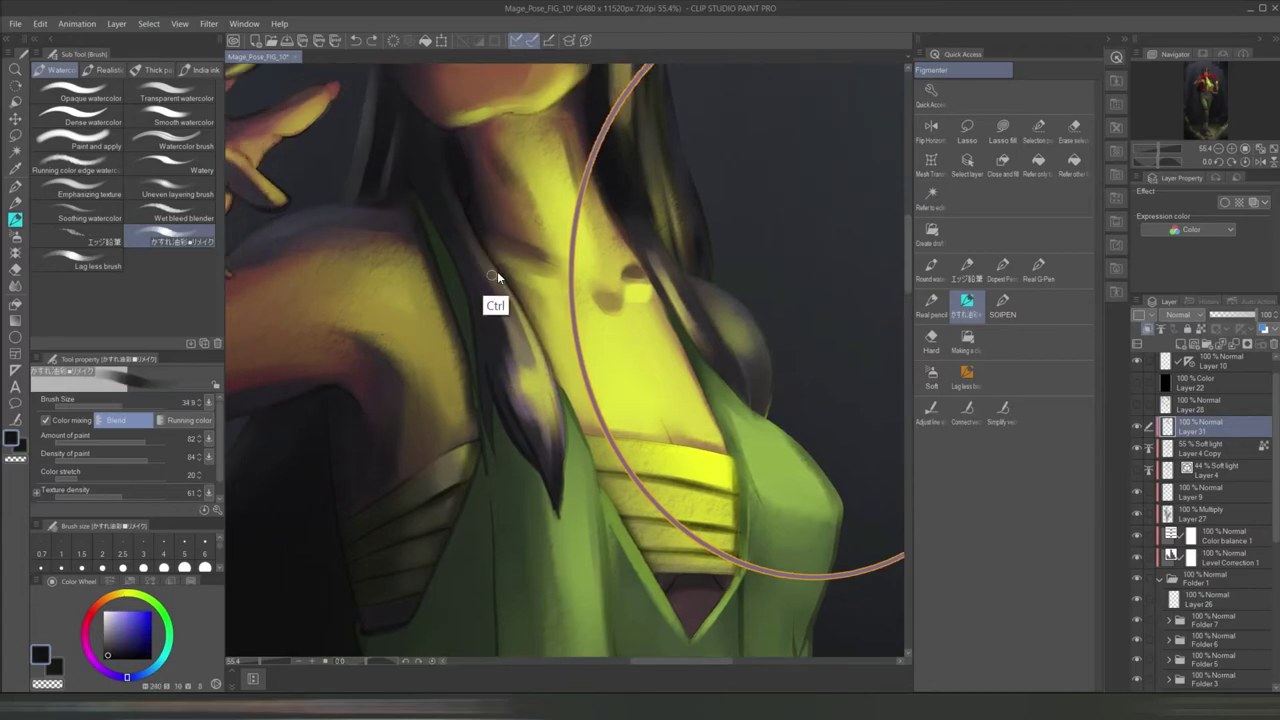
alt+click(402, 132)
- Define the dark gaps between the raised hand's fingers on Layer 31 with sampled dark purple tones
scroll(451, 251, down, 5)
scroll(492, 257, up, 6)
key(p)
key(b)
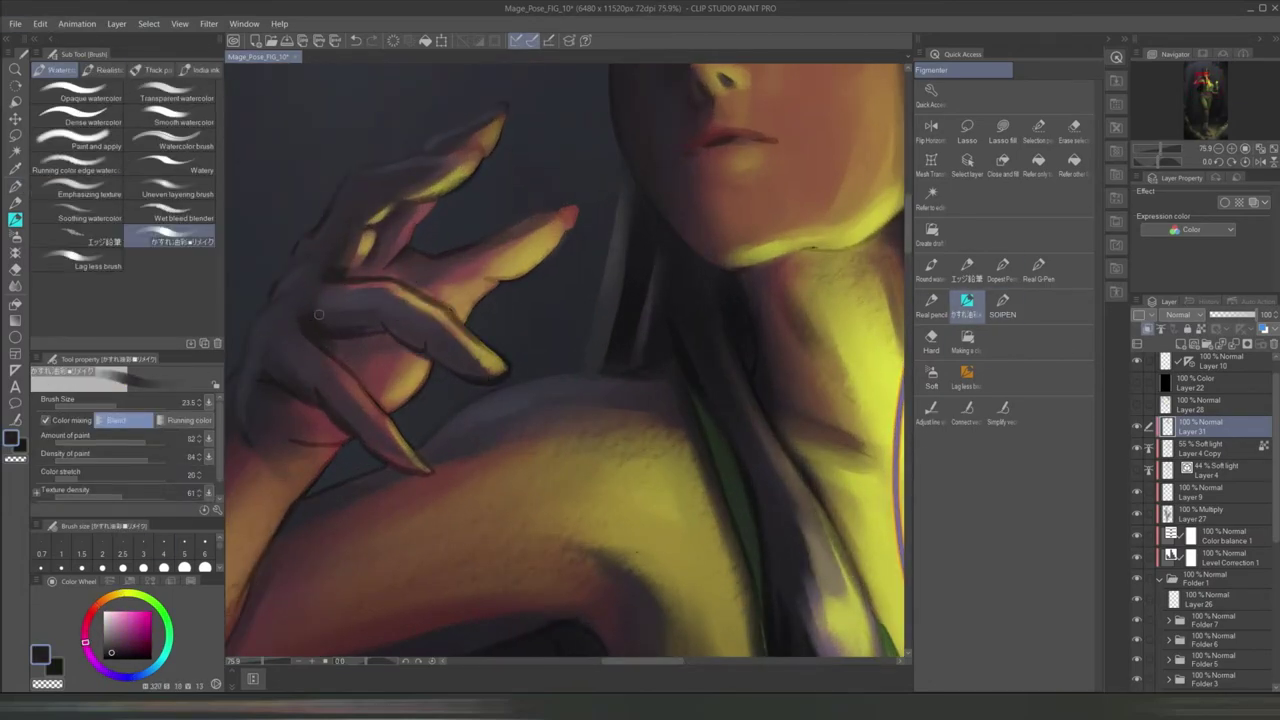
alt+click(386, 360)
scroll(386, 360, down, 5)
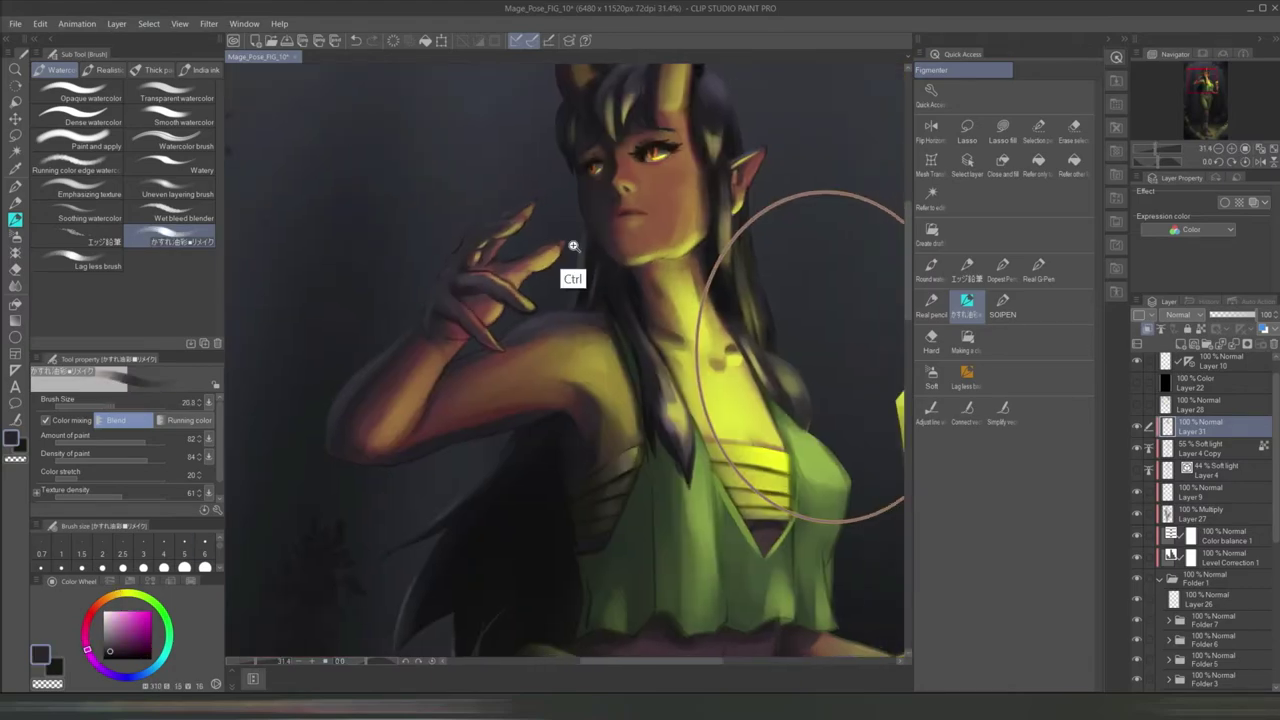
- Soften the outlines of the raised hand's fingertips, knuckles and wrist on Layer 31 using sampled shadow colors
scroll(473, 278, up, 5)
drag(473, 278, 399, 284)
alt+click(399, 284)
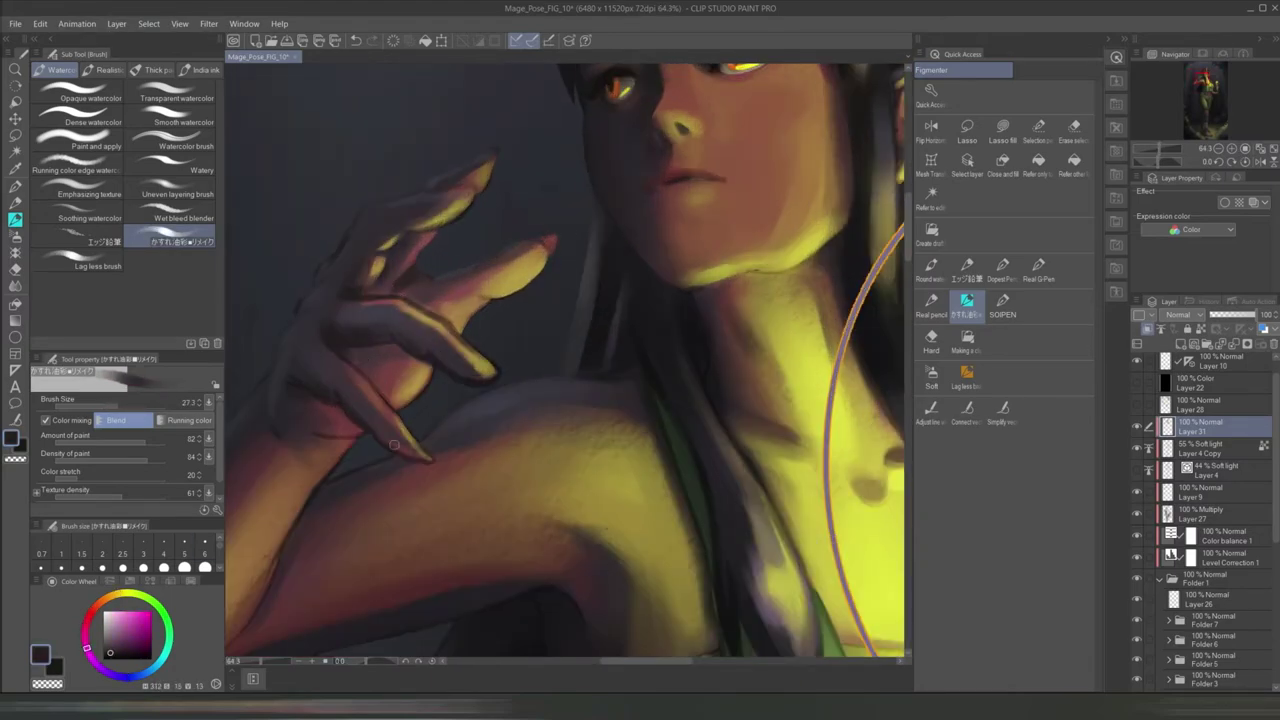
drag(354, 412, 470, 203)
alt+click(470, 203)
scroll(548, 153, down, 5)
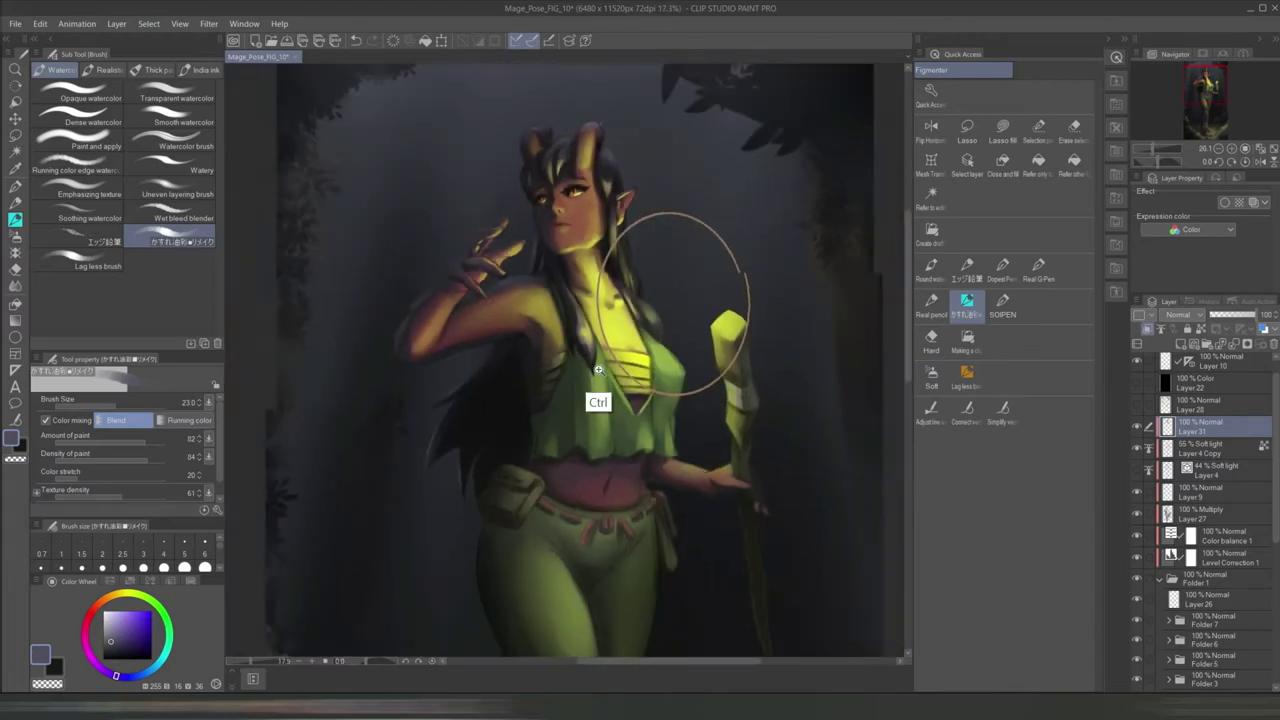
scroll(467, 354, up, 4)
alt+click(467, 354)
scroll(509, 299, down, 5)
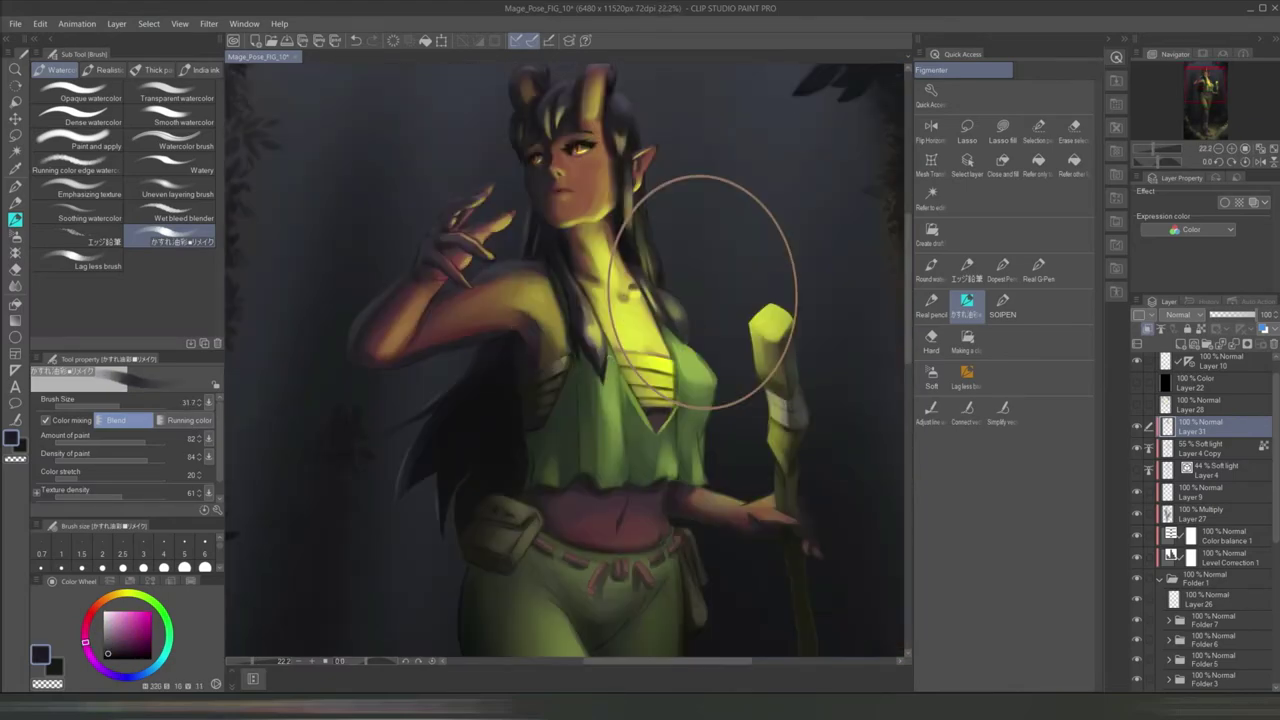
scroll(430, 383, up, 5)
alt+click(430, 383)
scroll(489, 310, down, 3)
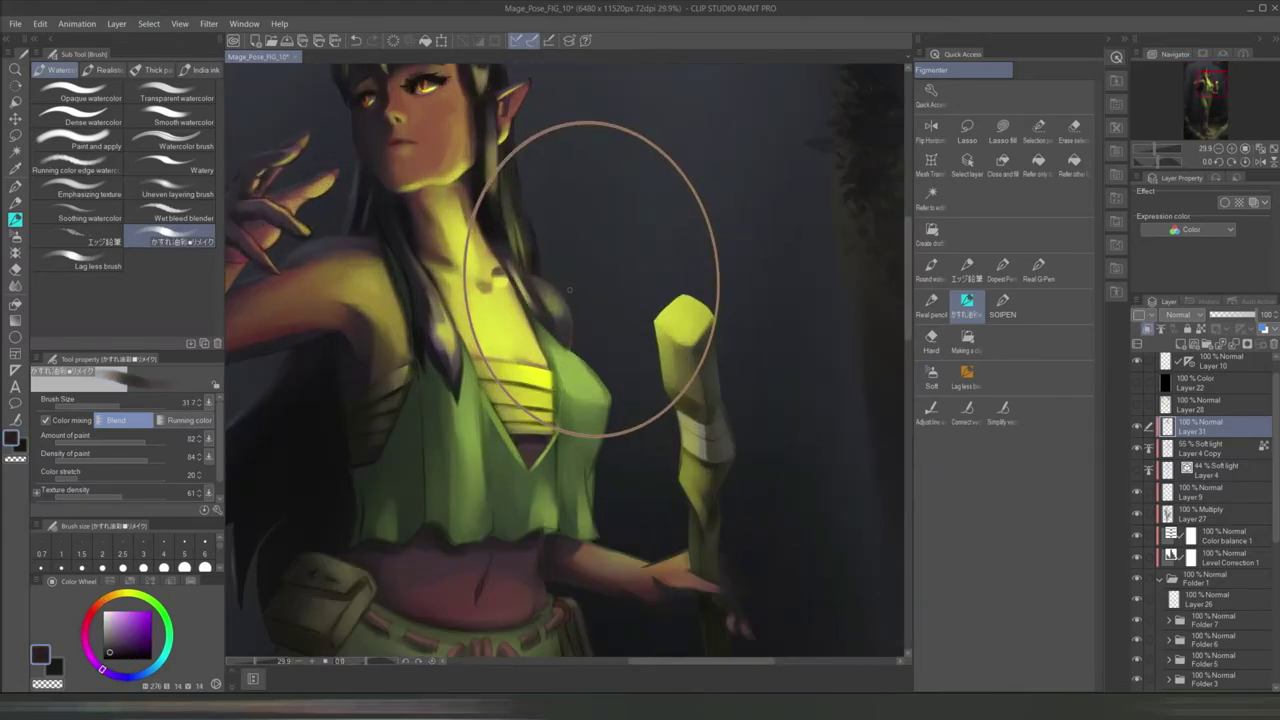
- Clean up the dark opening beneath the chest wraps and tint the far shoulder dark red on Layer 31
scroll(557, 276, up, 3)
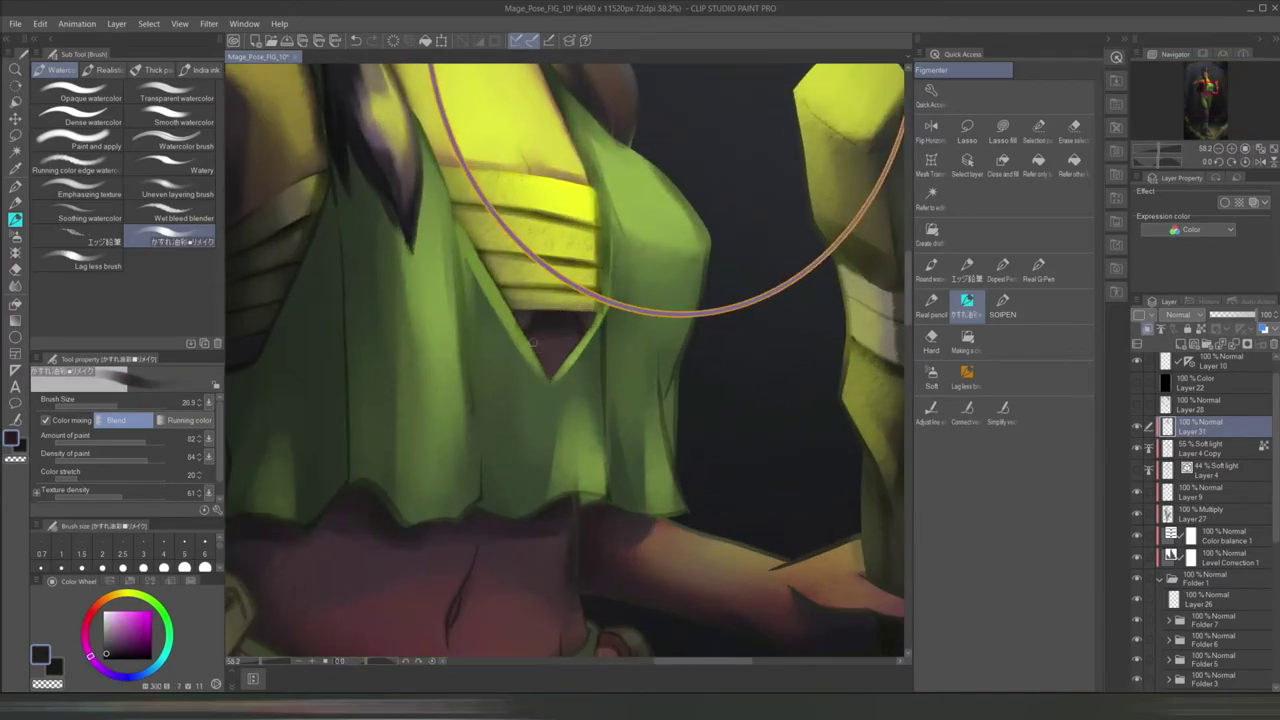
scroll(548, 362, down, 3)
scroll(577, 314, up, 3)
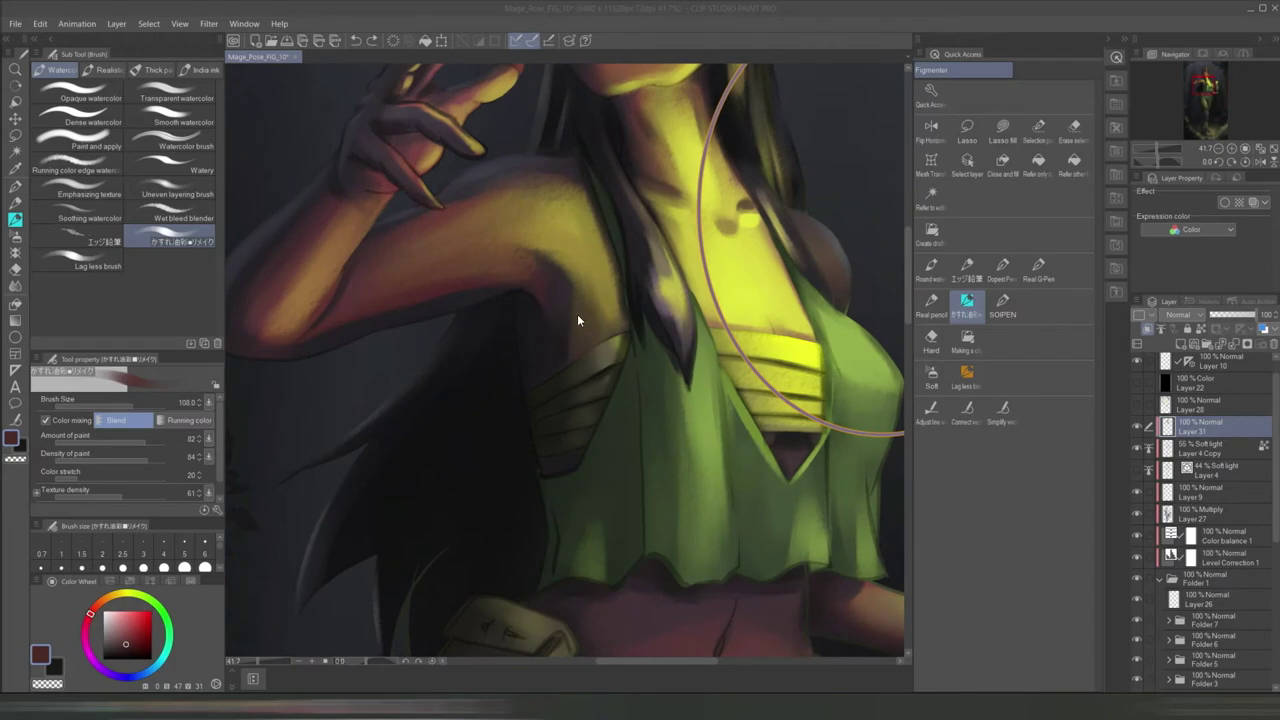
- Reshape the armpit shadow and lit upper arm on Layer 31 with sampled dark red and ochre
drag(571, 300, 521, 336)
alt+click(521, 336)
drag(567, 377, 579, 313)
scroll(703, 289, down, 2)
alt+click(491, 280)
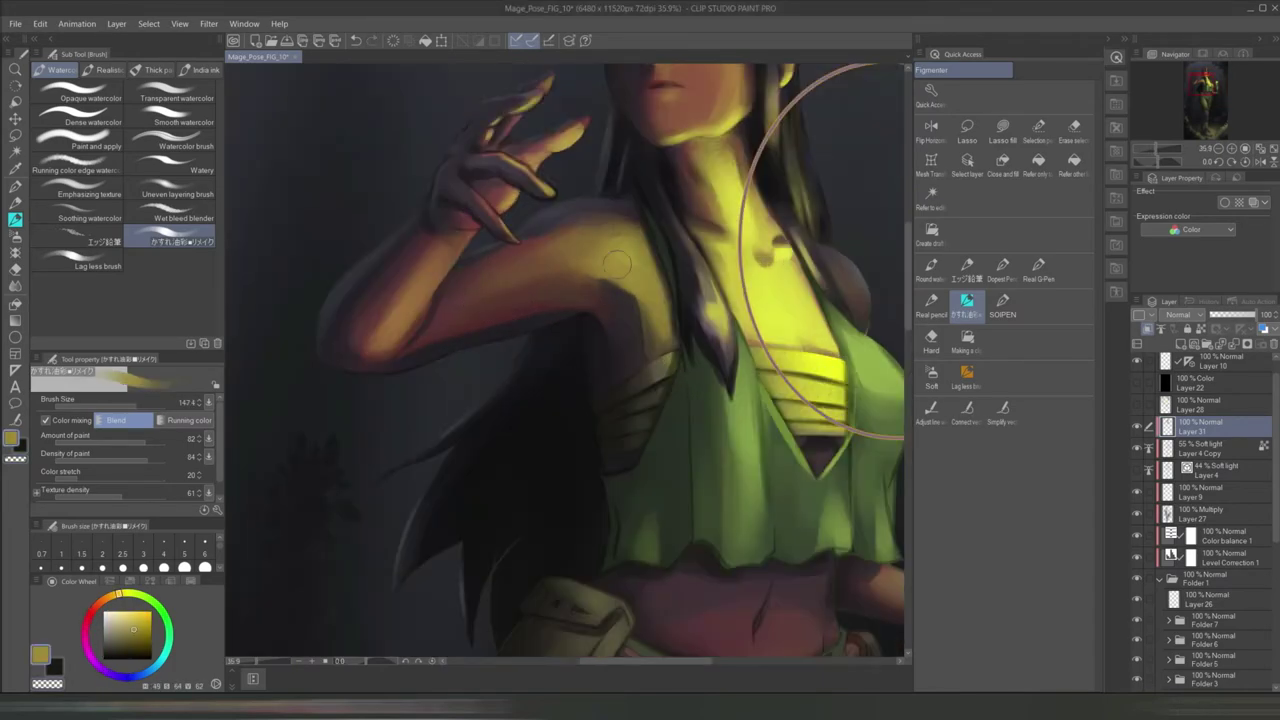
scroll(611, 200, up, 3)
alt+click(600, 192)
- Blend the armpit shadow's edge into the lit side of the torso on Layer 31 with sampled ochre
scroll(600, 192, down, 3)
scroll(557, 343, up, 2)
alt+click(557, 343)
drag(557, 343, 604, 314)
alt+click(596, 320)
alt+click(609, 323)
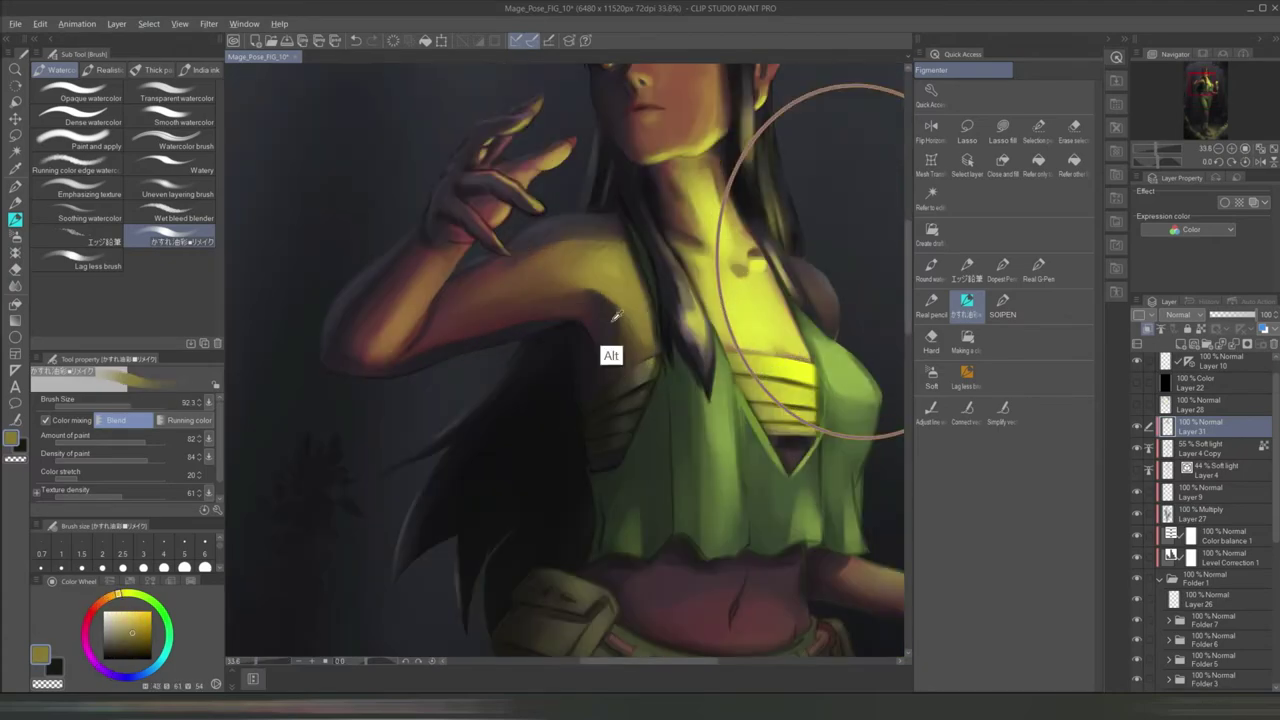
alt+click(609, 323)
- Smooth the shading along the raised arm's underside and elbow on Layer 31 with sampled skin tones
scroll(609, 323, down, 2)
scroll(494, 328, up, 2)
drag(470, 345, 494, 328)
alt+click(494, 328)
scroll(465, 298, down, 1)
alt+click(408, 350)
alt+click(408, 350)
alt+click(627, 320)
- Blend the lit forearm beside the staff on Layer 31 with sampled ochre, and sample the far shoulder's color
scroll(627, 320, down, 2)
scroll(595, 165, up, 1)
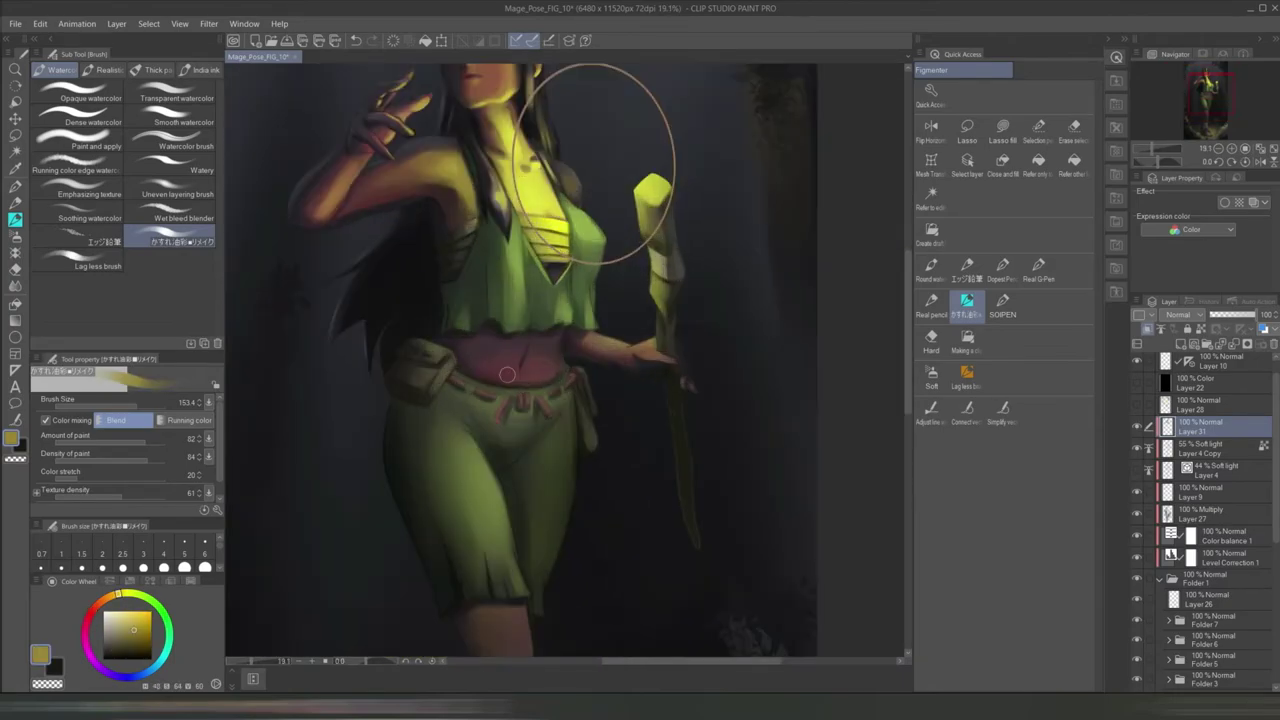
scroll(548, 370, down, 2)
scroll(590, 453, up, 3)
alt+click(590, 453)
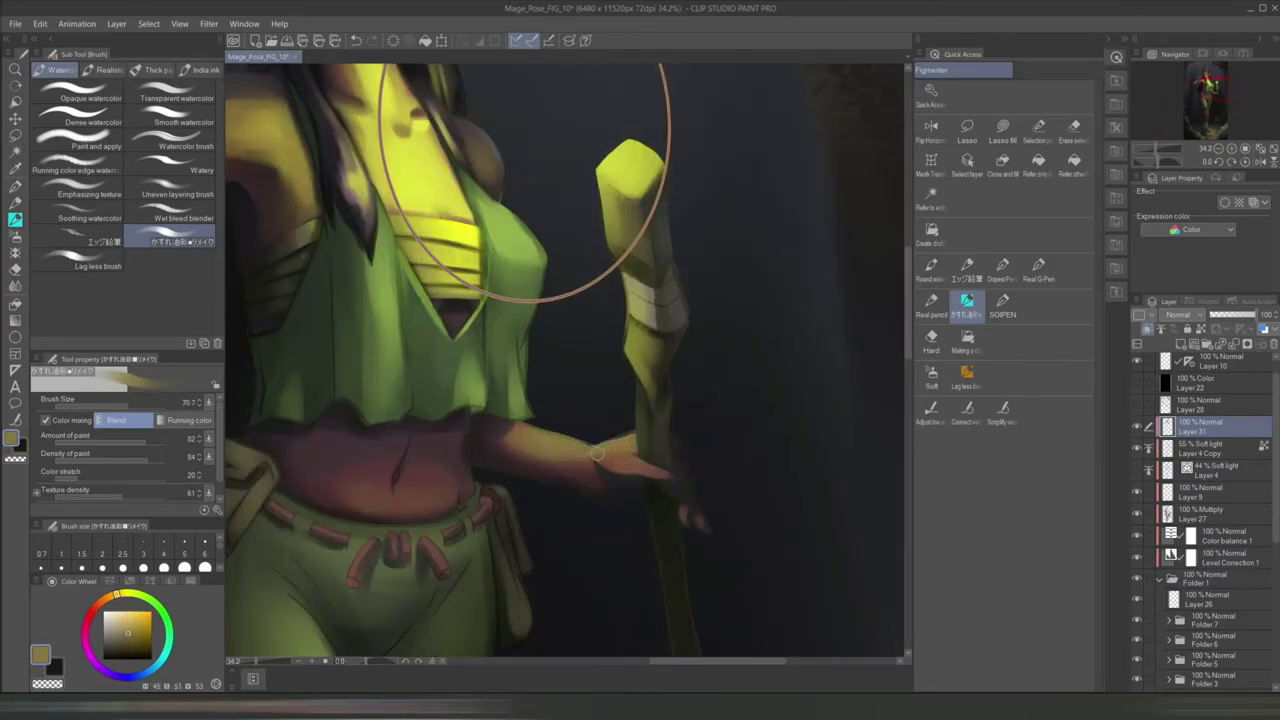
alt+click(491, 163)
- Raise Layer 4 Copy's opacity to 84% and deepen the shading around the hand behind the staff
ctrl+shift+click(695, 455)
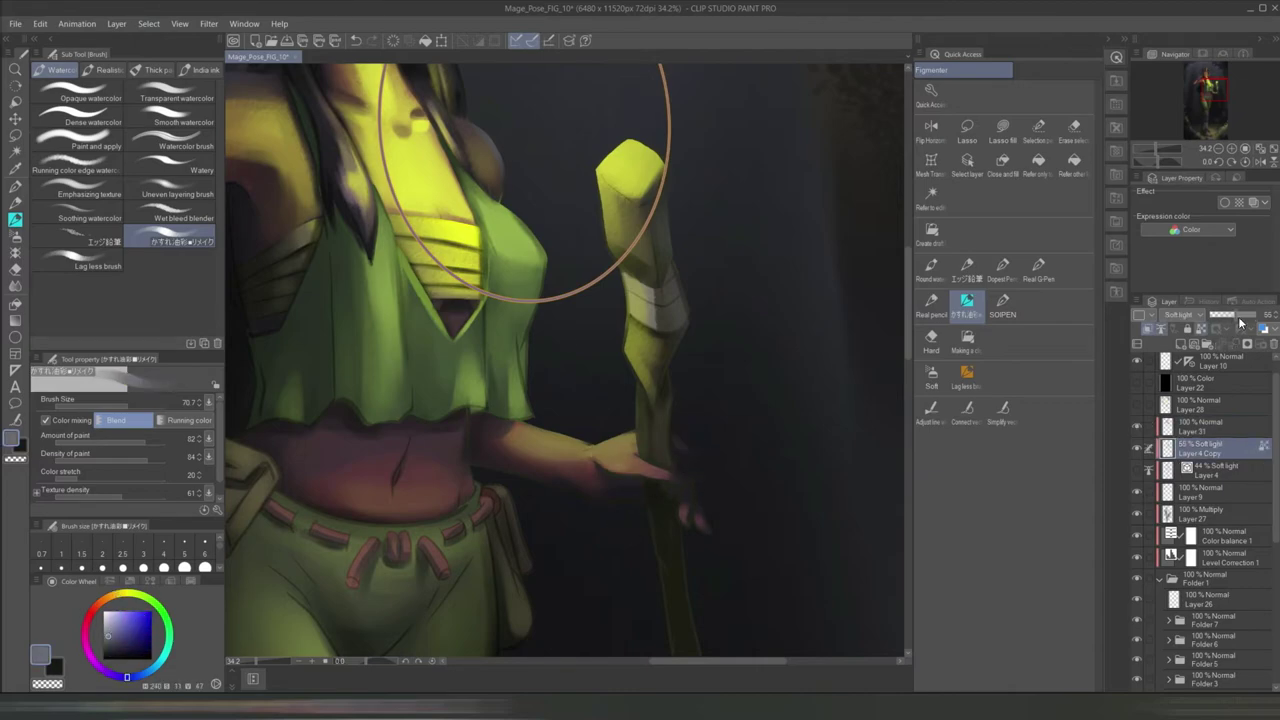
alt+click(683, 383)
scroll(683, 383, up, 2)
drag(1263, 318, 1237, 320)
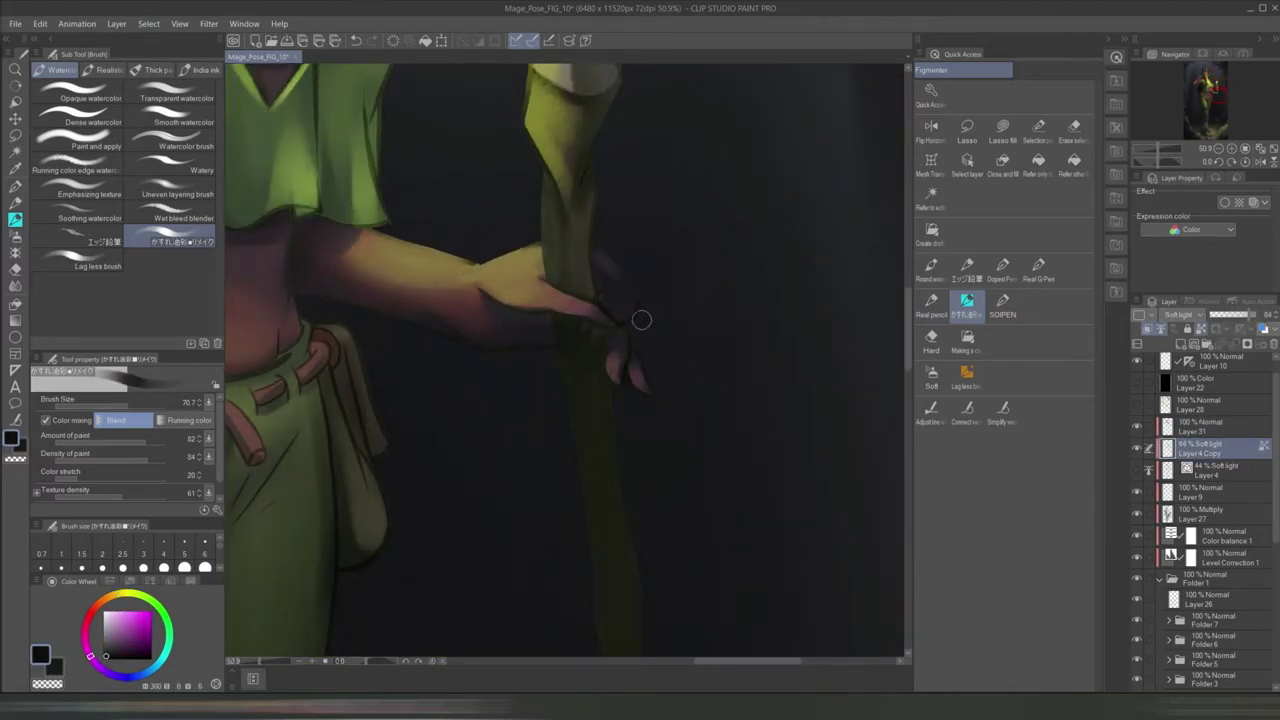
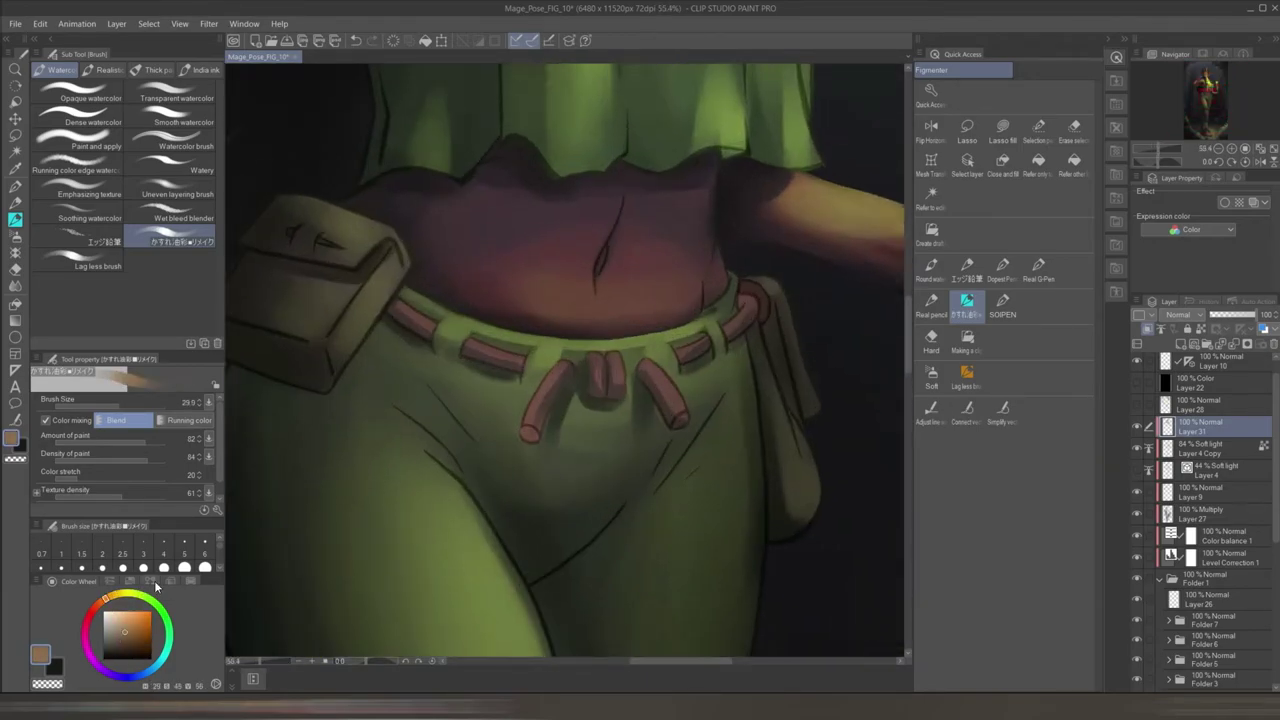
- Refine the shading of the waist, belt pouch and trailing hair behind the arm on Layer 31 with sampled colors
alt+click(674, 342)
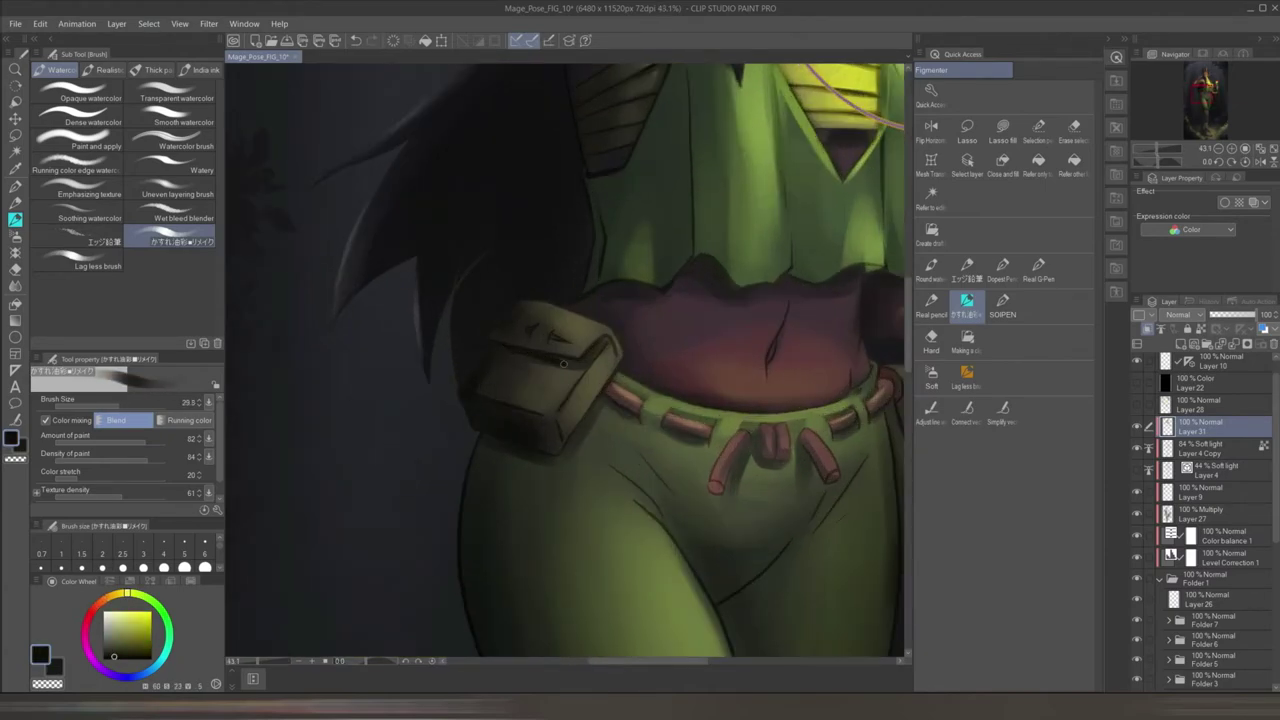
alt+click(539, 371)
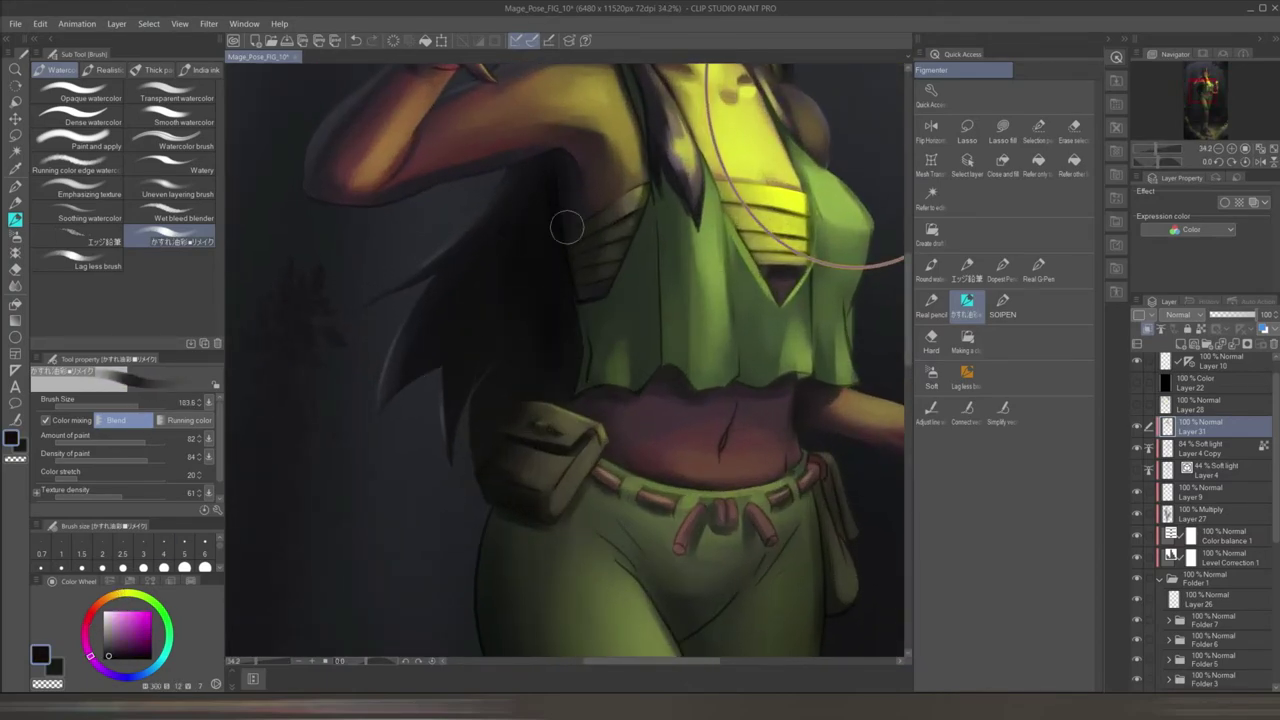
scroll(614, 228, down, 1)
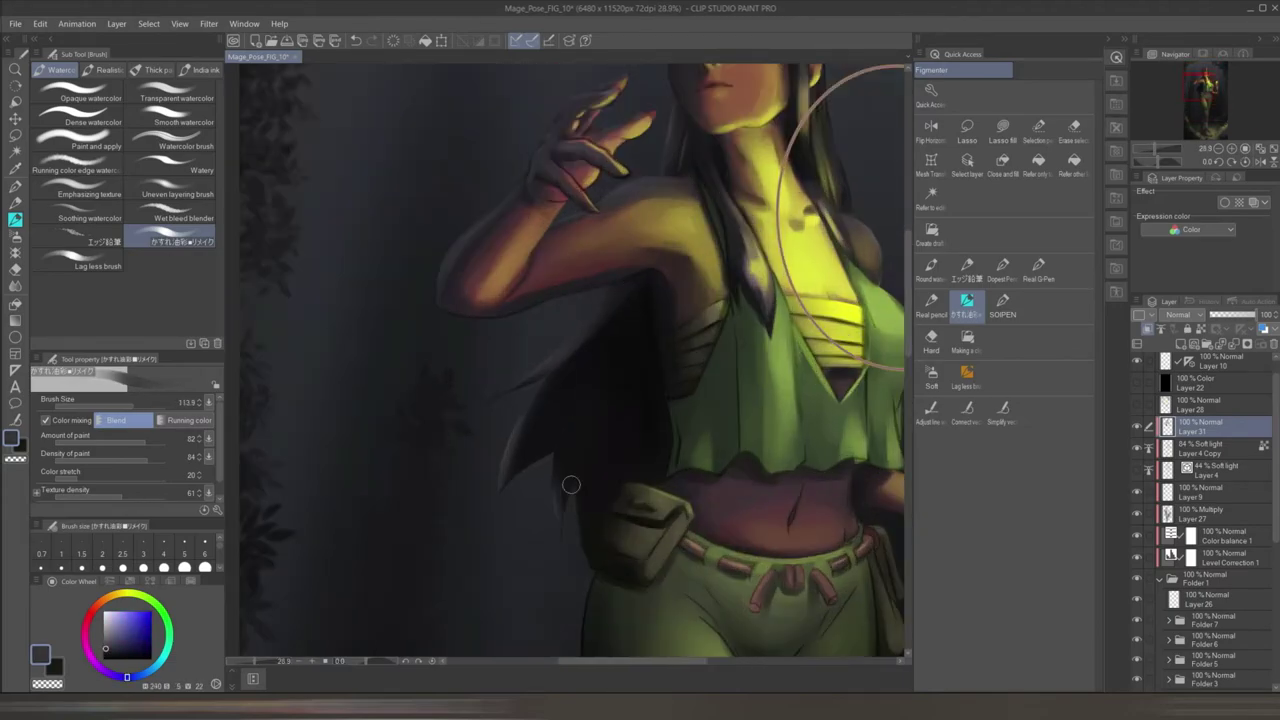
- Darken the shaded areas and outer edges of the trouser legs on Layer 31 with a large dark green brush
scroll(571, 484, up, 2)
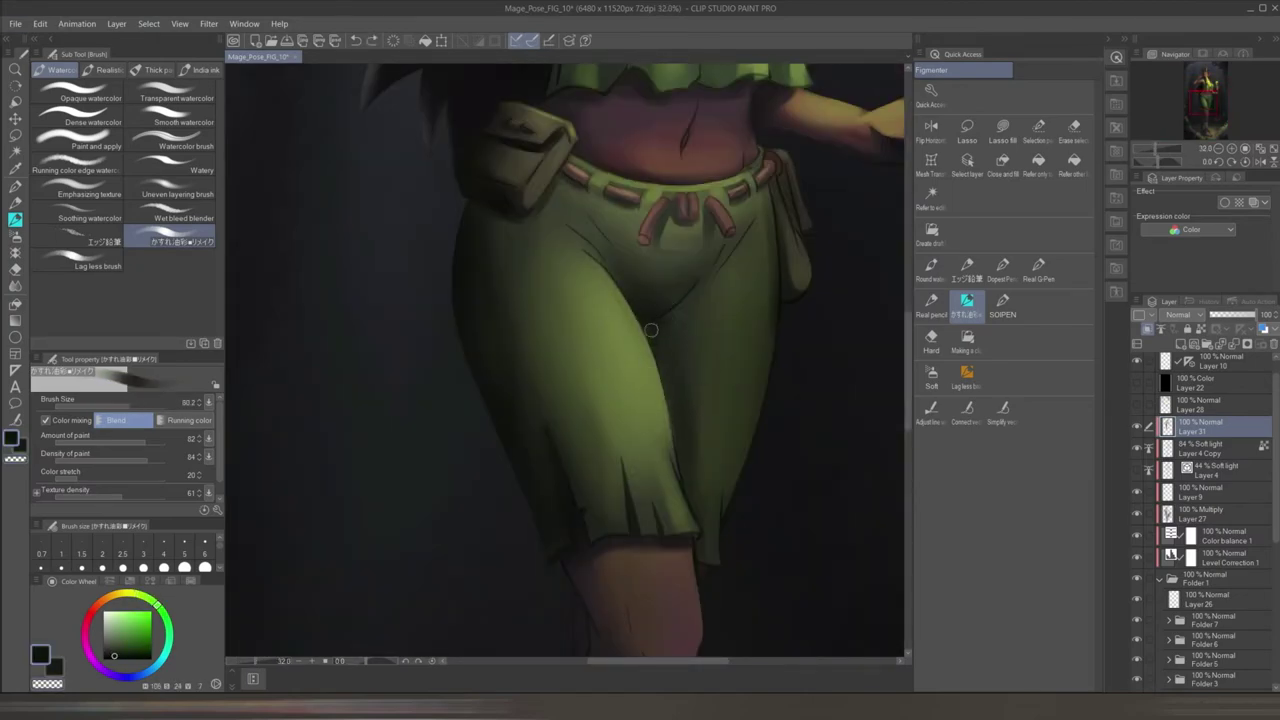
alt+click(714, 515)
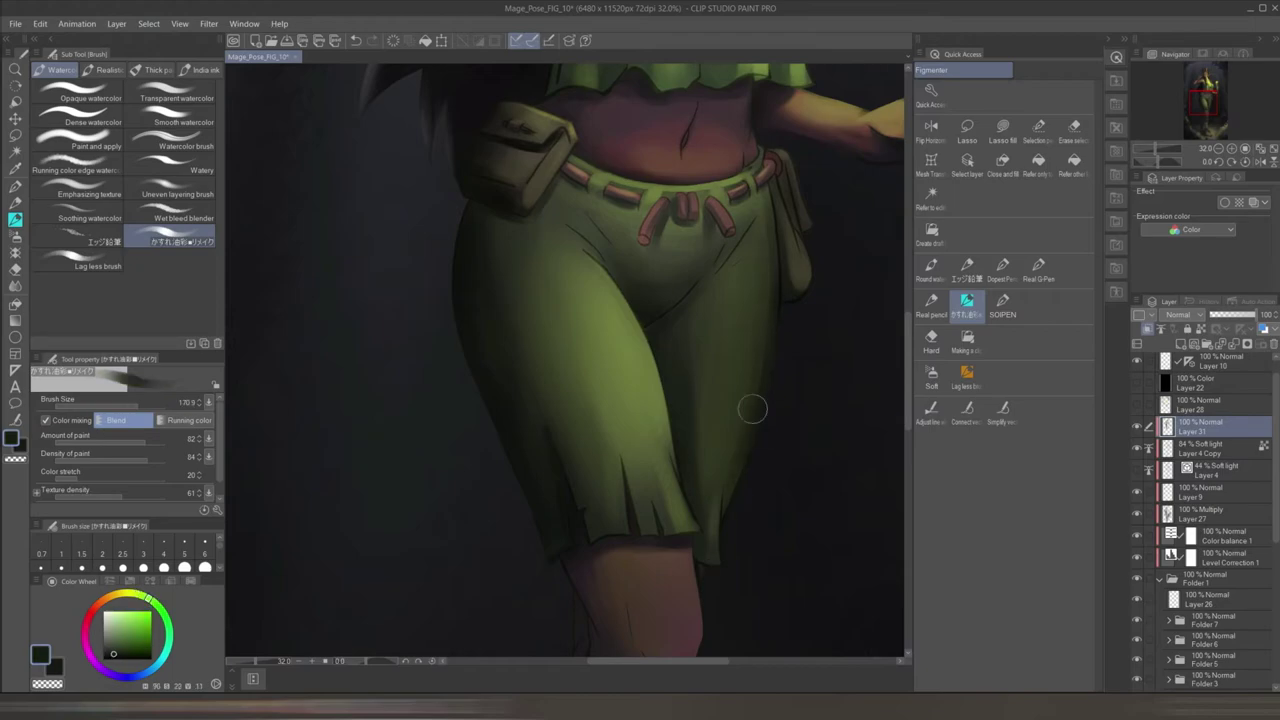
scroll(760, 205, down, 5)
- Paint over the crease lines at the trousers' hip on Layer 31 with sampled green strokes
scroll(625, 348, up, 6)
alt+click(647, 326)
drag(404, 280, 448, 310)
drag(445, 265, 482, 315)
drag(420, 316, 463, 347)
scroll(440, 333, down, 2)
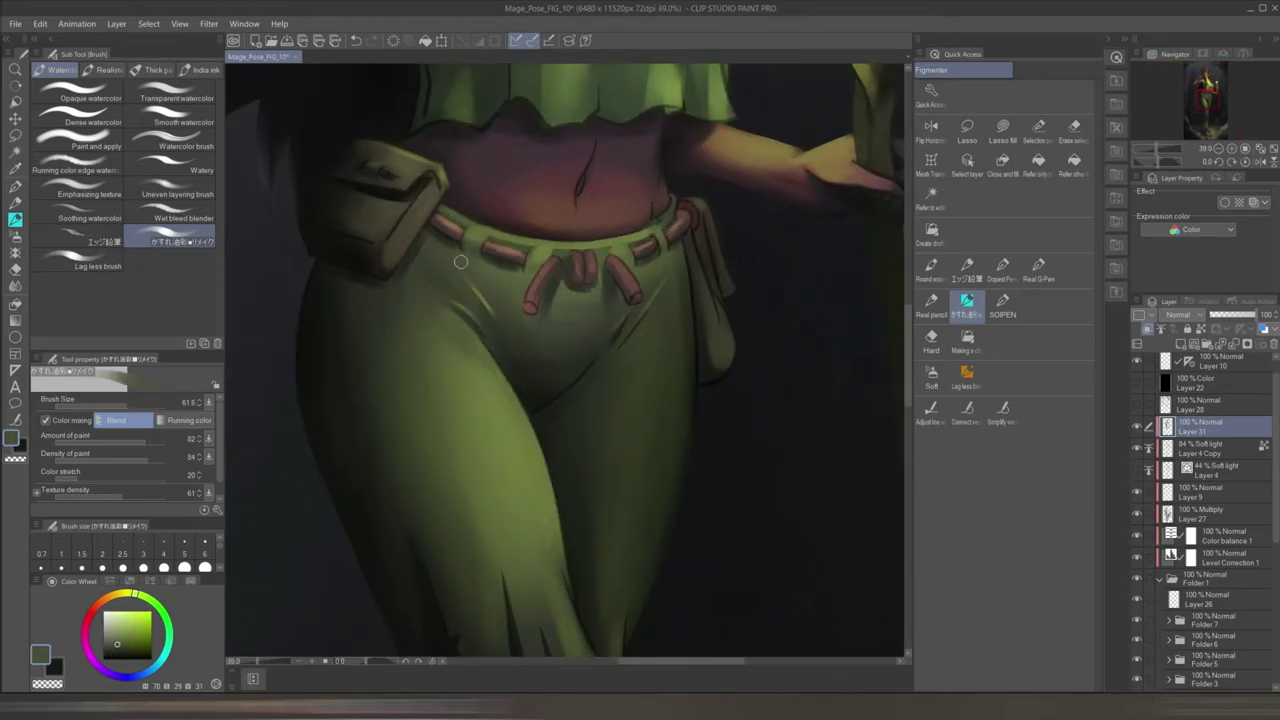
- Soften the trousers' hip and crotch creases with sampled greens and brighten the belt ties with sampled orange-brown on Layer 31
scroll(544, 341, down, 5)
scroll(561, 380, up, 5)
alt+click(561, 380)
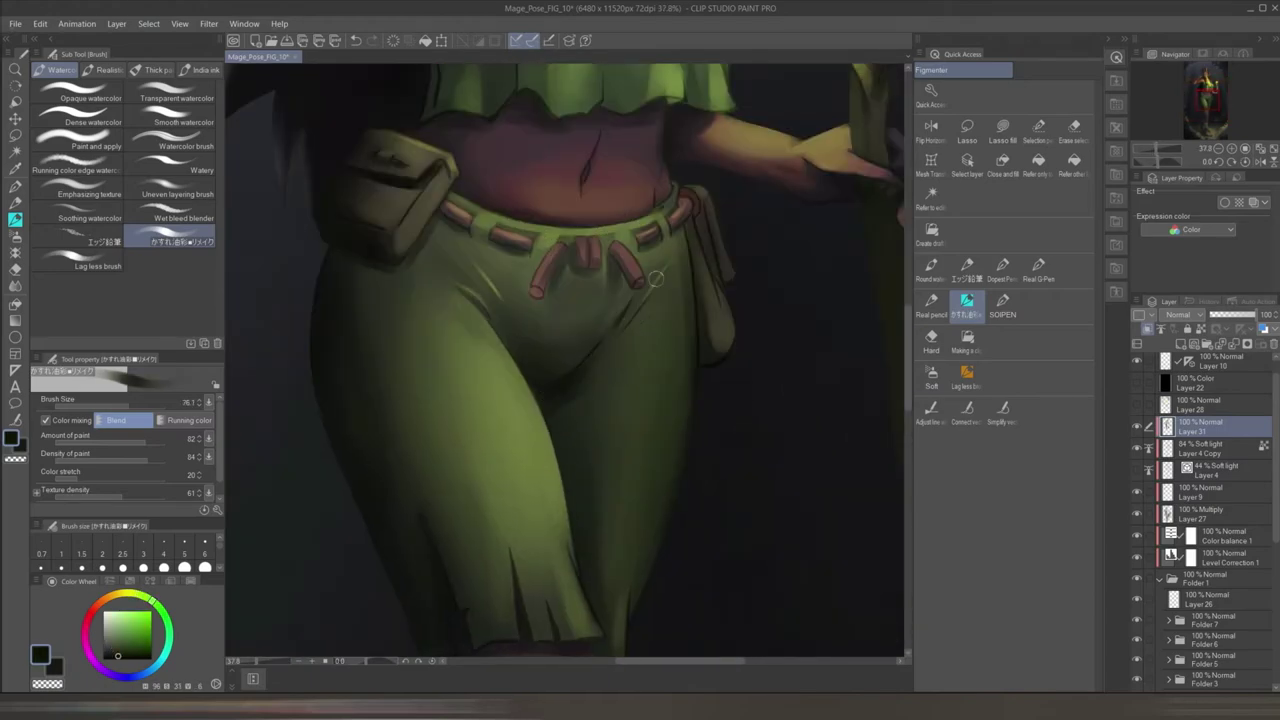
scroll(593, 311, up, 1)
scroll(593, 311, down, 3)
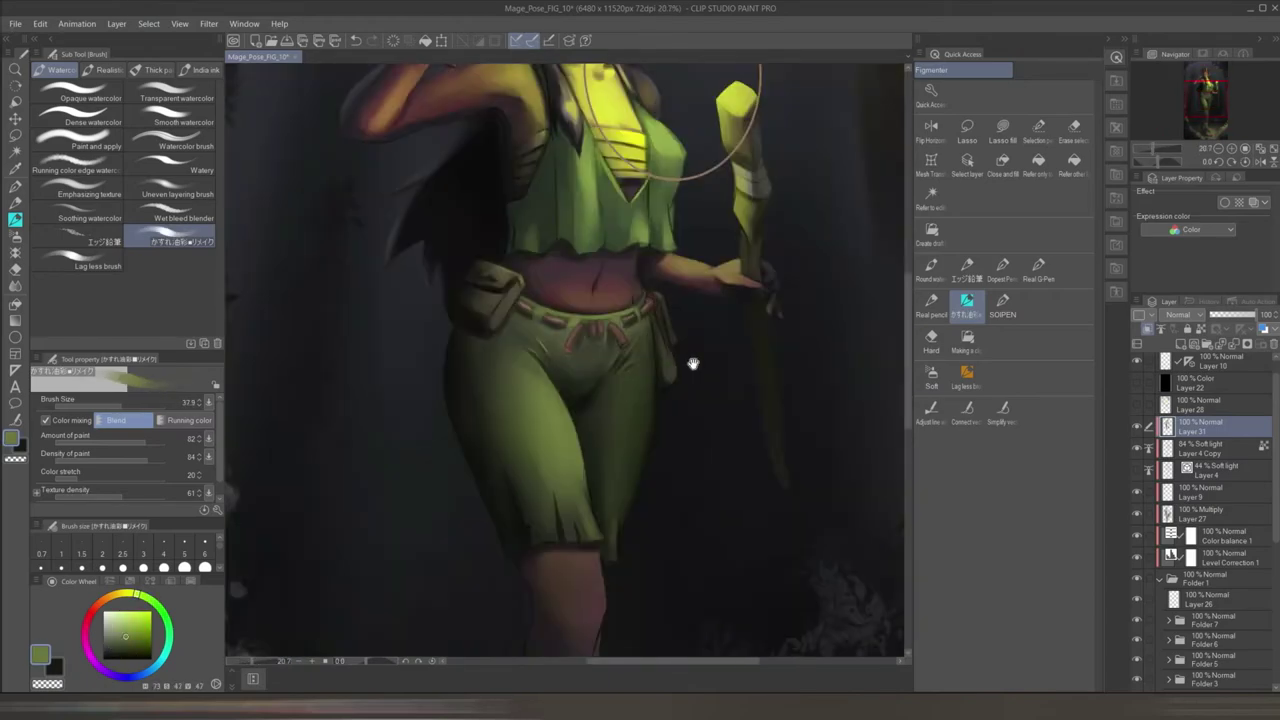
scroll(584, 346, up, 3)
alt+click(580, 358)
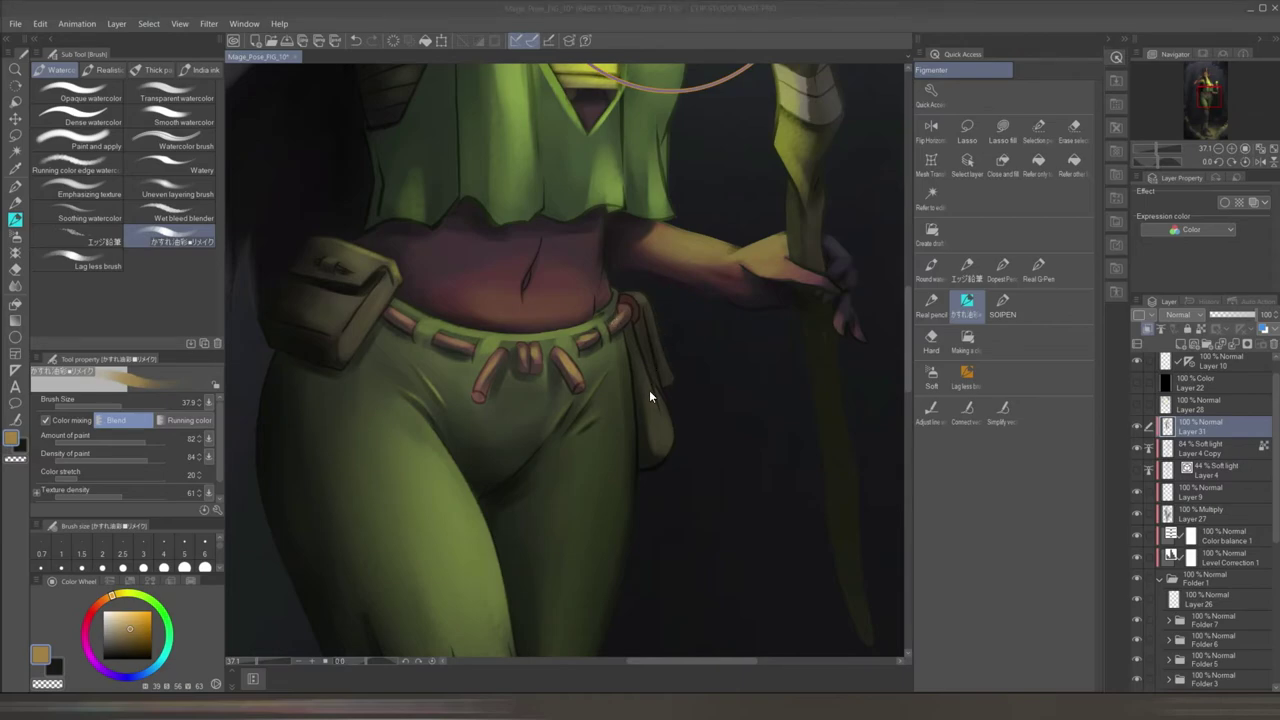
- Paint over the line art along the underarm wraps and the green top's side edge with sampled dark green on Layer 31
drag(644, 395, 854, 555)
alt+click(624, 297)
alt+click(669, 300)
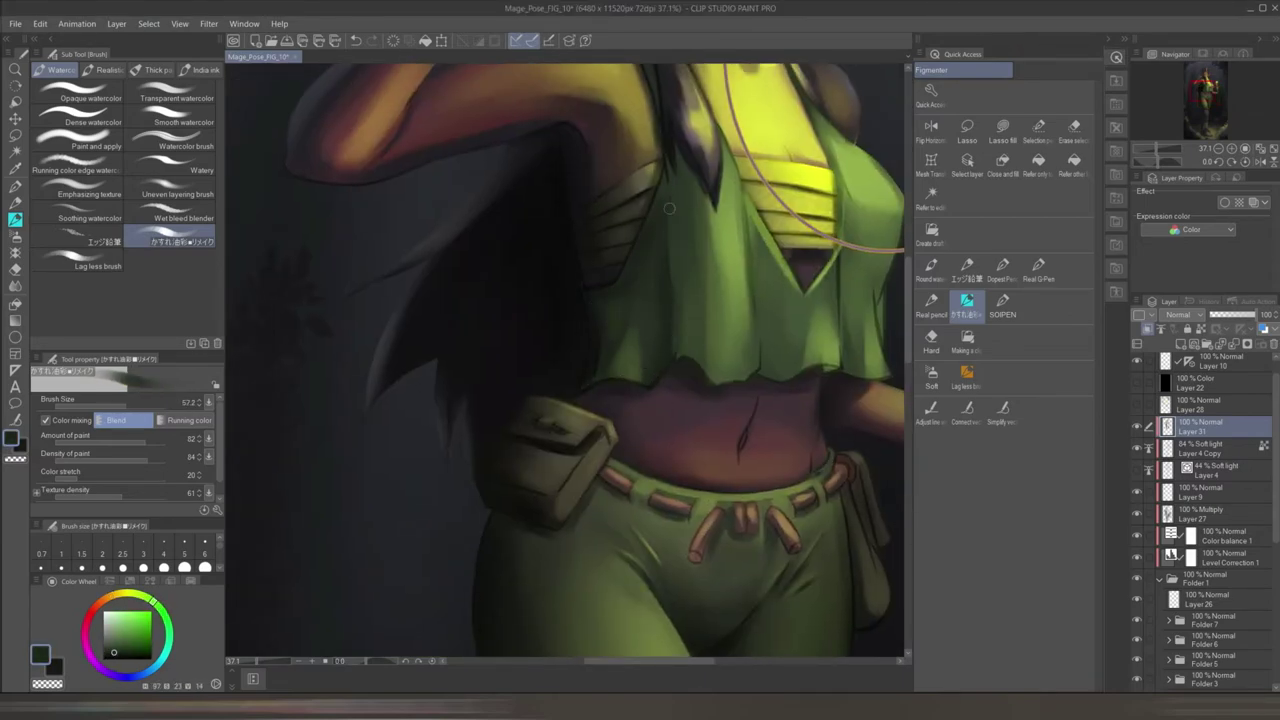
scroll(680, 330, up, 3)
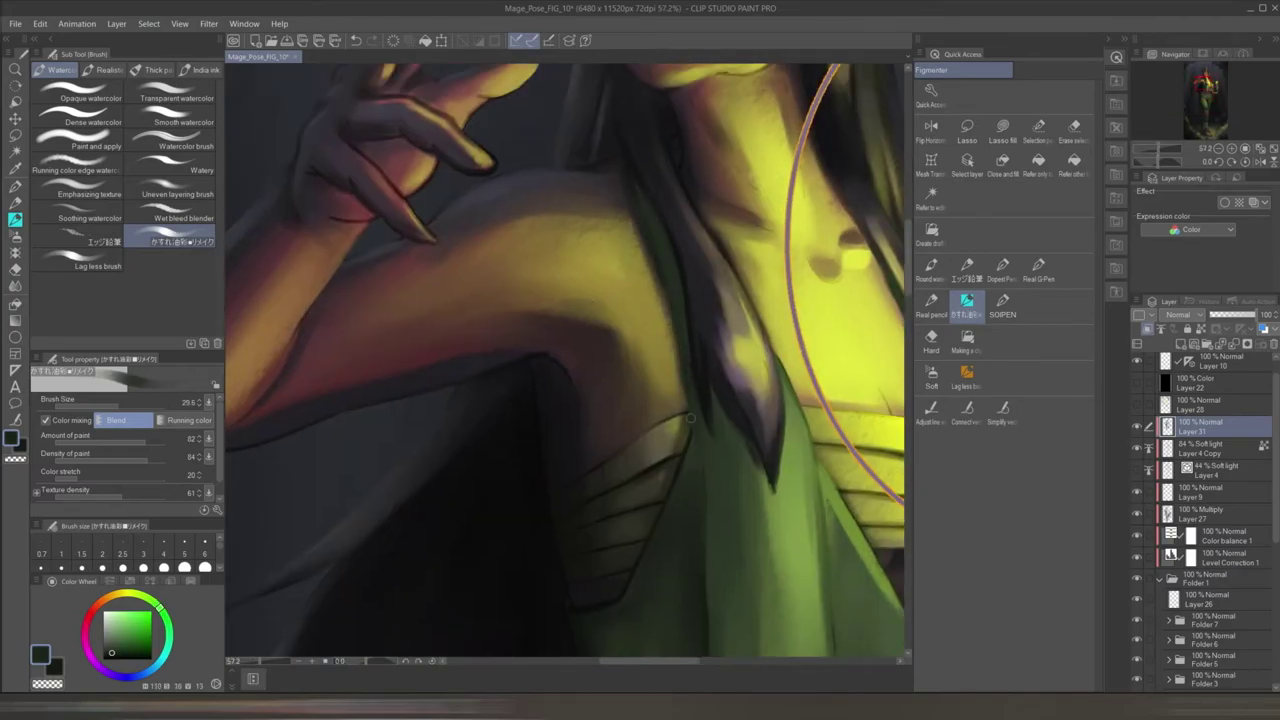
key(ctrl+0)
scroll(602, 185, up, 8)
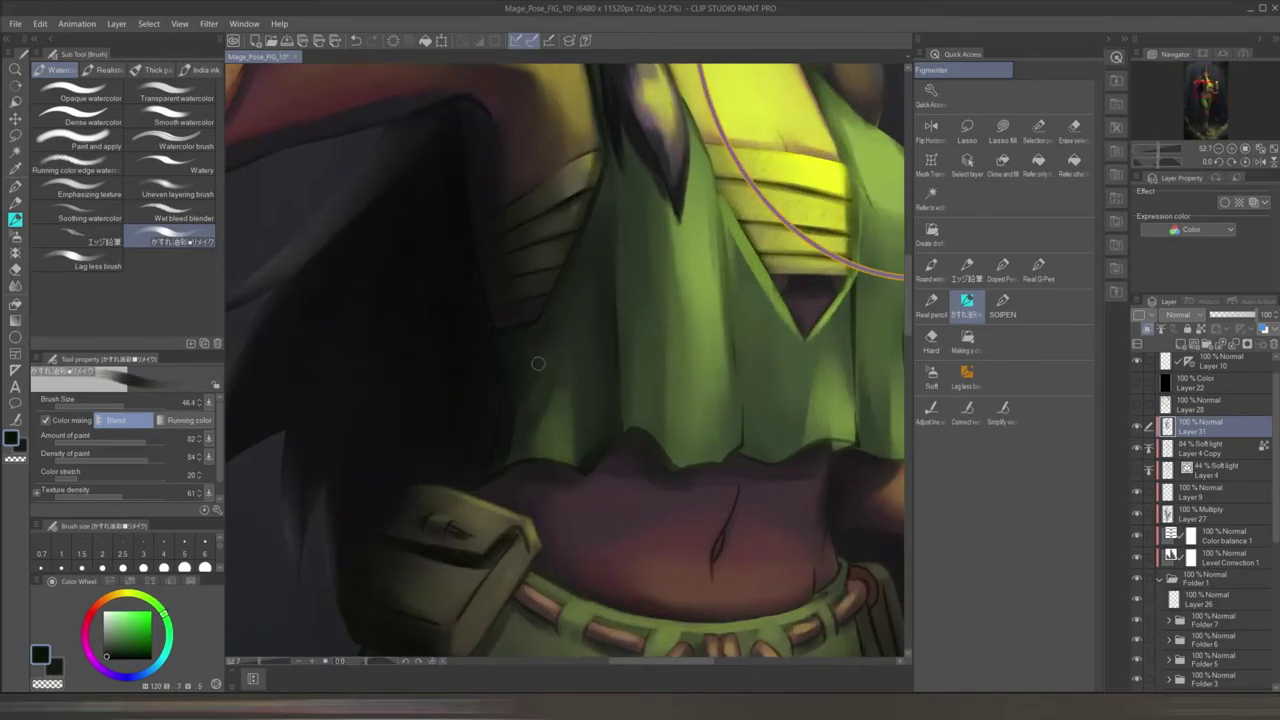
- Darken the folds of the green top above the belt pouch with a larger dark green brush on Layer 31
key(ctrl+0)
scroll(540, 360, up, 8)
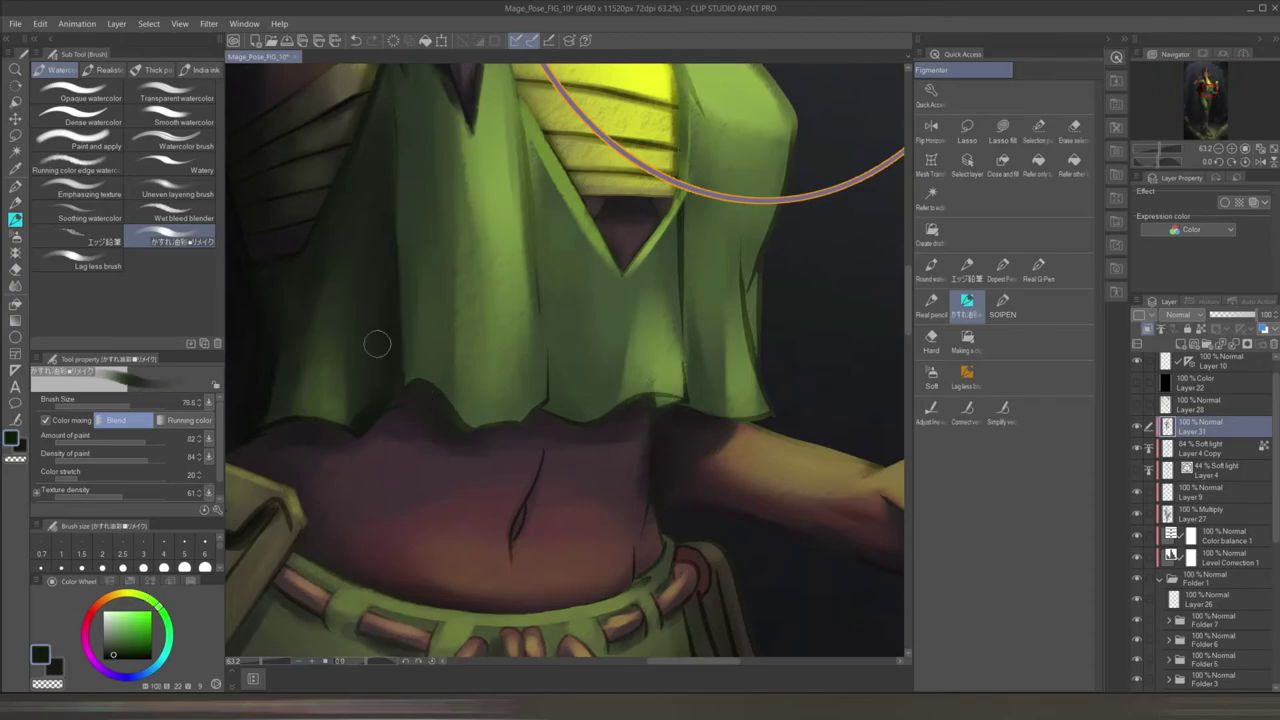
scroll(544, 318, up, 3)
scroll(523, 321, down, 3)
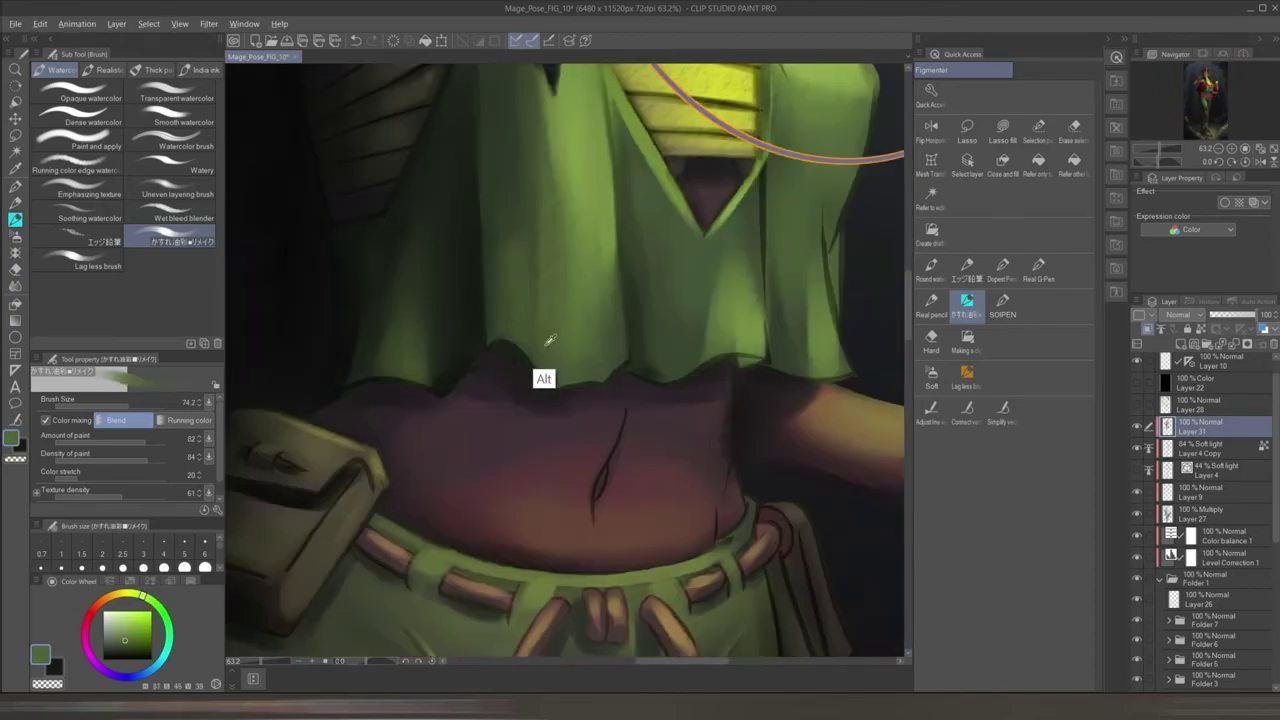
- Refine the folds and shadows of the green top on the staff side with sampled greens on Layer 31
scroll(615, 198, down, 4)
mouse_move(618, 224)
mouse_down()
mouse_move(580, 430)
mouse_move(520, 493)
mouse_move(567, 490)
mouse_up()
alt+click(567, 490)
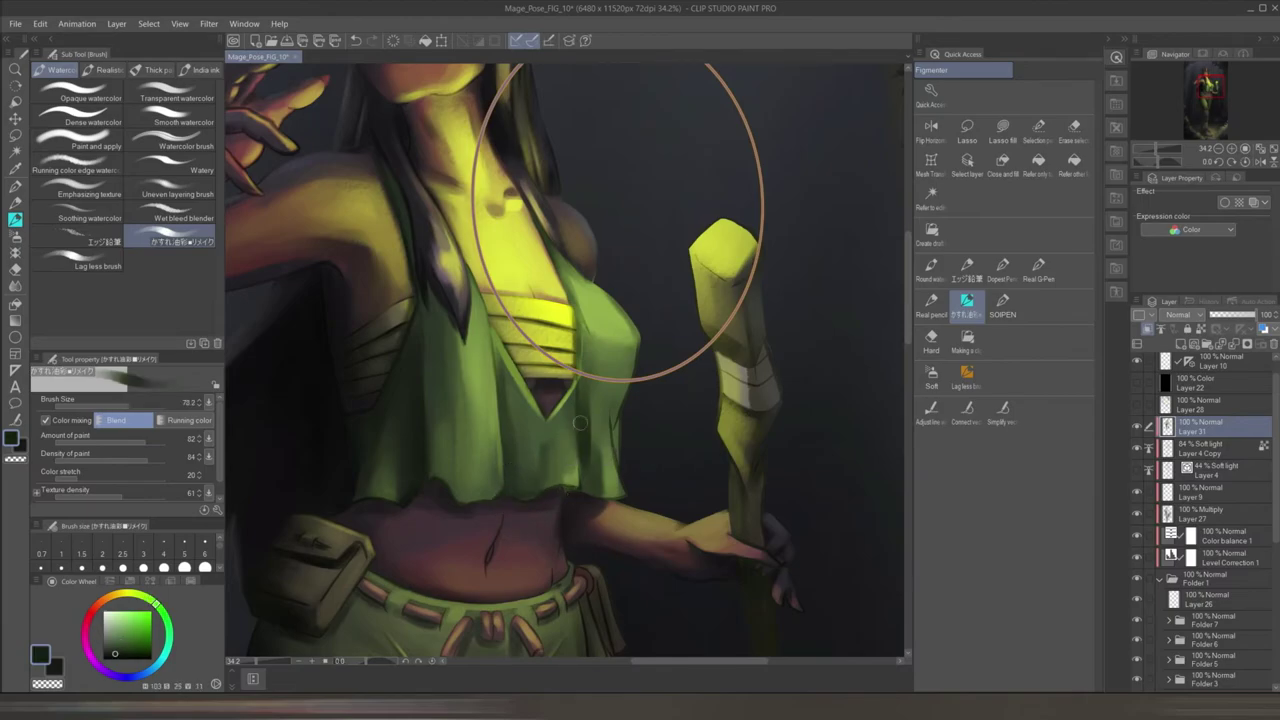
scroll(662, 410, down, 3)
scroll(606, 343, up, 3)
alt+click(570, 388)
alt+click(586, 557)
- Shade the front leg's knee and shin with sampled purple tones on Layer 31, covering the line art
scroll(645, 424, down, 3)
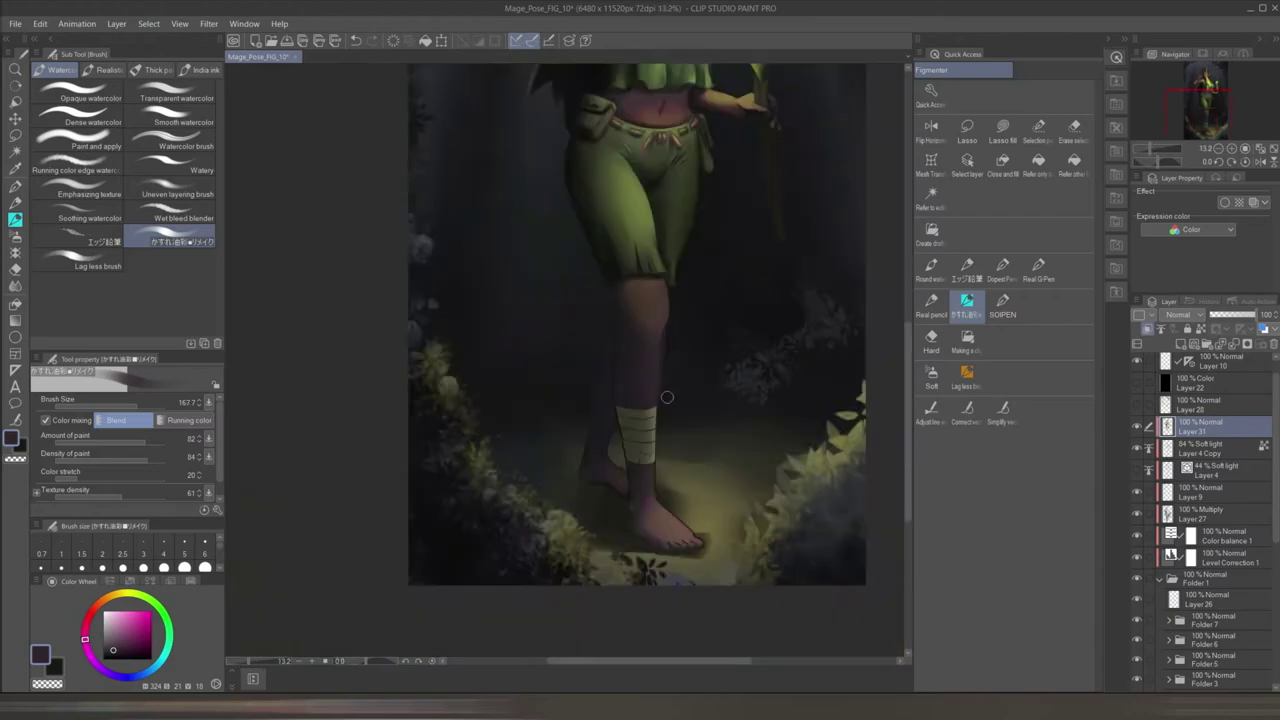
scroll(620, 335, up, 4)
alt+click(580, 274)
alt+click(580, 329)
scroll(590, 300, down, 3)
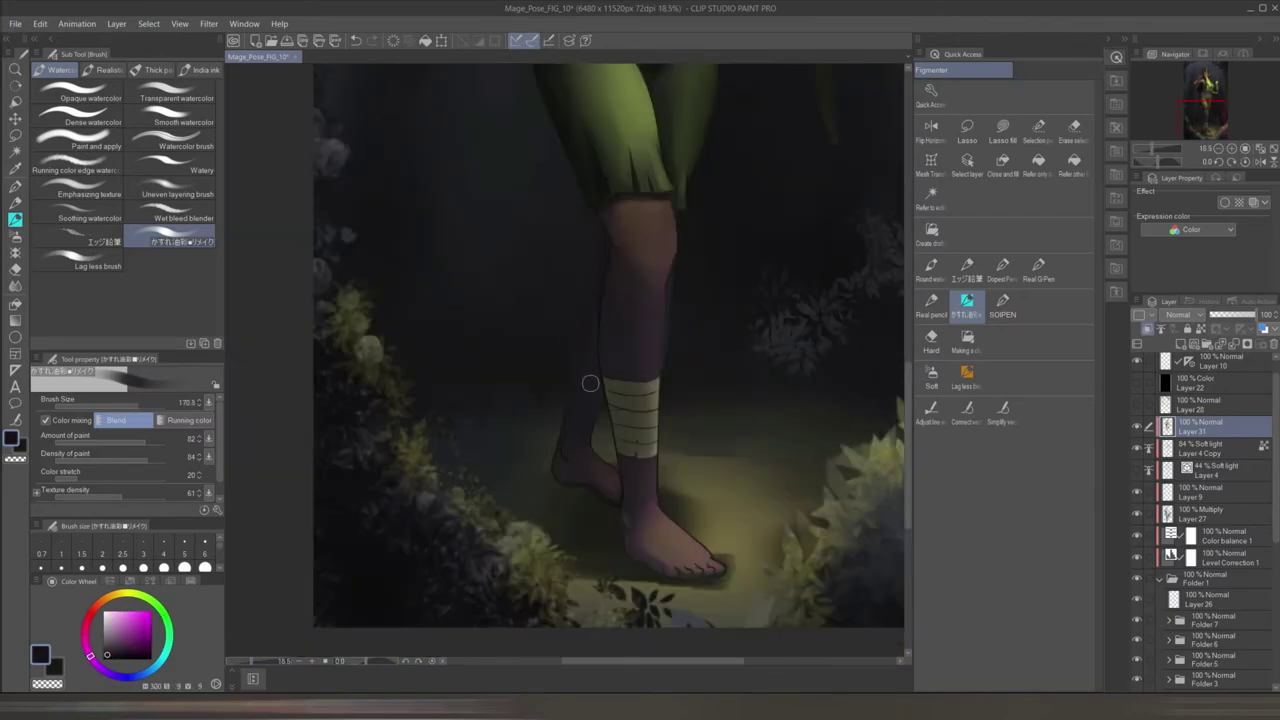
scroll(593, 289, up, 3)
alt+click(591, 217)
- Darken the rear leg into the background with a large dark purple brush on Layer 31
scroll(586, 151, down, 4)
drag(700, 376, 667, 375)
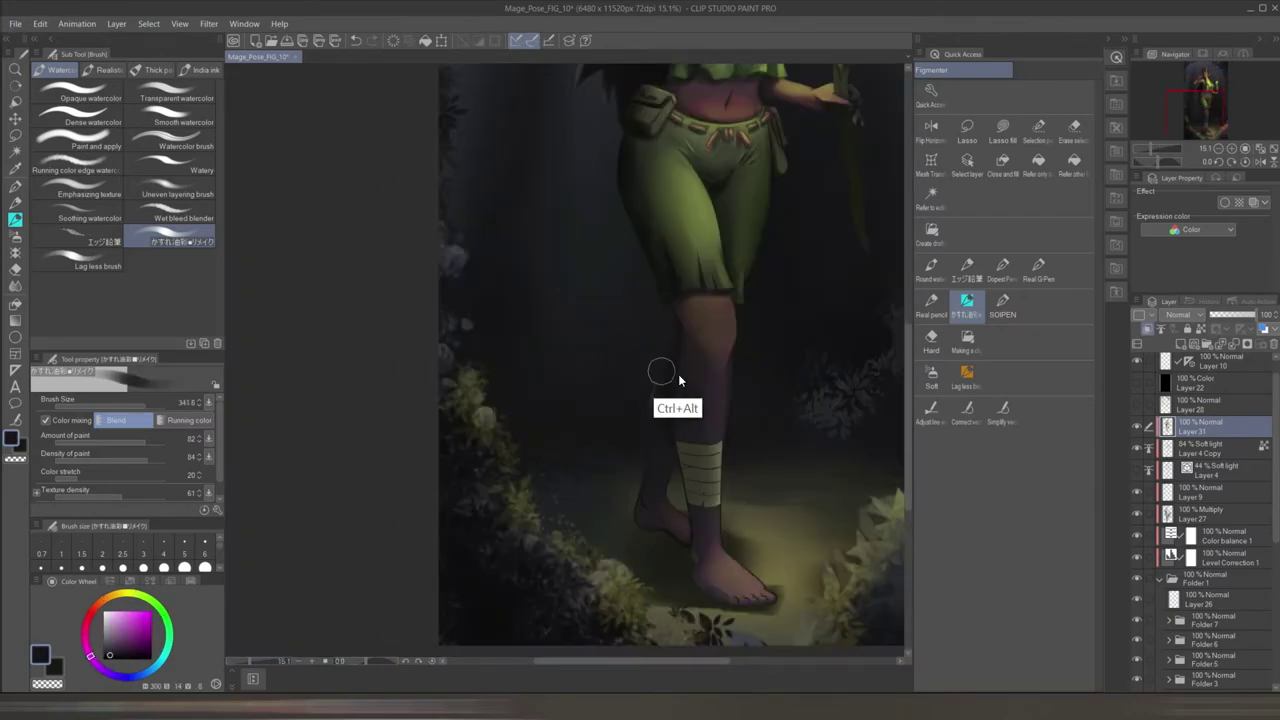
scroll(667, 375, down, 2)
alt+click(689, 400)
scroll(654, 421, down, 1)
mouse_move(652, 491)
mouse_down()
mouse_move(654, 421)
mouse_move(651, 453)
mouse_up()
scroll(762, 503, up, 2)
scroll(771, 294, down, 3)
scroll(771, 294, up, 1)
scroll(651, 453, down, 1)
- Deepen the shading of the rear lower leg on Layer 4 Copy with a sampled near-black color
scroll(646, 471, up, 5)
ctrl+shift+click(534, 521)
alt+click(534, 521)
drag(534, 521, 591, 497)
scroll(597, 476, down, 2)
scroll(463, 460, up, 3)
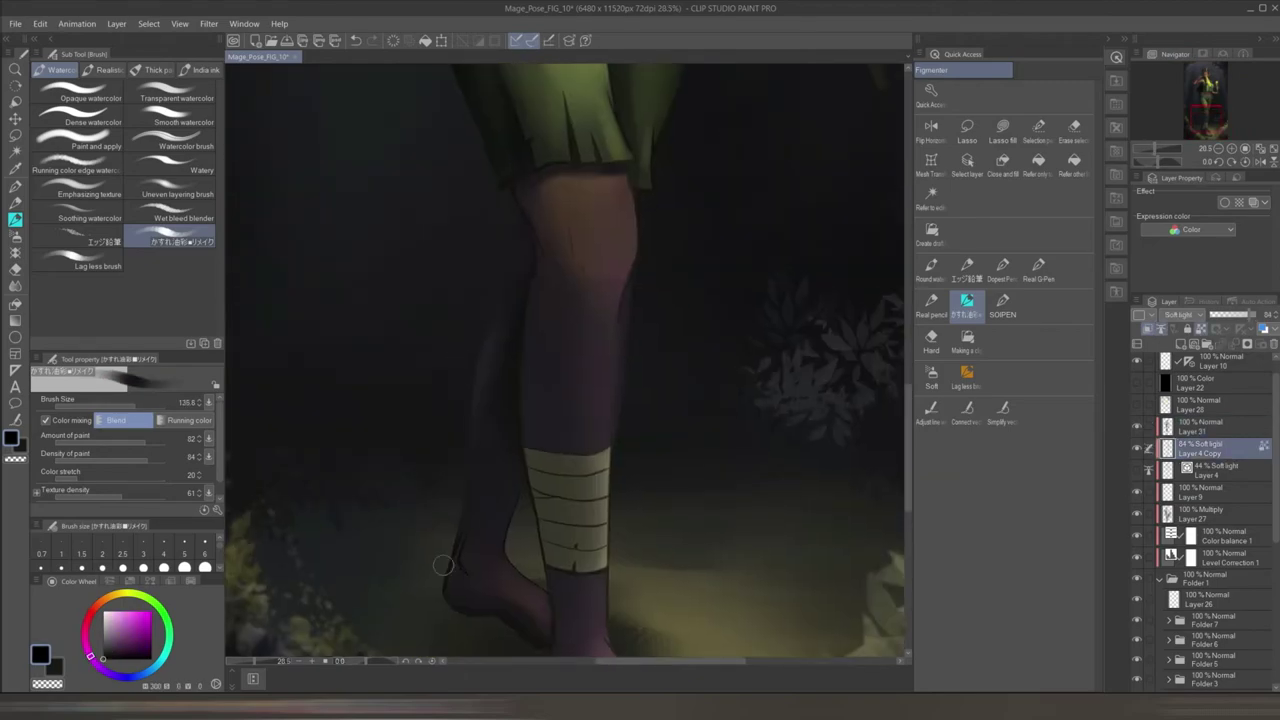
- Return to Layer 31 and paint over the outlines of the rear calf and both feet with sampled dark tones
ctrl+shift+click(516, 515)
alt+click(516, 515)
alt+click(545, 598)
scroll(584, 490, down, 2)
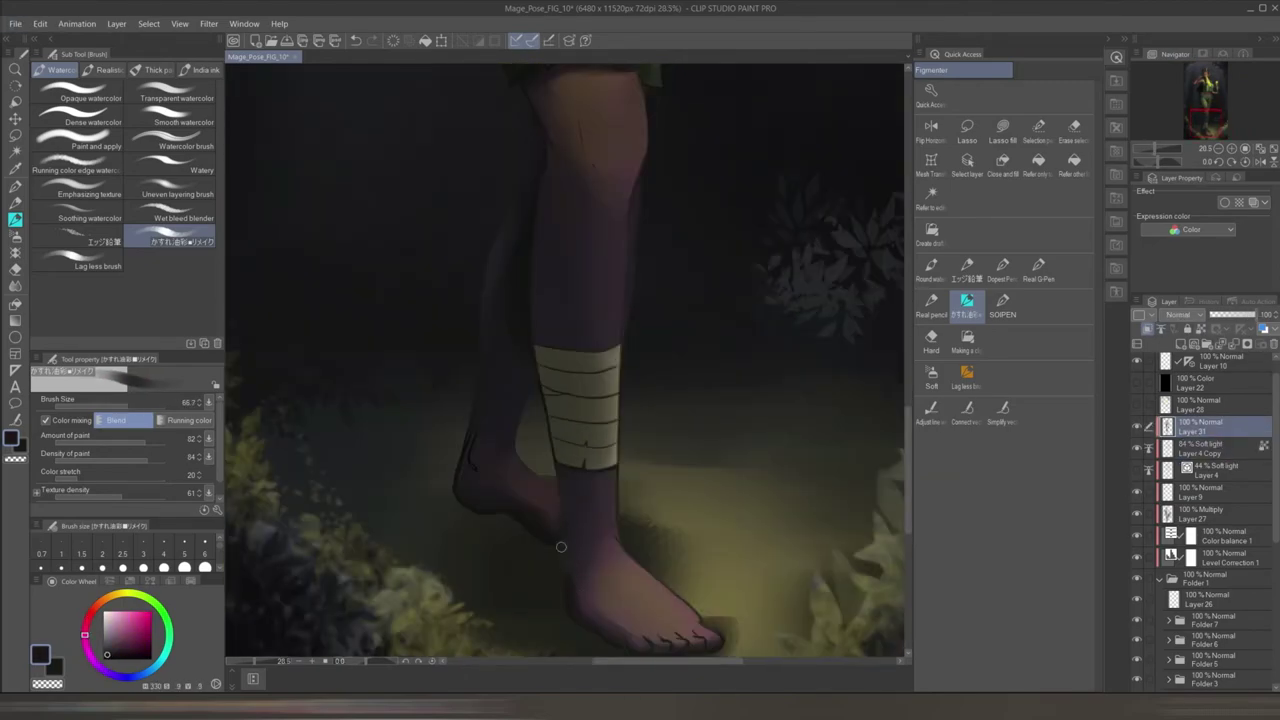
scroll(582, 463, down, 6)
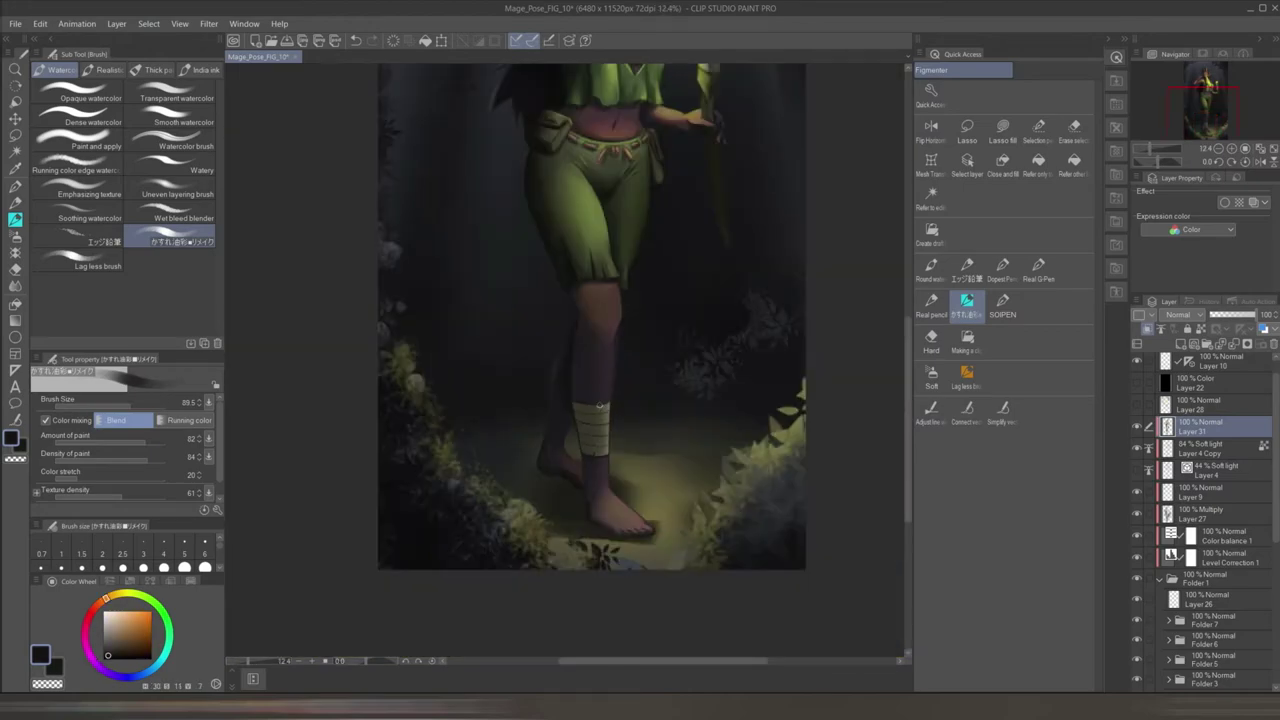
- Lower background Layer 30's opacity to 69% and select Layer 29 with the Soft airbrush in near-black
scroll(608, 451, up, 5)
ctrl+shift+click(608, 451)
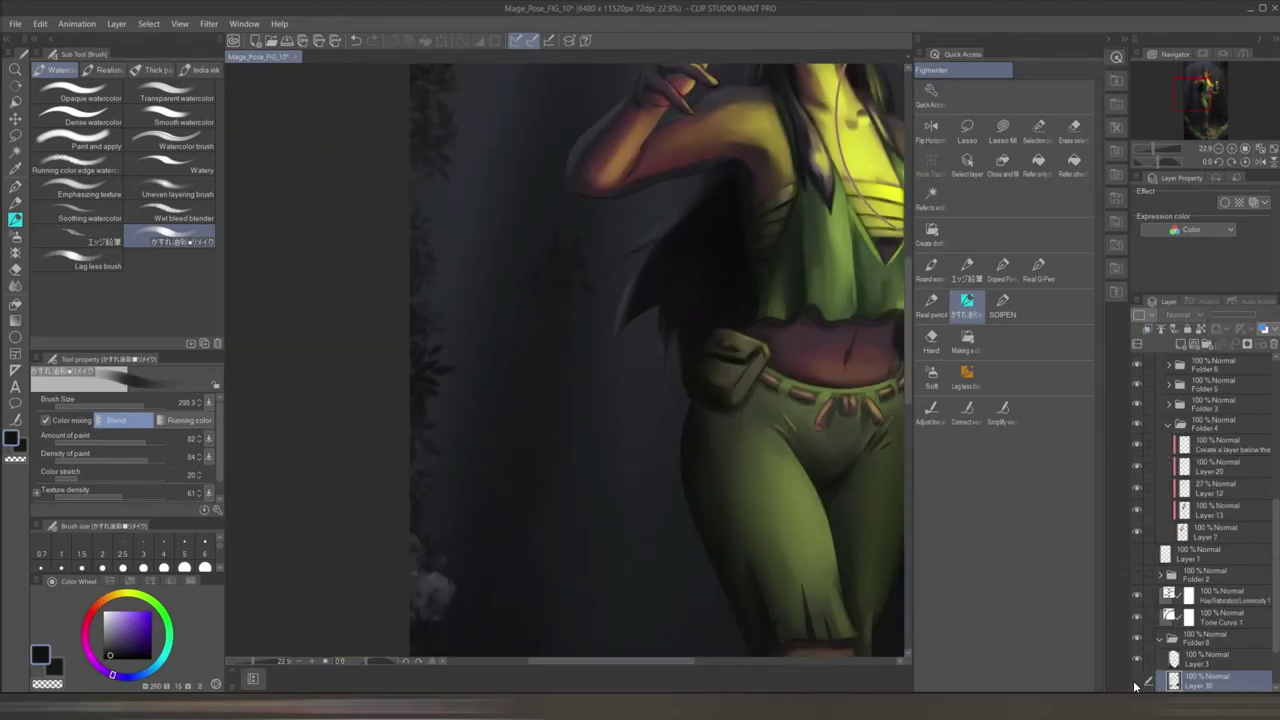
key(p)
scroll(609, 231, down, 1)
mouse_move(609, 231)
mouse_down()
mouse_move(674, 374)
mouse_move(657, 312)
mouse_up()
key(b)
scroll(648, 259, down, 4)
scroll(467, 418, up, 3)
key(b)
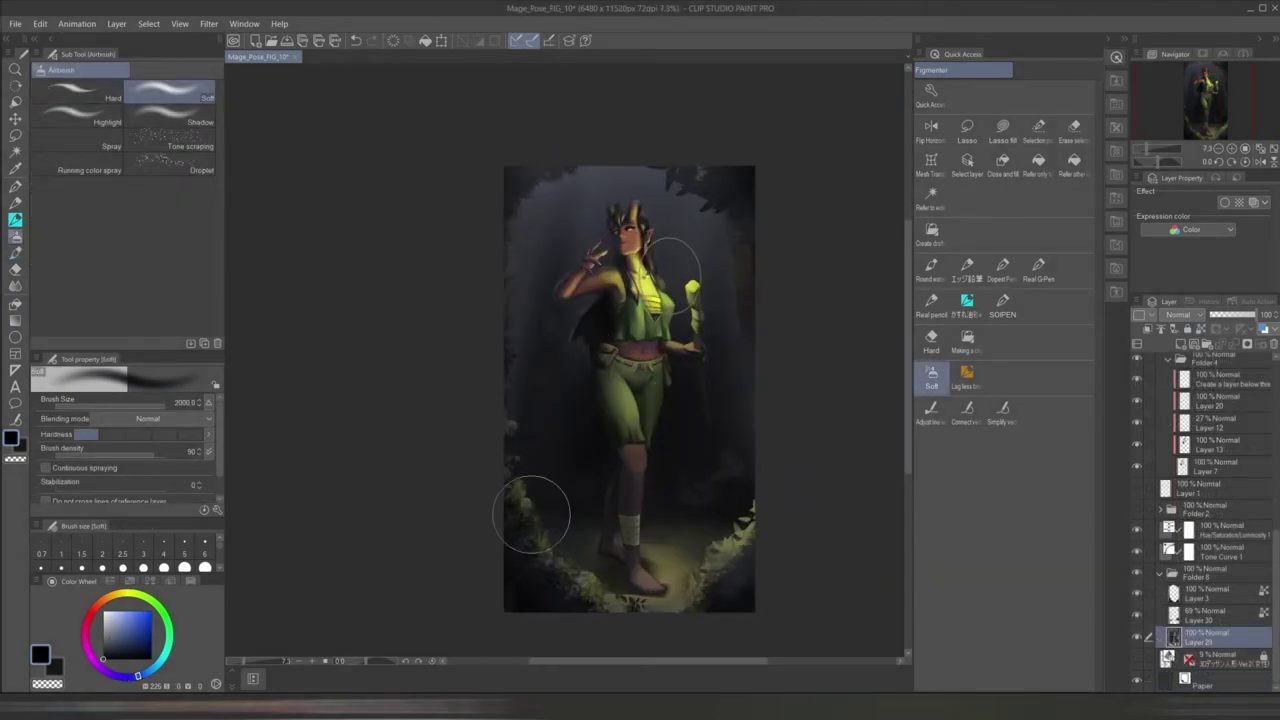
- Darken the forest background around the figure on Layer 3 with the Soft airbrush at size 2000
key(bracketright)
scroll(674, 494, down, 2)
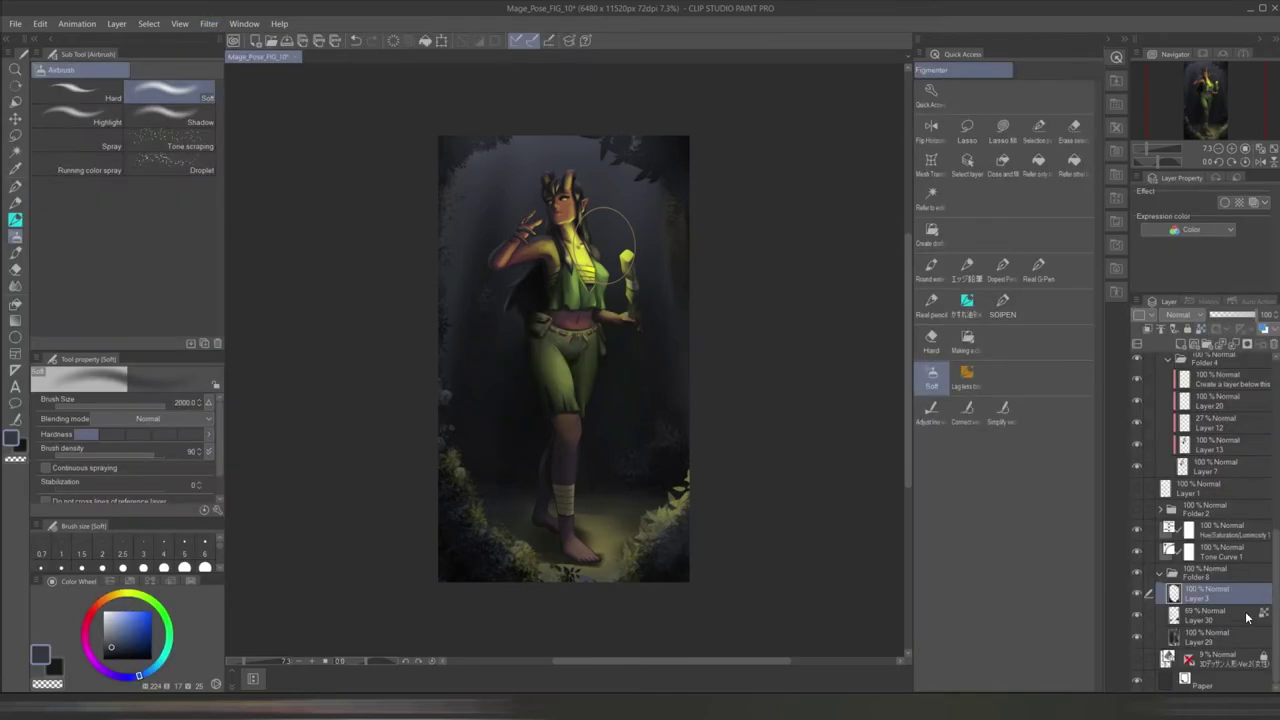
click(1230, 614)
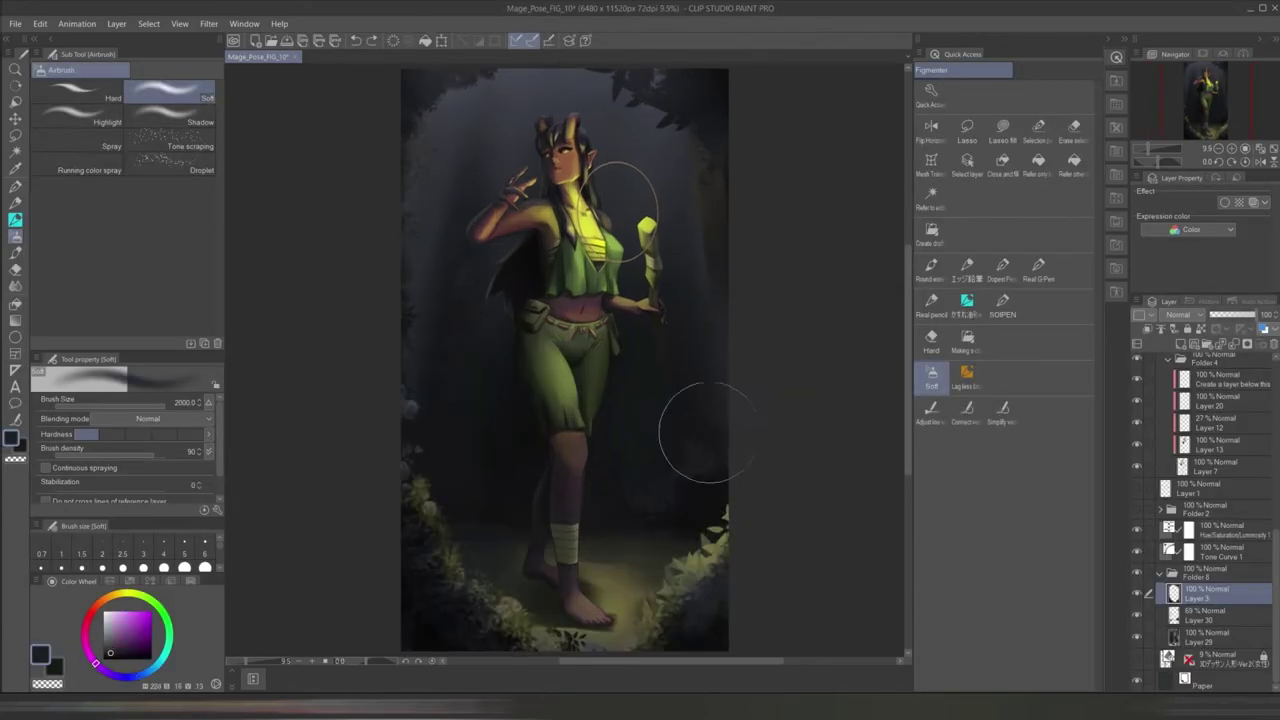
- Return to Layer 31 and paint over the chest wraps' line art with the oil brush in sampled yellow-green
scroll(705, 432, up, 3)
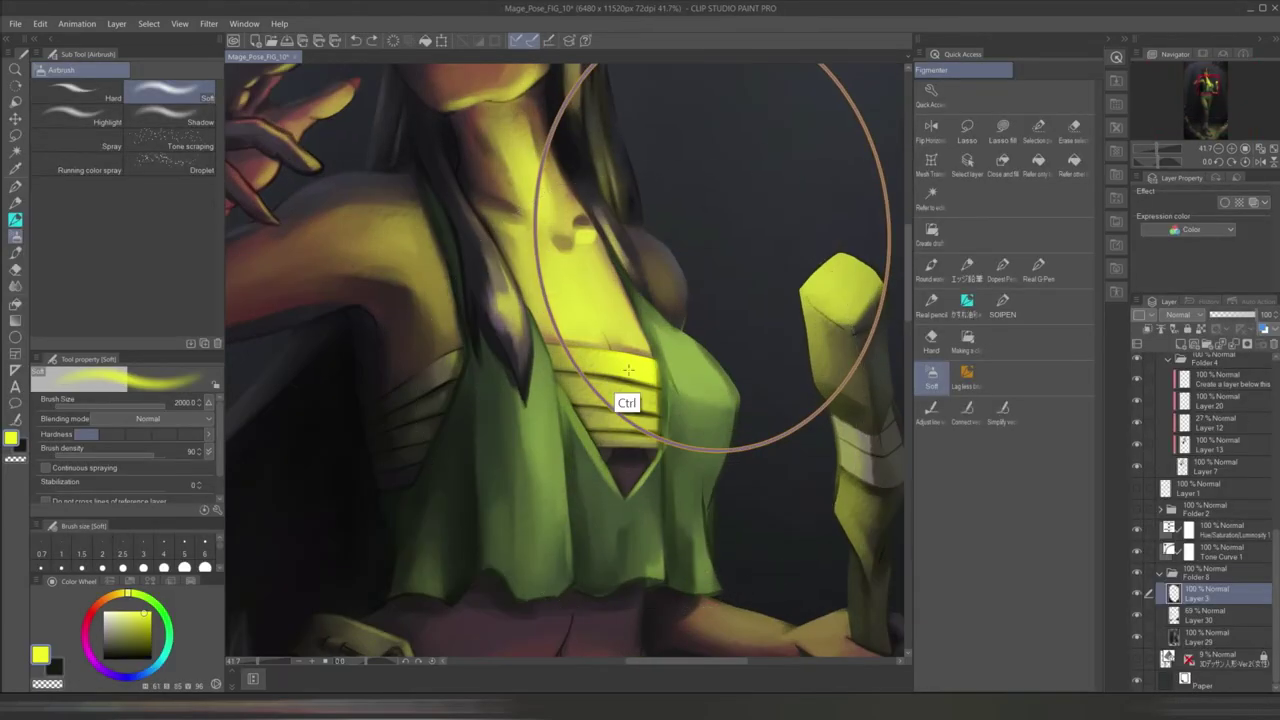
drag(584, 377, 590, 398)
click(966, 300)
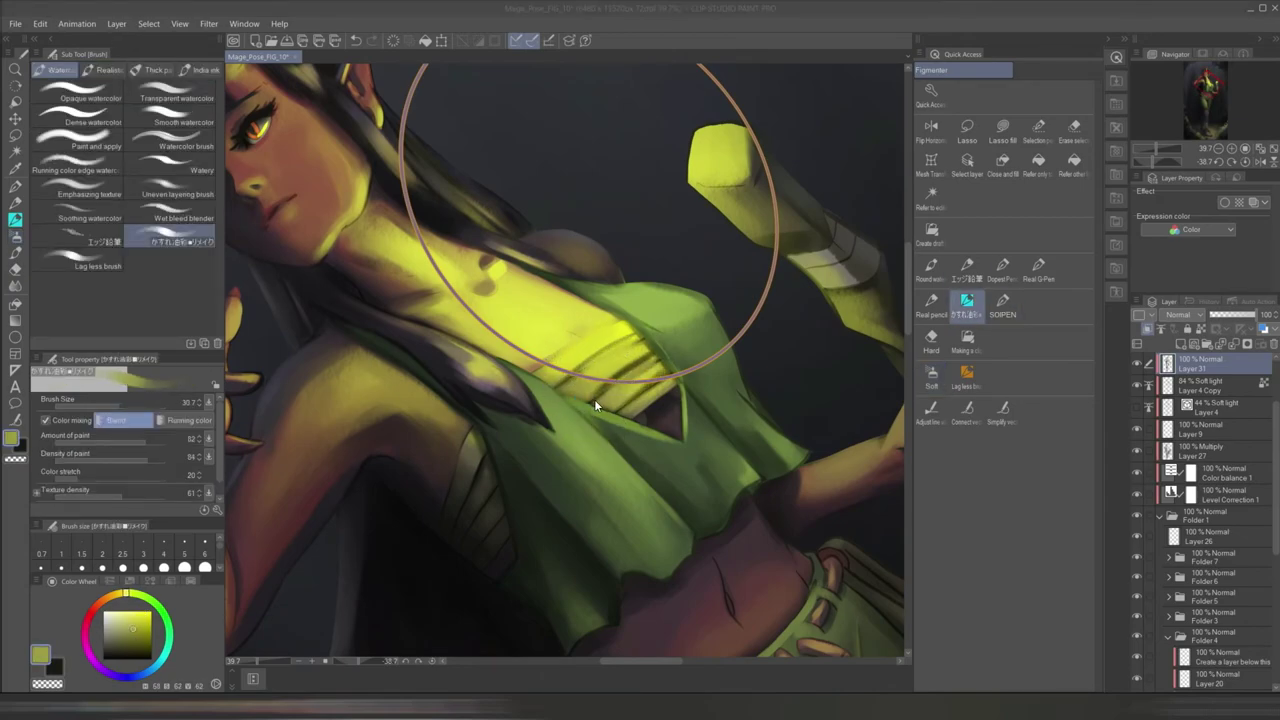
alt+click(476, 421)
alt+click(578, 337)
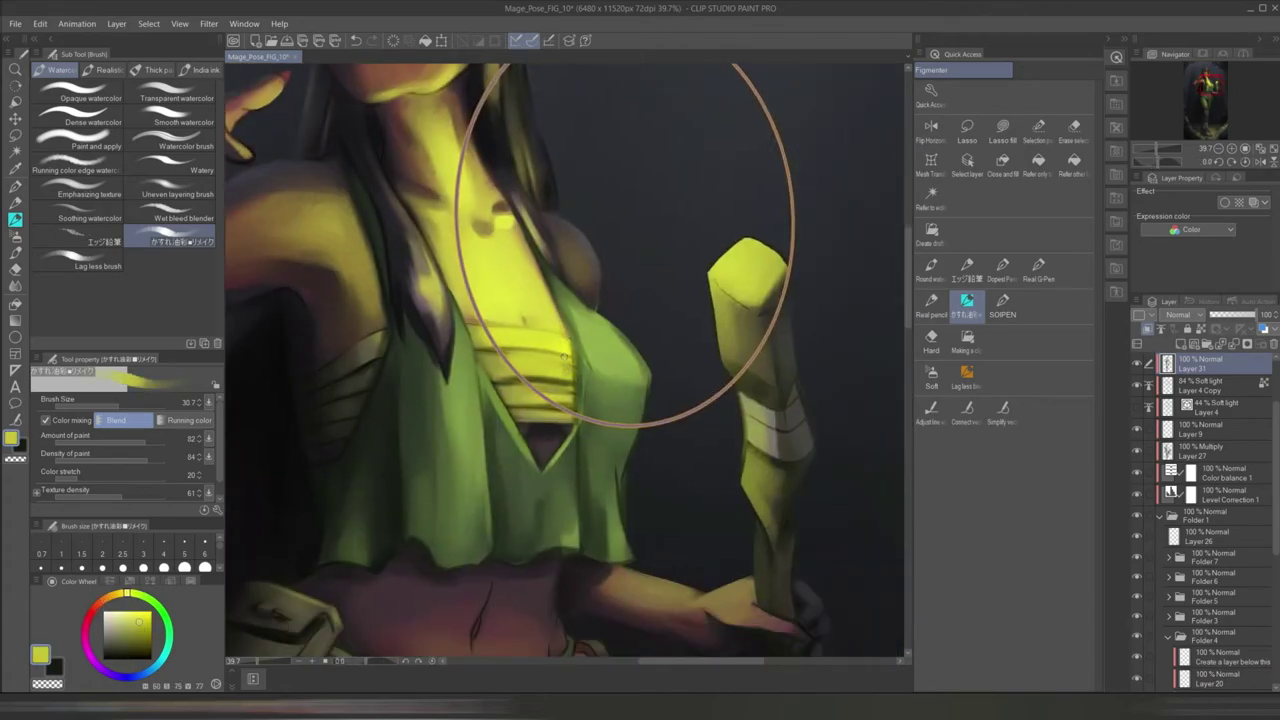
- Refine the creases and edges of the chest wraps with sampled yellow and brown strokes on Layer 31
scroll(615, 360, up, 2)
alt+click(661, 320)
drag(661, 320, 584, 343)
alt+click(616, 248)
mouse_move(616, 248)
mouse_down()
mouse_move(640, 250)
mouse_move(700, 300)
mouse_up()
alt+click(649, 251)
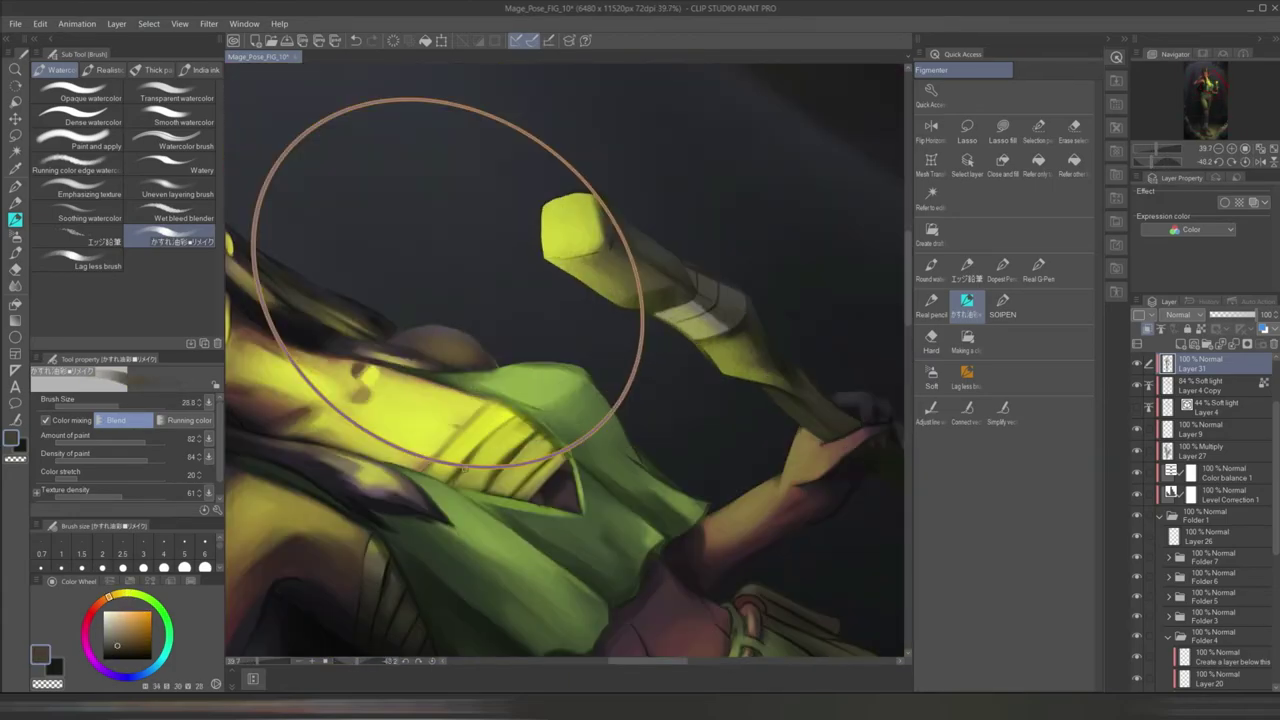
alt+click(371, 214)
- Paint over the navel and belly lines with sampled reddish-brown skin tones on Layer 31
key(ctrl+0)
drag(676, 360, 665, 372)
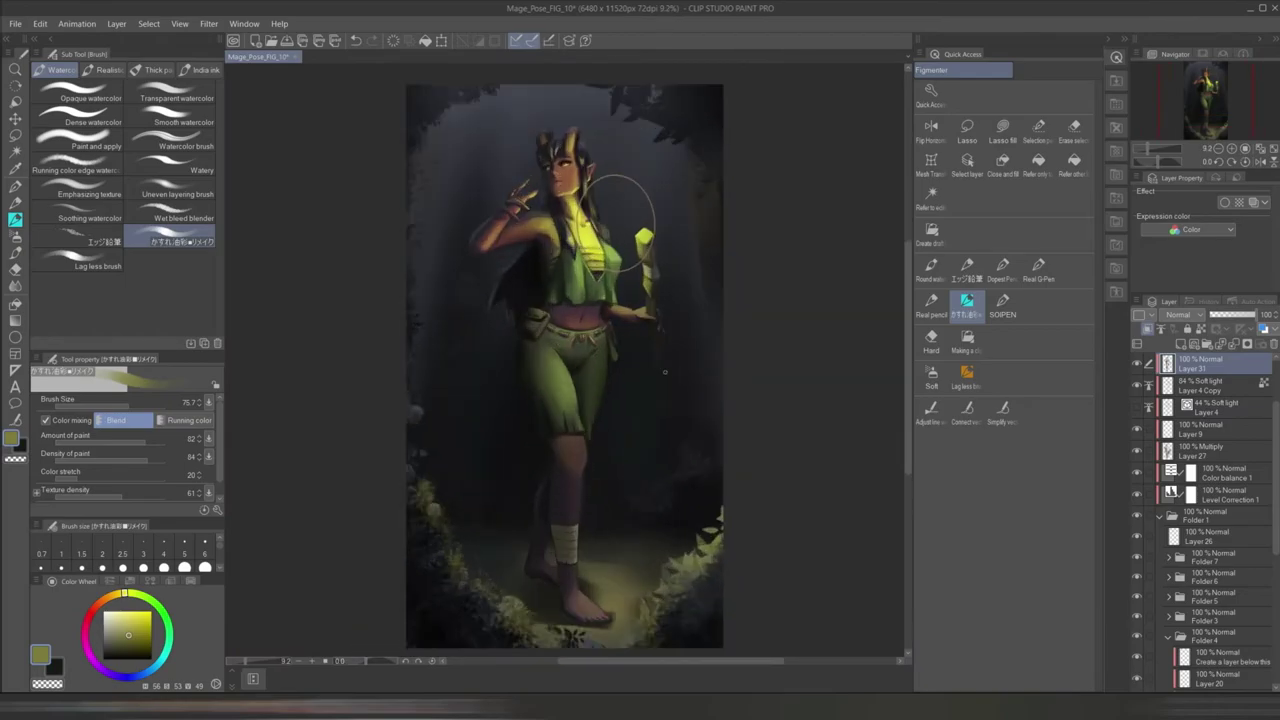
scroll(580, 300, up, 10)
alt+click(598, 406)
alt+click(572, 454)
drag(576, 422, 573, 472)
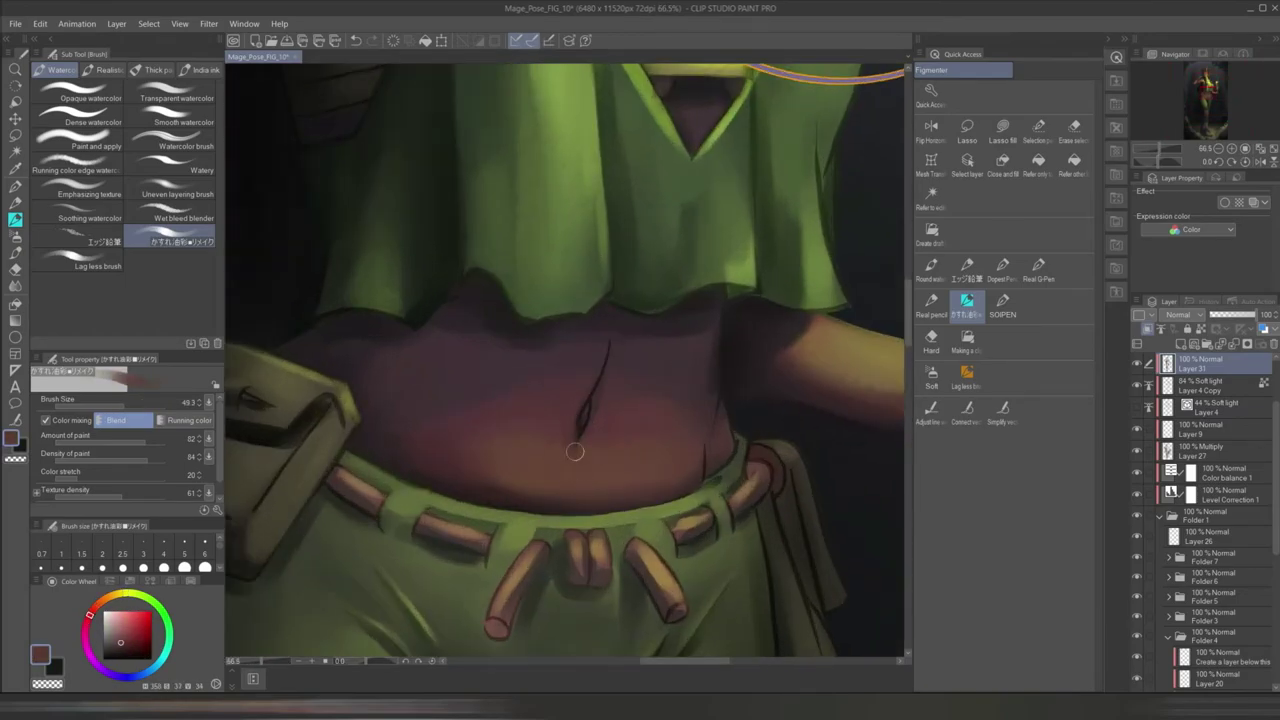
- Darken the shadowed side of the trousers and green top with a large sampled dark green brush on Layer 31
scroll(587, 368, down, 5)
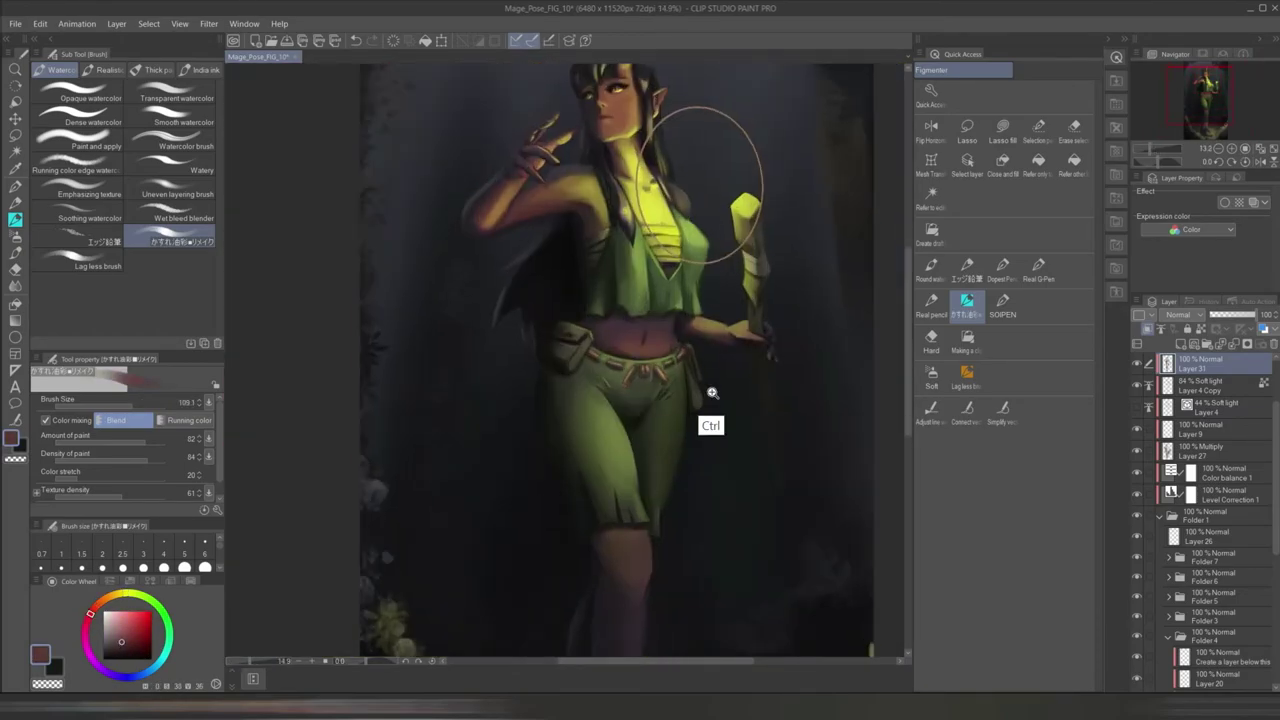
scroll(700, 423, up, 3)
alt+click(745, 358)
scroll(703, 466, down, 2)
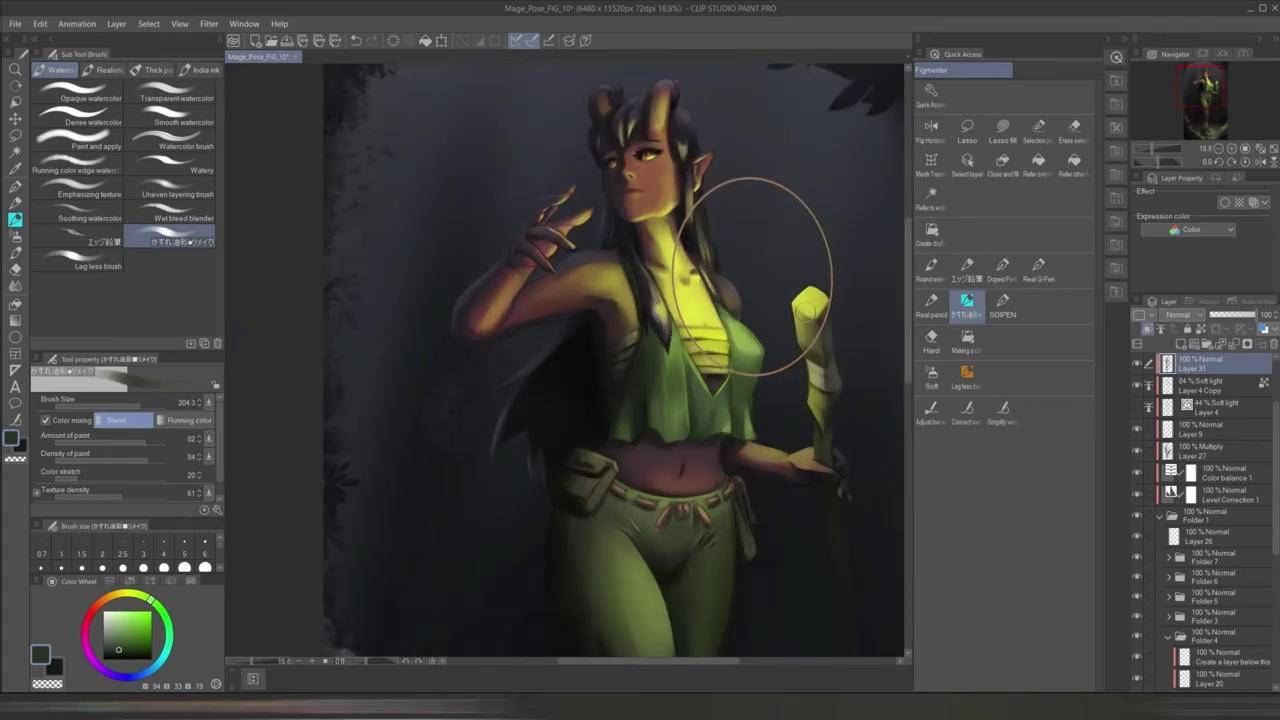
scroll(808, 259, up, 2)
scroll(700, 380, down, 3)
scroll(607, 420, up, 3)
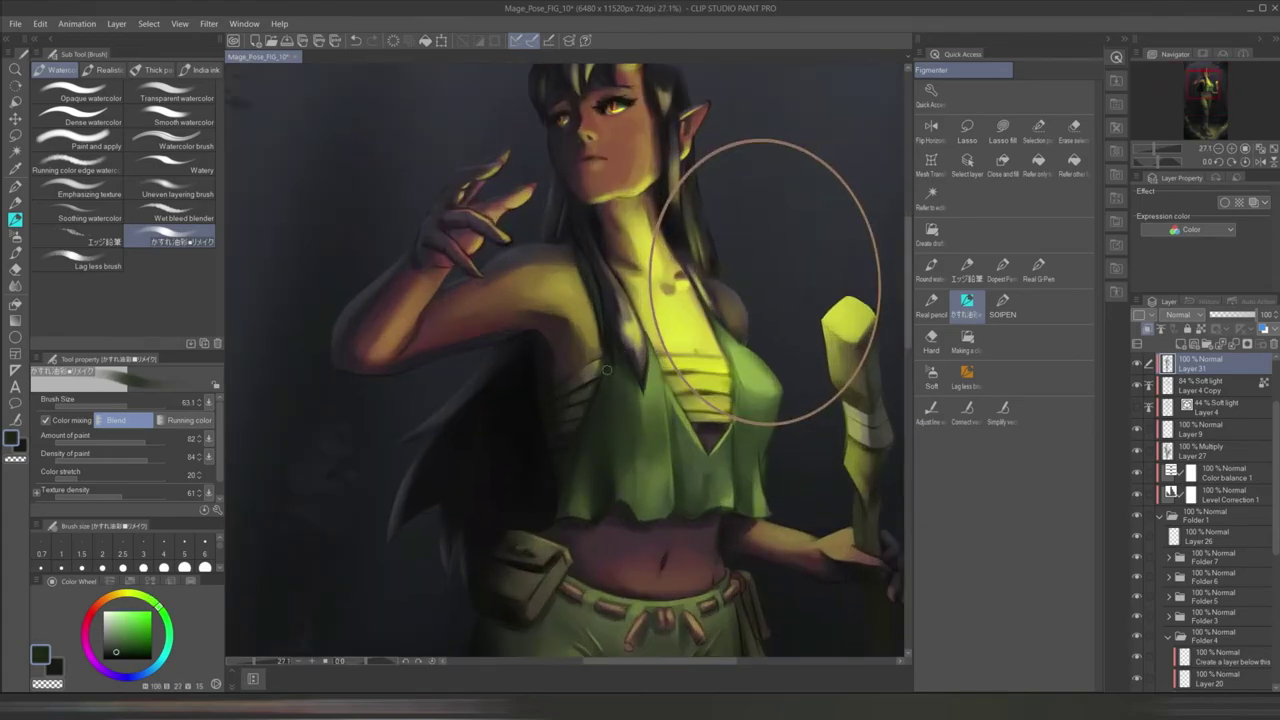
- Paint over the line art around the armpit and side wraps with sampled dark tones on Layer 31
scroll(607, 420, down, 2)
scroll(749, 277, down, 2)
scroll(757, 429, up, 2)
scroll(686, 429, up, 2)
alt+click(610, 333)
alt+click(600, 286)
drag(600, 286, 621, 430)
scroll(657, 420, up, 1)
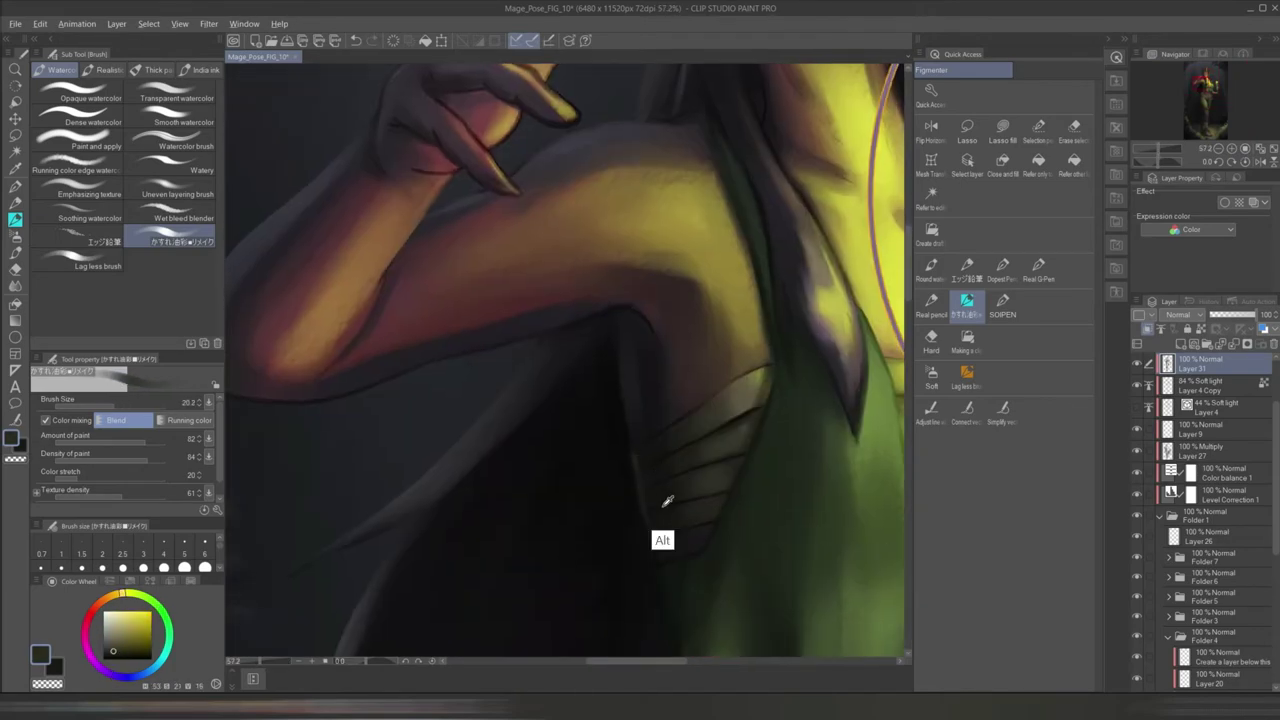
alt+click(765, 400)
scroll(765, 400, down, 1)
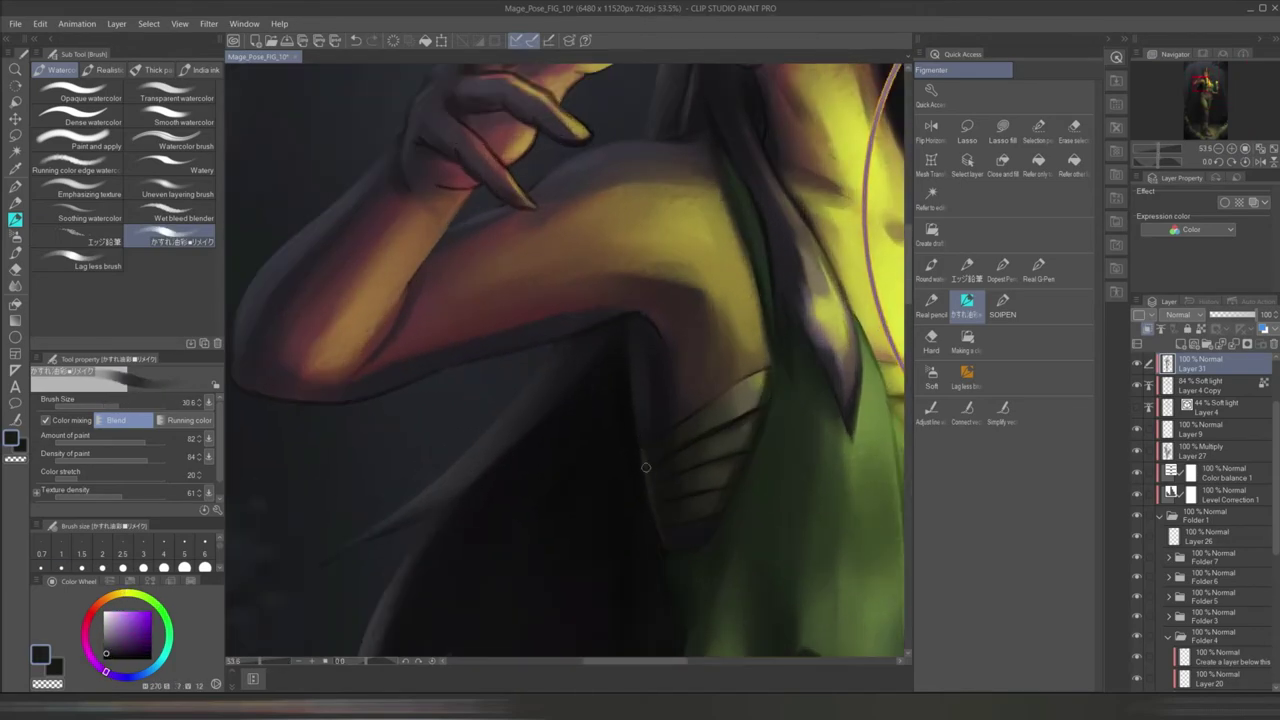
- Paint over the outline beneath the raised arm and elbow with sampled dark blue on Layer 31
scroll(762, 317, down, 4)
scroll(502, 497, up, 3)
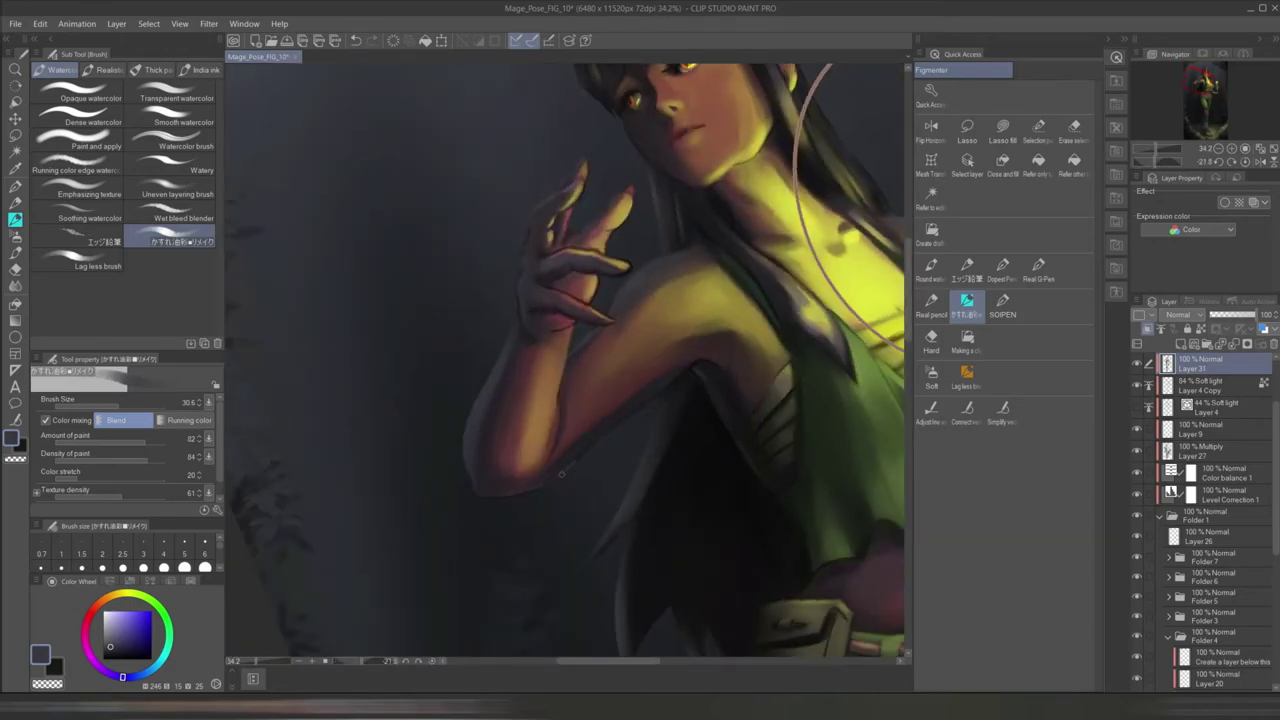
scroll(645, 445, down, 2)
scroll(623, 429, up, 3)
- Shade the ankle wraps and soften their crease lines with sampled dark brown on Layer 31
scroll(570, 340, up, 2)
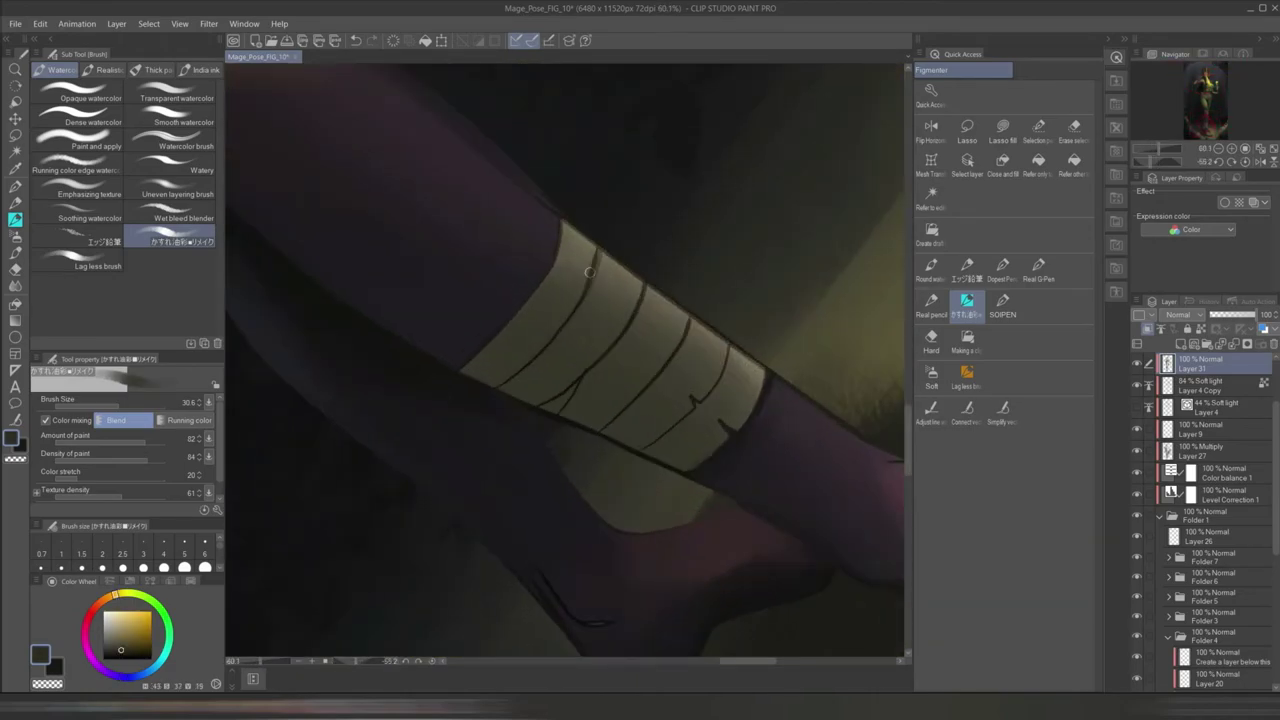
mouse_move(570, 340)
mouse_down()
mouse_move(620, 371)
mouse_move(612, 428)
mouse_up()
mouse_move(721, 358)
mouse_down()
mouse_move(557, 429)
mouse_move(591, 397)
mouse_up()
scroll(513, 501, down, 3)
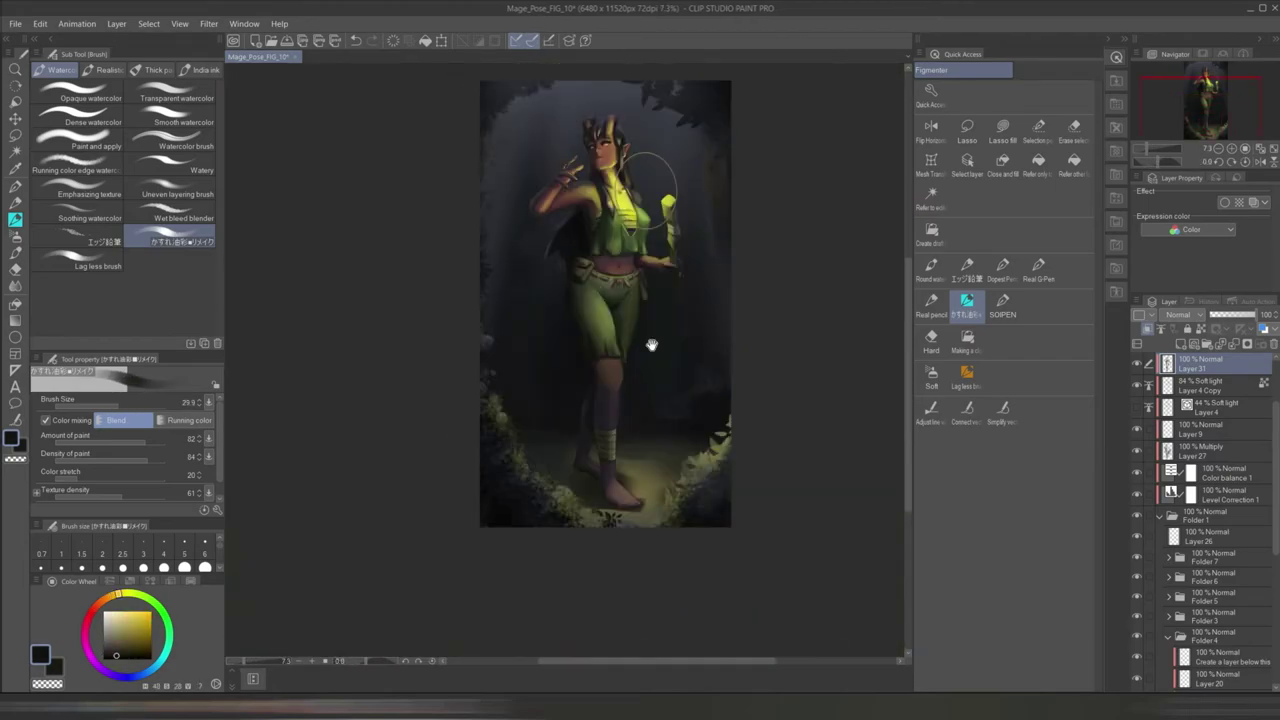
- Darken the rear foot and heel with a large brush in sampled dark purple on Layer 31
scroll(643, 214, up, 3)
drag(500, 470, 525, 420)
scroll(478, 385, up, 1)
drag(510, 588, 555, 428)
alt+click(555, 428)
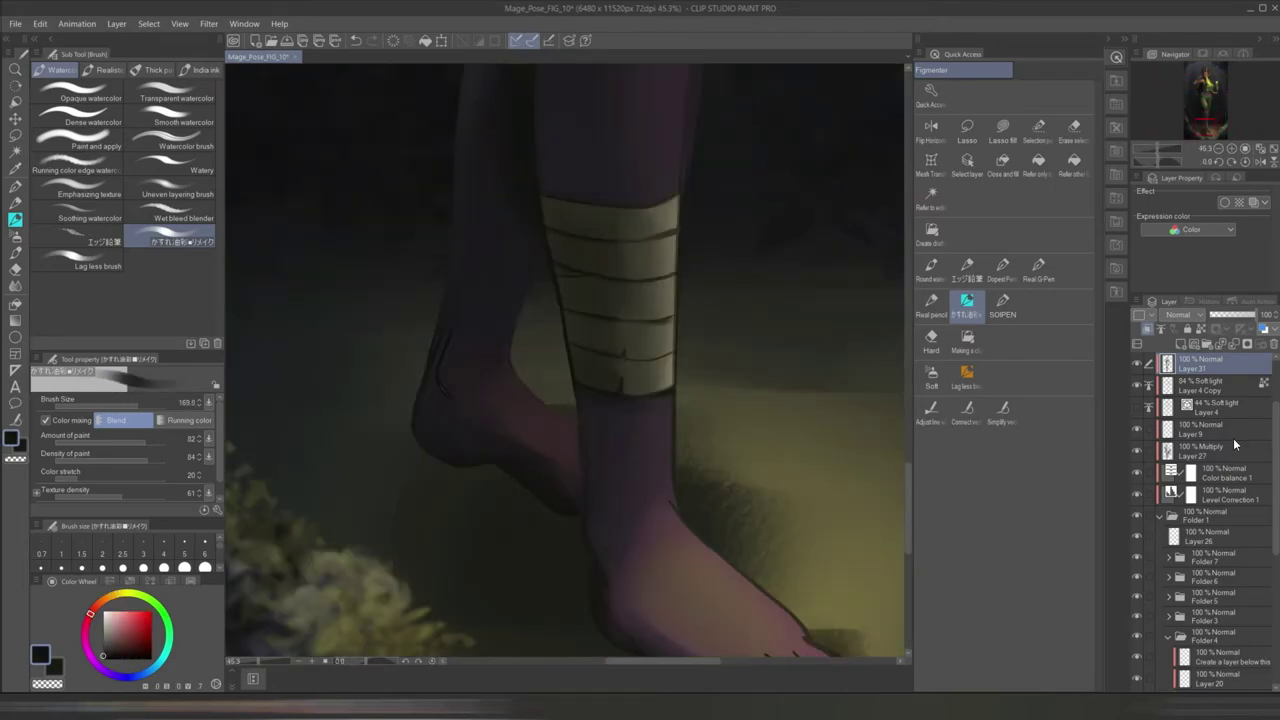
ctrl+shift+click(555, 428)
ctrl+shift+click(703, 487)
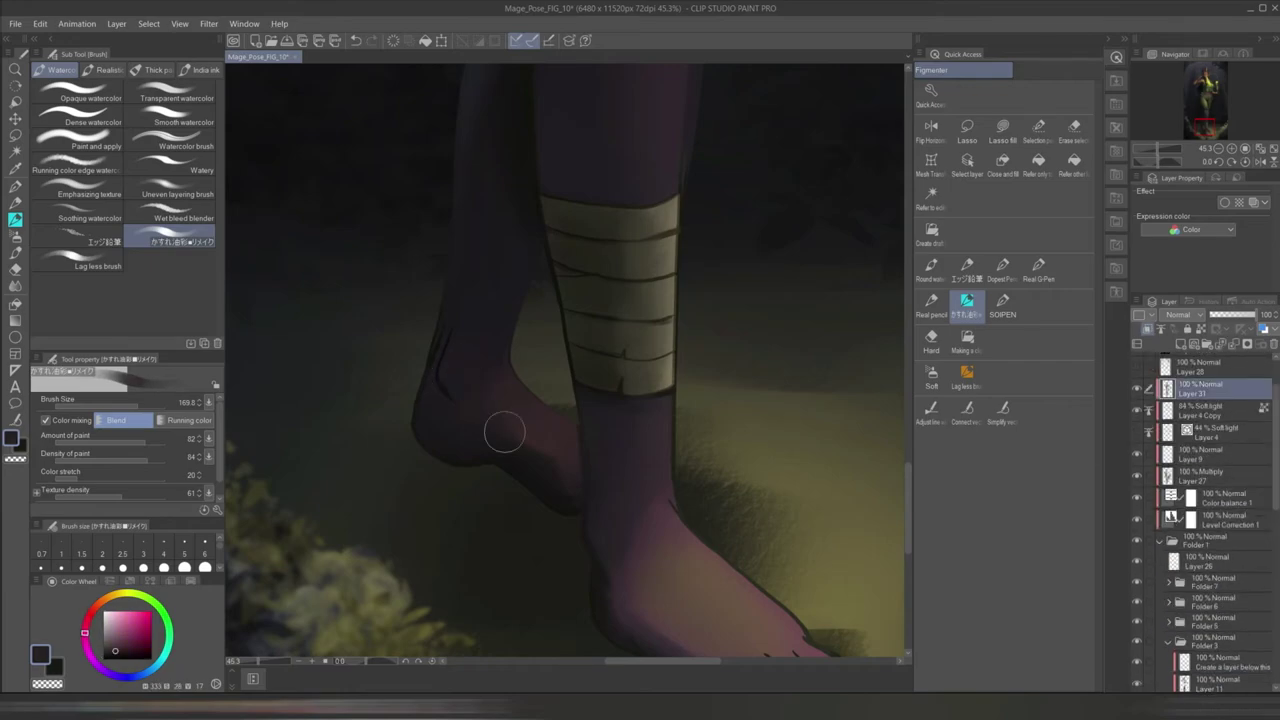
- Touch up the trouser waistline and belt area on Layer 31 using sampled olive green
scroll(575, 458, down, 3)
scroll(574, 517, down, 3)
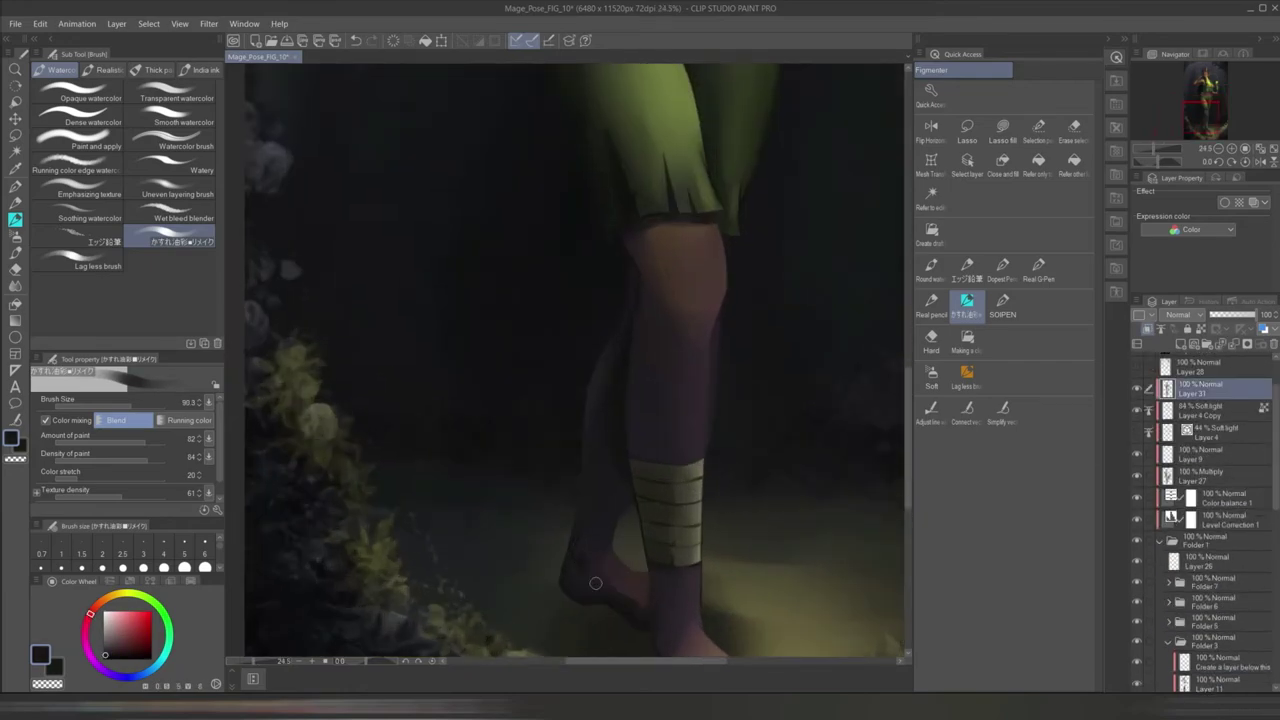
scroll(690, 380, down, 3)
scroll(686, 343, up, 5)
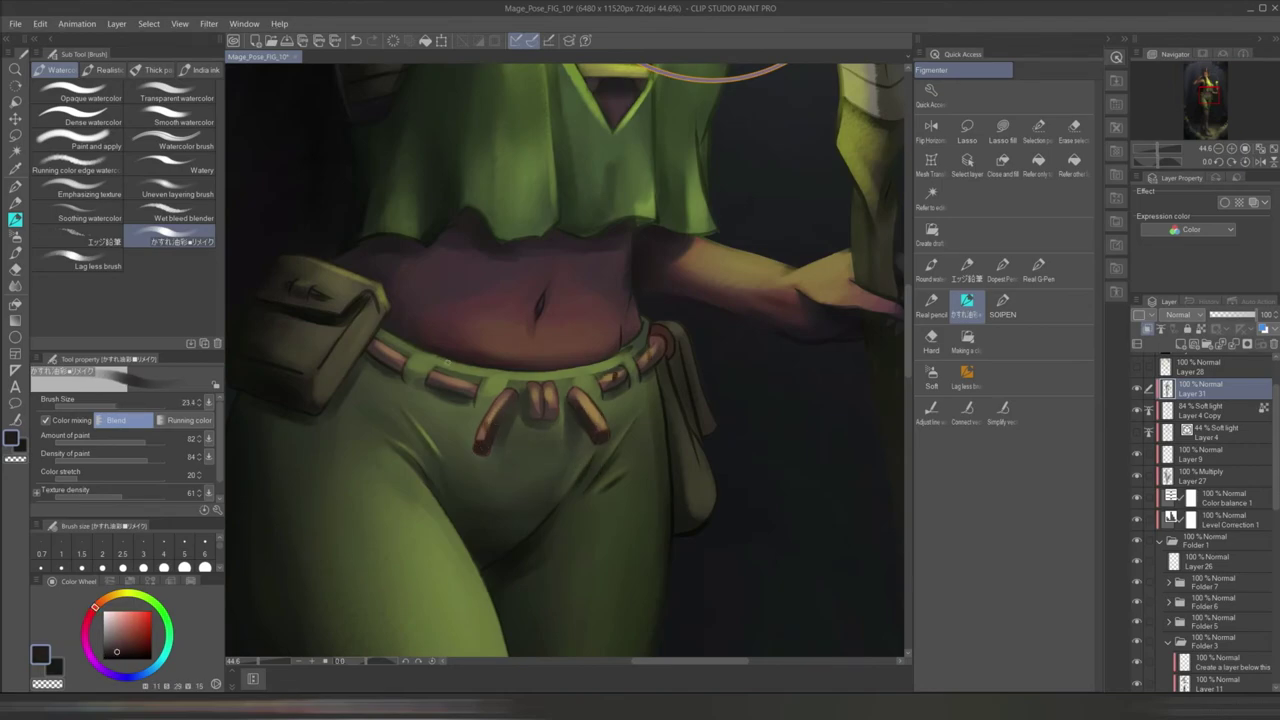
scroll(690, 380, down, 3)
alt+click(680, 400)
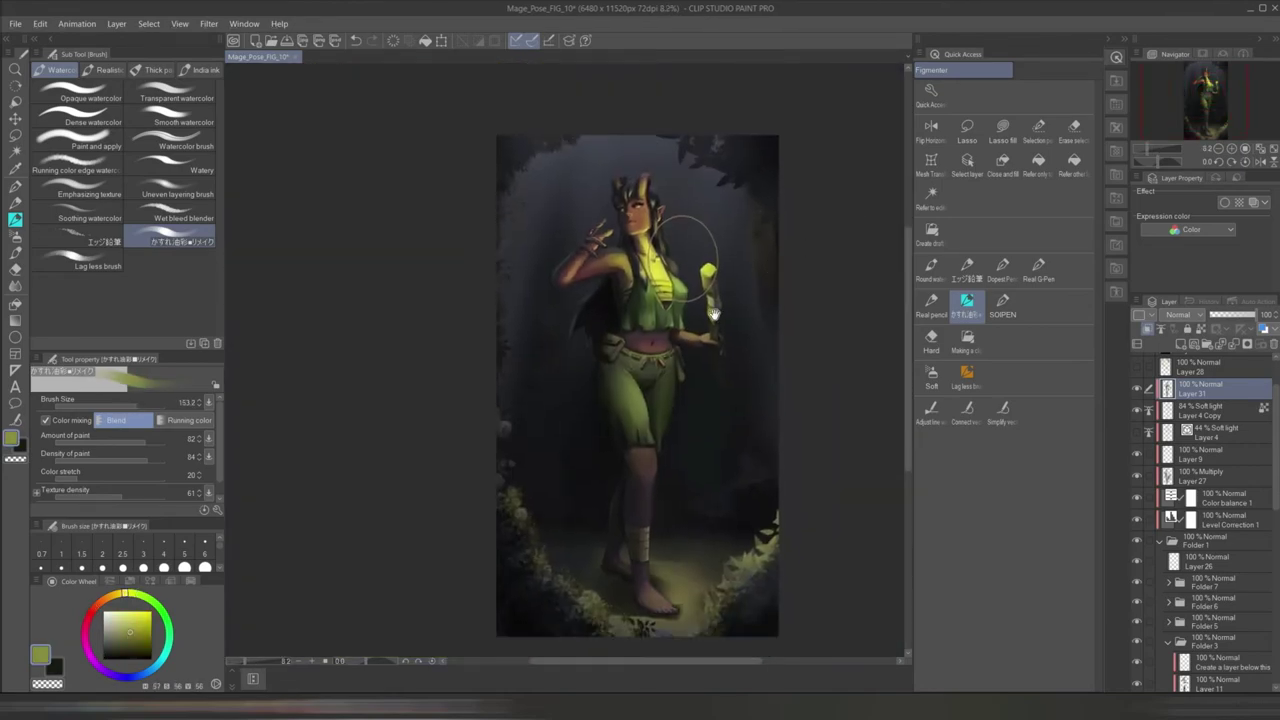
- Blend the hair and shoulder edges around the neck with sampled dark blue tones on Layer 31
scroll(712, 351, down, 3)
scroll(712, 351, up, 5)
alt+click(562, 316)
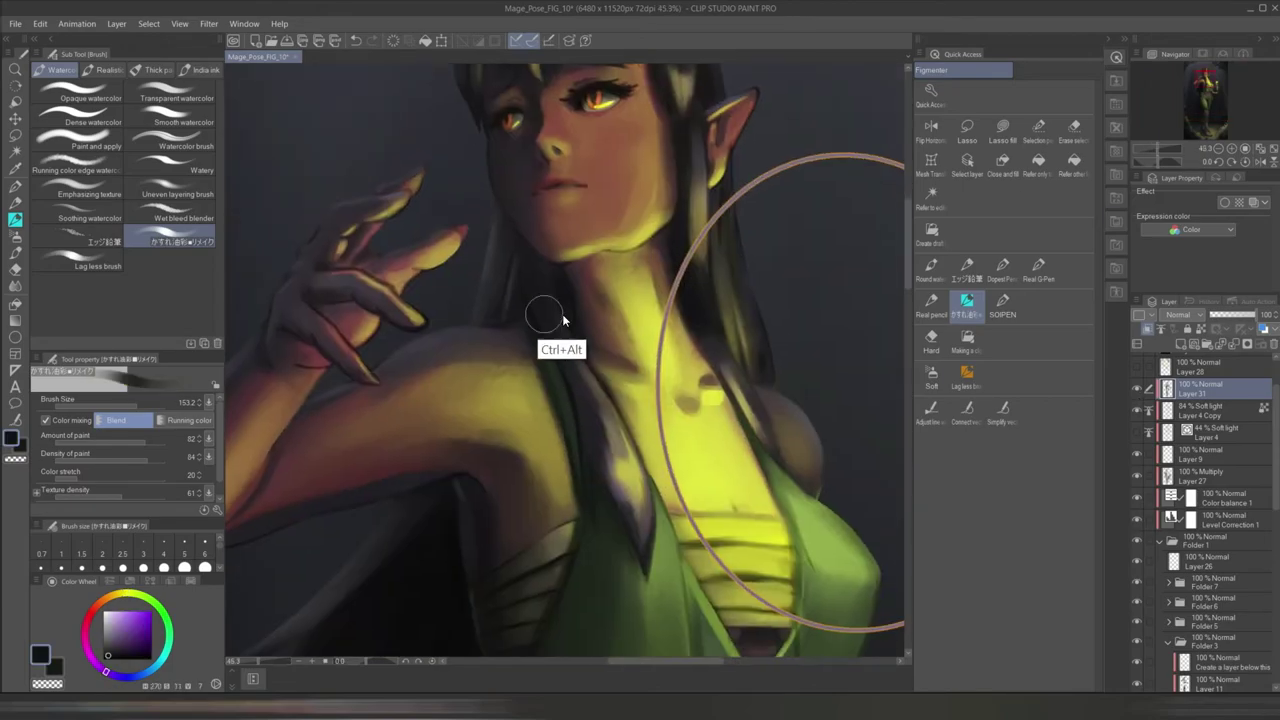
alt+click(738, 400)
alt+click(706, 274)
- Darken the side wraps beneath the raised arm with sampled dark brown on Layer 31
scroll(730, 330, down, 4)
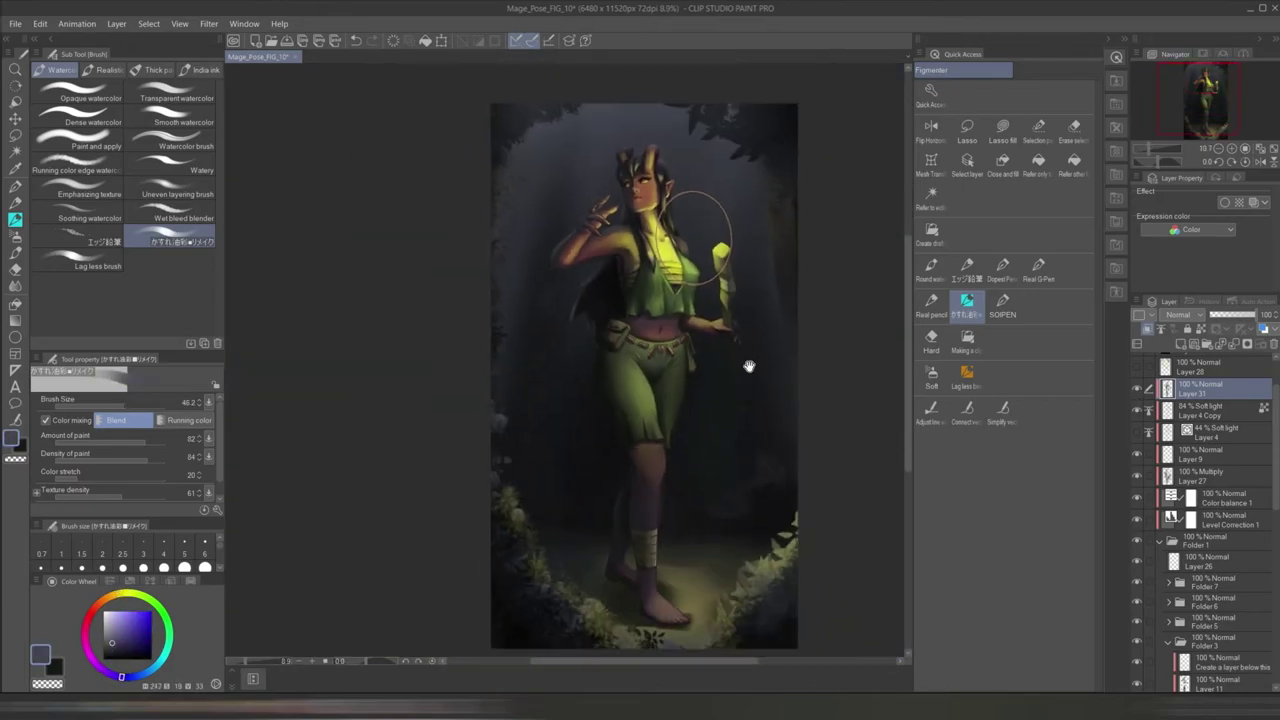
scroll(744, 356, up, 5)
scroll(592, 446, down, 3)
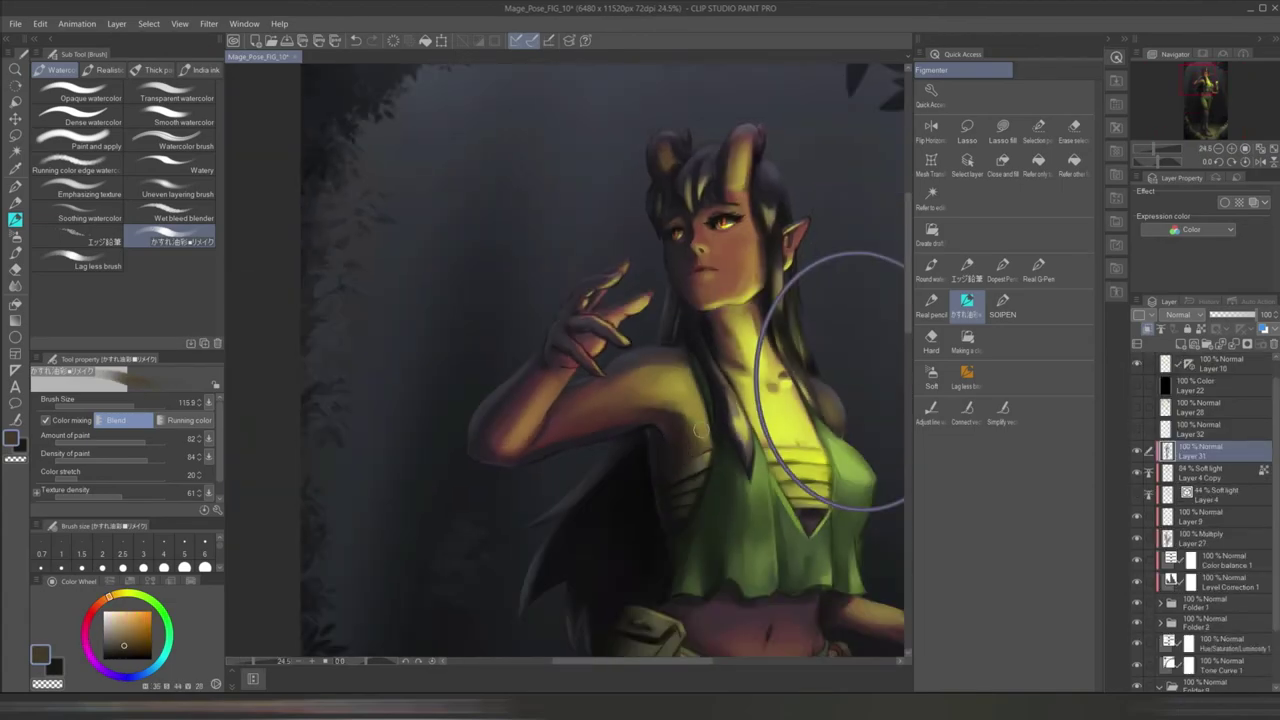
scroll(600, 460, up, 3)
alt+click(612, 492)
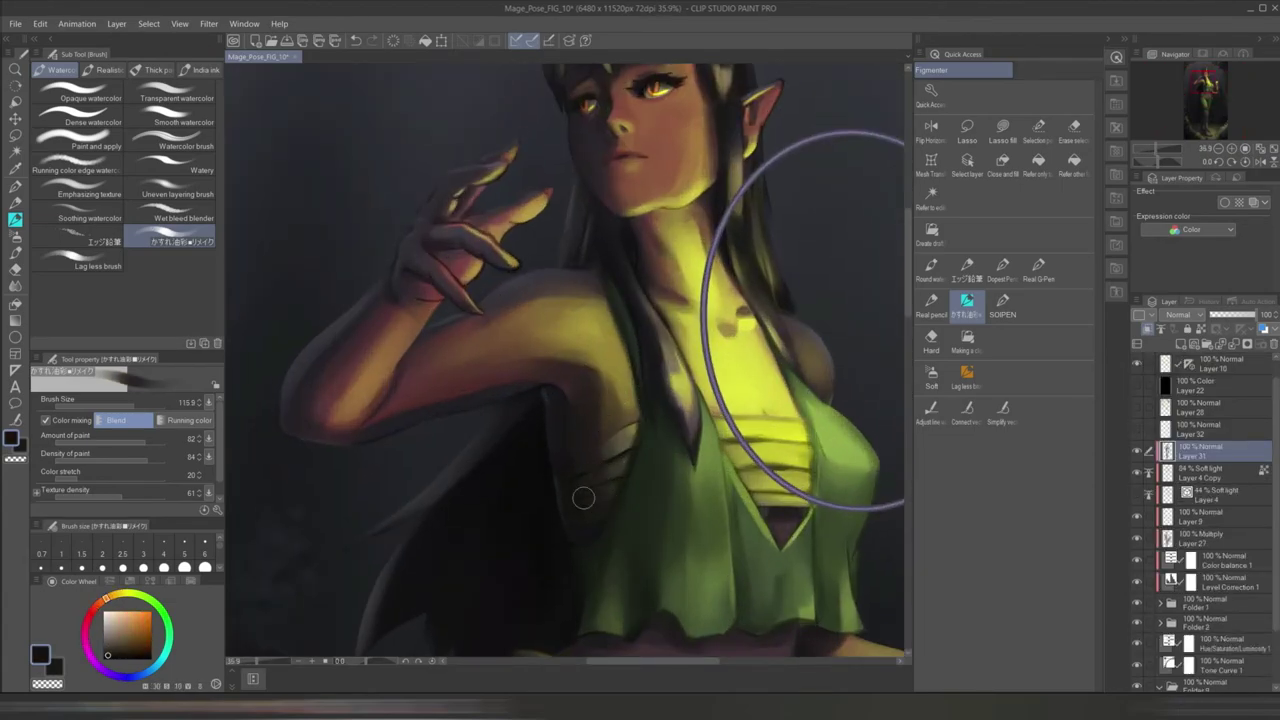
scroll(612, 492, down, 4)
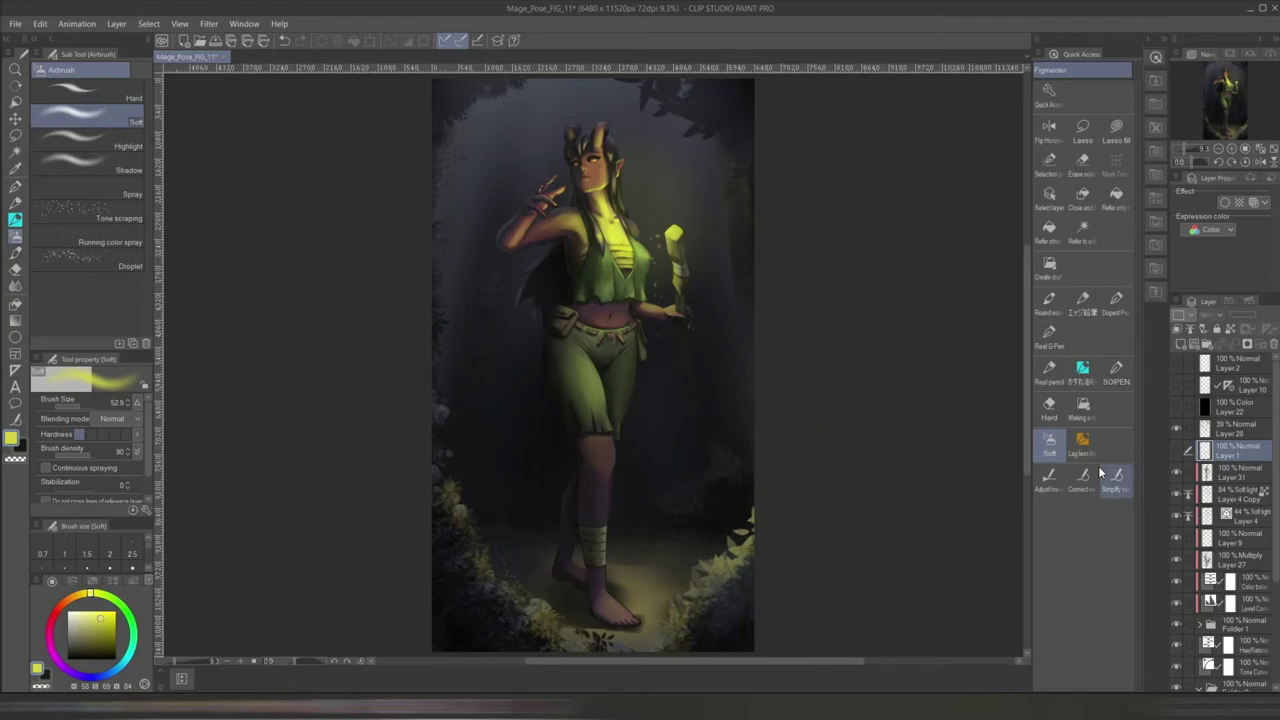
- Select Layer 31 and paint over the outline under the jaw corner with sampled skin and dark hair tones
click(1207, 478)
scroll(706, 520, up, 8)
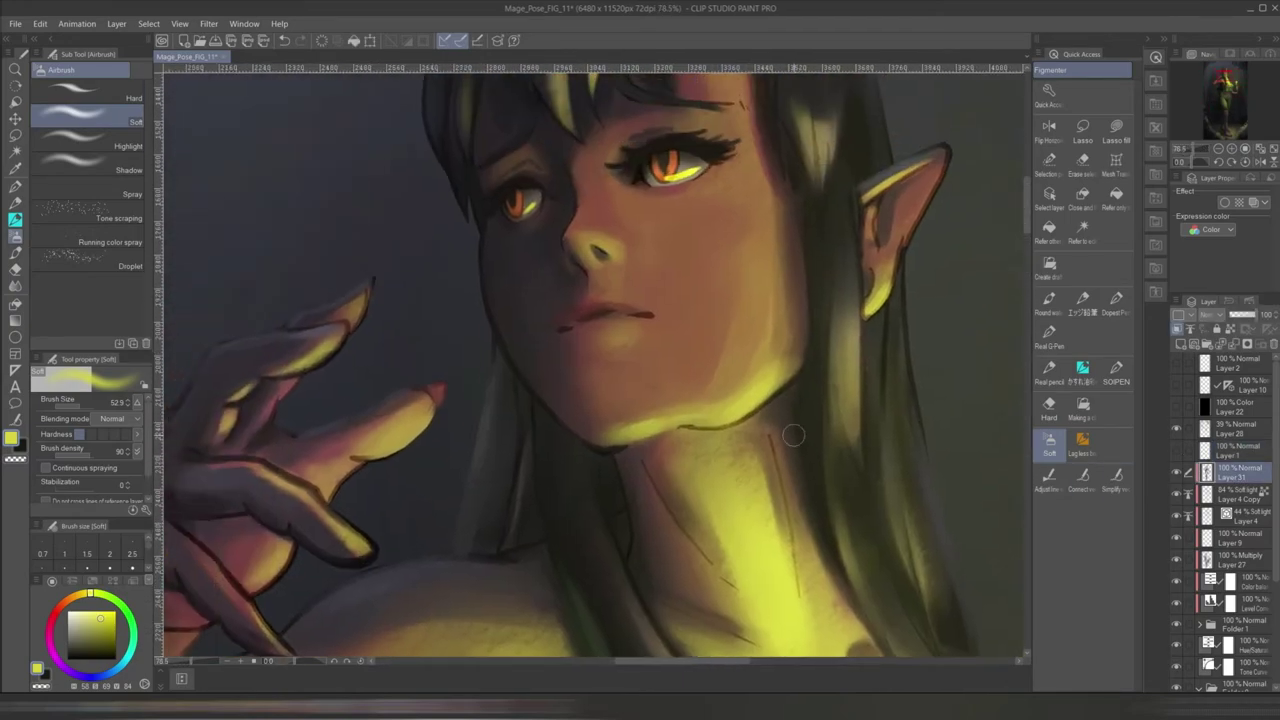
alt+click(777, 434)
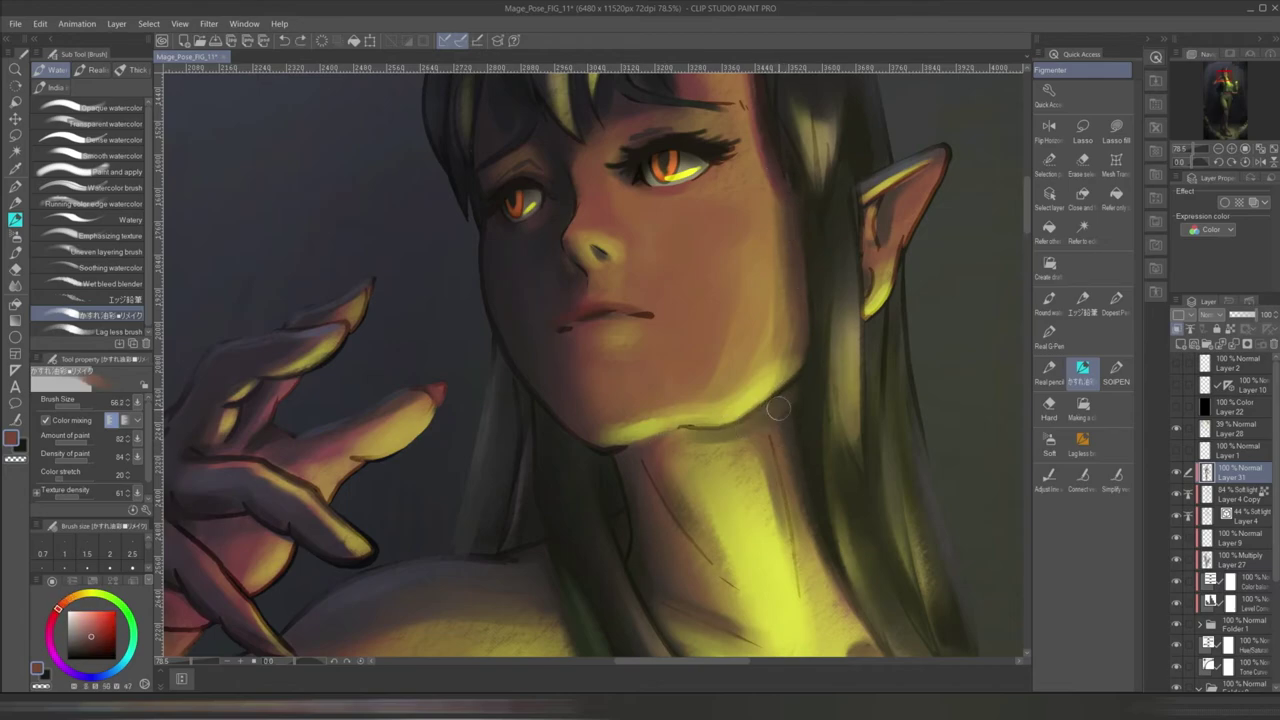
alt+click(795, 392)
key(bracketleft)
alt+click(803, 421)
alt+click(802, 478)
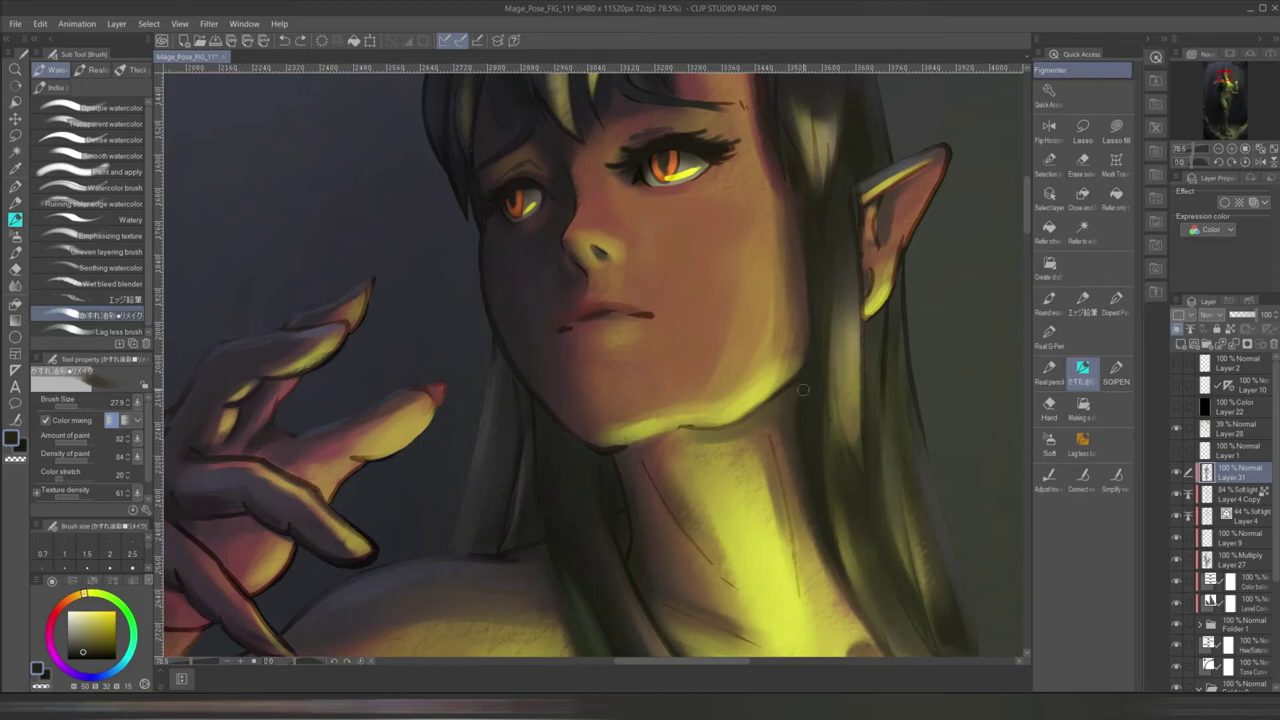
alt+click(811, 333)
alt+click(801, 423)
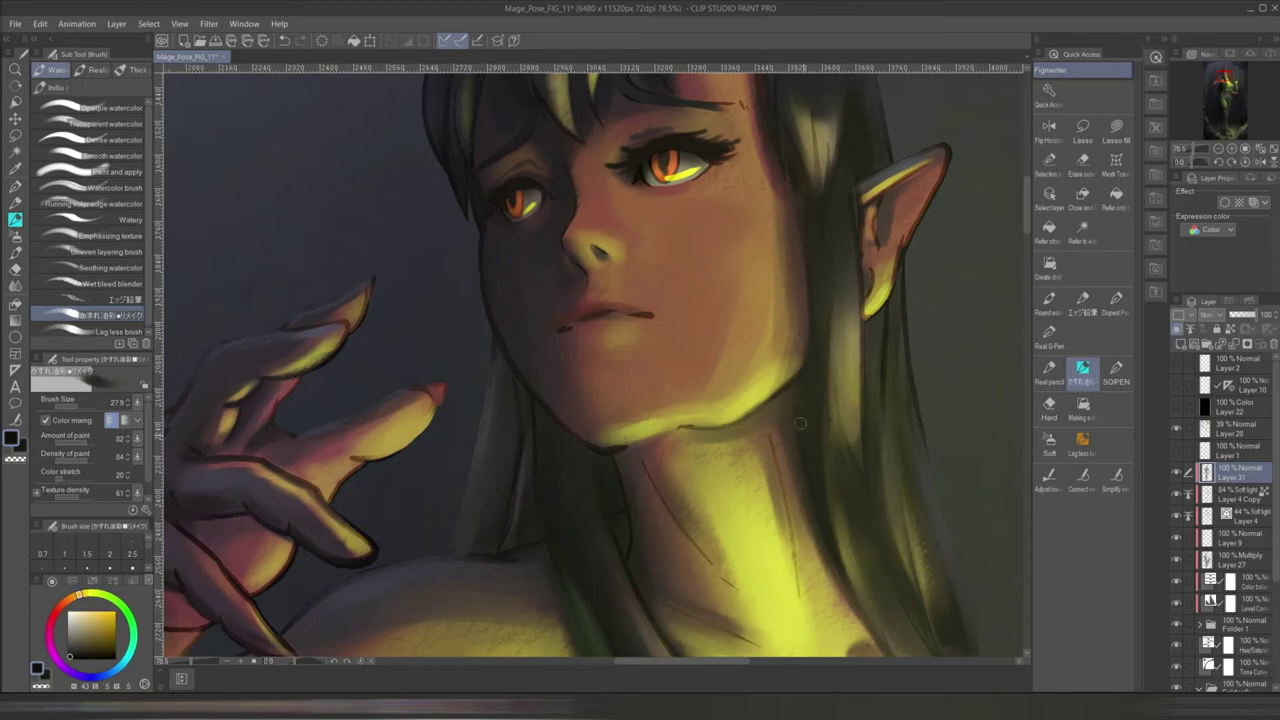
- Soften the neck's shading and tendon lines beside the hair with a larger brush in sampled skin tones
alt+click(706, 492)
key(bracketright)
key(bracketright)
key(bracketright)
key(bracketright)
mouse_move(768, 425)
mouse_down()
mouse_move(763, 515)
mouse_move(717, 453)
mouse_move(768, 549)
mouse_move(749, 577)
mouse_move(740, 441)
mouse_move(780, 520)
mouse_up()
alt+click(790, 471)
- Clean up the shadow directly beneath the jaw with a smaller brush in sampled color
key(bracketleft)
key(bracketleft)
key(bracketleft)
alt+click(744, 418)
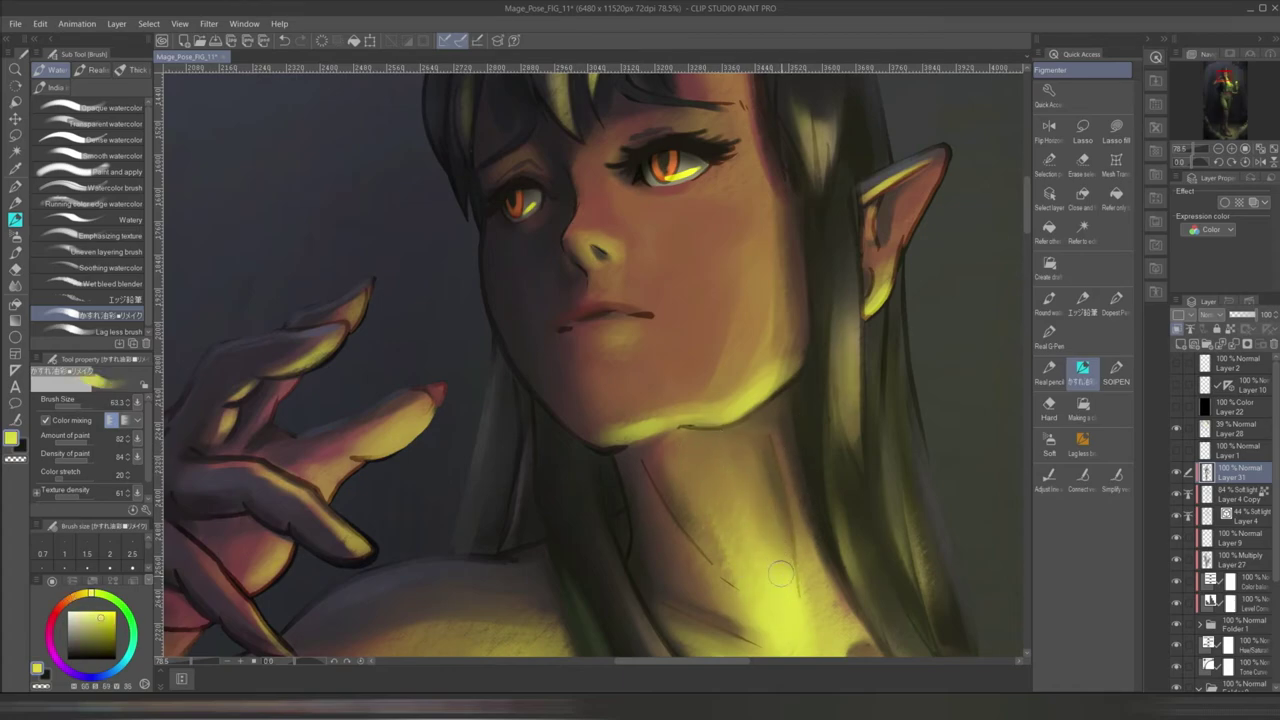
key(bracketleft)
key(bracketleft)
mouse_move(744, 418)
mouse_down()
mouse_move(785, 385)
mouse_move(775, 430)
mouse_up()
key(bracketright)
- Paint over the front neck outline and darken the hair gap beneath the chin with sampled dark tones
alt+click(720, 470)
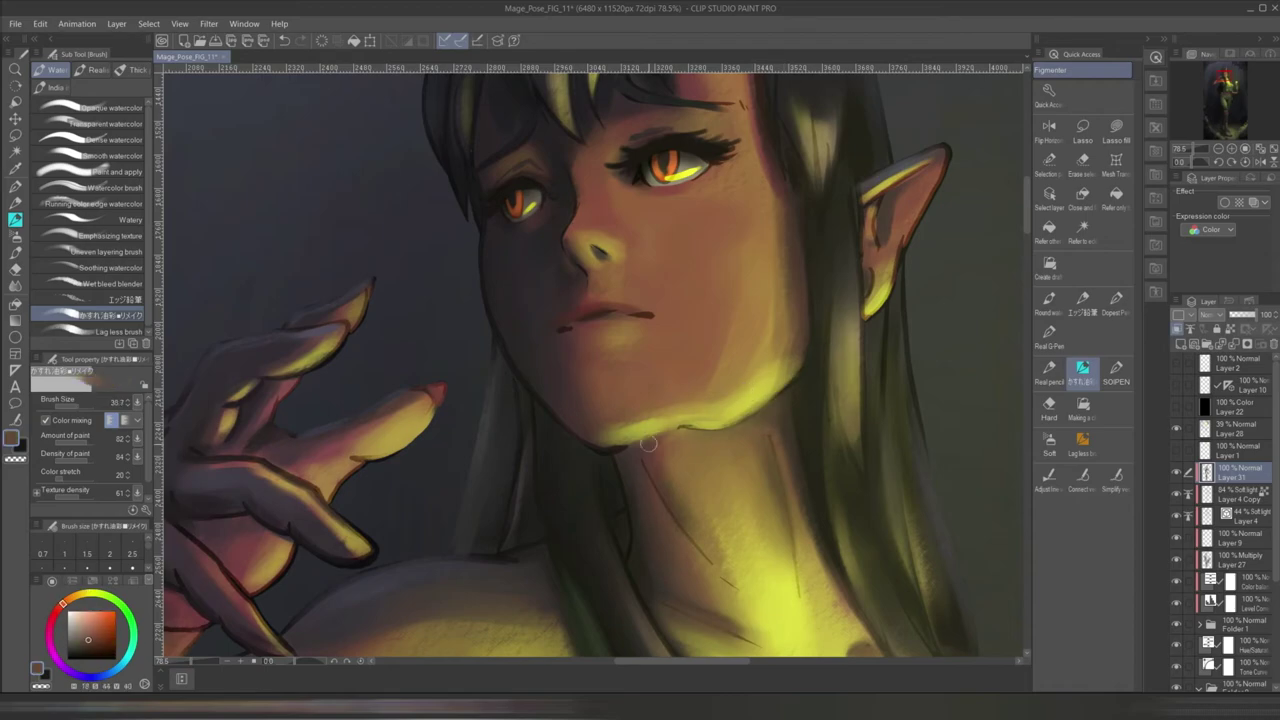
key(bracketleft)
alt+click(640, 530)
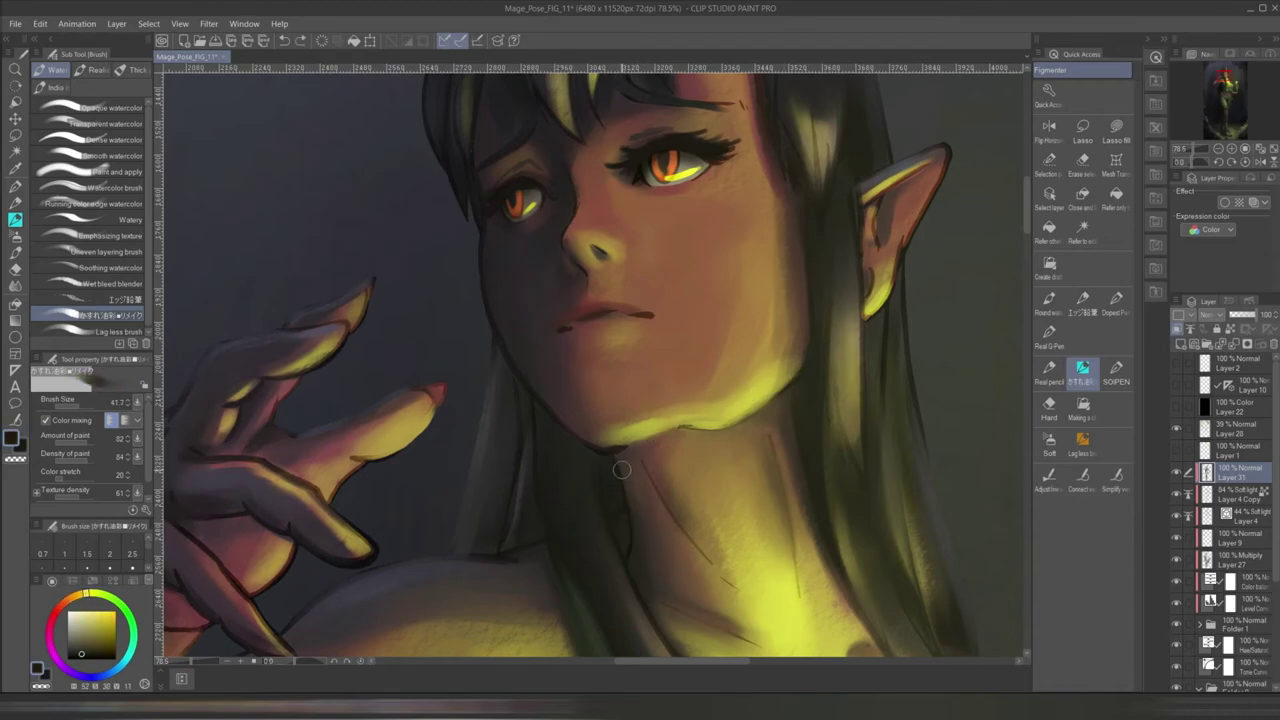
ctrl+click(643, 471)
ctrl+click(643, 471)
key(bracketleft)
alt+click(617, 553)
drag(617, 544, 589, 468)
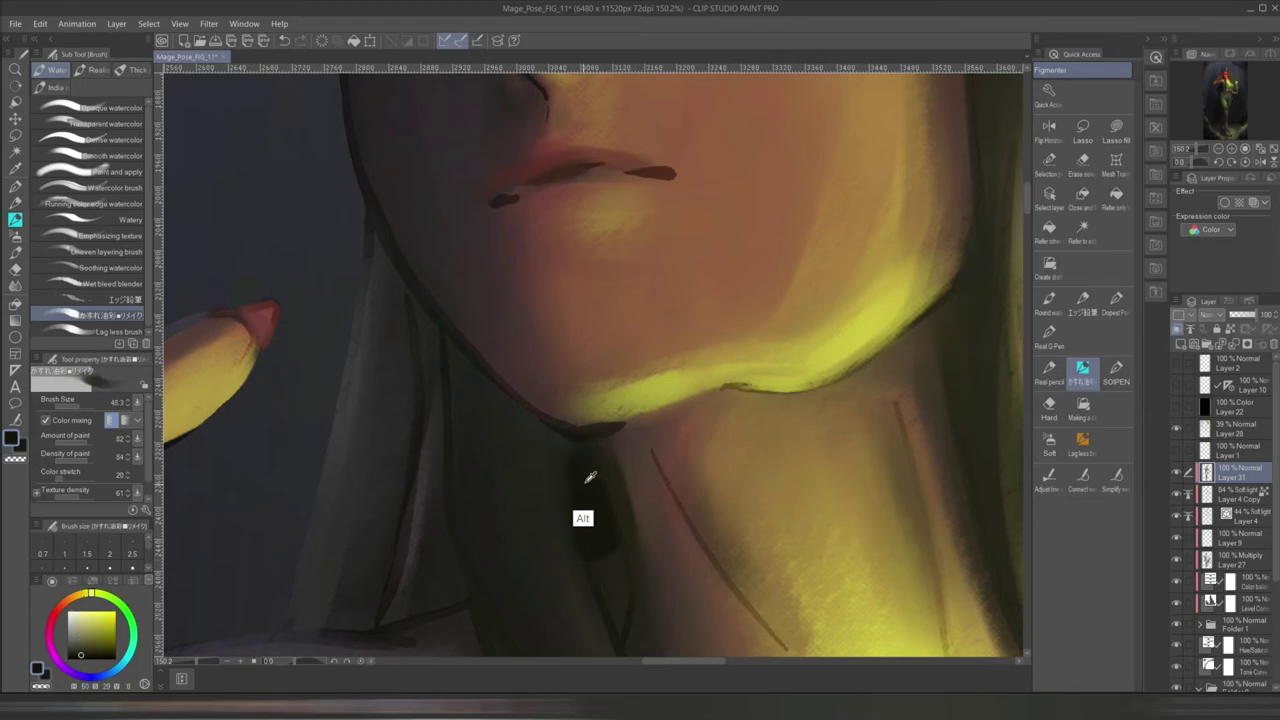
alt+click(586, 471)
- Repaint the yellow rim light along the chin and jaw with sampled yellow, covering the remaining outline
scroll(586, 471, down, 5)
scroll(766, 434, up, 4)
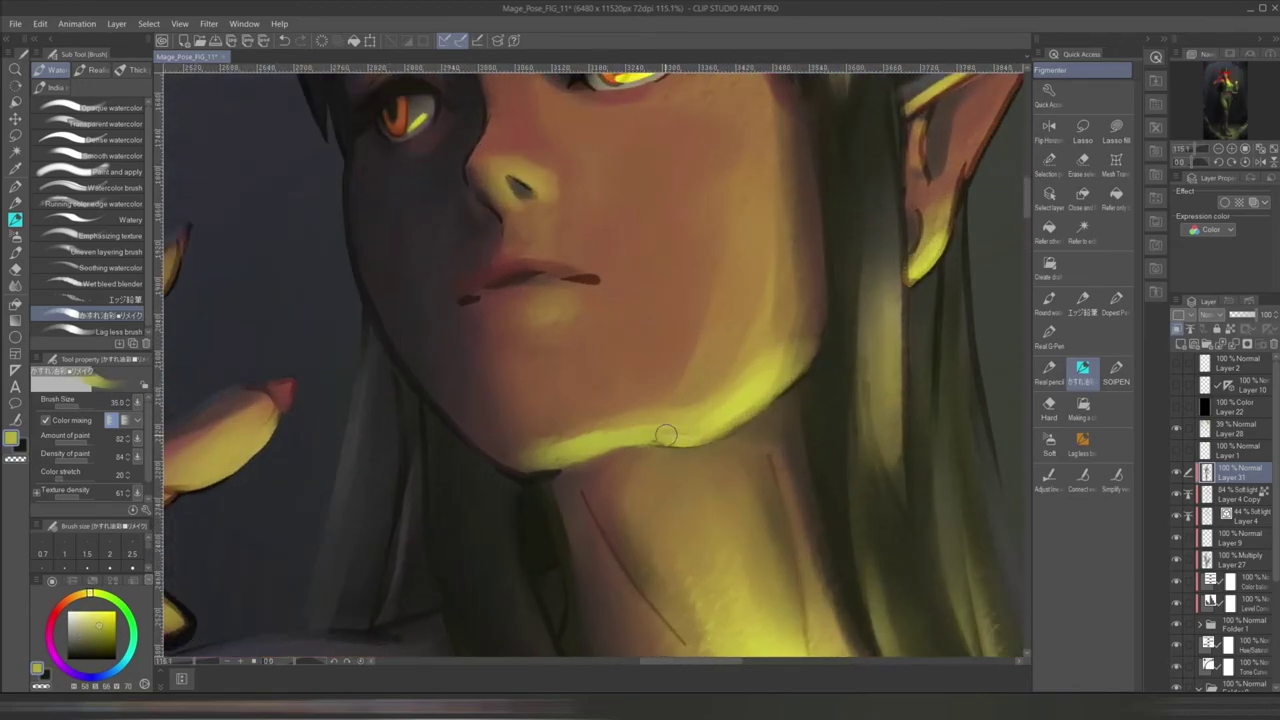
alt+click(583, 449)
mouse_move(654, 330)
mouse_down()
mouse_move(716, 355)
mouse_move(723, 449)
mouse_up()
alt+click(723, 449)
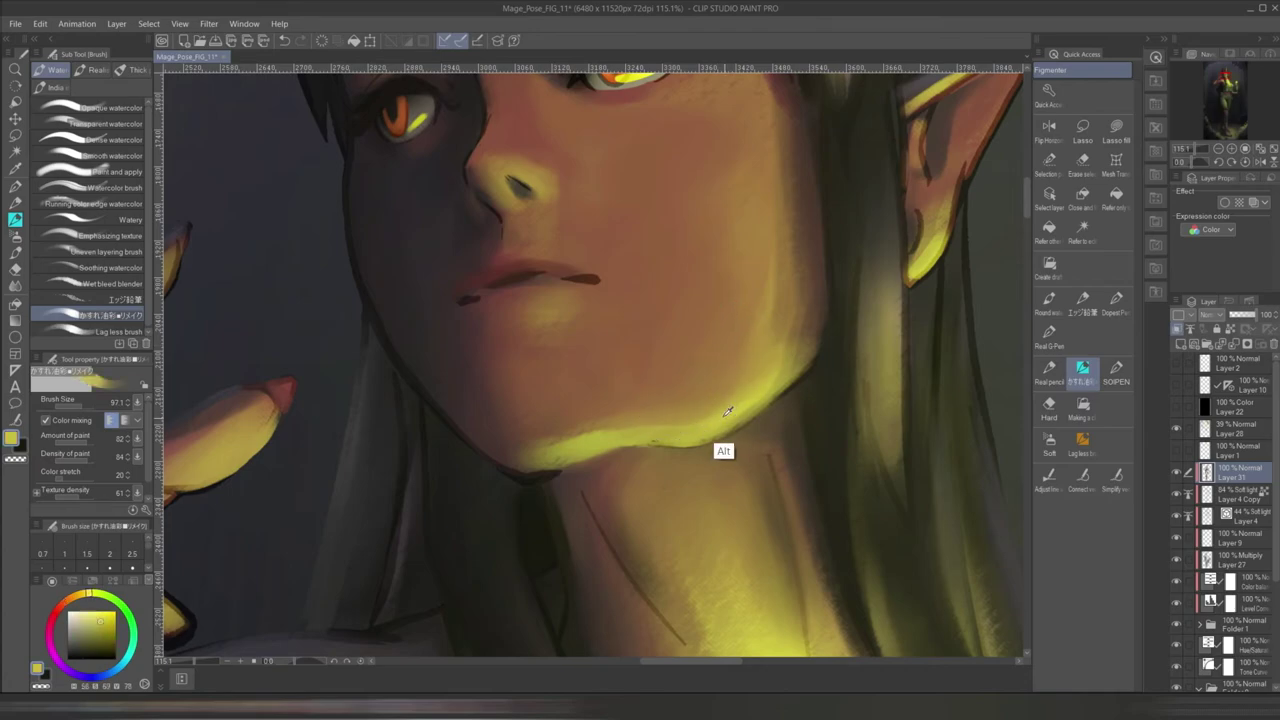
drag(814, 300, 810, 400)
- Shade the side of the cheek where it meets the hair with sampled dark reddish brown
scroll(785, 357, down, 3)
alt+click(785, 212)
drag(785, 214, 806, 290)
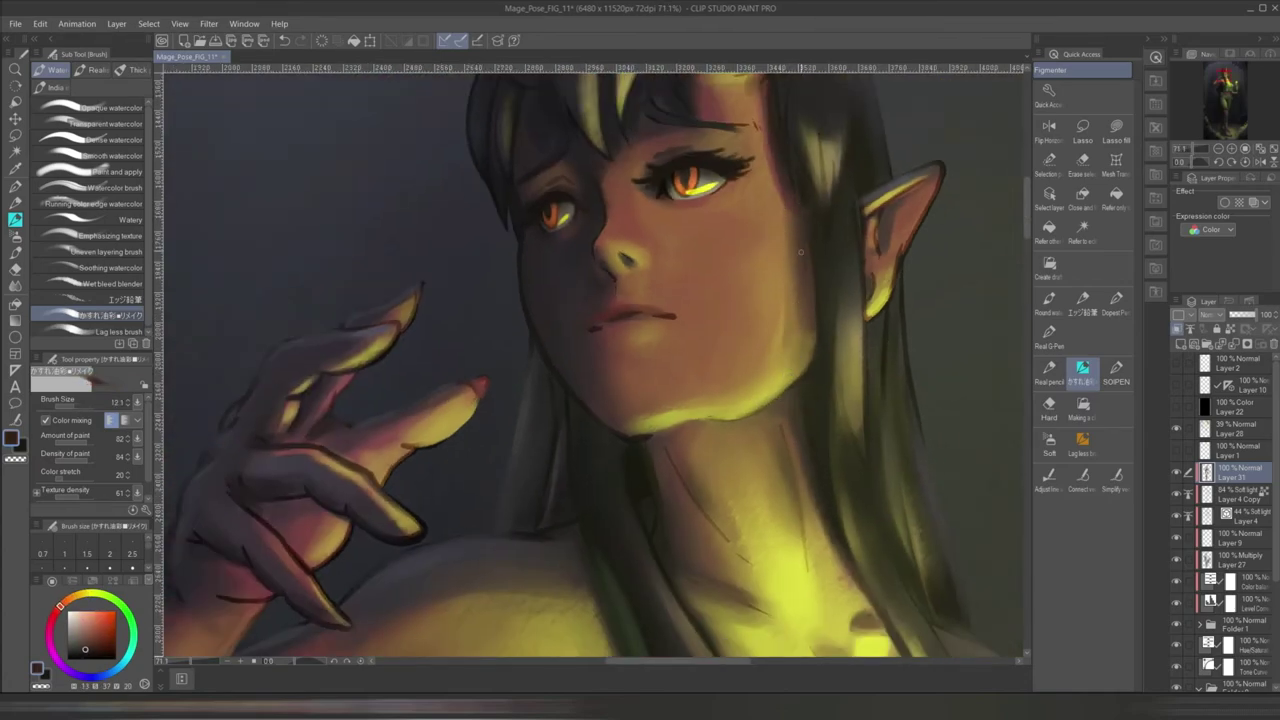
- Refine the boundary between the cheek and side hair using the SOIPEN in sampled skin and dark tones
key(p)
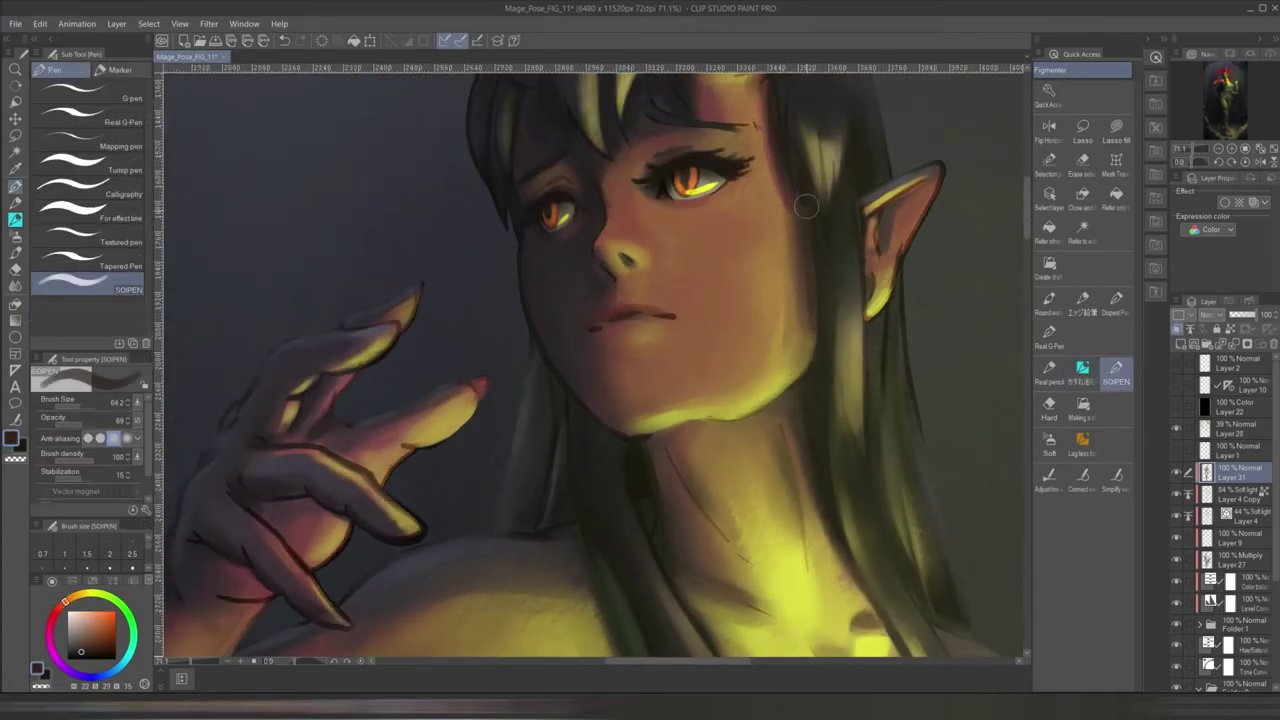
scroll(812, 255, up, 3)
alt+click(787, 496)
alt+click(781, 417)
alt+click(759, 506)
alt+click(780, 198)
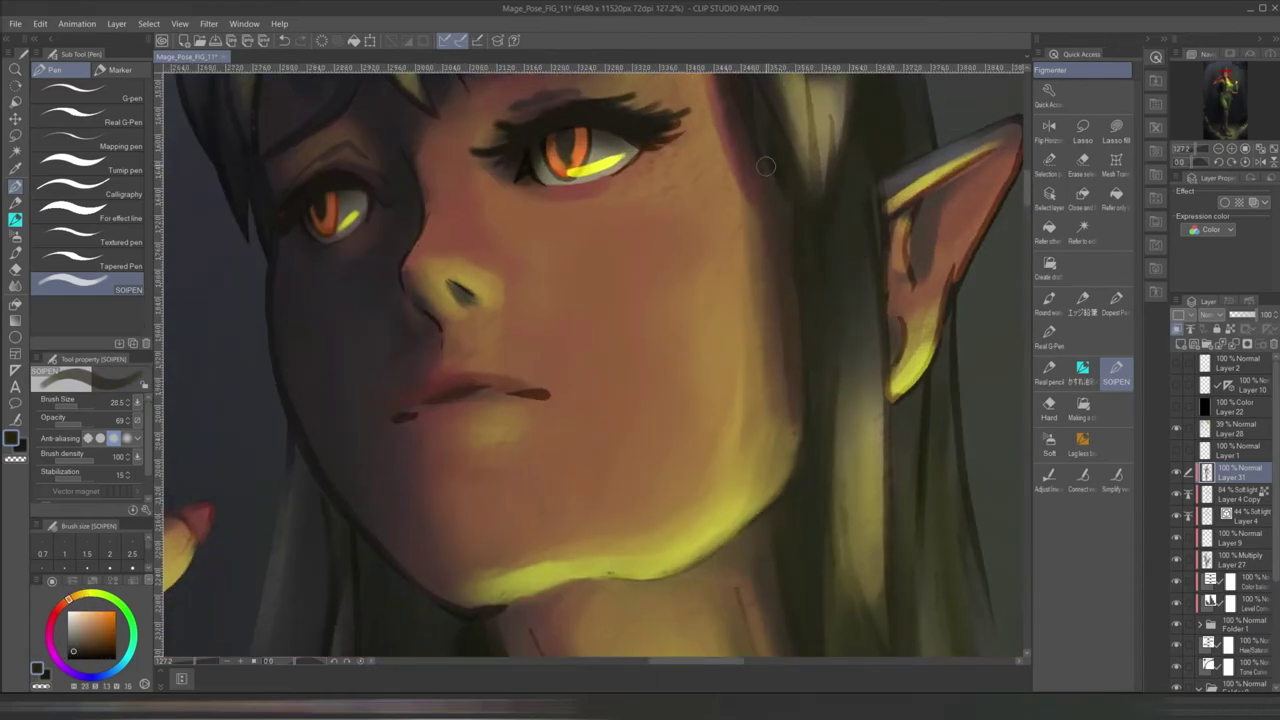
- Blend the cheek and its hair edge with the oil-style watercolor brush in sampled dark and orange-brown tones
key(b)
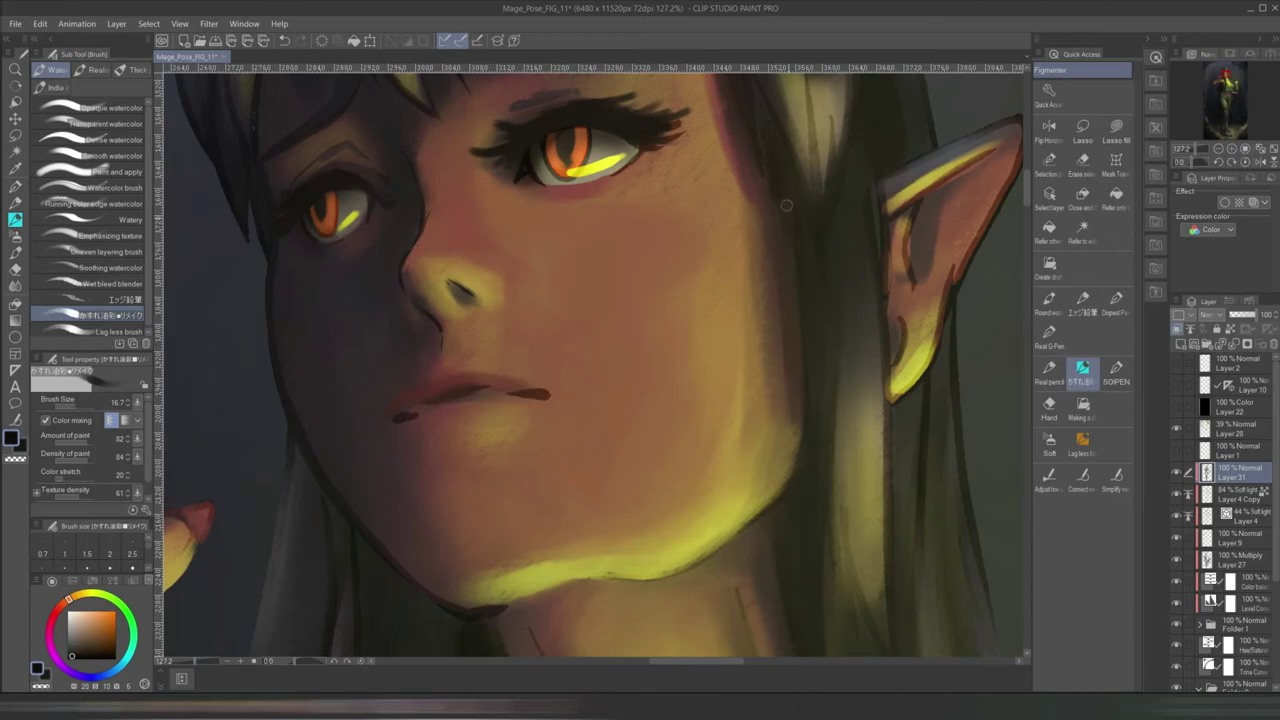
scroll(829, 363, down, 8)
scroll(768, 290, up, 4)
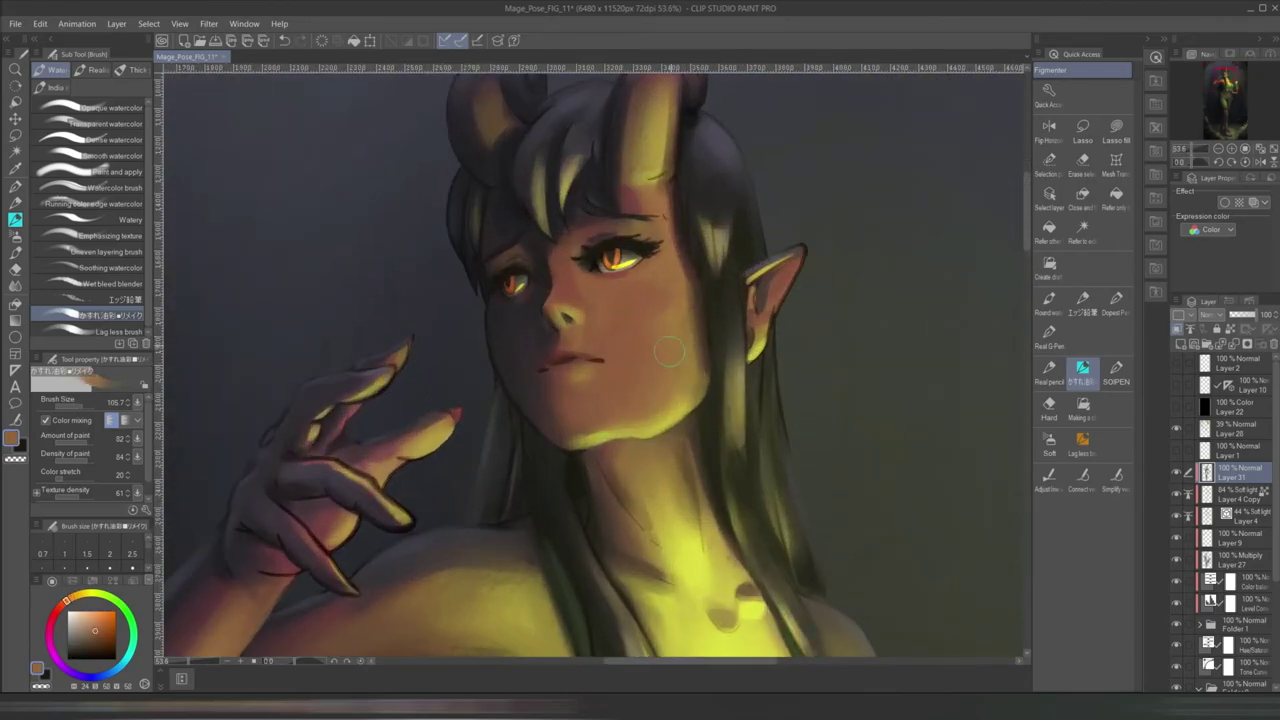
scroll(720, 365, down, 3)
drag(777, 360, 749, 392)
- Paint over the line art along the rear hair strand, shoulder top and raised fingers with dark bluish purple
scroll(749, 392, up, 8)
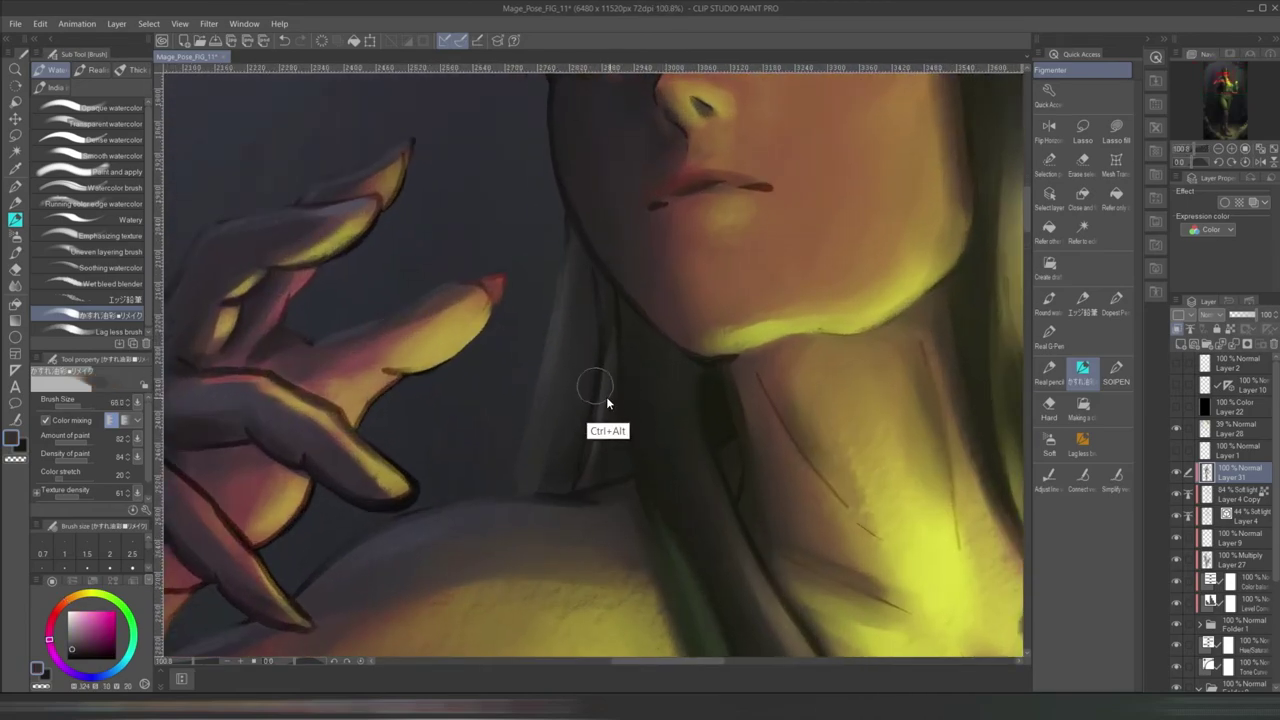
mouse_move(585, 450)
mouse_down()
mouse_move(603, 311)
mouse_move(577, 246)
mouse_move(557, 514)
mouse_move(506, 514)
mouse_up()
drag(329, 469, 529, 419)
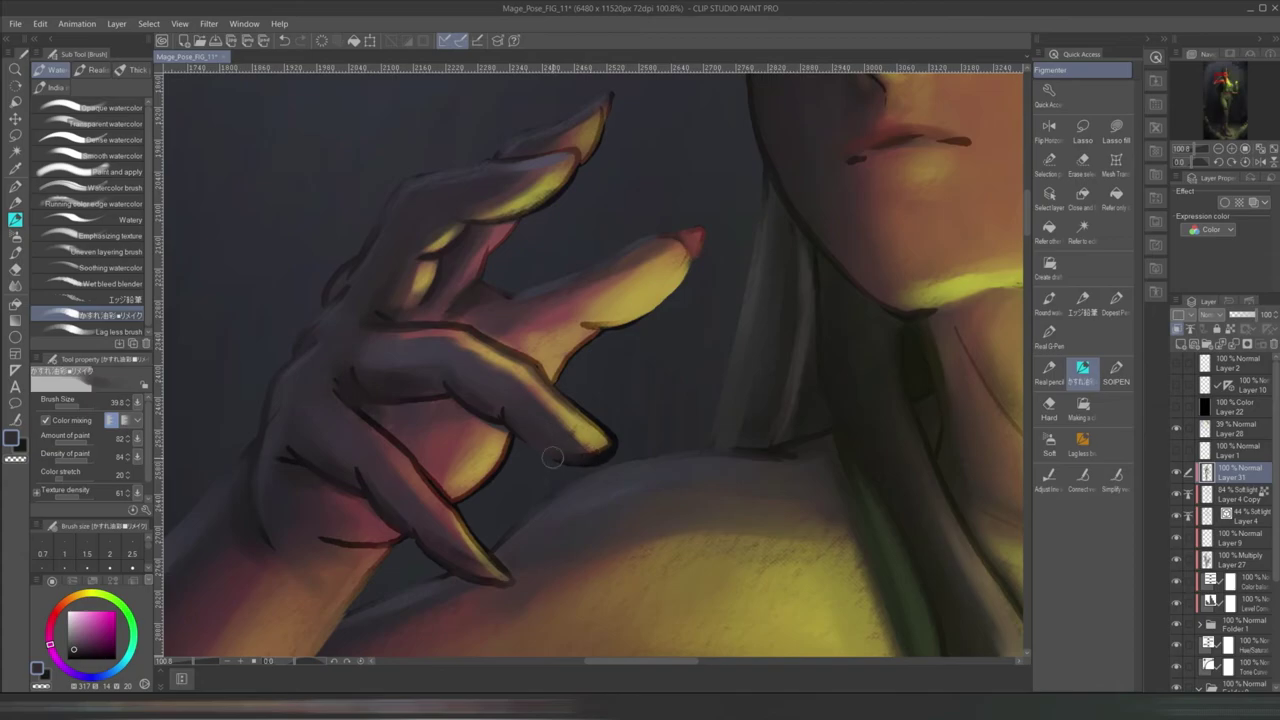
- Reduce the opacity of the Soft light layer Layer 4 Copy to 54% and reselect Layer 31
key(alt+bracketleft)
scroll(700, 534, down, 4)
scroll(880, 543, up, 2)
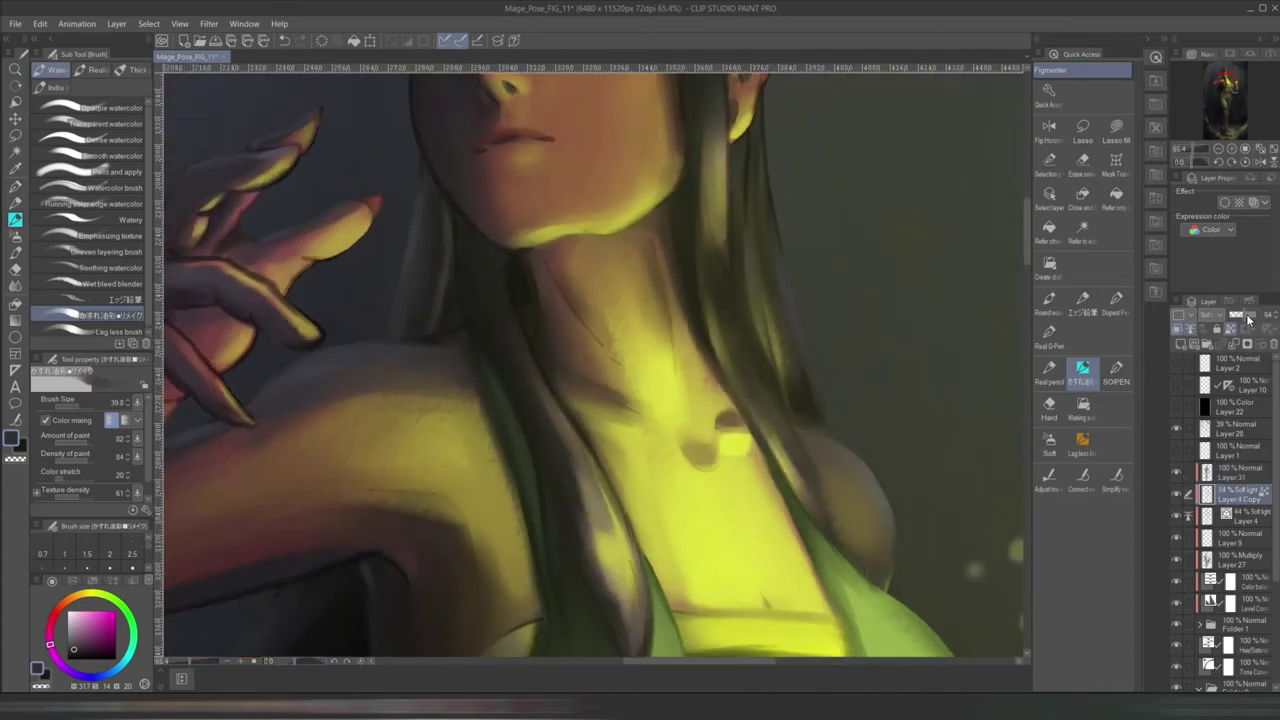
key(alt+bracketright)
- Redefine the outer hair edge below the ear with sampled dark tones and a muted blue rim stroke
scroll(689, 566, down, 3)
scroll(741, 328, up, 4)
alt+click(742, 328)
mouse_move(732, 292)
mouse_down()
mouse_move(746, 445)
mouse_move(743, 374)
mouse_up()
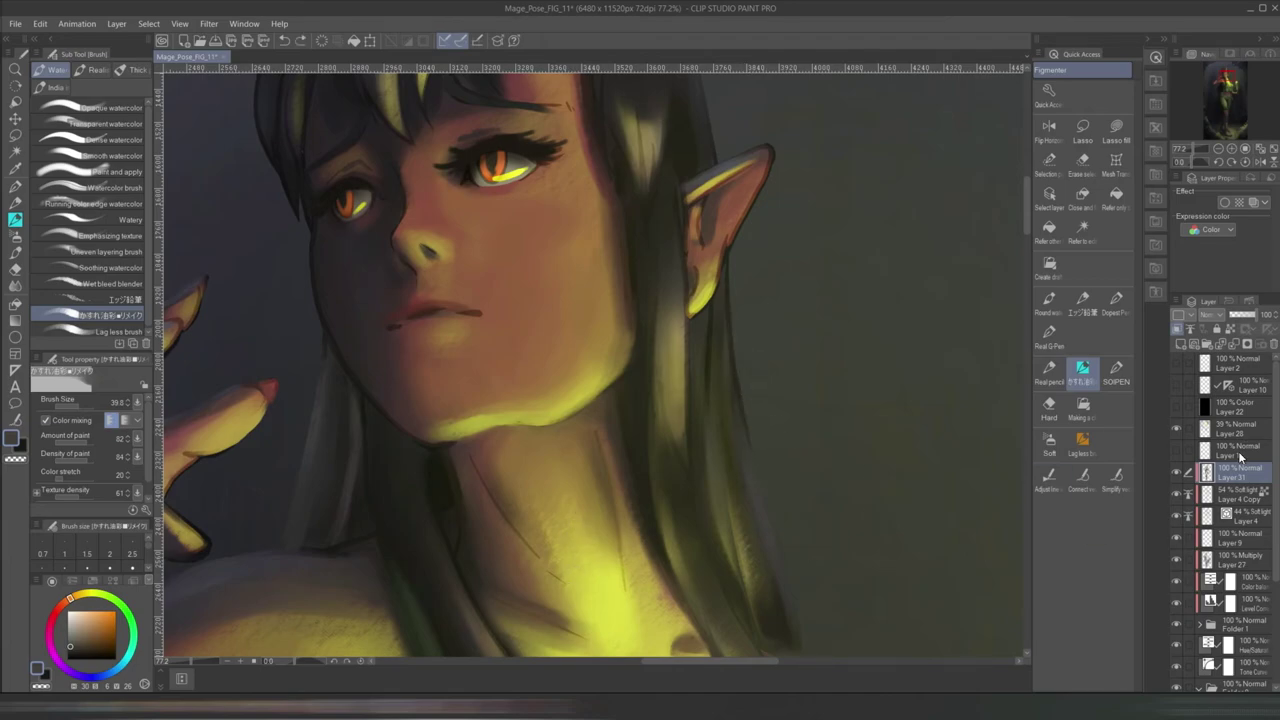
alt+click(720, 428)
click(83, 606)
alt+click(760, 330)
drag(731, 270, 742, 444)
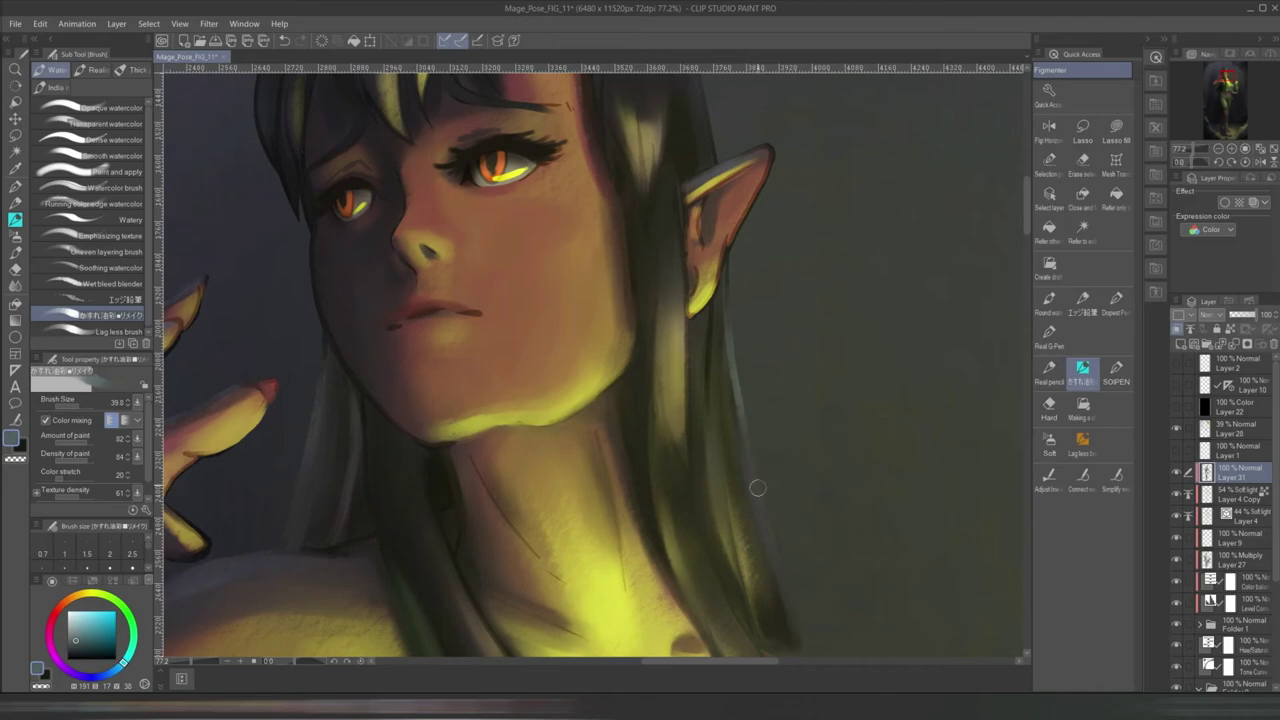
- Clean up the earlobe outline and the hair directly beneath it with sampled near-black and dark tones
alt+click(163, 648)
alt+click(701, 316)
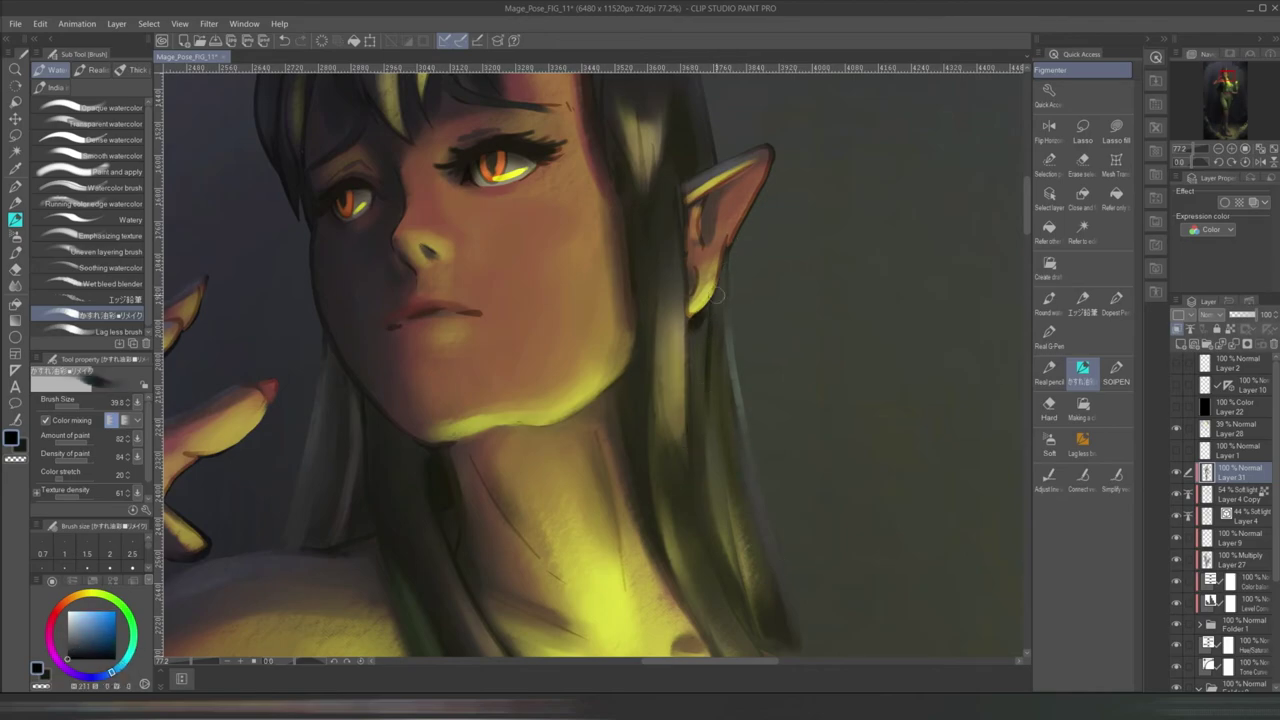
alt+click(695, 332)
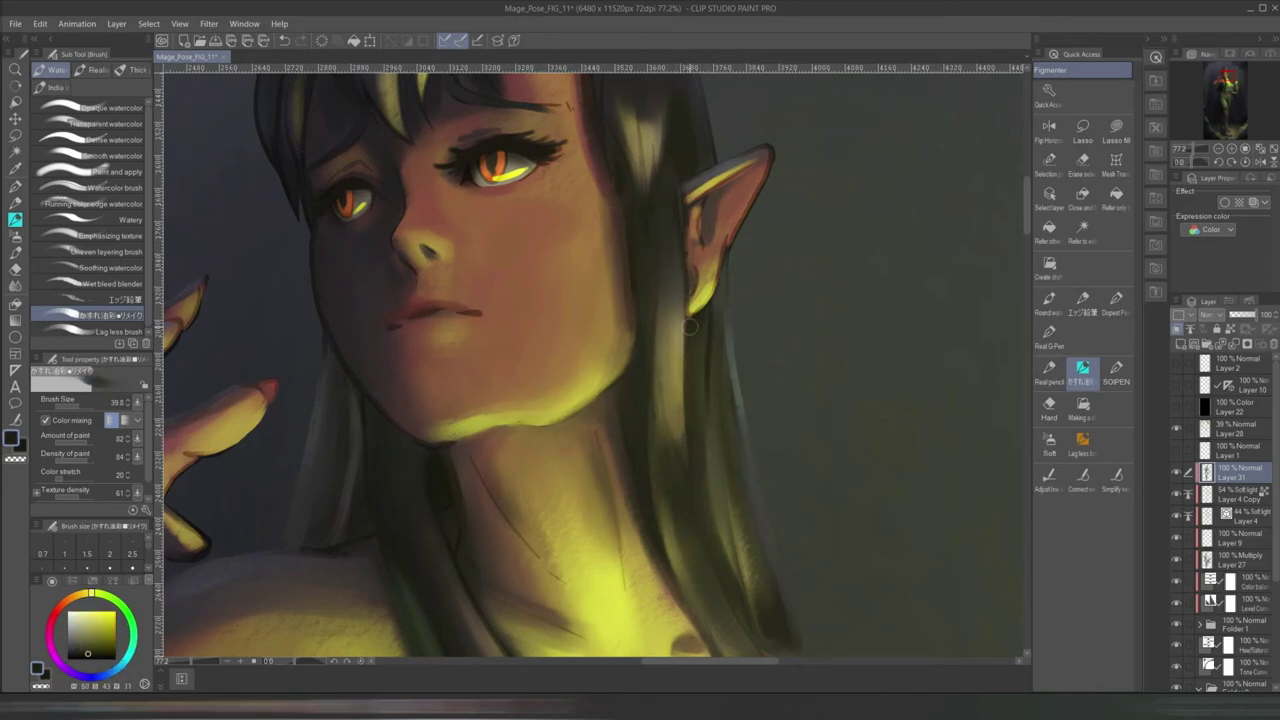
alt+click(783, 241)
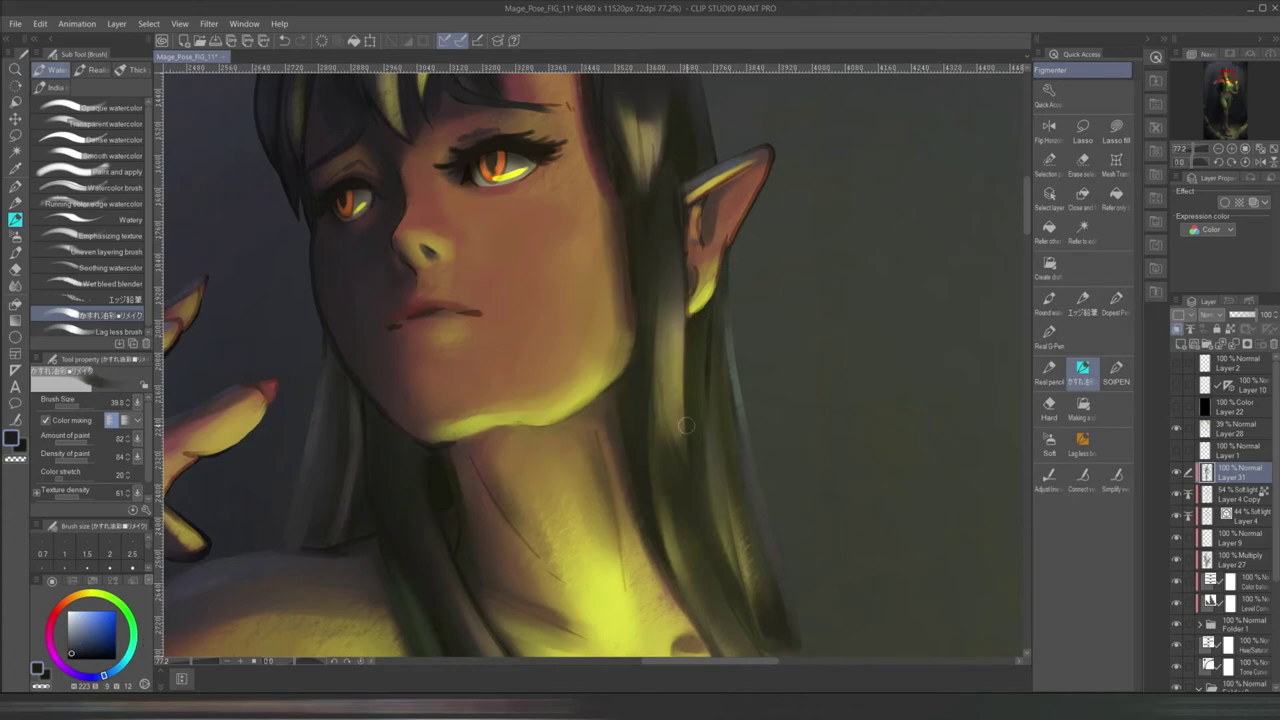
- Darken and smooth the hair between the ear, cheek and horn base with near-black blue on Layer 31
scroll(697, 367, up, 3)
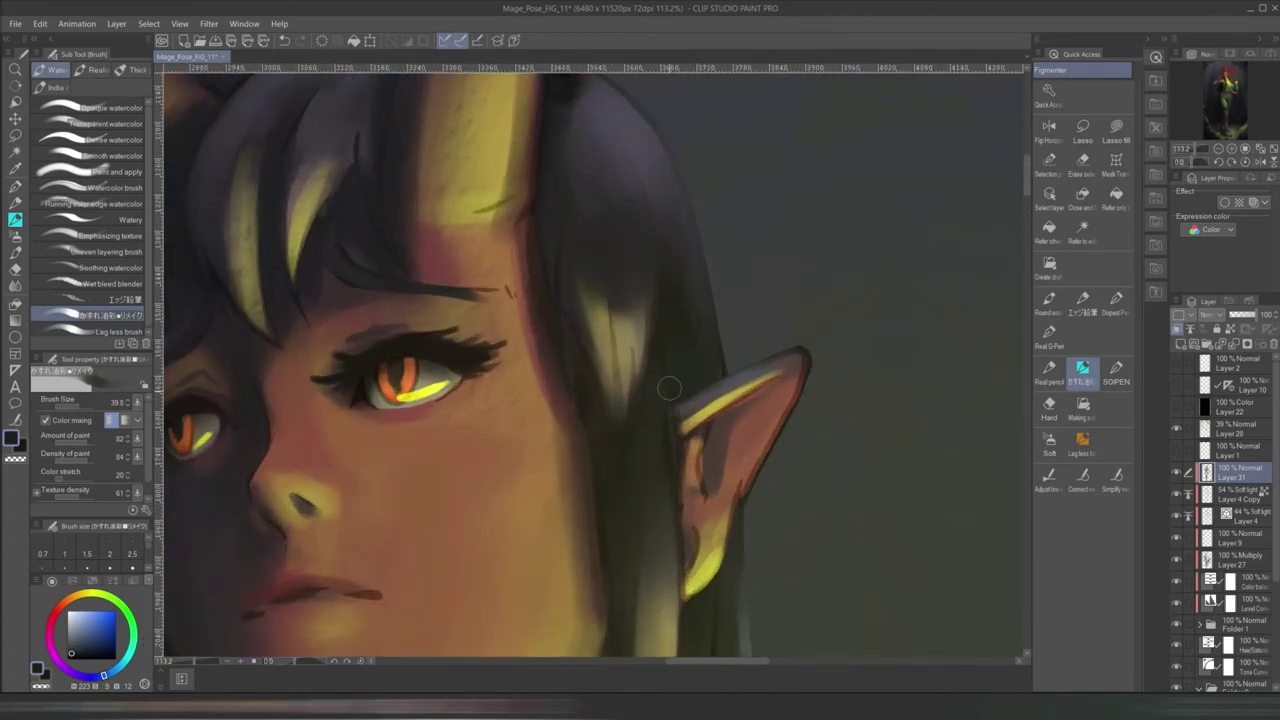
drag(671, 351, 564, 318)
scroll(634, 491, down, 3)
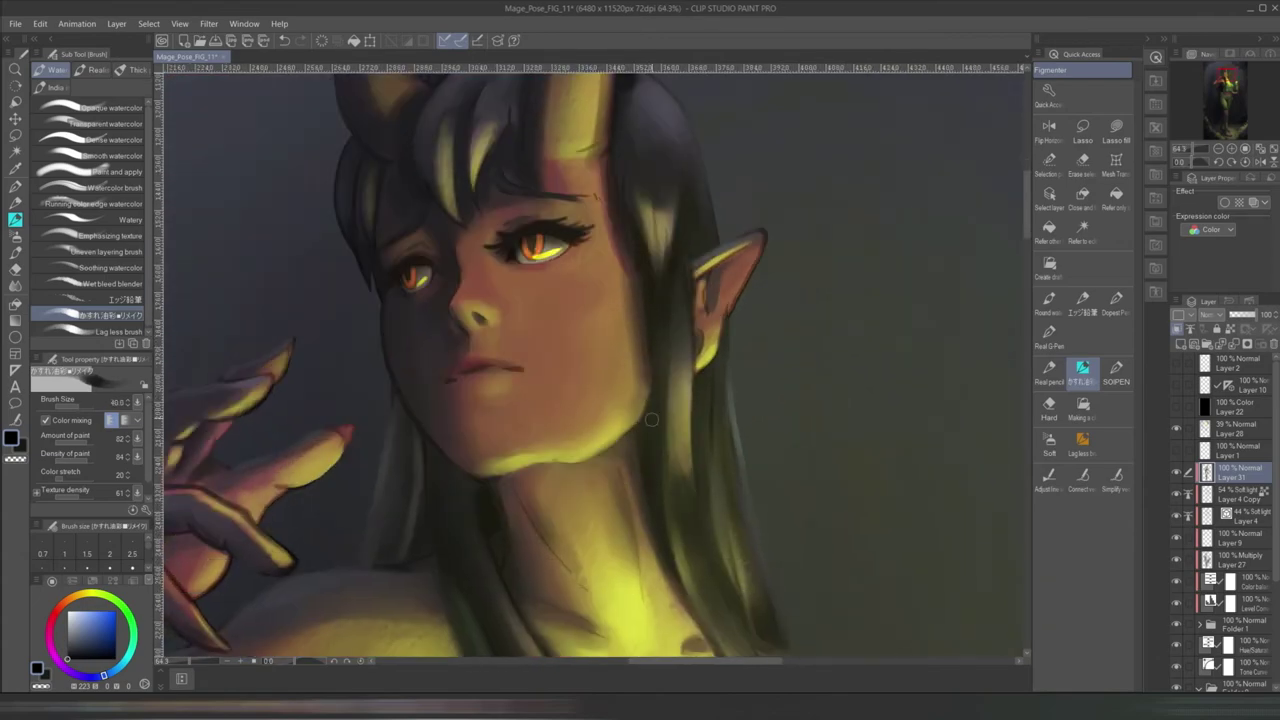
scroll(706, 370, up, 1)
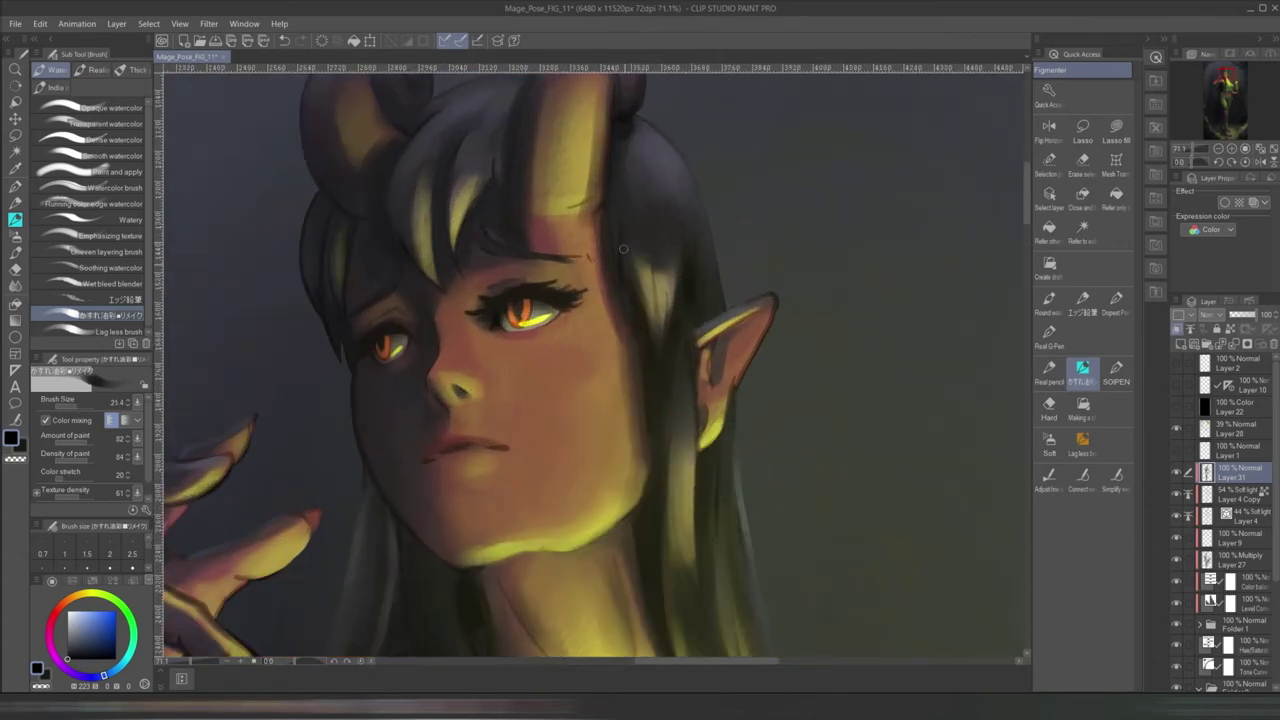
scroll(700, 380, down, 5)
scroll(786, 400, up, 5)
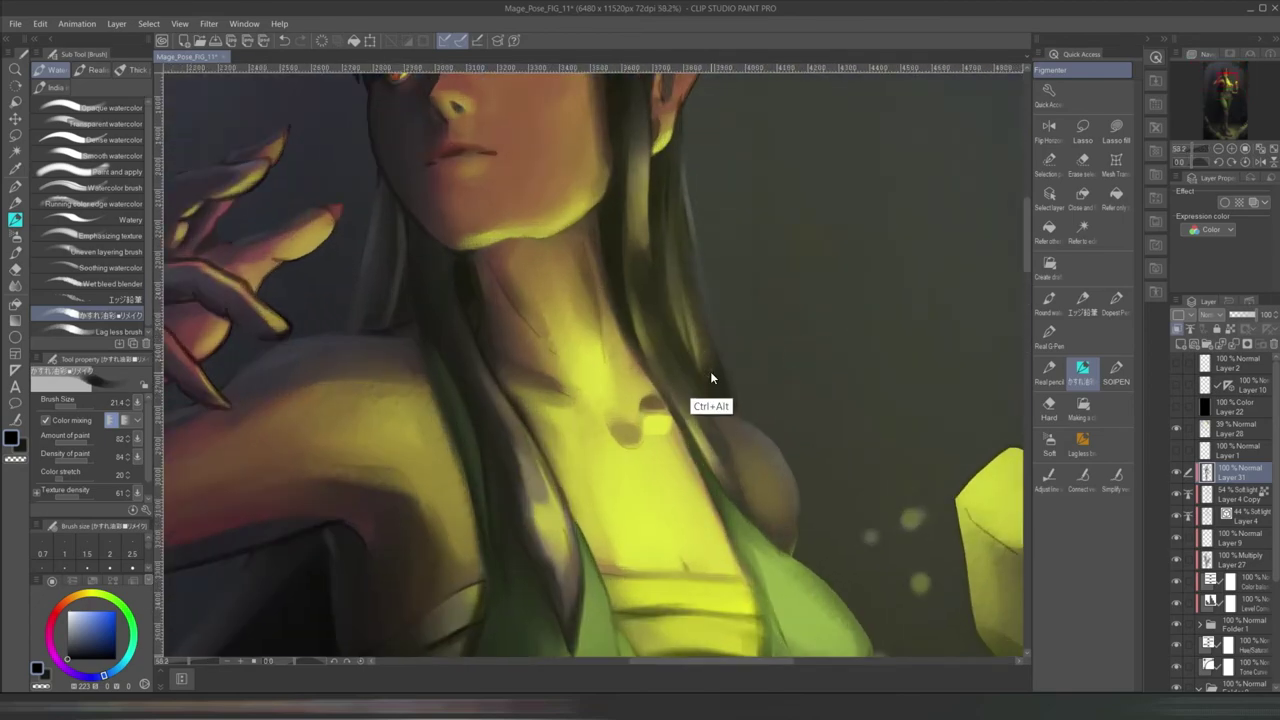
- Extend the long hair strand down to the shoulder with near-black paint and sample a muted blue for its outer edge
drag(711, 378, 727, 400)
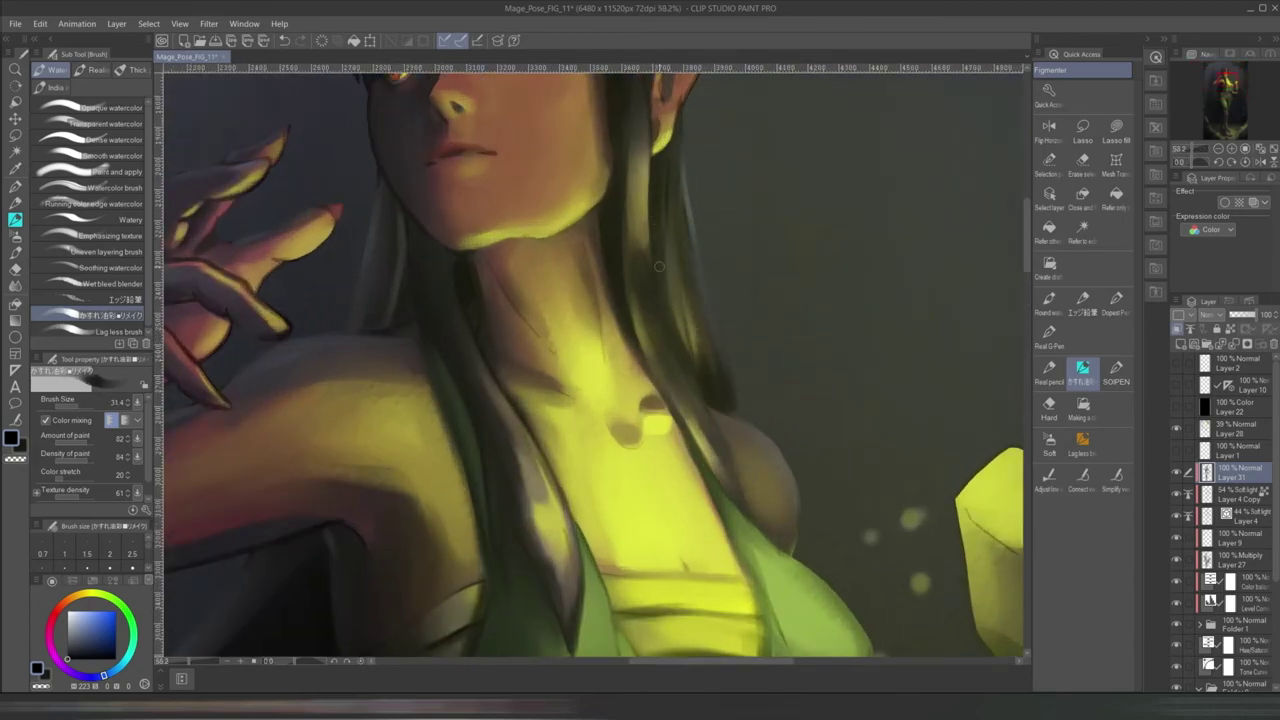
alt+click(737, 424)
click(82, 628)
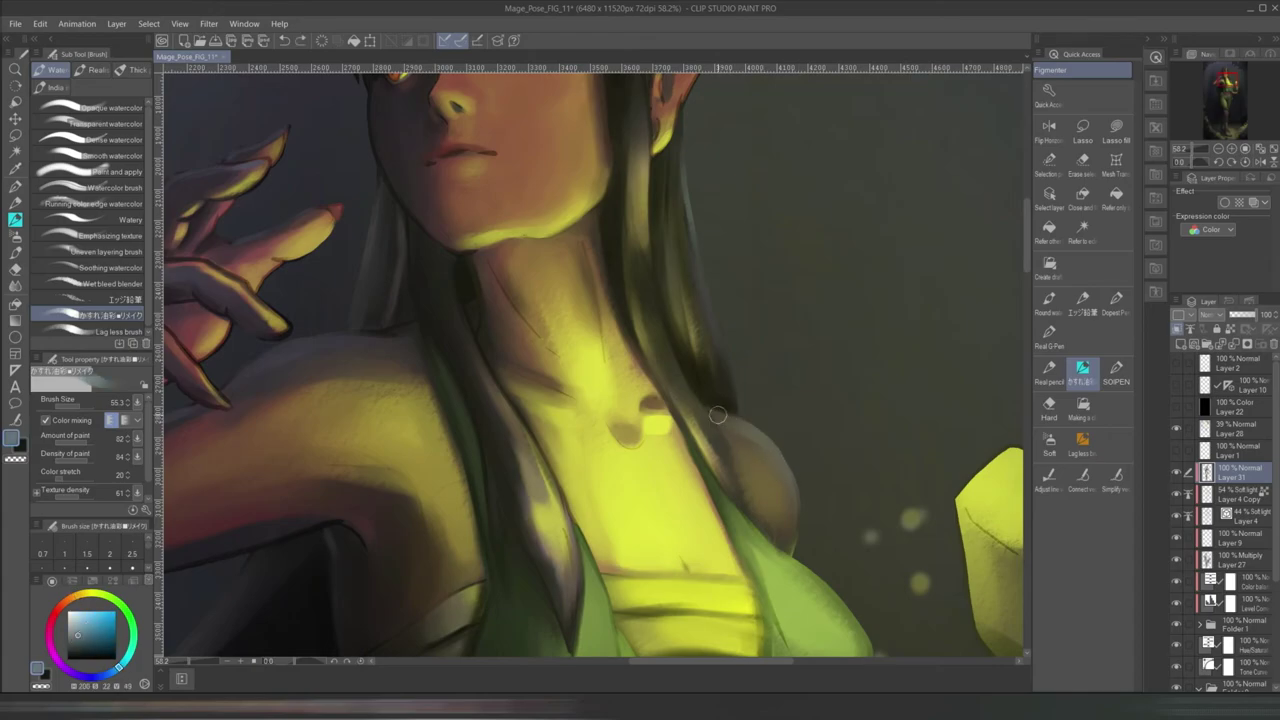
- Hide the 44% Soft light layer Layer 4, reselect Layer 4 Copy and check the lighting across the whole figure
scroll(800, 370, down, 5)
scroll(805, 424, down, 2)
scroll(808, 420, up, 1)
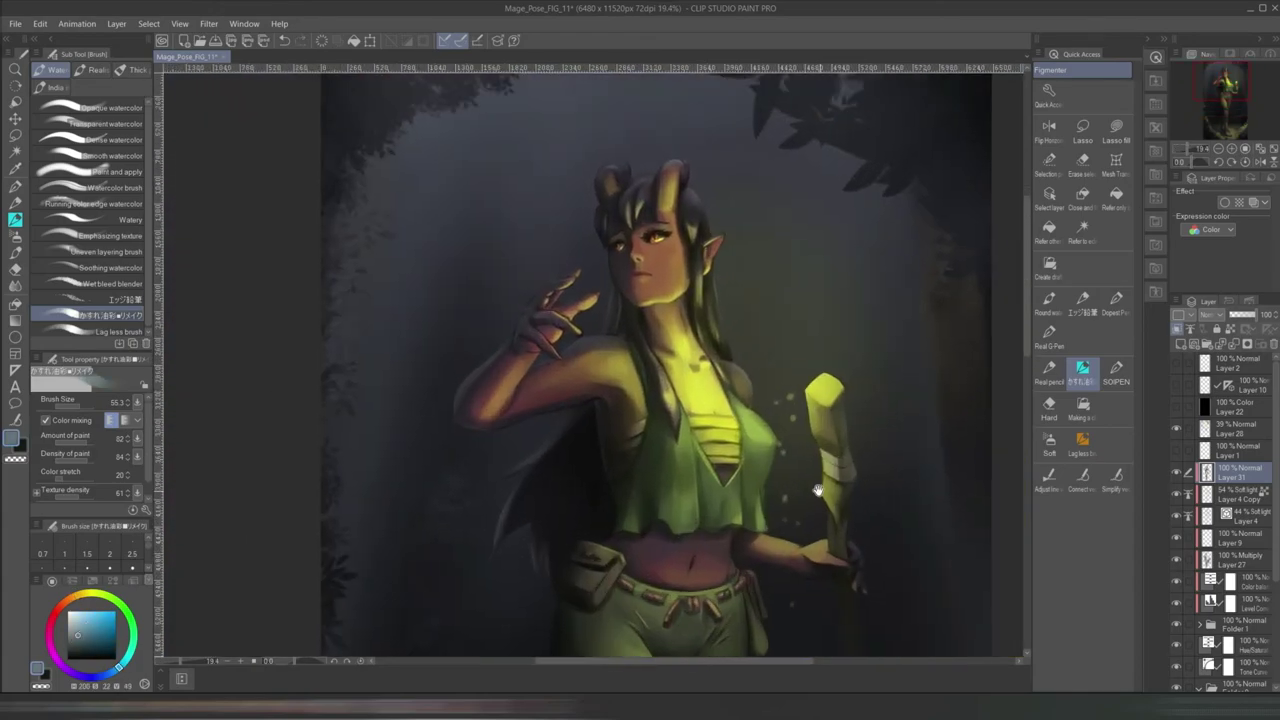
scroll(677, 349, up, 3)
key(alt+bracketleft)
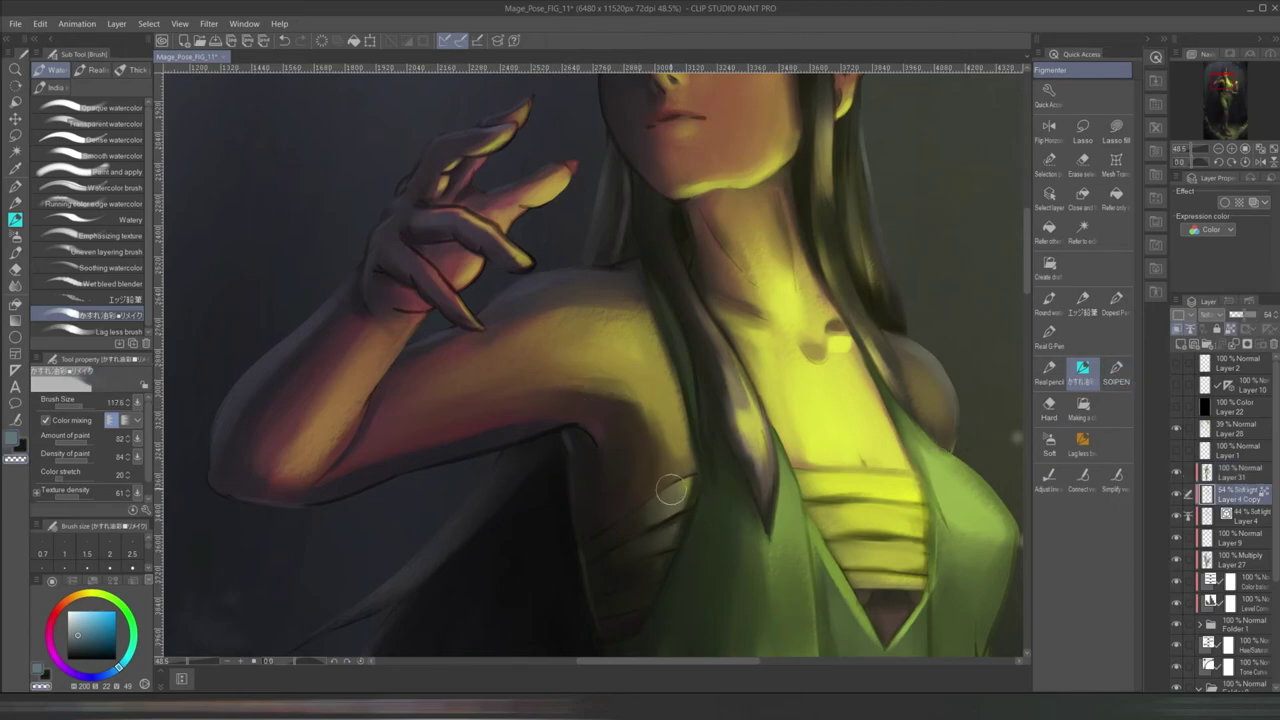
click(1245, 514)
click(1240, 494)
scroll(608, 388, down, 3)
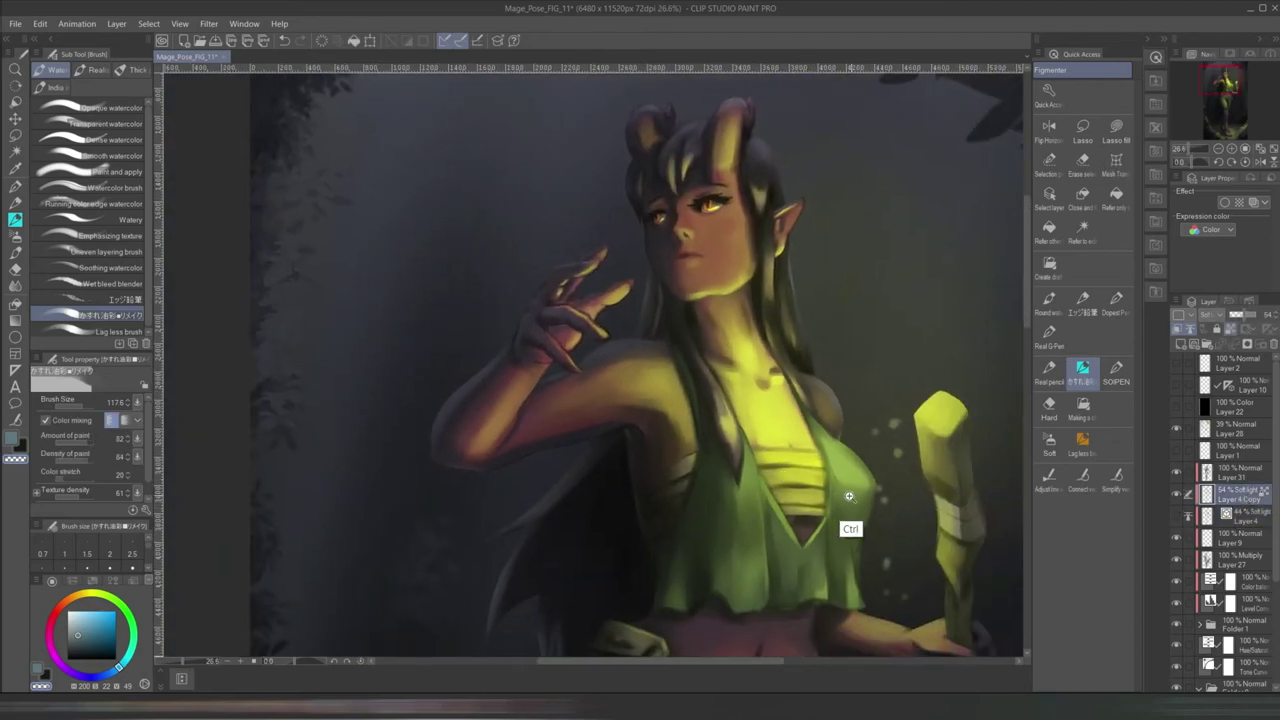
drag(870, 568, 910, 568)
scroll(910, 568, down, 2)
drag(813, 476, 809, 530)
scroll(753, 475, down, 2)
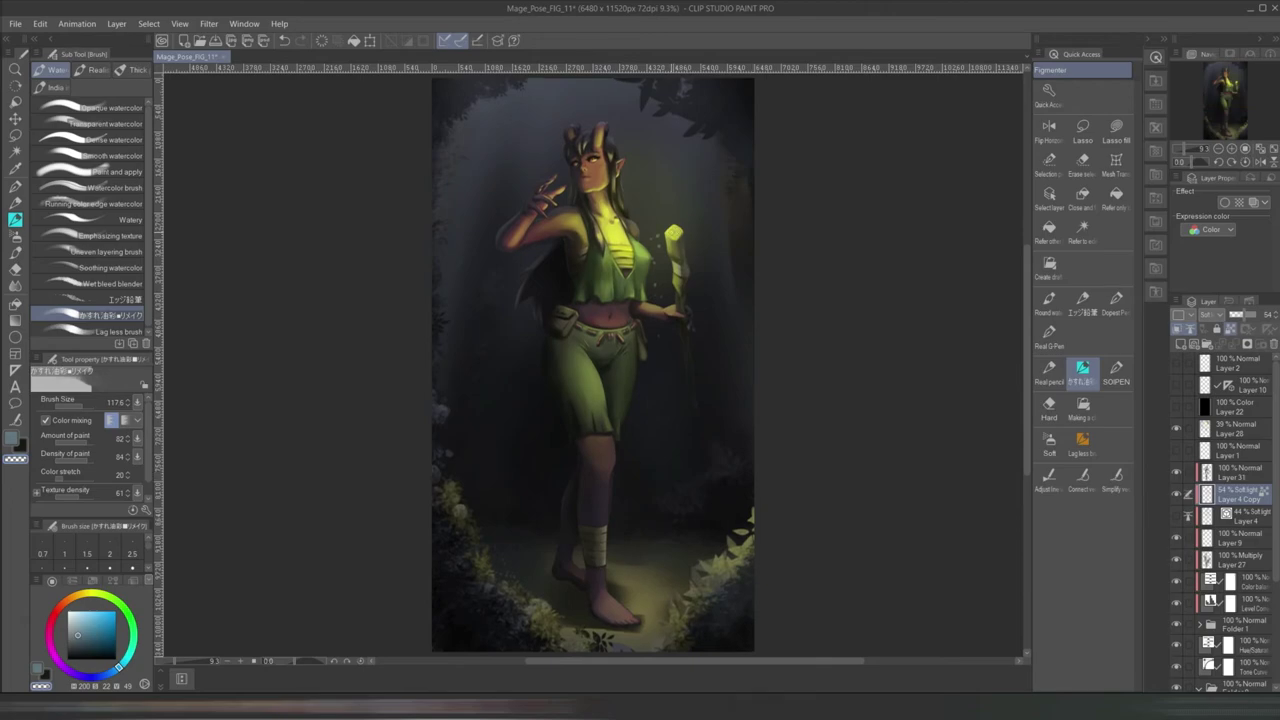
- Smooth the lit face of the horn above the forehead with sampled yellow tones on Layer 31
scroll(680, 286, up, 5)
ctrl+shift+click(580, 457)
alt+click(576, 455)
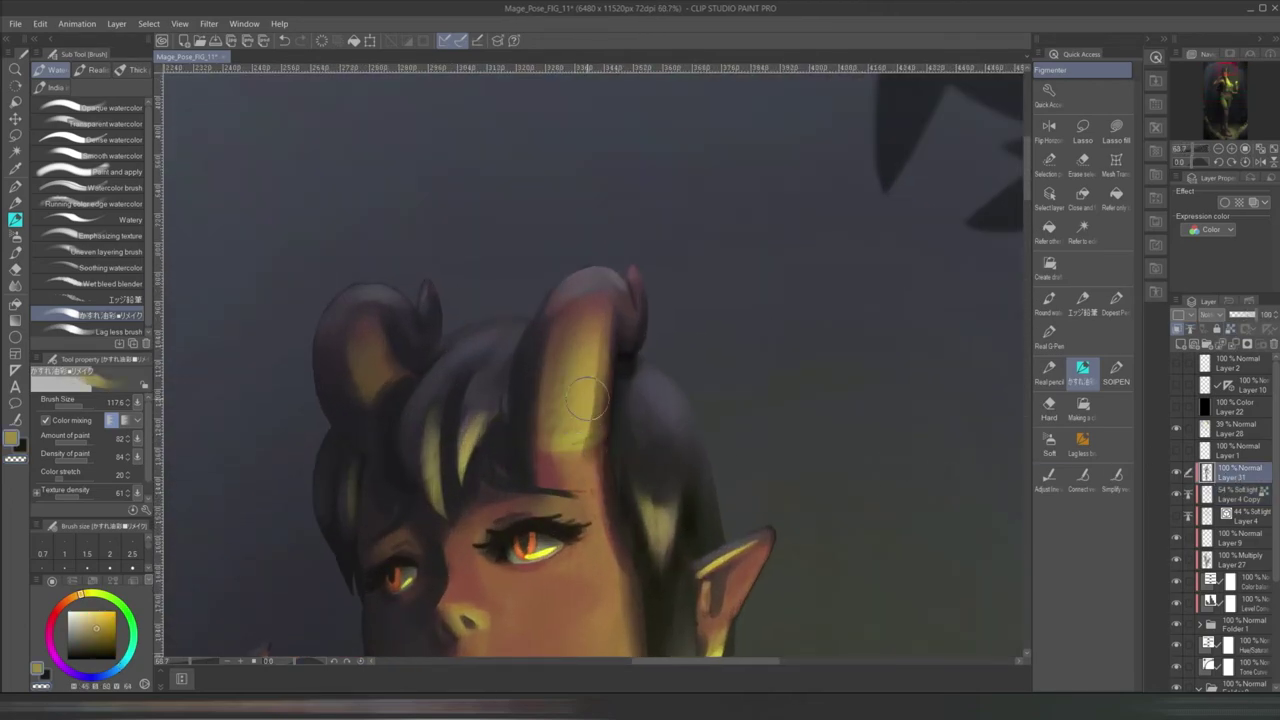
mouse_move(580, 430)
mouse_down()
mouse_move(555, 450)
mouse_move(591, 427)
mouse_move(560, 430)
mouse_move(580, 443)
mouse_move(592, 328)
mouse_move(580, 329)
mouse_move(585, 378)
mouse_move(561, 323)
mouse_up()
alt+click(565, 388)
alt+click(604, 420)
scroll(608, 429, down, 2)
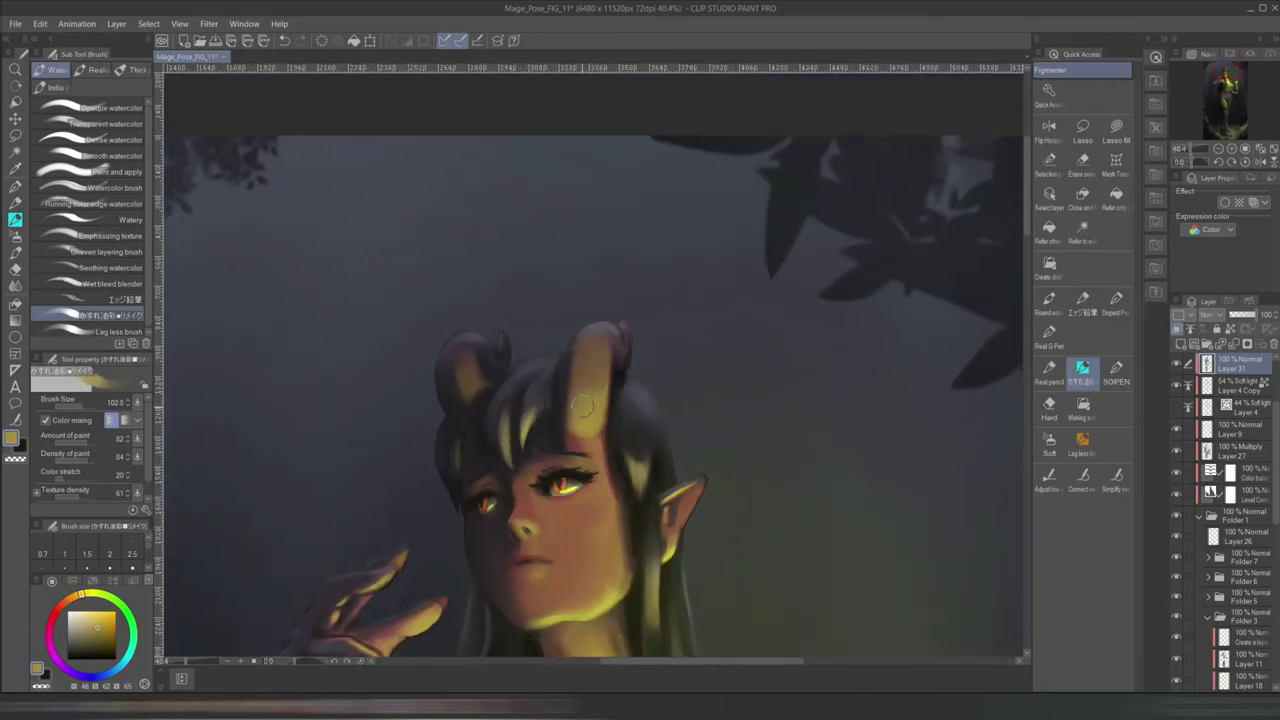
- Round off and brighten the lower end of the same horn's yellow highlight with sampled ochre and yellow
scroll(608, 424, down, 3)
scroll(620, 470, up, 4)
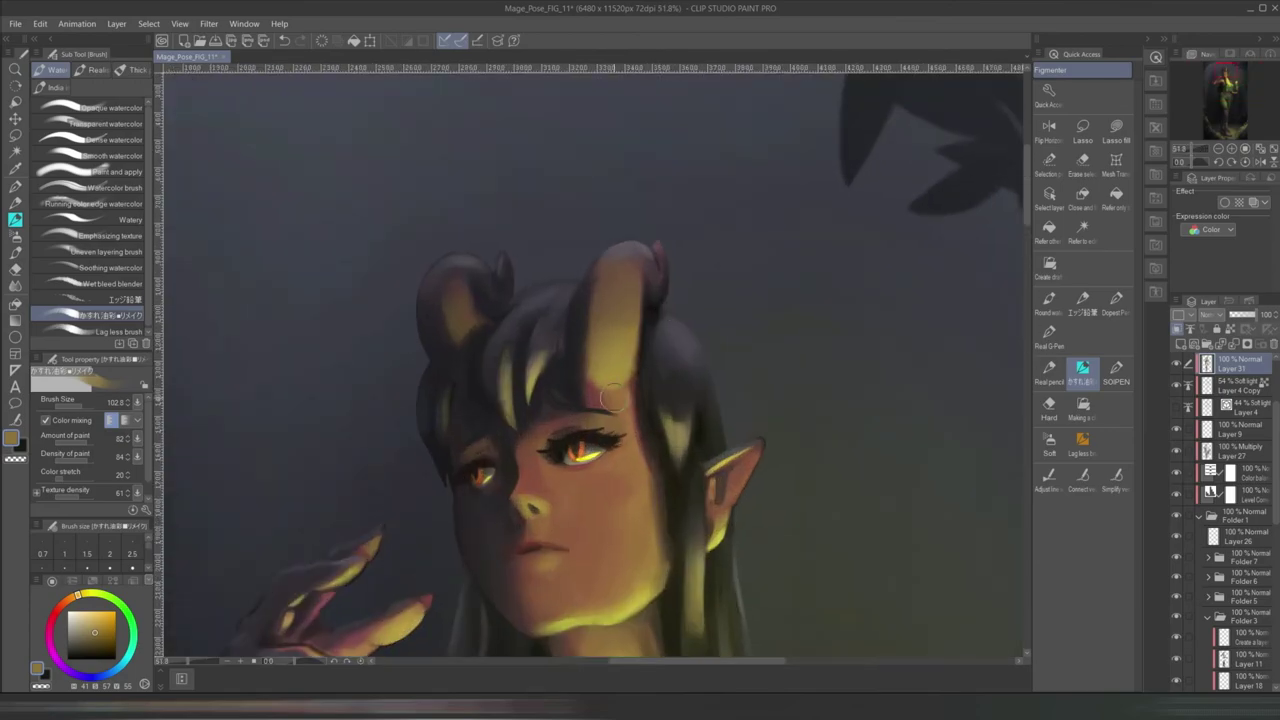
drag(622, 306, 620, 372)
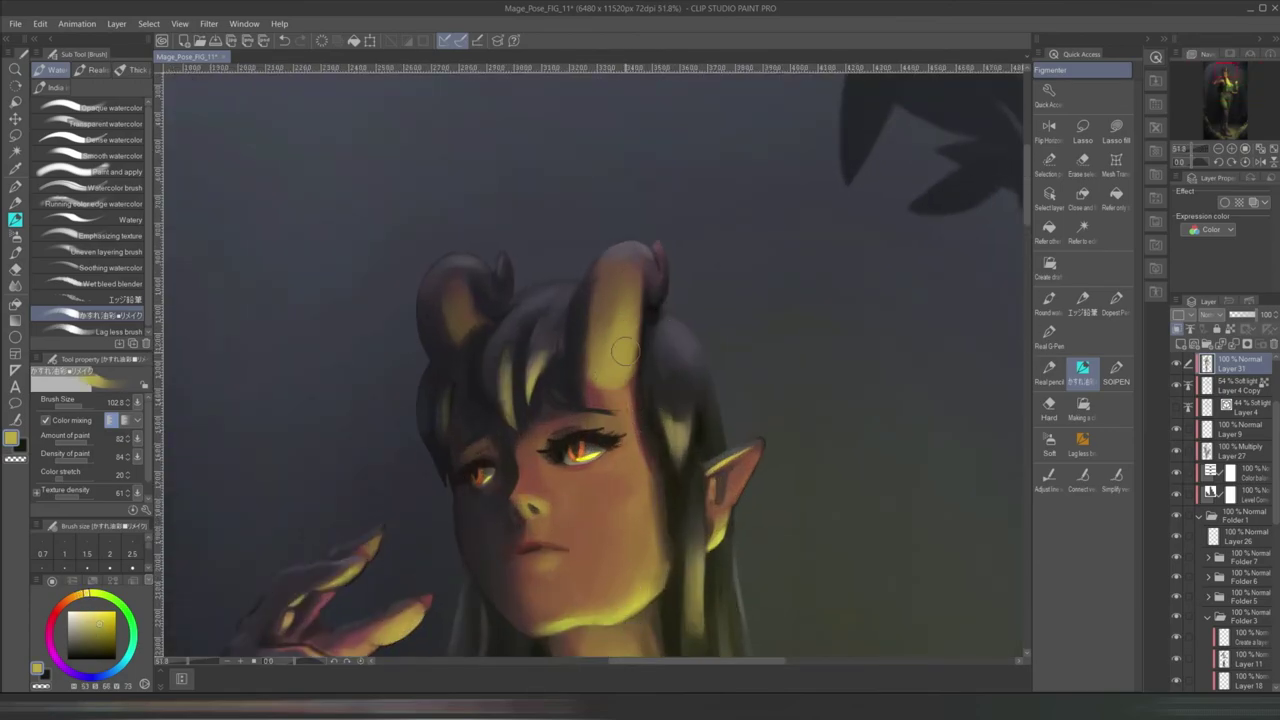
scroll(622, 336, down, 3)
- Blend the shadowed edge of the horn and its base into the hair with sampled dark reddish-brown tones
scroll(600, 250, up, 5)
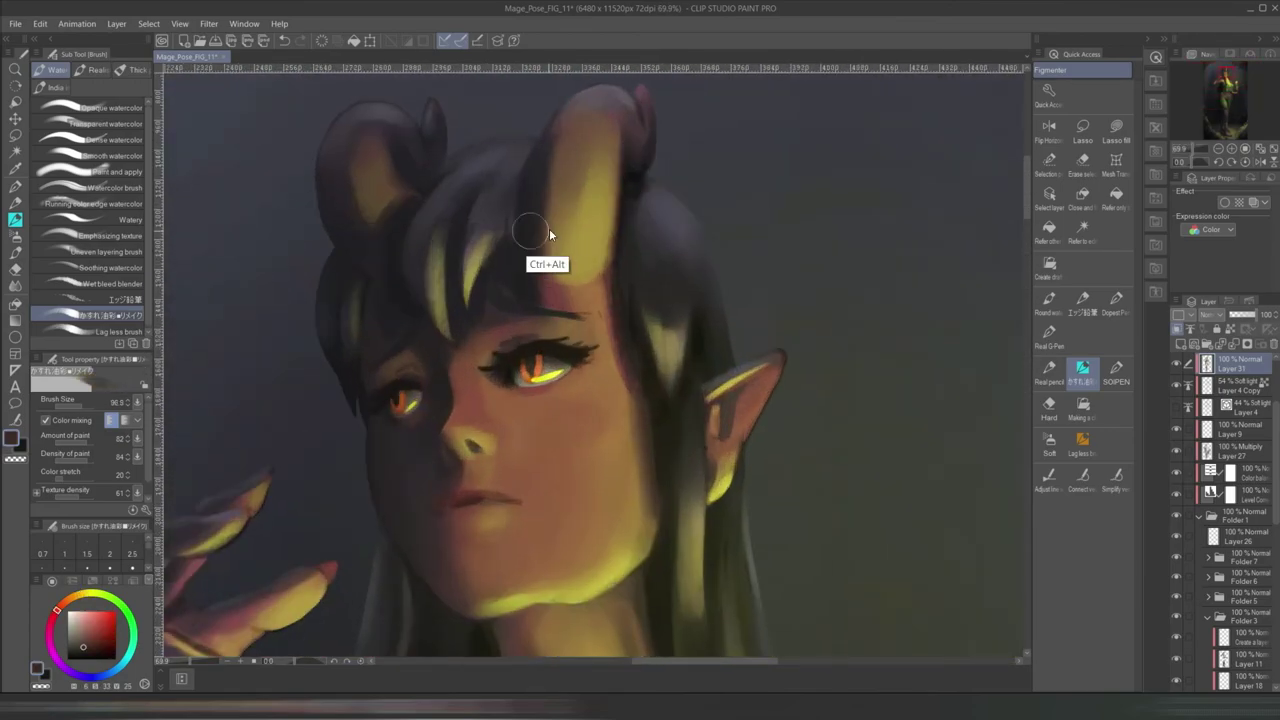
alt+click(554, 137)
alt+click(551, 222)
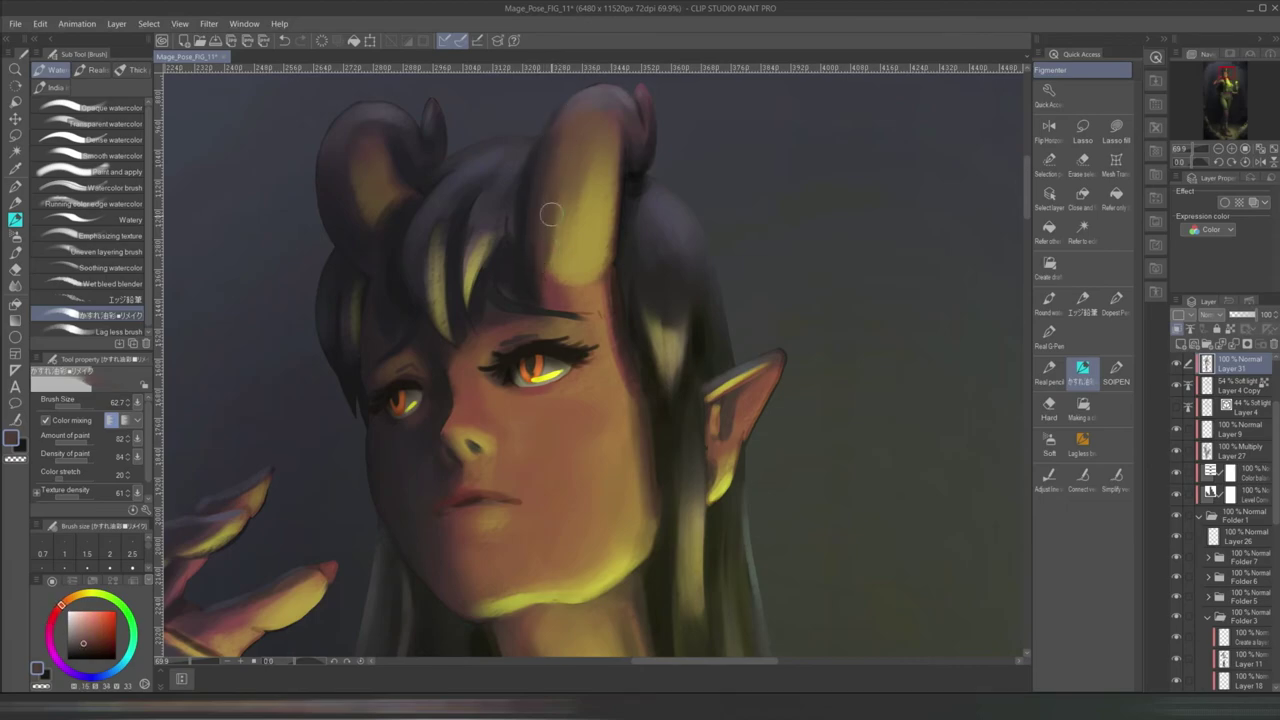
alt+click(538, 296)
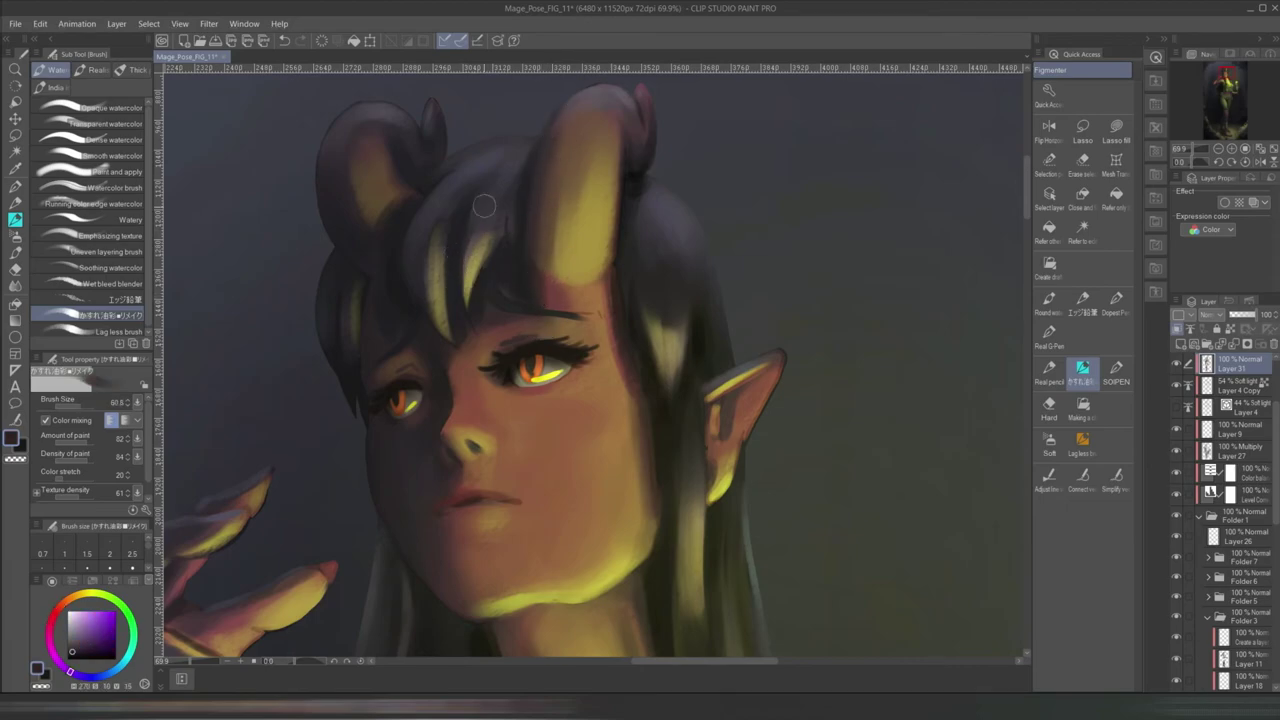
- Darken the bangs between the two horns with sampled near-black tones and check them against the full illustration
drag(436, 240, 428, 292)
alt+click(428, 228)
scroll(437, 180, down, 6)
drag(670, 390, 651, 424)
scroll(651, 424, down, 3)
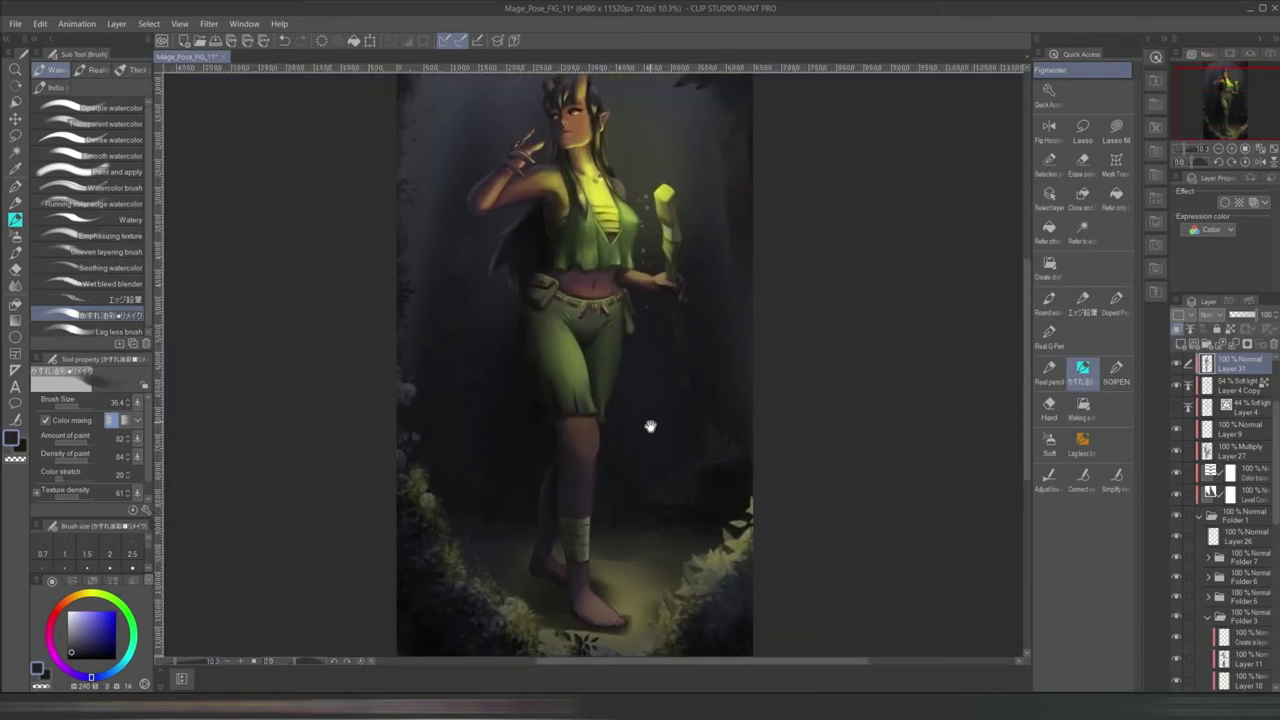
scroll(620, 252, up, 5)
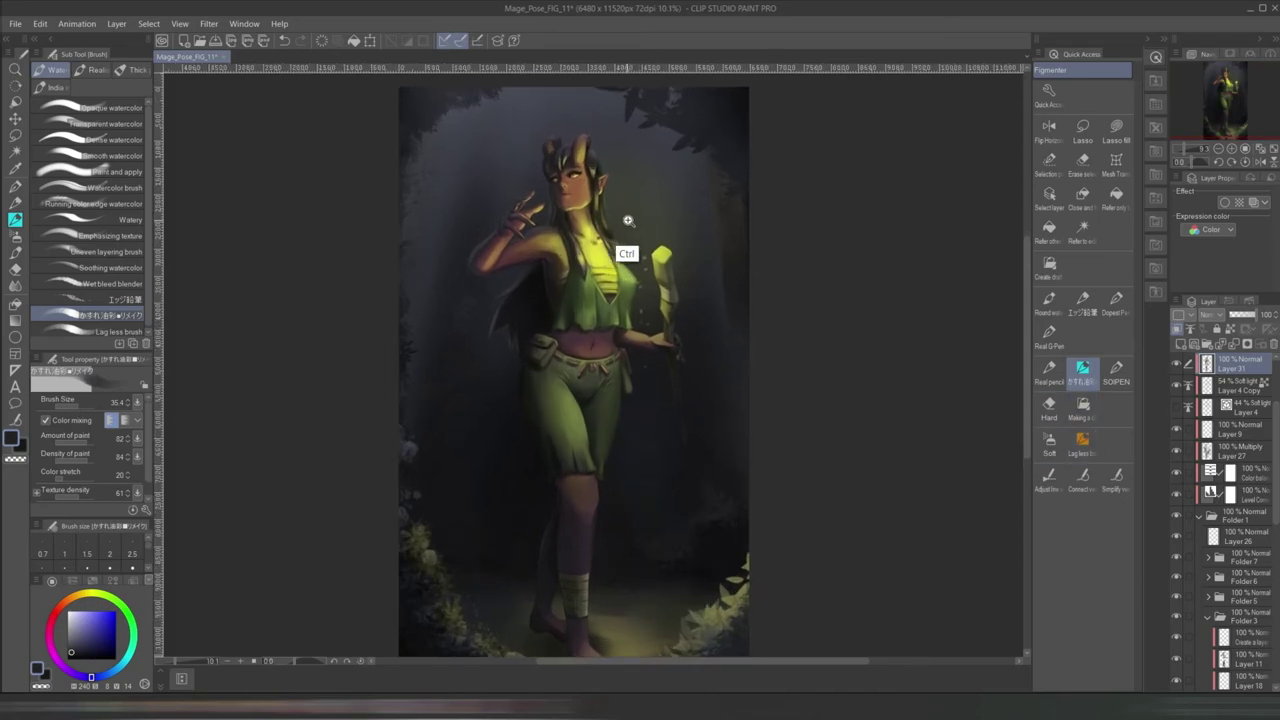
- Draw a solid yellow circle over the upper body on Layer 32 and a smaller Dashed line circle inside it
drag(430, 186, 728, 485)
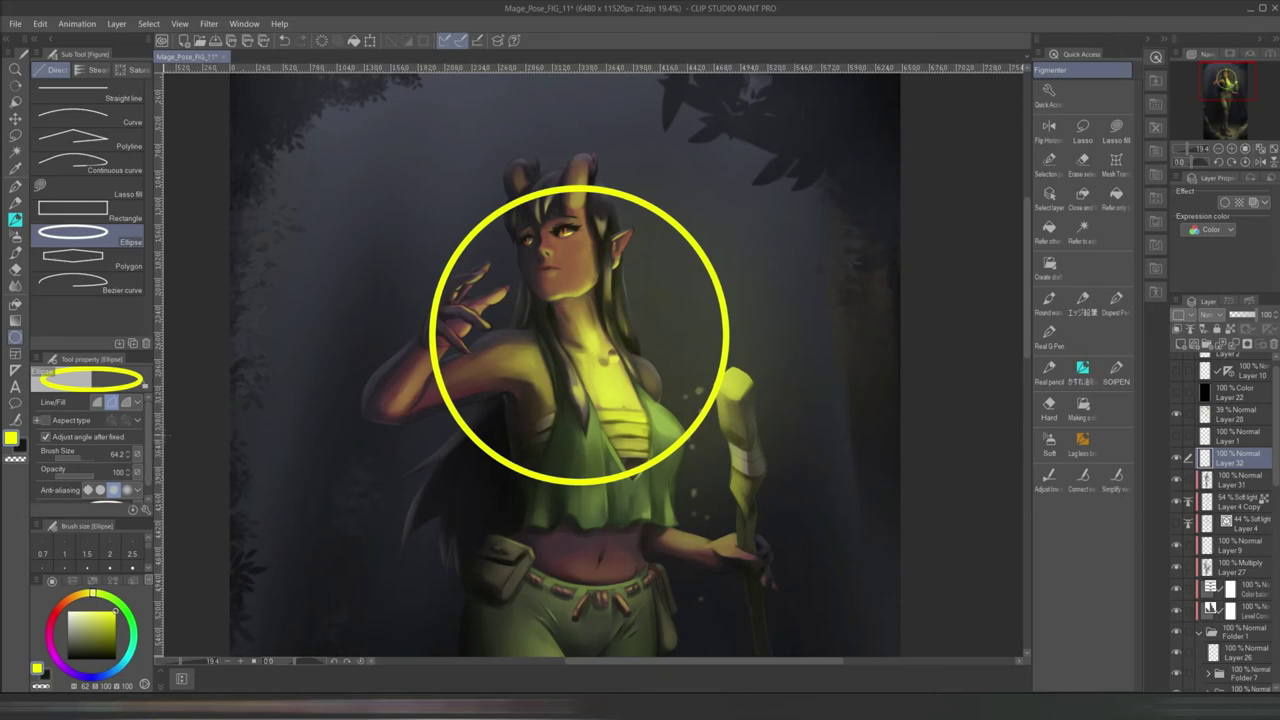
drag(152, 427, 214, 434)
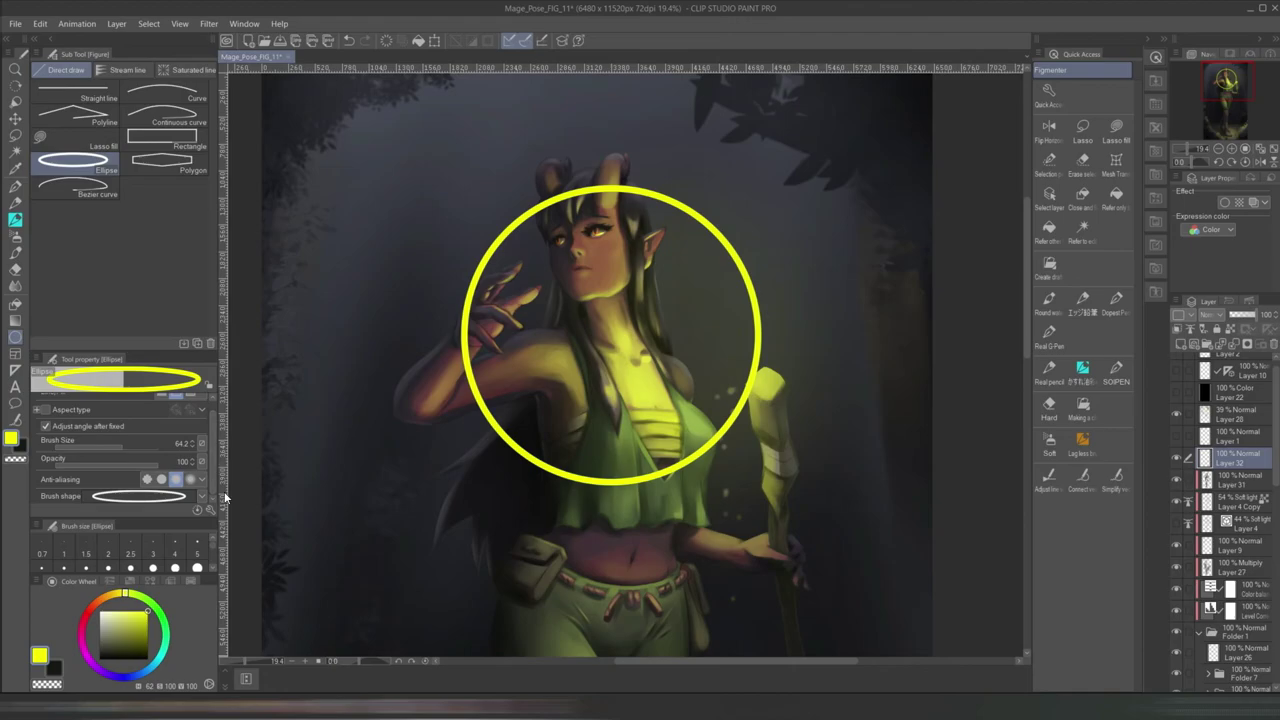
click(202, 496)
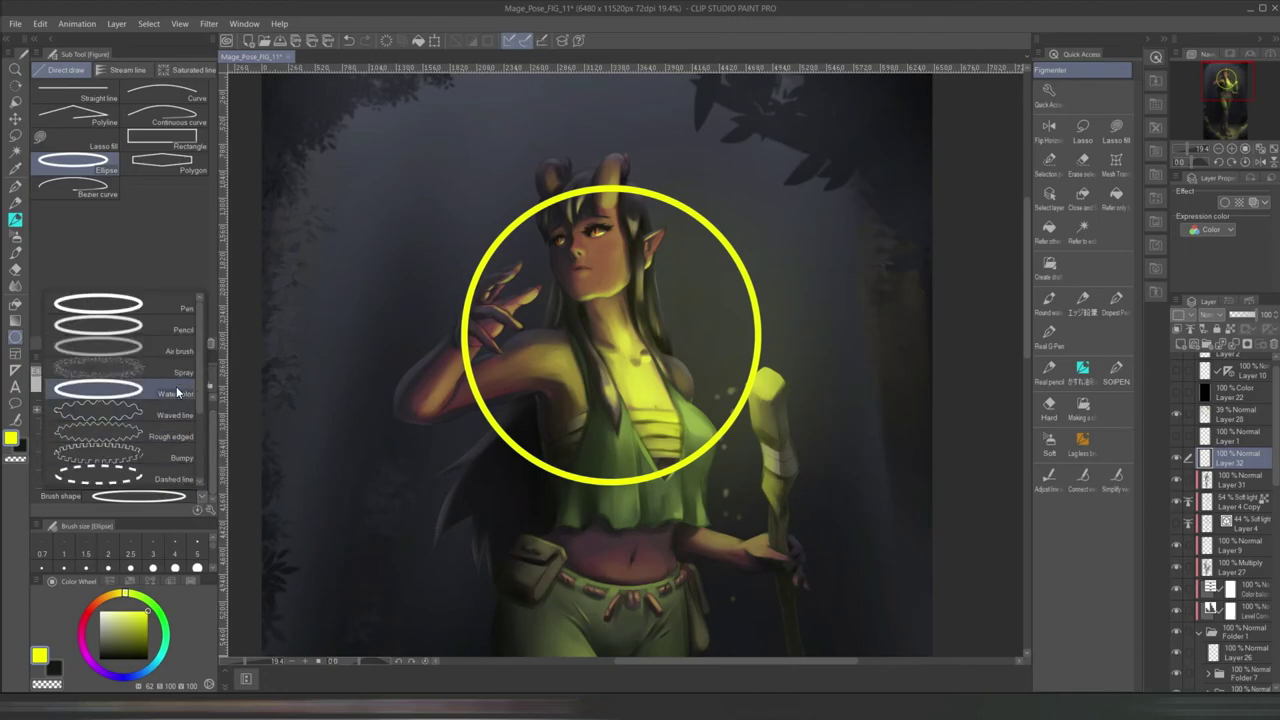
scroll(193, 415, down, 3)
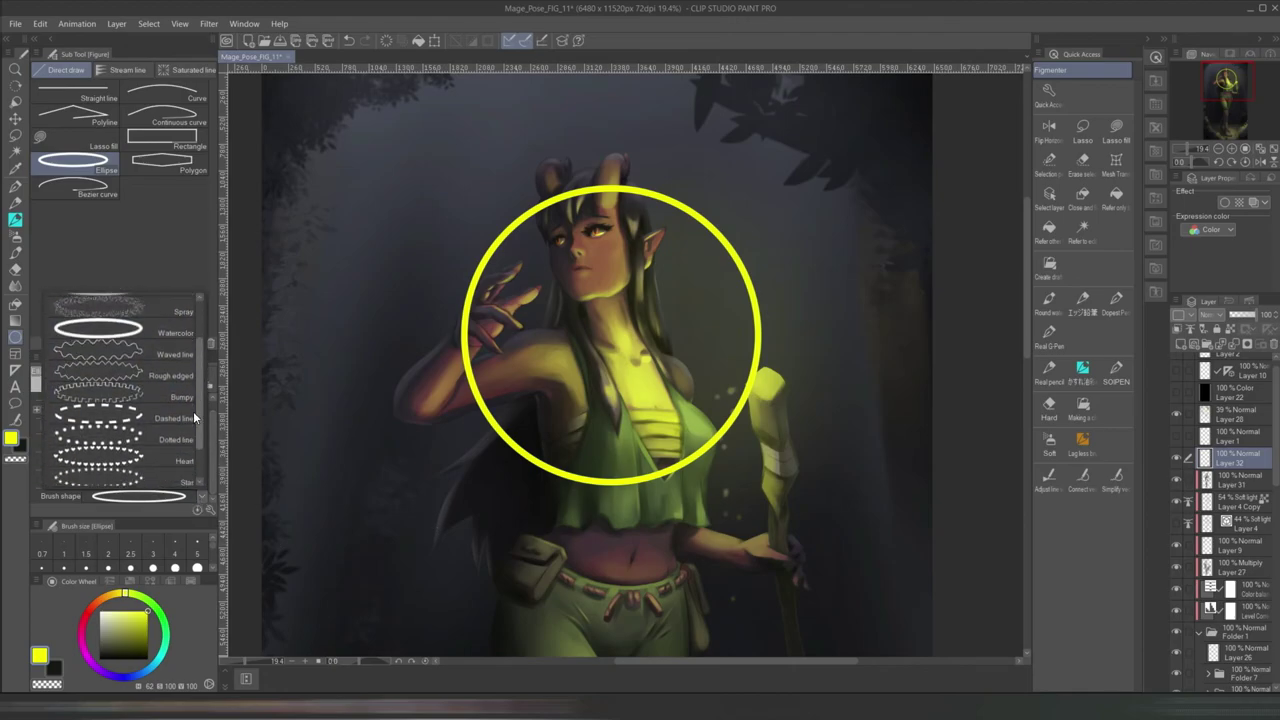
scroll(190, 440, down, 2)
click(190, 412)
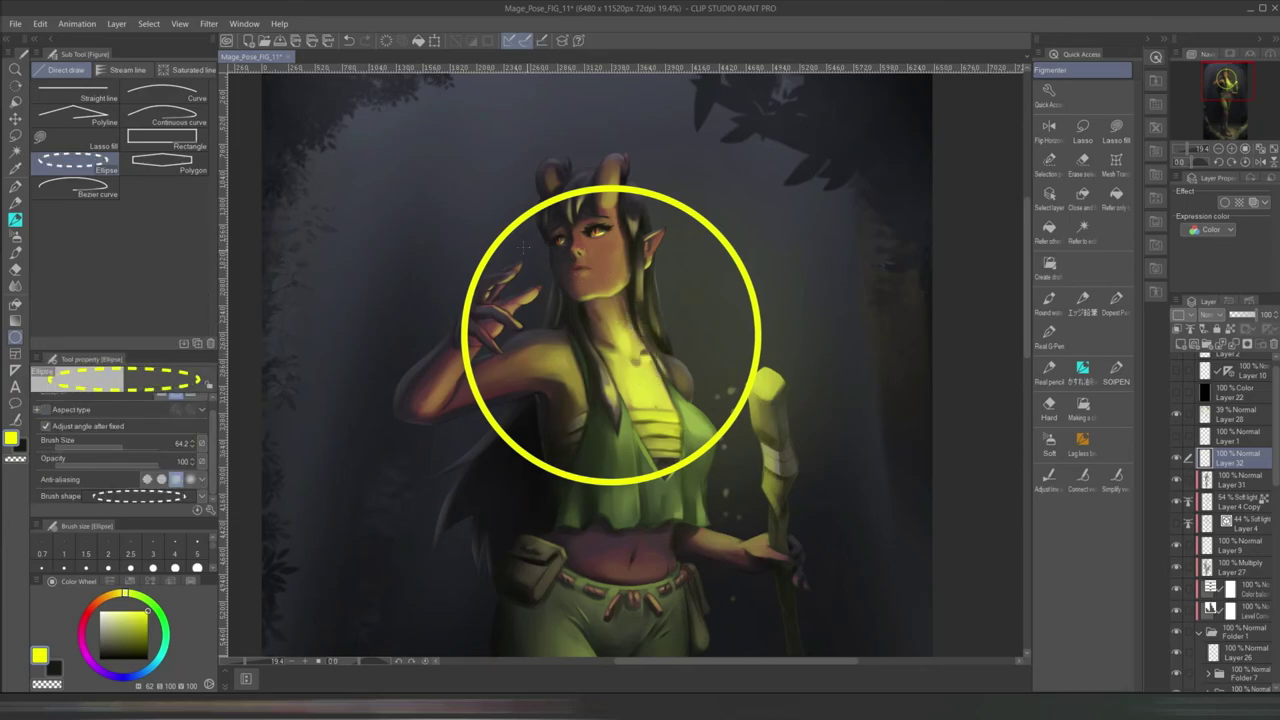
drag(488, 209, 783, 463)
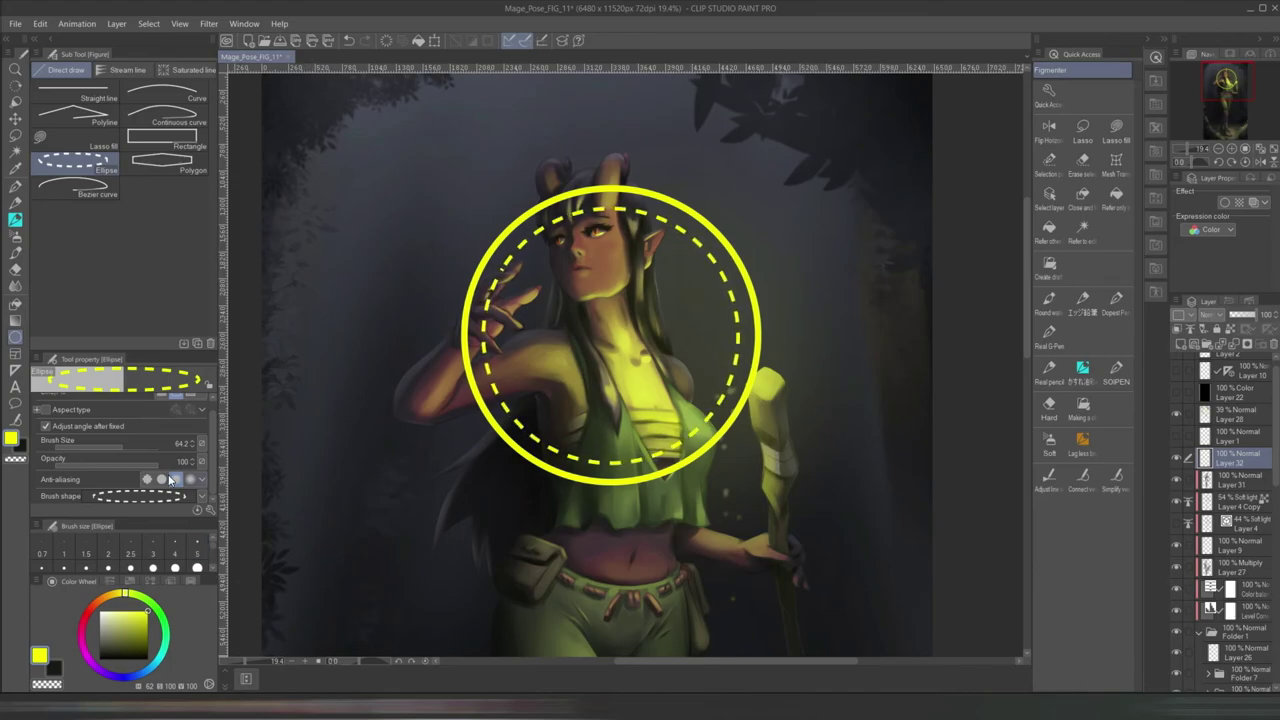
- Add a third, smaller concentric circle inside the dashed one using the Dotted line brush shape
click(201, 496)
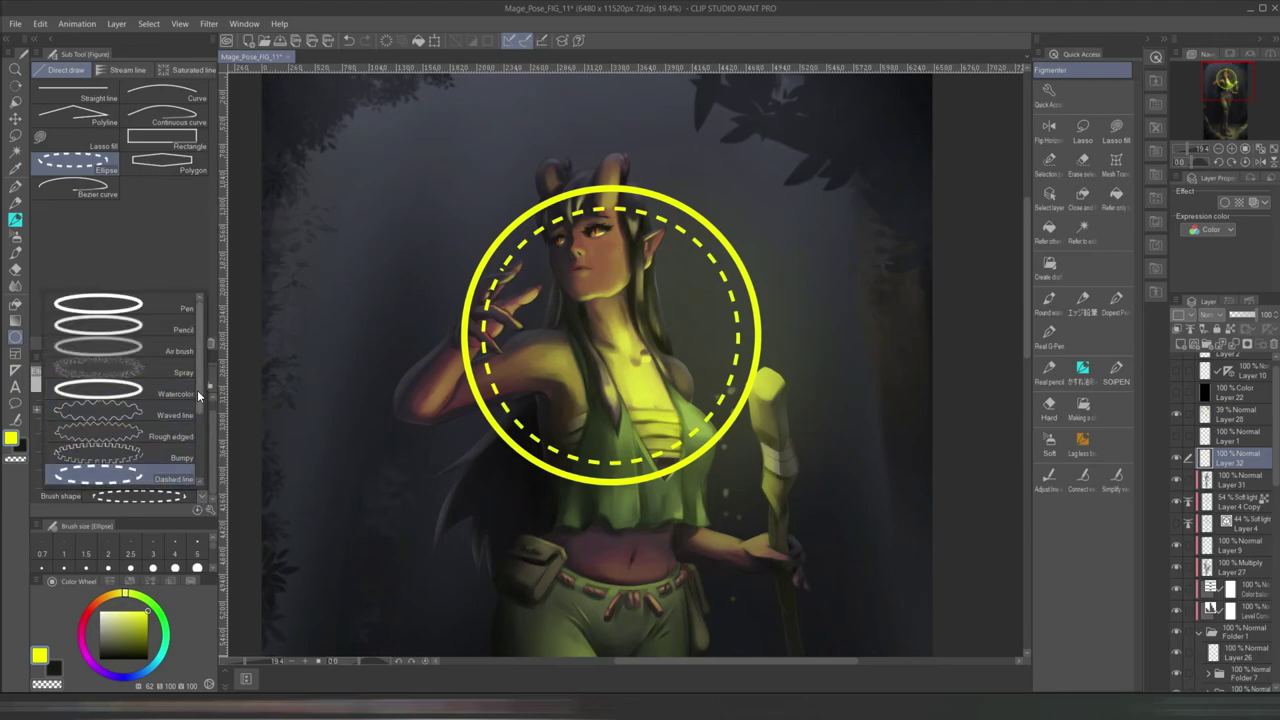
scroll(197, 391, down, 5)
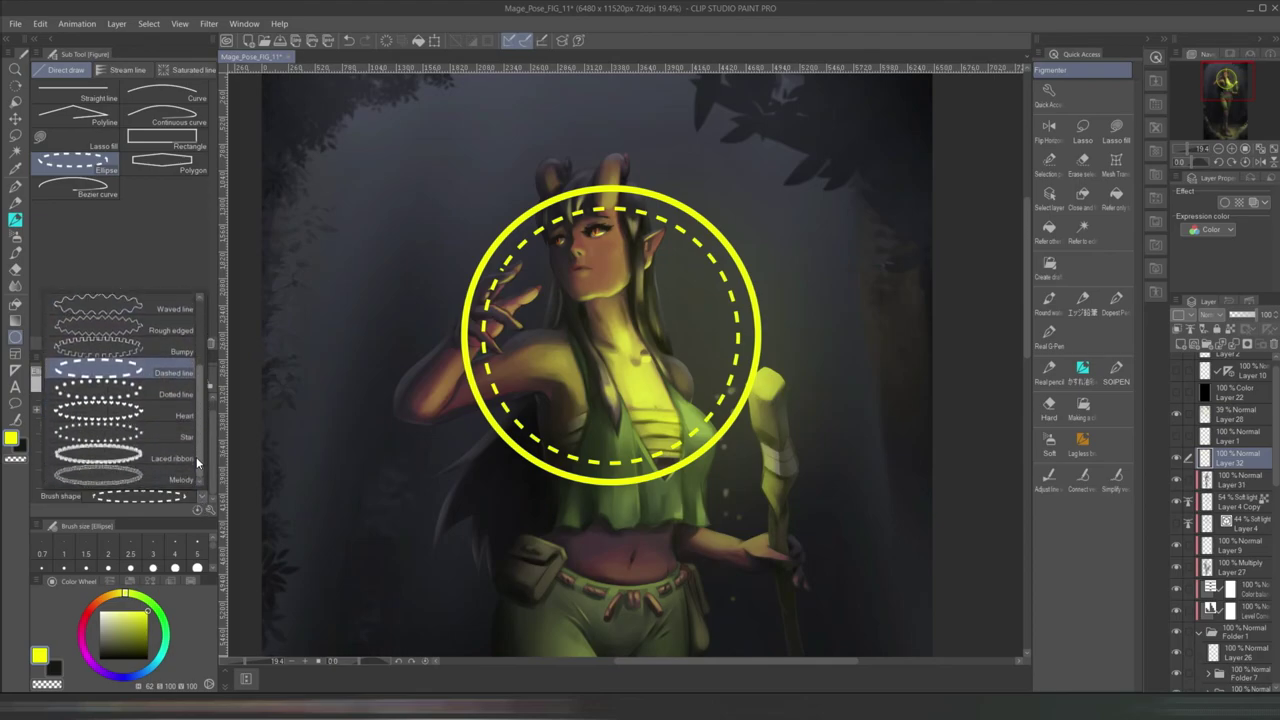
click(178, 394)
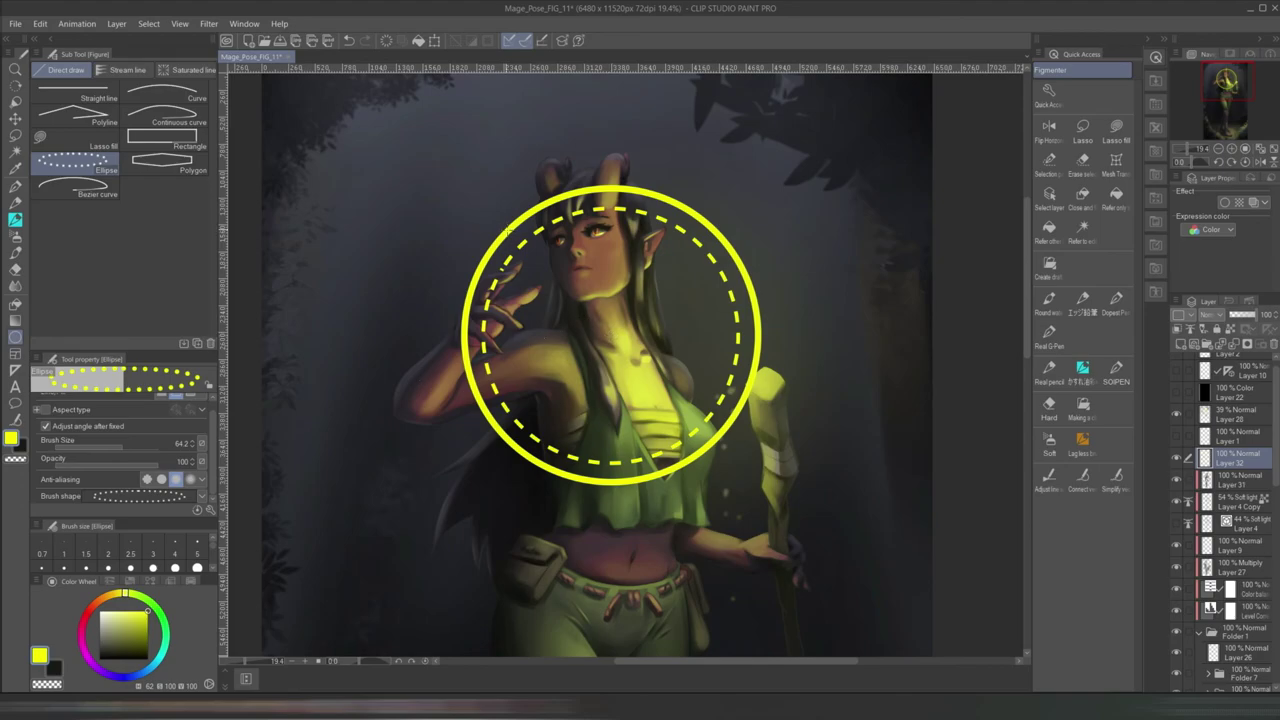
drag(542, 285, 726, 447)
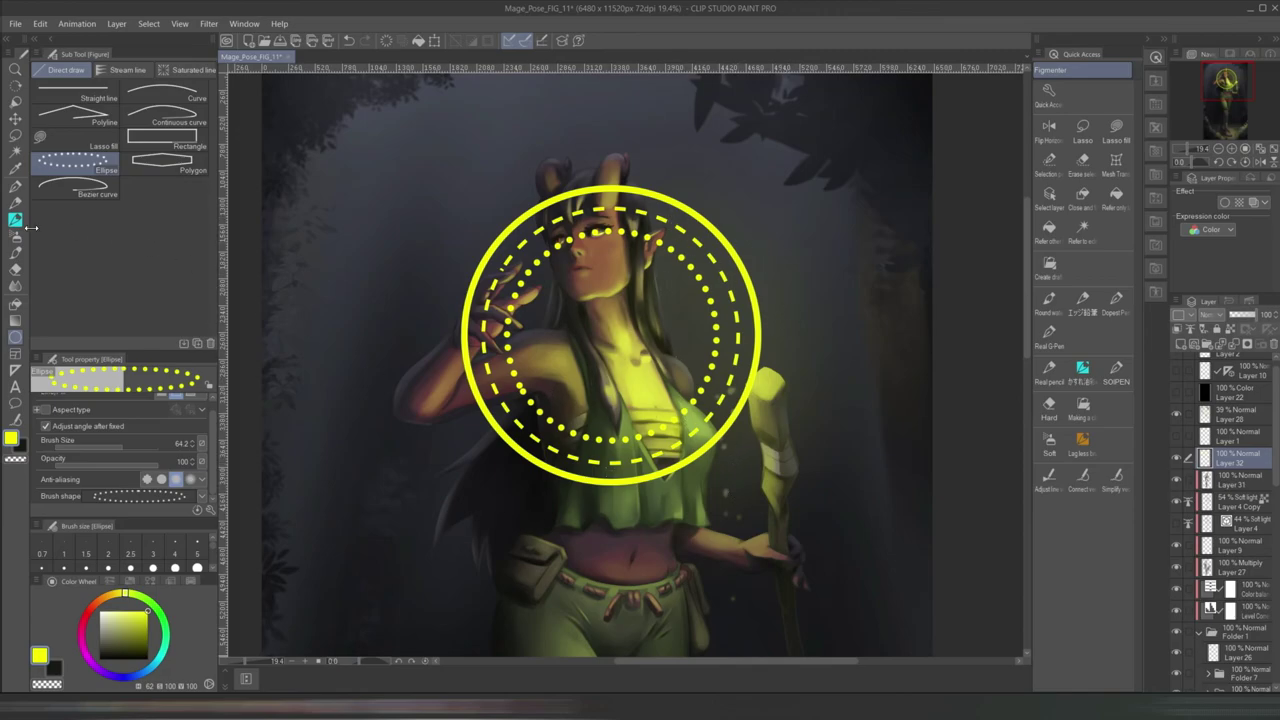
- Place a 6-line symmetrical ruler at the center of the circles on Layer 32 and switch to the SOIPEN brush
click(14, 370)
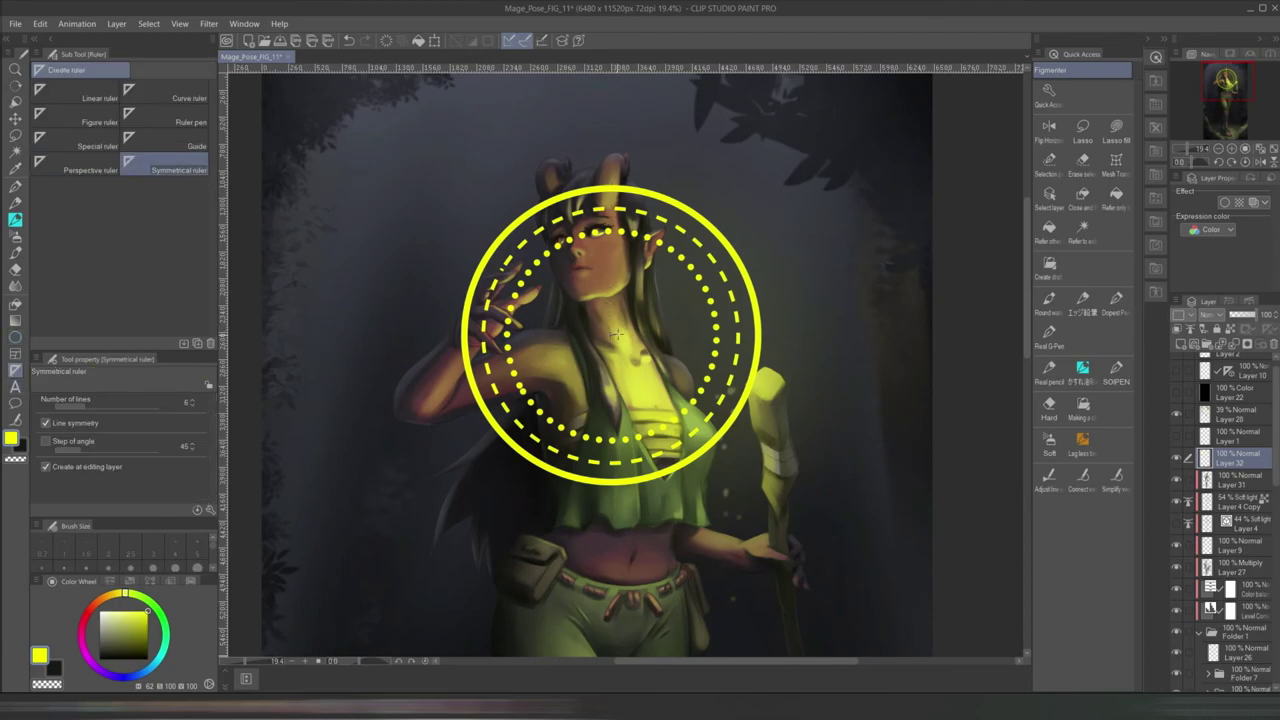
drag(716, 338, 790, 331)
mouse_move(615, 340)
click(1116, 372)
drag(606, 300, 628, 252)
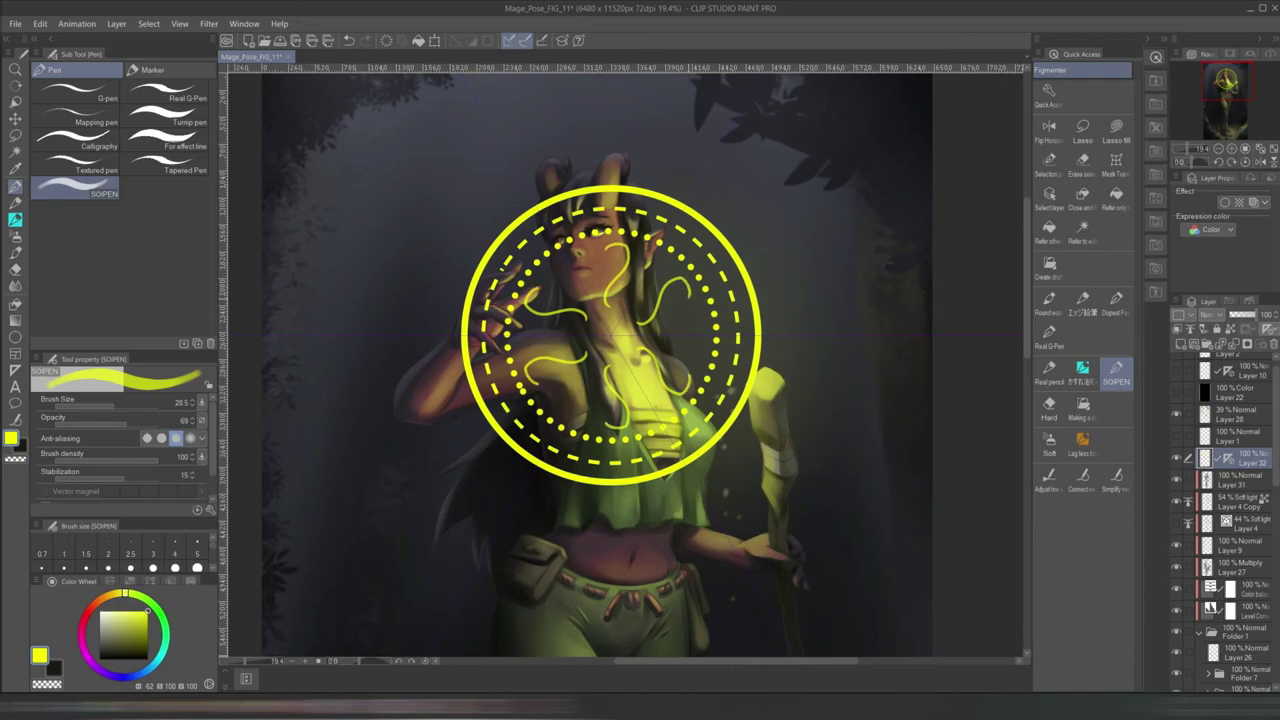
key(ctrl+z)
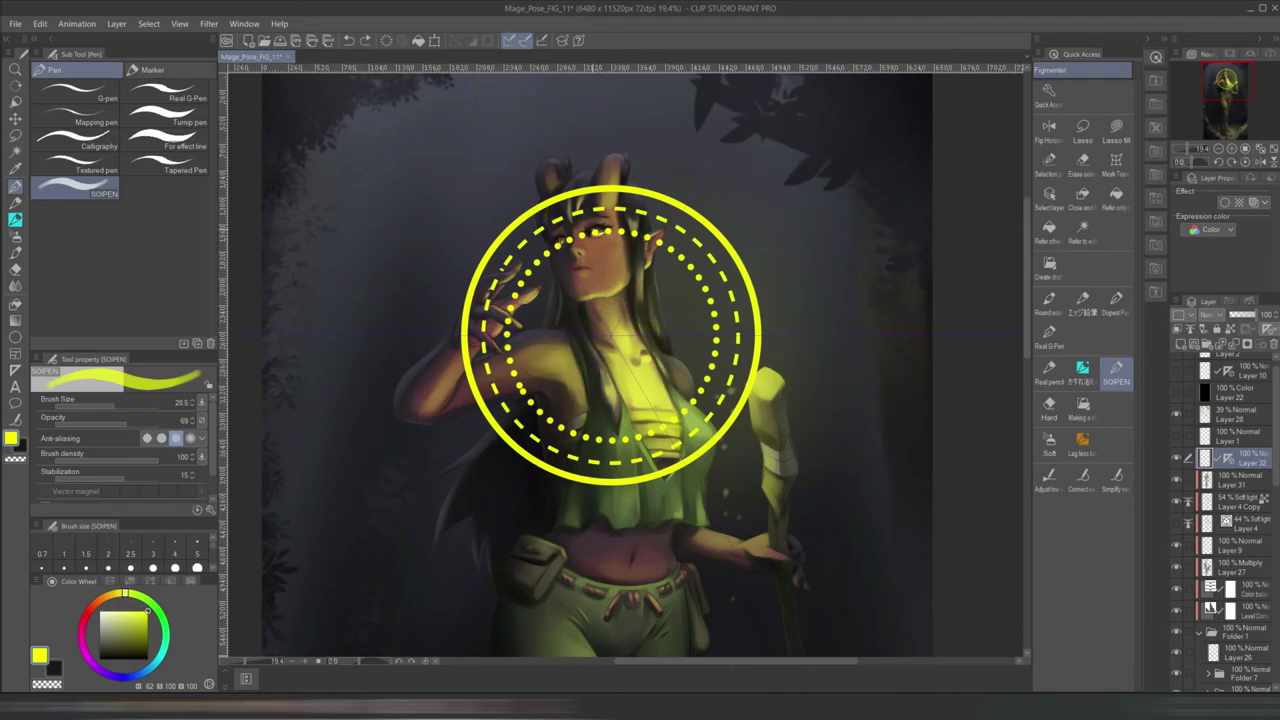
mouse_move(600, 290)
mouse_down()
mouse_move(600, 246)
mouse_move(615, 287)
mouse_up()
key(ctrl+z)
scroll(615, 287, up, 3)
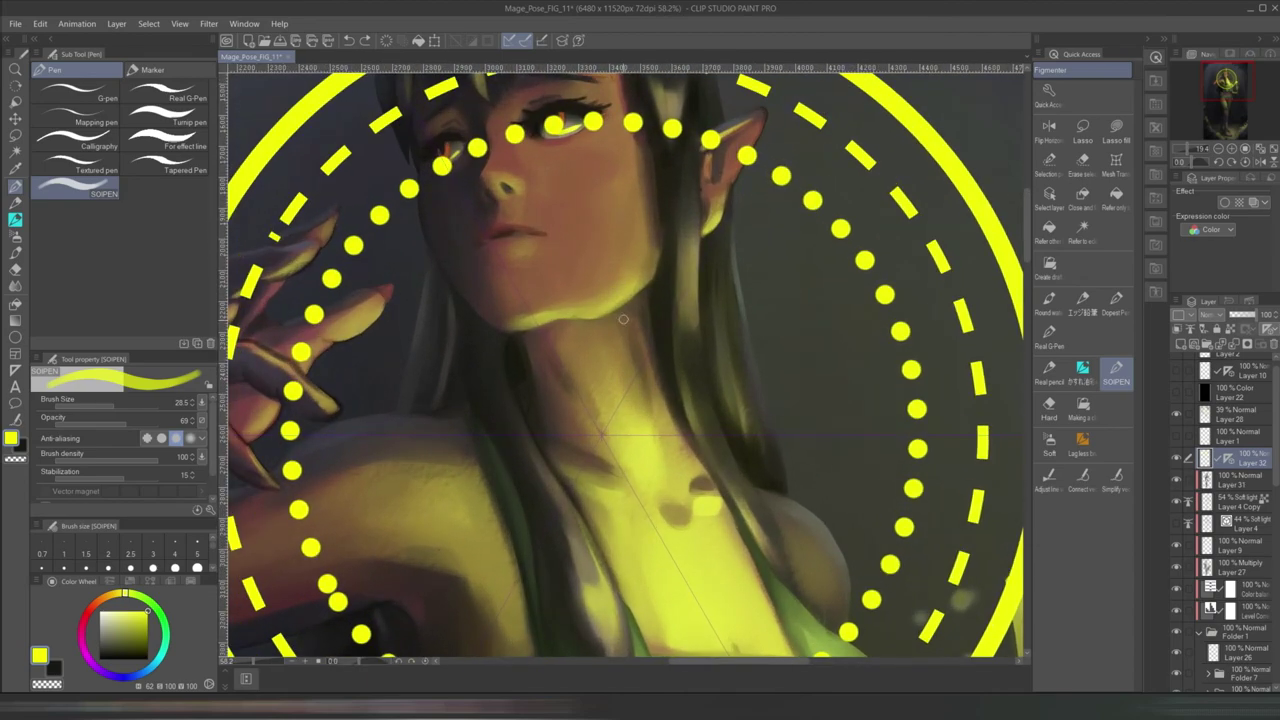
click(537, 322)
shift+click(736, 435)
shift+click(536, 550)
shift+click(537, 322)
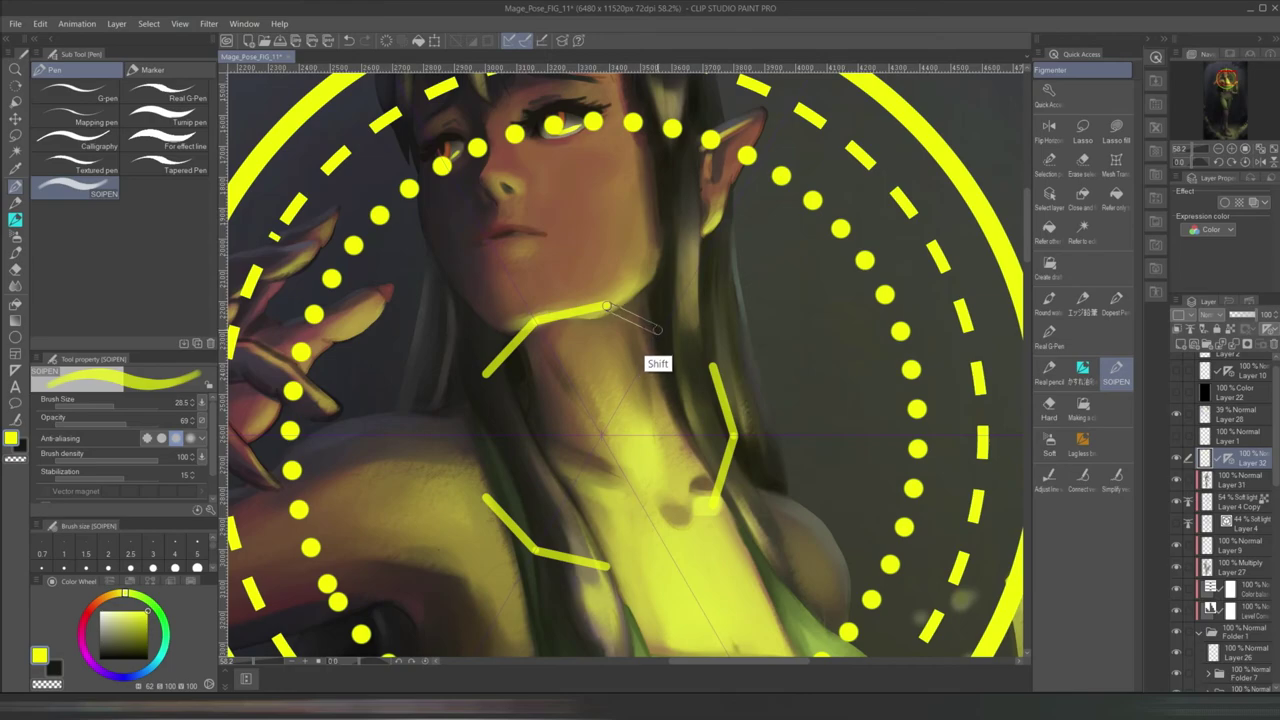
key(ctrl+z)
- Draw a straight-sided hexagon around the circles' center with the SOIPEN brush and the symmetrical ruler
click(538, 321)
shift+click(662, 330)
mouse_move(670, 330)
mouse_down()
mouse_move(672, 315)
mouse_move(630, 313)
mouse_move(668, 321)
mouse_up()
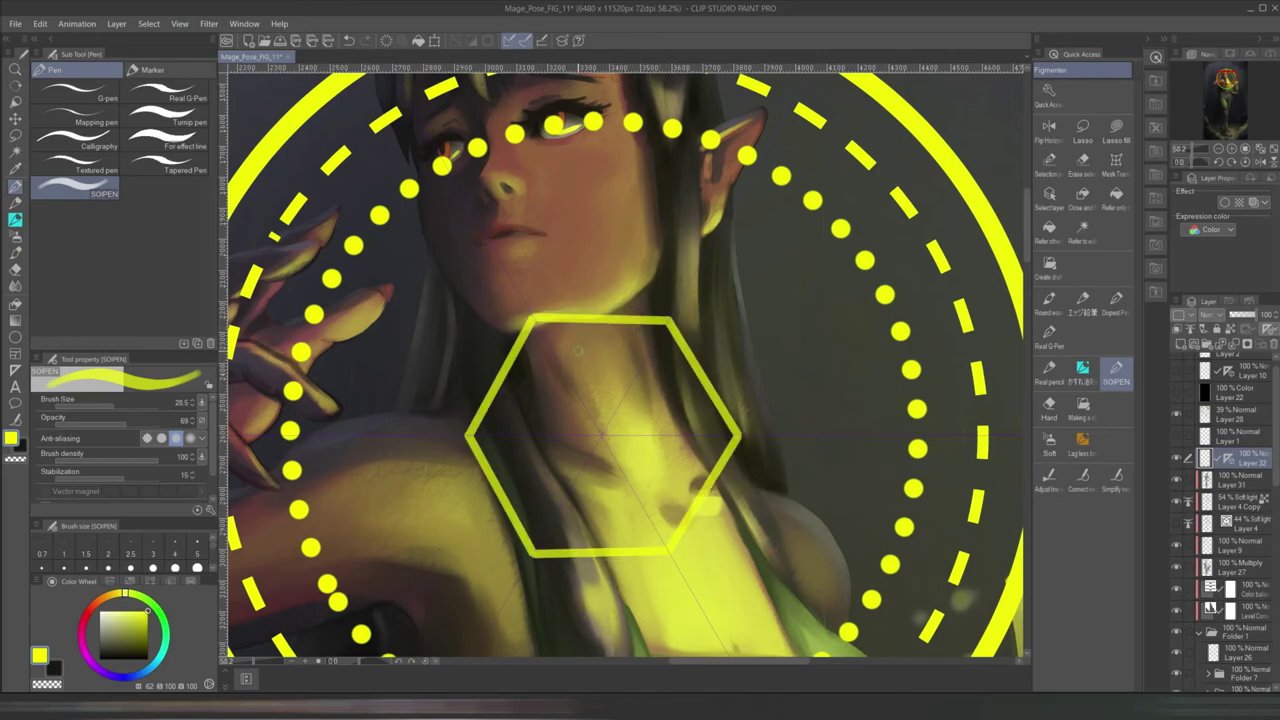
- Draw a large triangle inside the hexagon and a small separate triangle facing each of its three sides
drag(550, 344, 705, 432)
mouse_move(652, 338)
mouse_down()
mouse_move(651, 554)
mouse_move(652, 362)
mouse_move(655, 528)
mouse_up()
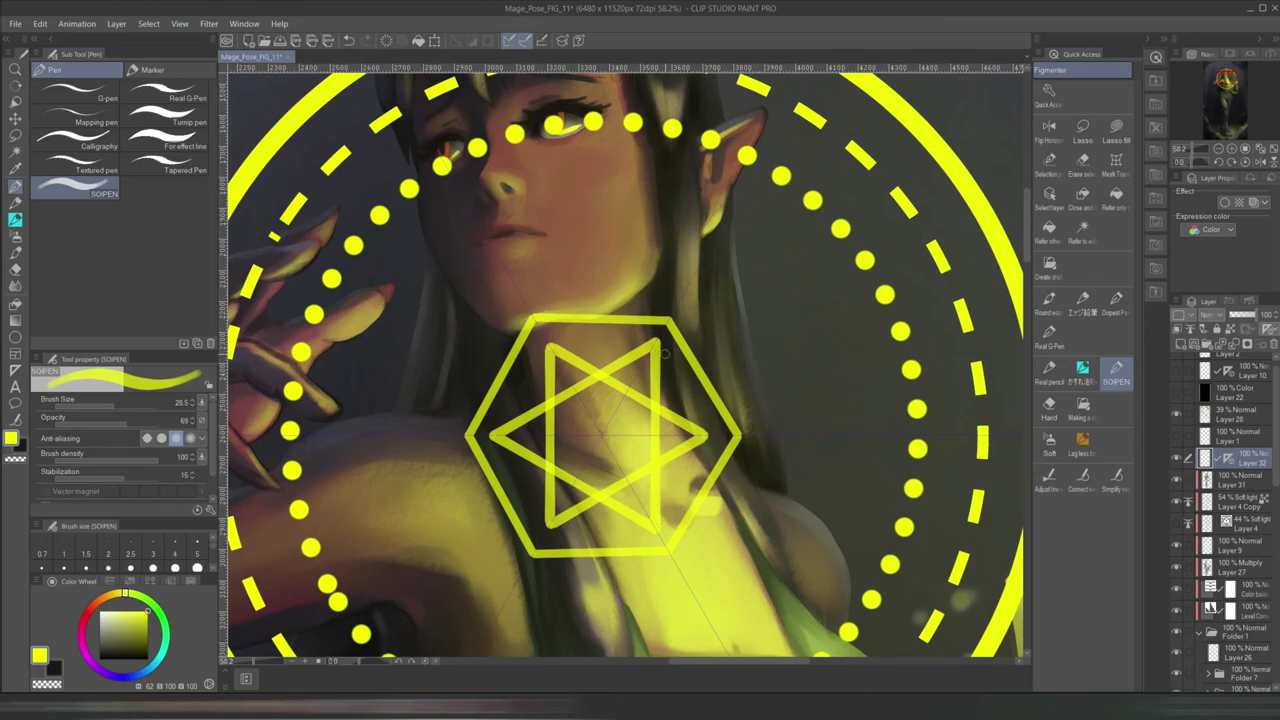
key(ctrl+z)
mouse_move(616, 362)
mouse_down()
mouse_move(668, 420)
mouse_move(645, 364)
mouse_move(662, 430)
mouse_up()
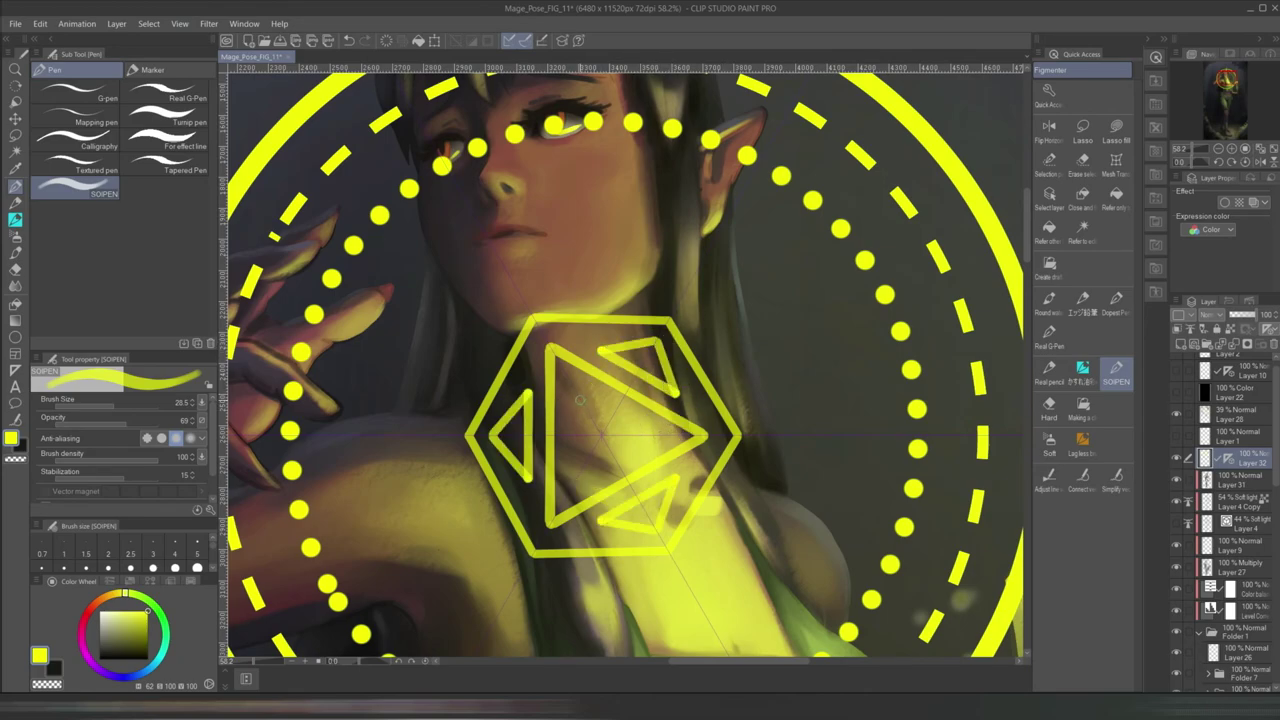
- Replace the straight spokes with forked curves branching outward from three alternating corners of the hexagon
drag(530, 319, 440, 166)
scroll(670, 280, down, 2)
key(ctrl+z)
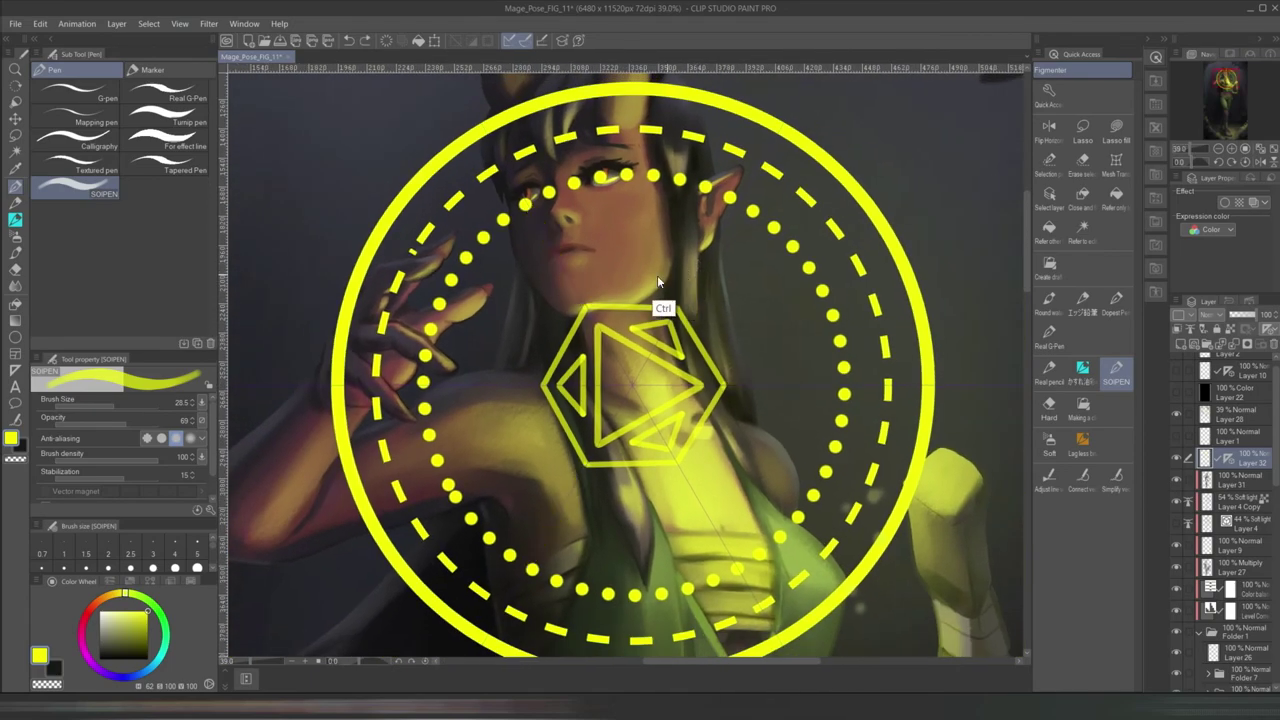
drag(578, 297, 525, 272)
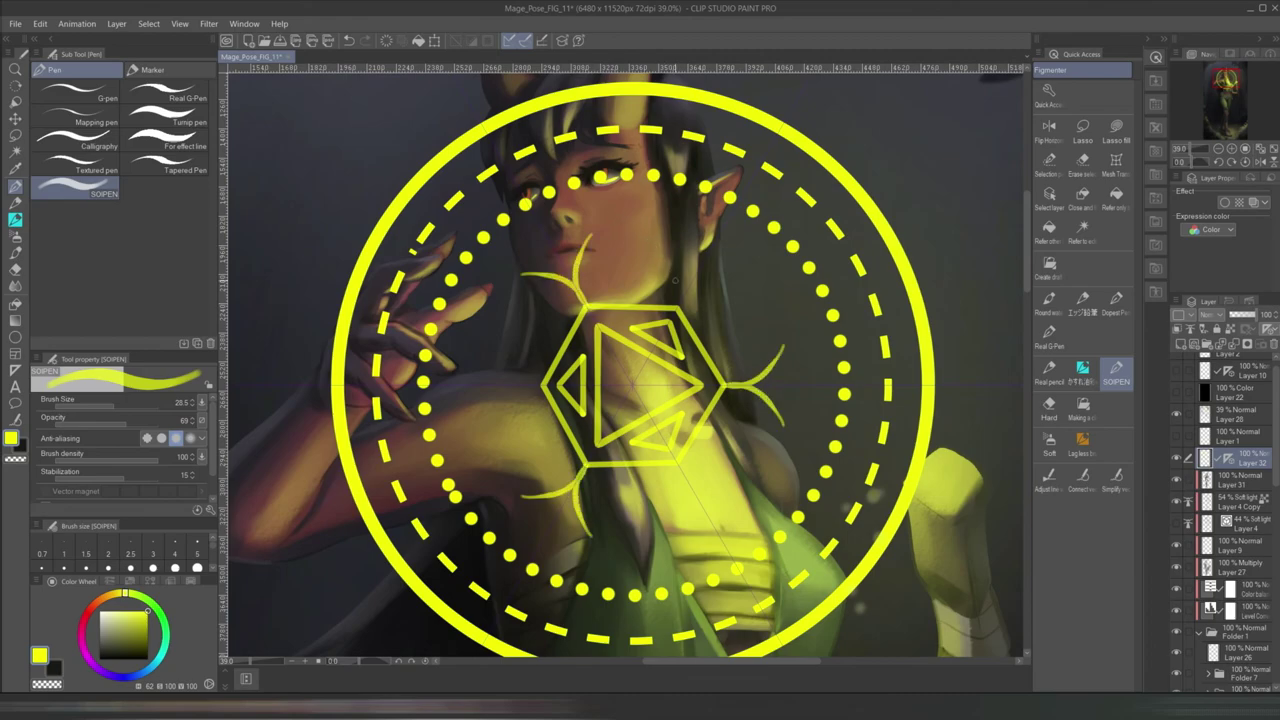
- Replace the forked curves with symmetrical spirals and wavy curves surrounding the hexagon, inside the dotted circle
key(ctrl+z)
key(ctrl+z)
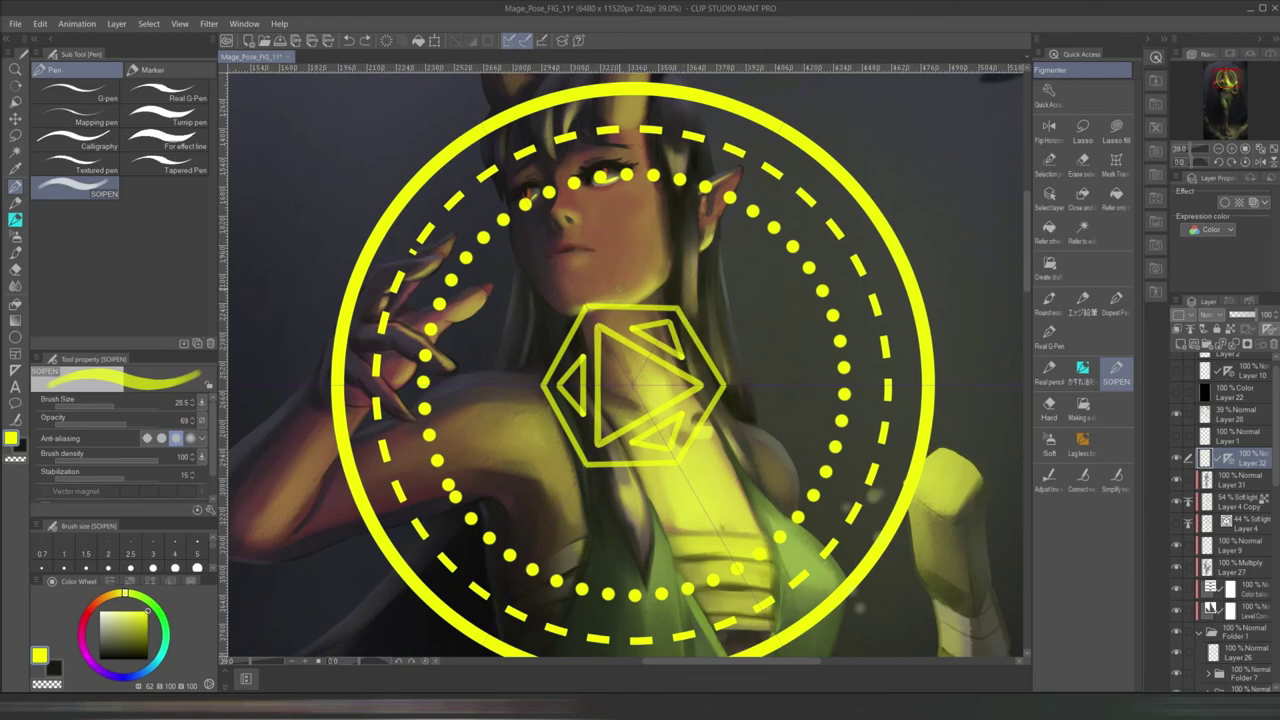
mouse_move(595, 312)
mouse_down()
mouse_move(590, 264)
mouse_move(602, 262)
mouse_move(600, 278)
mouse_move(570, 272)
mouse_move(602, 260)
mouse_move(598, 276)
mouse_move(654, 290)
mouse_move(690, 250)
mouse_up()
key(ctrl+z)
drag(680, 300, 712, 272)
drag(776, 330, 758, 255)
drag(804, 358, 796, 414)
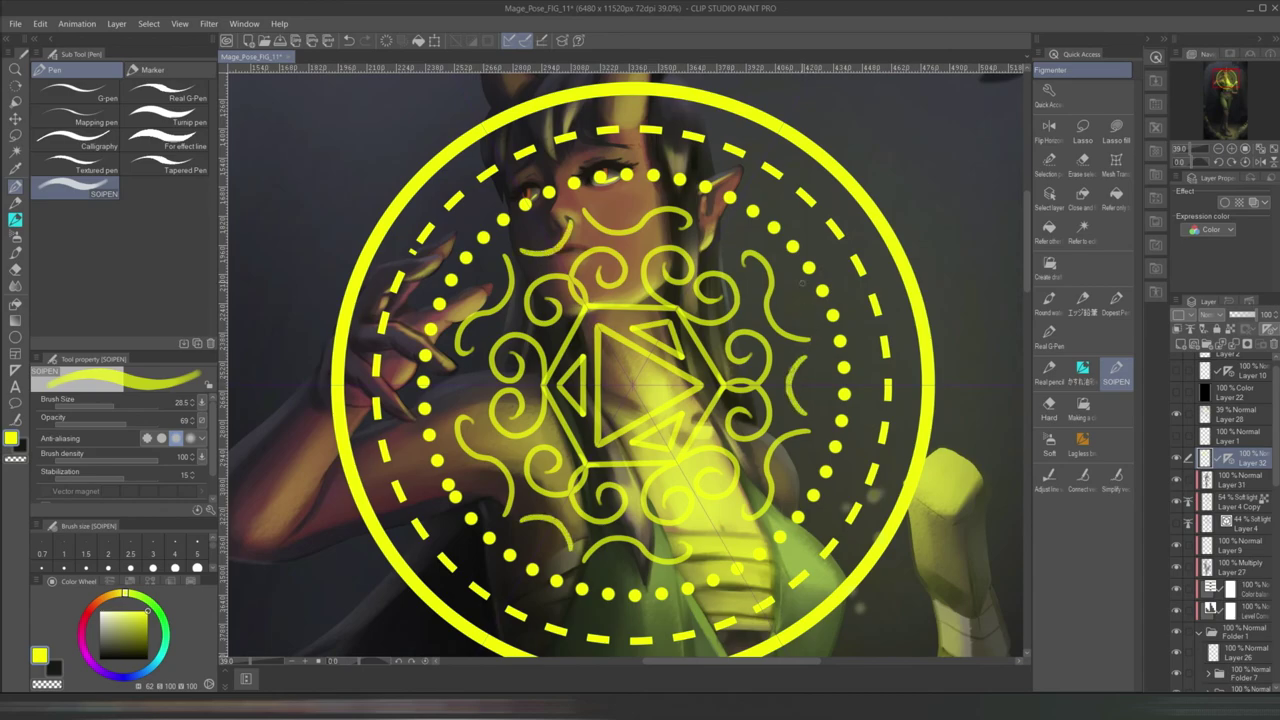
scroll(773, 244, down, 5)
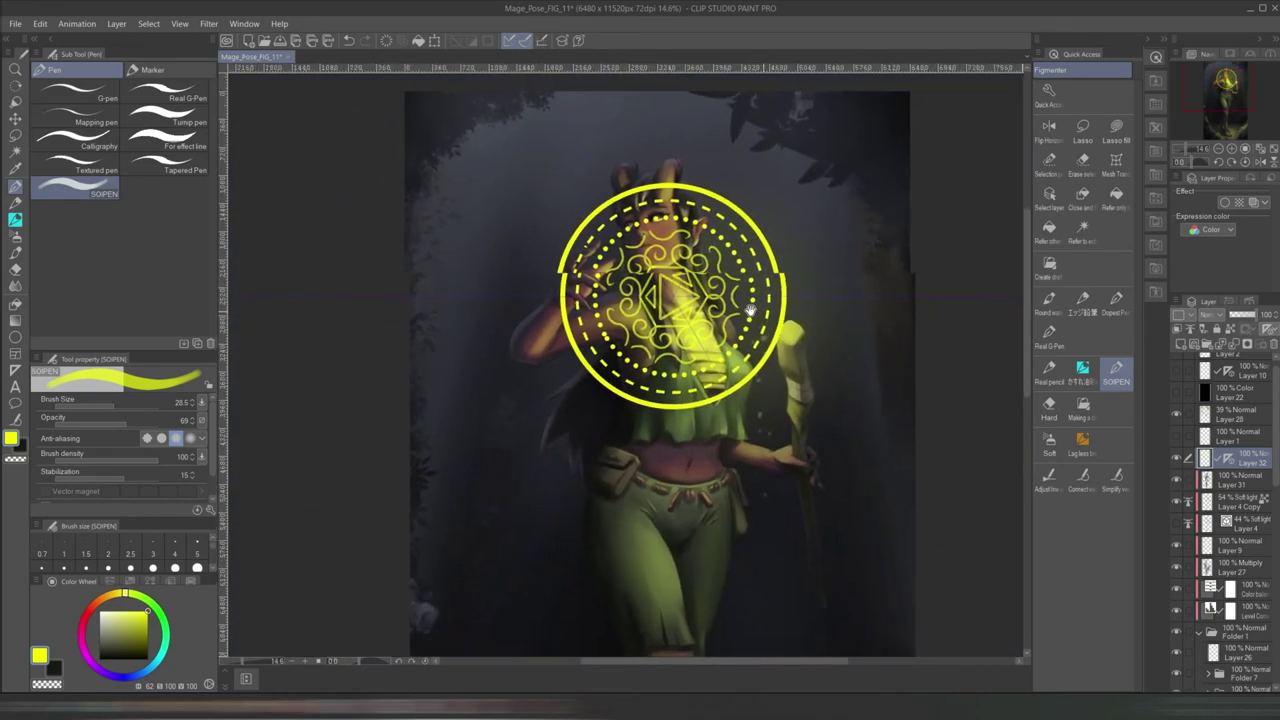
scroll(755, 303, up, 2)
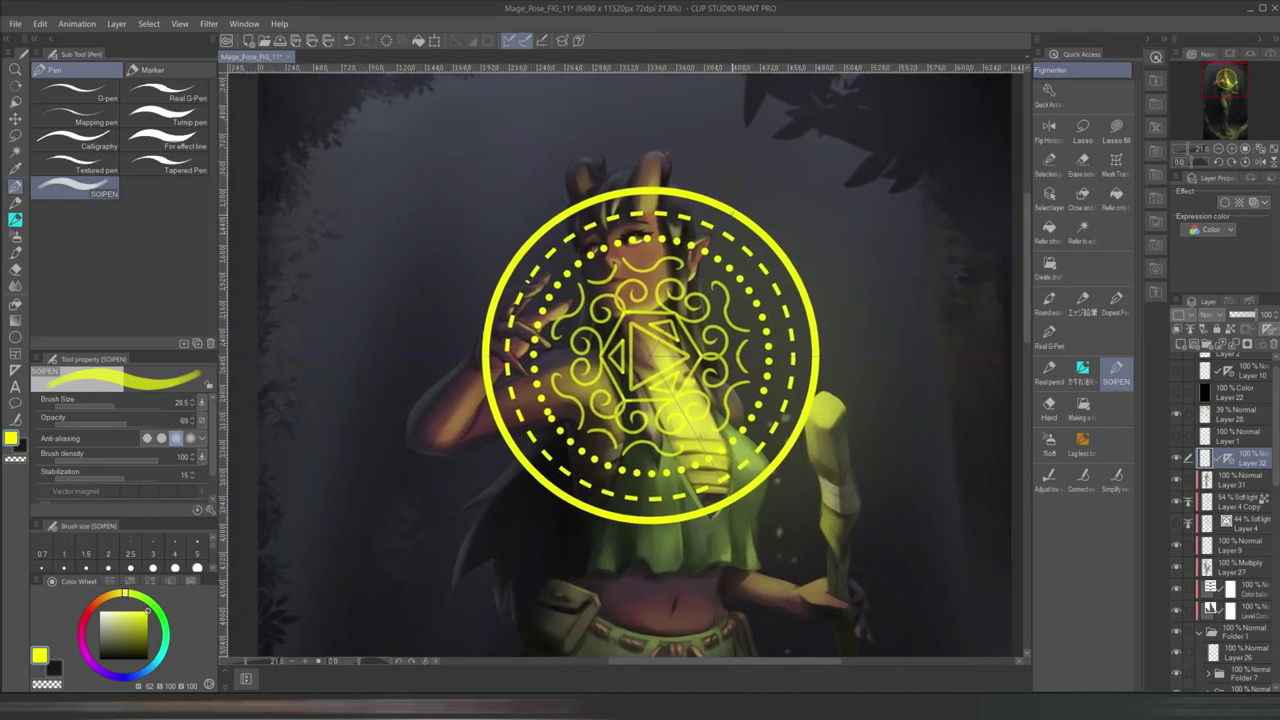
drag(694, 181, 708, 205)
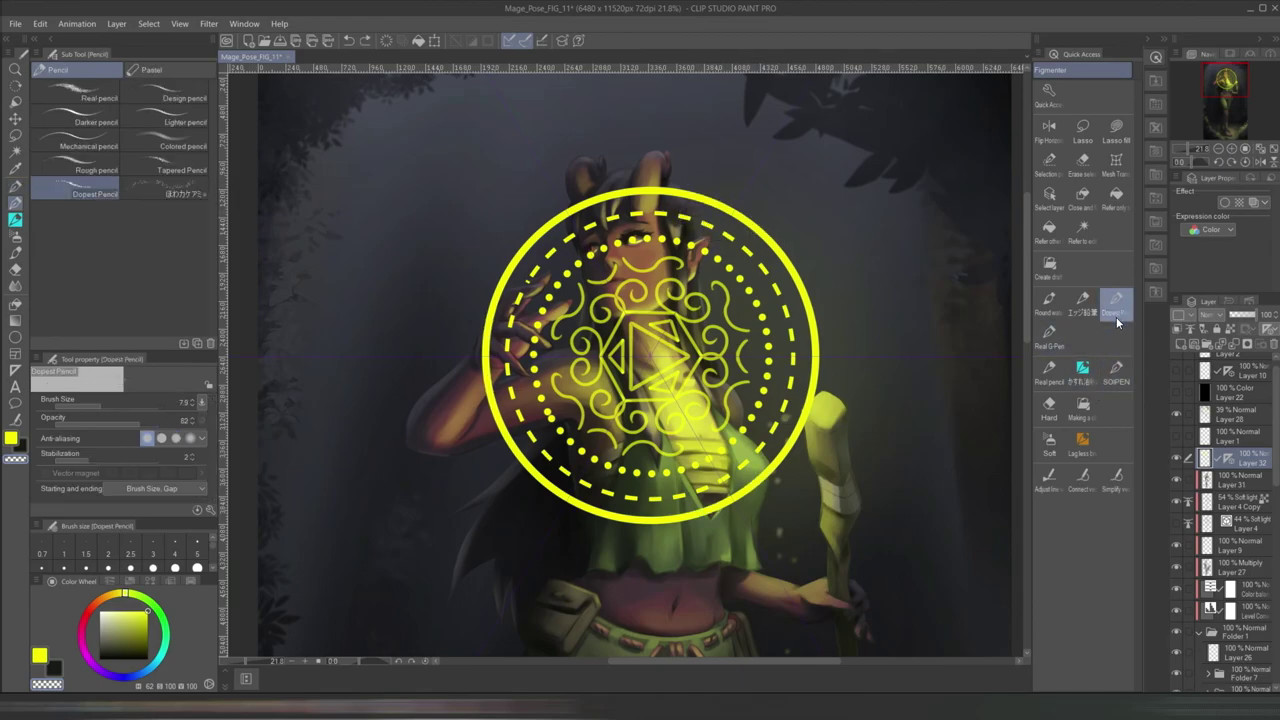
click(1049, 333)
drag(679, 174, 725, 243)
drag(708, 178, 780, 215)
key(ctrl+z)
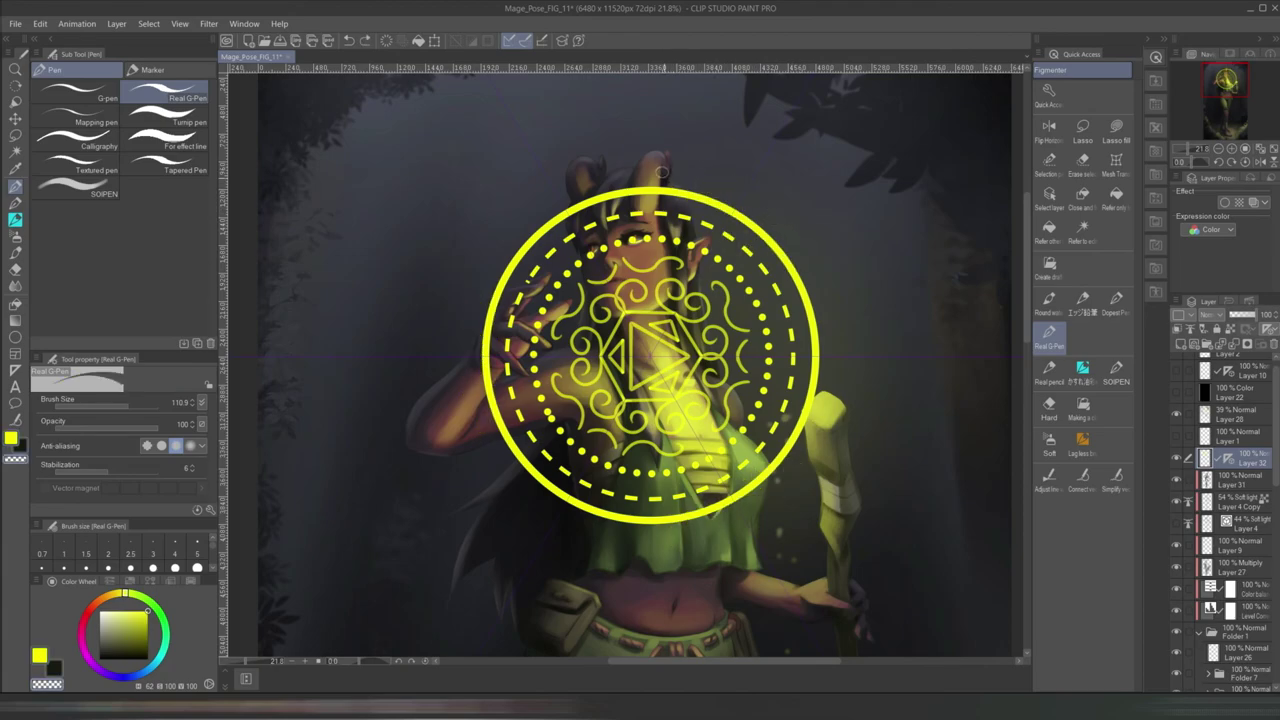
key(ctrl+z)
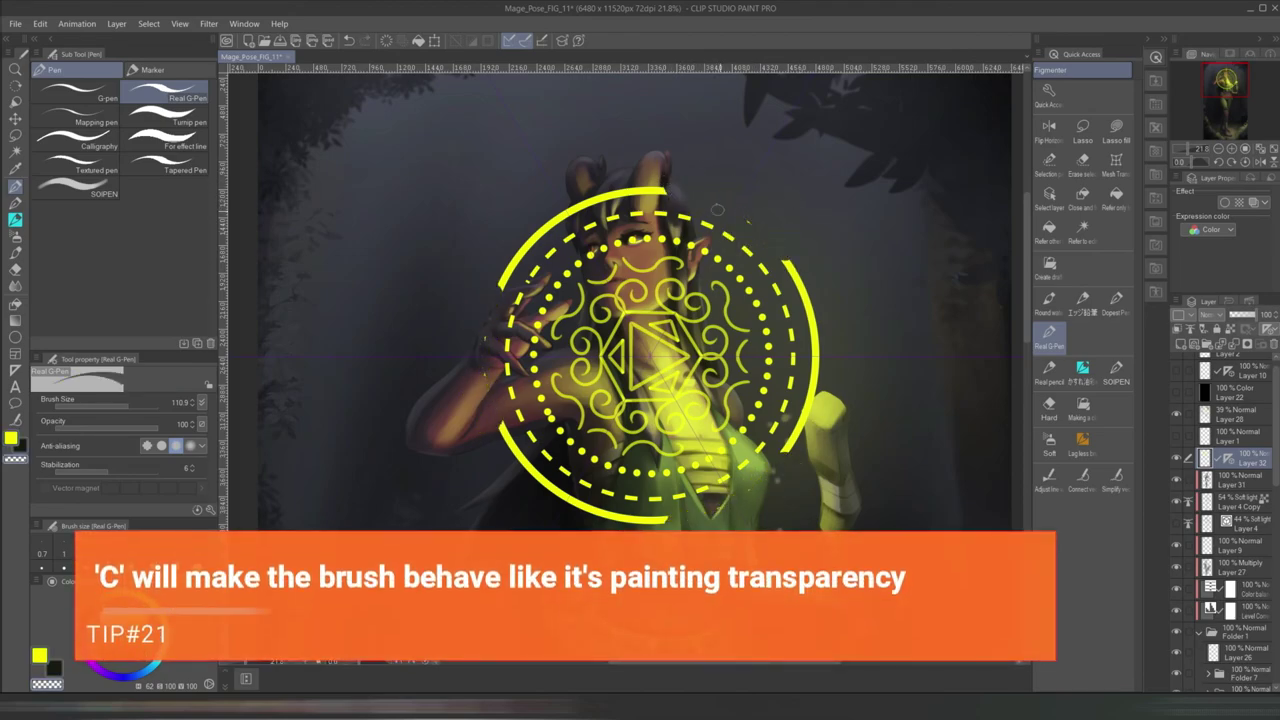
key(ctrl+y)
- Erase the outer ring into six separate arcs and remove the hexagon and large triangle with a transparent SOIPEN brush at size 123.8
click(1116, 372)
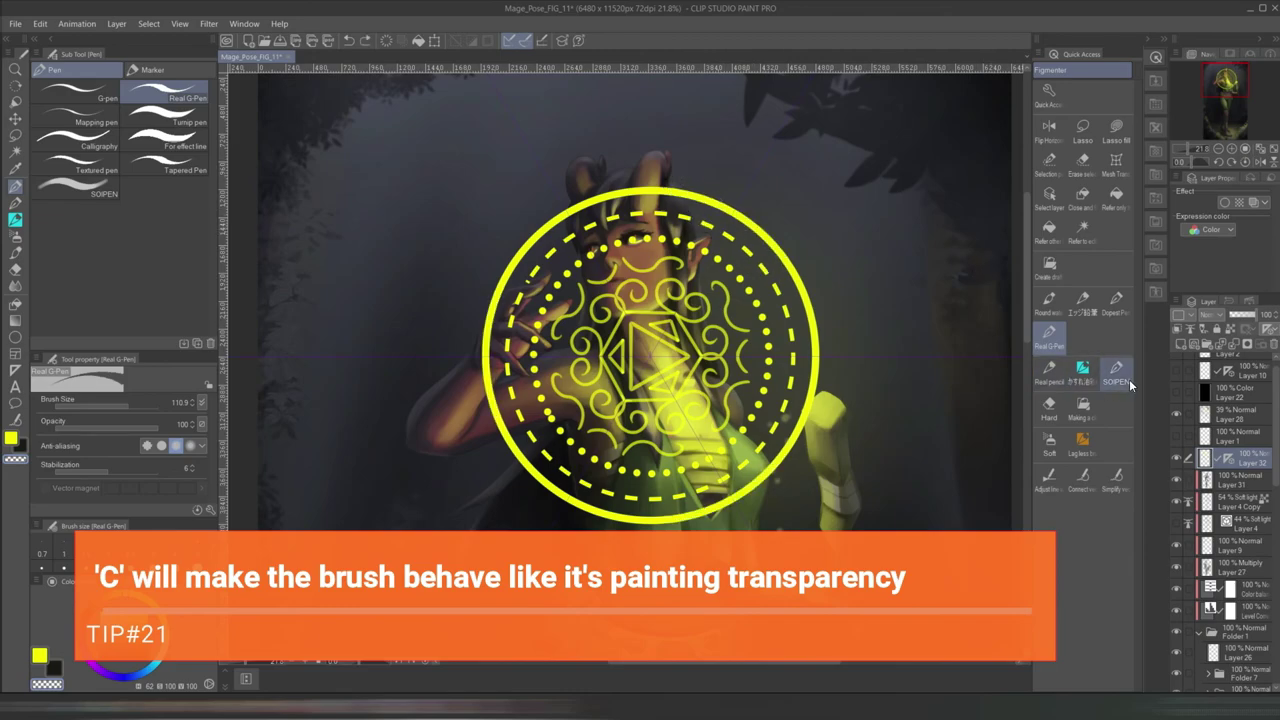
drag(160, 417, 166, 417)
key(c)
mouse_move(712, 199)
mouse_down()
mouse_move(786, 227)
mouse_move(698, 177)
mouse_move(828, 294)
mouse_move(802, 237)
mouse_move(835, 375)
mouse_up()
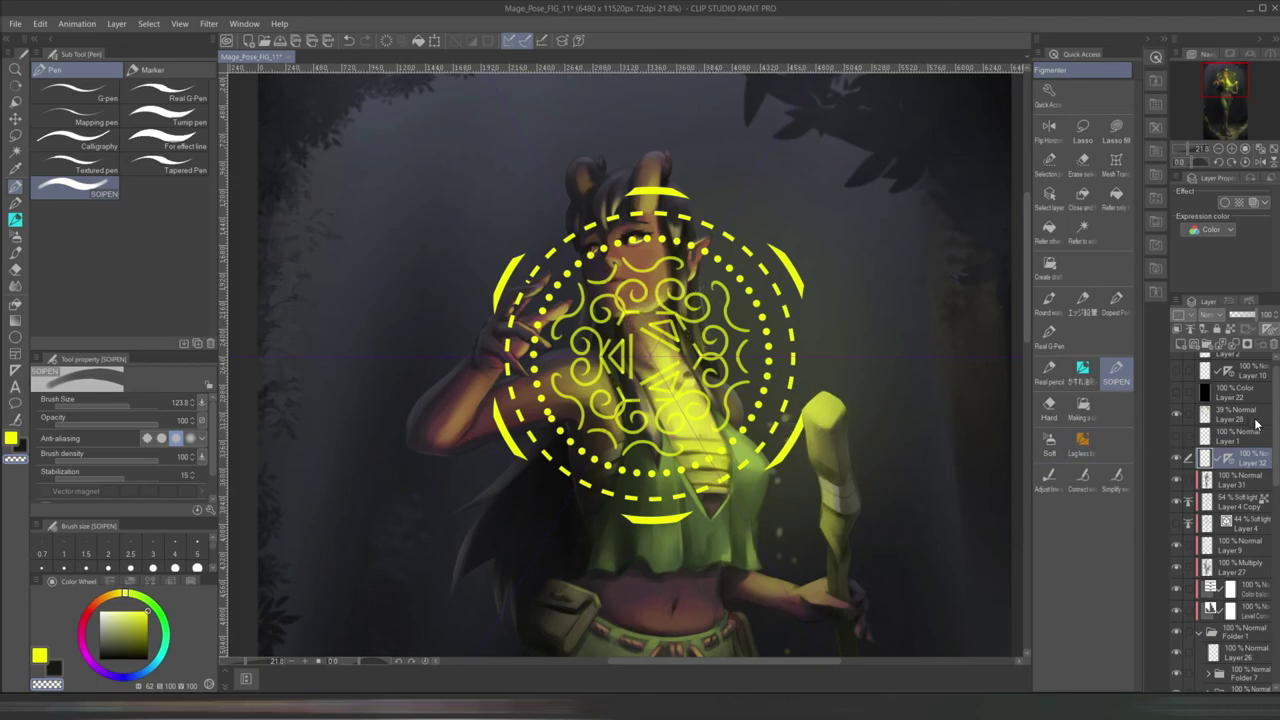
- Delete Layer 32's symmetrical ruler, and shrink and skew the magic circle in perspective beside the character's shoulder, above the staff
right_click(1230, 461)
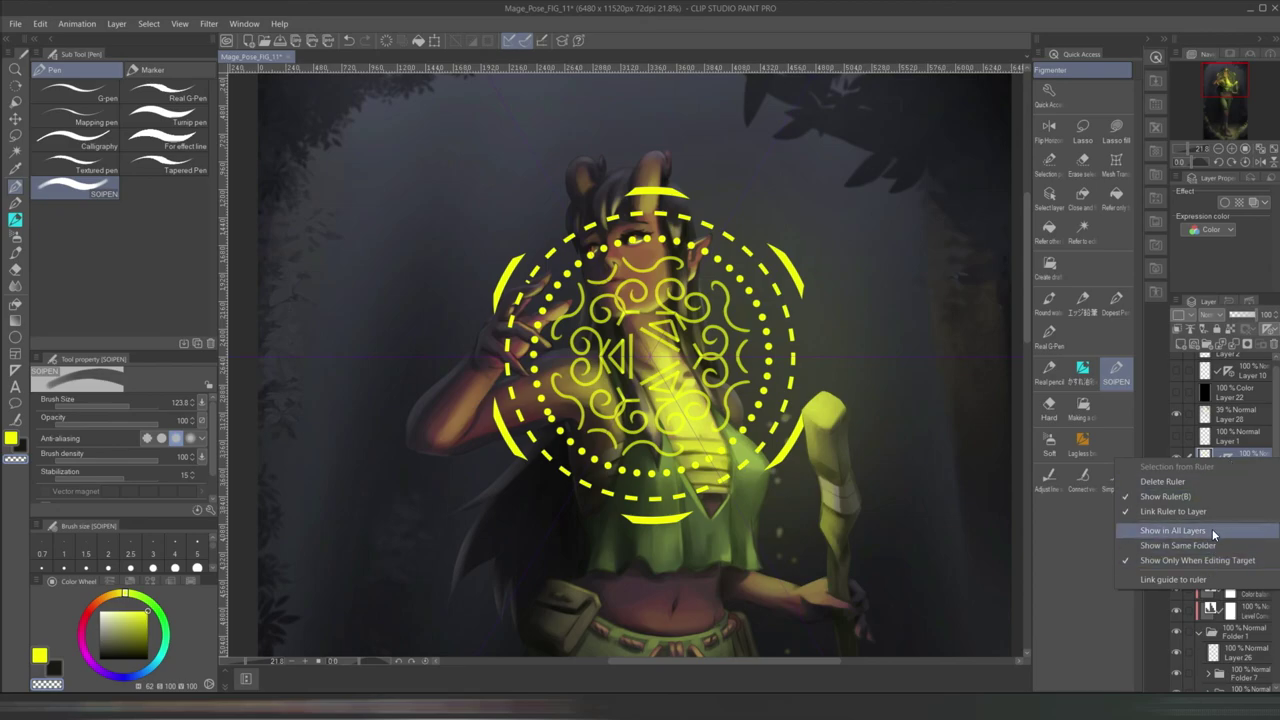
click(1213, 482)
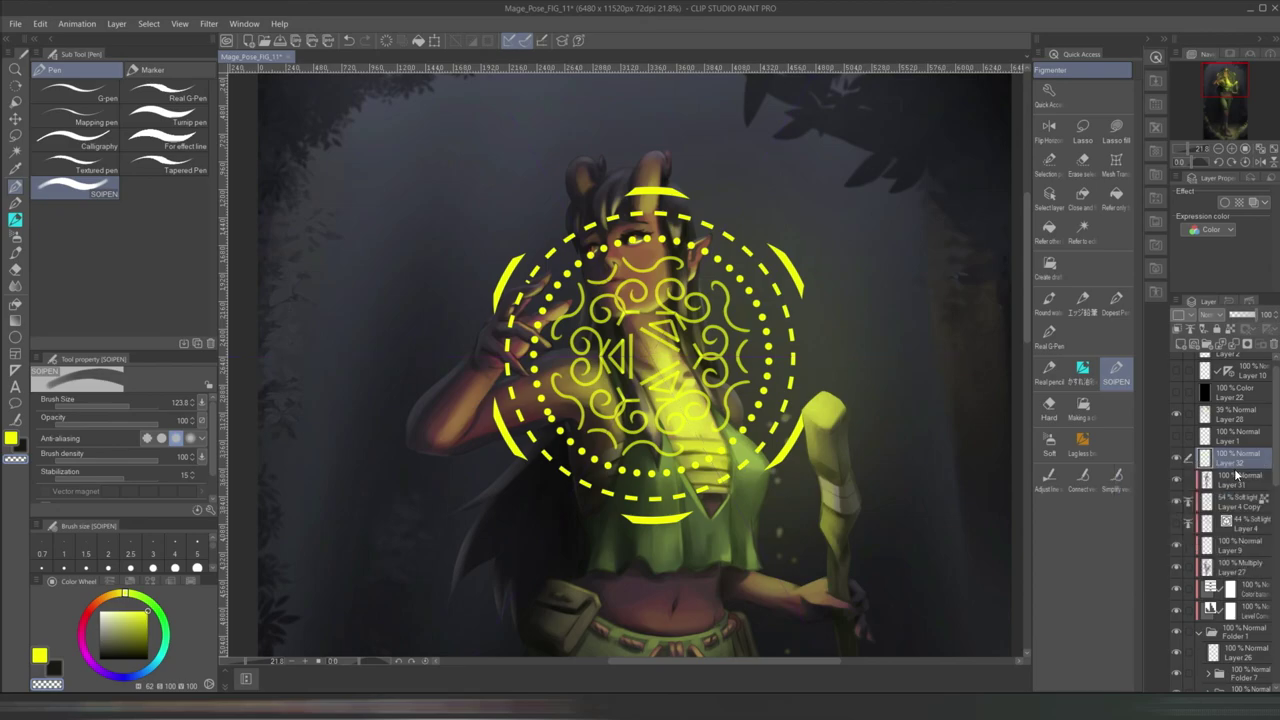
key(ctrl+t)
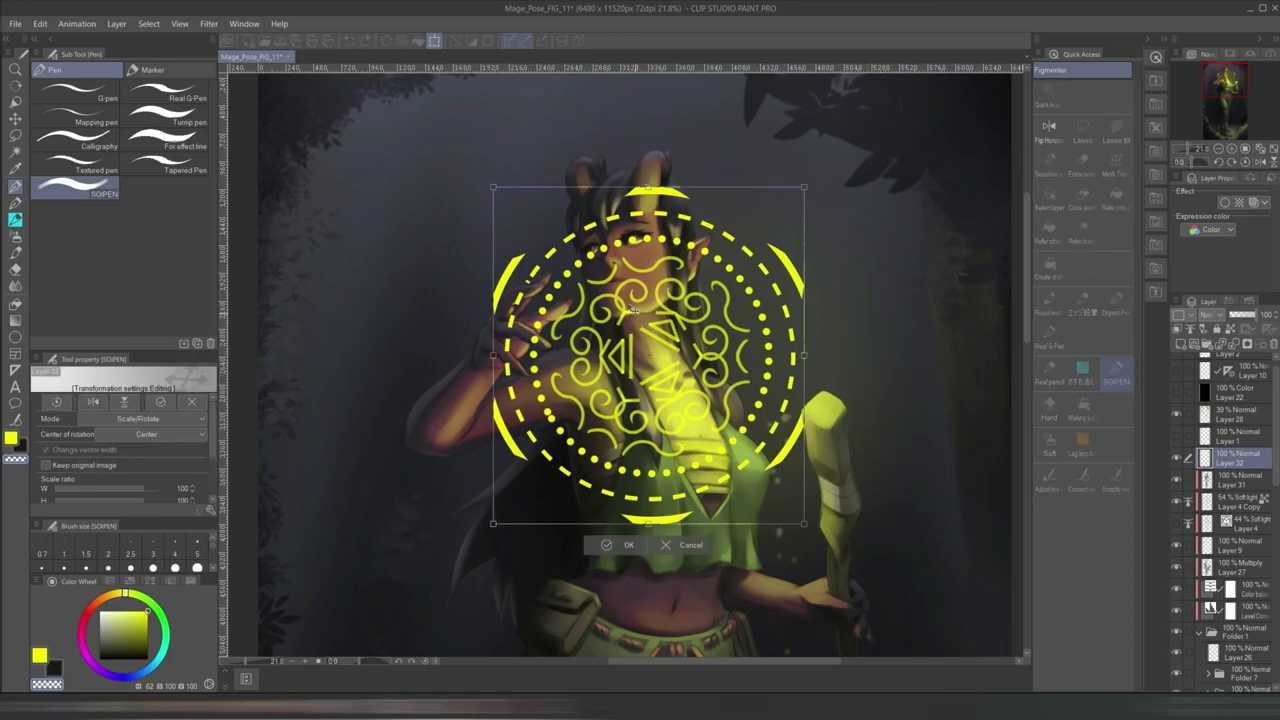
drag(804, 186, 783, 310)
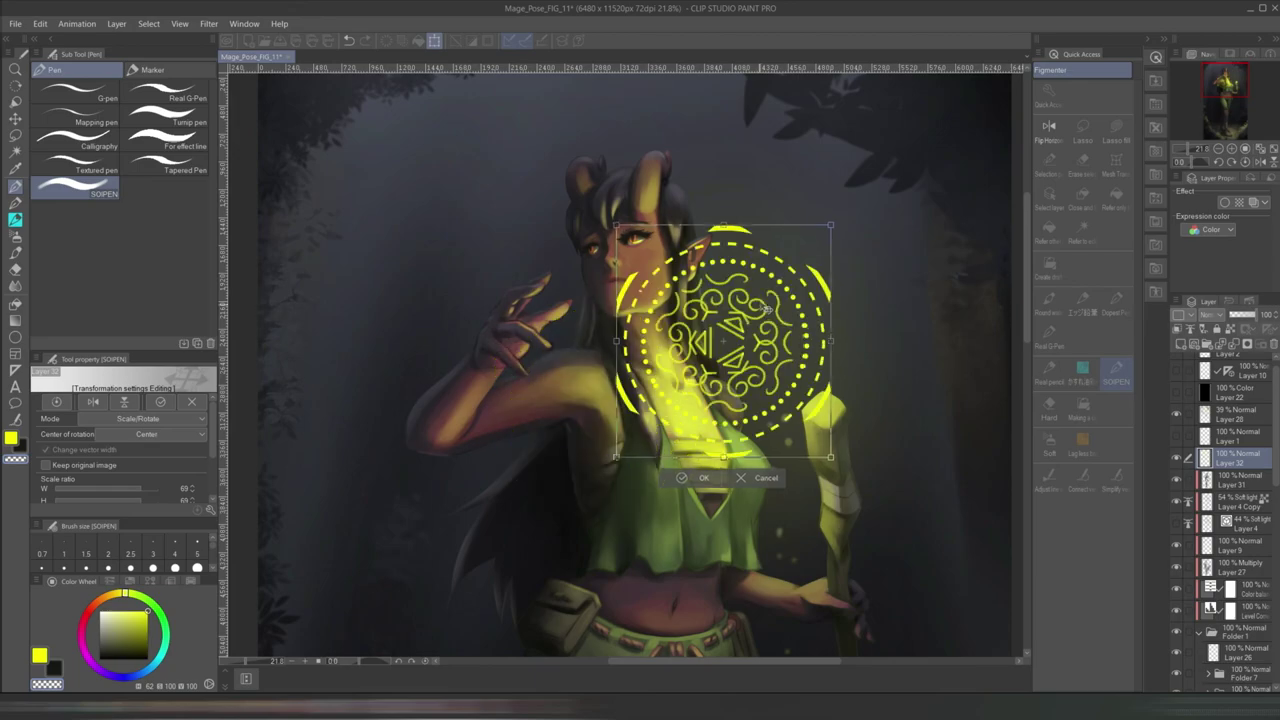
drag(838, 228, 746, 283)
drag(654, 240, 655, 218)
drag(652, 440, 652, 458)
drag(838, 237, 824, 236)
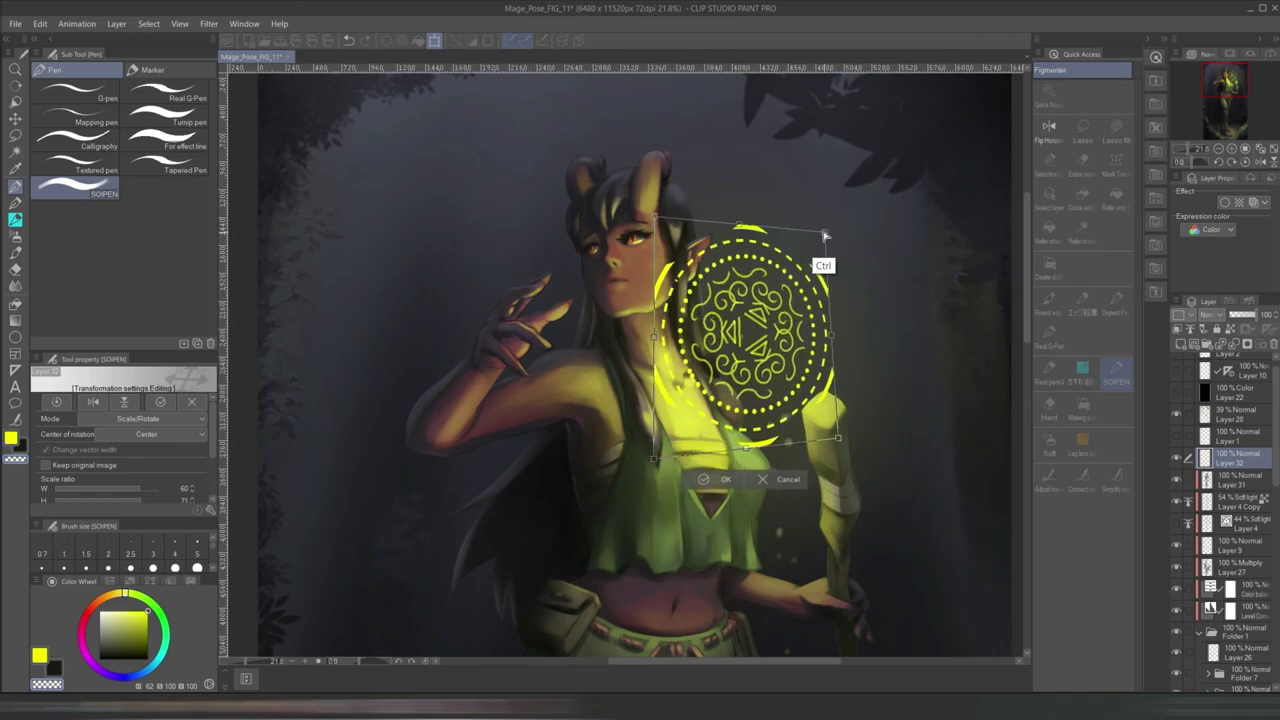
drag(838, 437, 833, 431)
key(Return)
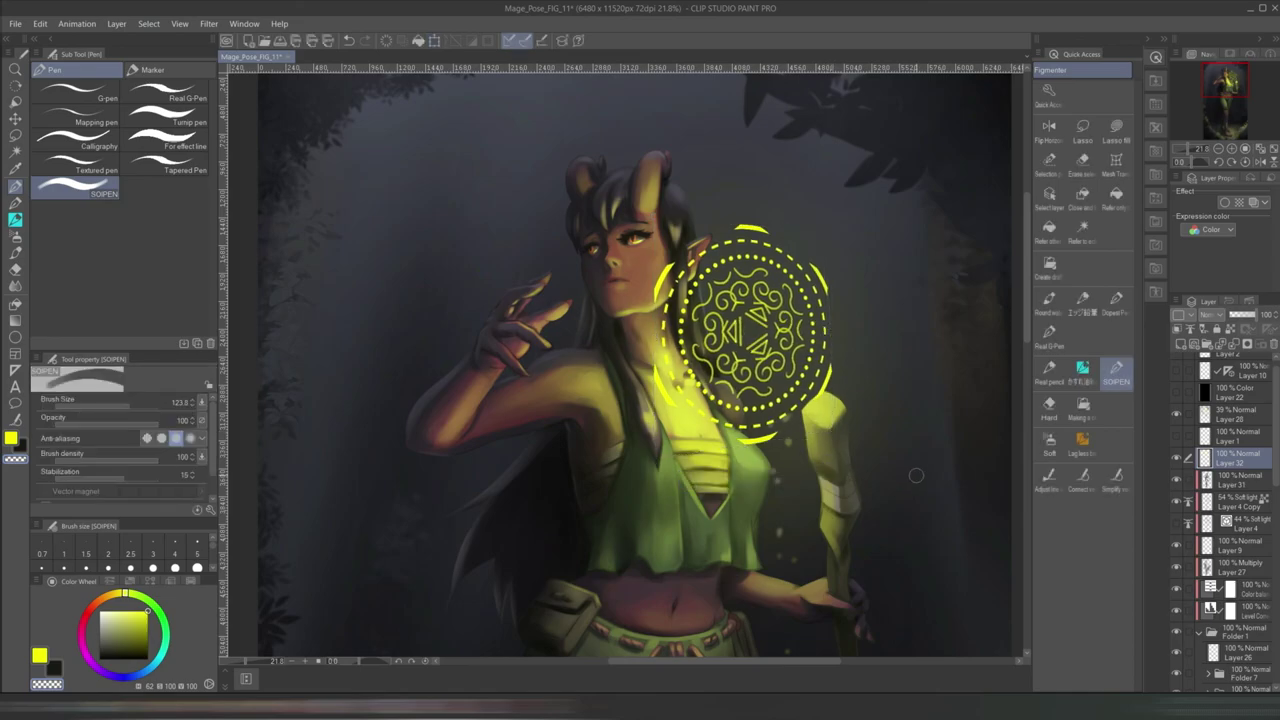
- Scale the magic circle to 89% and place it slightly lower, above the head of the staff
scroll(841, 484, down, 4)
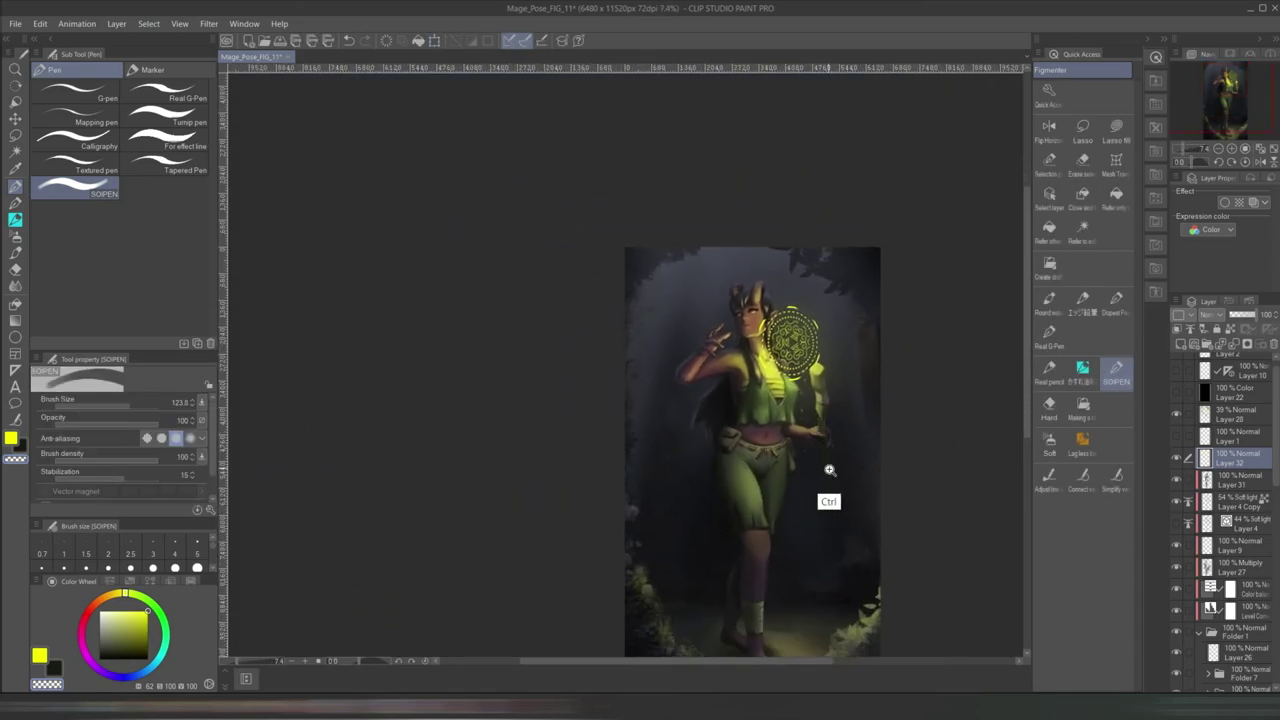
scroll(838, 475, up, 1)
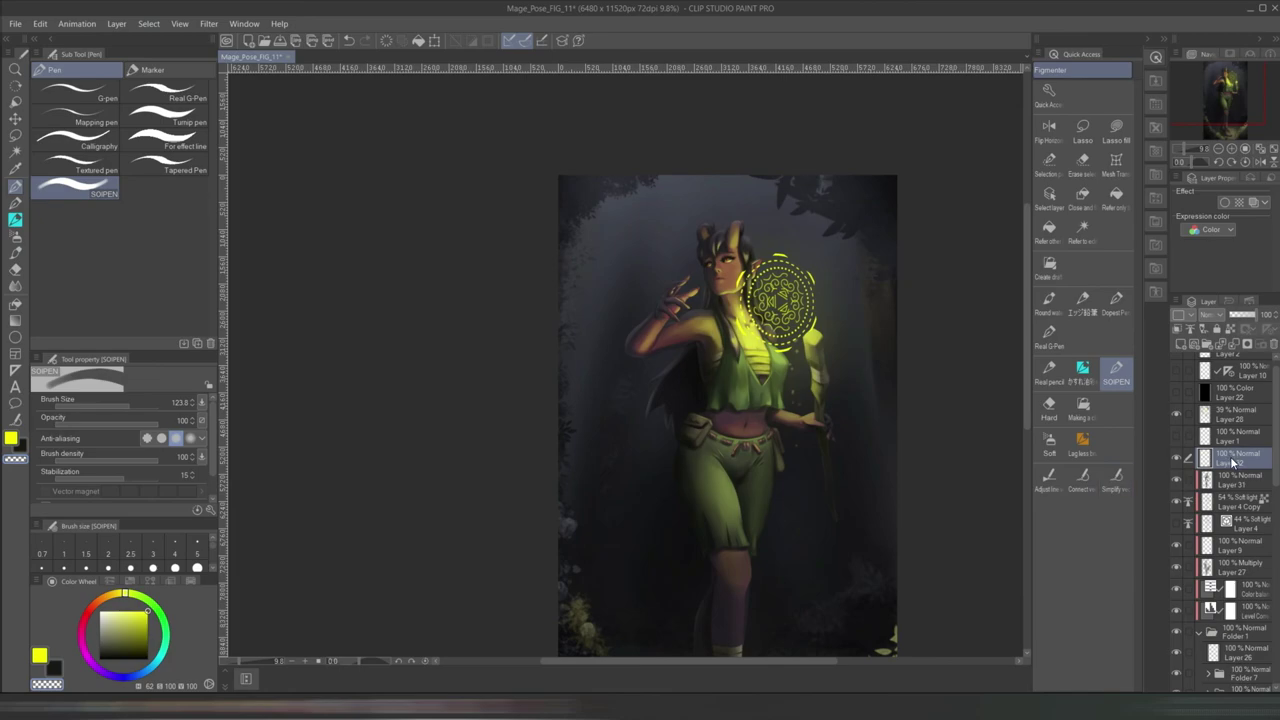
key(ctrl+t)
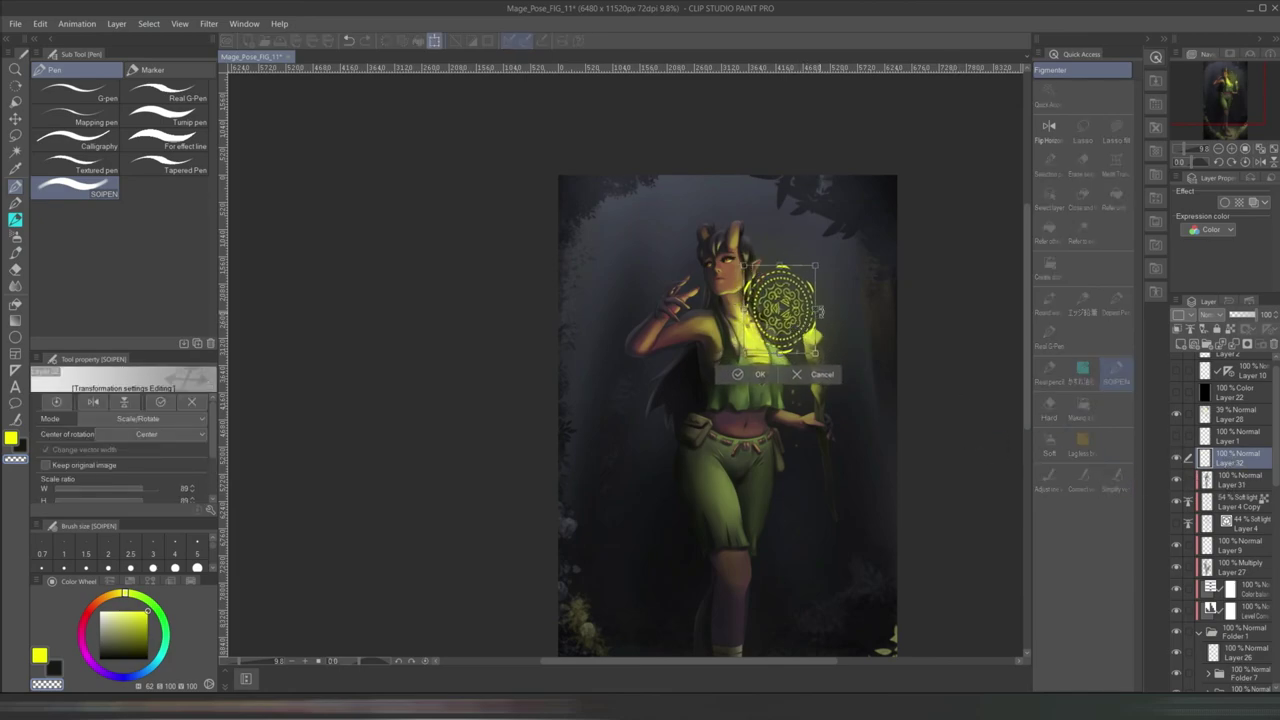
key(Return)
- Duplicate Layer 32 and turn the copy into an Add (Glow) layer with a Gaussian blur at 34% opacity
drag(1240, 465, 1240, 460)
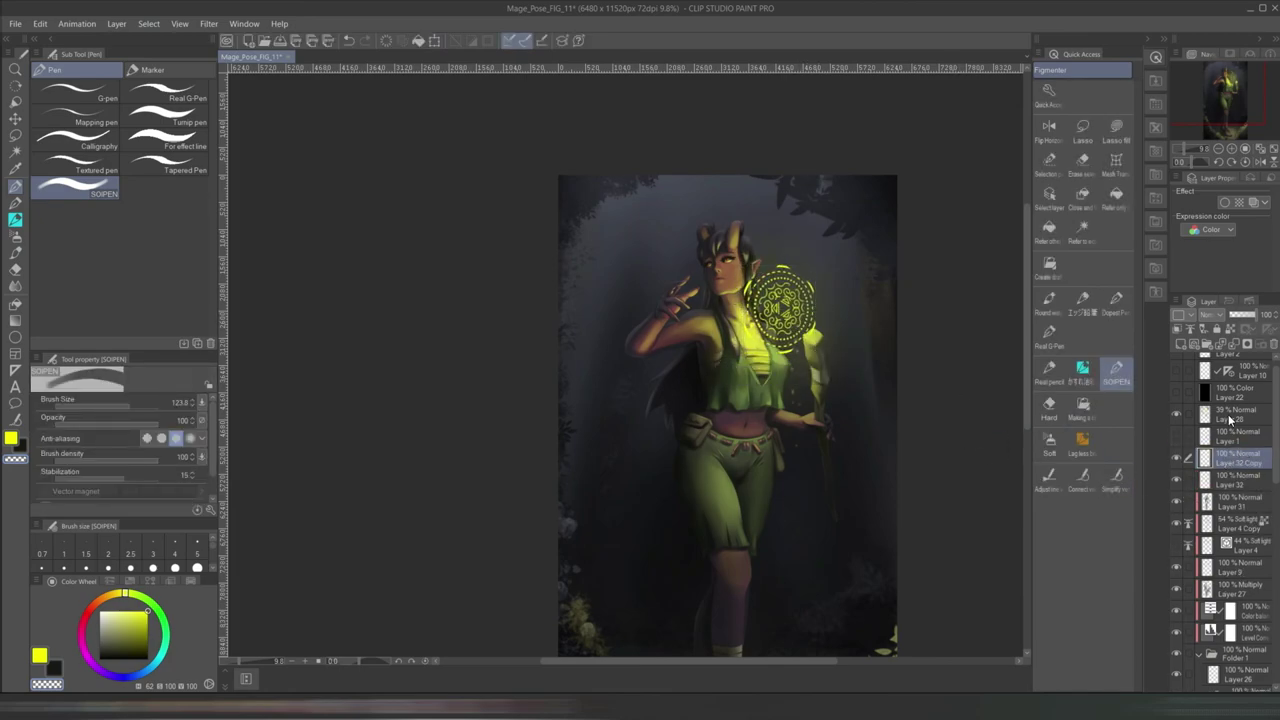
click(1217, 316)
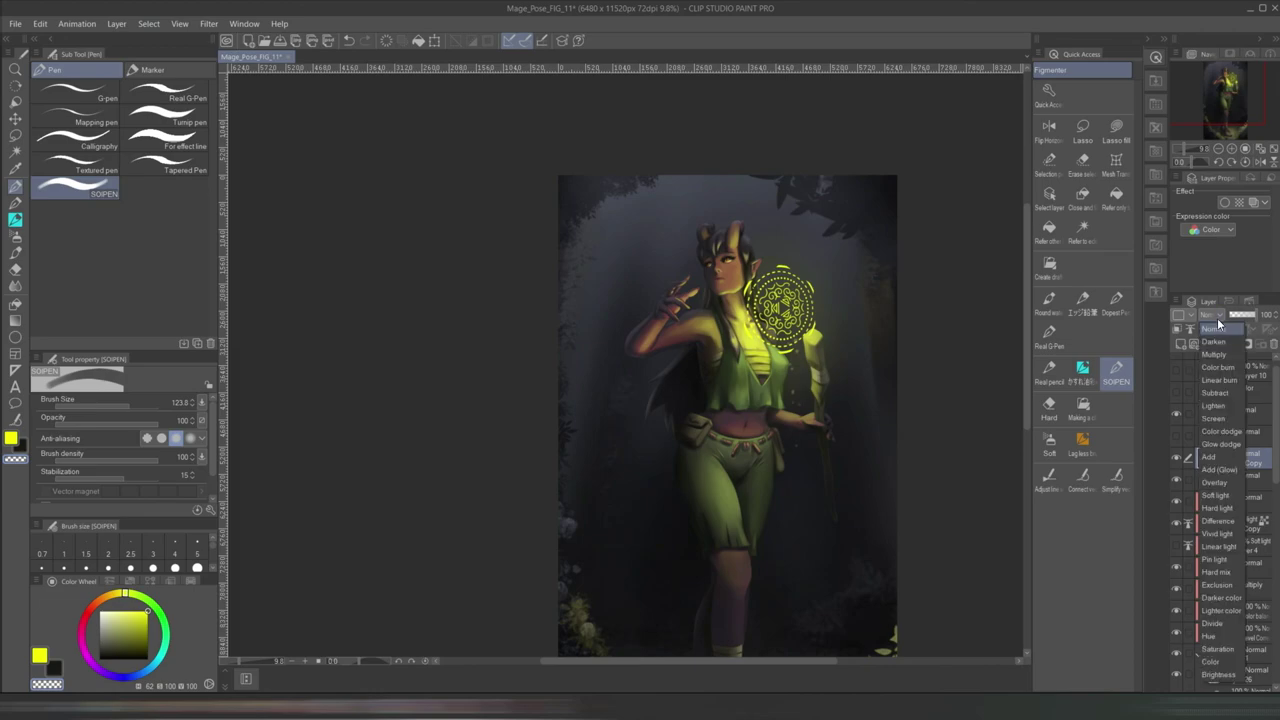
click(1225, 470)
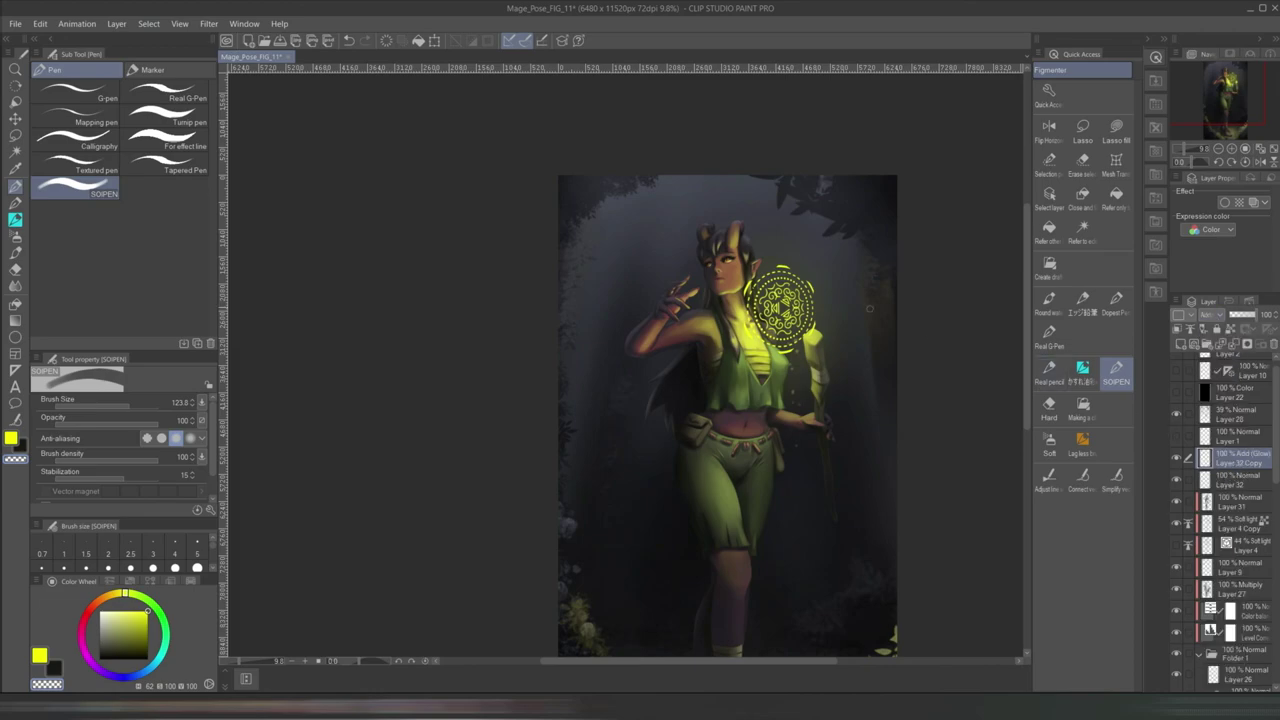
click(209, 23)
mouse_move(262, 40)
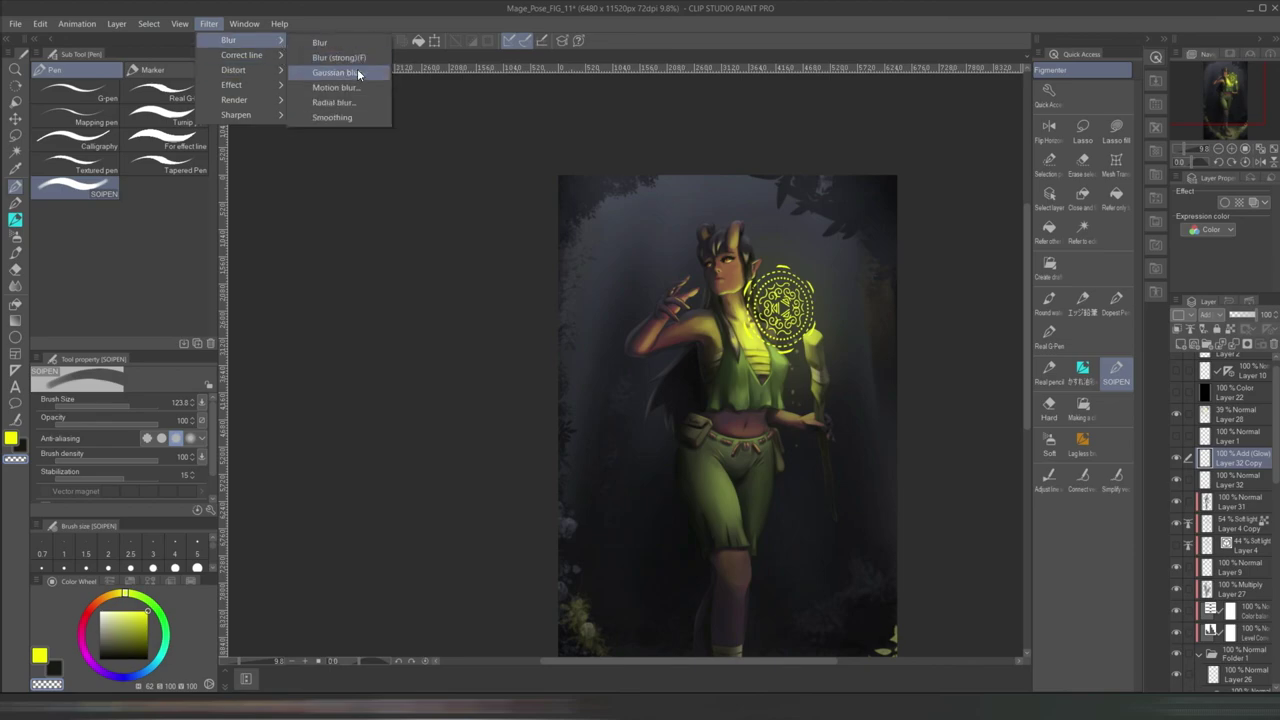
click(357, 67)
drag(504, 362, 613, 351)
click(776, 337)
scroll(850, 332, up, 4)
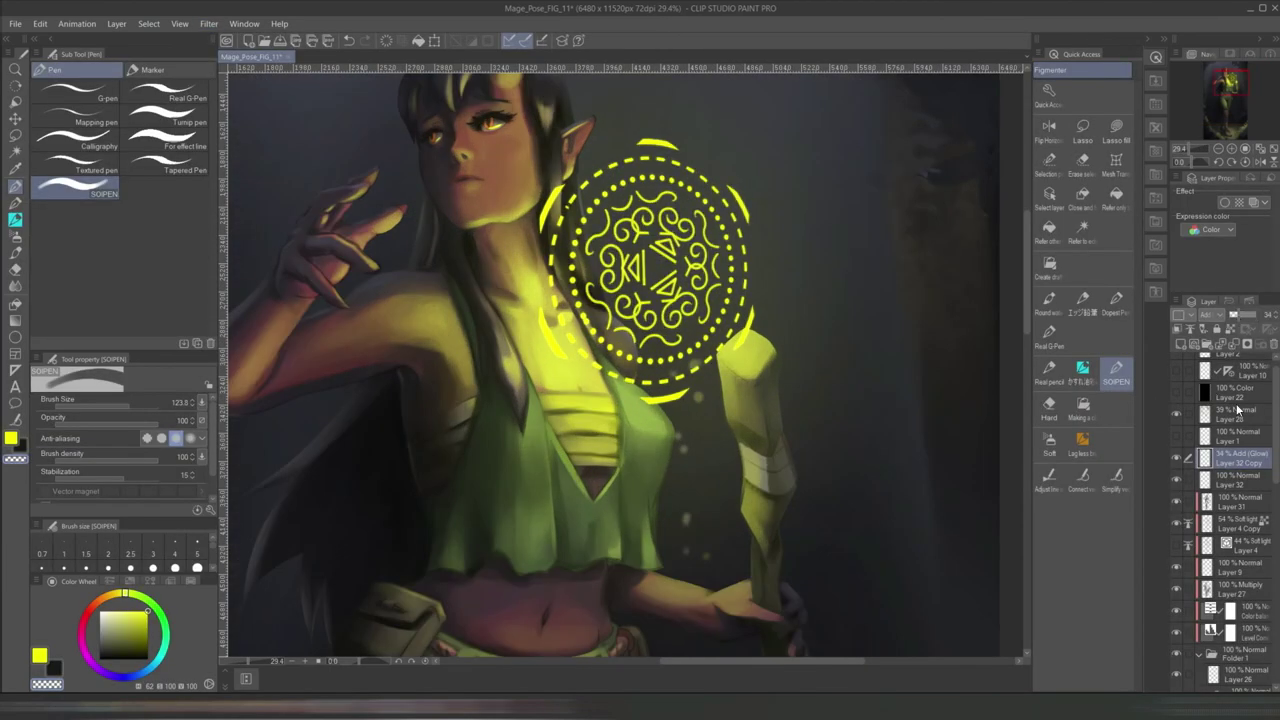
- Add two more Gaussian-blurred Add (Glow) copies of the circle at 70% and 66% opacity, and raise the first copy to 50%
click(209, 23)
mouse_move(262, 40)
click(357, 67)
key(Return)
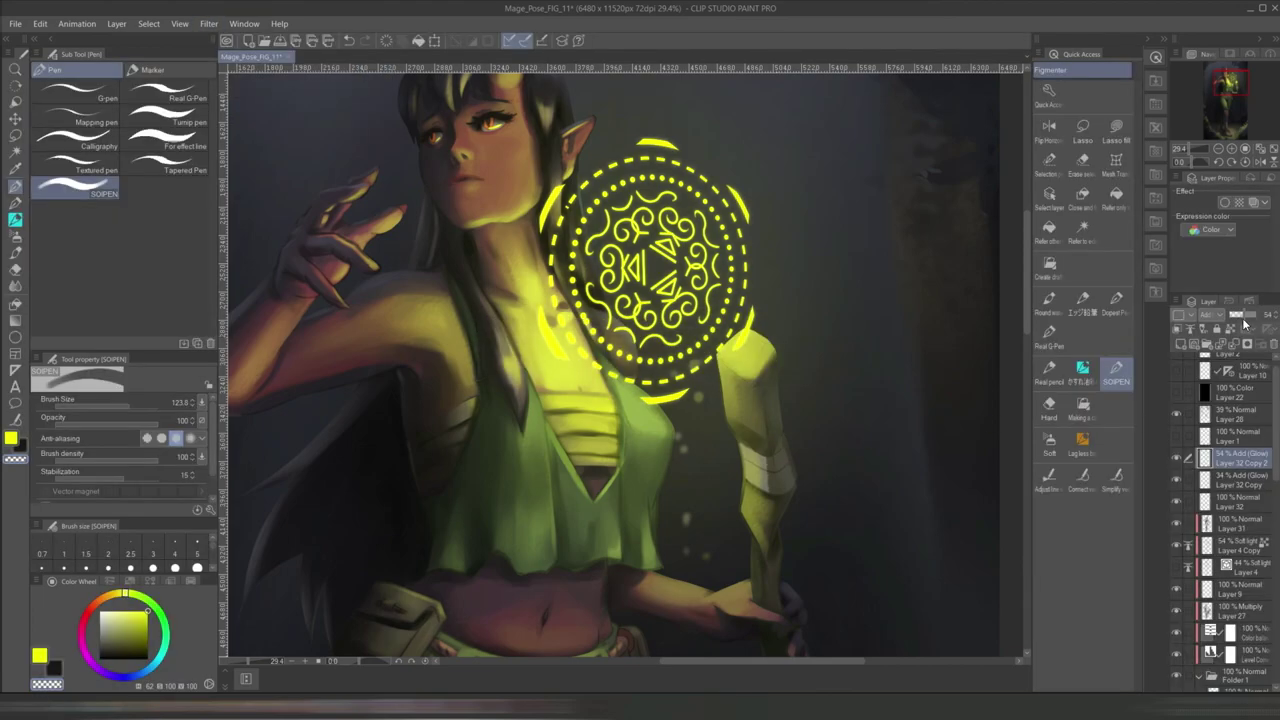
click(209, 23)
click(357, 67)
click(776, 337)
- Merge Layer 32 and its three glow copies into a single layer
ctrl+click(1240, 505)
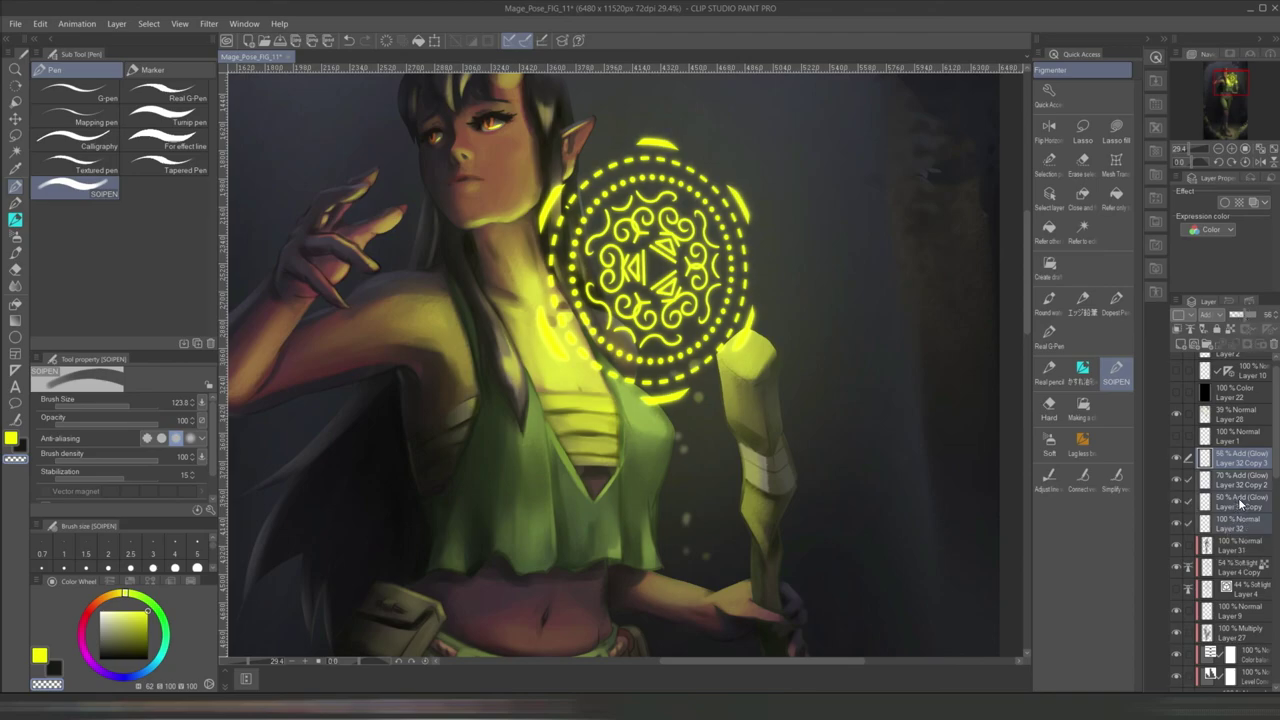
right_click(1250, 460)
click(1248, 466)
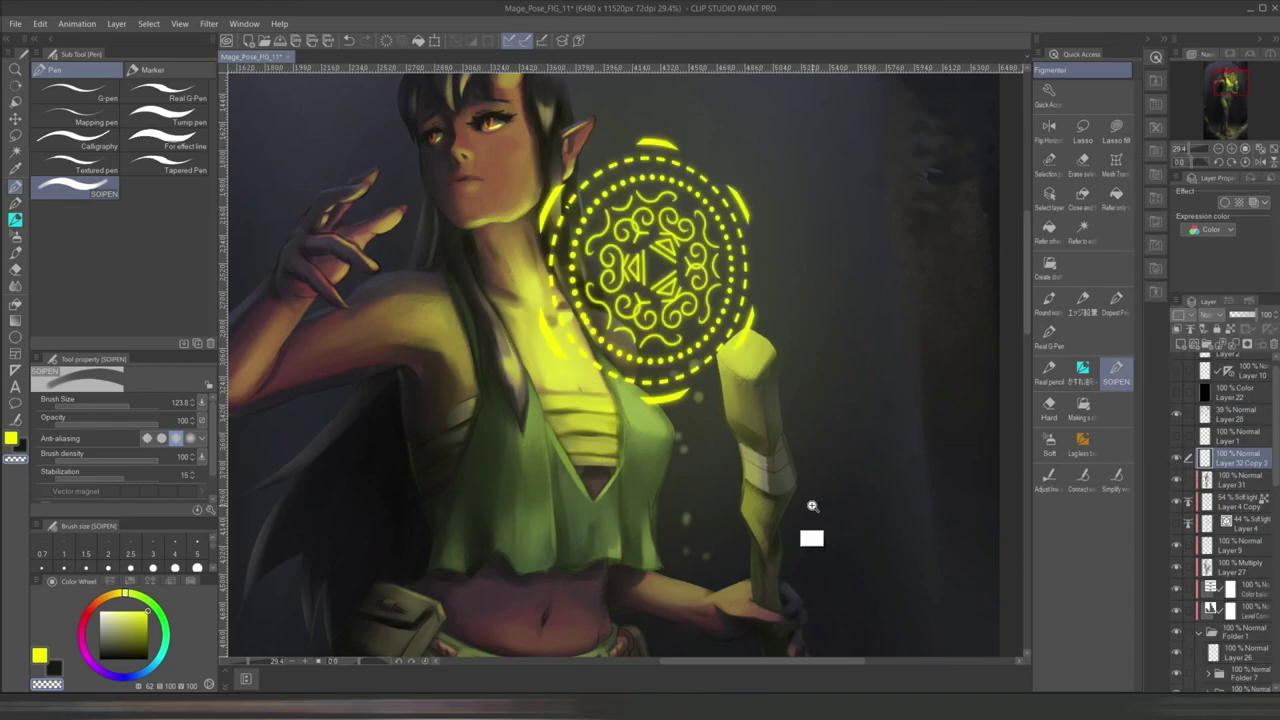
- Lower the merged magic circle layer to 78% opacity and soften it with a Gaussian blur
key(ctrl+0)
key(ctrl+u)
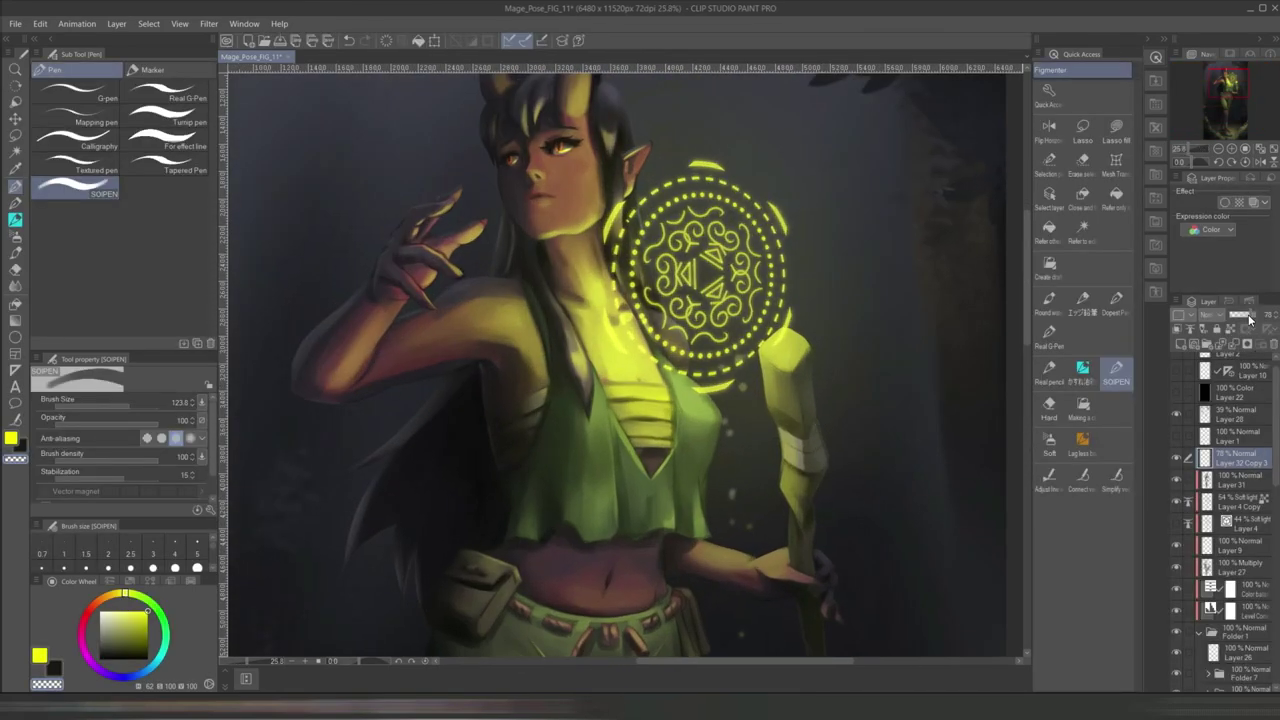
click(209, 23)
click(330, 72)
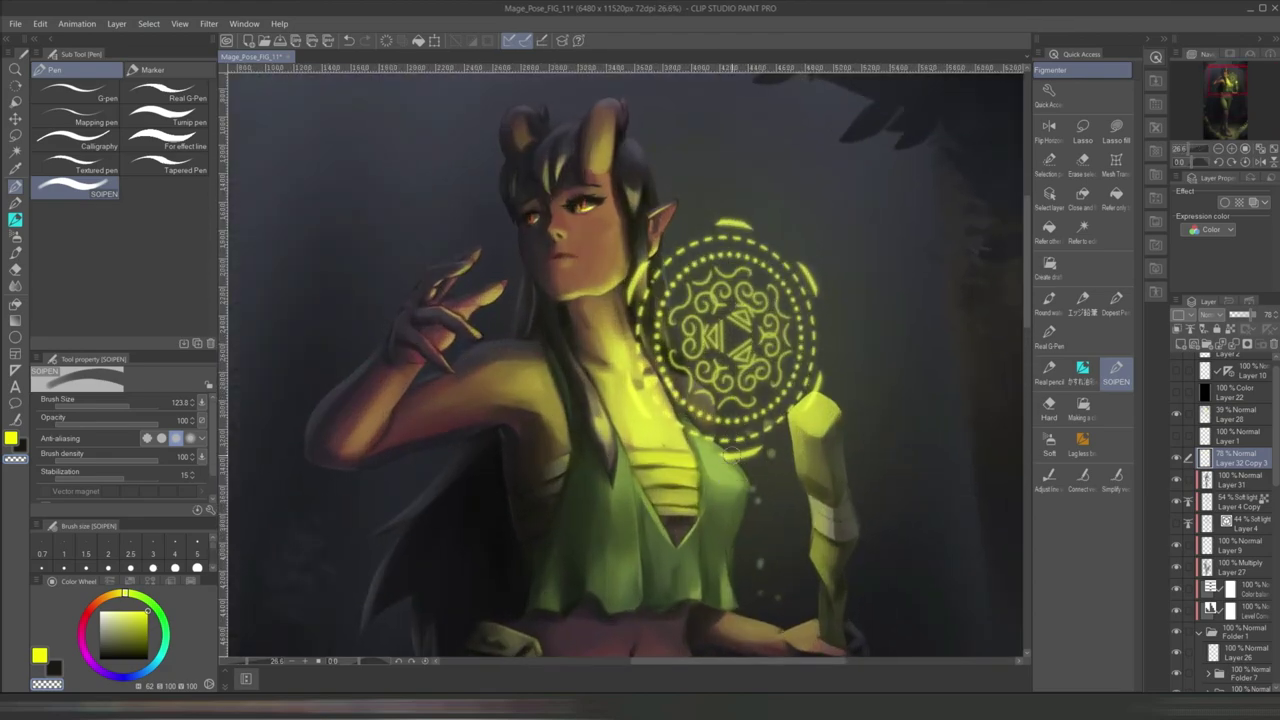
- Delete Layer 10 and make the black Color-mode Layer 22 visible
scroll(731, 453, down, 5)
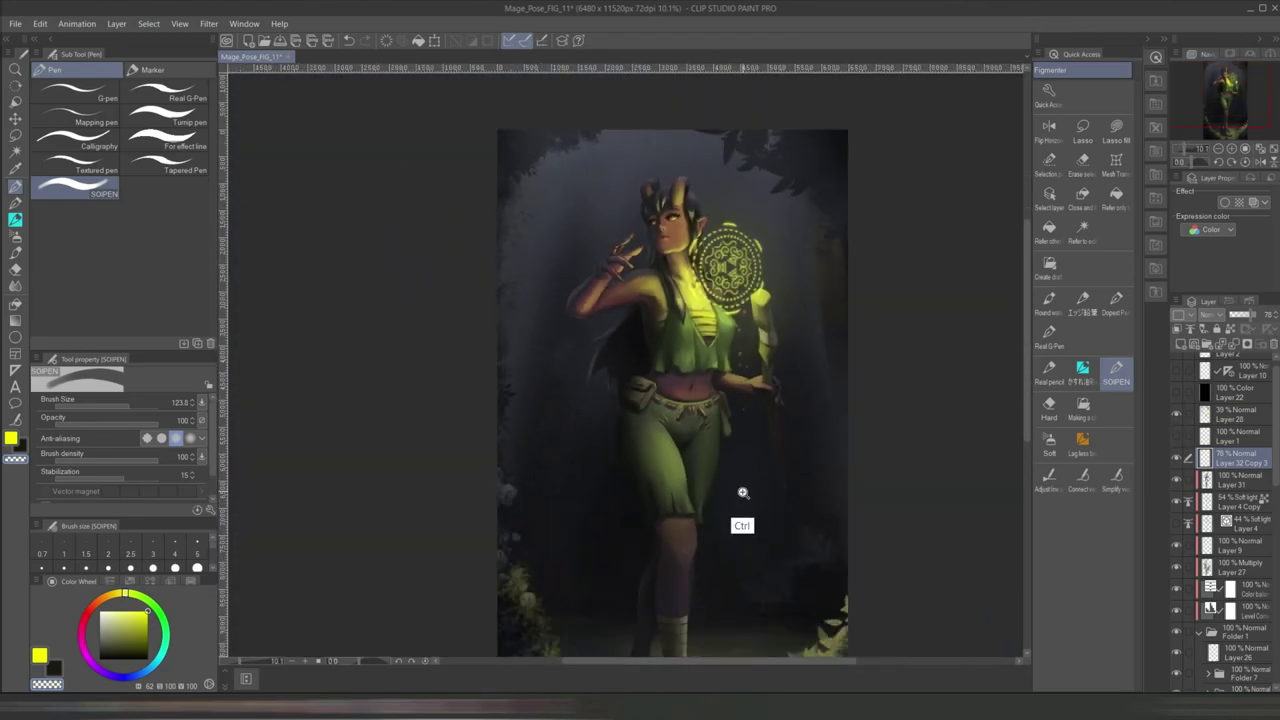
scroll(742, 492, down, 2)
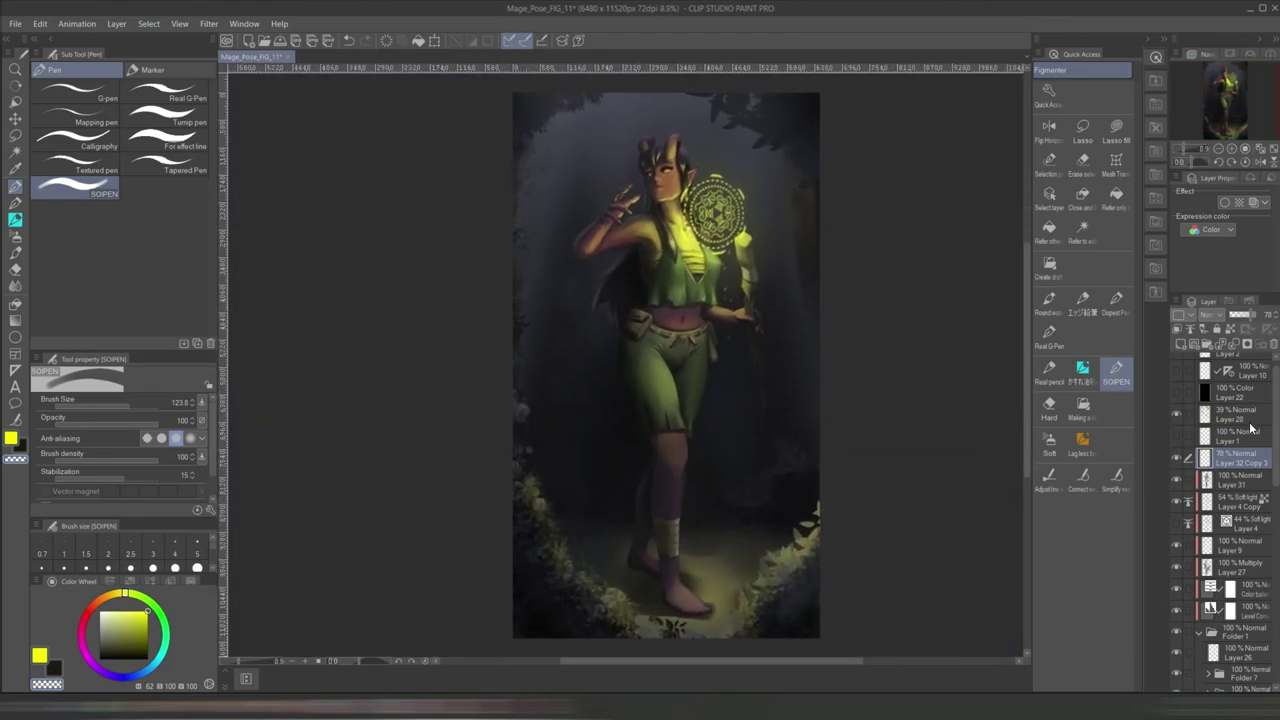
scroll(1277, 410, up, 1)
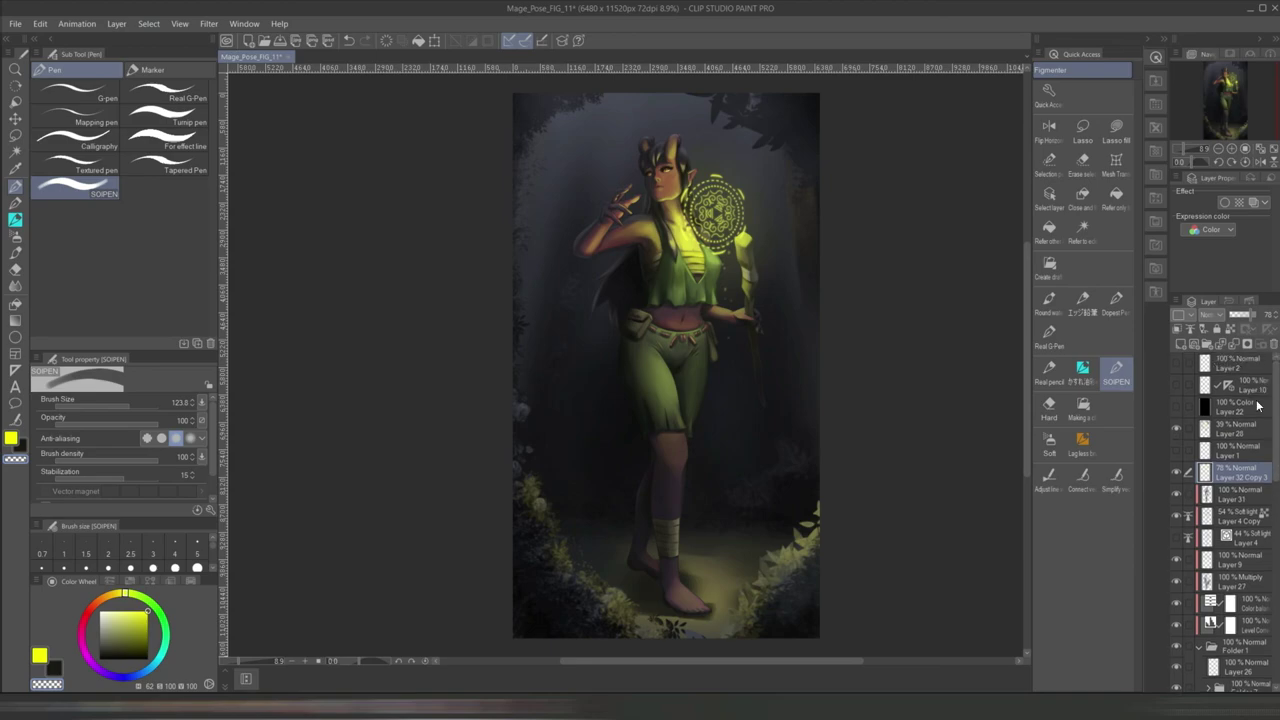
click(1216, 383)
key(Delete)
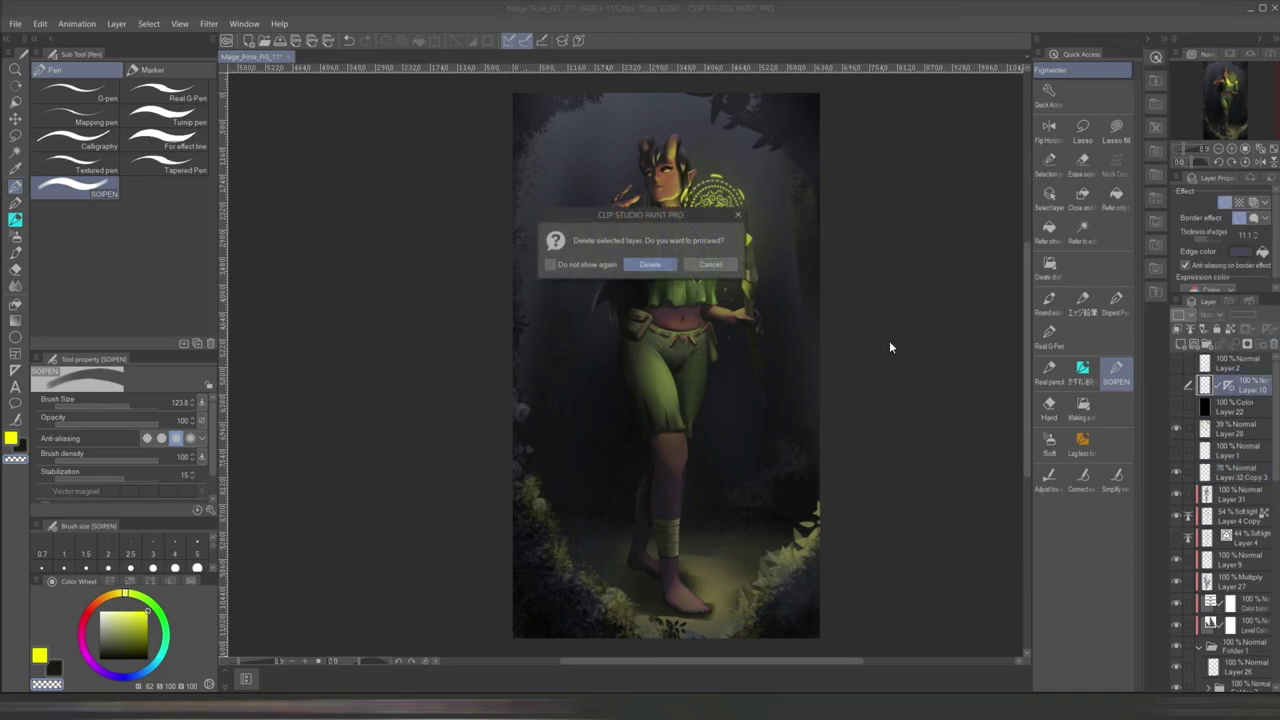
key(Return)
click(1177, 382)
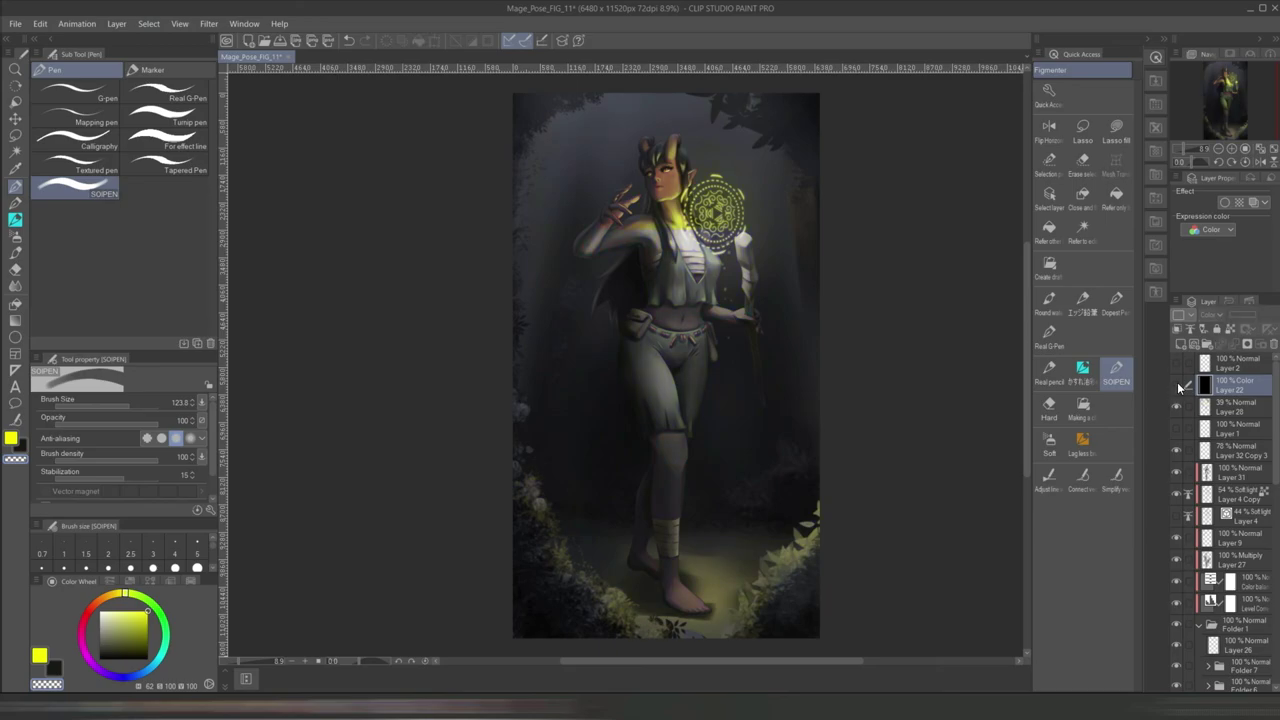